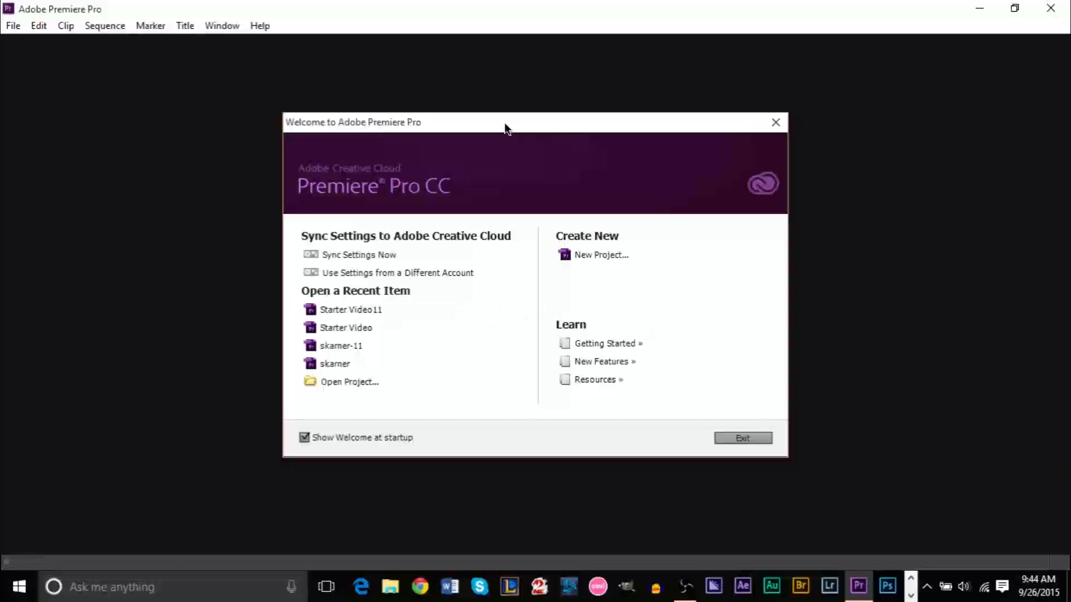
# Reposition the welcome window, toggle its show-at-startup option, and start a new project
pyautogui.moveTo(504, 123); pyautogui.dragTo(526, 124)
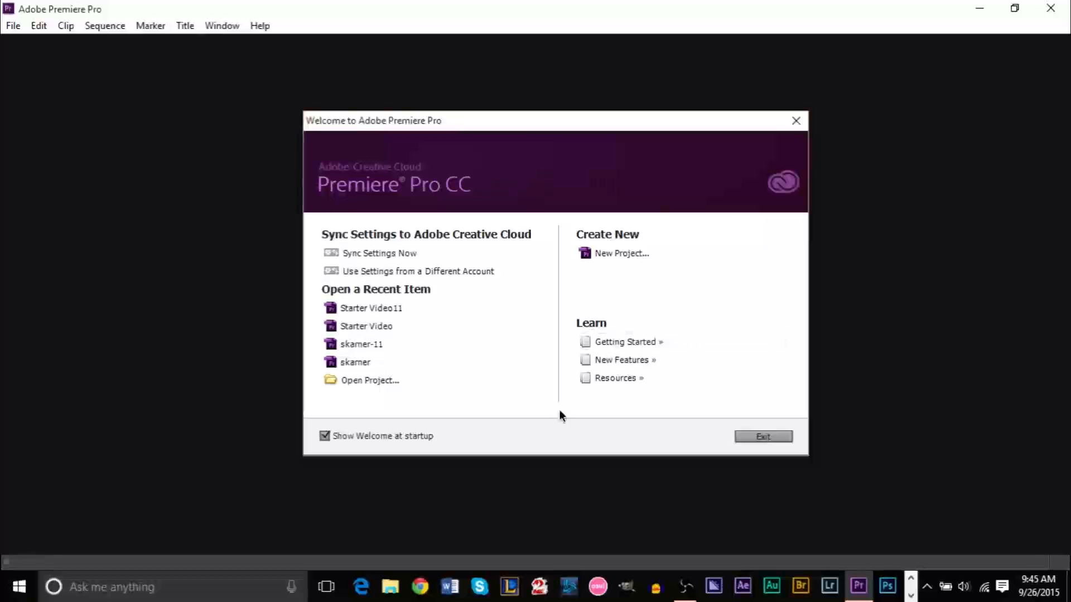
pyautogui.click(324, 436)
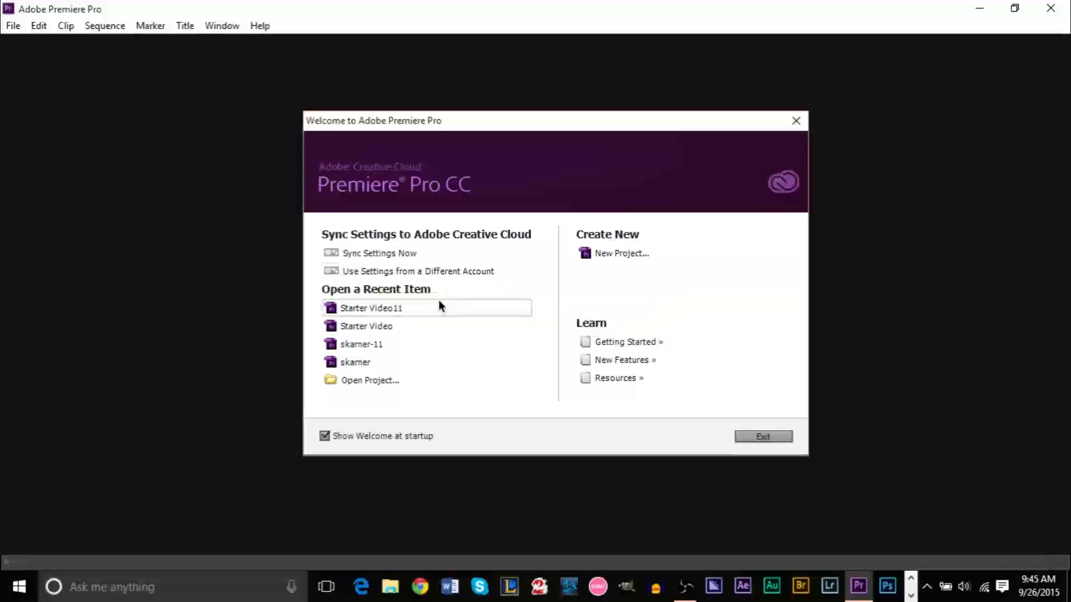
pyautogui.click(626, 253)
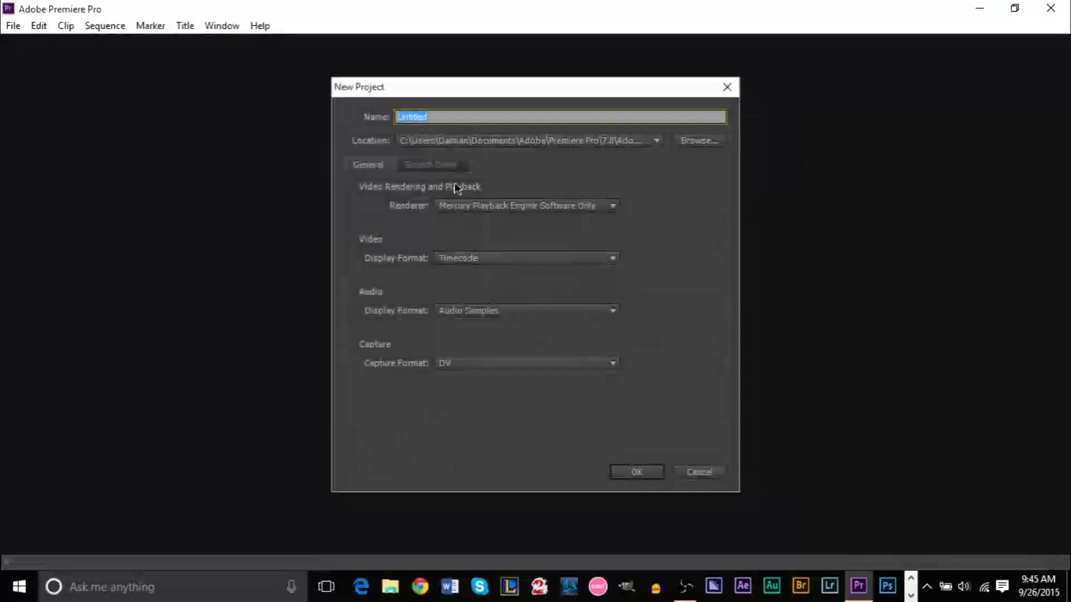
# Review the scratch disks, keep the Software Only renderer, and bring up the location browser
pyautogui.click(440, 165)
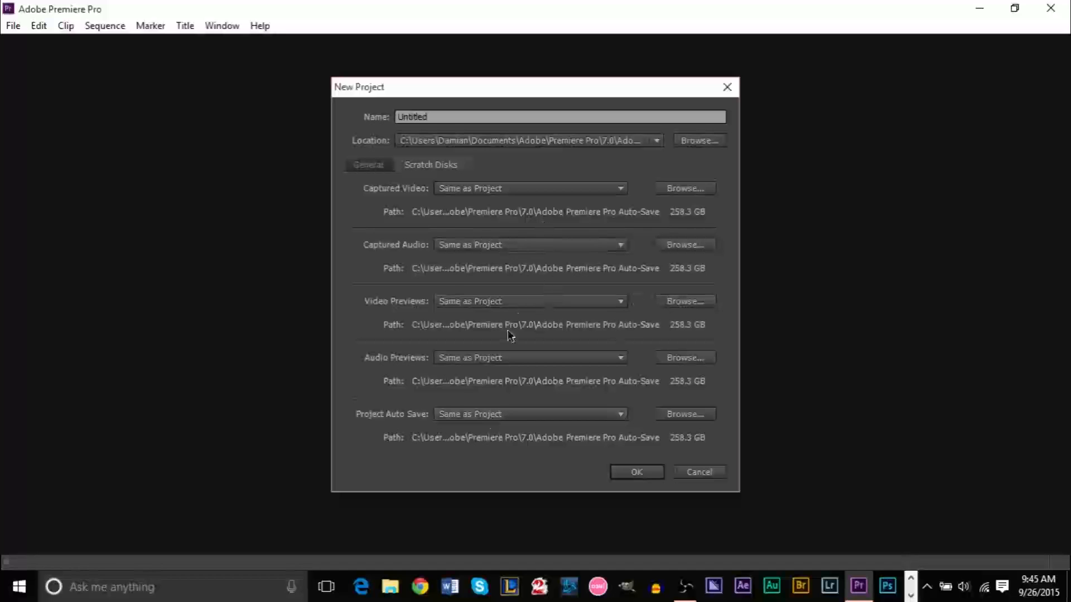
pyautogui.click(379, 169)
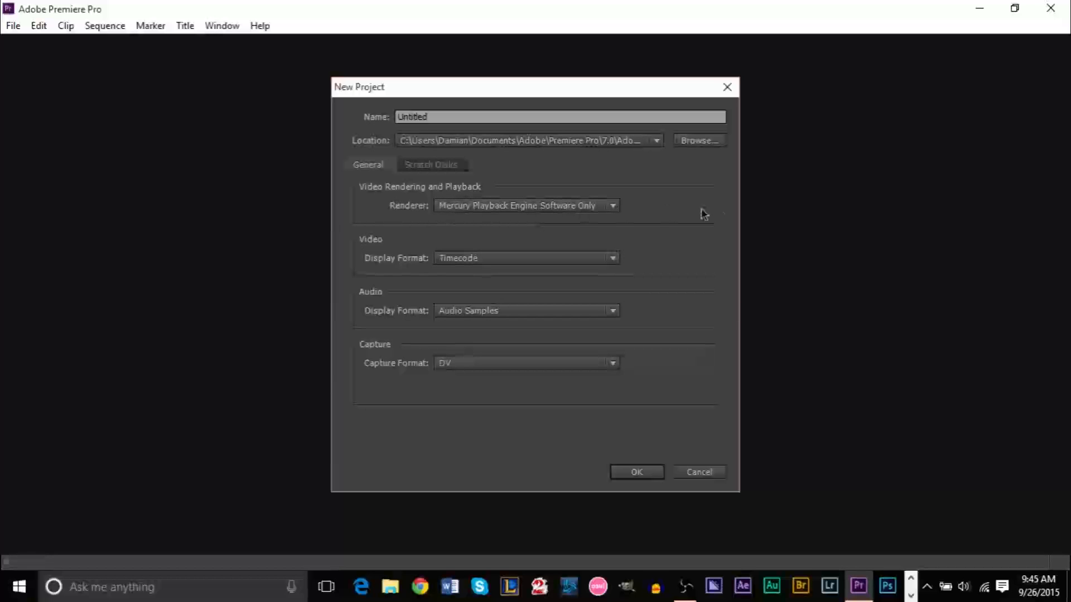
pyautogui.click(510, 213)
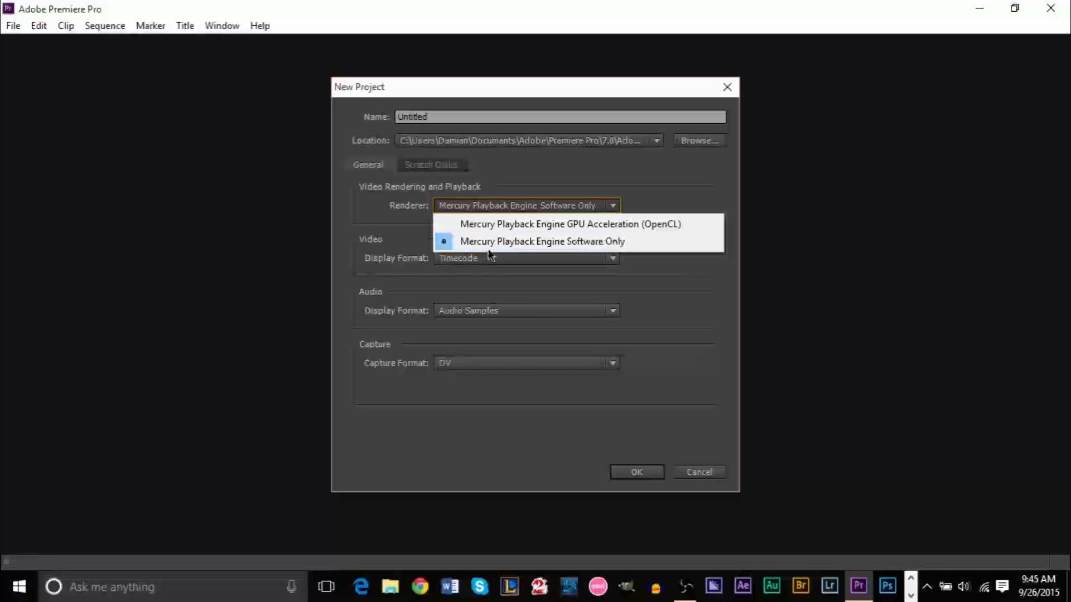
pyautogui.click(653, 249)
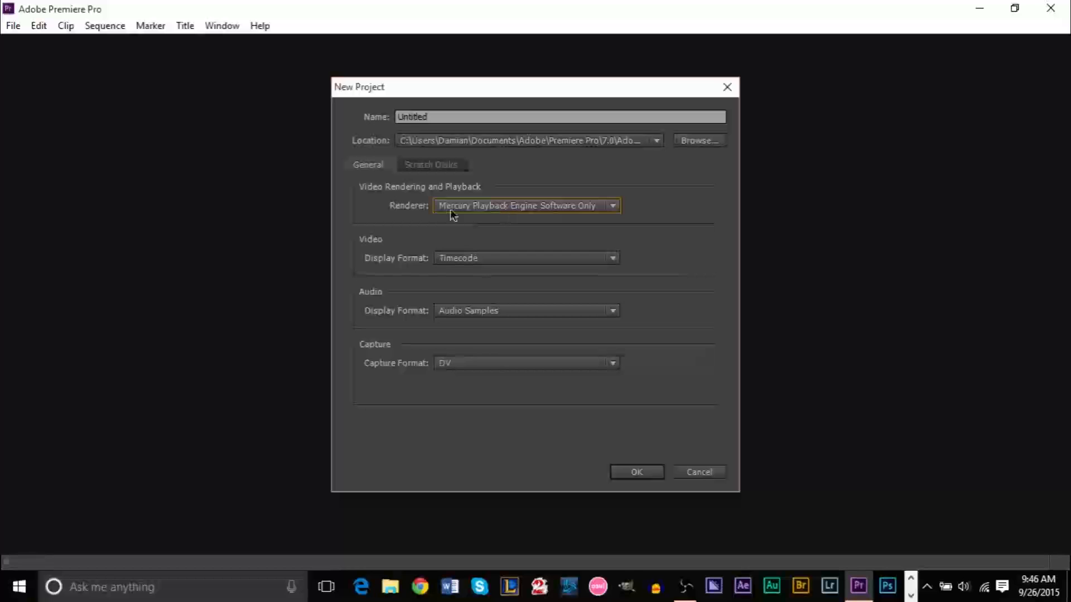
pyautogui.click(690, 143)
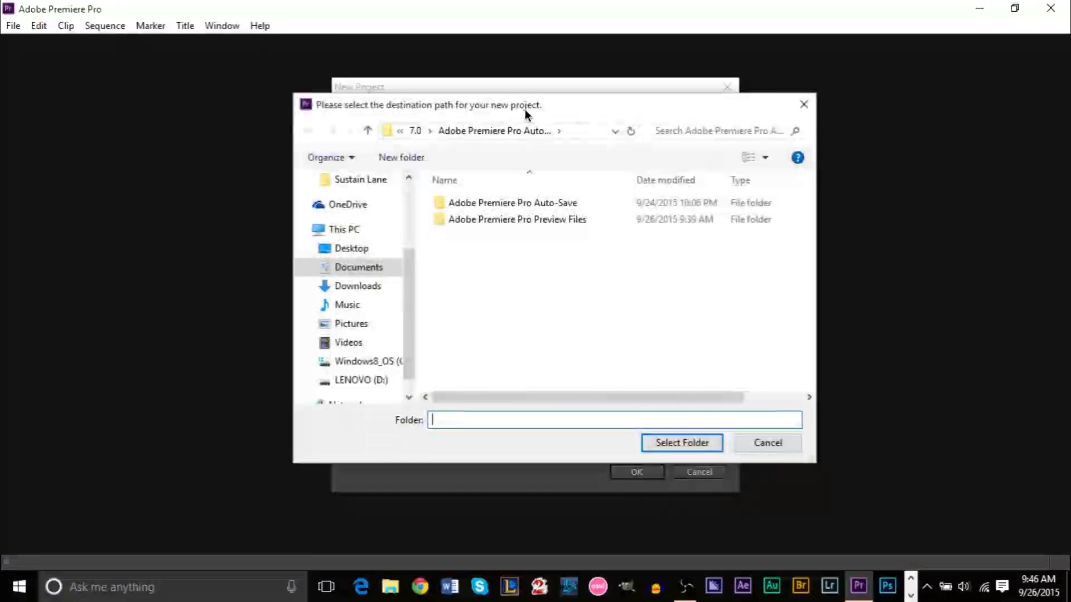
# Dismiss the folder picker without choosing a folder, keeping the default Premiere Pro 7.0 location
pyautogui.moveTo(525, 109); pyautogui.dragTo(511, 109)
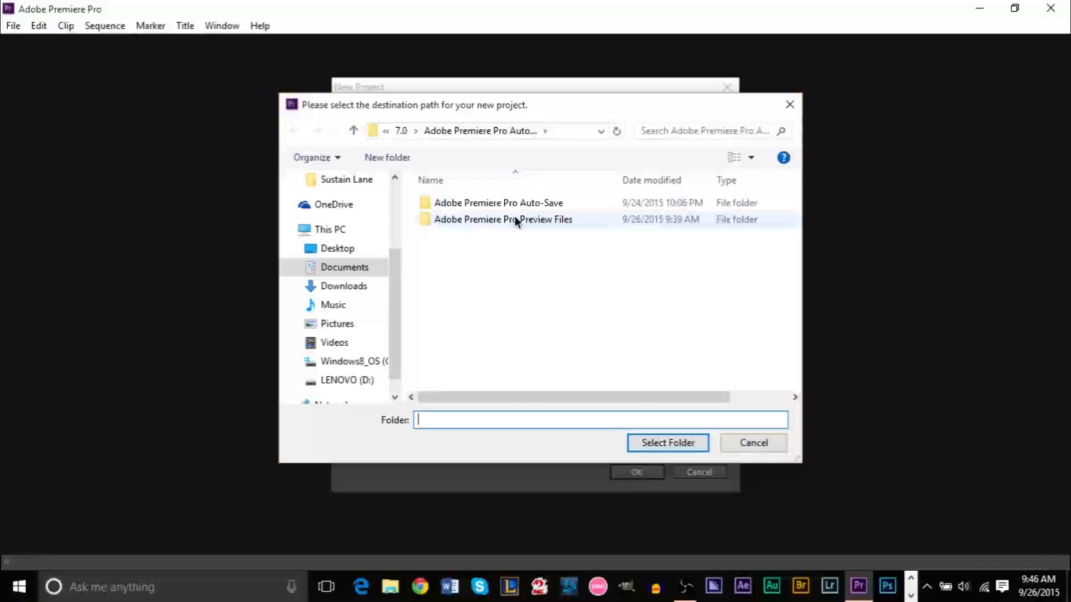
pyautogui.click(789, 104)
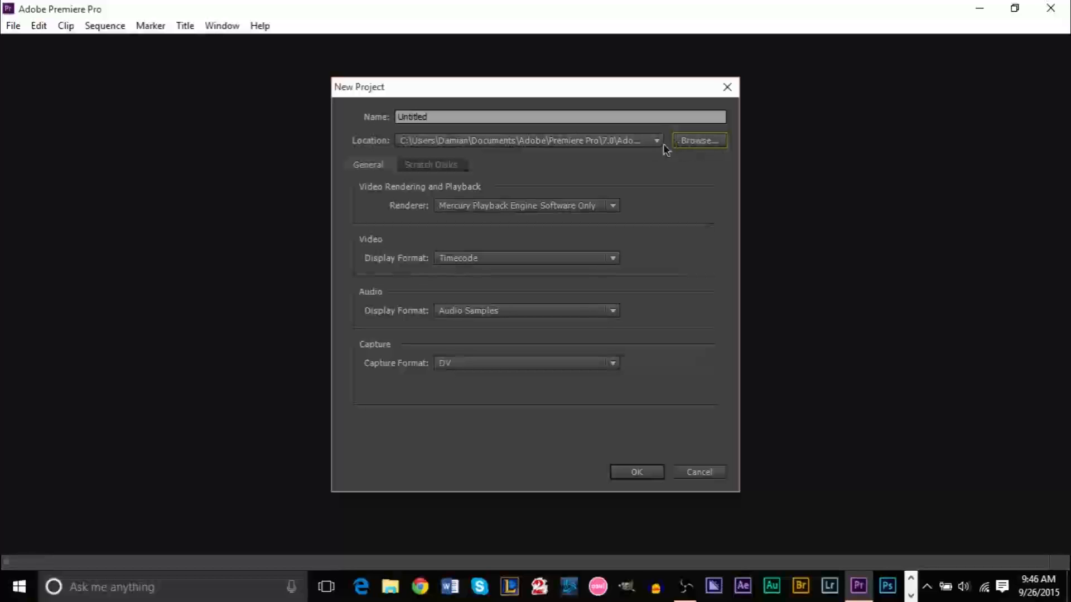
# Name the project 'Starting Tutorial' and create it
pyautogui.moveTo(482, 116); pyautogui.dragTo(330, 108)
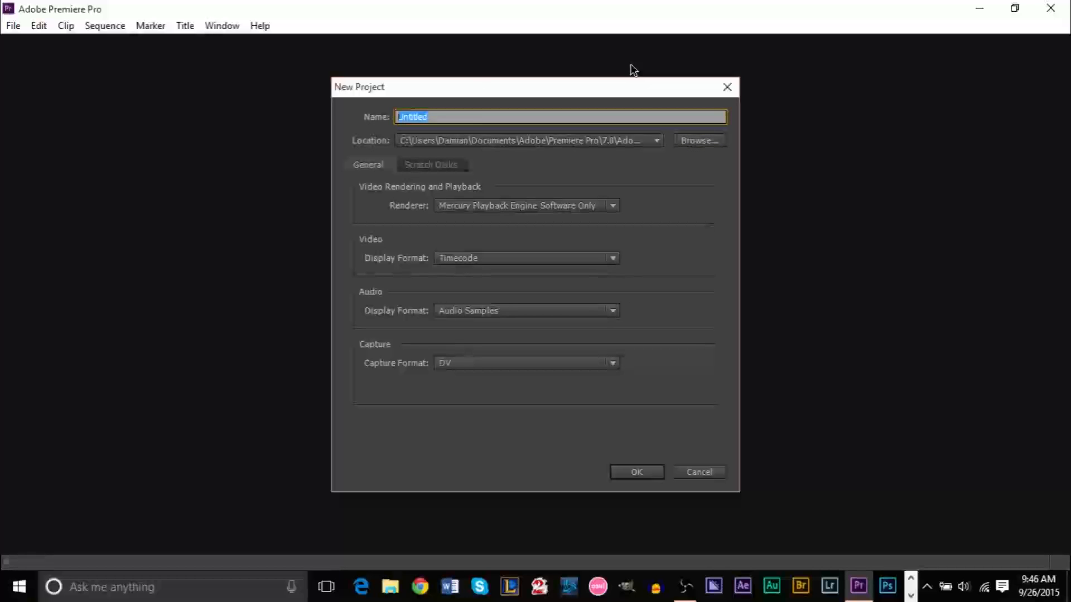
pyautogui.write('Starting')
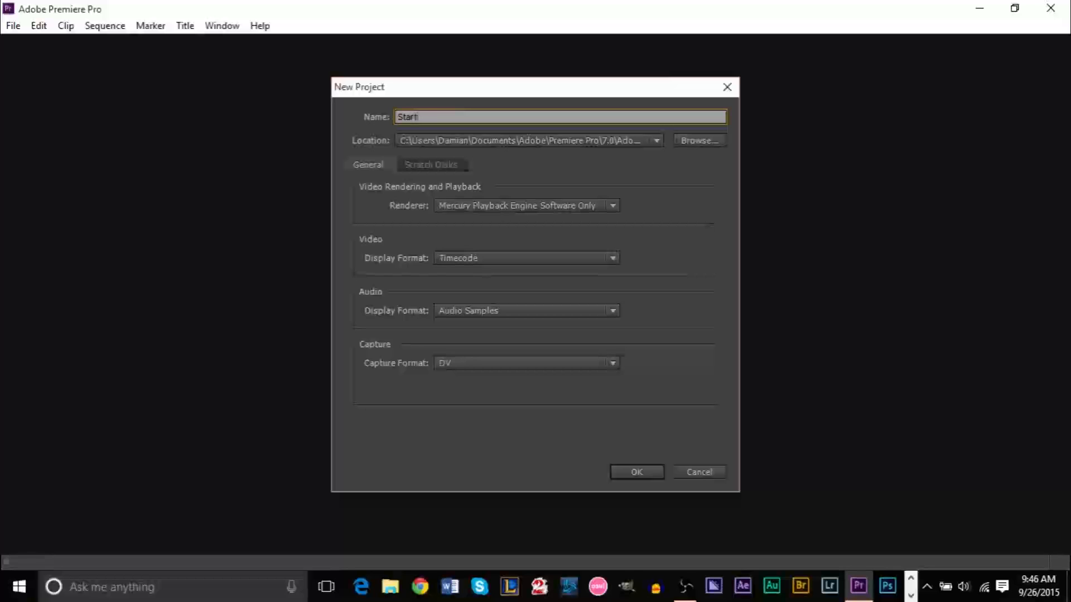
pyautogui.write(' Tutorial')
pyautogui.click(642, 477)
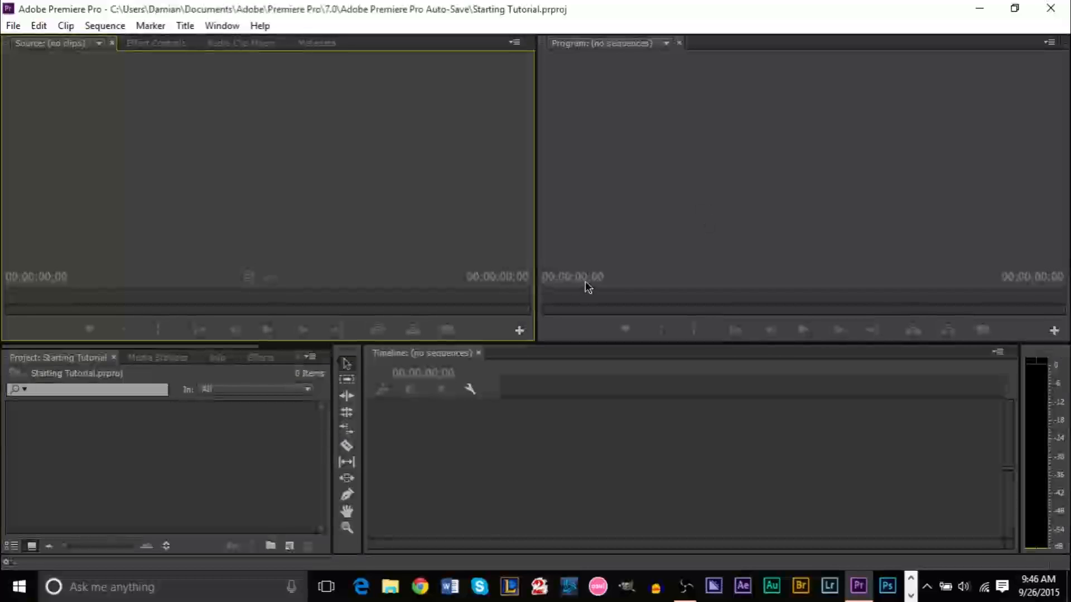
pyautogui.click(393, 432)
pyautogui.click(302, 262)
pyautogui.click(686, 255)
pyautogui.click(553, 467)
pyautogui.click(328, 452)
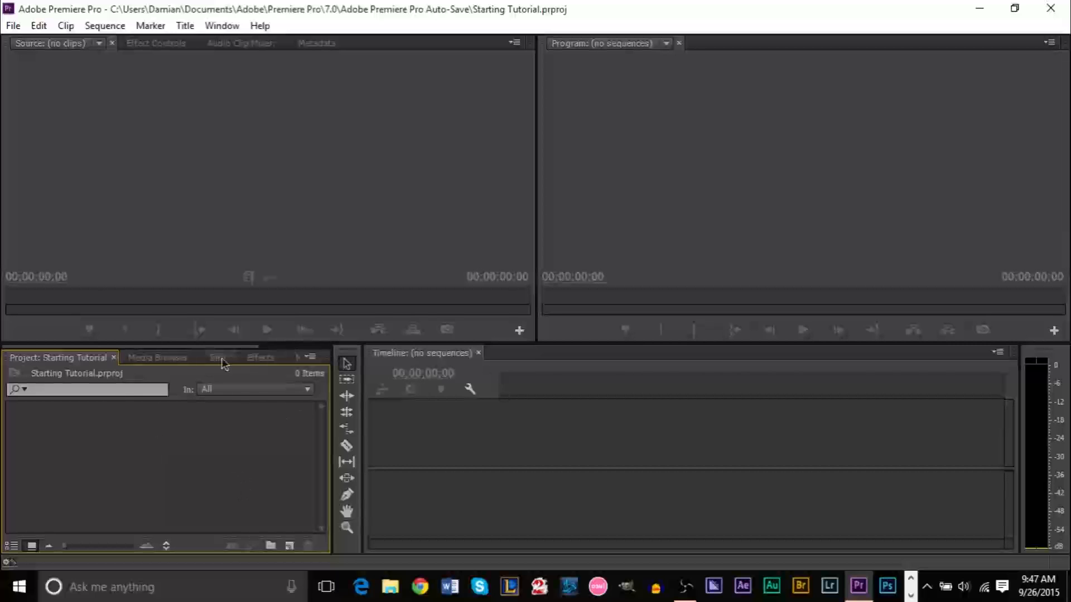
pyautogui.click(265, 361)
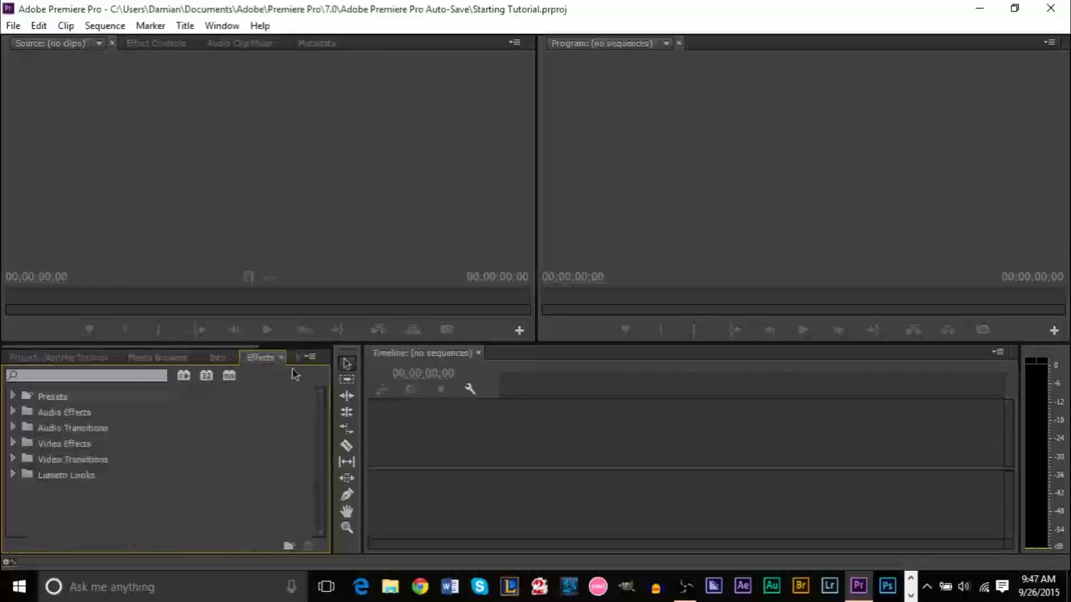
pyautogui.click(54, 359)
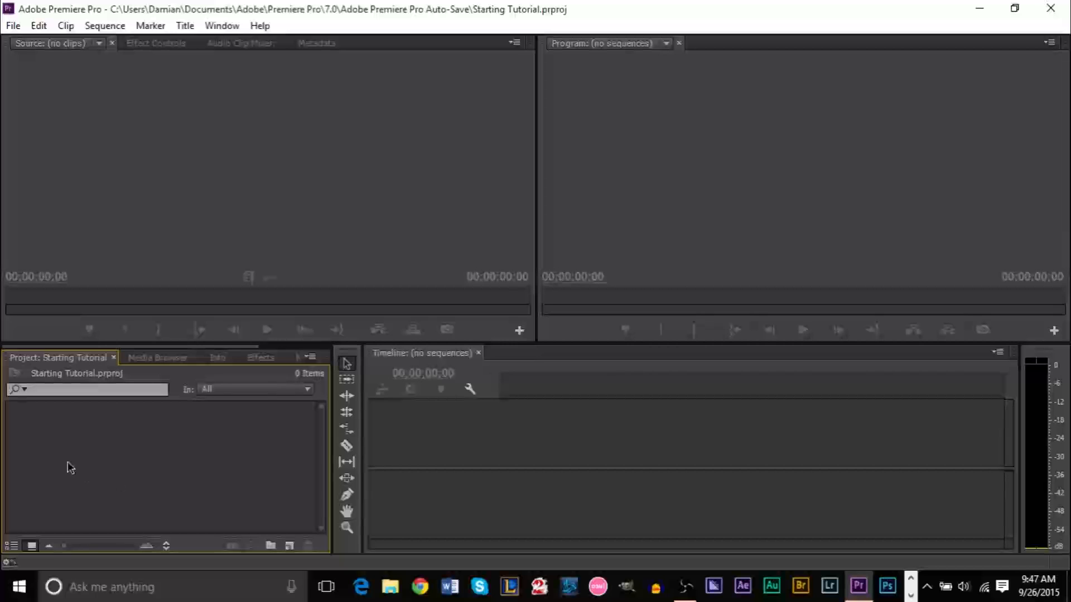
pyautogui.click(179, 206)
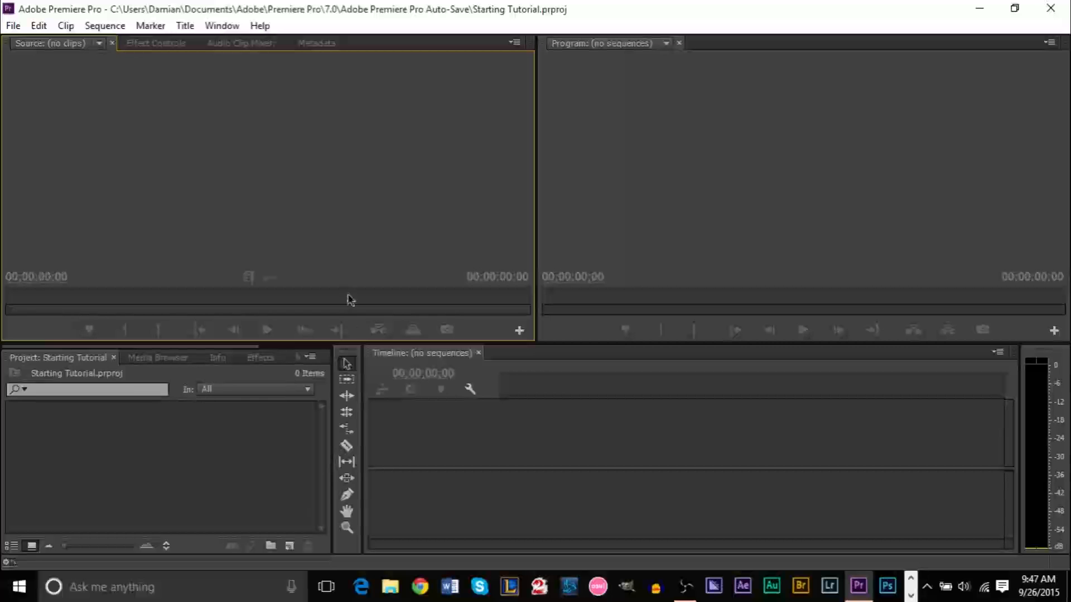
pyautogui.click(235, 501)
pyautogui.click(237, 232)
pyautogui.click(219, 495)
pyautogui.click(248, 184)
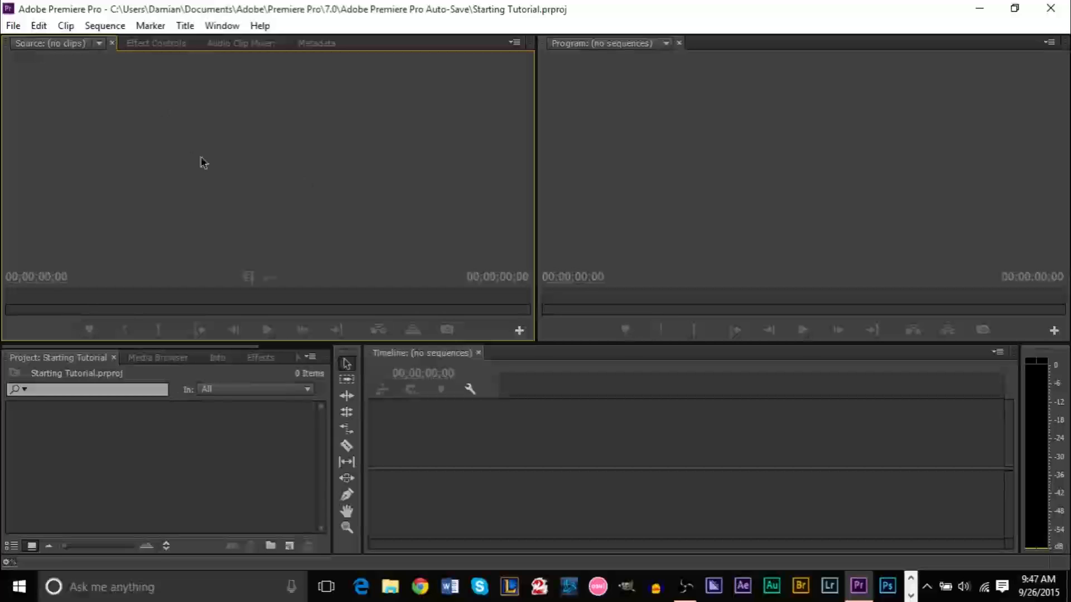
pyautogui.click(174, 439)
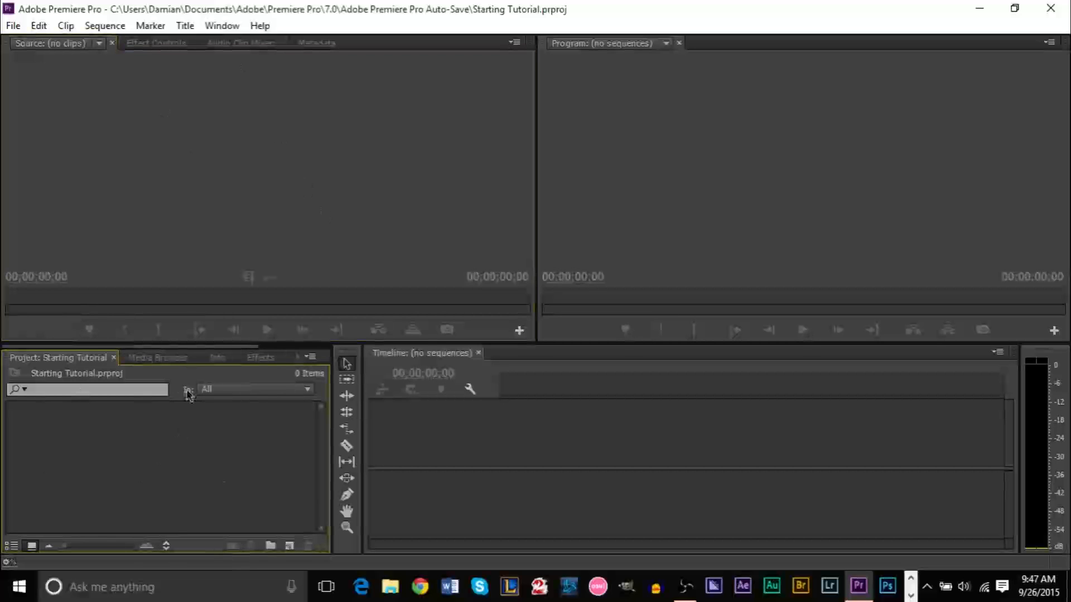
pyautogui.click(592, 482)
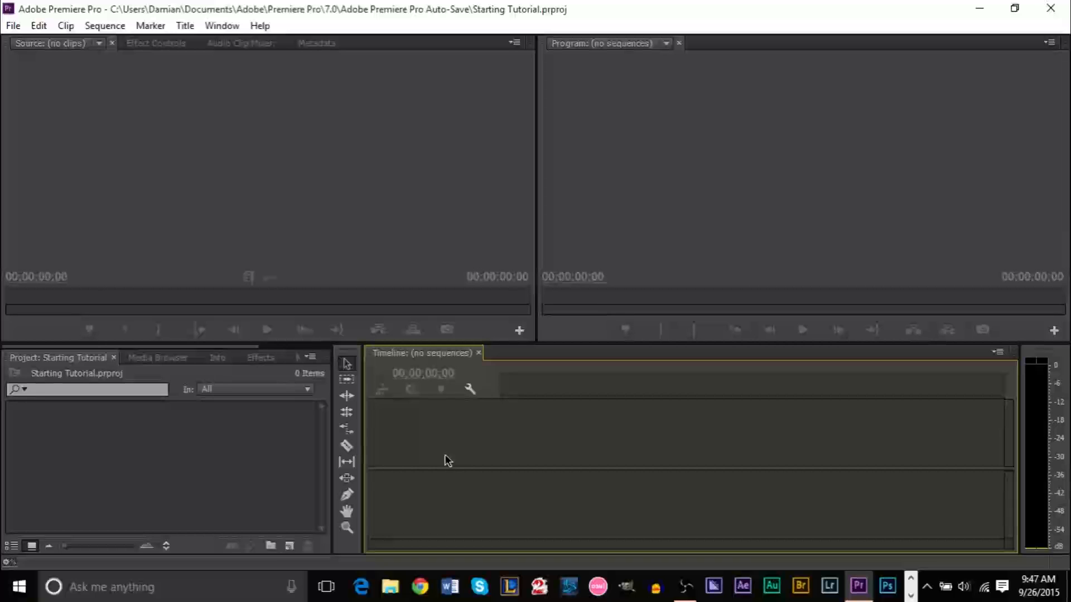
pyautogui.click(700, 230)
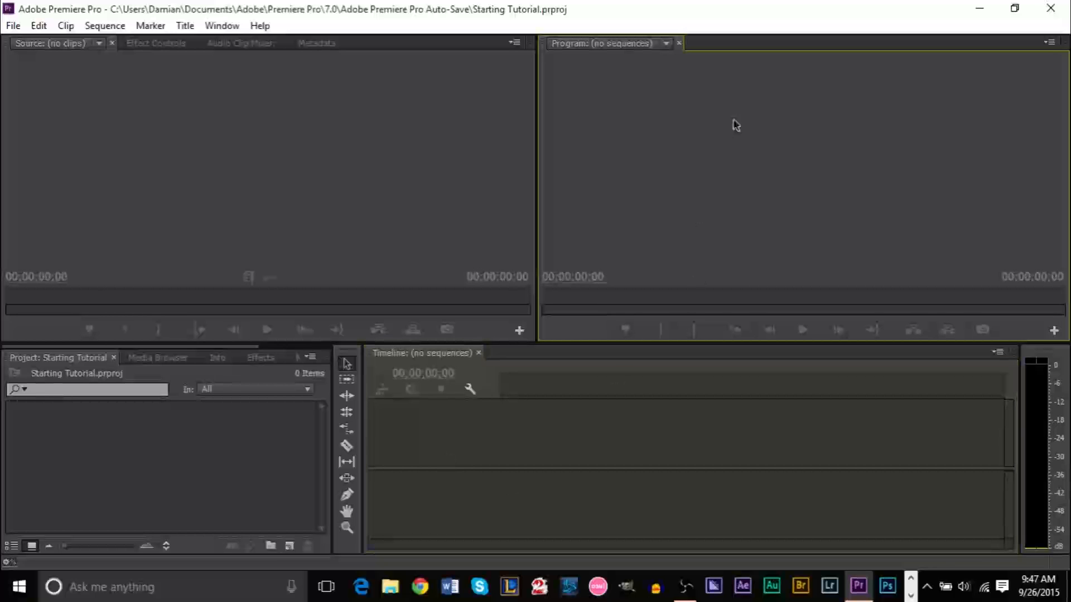
pyautogui.click(284, 150)
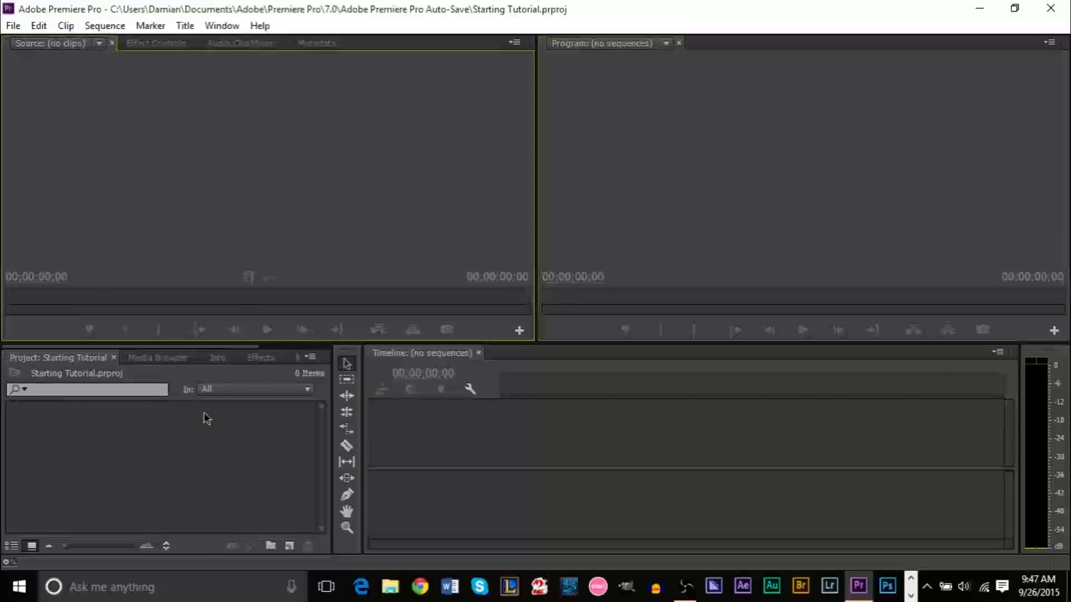
pyautogui.click(200, 444)
pyautogui.click(669, 168)
pyautogui.click(511, 478)
pyautogui.click(510, 176)
pyautogui.click(679, 181)
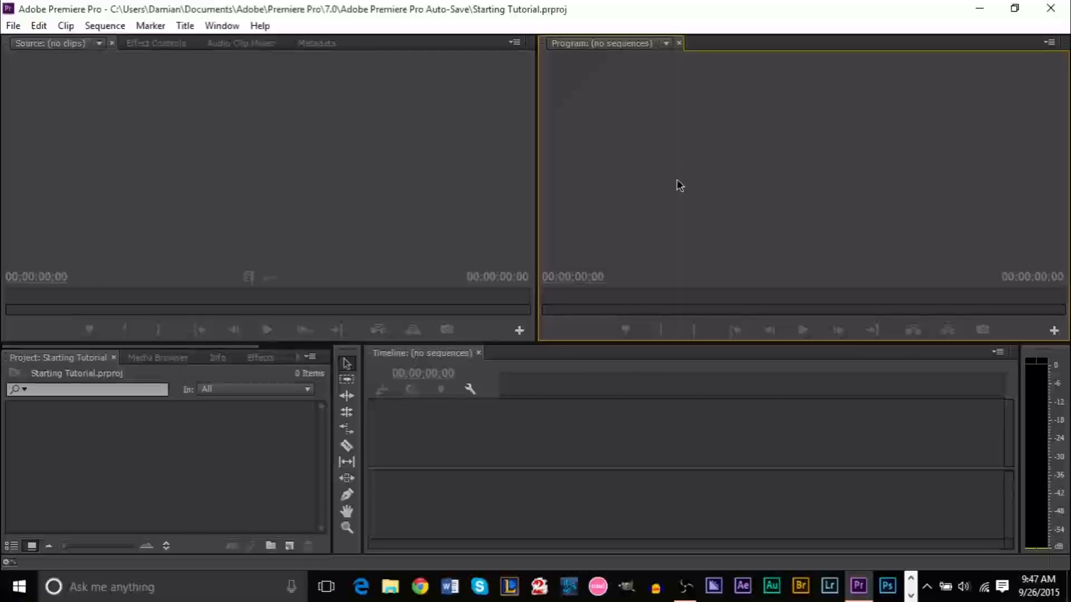
pyautogui.click(346, 236)
pyautogui.click(240, 466)
pyautogui.click(537, 471)
pyautogui.click(614, 223)
pyautogui.click(444, 192)
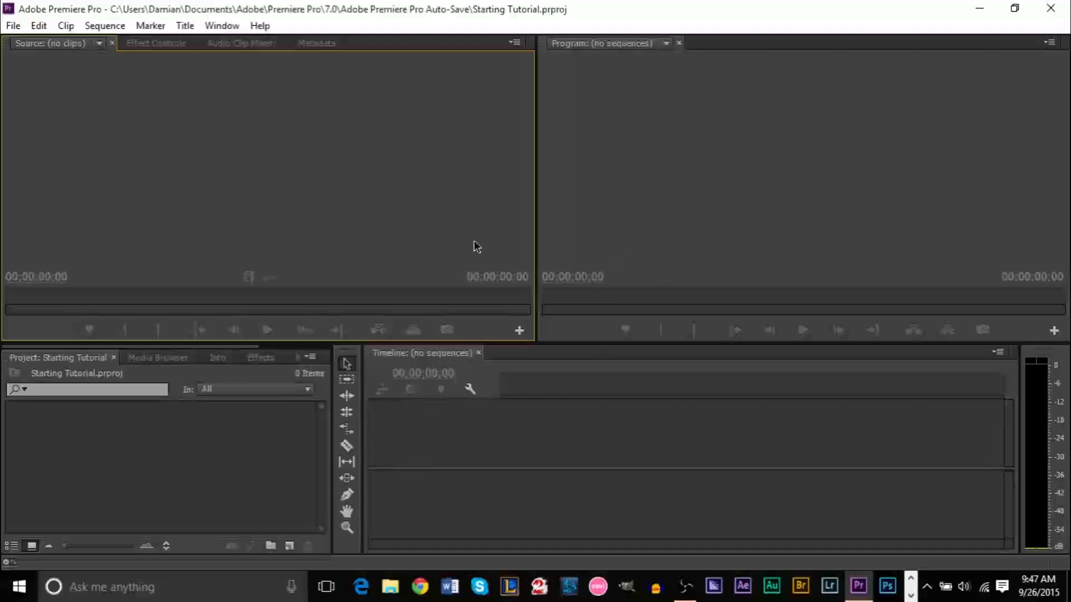
pyautogui.click(221, 26)
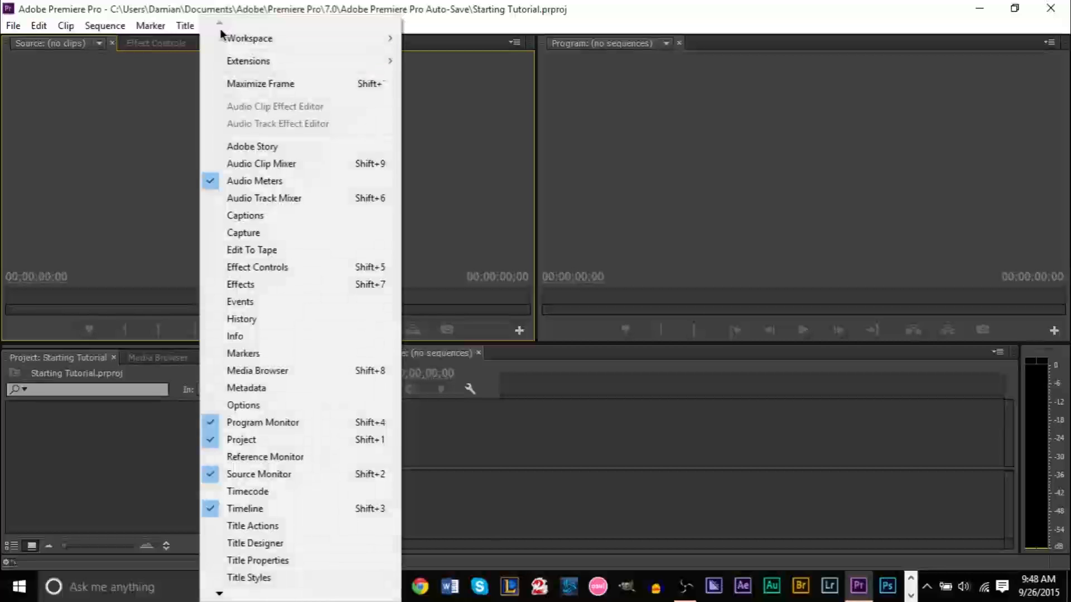
pyautogui.moveTo(275, 38)
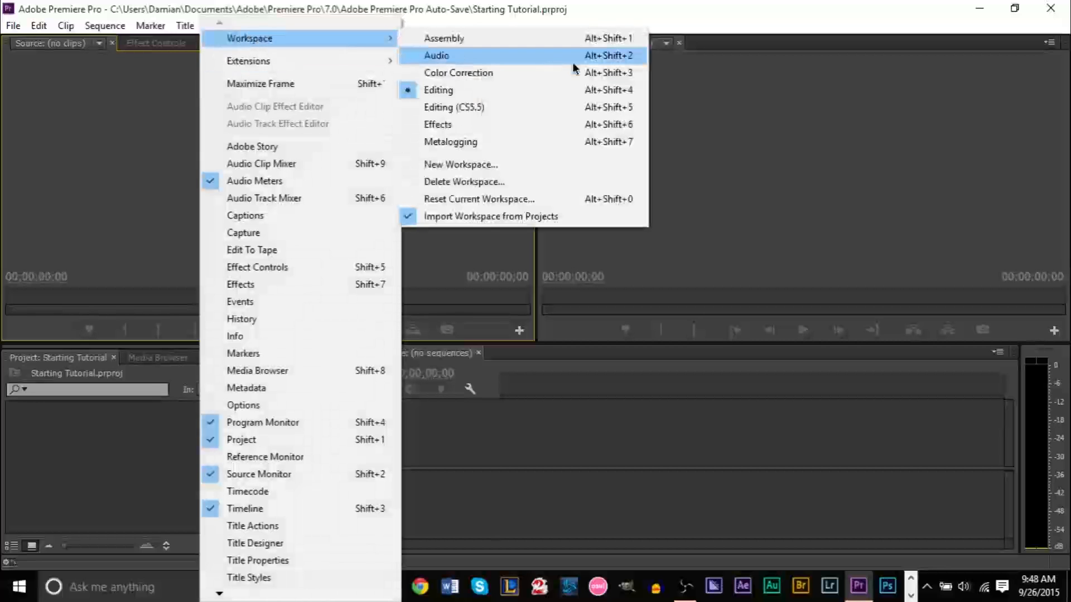
pyautogui.click(571, 198)
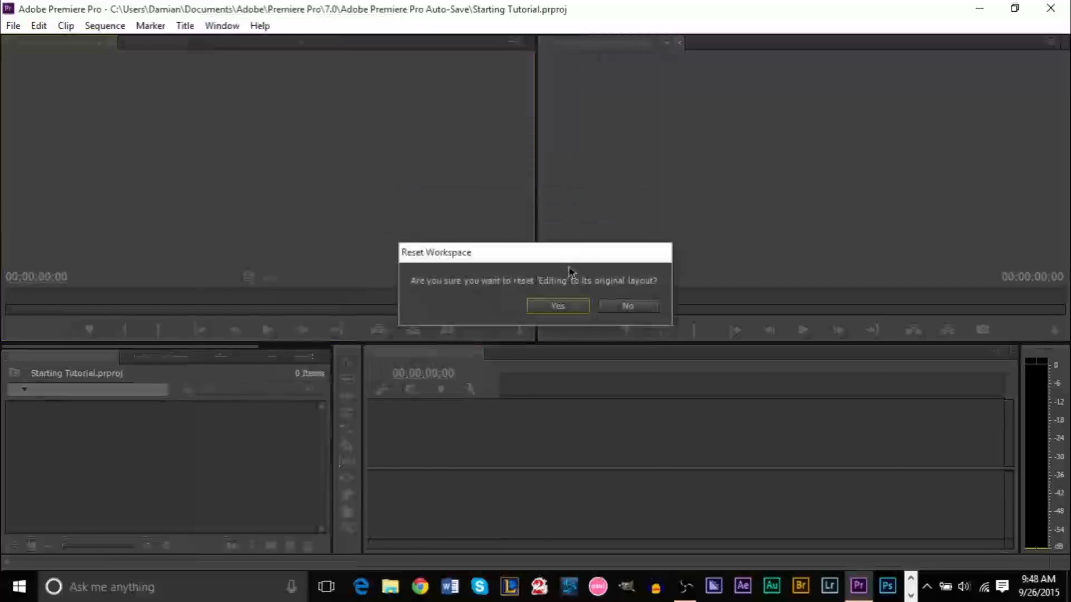
pyautogui.click(555, 306)
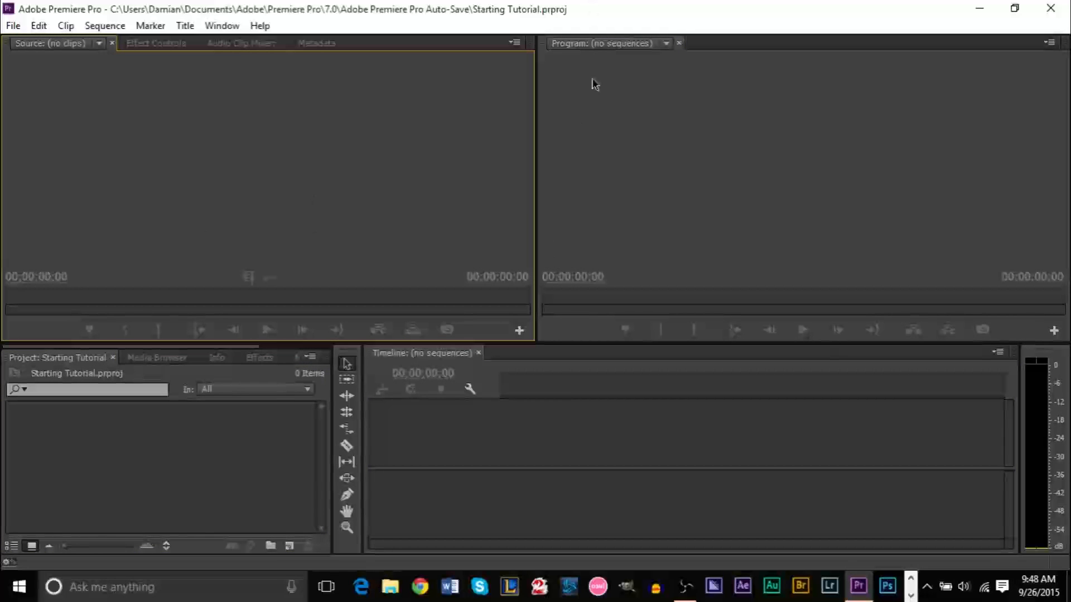
pyautogui.click(524, 476)
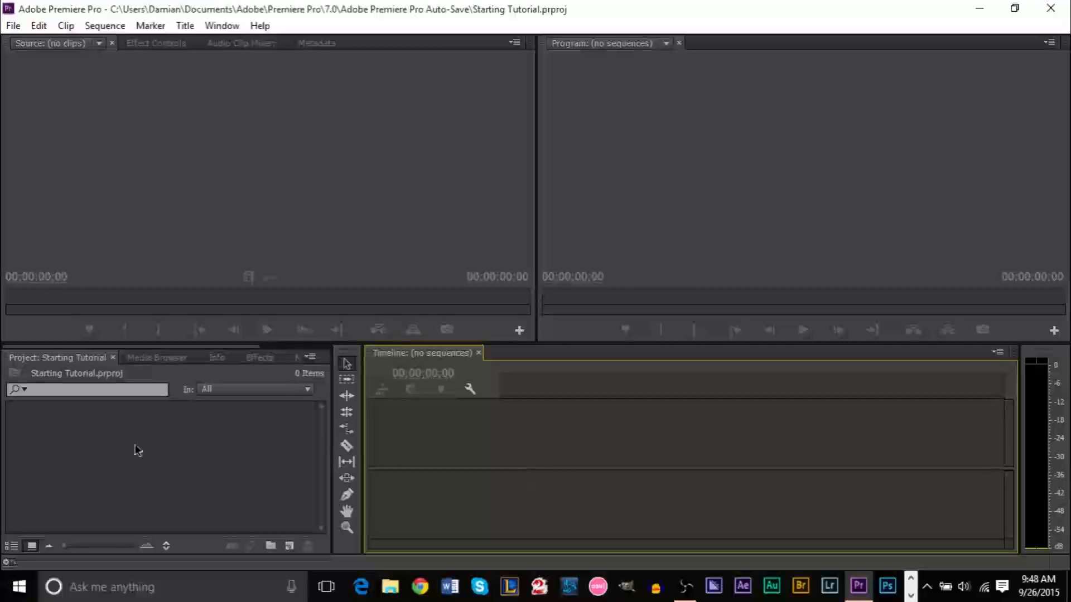
pyautogui.click(212, 467)
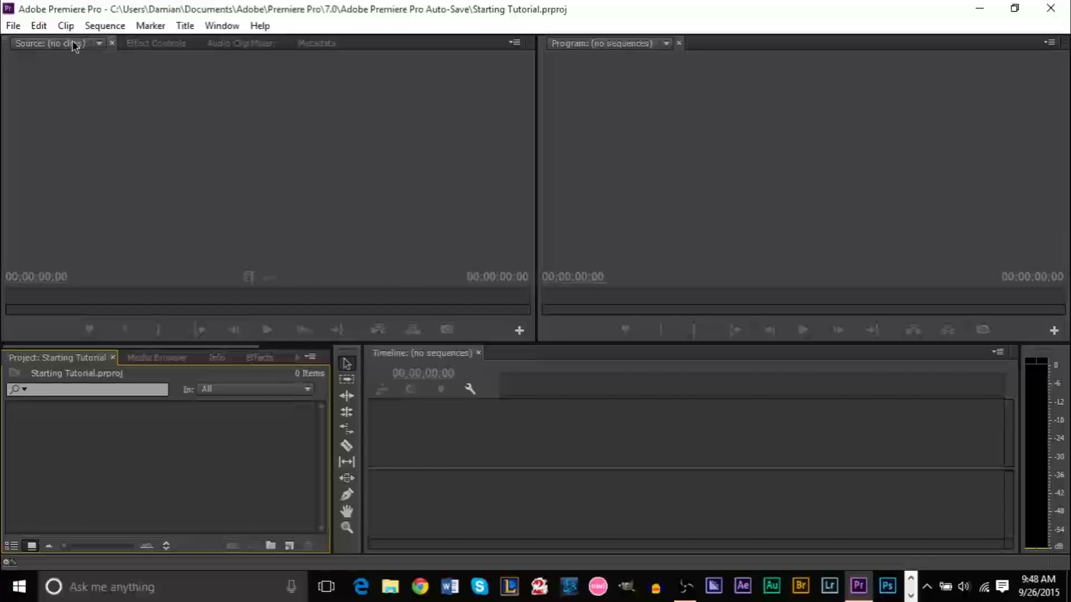
pyautogui.click(12, 25)
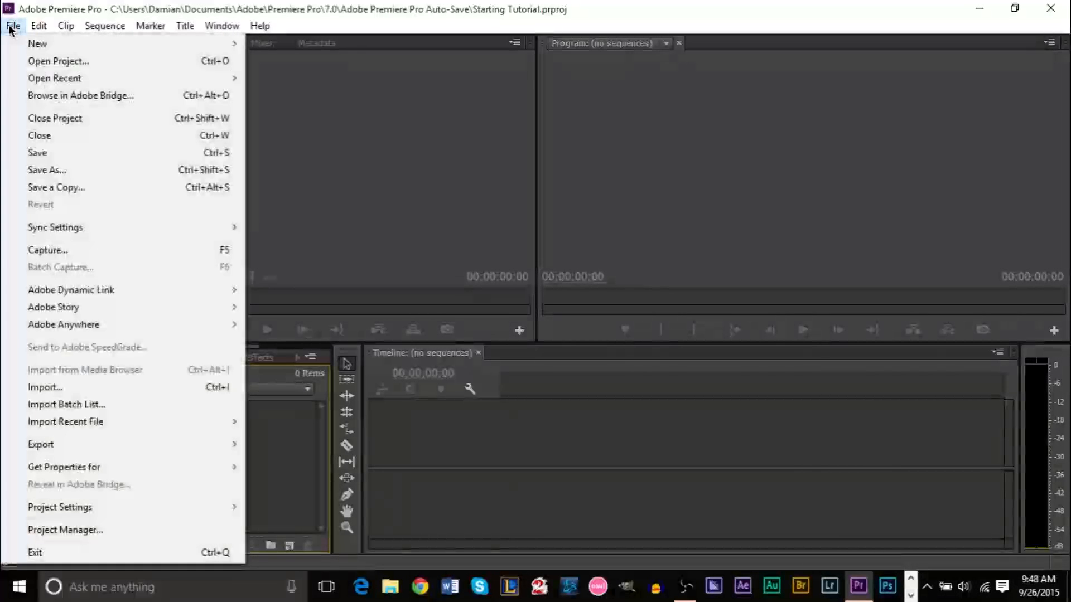
# Start an import, then switch to the Media Browser listing the C:, D: and network drives
pyautogui.click(69, 387)
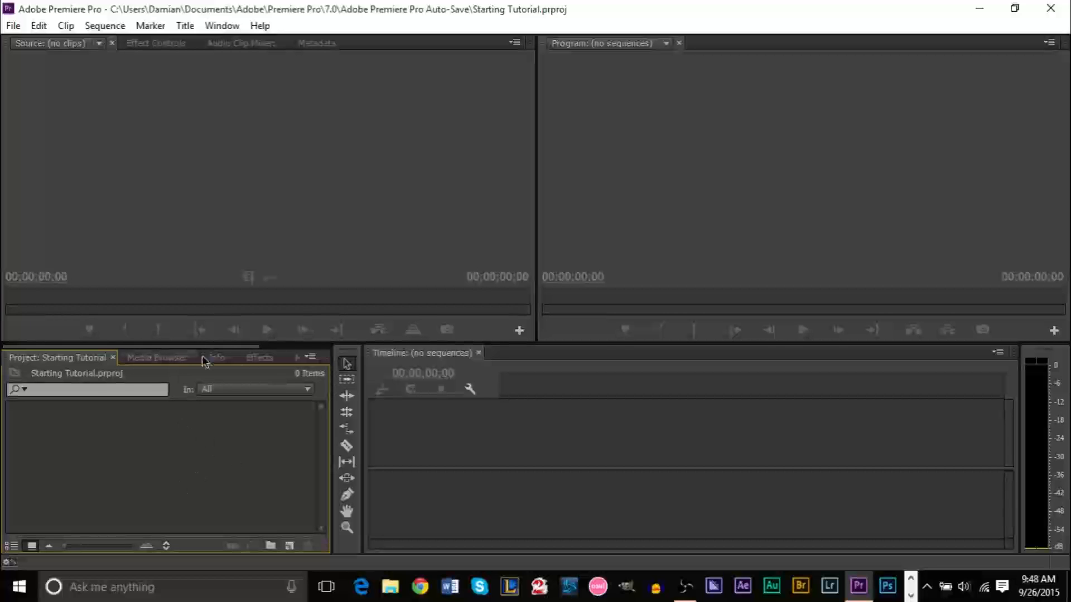
pyautogui.click(159, 358)
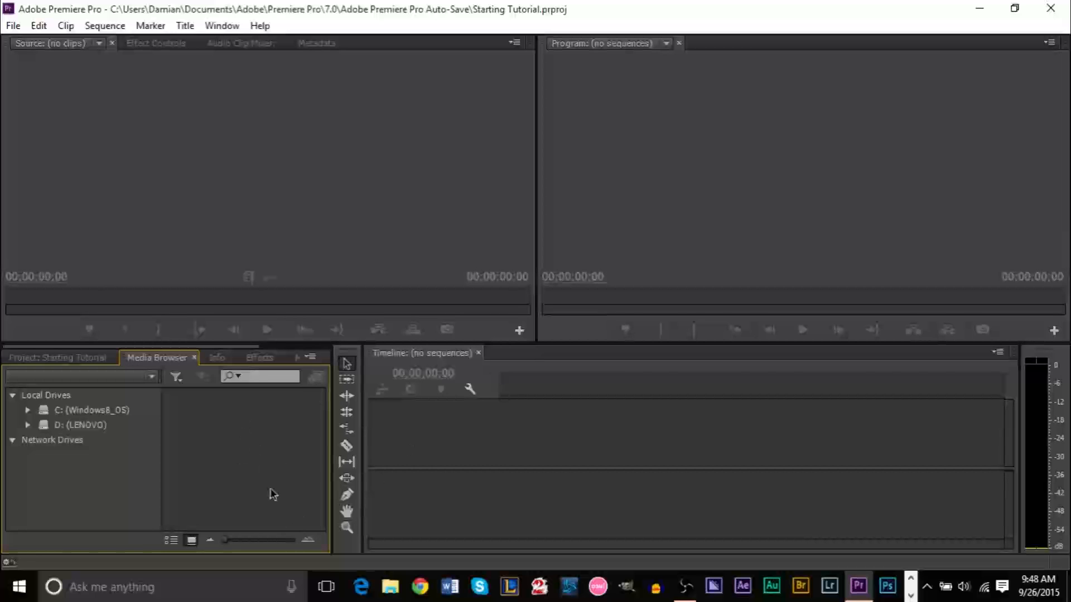
# Browse the Media Browser to C: > Users > Desktop and maximize the panel
pyautogui.click(28, 410)
pyautogui.scroll(-3, 156, 460)
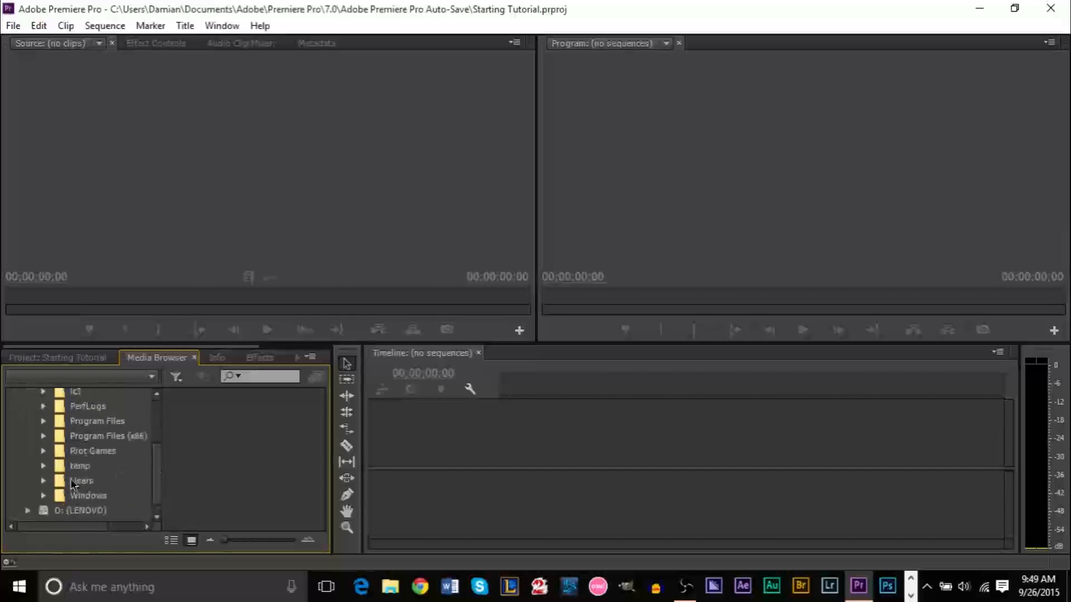
pyautogui.click(44, 480)
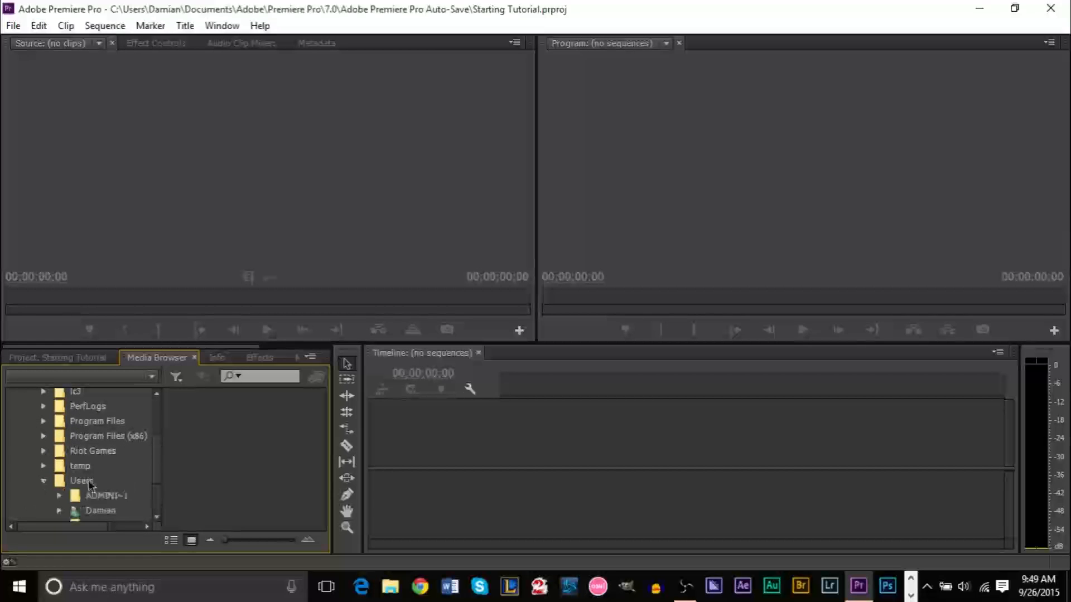
pyautogui.doubleClick(73, 512)
pyautogui.moveTo(162, 435); pyautogui.dragTo(158, 469)
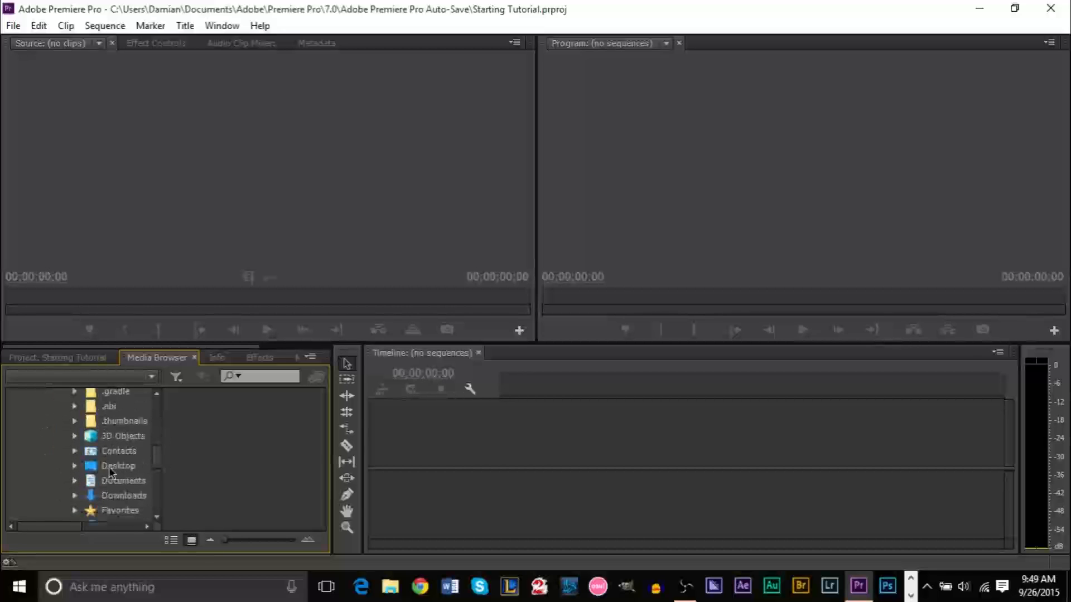
pyautogui.click(110, 469)
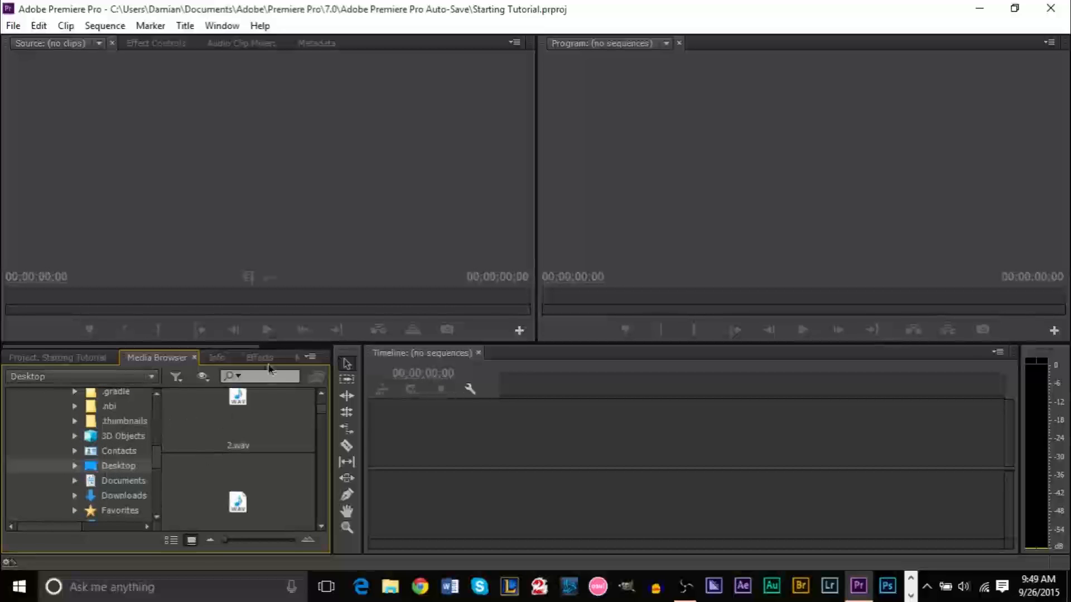
pyautogui.press('`')
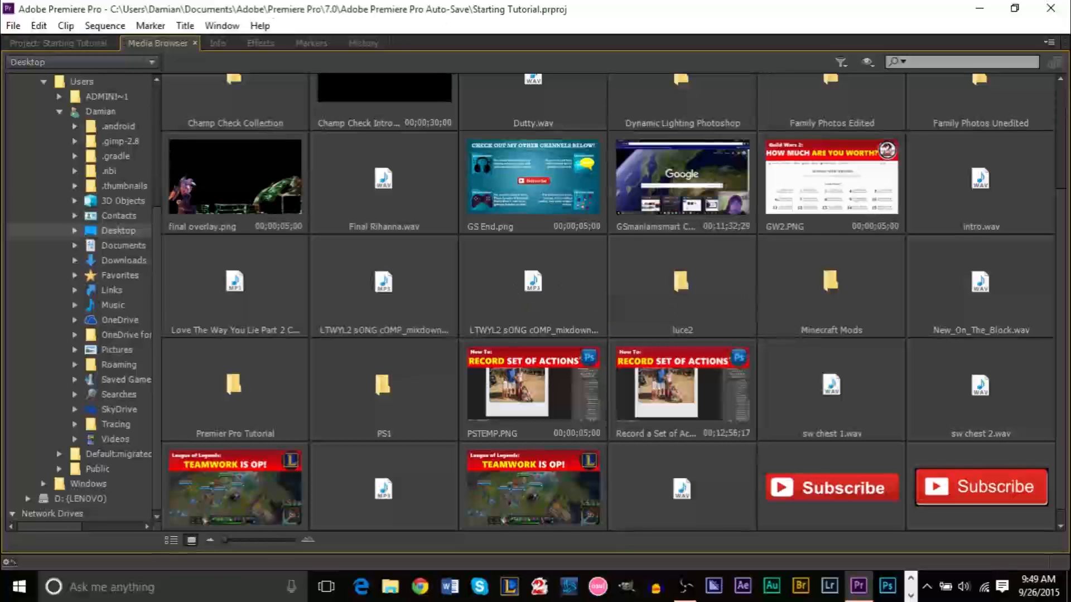
# Import the Assets and Audio folders from the Premier Pro Tutorial folder
pyautogui.doubleClick(248, 410)
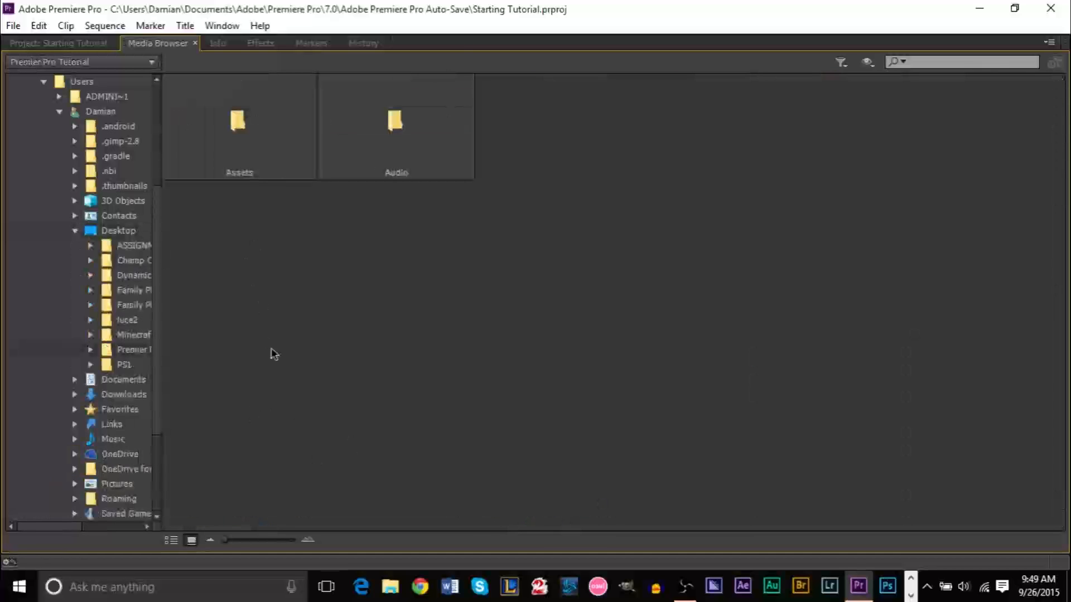
pyautogui.moveTo(252, 322); pyautogui.dragTo(471, 131)
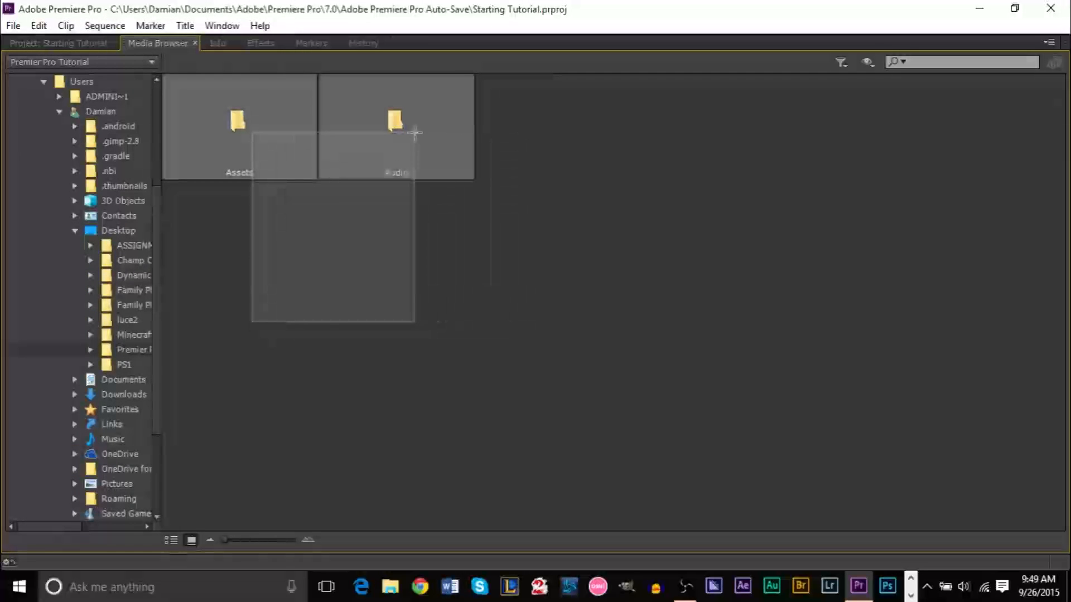
pyautogui.rightClick(251, 140)
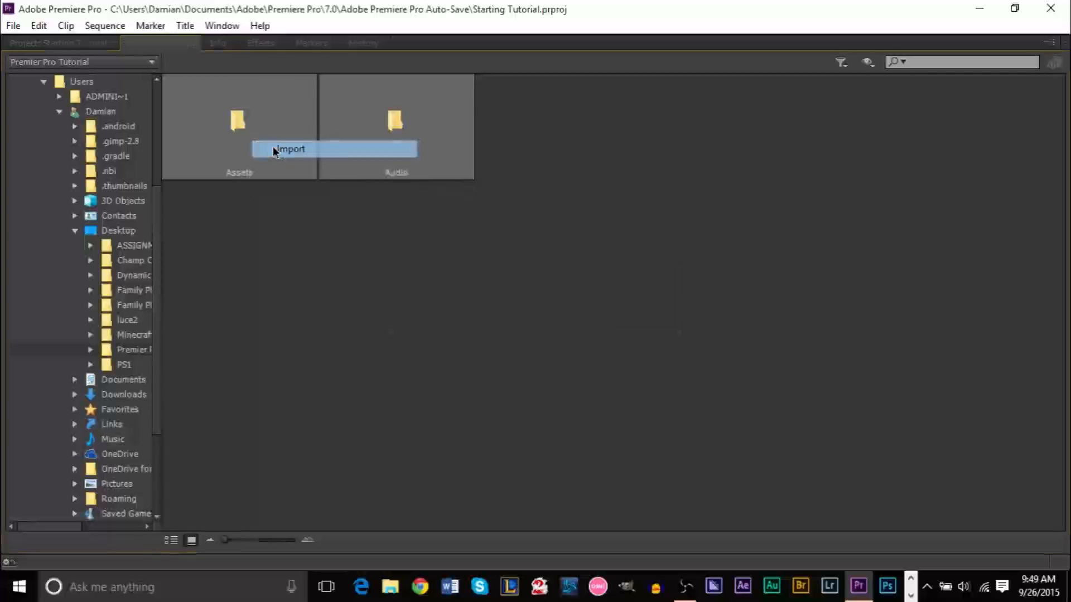
pyautogui.click(277, 148)
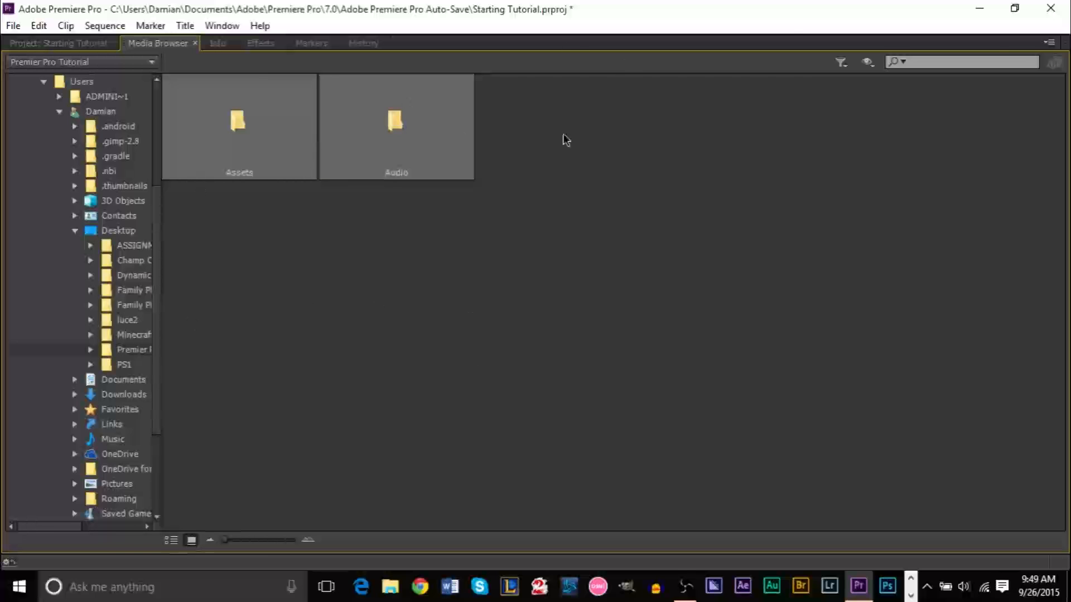
# Restore the workspace, show the Project panel's two new bins, and make the panels taller
pyautogui.press('`')
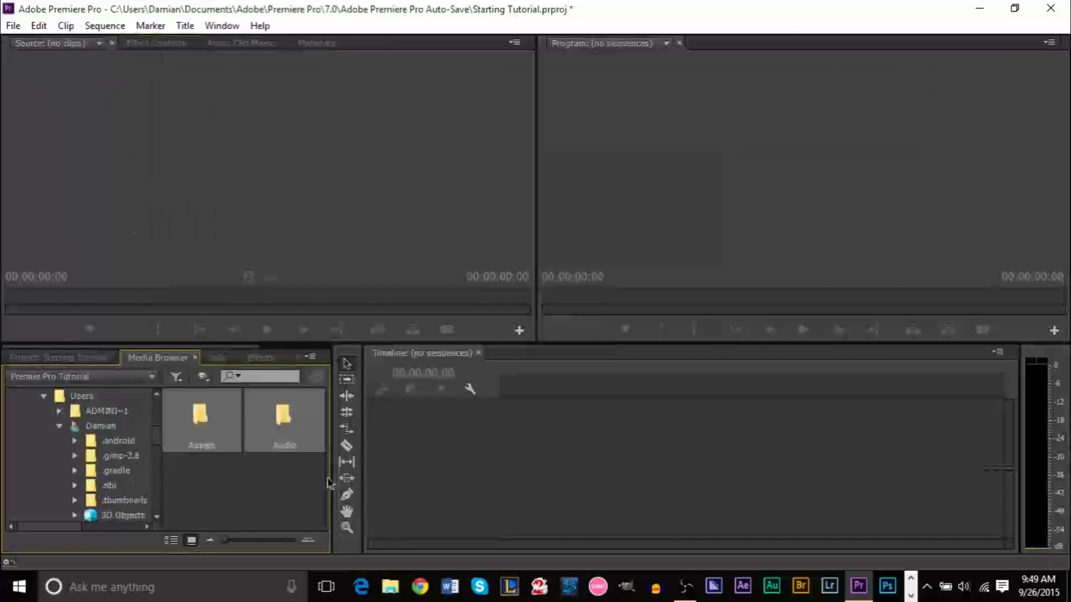
pyautogui.click(81, 363)
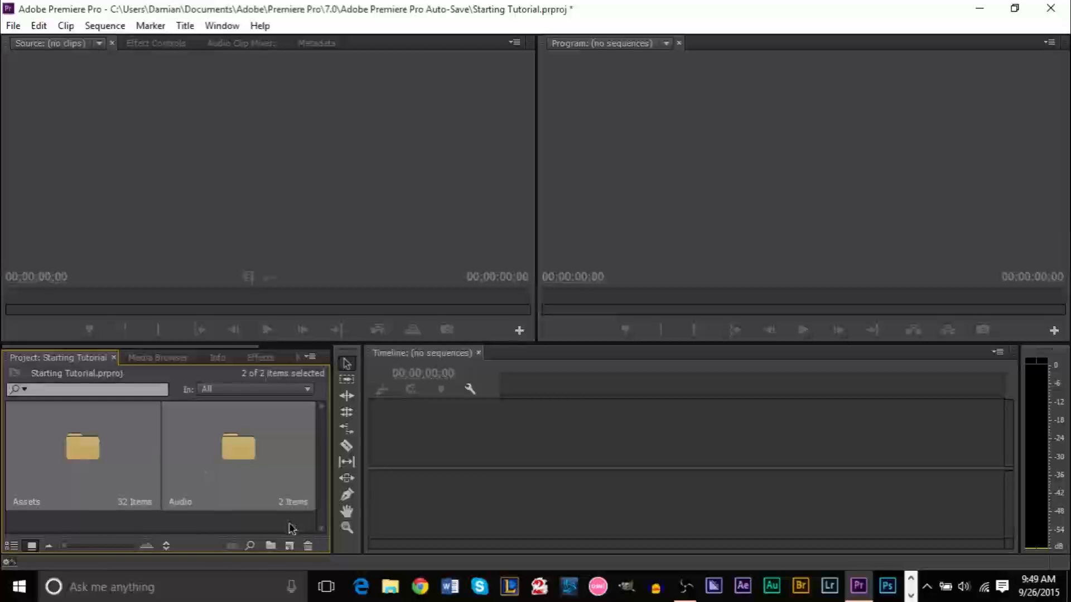
pyautogui.click(217, 536)
pyautogui.moveTo(237, 524); pyautogui.dragTo(64, 479)
pyautogui.click(248, 529)
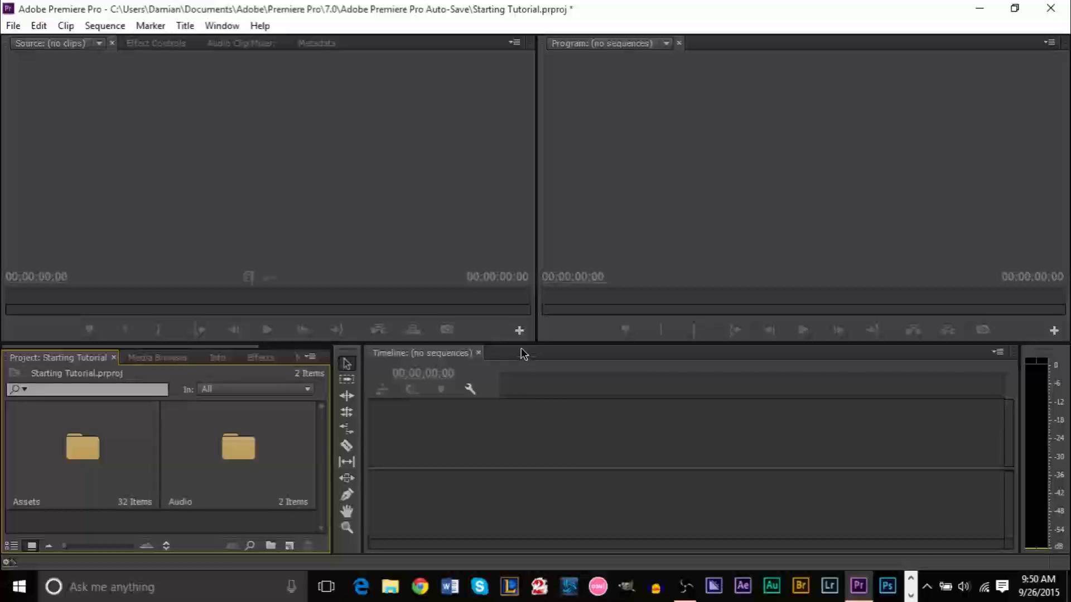
pyautogui.moveTo(521, 343); pyautogui.dragTo(523, 270)
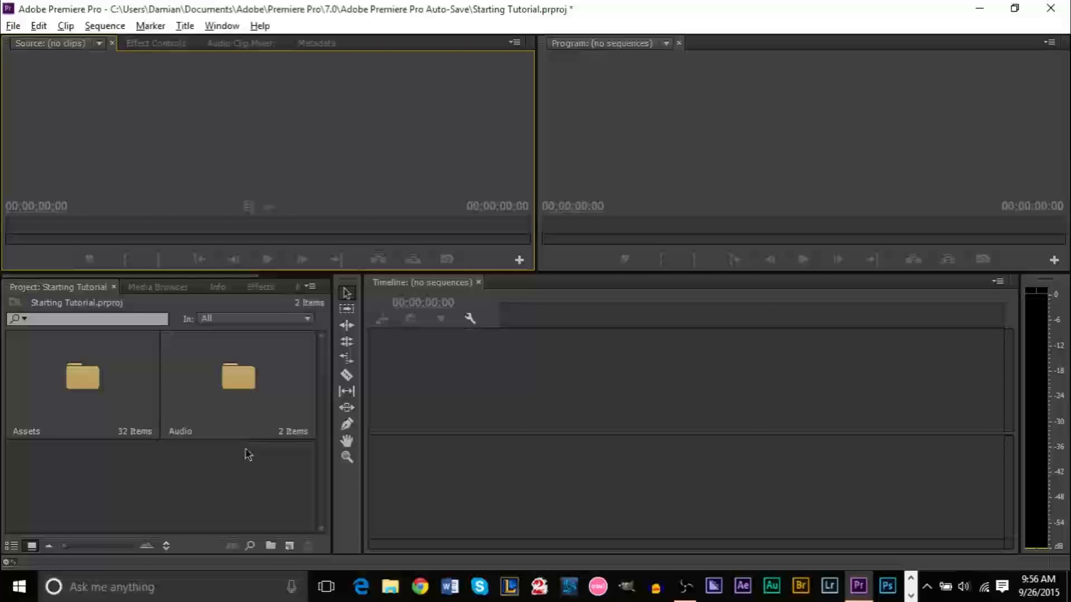
# Create a new empty bin named Videos
pyautogui.click(271, 546)
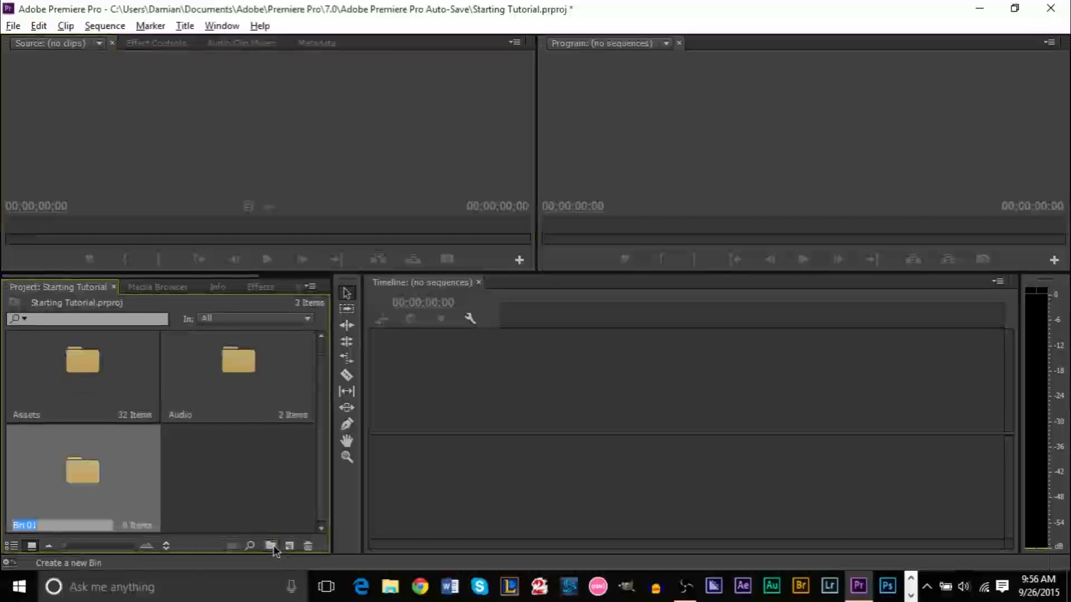
pyautogui.write('Videos')
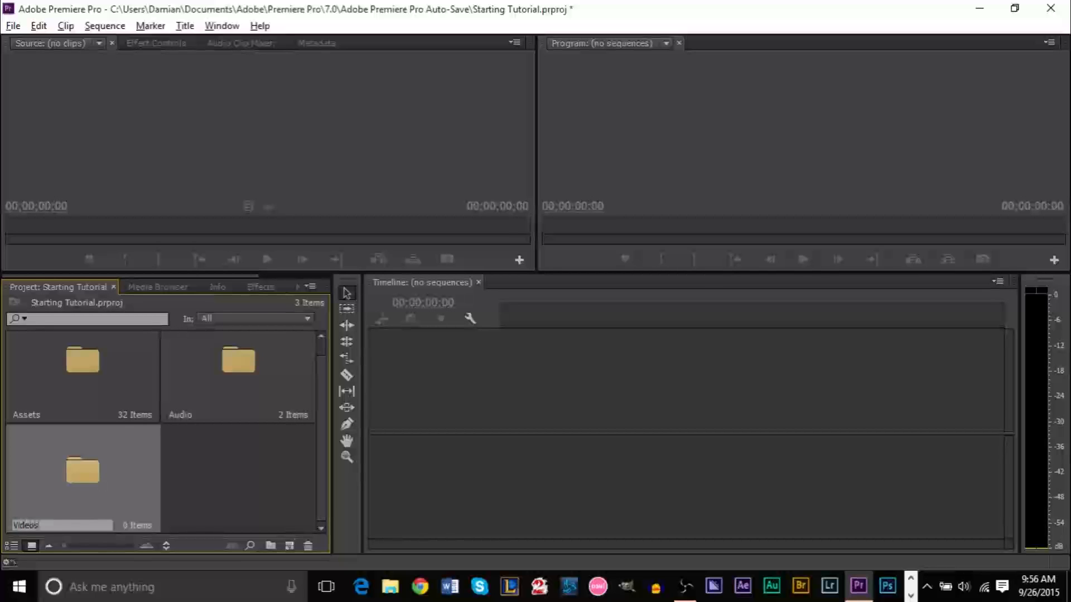
pyautogui.hotkey('shift', 'Tab')
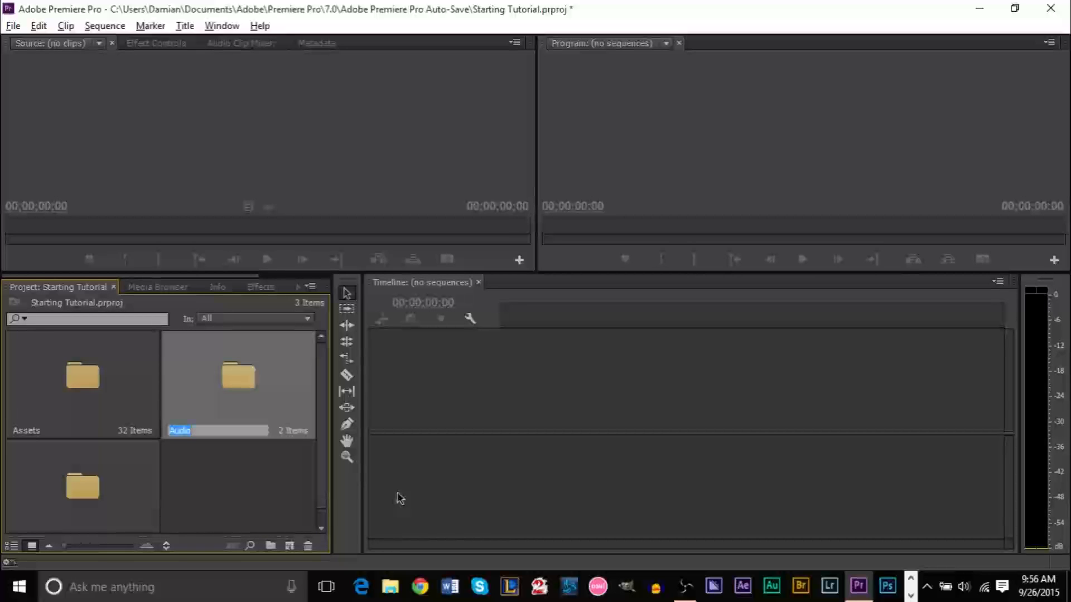
pyautogui.click(240, 482)
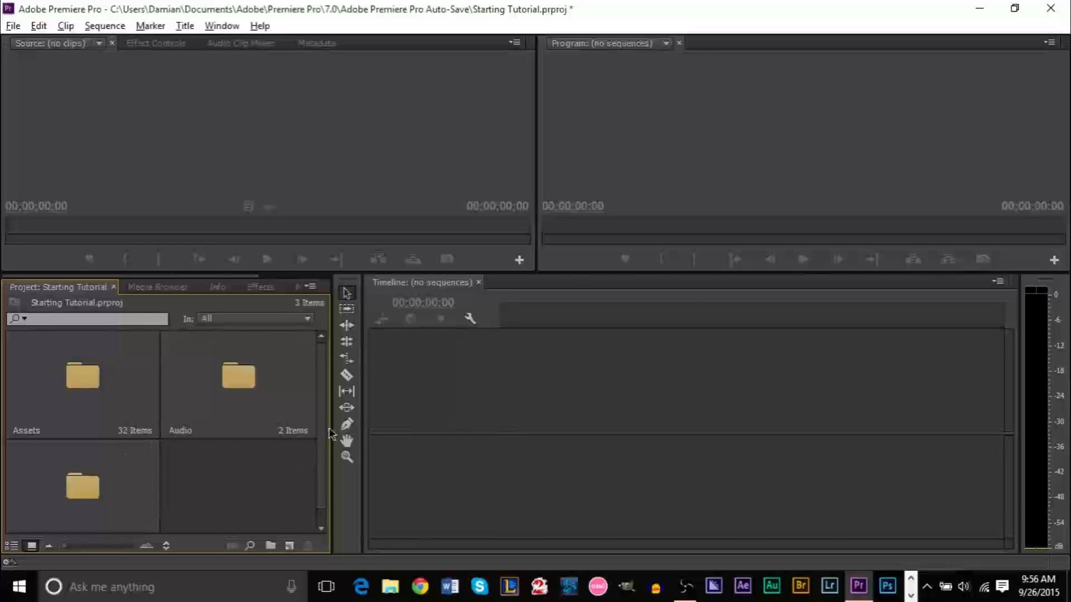
pyautogui.scroll(-1, 331, 435)
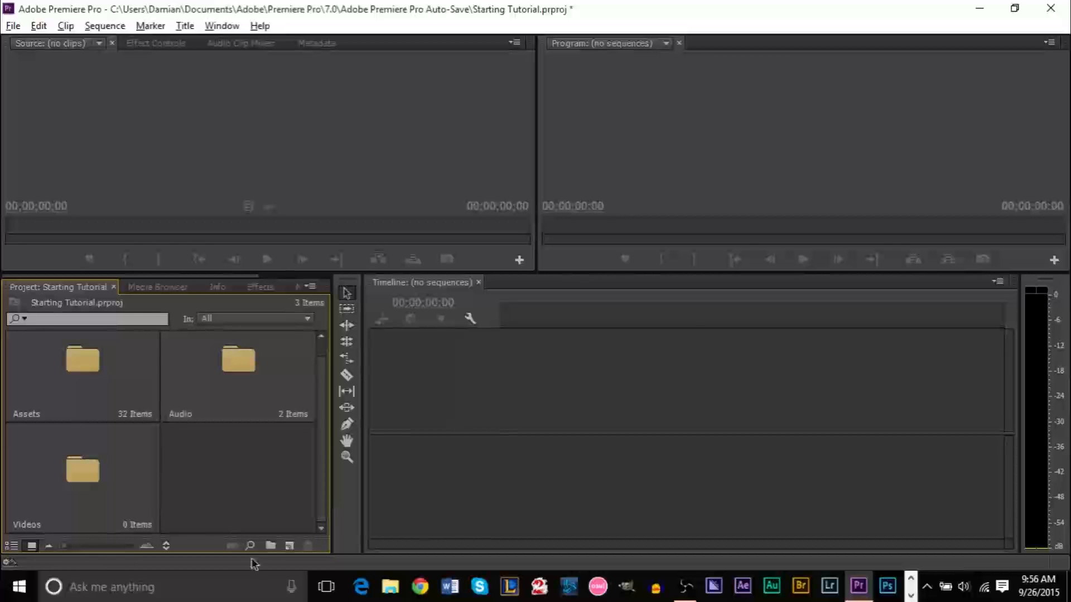
# Create a second bin named Pics, then open the Assets bin in its own window
pyautogui.click(270, 547)
pyautogui.write('F')
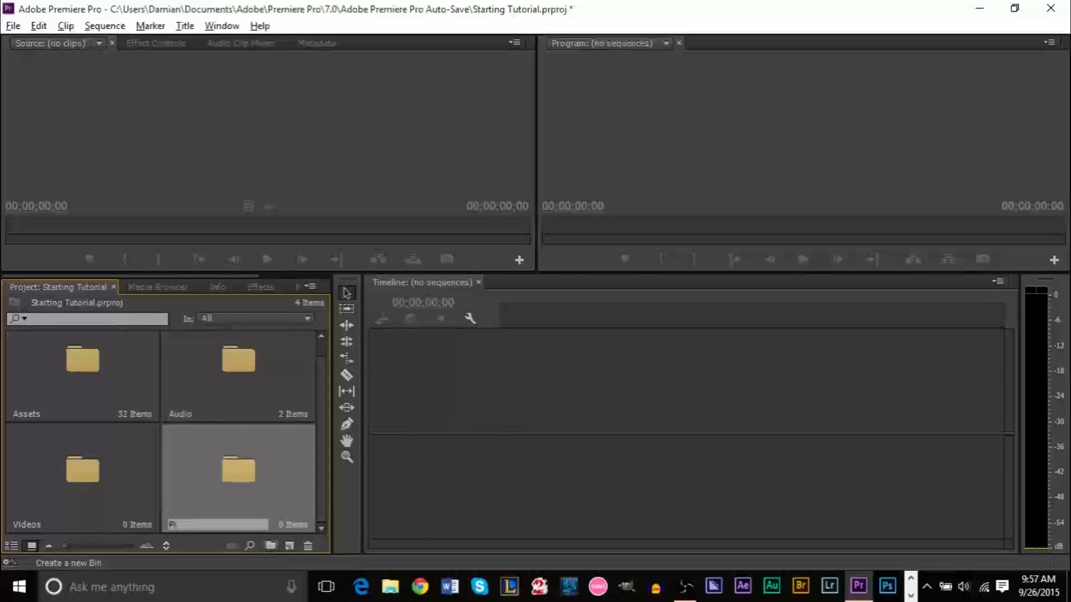
pyautogui.press('Tab')
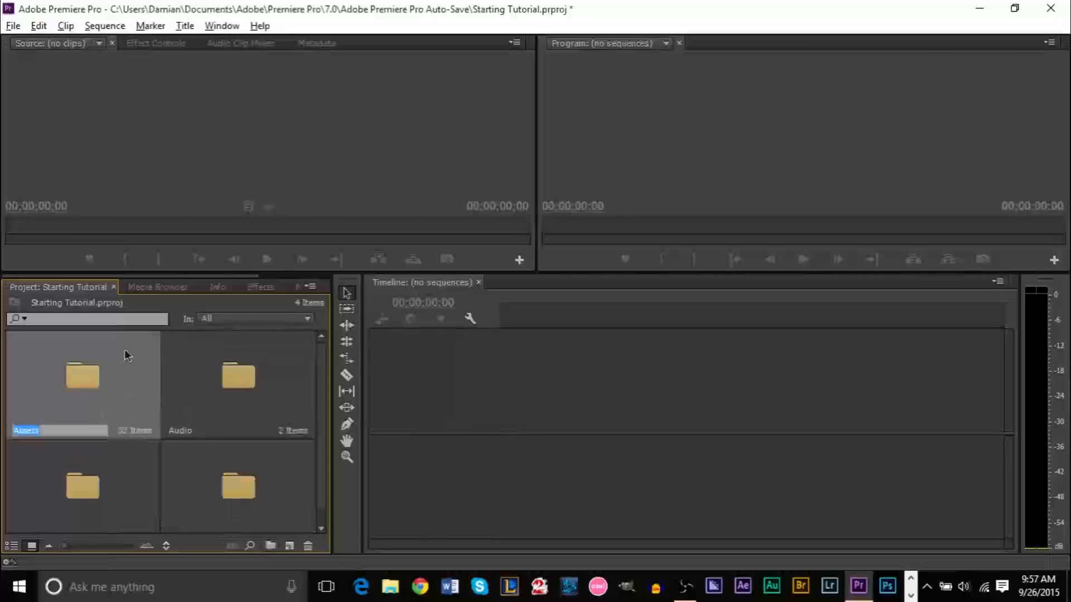
pyautogui.press('Return')
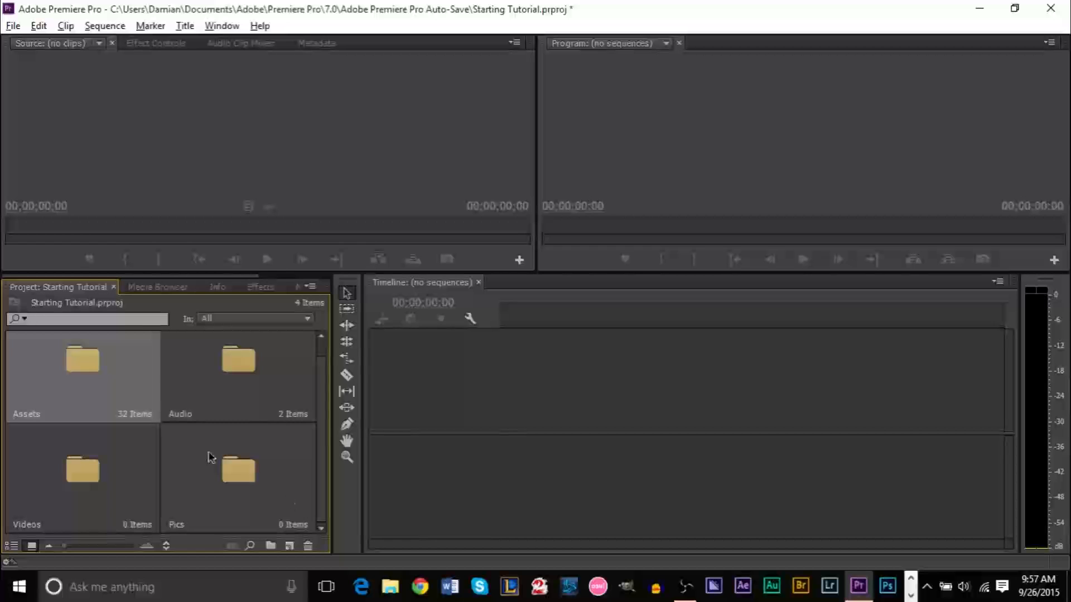
pyautogui.click(232, 486)
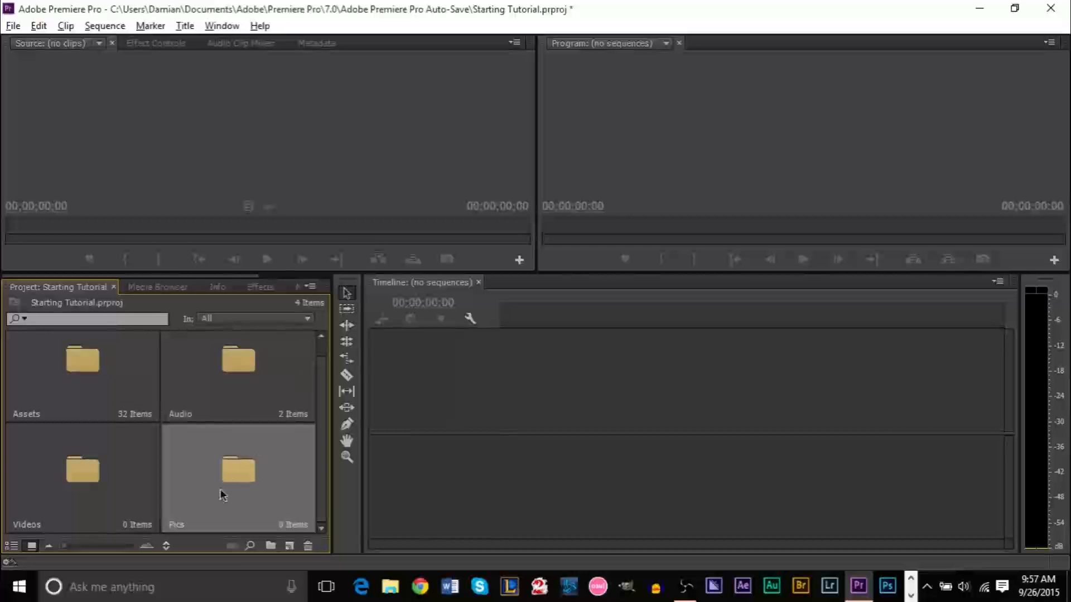
pyautogui.doubleClick(92, 374)
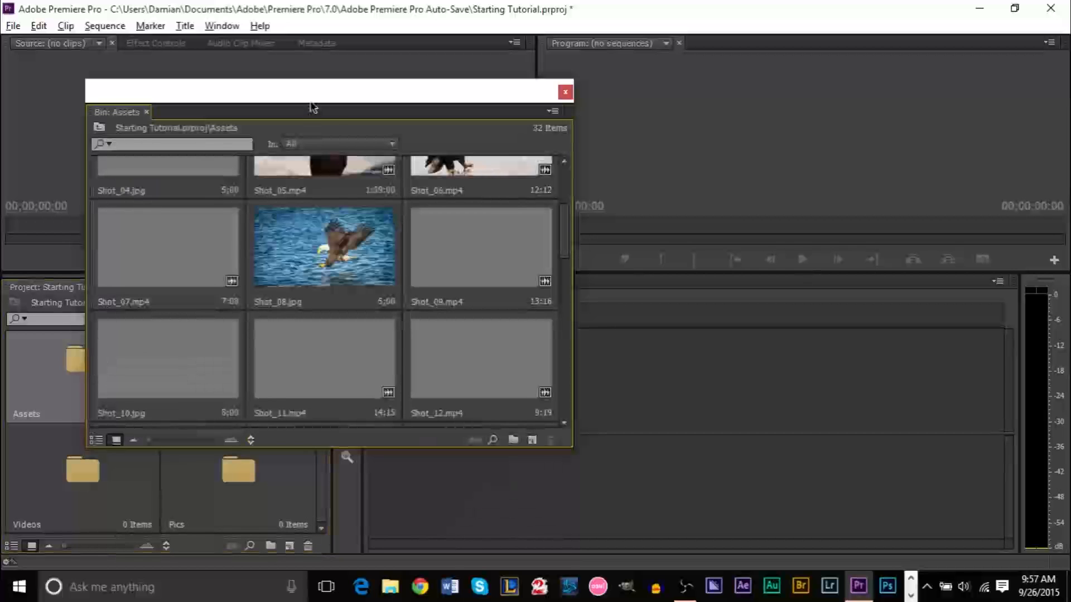
# Dock the floating Assets bin as a tab in the Source monitor panel group beside Metadata
pyautogui.moveTo(311, 116); pyautogui.dragTo(551, 166)
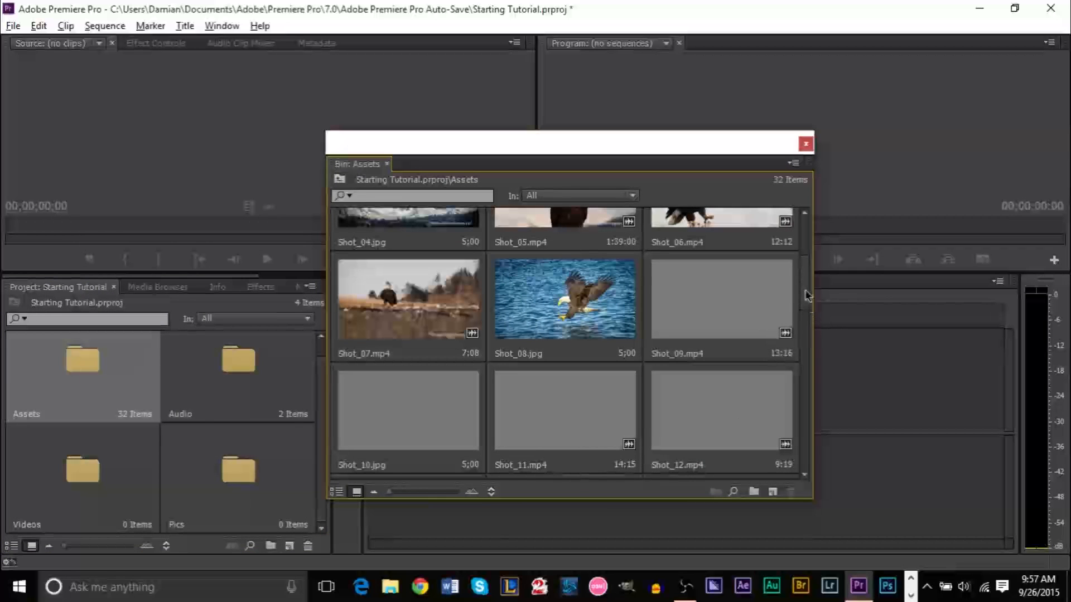
pyautogui.moveTo(807, 300)
pyautogui.mouseDown()
pyautogui.moveTo(805, 220)
pyautogui.moveTo(824, 466)
pyautogui.moveTo(820, 311)
pyautogui.mouseUp()
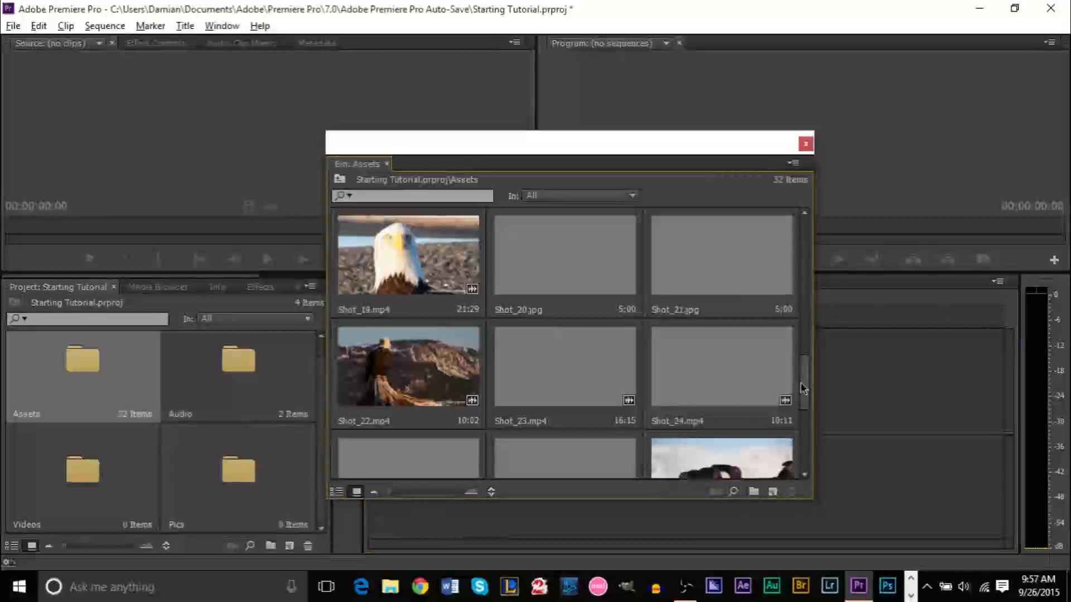
pyautogui.scroll(1, 806, 382)
pyautogui.moveTo(807, 381); pyautogui.dragTo(806, 222)
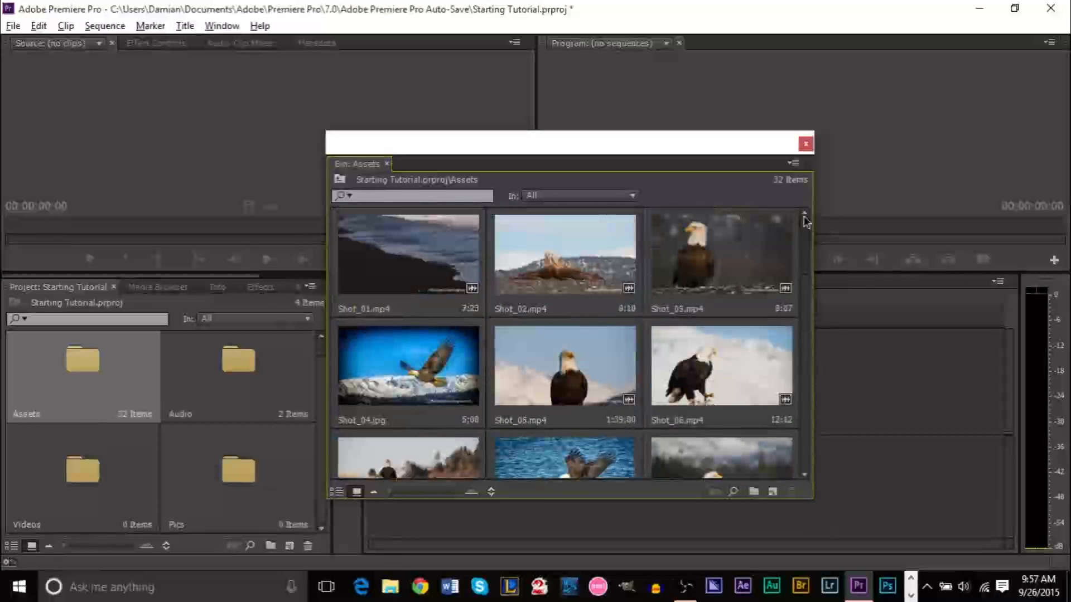
pyautogui.scroll(-1, 809, 287)
pyautogui.moveTo(808, 288); pyautogui.dragTo(806, 216)
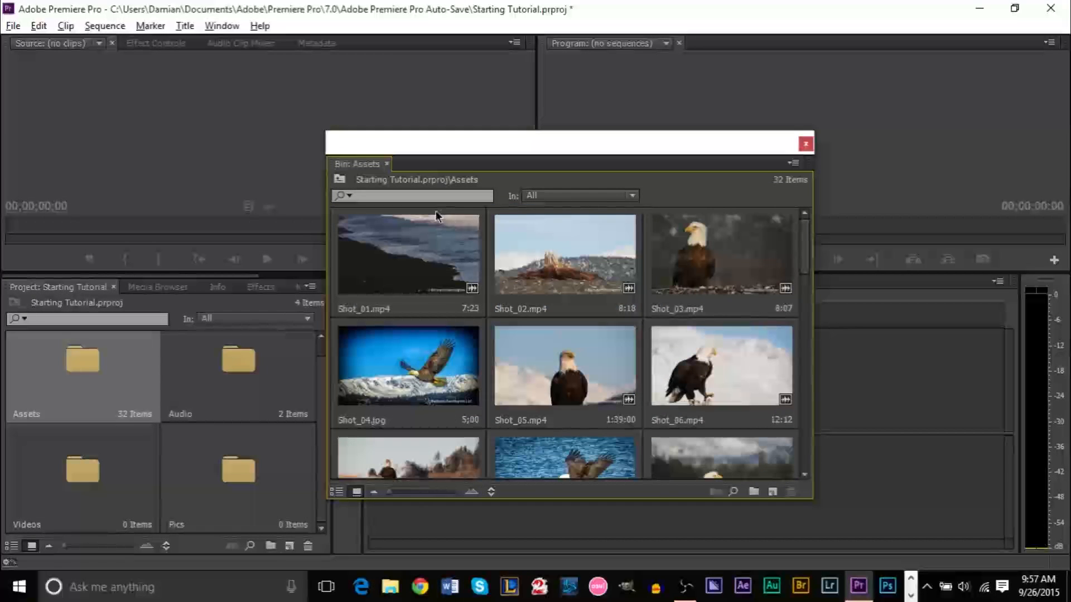
pyautogui.moveTo(603, 151); pyautogui.dragTo(759, 162)
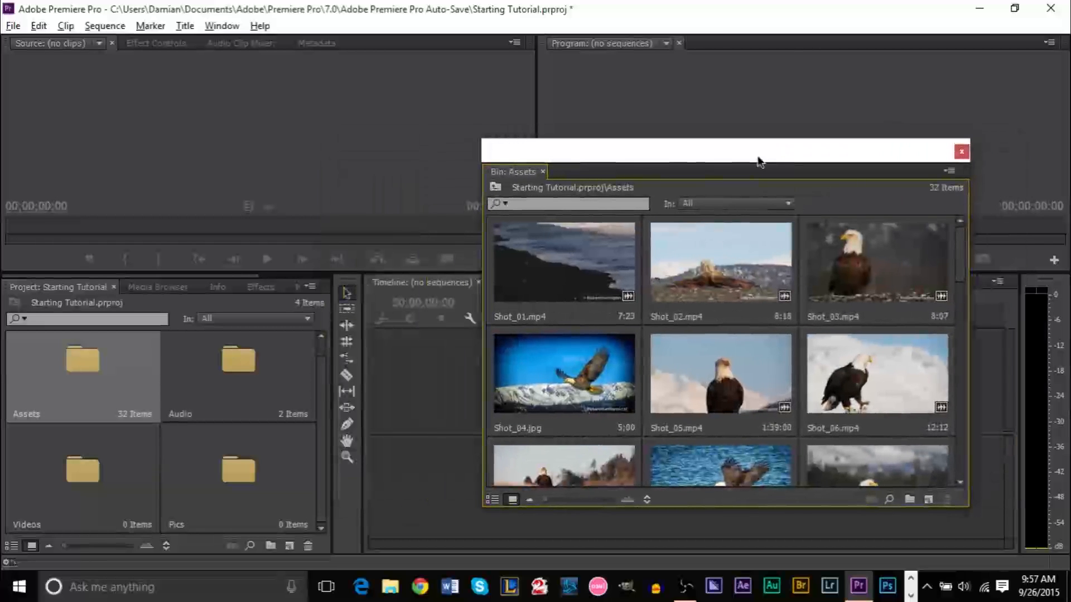
pyautogui.moveTo(411, 275); pyautogui.dragTo(412, 383)
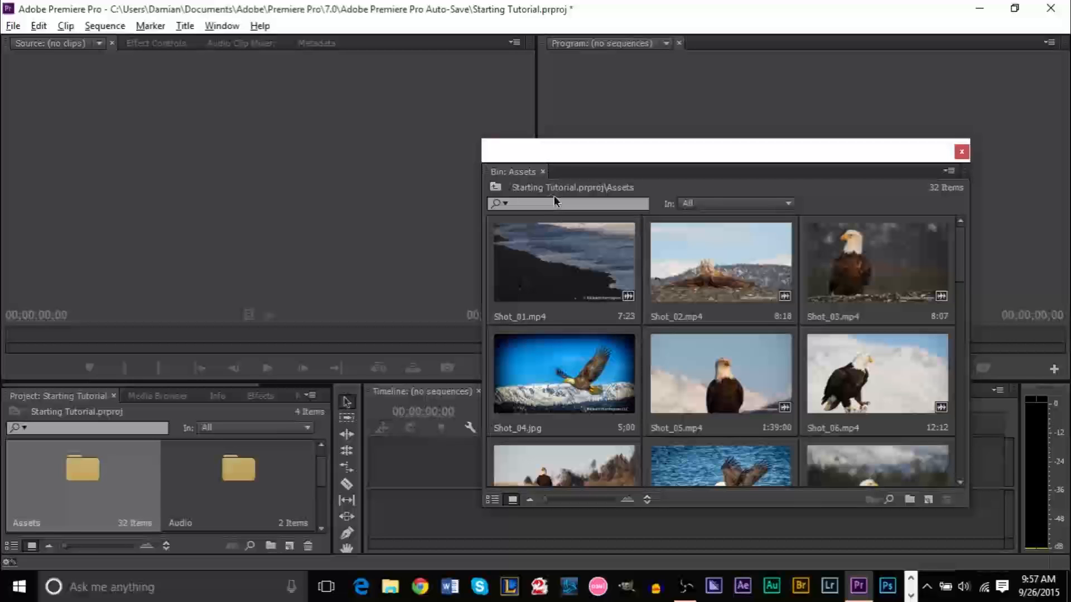
pyautogui.moveTo(593, 161); pyautogui.dragTo(434, 110)
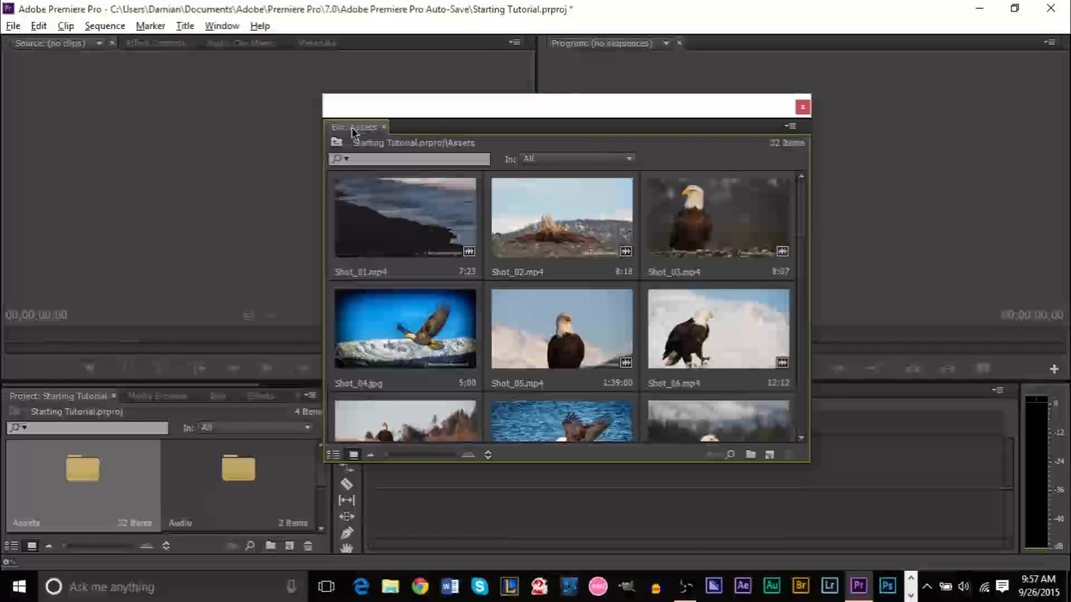
pyautogui.moveTo(360, 132); pyautogui.dragTo(378, 49)
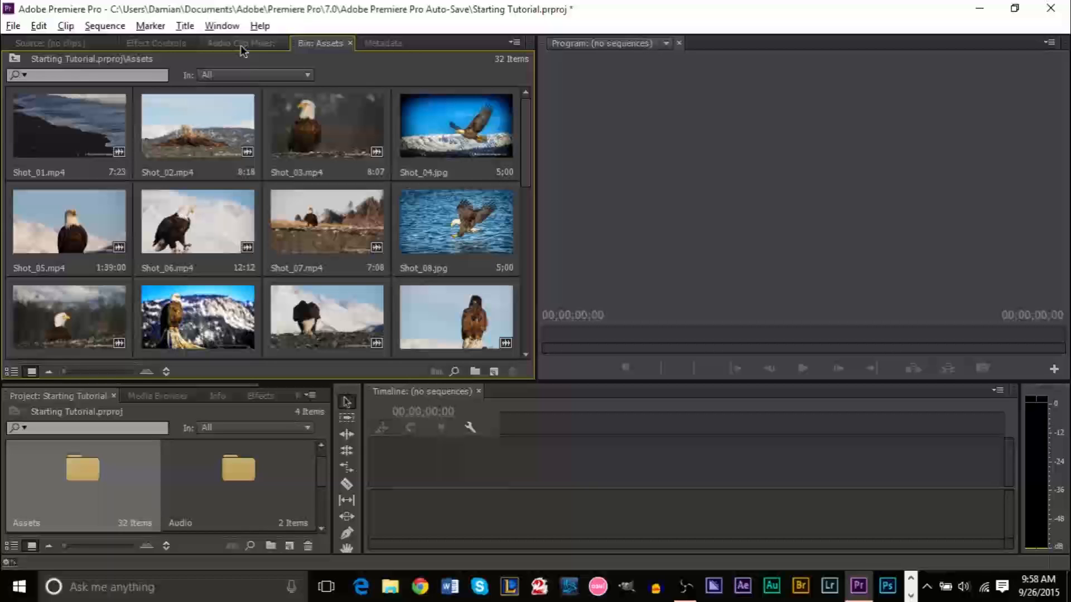
pyautogui.click(382, 43)
# Move the Assets bin tab after Metadata and switch the bin to List View
pyautogui.click(316, 46)
pyautogui.moveTo(316, 49); pyautogui.dragTo(400, 50)
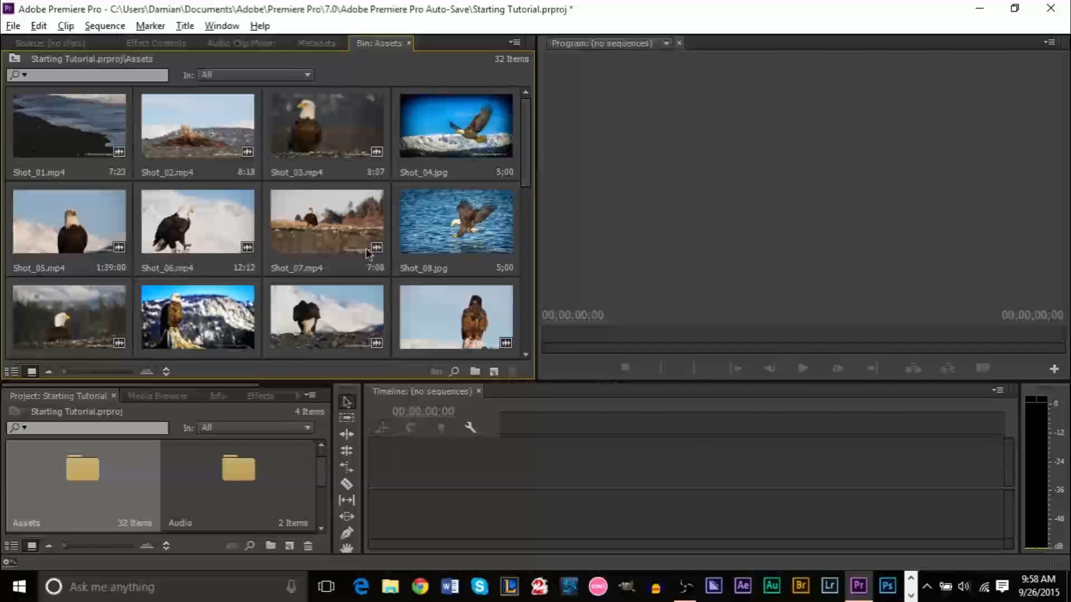
pyautogui.scroll(-6, 525, 154)
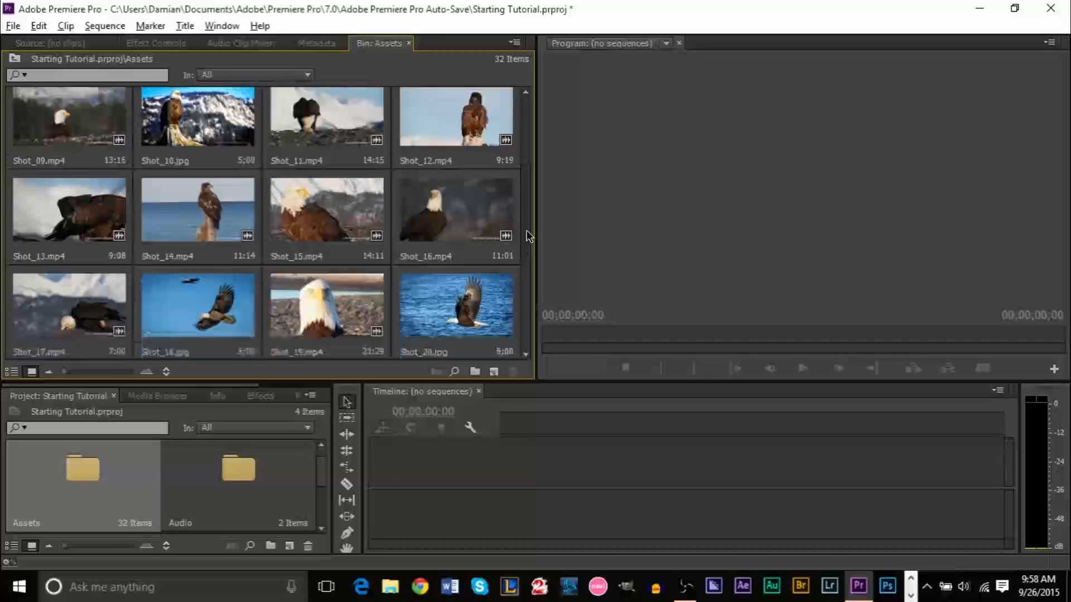
pyautogui.scroll(3, 528, 146)
pyautogui.scroll(3, 528, 146)
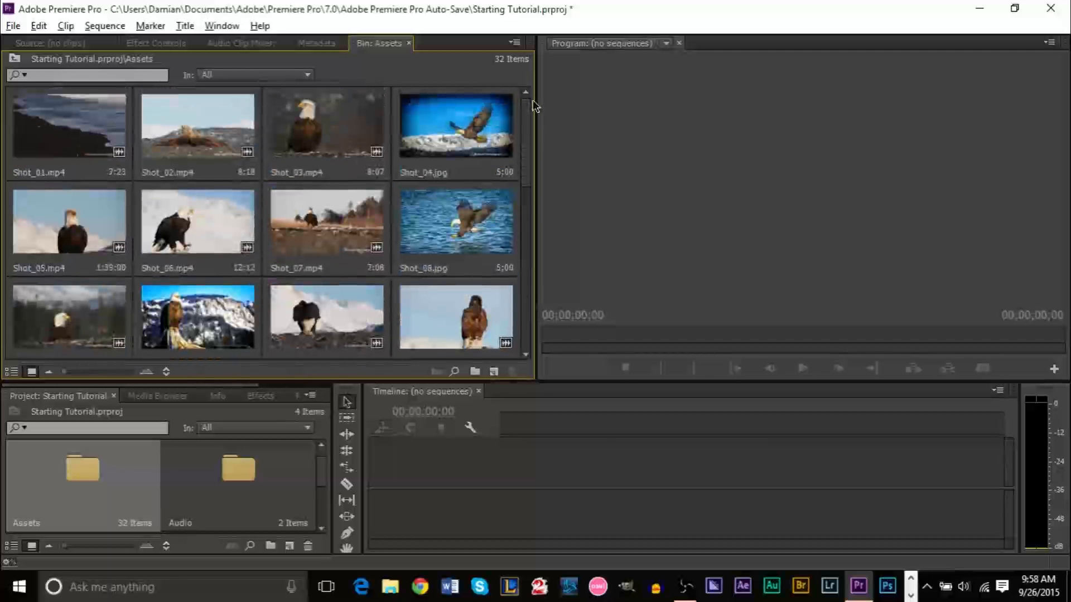
pyautogui.click(10, 372)
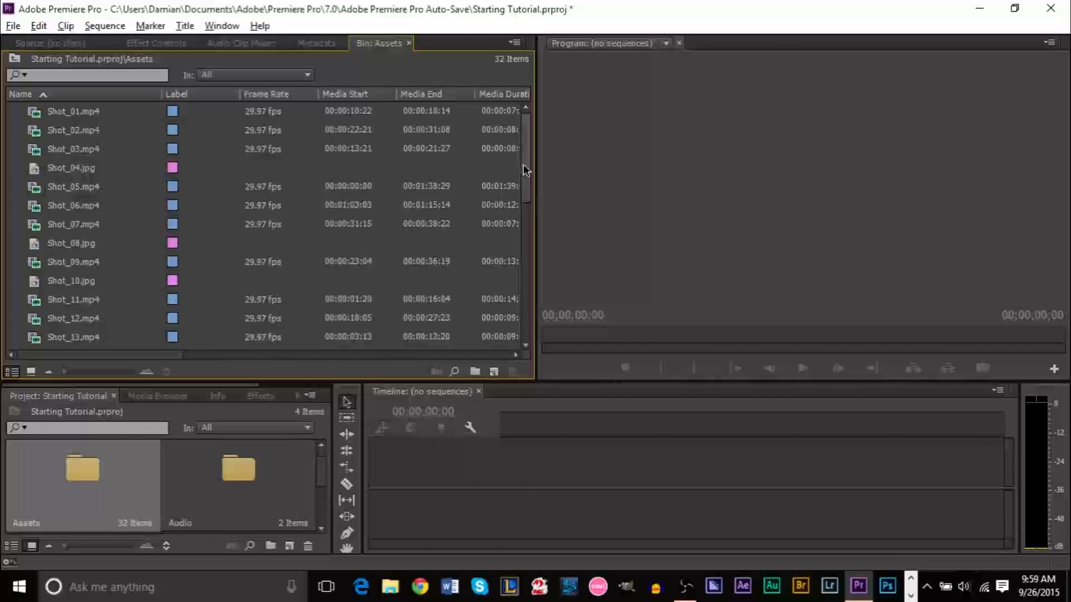
pyautogui.scroll(-1, 526, 193)
pyautogui.scroll(-5, 527, 193)
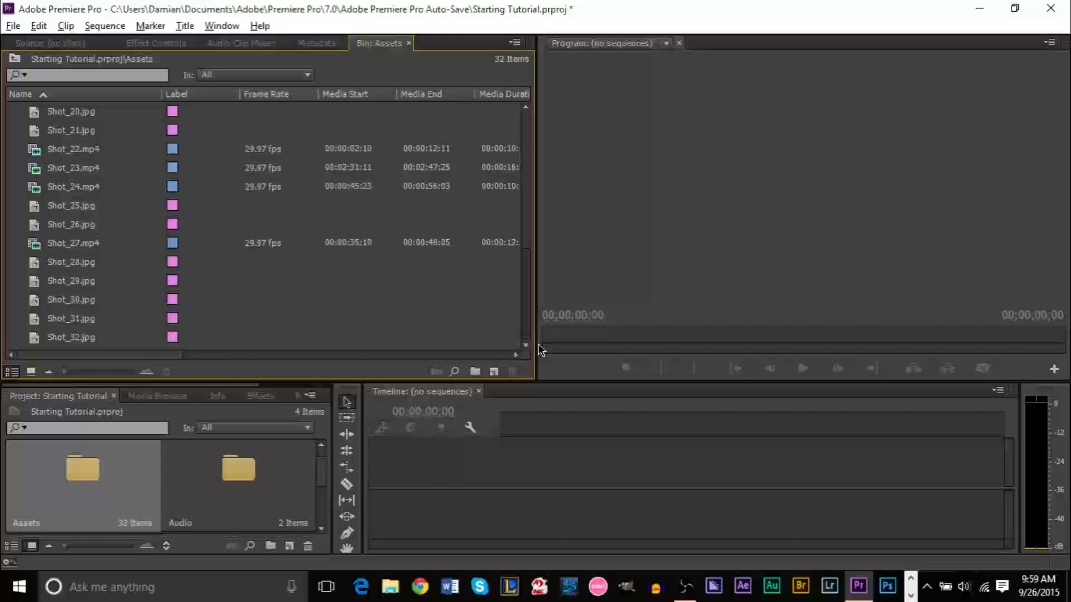
pyautogui.moveTo(545, 288); pyautogui.dragTo(546, 171)
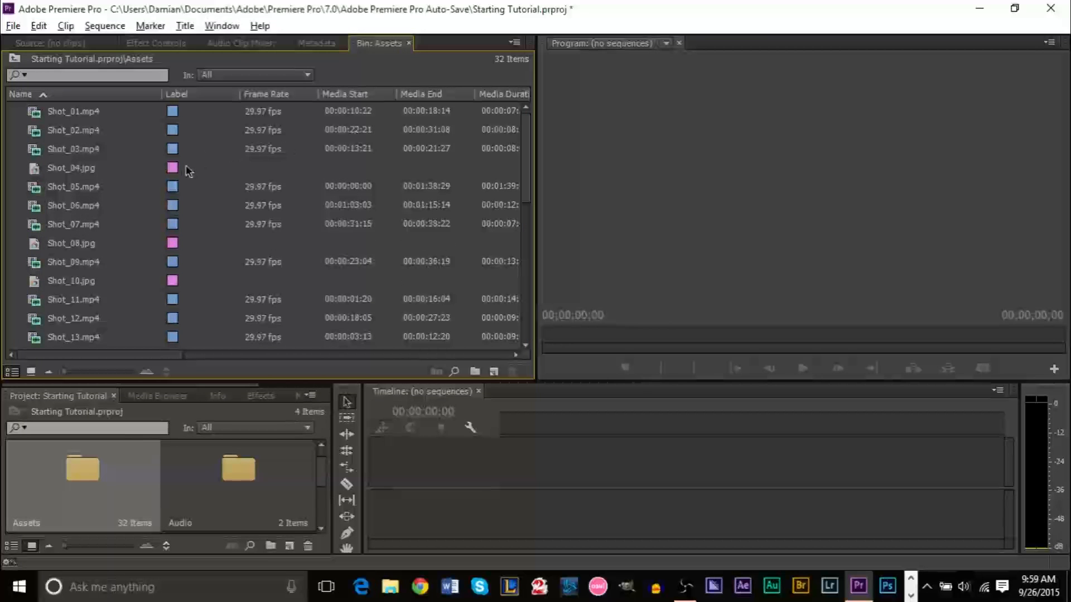
# Select the stills Shot_04, Shot_08, Shot_10, Shot_18, Shot_20 and Shot_21 .jpg
pyautogui.doubleClick(95, 168)
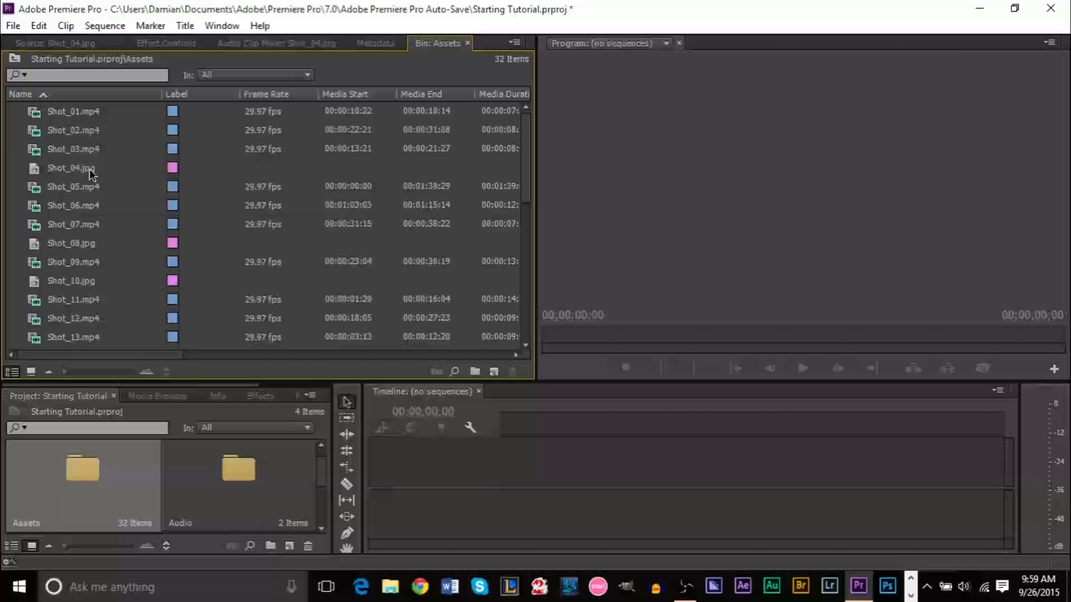
pyautogui.click(91, 174)
pyautogui.keyDown('ctrl'); pyautogui.click(68, 249); pyautogui.keyUp('ctrl')
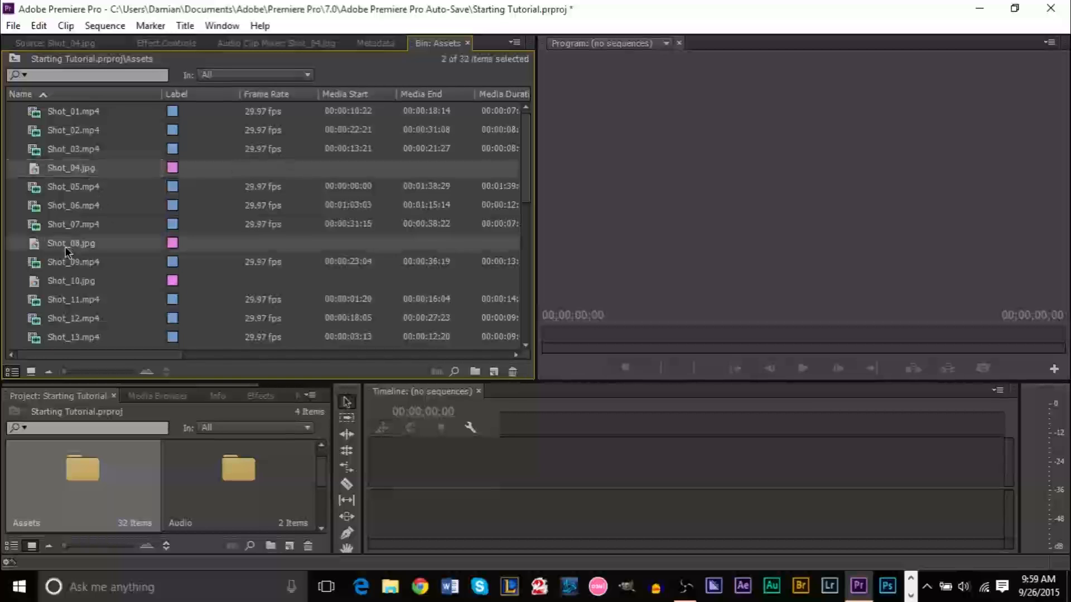
pyautogui.keyDown('ctrl'); pyautogui.click(77, 285); pyautogui.keyUp('ctrl')
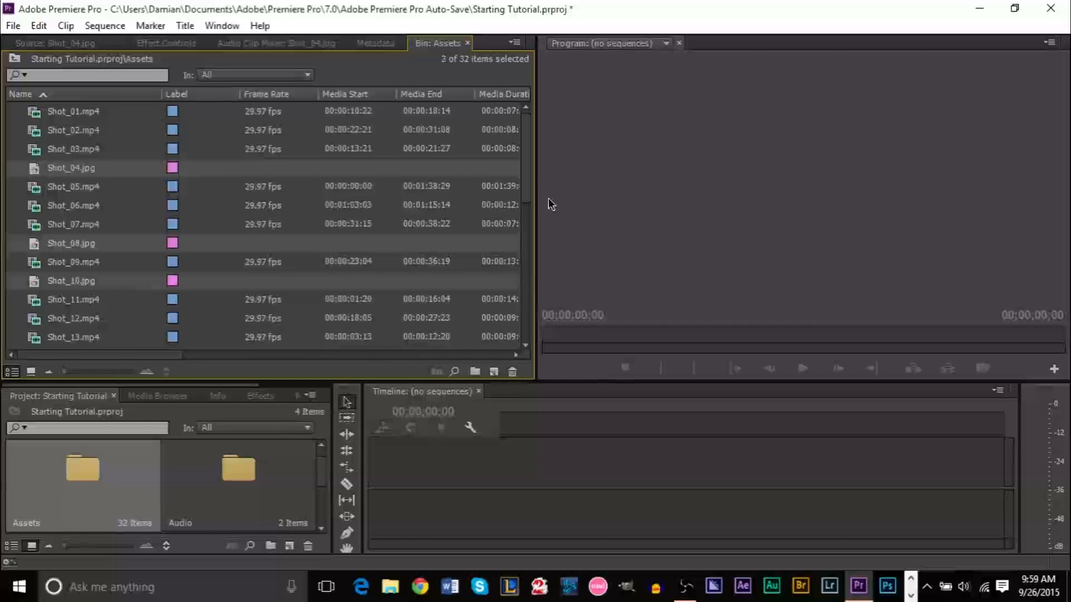
pyautogui.moveTo(528, 177); pyautogui.dragTo(528, 304)
pyautogui.keyDown('ctrl'); pyautogui.click(56, 131); pyautogui.keyUp('ctrl')
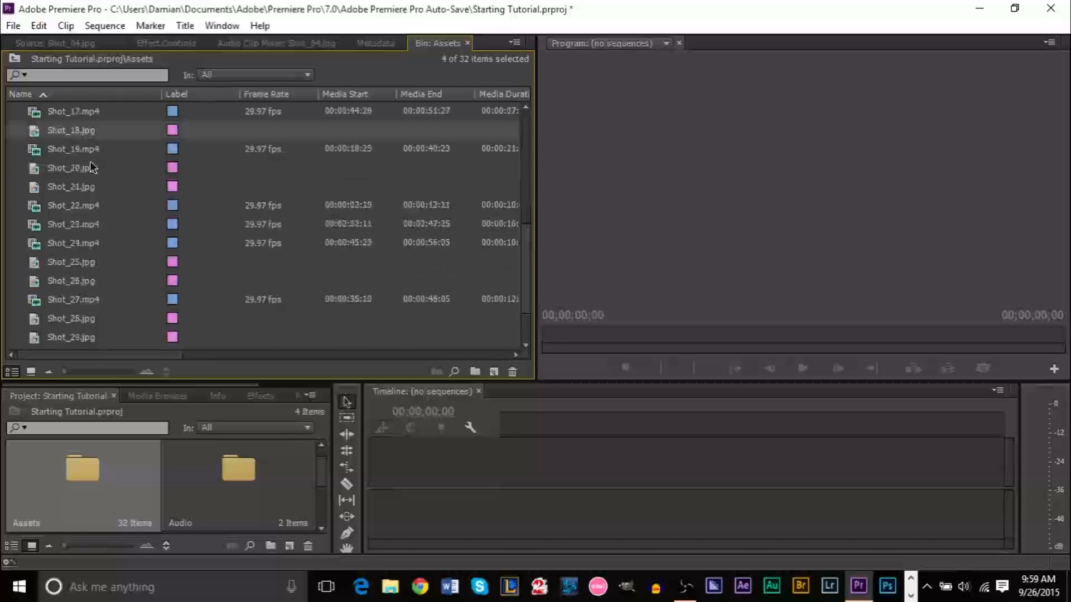
pyautogui.keyDown('ctrl'); pyautogui.click(92, 168); pyautogui.keyUp('ctrl')
pyautogui.keyDown('ctrl'); pyautogui.click(97, 187); pyautogui.keyUp('ctrl')
# Add Shot_25, 26, 28, 29, 30, 31 and 32 .jpg to the still-image selection
pyautogui.keyDown('ctrl'); pyautogui.click(517, 255); pyautogui.keyUp('ctrl')
pyautogui.moveTo(524, 267); pyautogui.dragTo(533, 299)
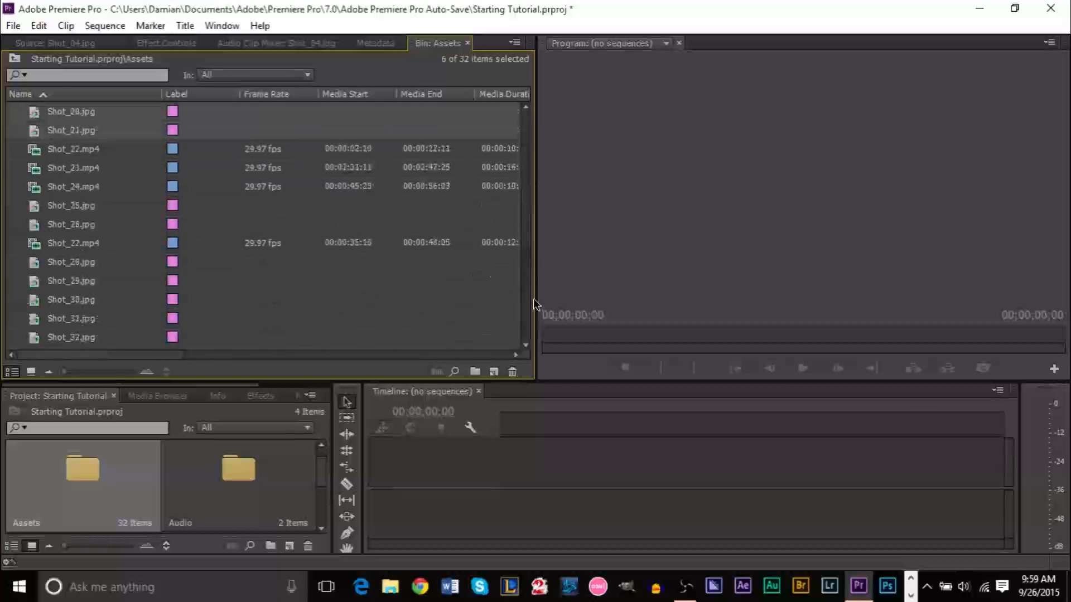
pyautogui.keyDown('ctrl'); pyautogui.click(87, 204); pyautogui.keyUp('ctrl')
pyautogui.keyDown('ctrl'); pyautogui.click(92, 225); pyautogui.keyUp('ctrl')
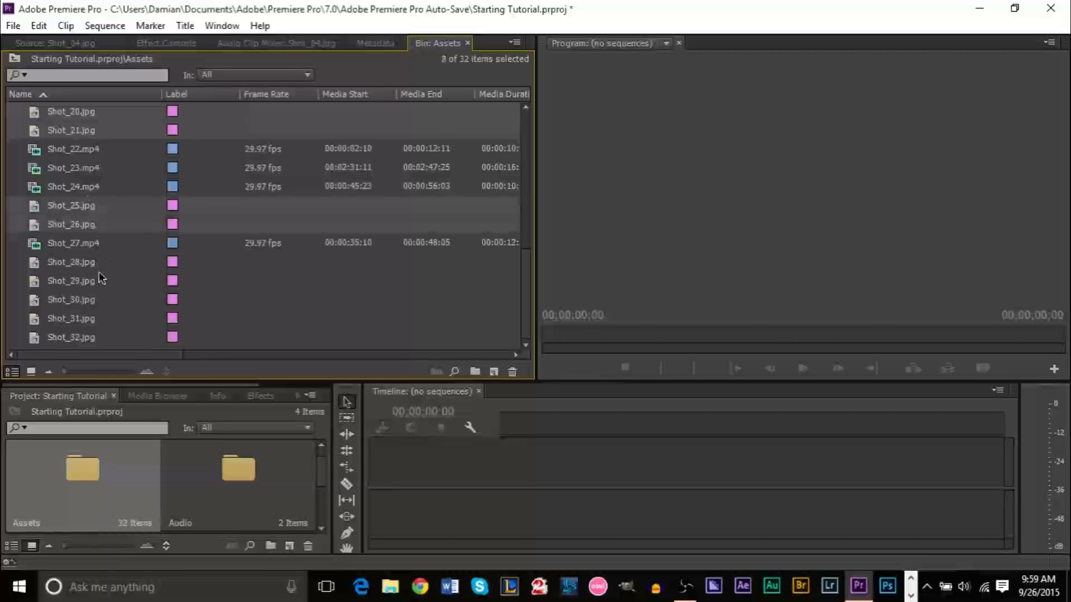
pyautogui.keyDown('ctrl'); pyautogui.click(84, 264); pyautogui.keyUp('ctrl')
pyautogui.keyDown('ctrl'); pyautogui.click(84, 282); pyautogui.keyUp('ctrl')
pyautogui.doubleClick(84, 300)
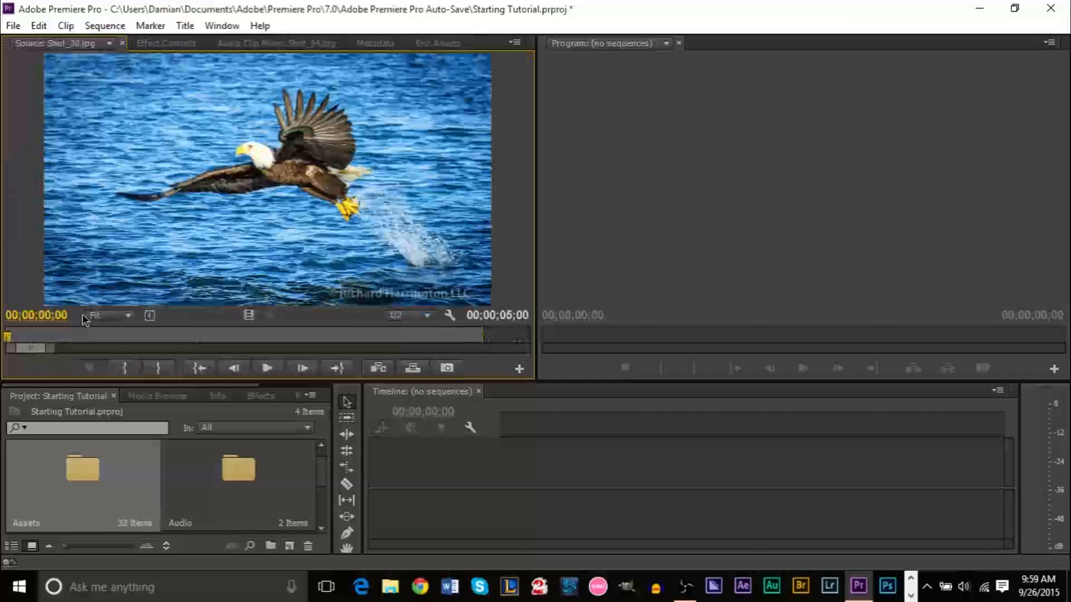
pyautogui.click(430, 43)
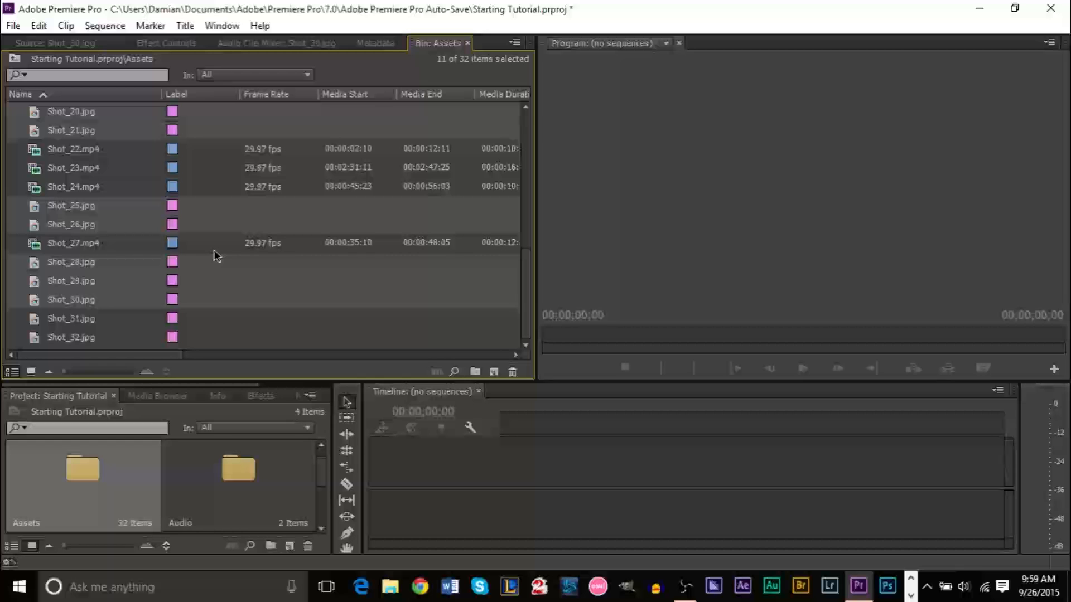
pyautogui.keyDown('ctrl'); pyautogui.click(78, 327); pyautogui.keyUp('ctrl')
pyautogui.keyDown('ctrl'); pyautogui.click(82, 338); pyautogui.keyUp('ctrl')
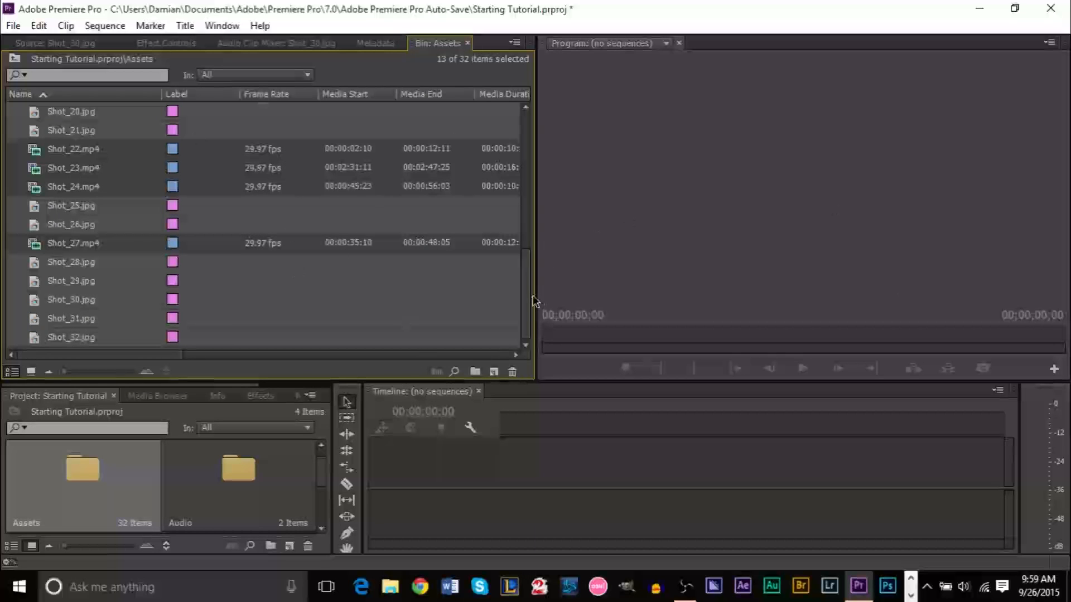
pyautogui.moveTo(530, 306); pyautogui.dragTo(539, 345)
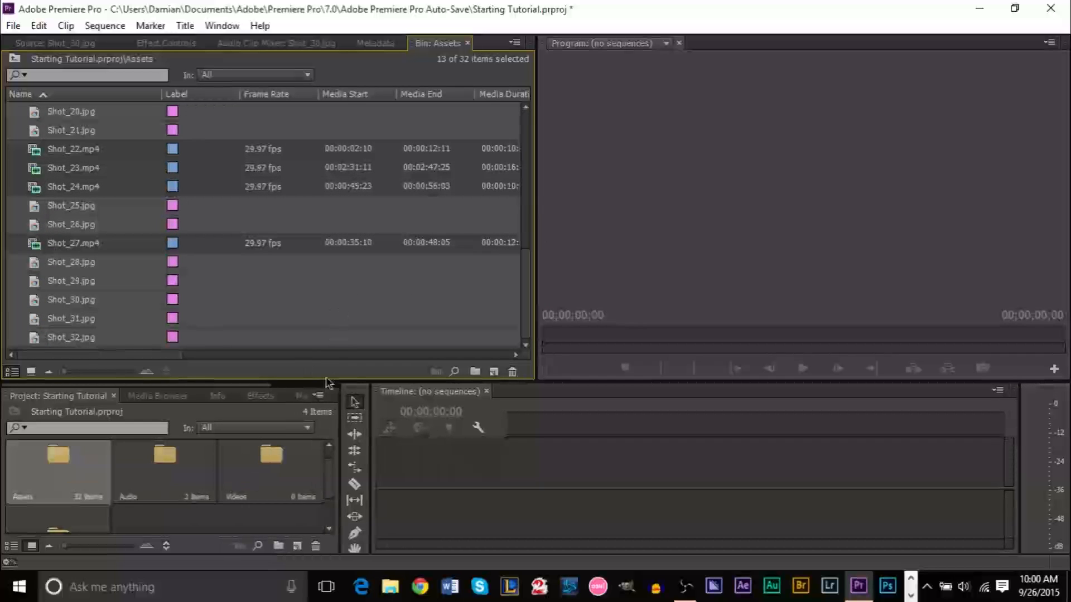
# Move the 13 JPG stills into Pics and all 19 video clips into Videos, then enlarge the Source monitor
pyautogui.moveTo(327, 380); pyautogui.dragTo(336, 307)
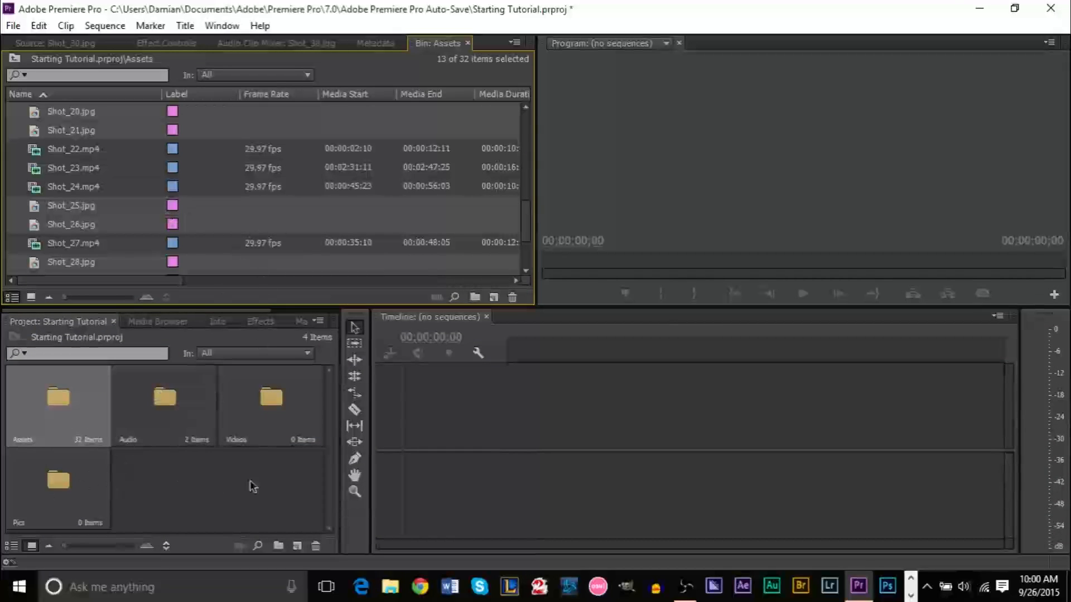
pyautogui.moveTo(72, 231); pyautogui.dragTo(61, 478)
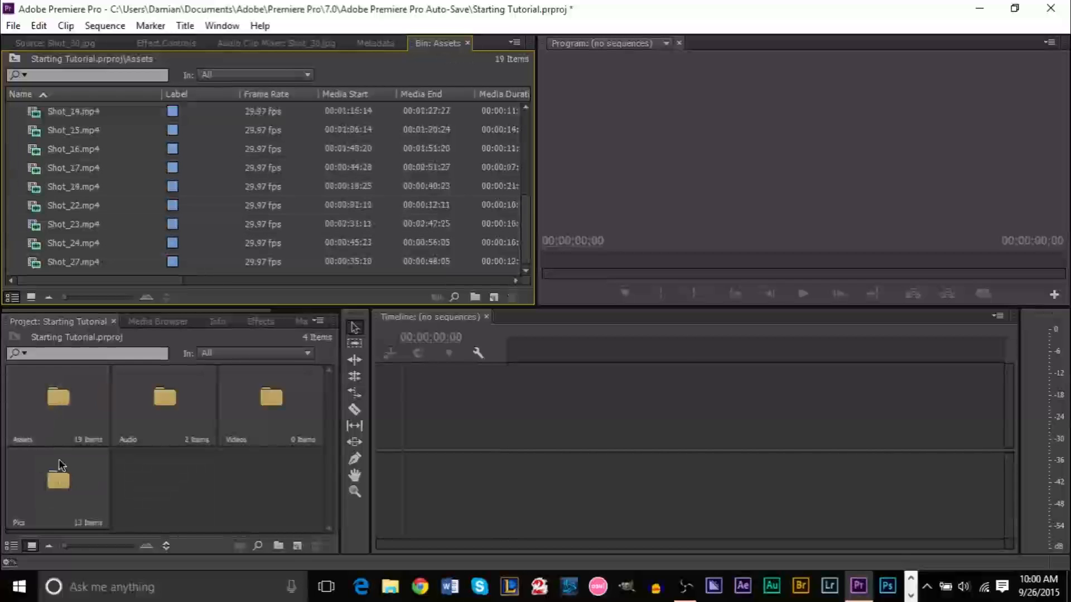
pyautogui.click(198, 206)
pyautogui.hotkey('ctrl', 'a')
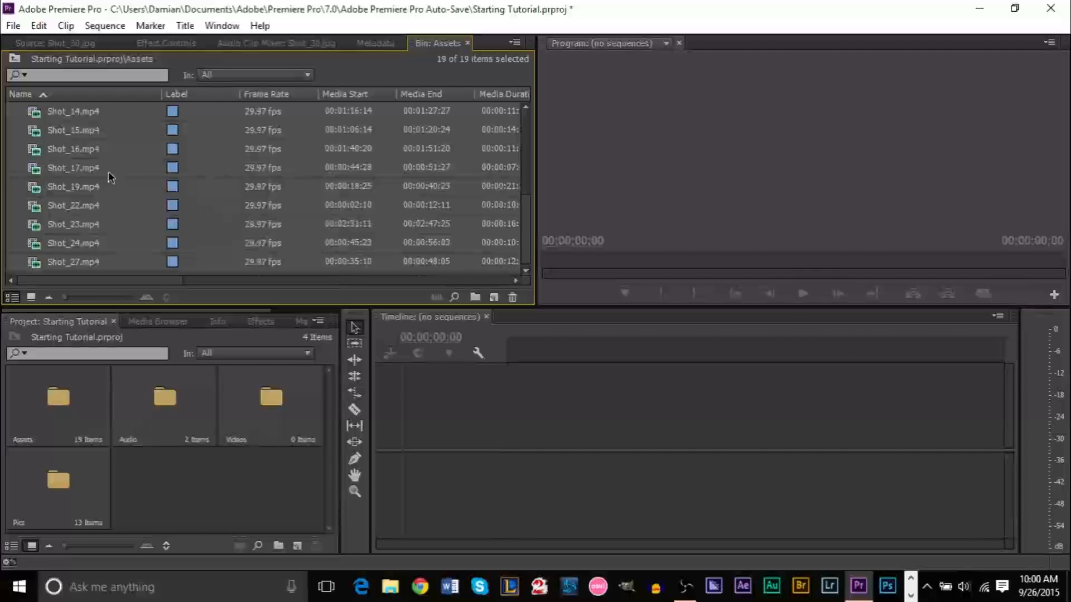
pyautogui.moveTo(83, 172); pyautogui.dragTo(267, 407)
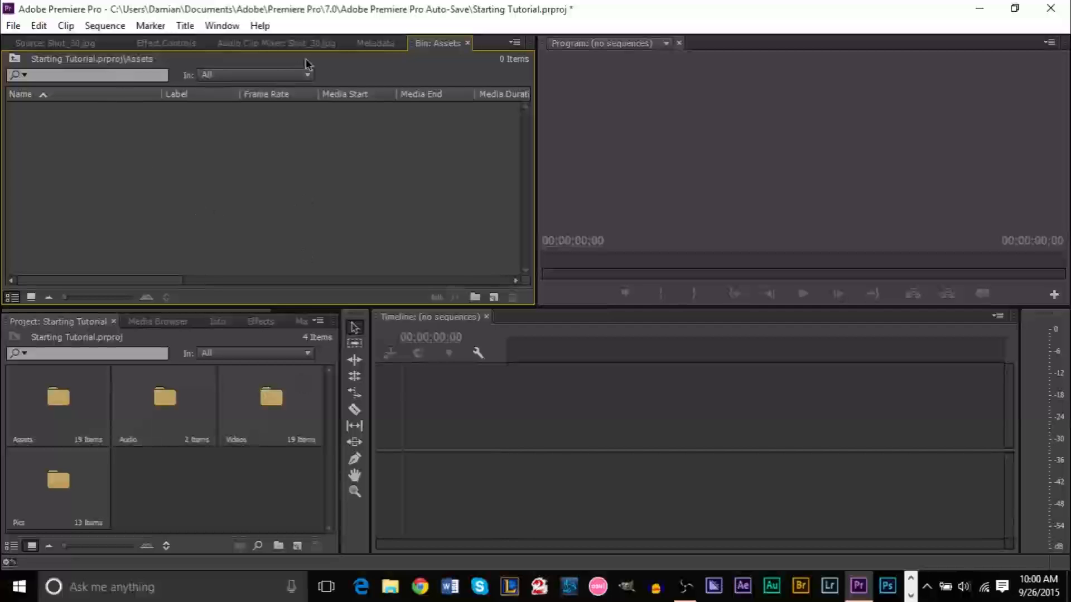
pyautogui.click(64, 44)
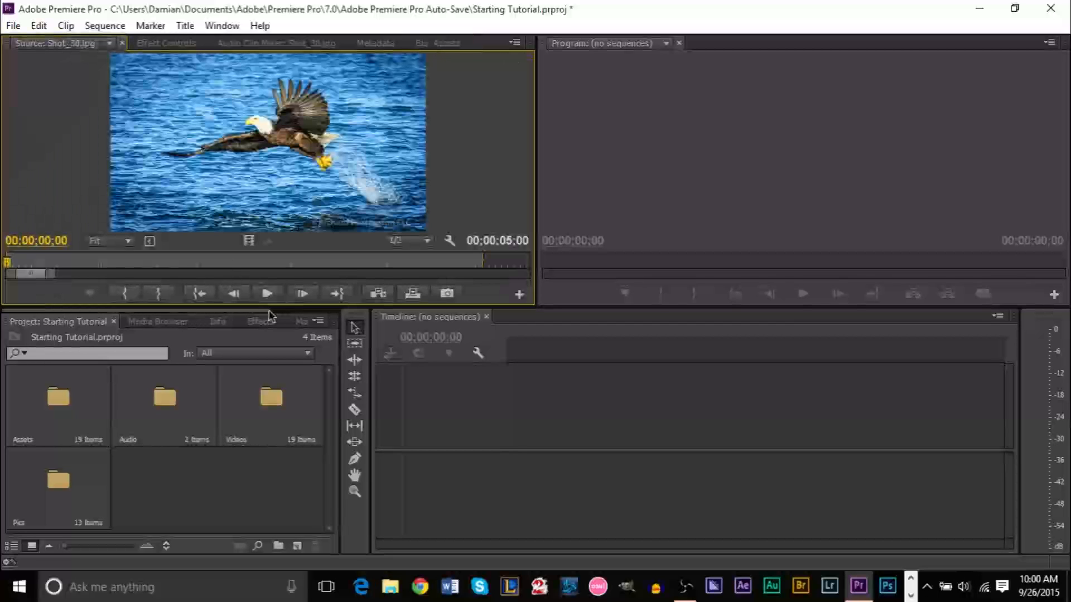
pyautogui.moveTo(284, 307); pyautogui.dragTo(285, 338)
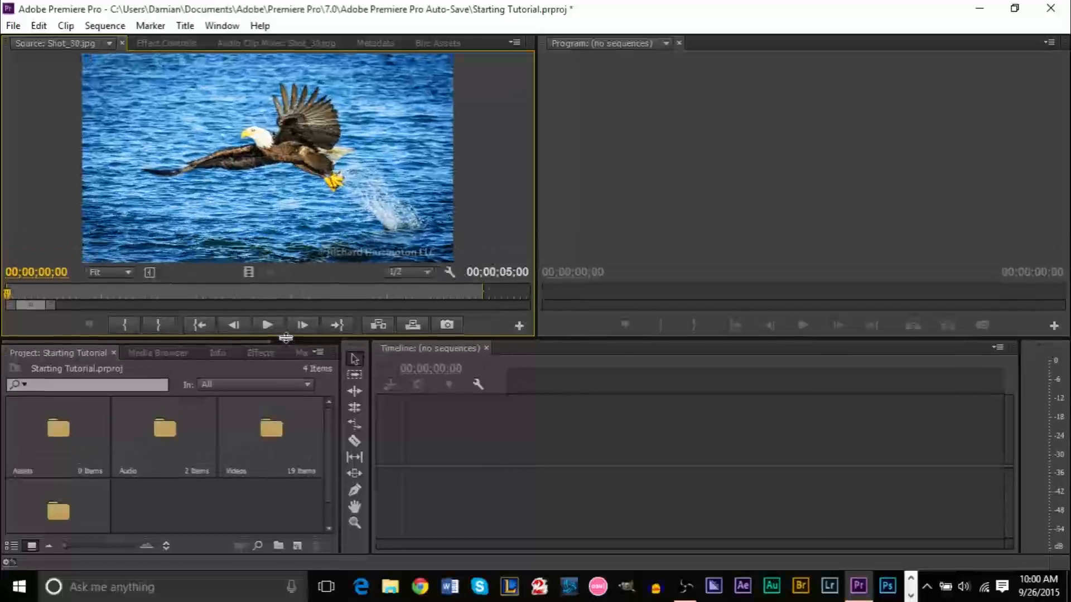
pyautogui.click(61, 442)
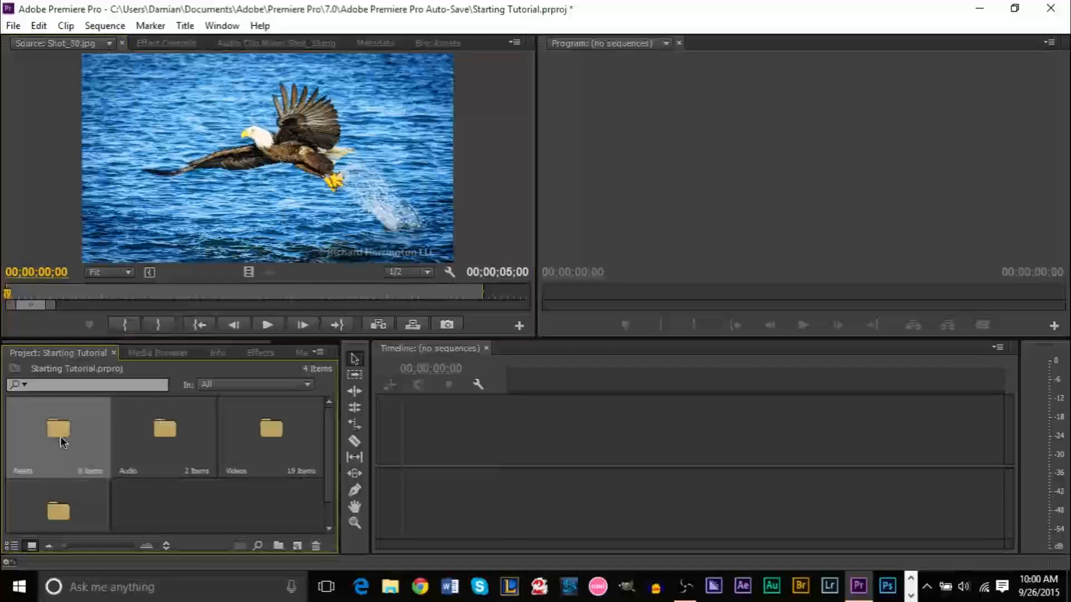
pyautogui.rightClick(61, 441)
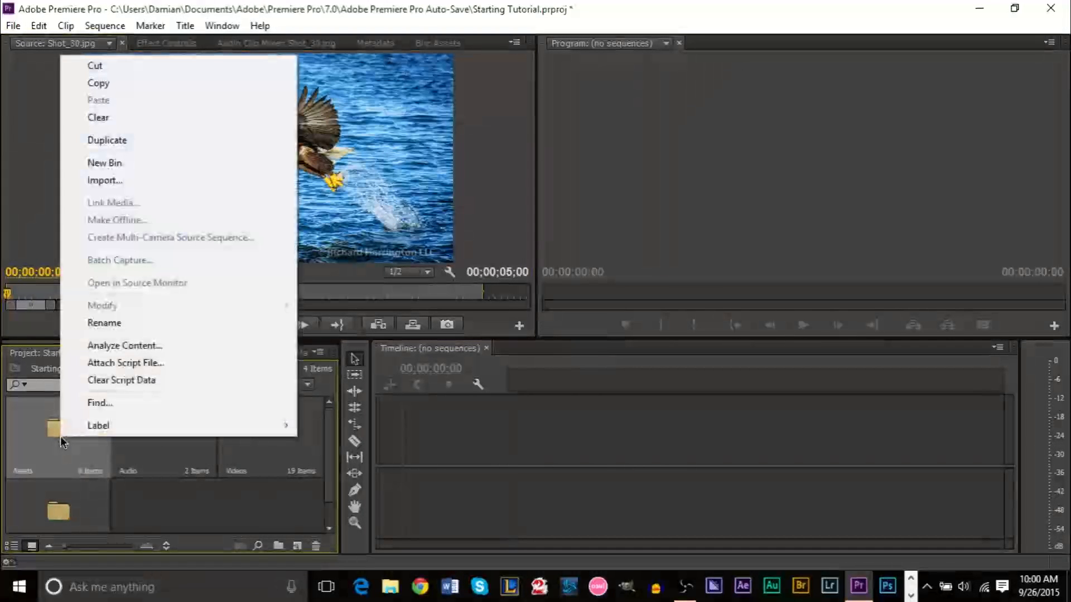
pyautogui.click(165, 505)
pyautogui.click(20, 451)
pyautogui.press('Delete')
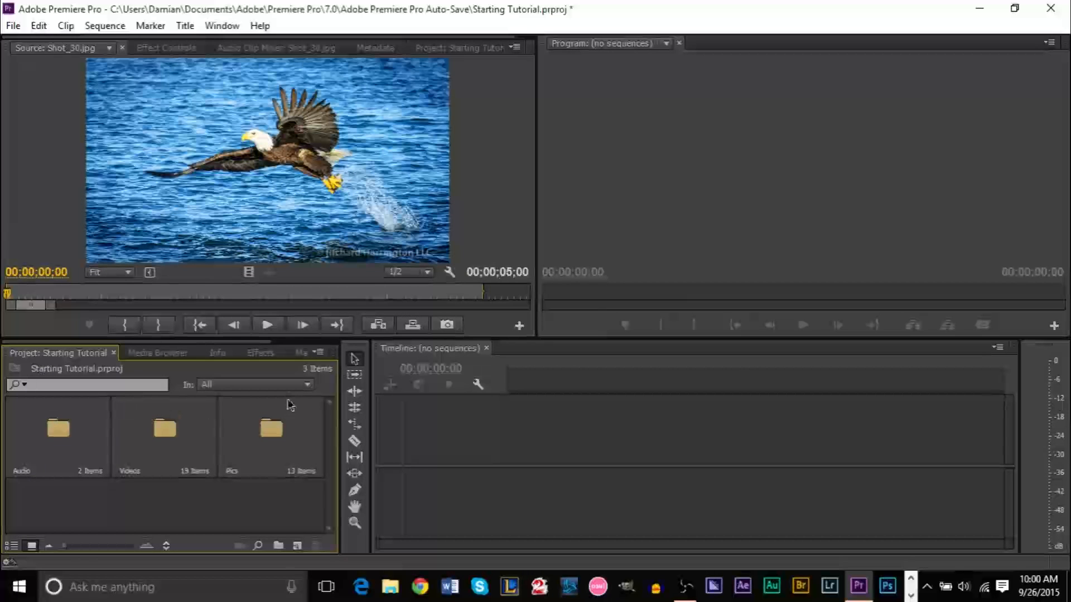
pyautogui.moveTo(64, 546); pyautogui.dragTo(71, 547)
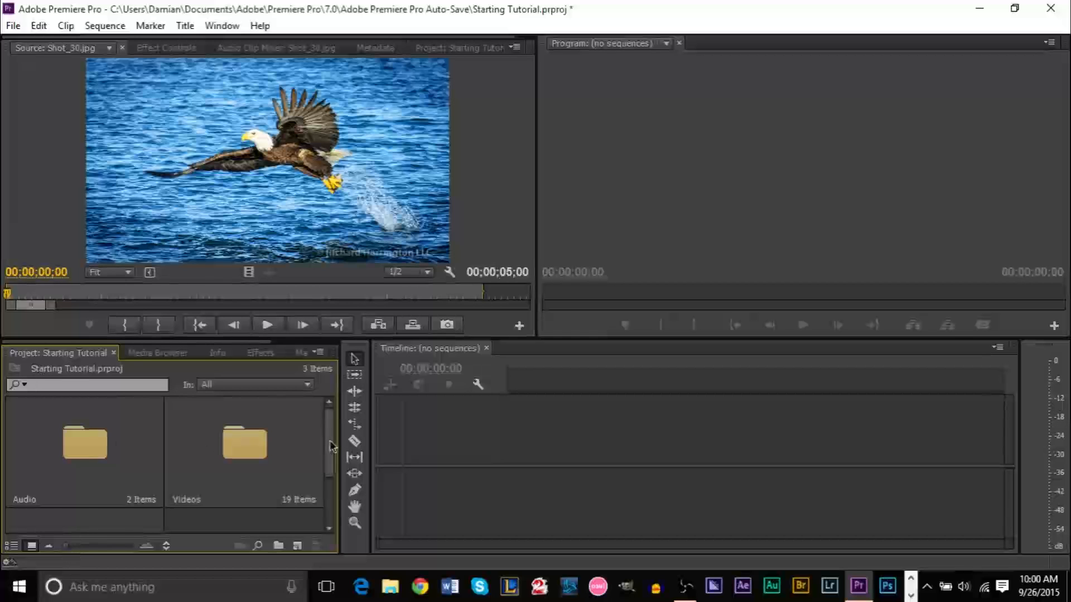
pyautogui.scroll(-3, 337, 452)
pyautogui.scroll(3, 335, 452)
pyautogui.scroll(-3, 334, 452)
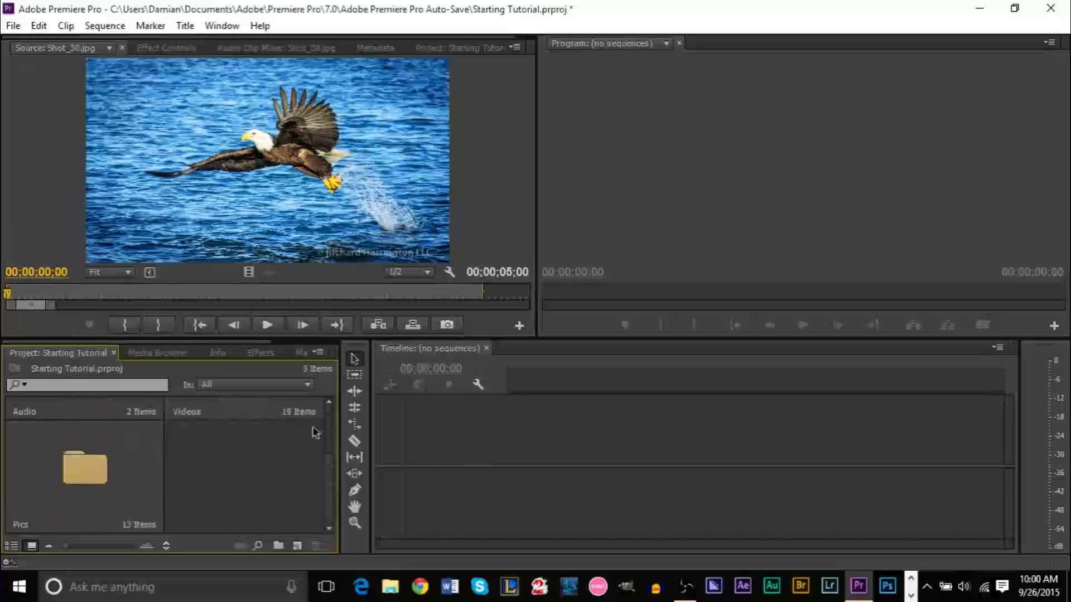
pyautogui.scroll(4, 335, 467)
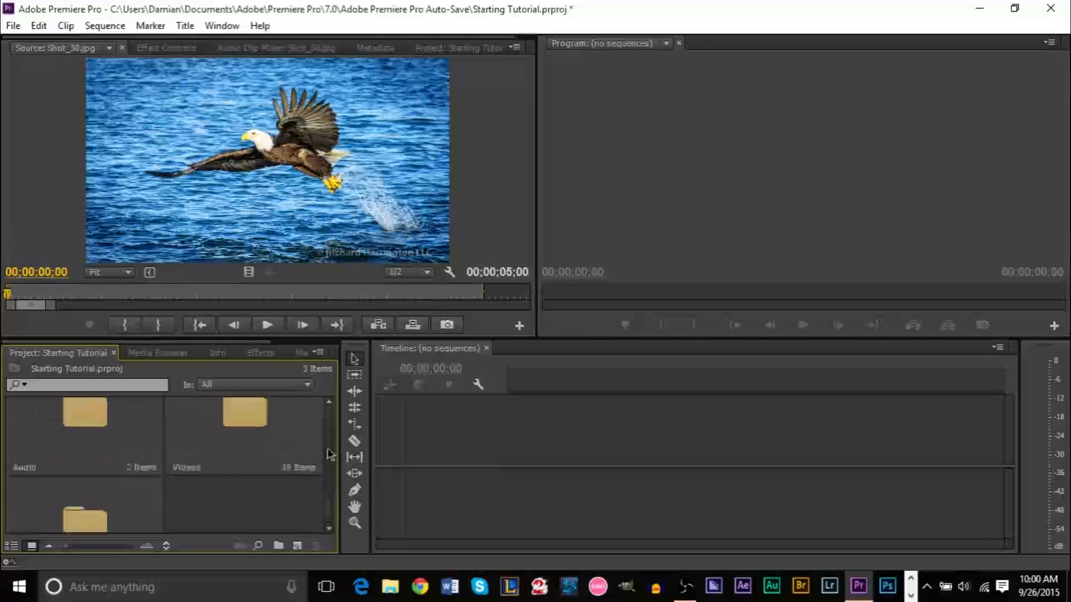
pyautogui.scroll(-3, 335, 467)
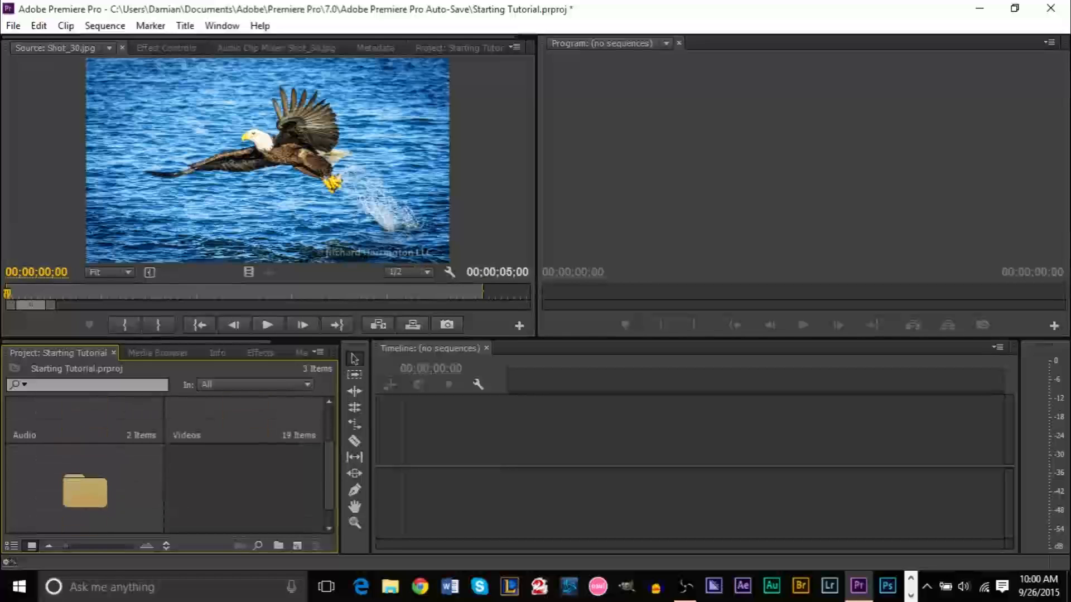
# Switch the Project panel to List View so the bins are listed by name
pyautogui.click(11, 546)
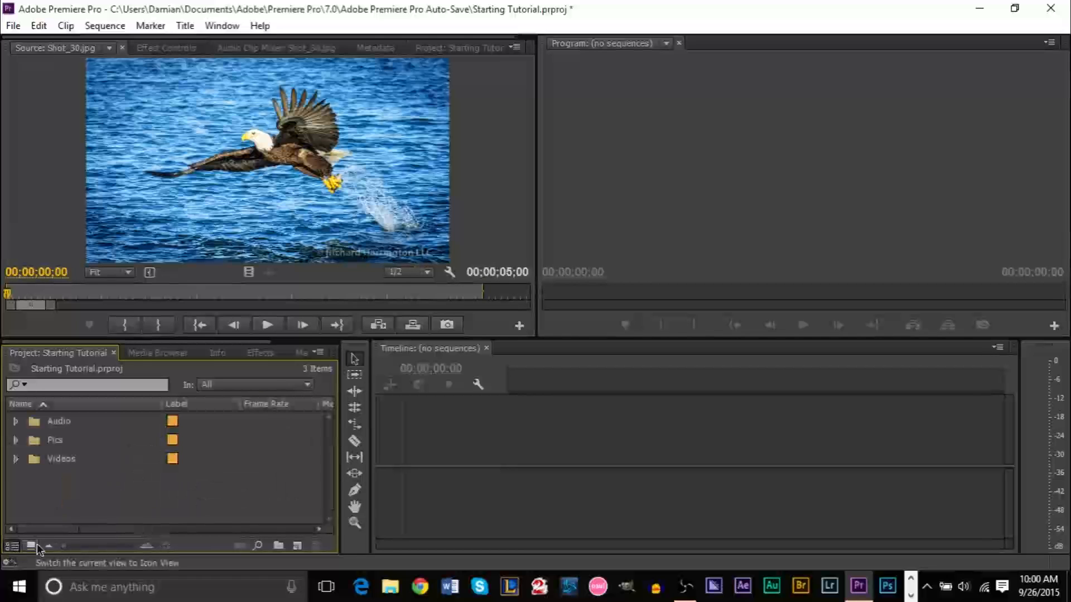
pyautogui.click(33, 546)
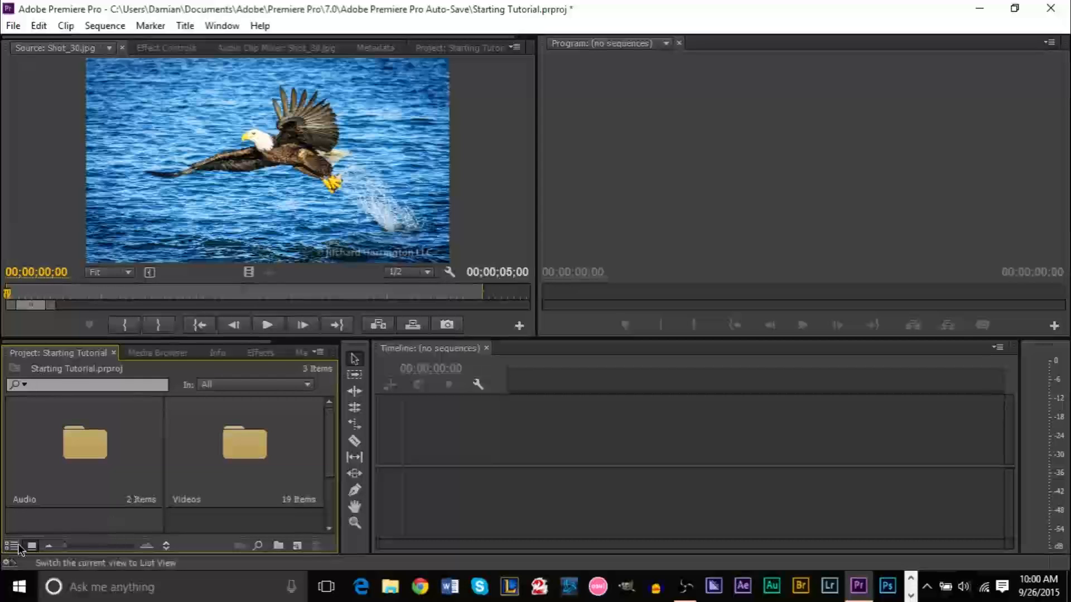
pyautogui.click(12, 546)
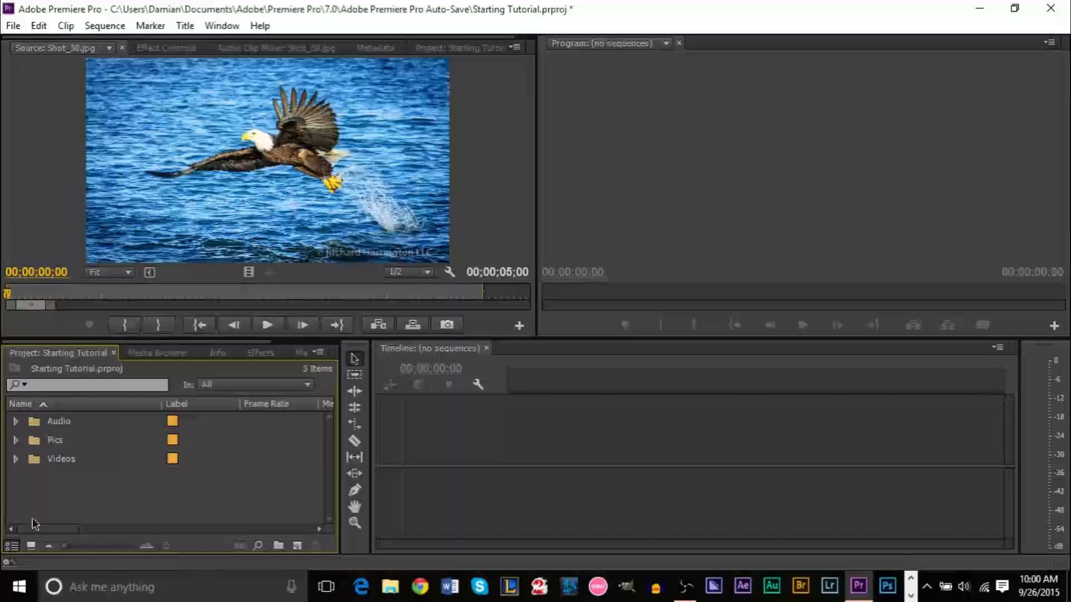
pyautogui.press('alt')
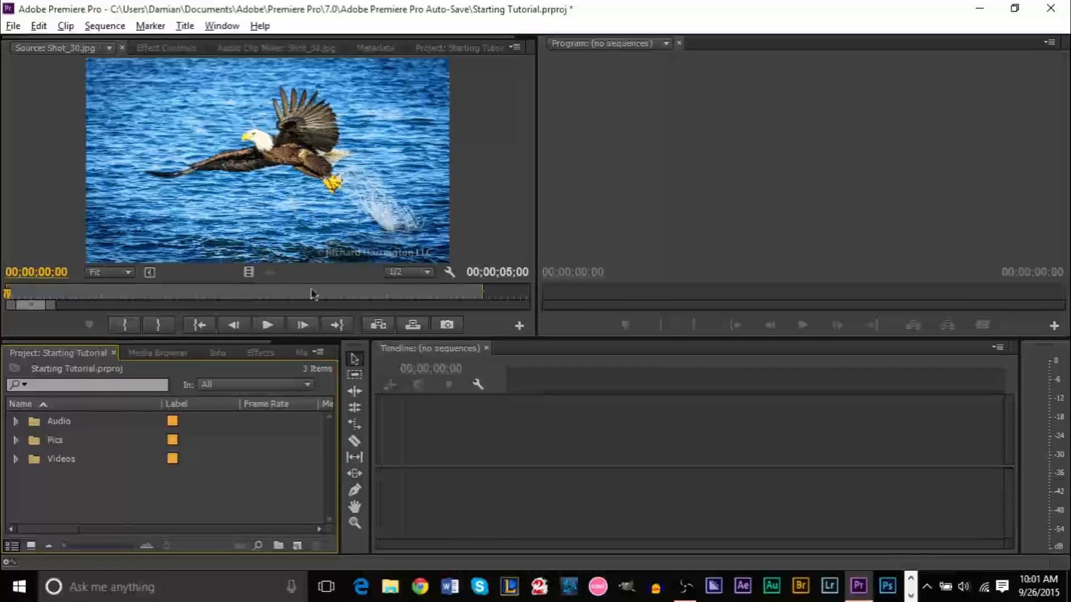
pyautogui.click(479, 173)
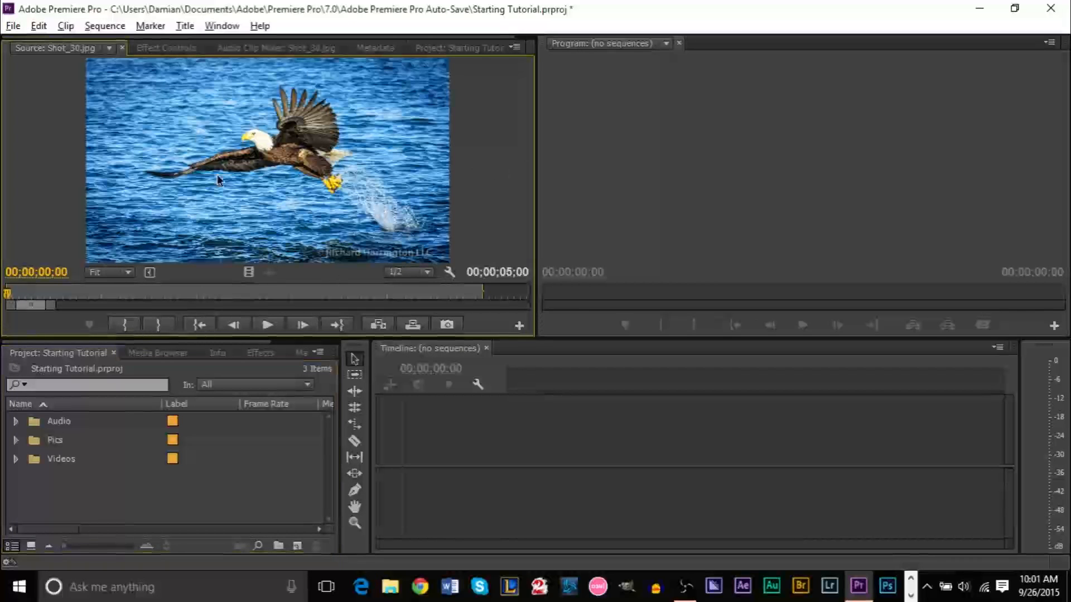
# Preview the Shot_04.jpg, Shot_10.jpg and Shot_18.jpg stills from the Pics bin
pyautogui.click(14, 451)
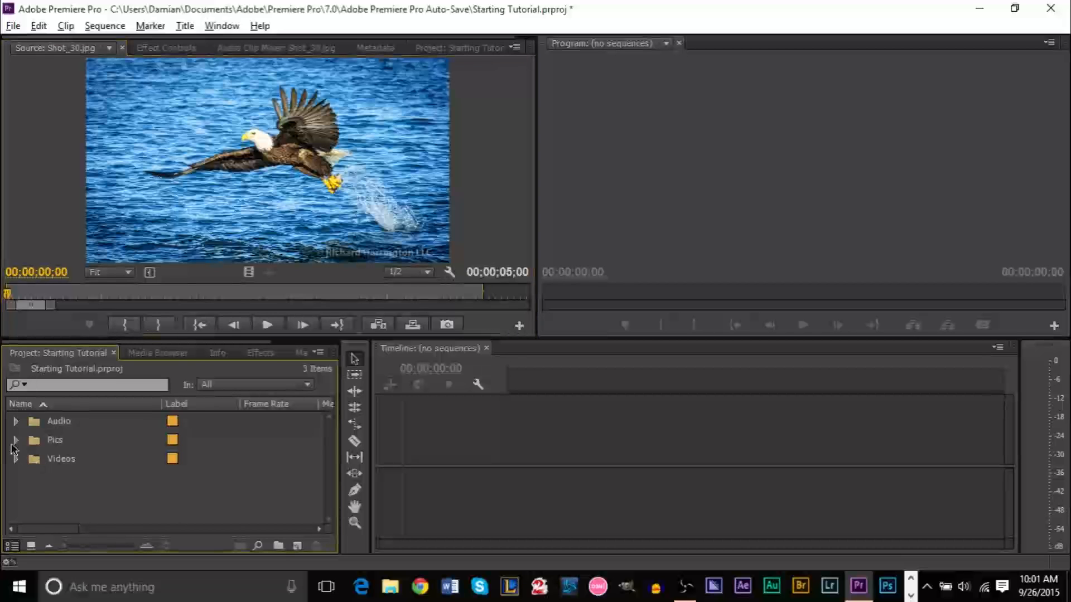
pyautogui.click(16, 441)
pyautogui.doubleClick(75, 460)
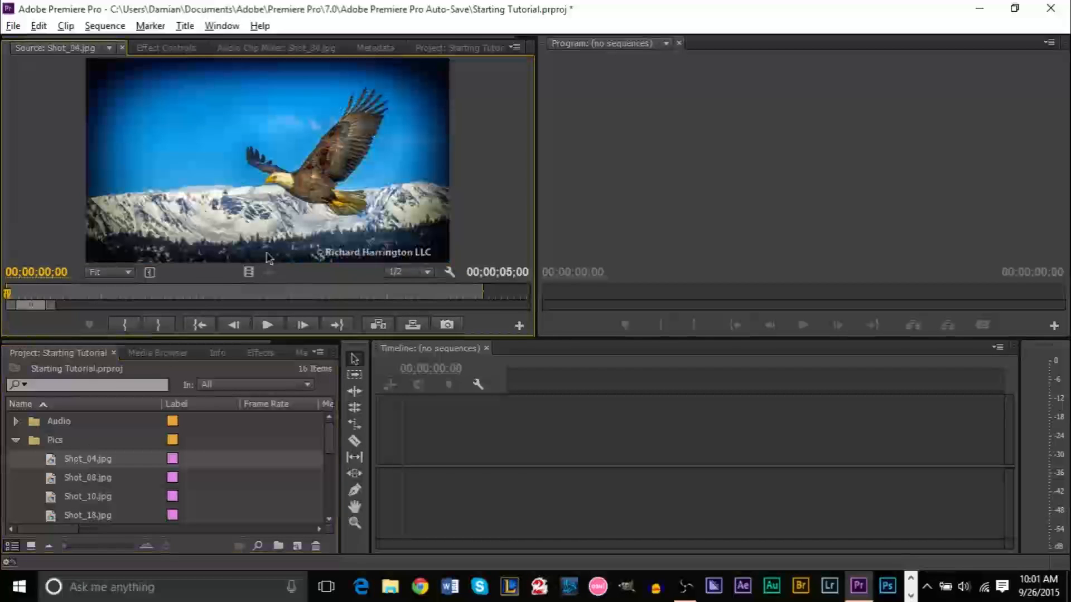
pyautogui.doubleClick(92, 495)
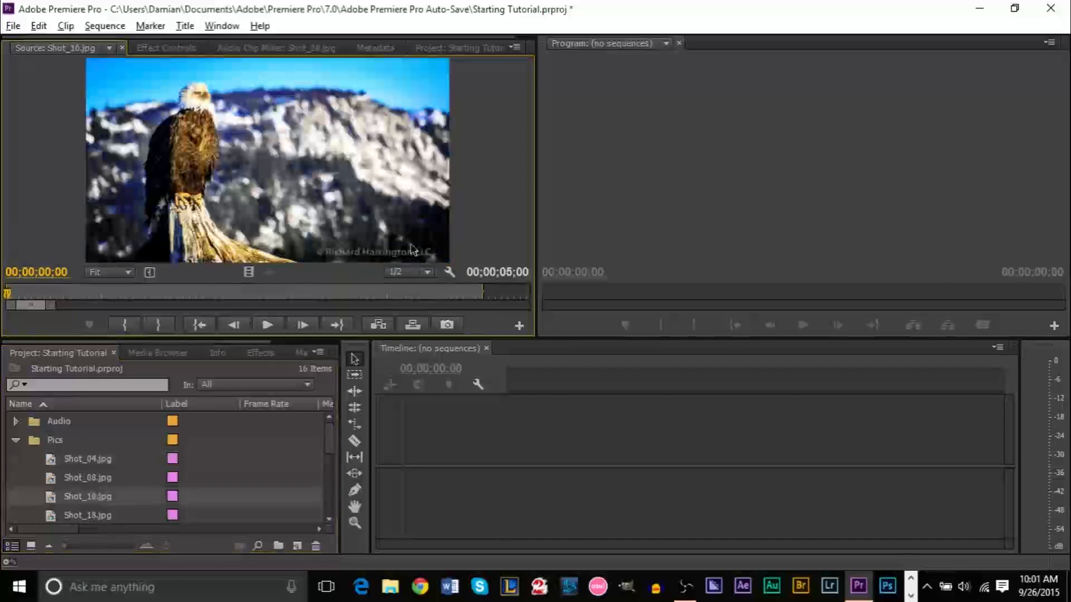
pyautogui.doubleClick(72, 520)
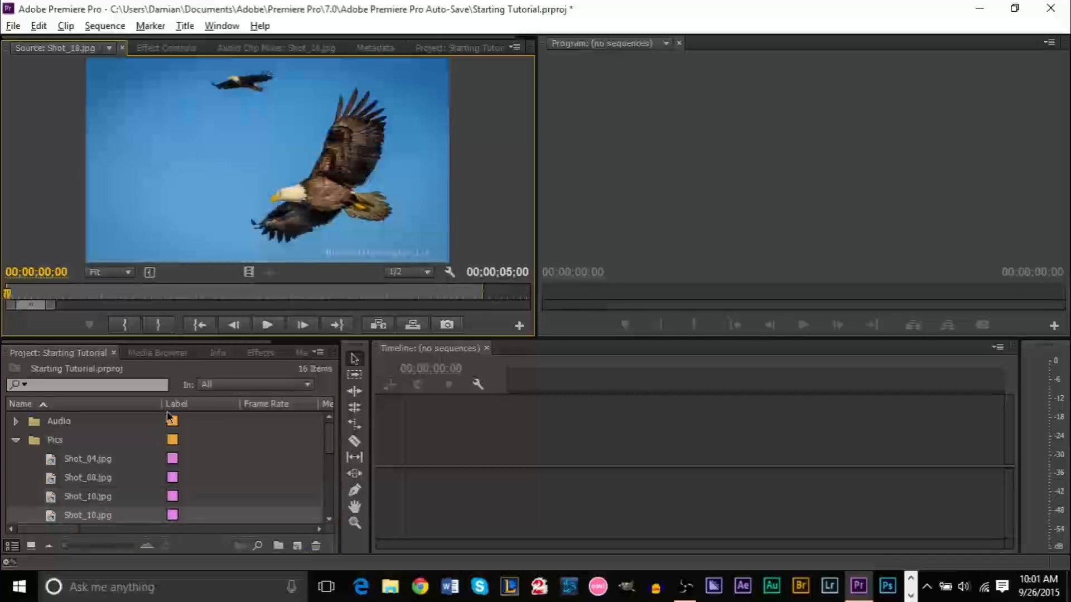
pyautogui.click(16, 440)
# Load Shot_01.mp4 from the Videos bin and scrub and play it in the Source monitor
pyautogui.click(16, 458)
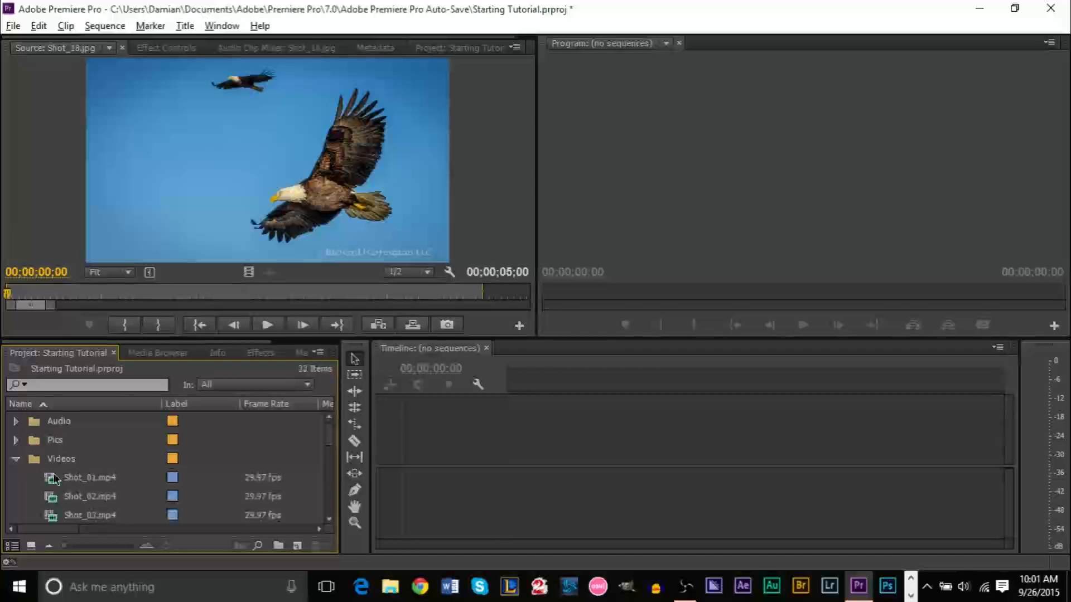
pyautogui.doubleClick(92, 483)
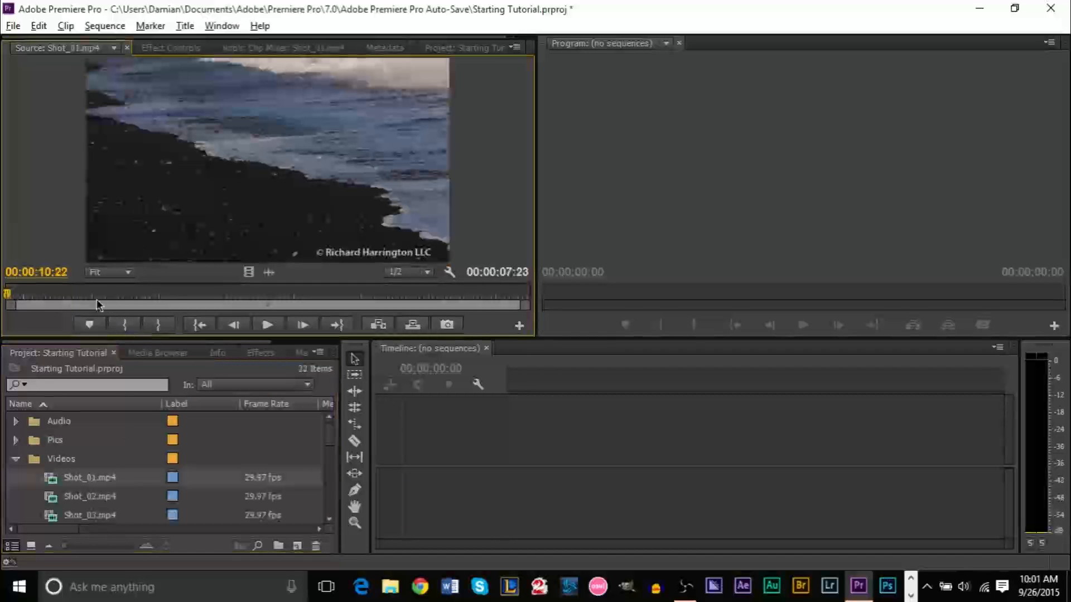
pyautogui.moveTo(51, 296); pyautogui.dragTo(13, 306)
pyautogui.press('space')
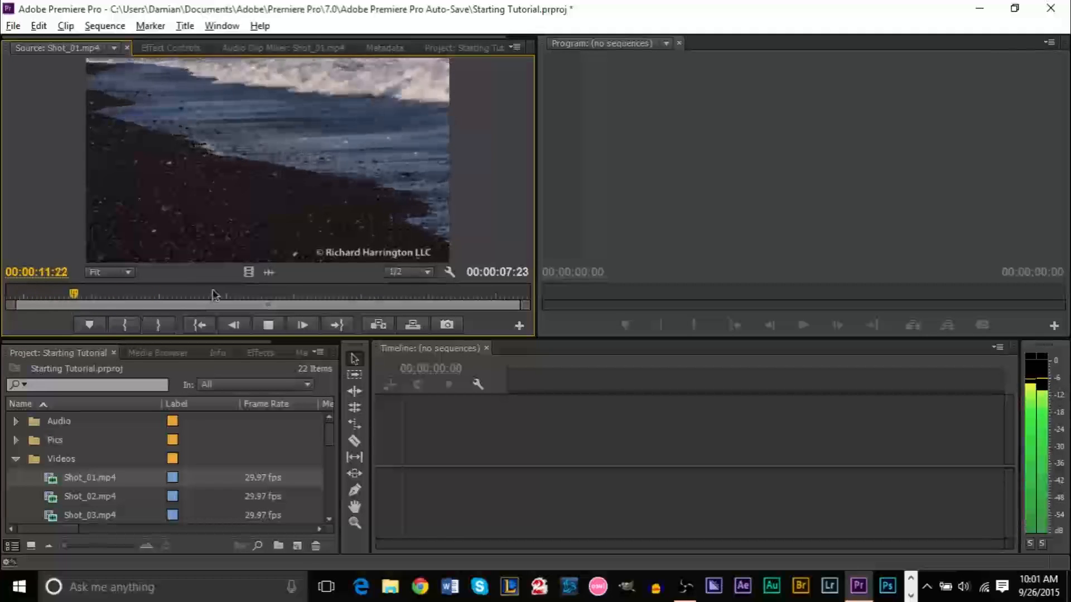
pyautogui.press('space')
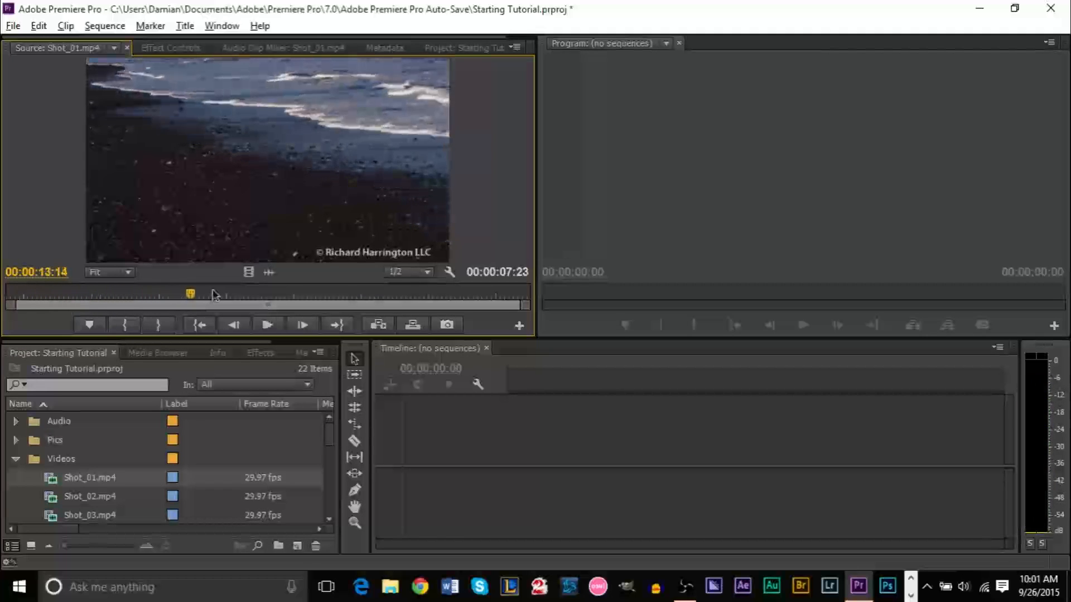
pyautogui.click(16, 459)
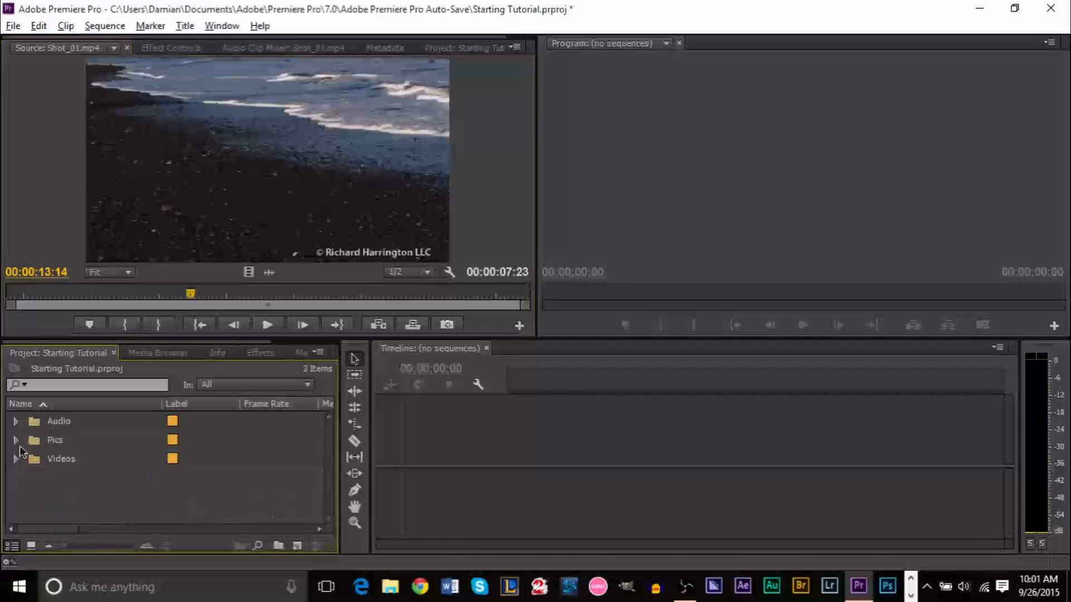
# Load the Lancefield music from the Audio bin into the Source monitor and save the project
pyautogui.click(16, 421)
pyautogui.click(69, 443)
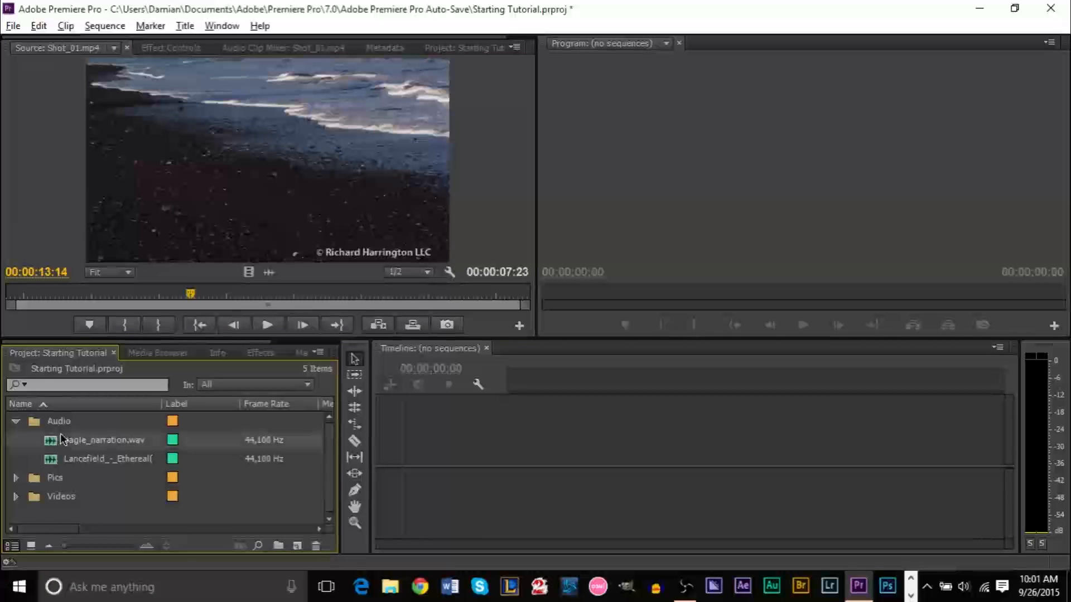
pyautogui.click(111, 441)
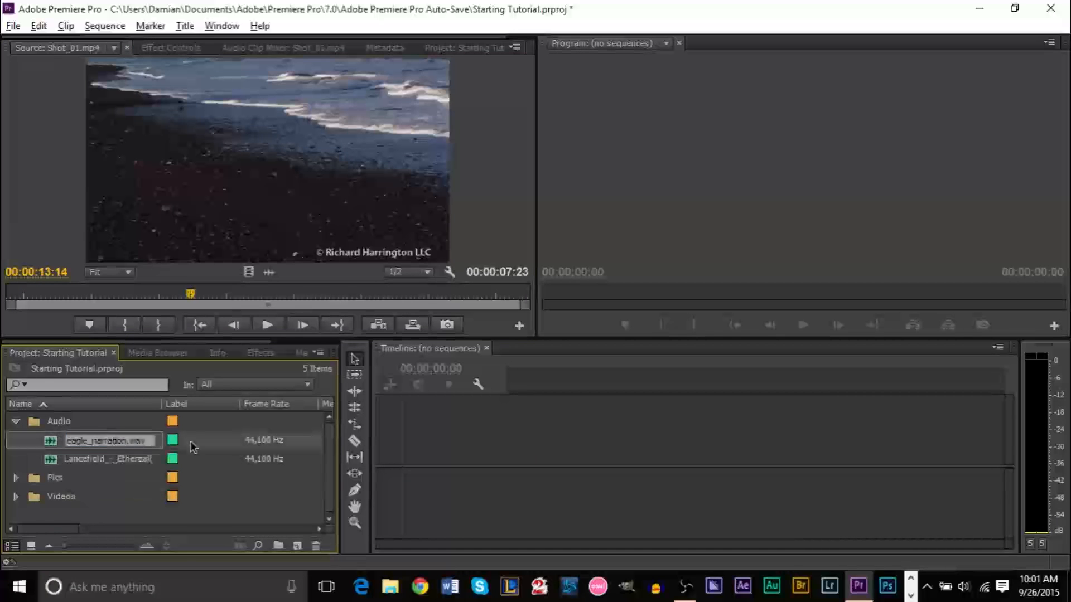
pyautogui.click(96, 185)
pyautogui.click(115, 461)
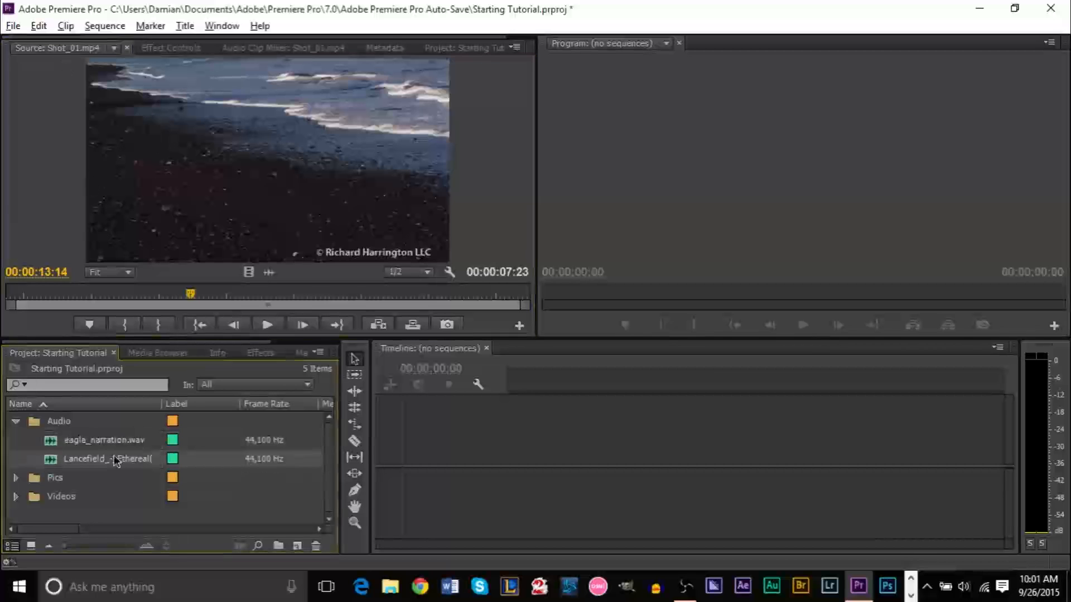
pyautogui.doubleClick(115, 461)
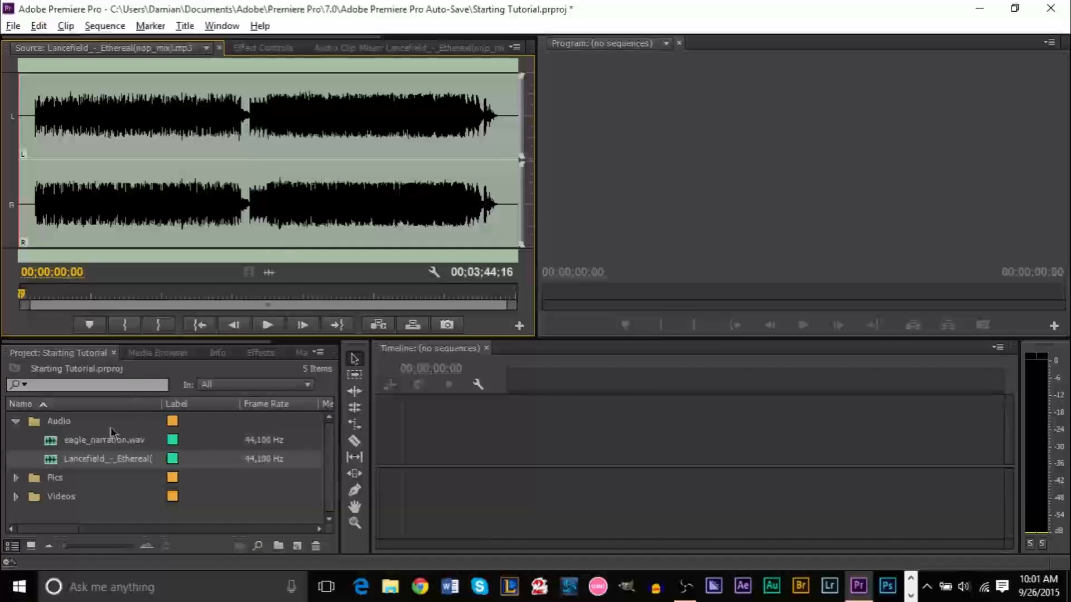
pyautogui.click(12, 429)
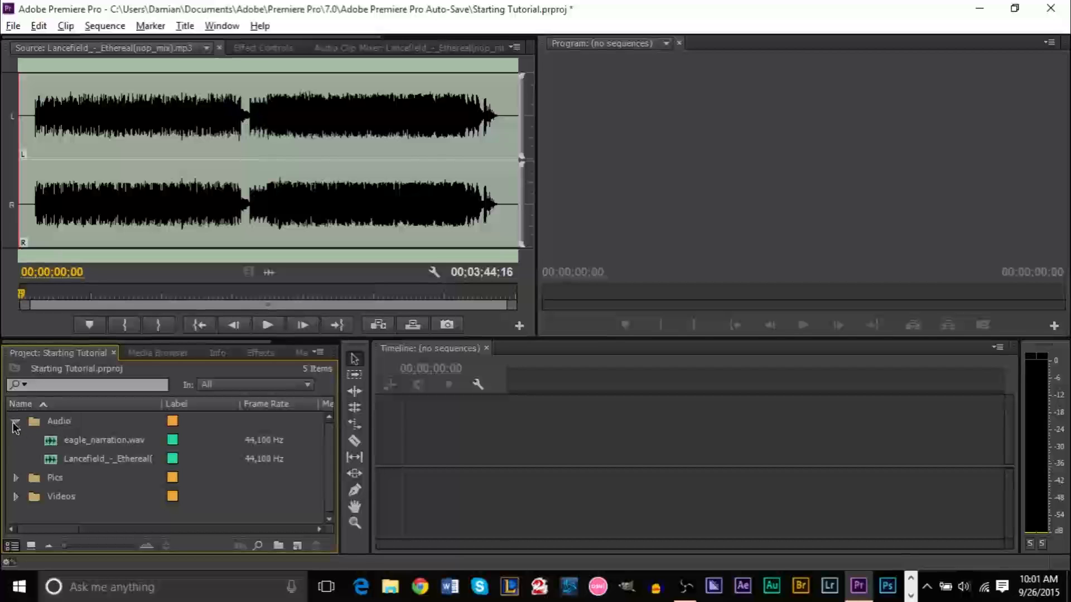
pyautogui.click(14, 420)
pyautogui.hotkey('ctrl', 's')
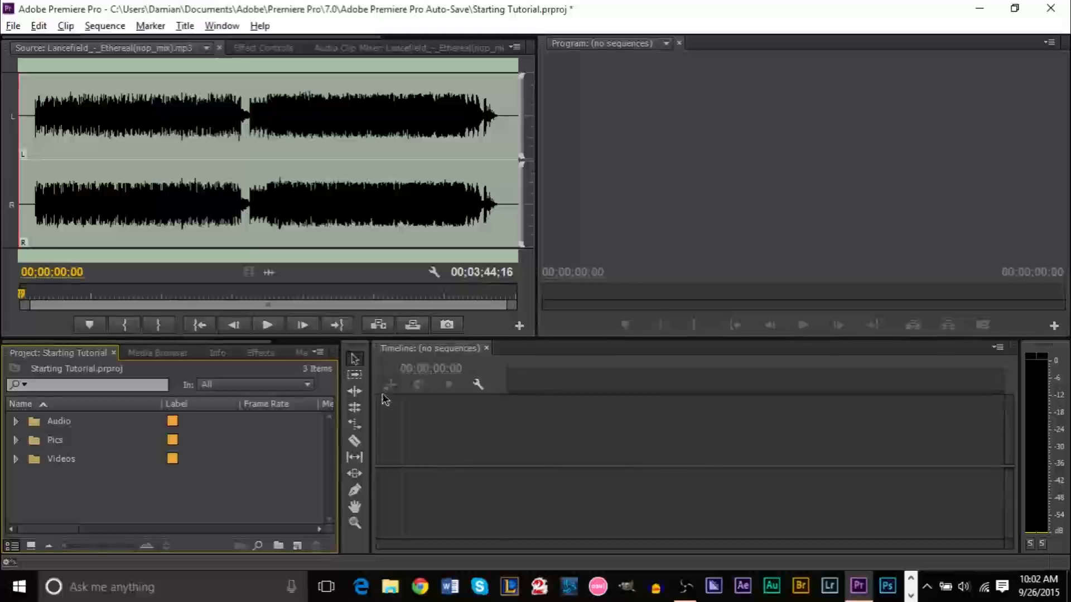
pyautogui.click(297, 546)
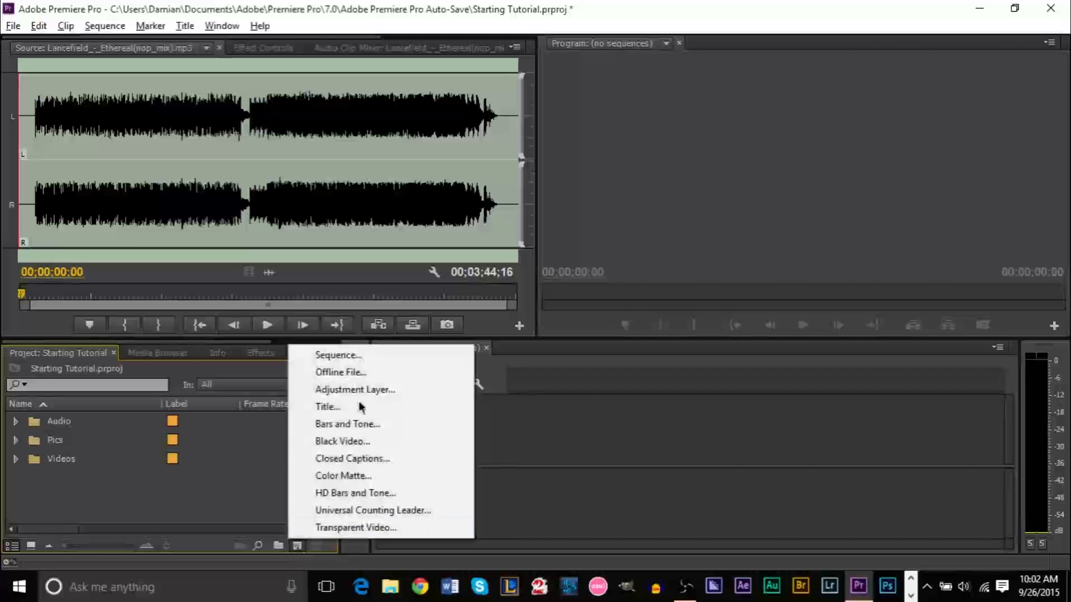
pyautogui.click(380, 359)
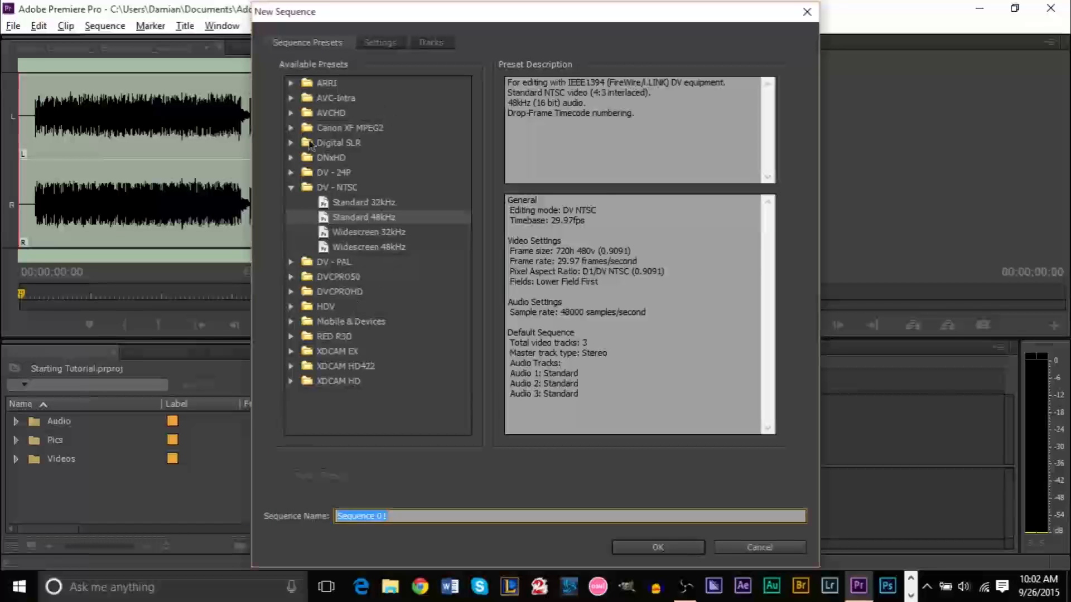
pyautogui.moveTo(446, 21)
pyautogui.mouseDown()
pyautogui.moveTo(474, 28)
pyautogui.moveTo(444, 28)
pyautogui.mouseUp()
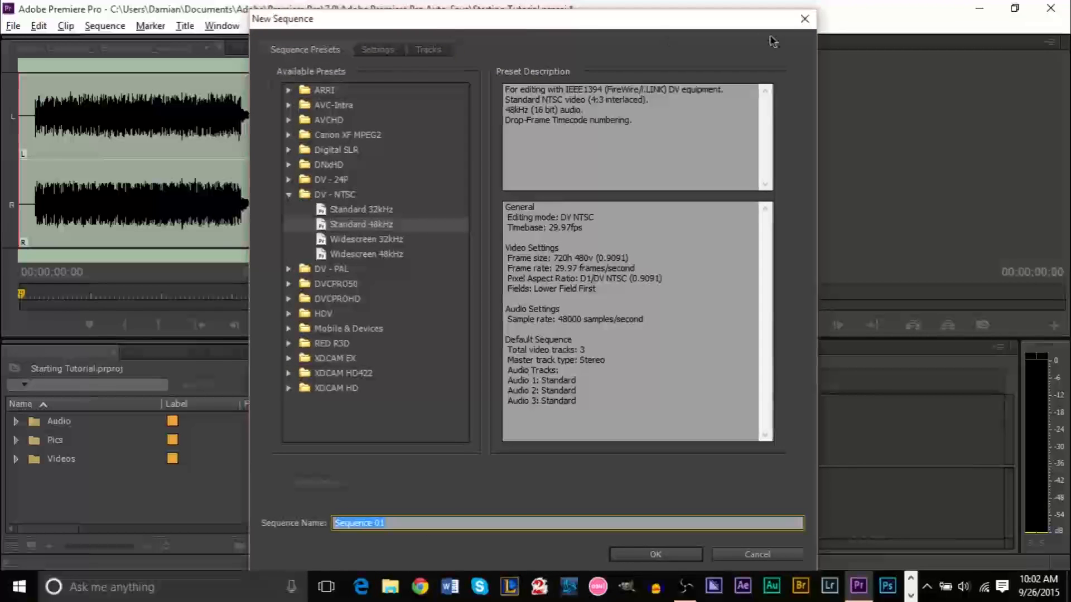
pyautogui.click(805, 20)
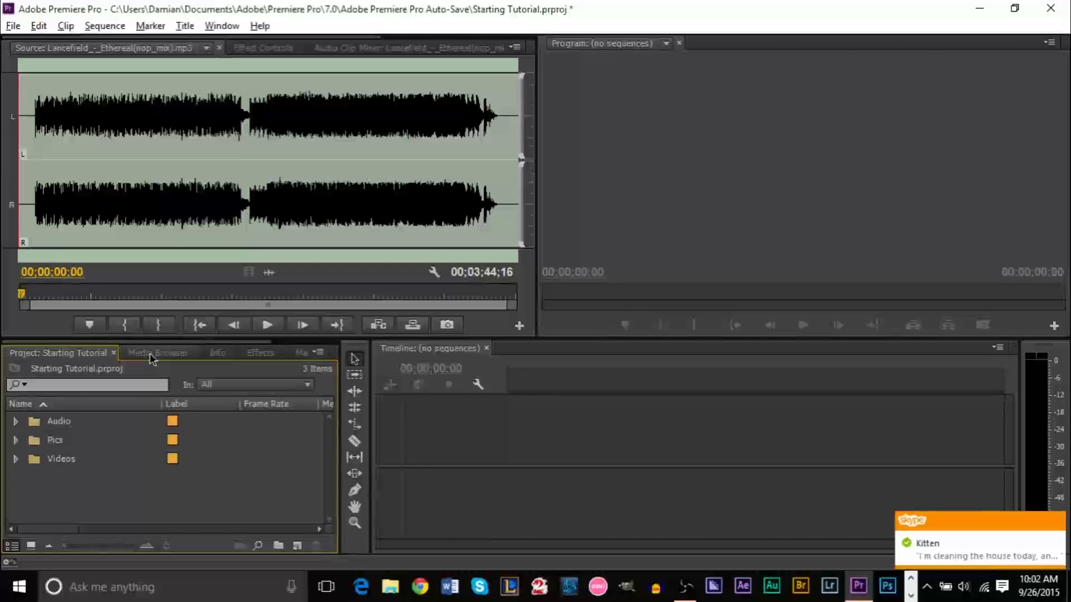
# Create a 1920×1080 Black Video clip and make a new sequence from it
pyautogui.click(295, 549)
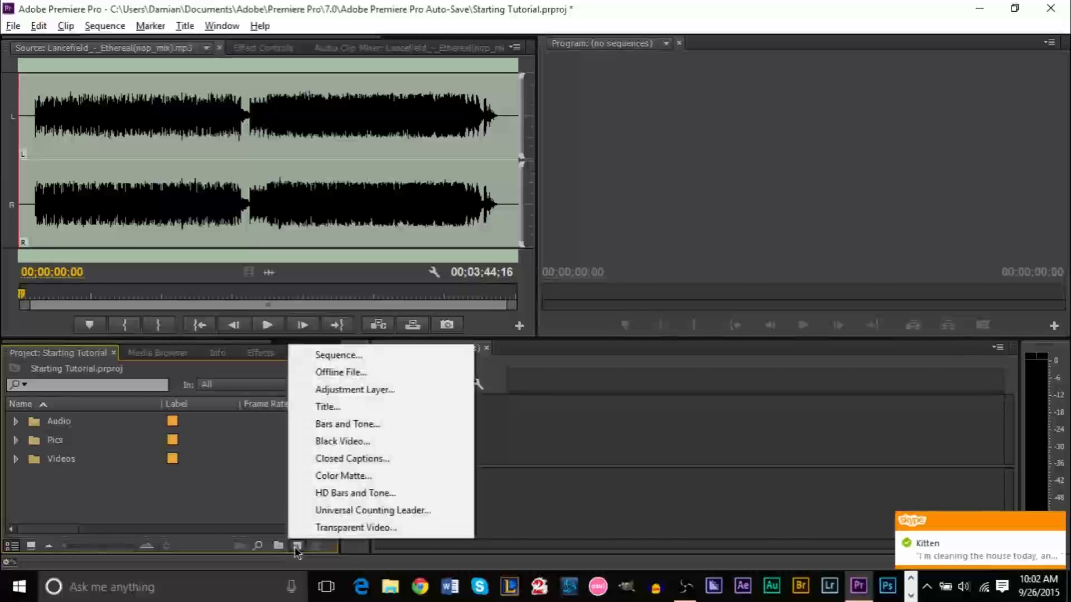
pyautogui.click(337, 441)
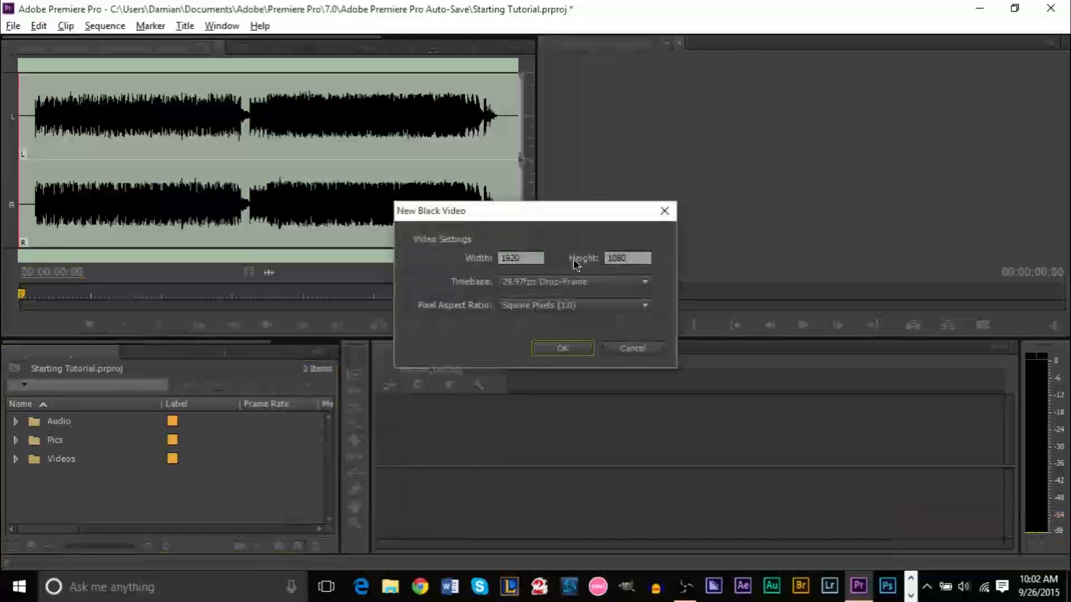
pyautogui.click(559, 349)
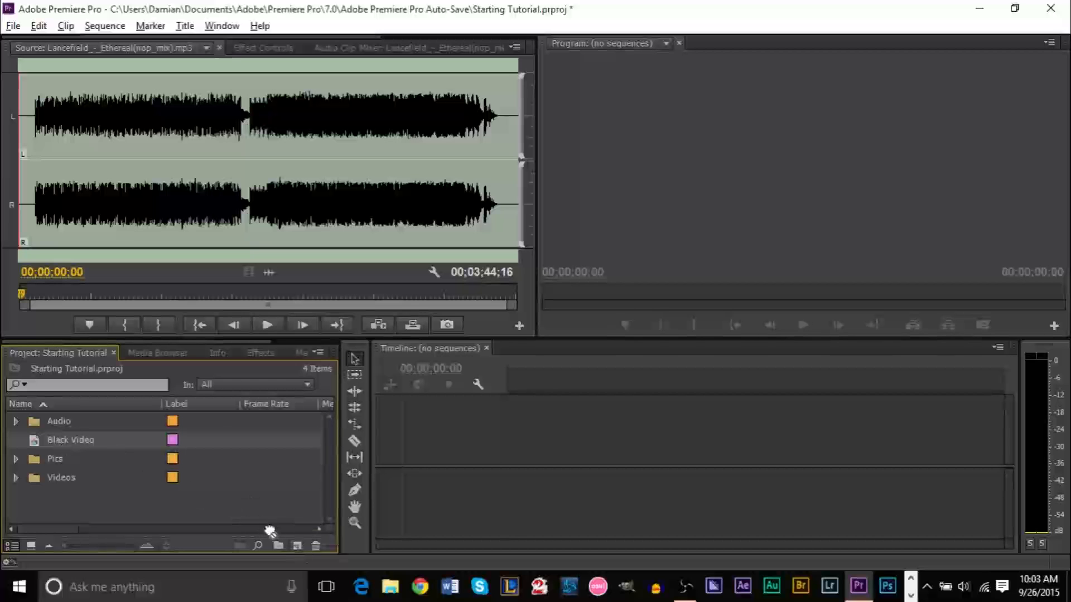
pyautogui.moveTo(300, 547); pyautogui.dragTo(299, 547)
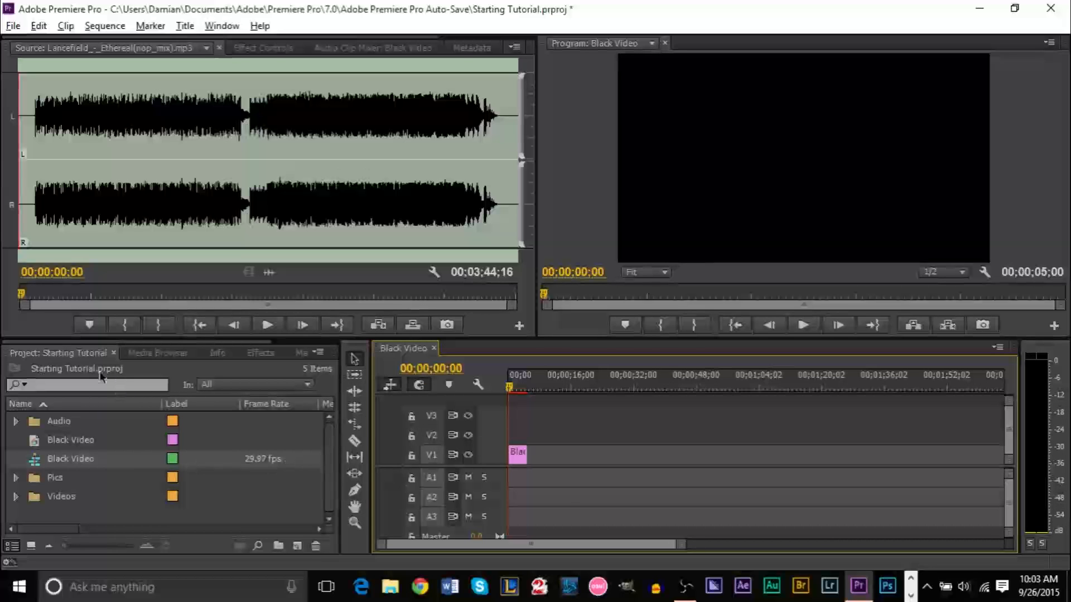
# Switch the Project panel to Icon View and delete the Black Video clip from V1
pyautogui.click(40, 545)
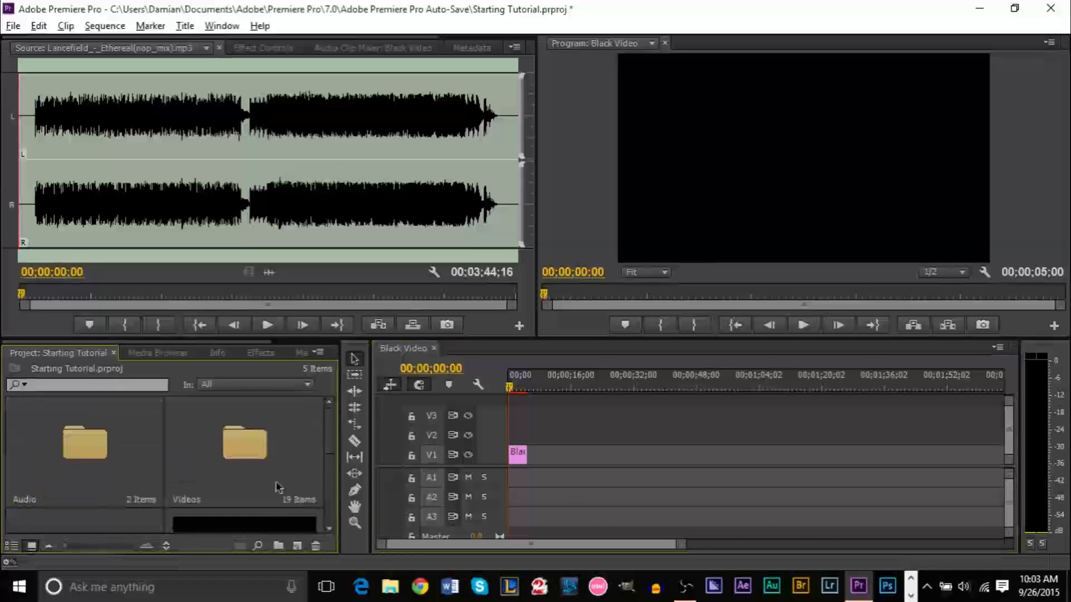
pyautogui.scroll(-1, 337, 527)
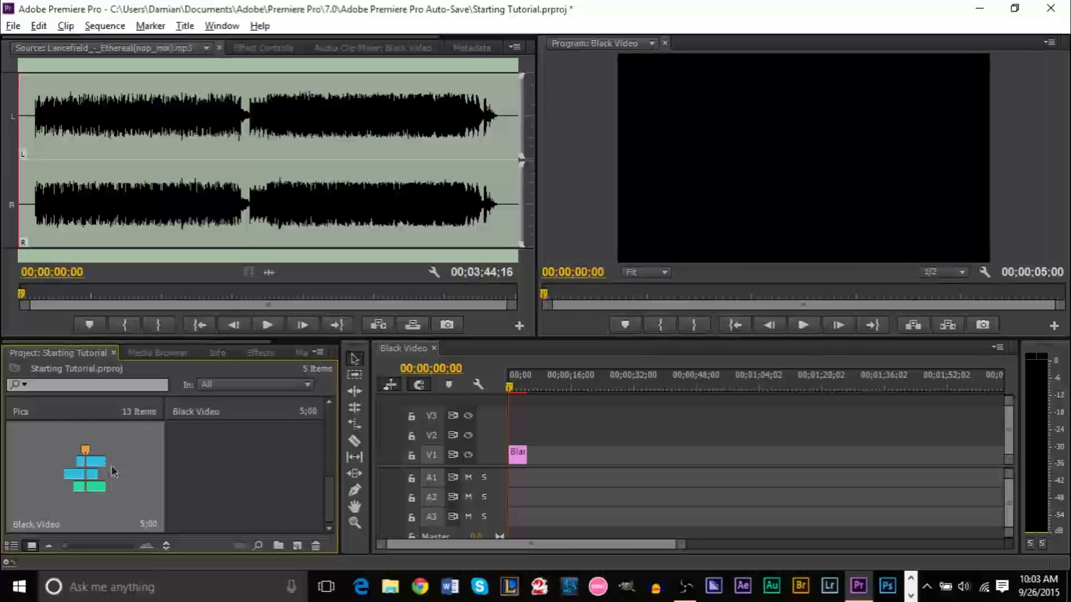
pyautogui.click(520, 456)
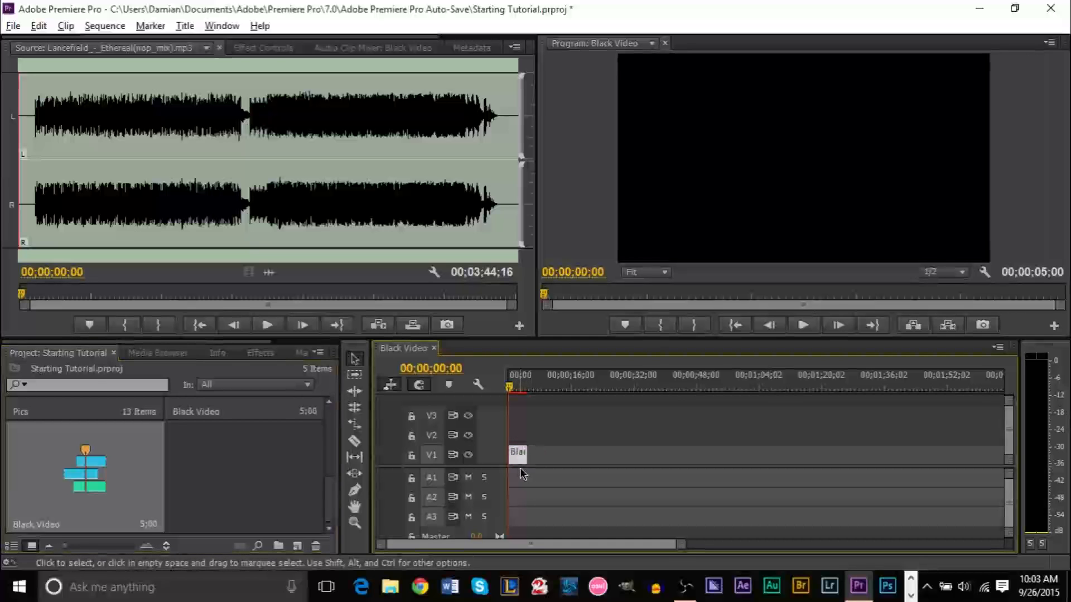
pyautogui.press('Delete')
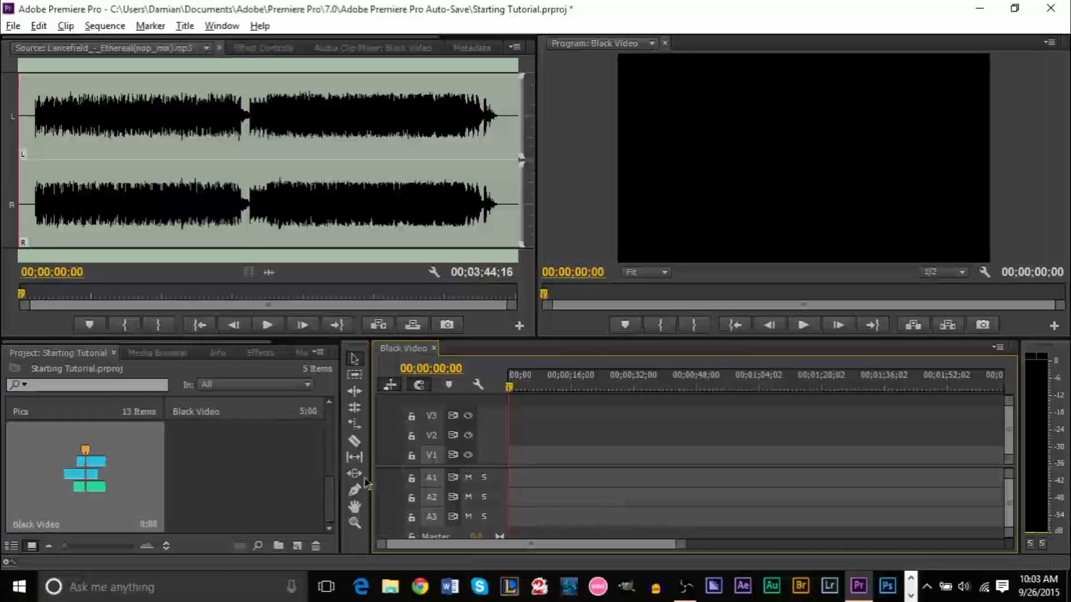
# Delete the Black Video clip and the Black Video sequence from the project
pyautogui.scroll(1, 333, 493)
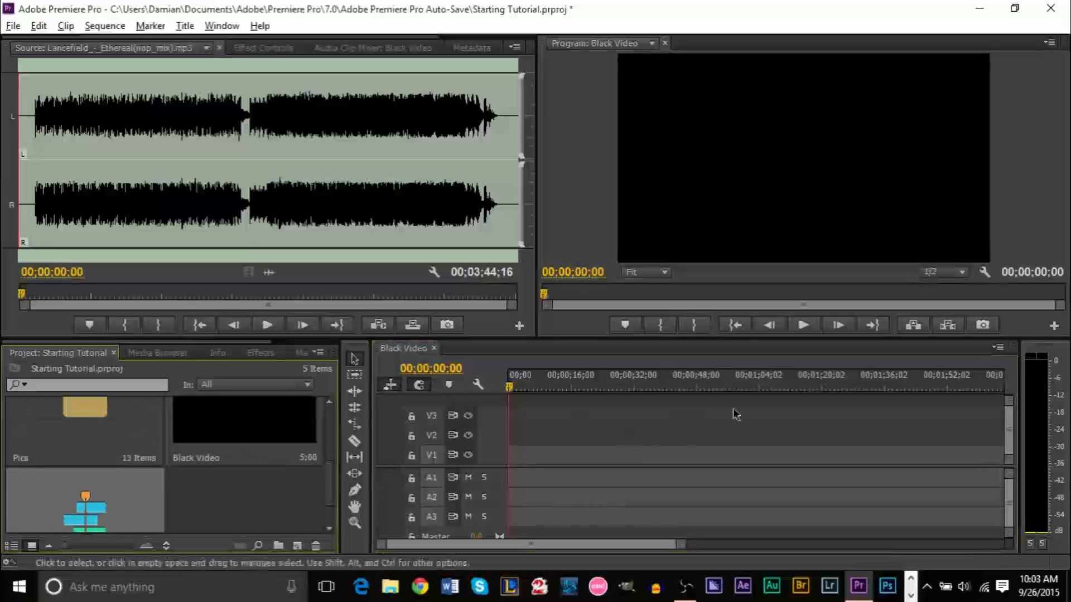
pyautogui.click(249, 441)
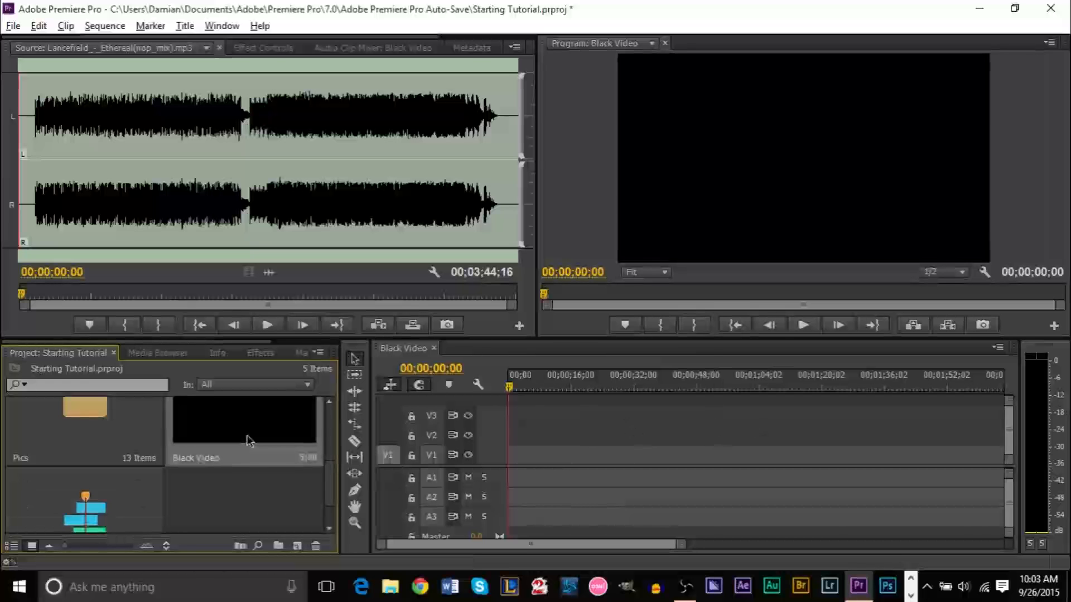
pyautogui.press('Delete')
pyautogui.click(257, 479)
pyautogui.press('Delete')
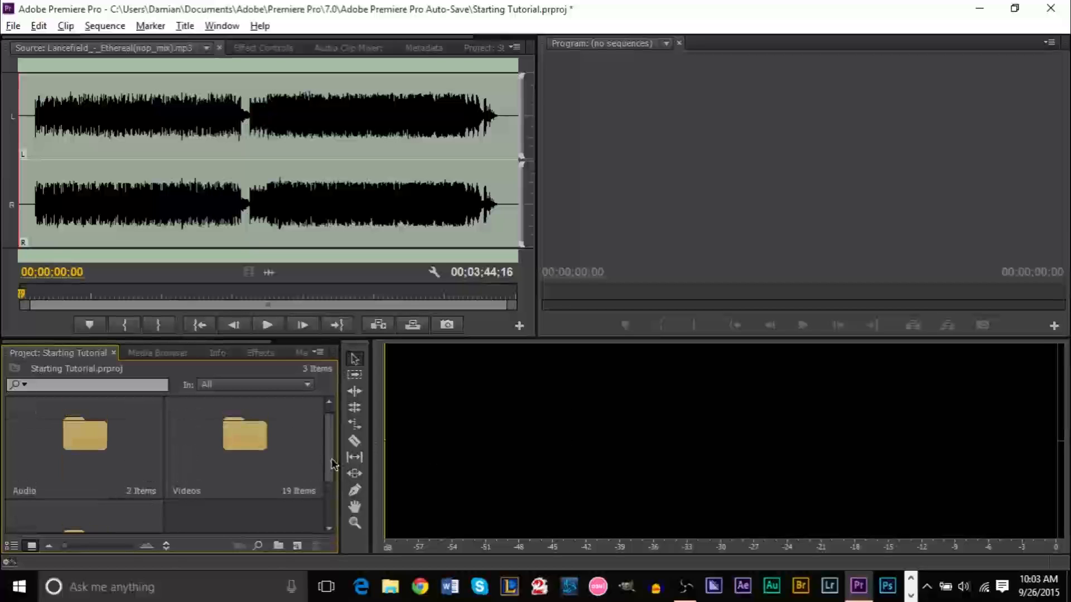
pyautogui.scroll(-2, 318, 457)
pyautogui.scroll(2, 318, 457)
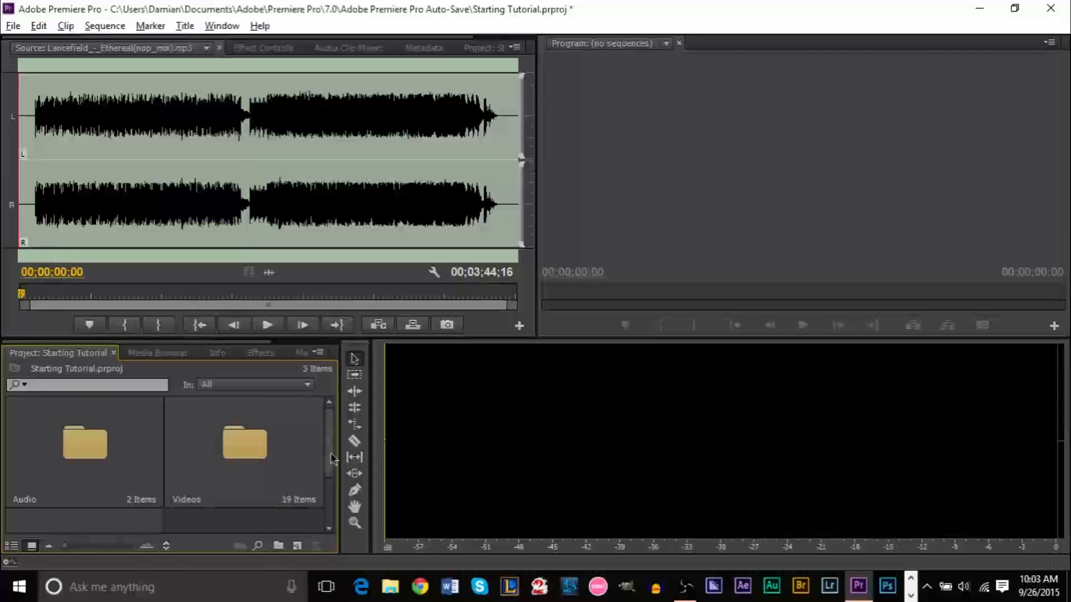
# Open the Videos bin and dock it into the upper-left panel group as its own panel
pyautogui.doubleClick(247, 449)
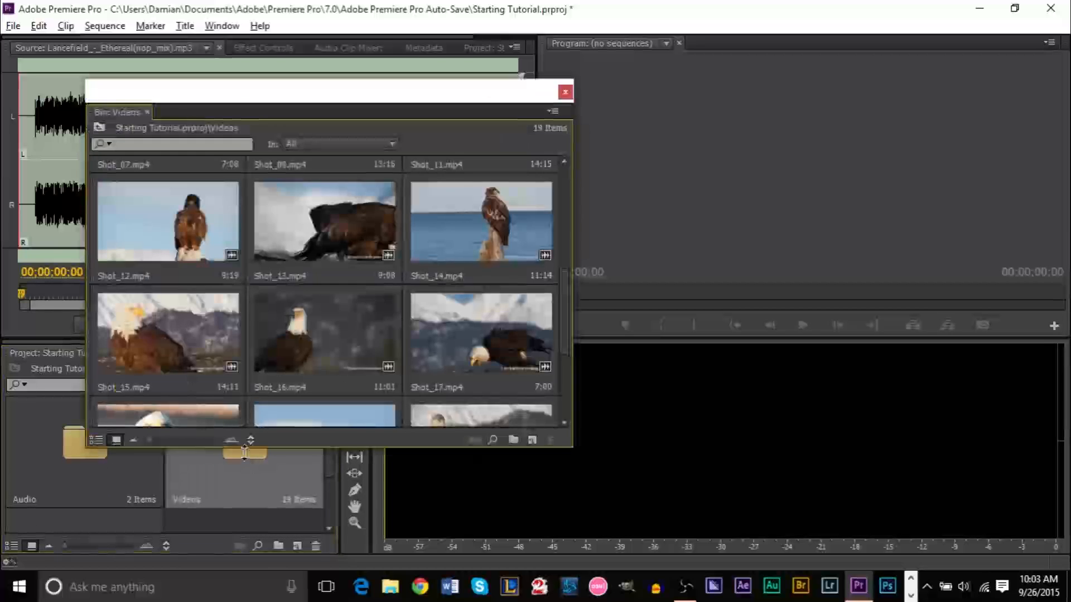
pyautogui.click(565, 92)
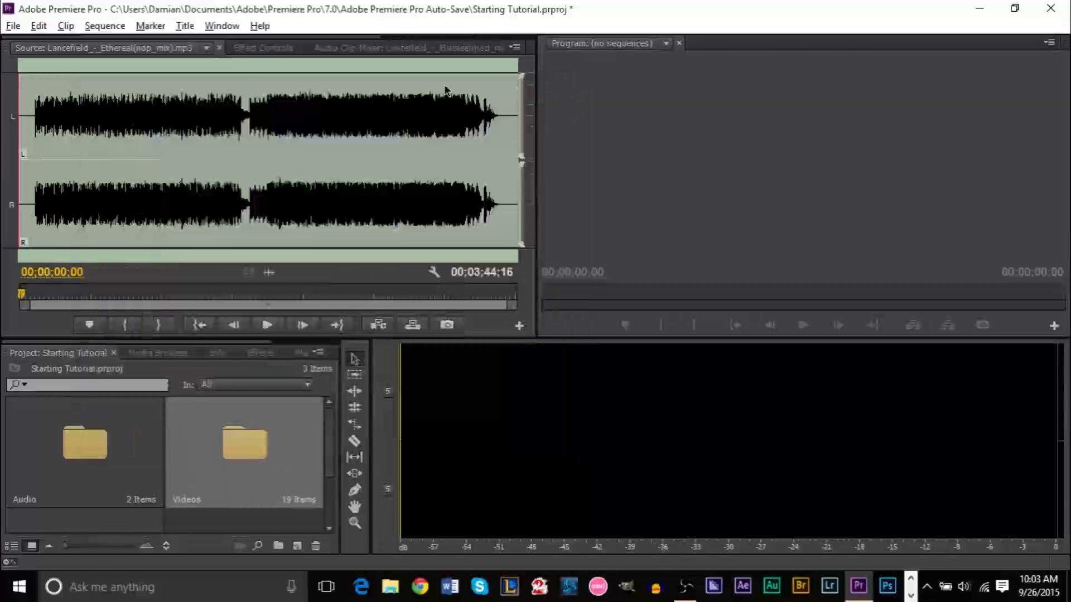
pyautogui.click(263, 47)
pyautogui.click(424, 48)
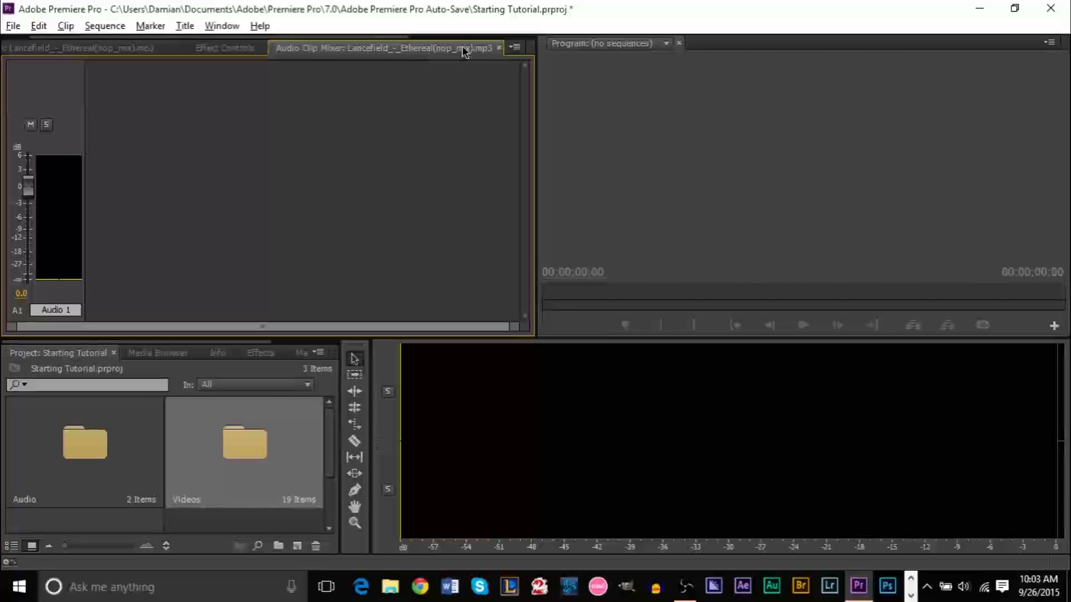
pyautogui.doubleClick(217, 462)
pyautogui.moveTo(311, 100); pyautogui.dragTo(655, 126)
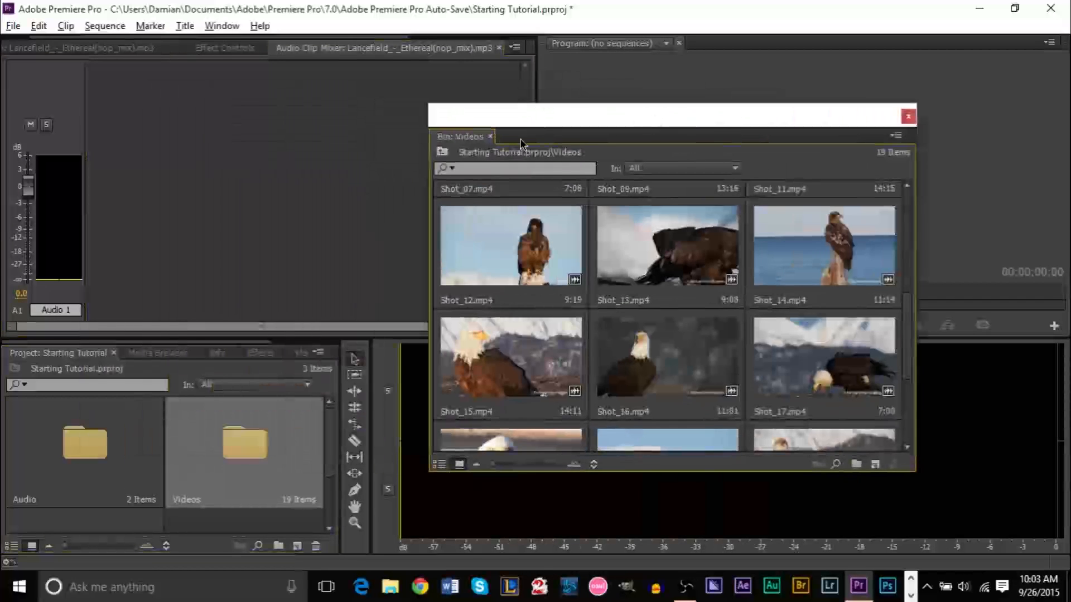
pyautogui.moveTo(477, 139); pyautogui.dragTo(504, 73)
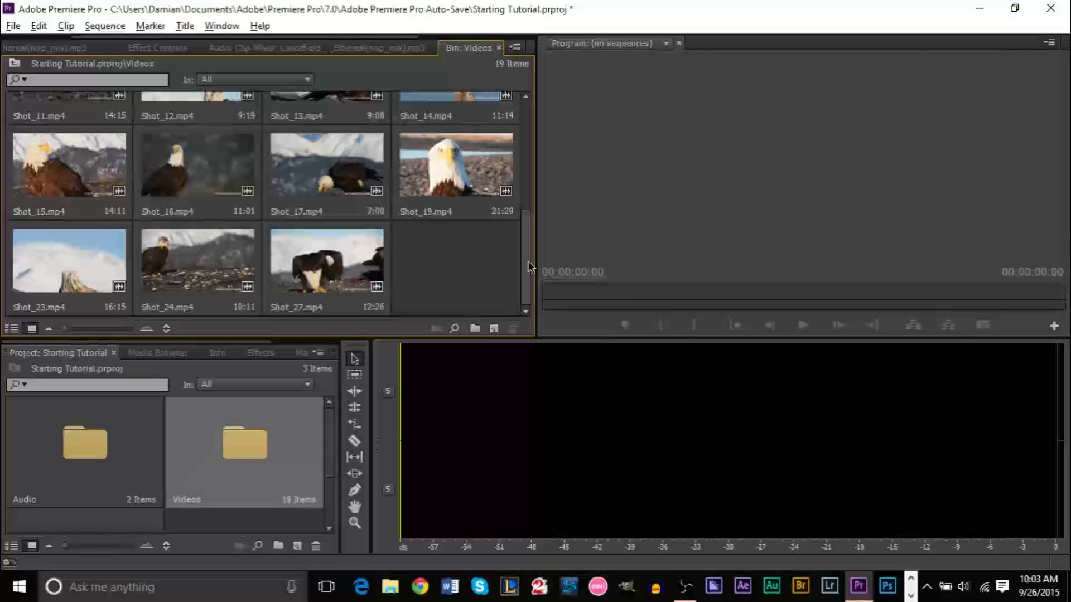
pyautogui.scroll(5, 527, 266)
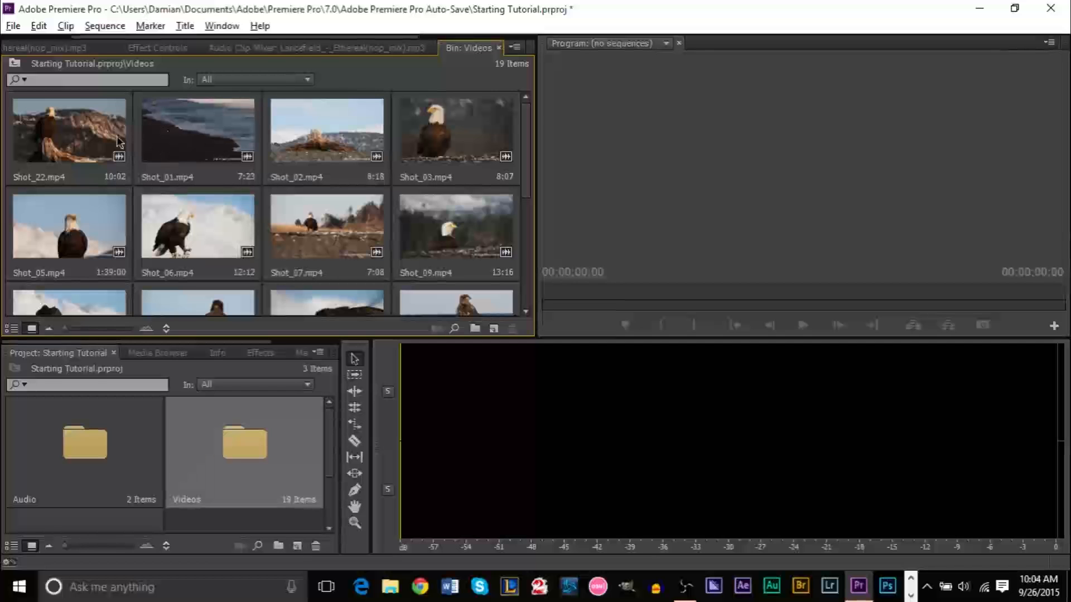
# Scrub and play Shot_01.mp4 in the Source monitor to find a start near 00:00:11:04
pyautogui.doubleClick(205, 150)
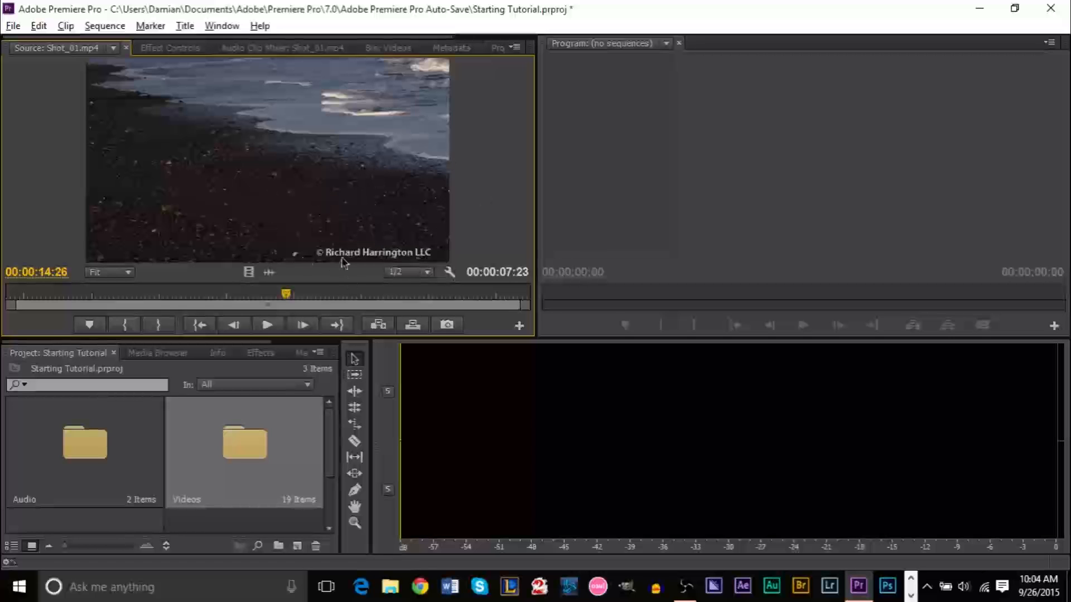
pyautogui.moveTo(286, 297); pyautogui.dragTo(241, 297)
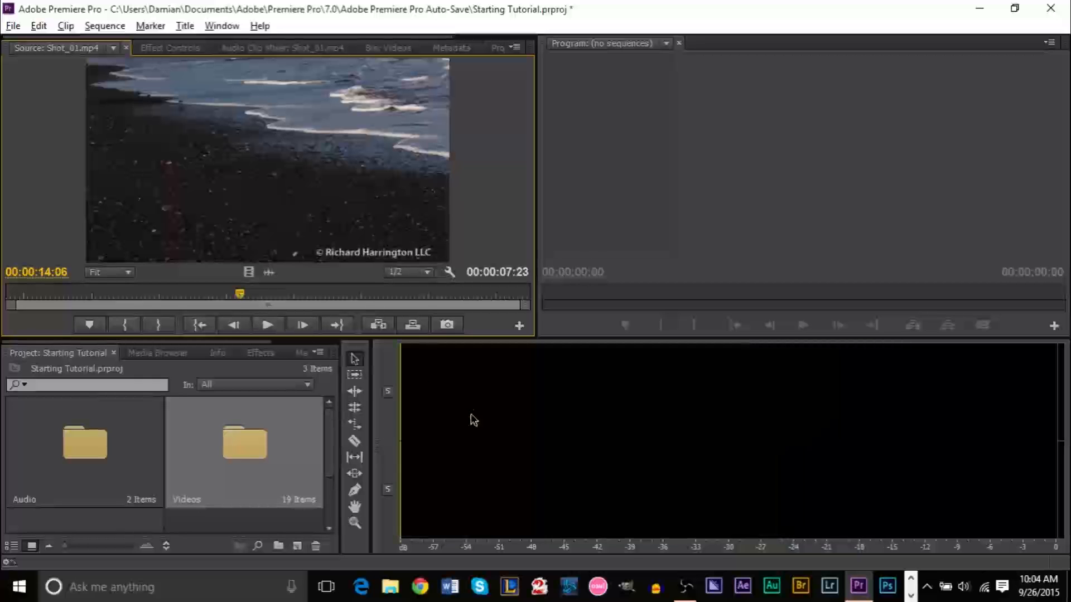
pyautogui.press('space')
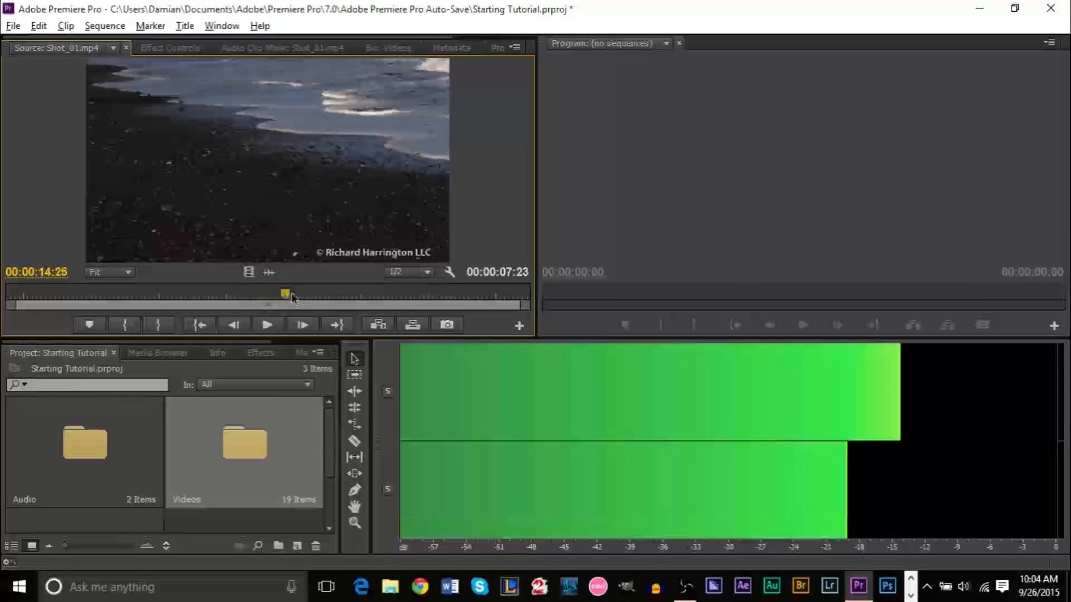
pyautogui.press('space')
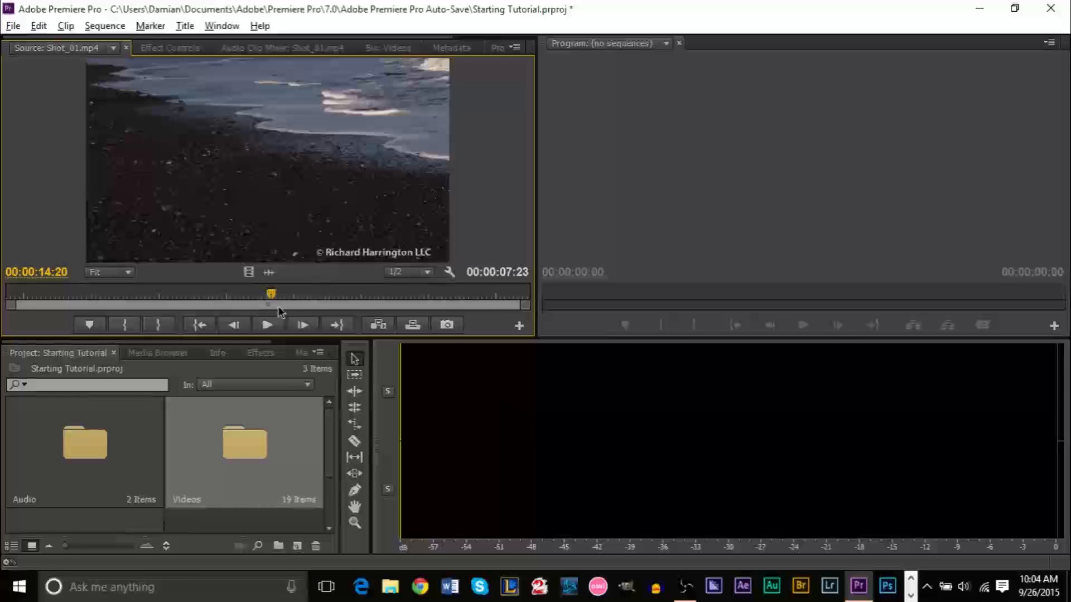
pyautogui.moveTo(258, 300); pyautogui.dragTo(215, 299)
pyautogui.press('Left')
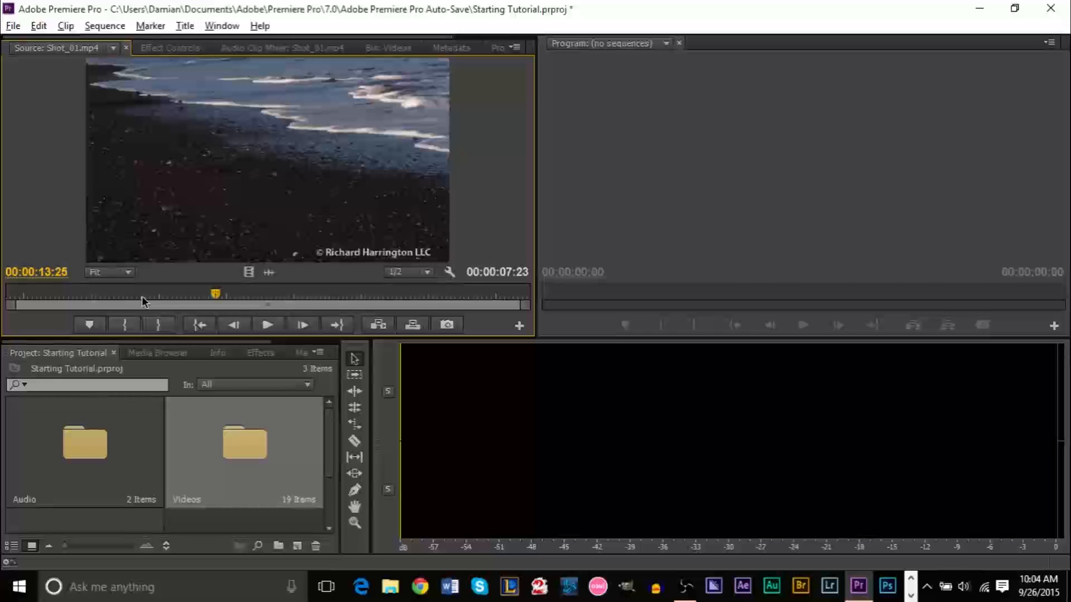
pyautogui.click(308, 300)
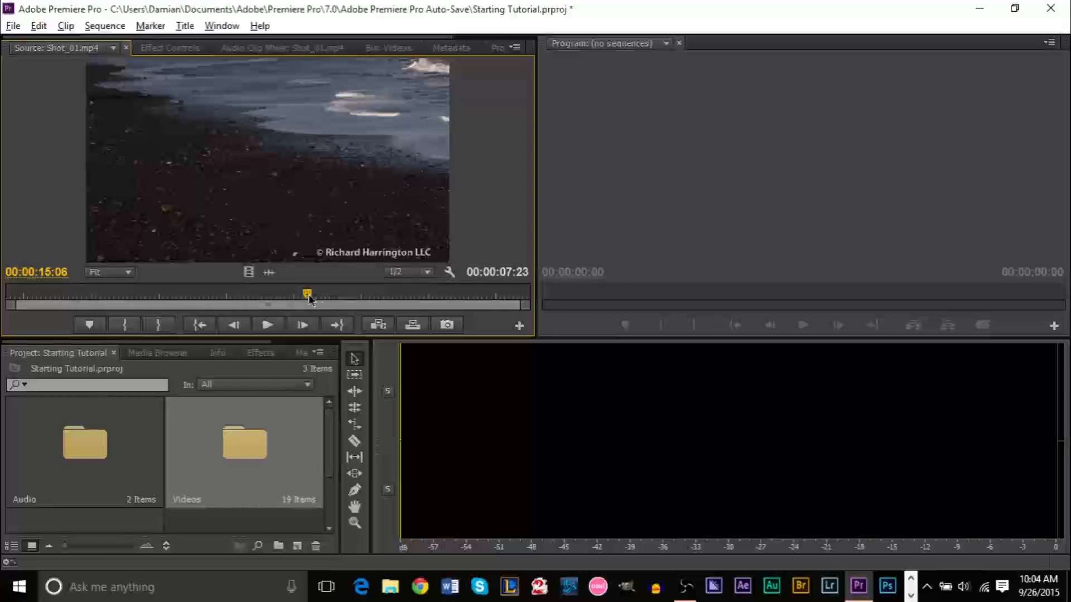
pyautogui.moveTo(308, 300); pyautogui.dragTo(35, 307)
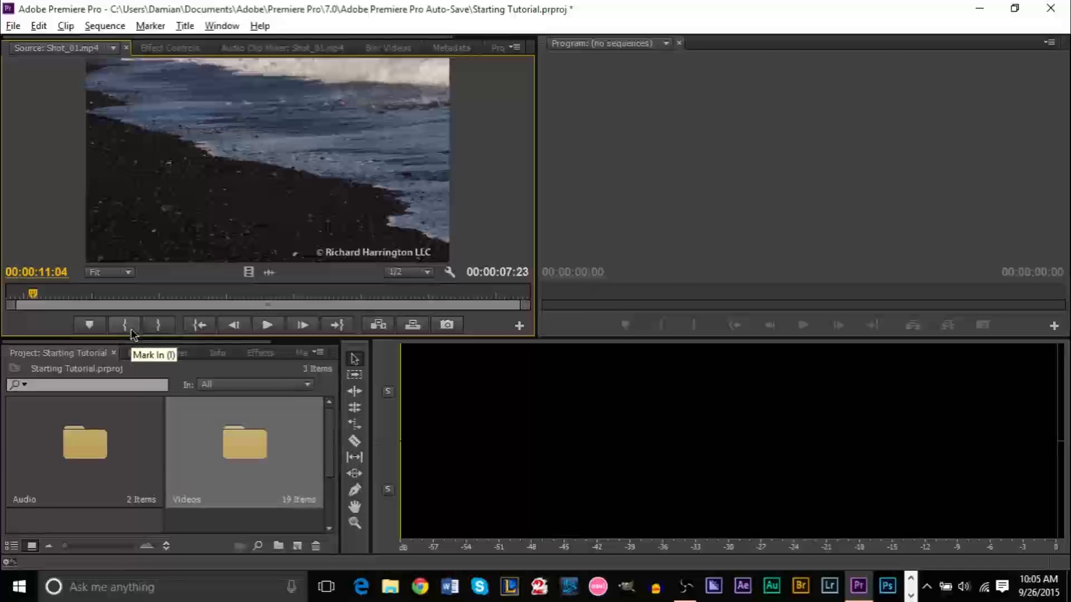
# Mark Shot_01's In point at 00:00:11:04 and Out point at 00:00:17:23
pyautogui.click(131, 333)
pyautogui.moveTo(31, 298); pyautogui.dragTo(478, 299)
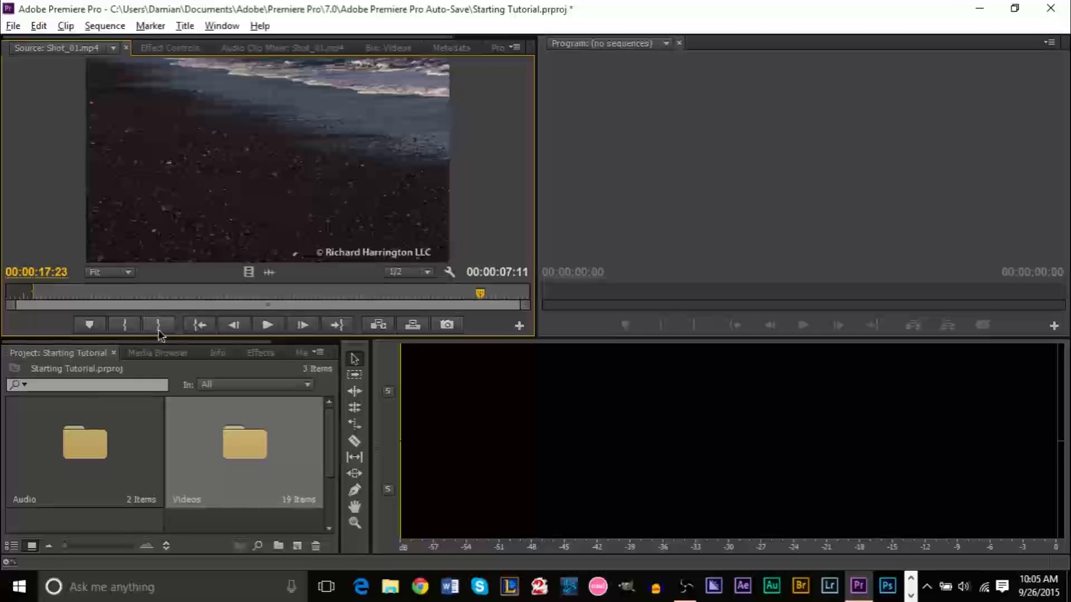
pyautogui.click(159, 333)
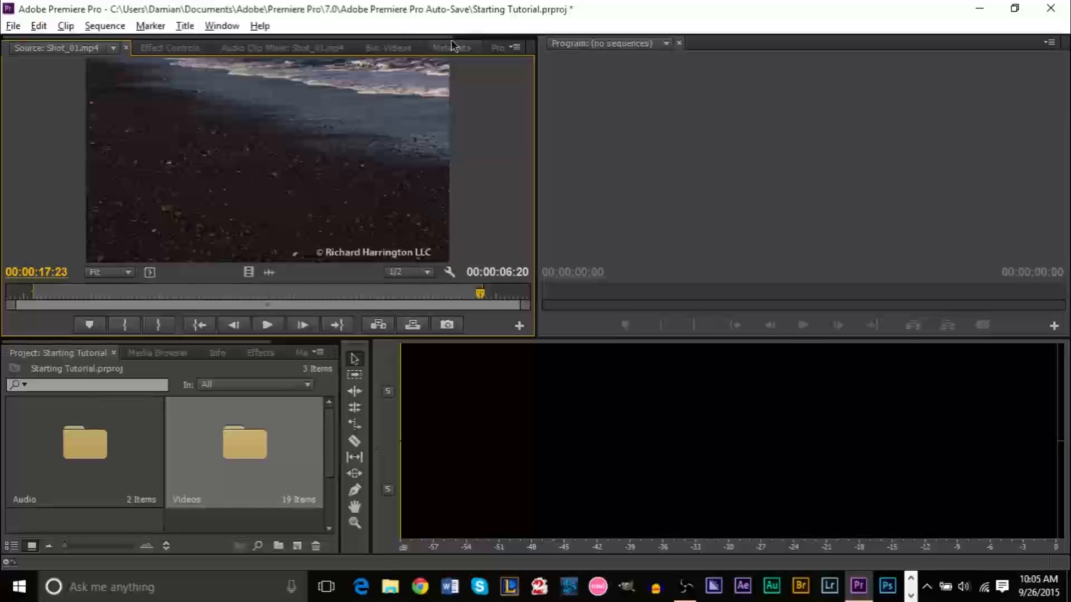
# Create a new sequence from the trimmed Shot_01 clip in the Videos bin
pyautogui.click(494, 49)
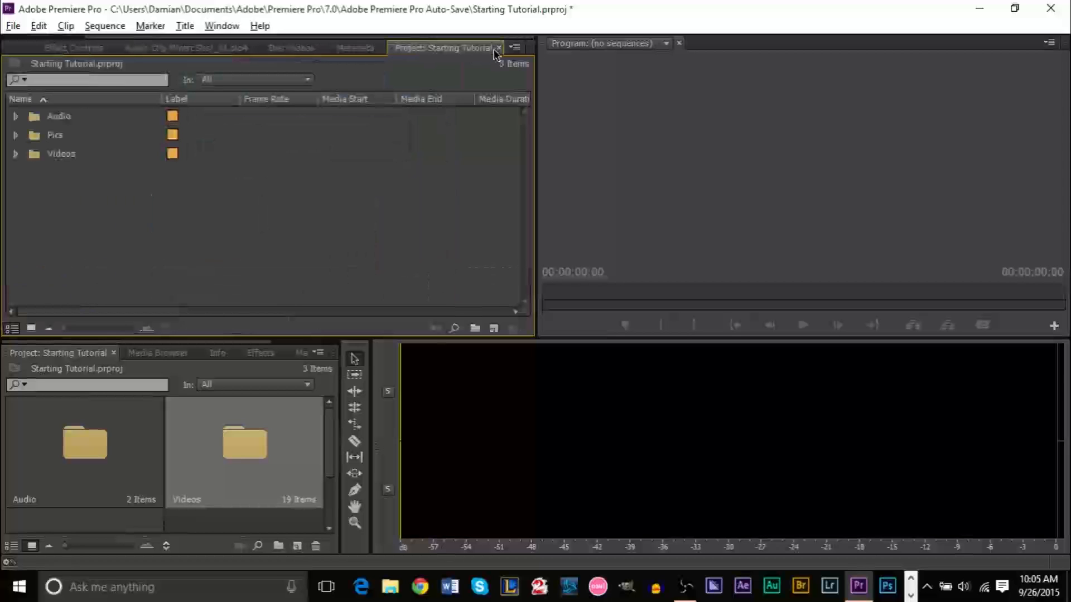
pyautogui.click(338, 49)
pyautogui.click(190, 50)
pyautogui.click(274, 50)
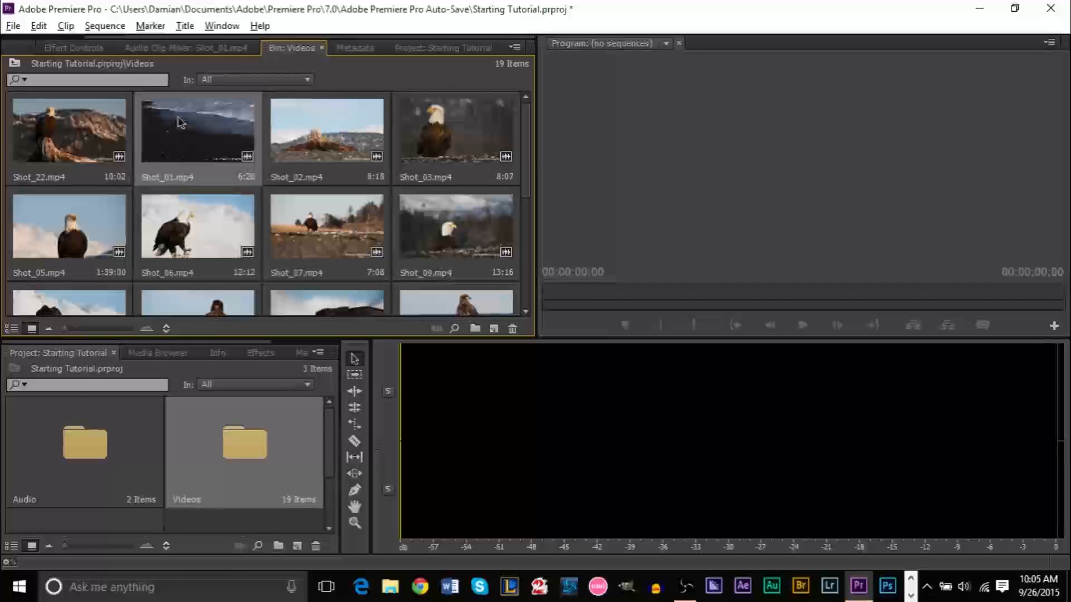
pyautogui.click(202, 148)
pyautogui.moveTo(202, 148)
pyautogui.mouseDown()
pyautogui.moveTo(234, 179)
pyautogui.moveTo(211, 176)
pyautogui.moveTo(202, 146)
pyautogui.mouseUp()
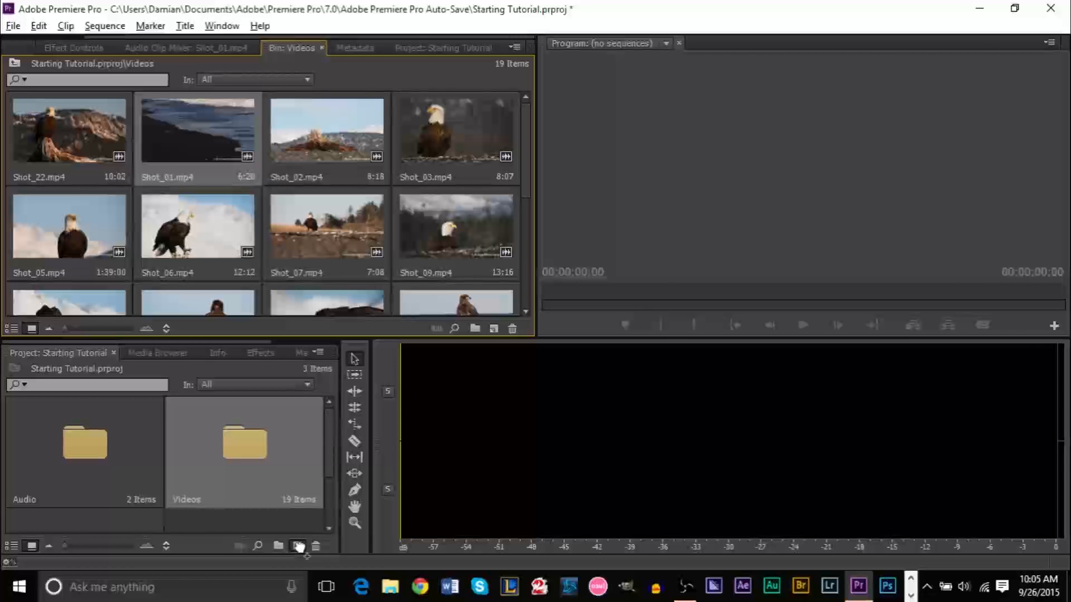
pyautogui.moveTo(300, 547); pyautogui.dragTo(300, 548)
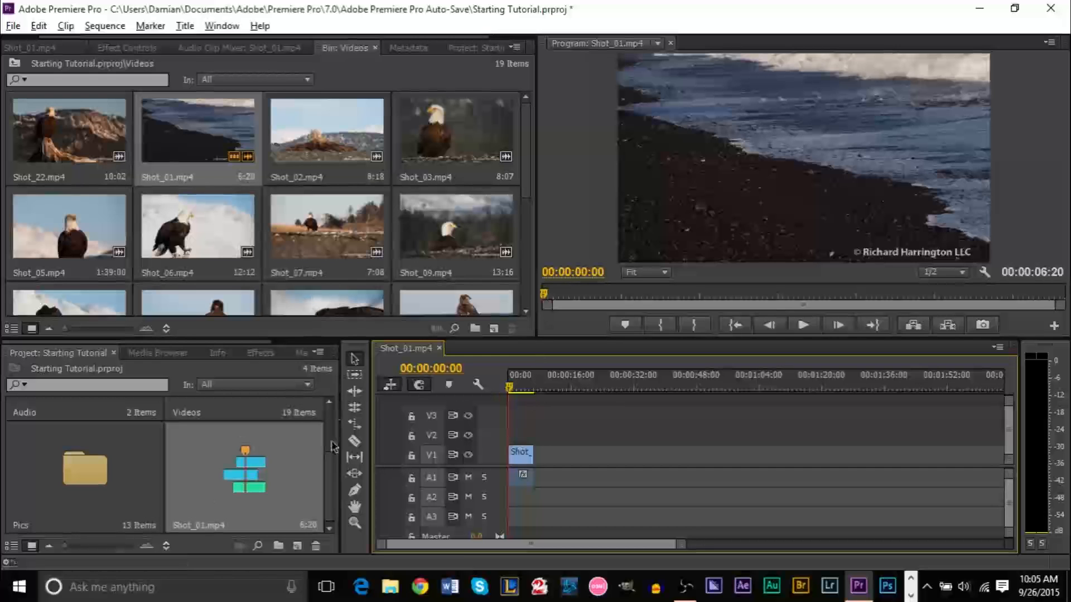
pyautogui.scroll(2, 330, 440)
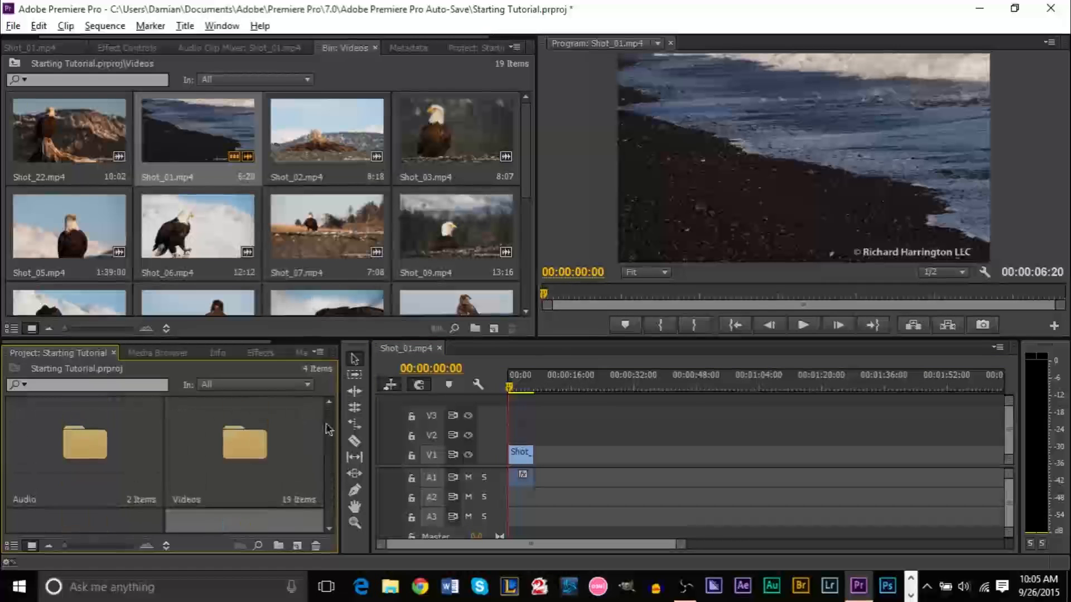
pyautogui.scroll(-2, 329, 429)
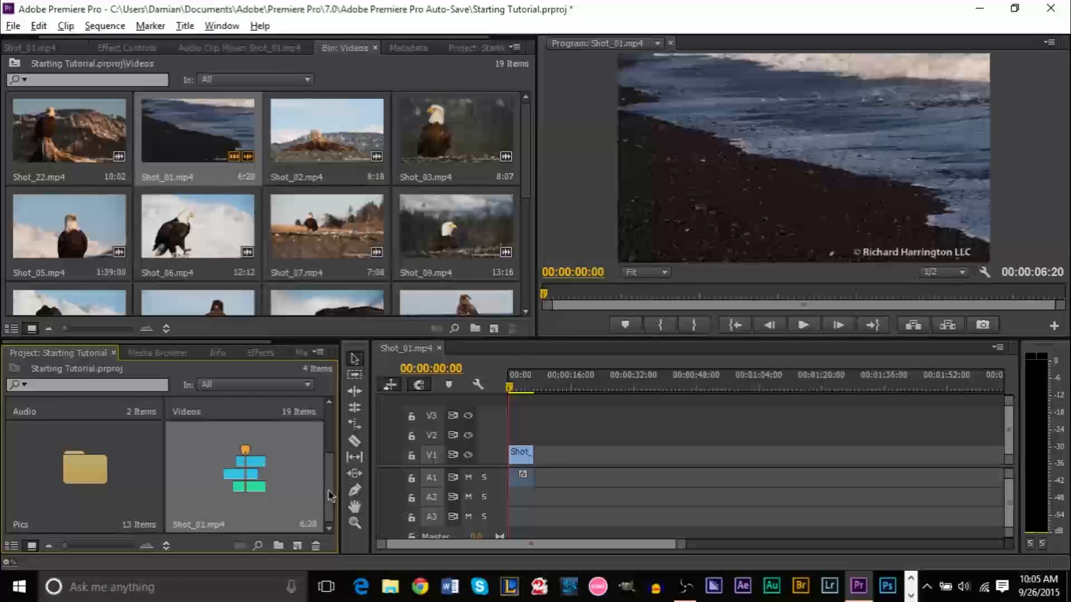
pyautogui.click(296, 548)
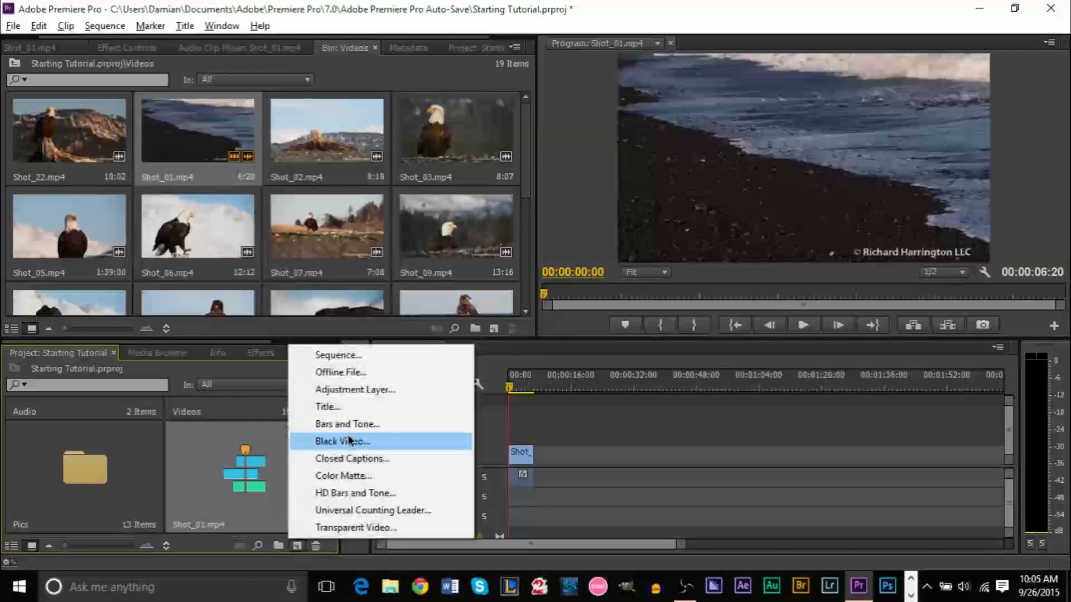
pyautogui.click(623, 450)
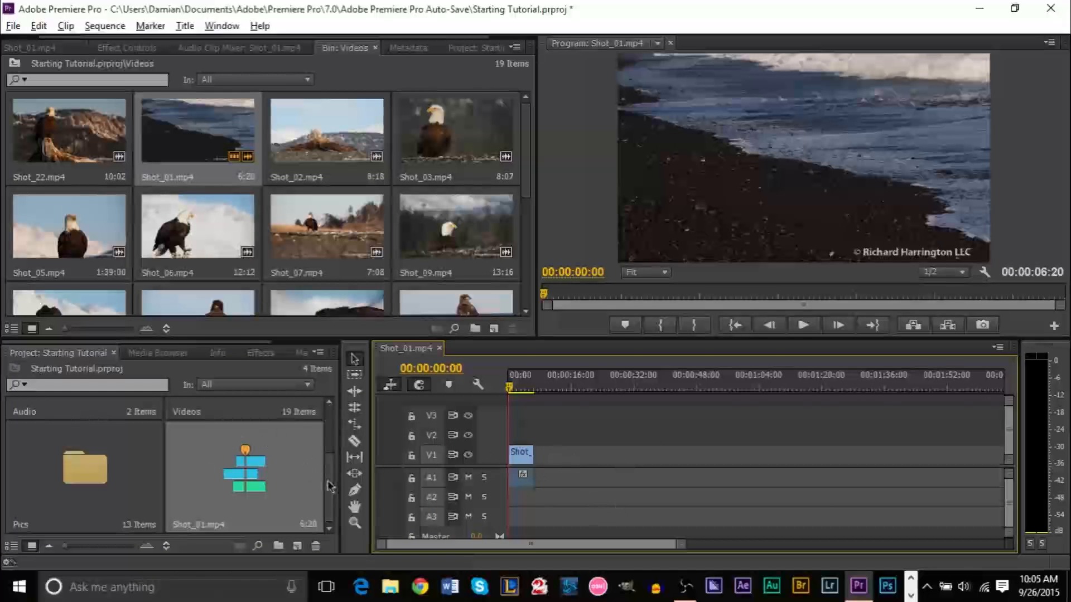
pyautogui.moveTo(330, 487); pyautogui.dragTo(339, 425)
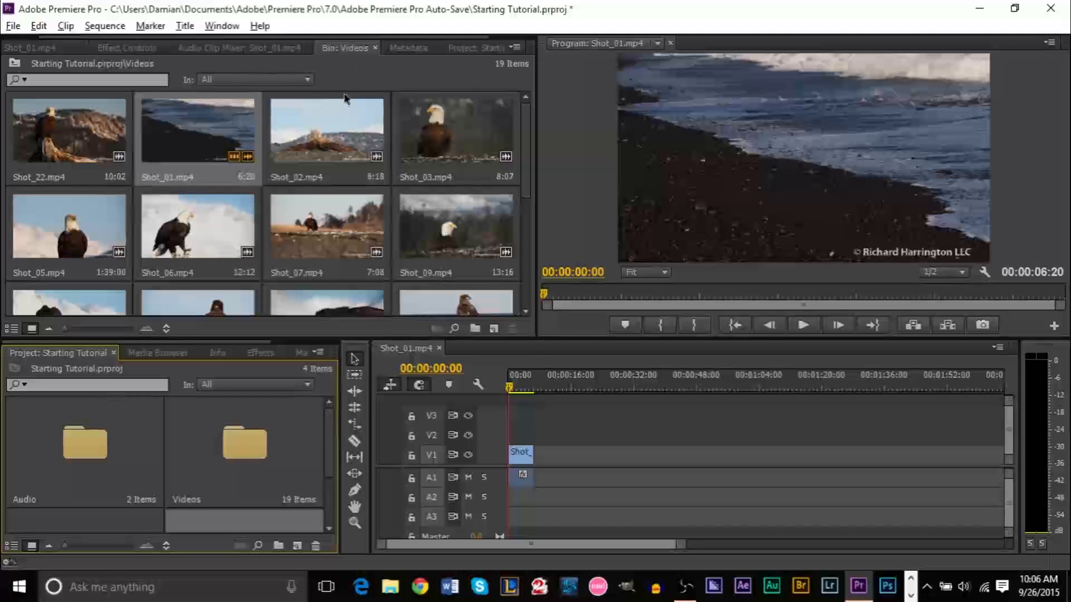
# Load Shot_01.mp4 into the Source monitor, then return to the Videos bin thumbnails
pyautogui.doubleClick(217, 136)
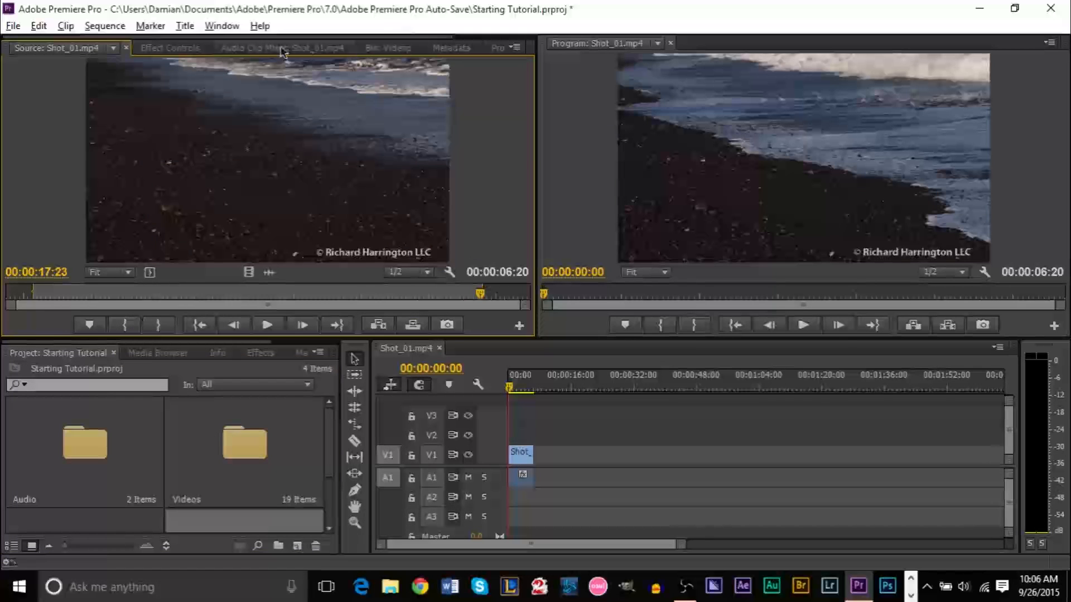
pyautogui.click(169, 48)
pyautogui.click(240, 49)
pyautogui.click(78, 47)
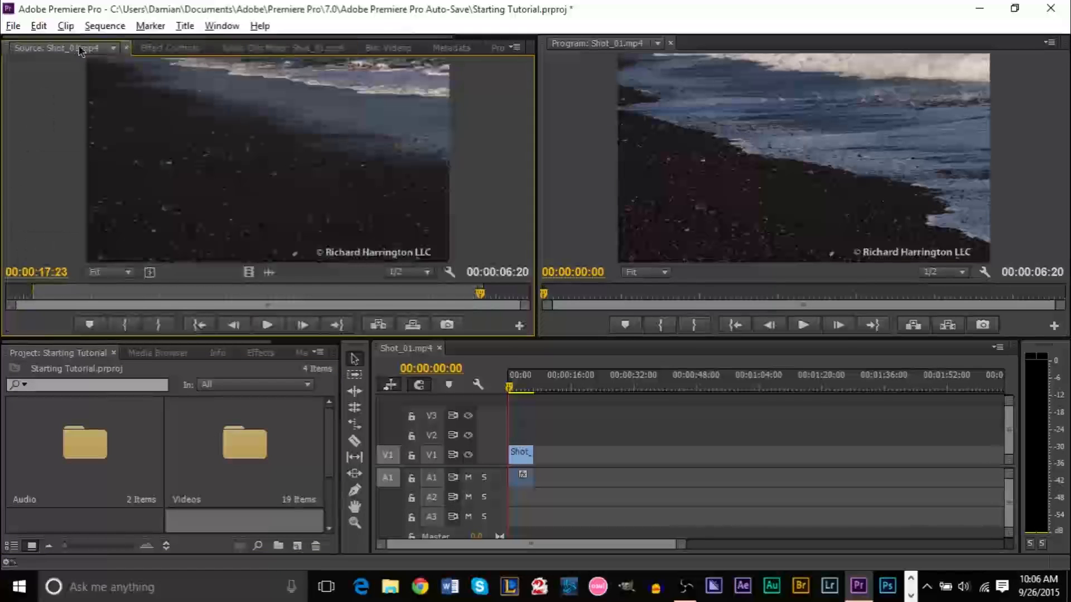
pyautogui.click(395, 46)
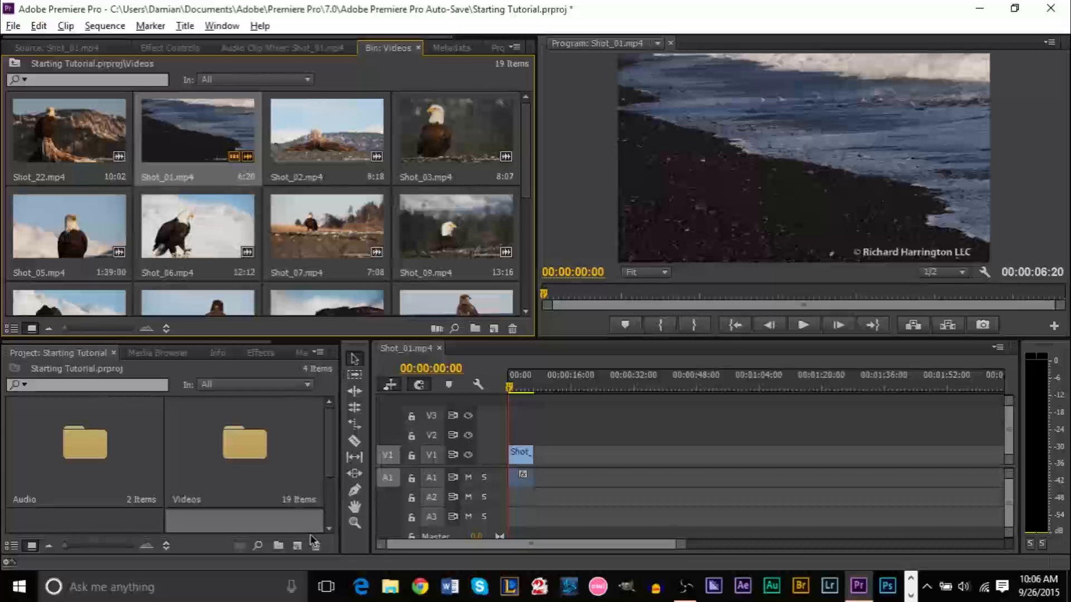
# Reload Shot_01.mp4 and preview it at 00:00:17:13, 00:00:13:03 and 00:00:16:25
pyautogui.doubleClick(220, 139)
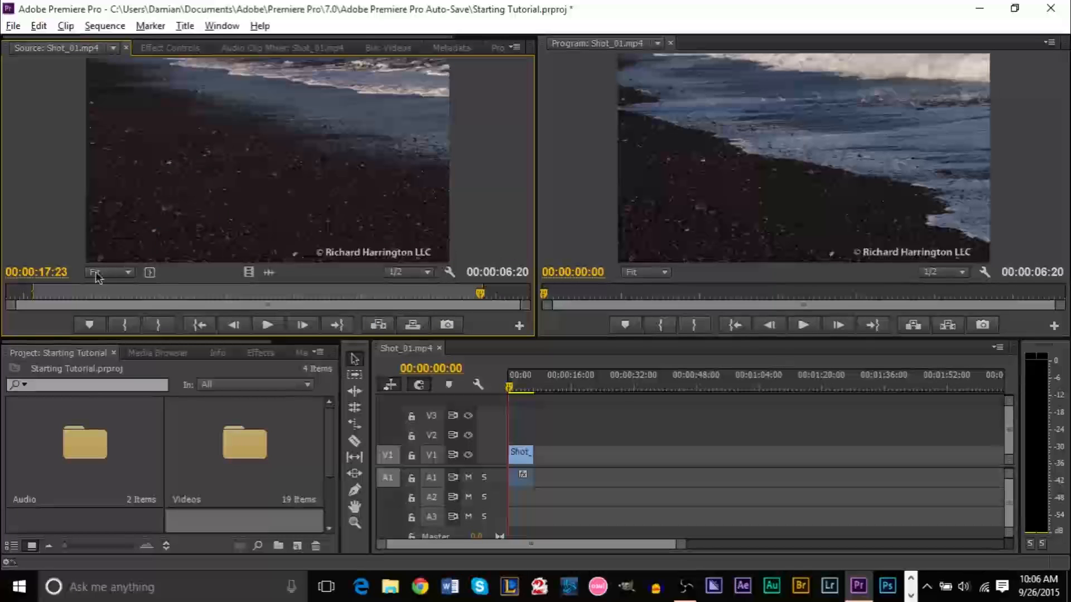
pyautogui.click(60, 300)
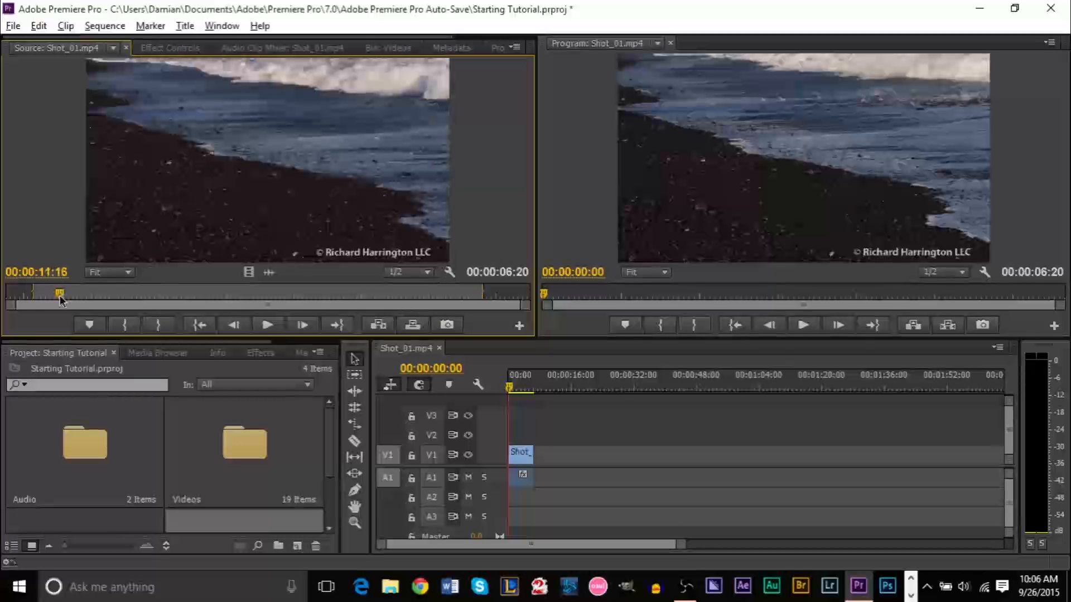
pyautogui.click(458, 301)
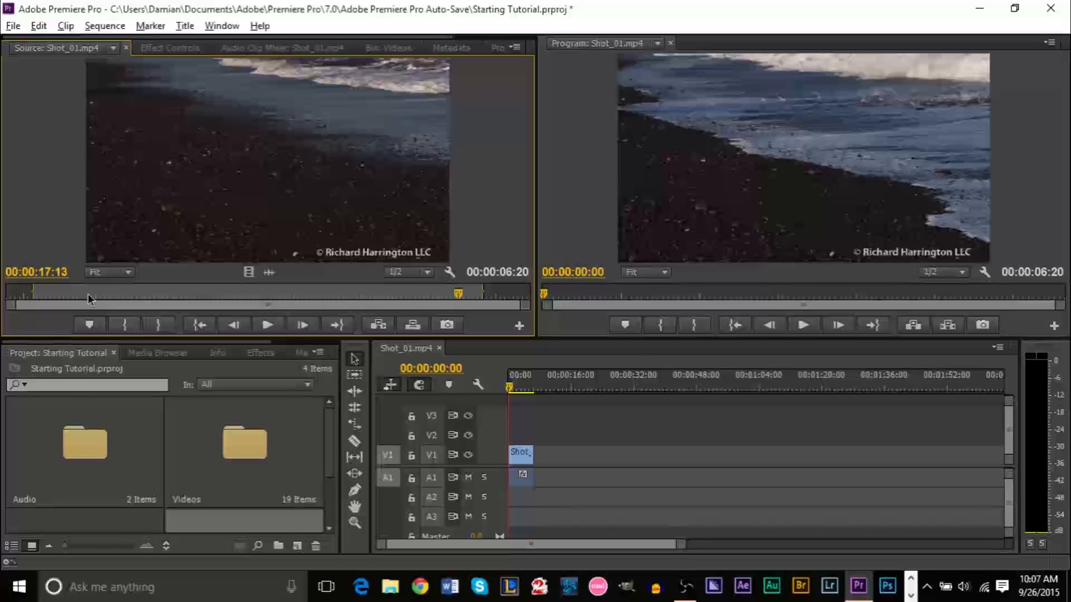
pyautogui.click(166, 296)
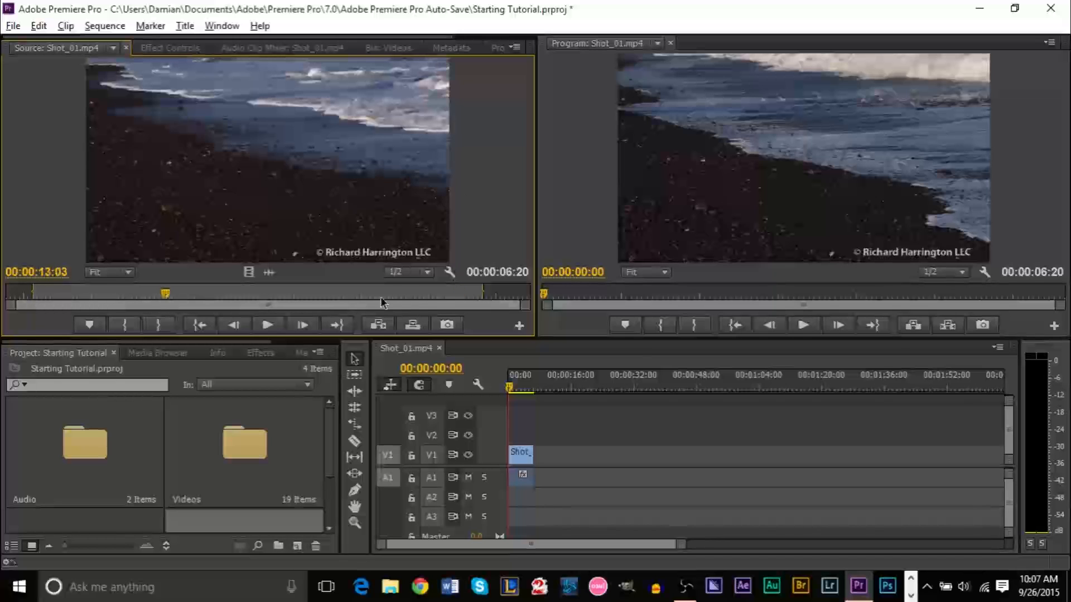
pyautogui.click(418, 298)
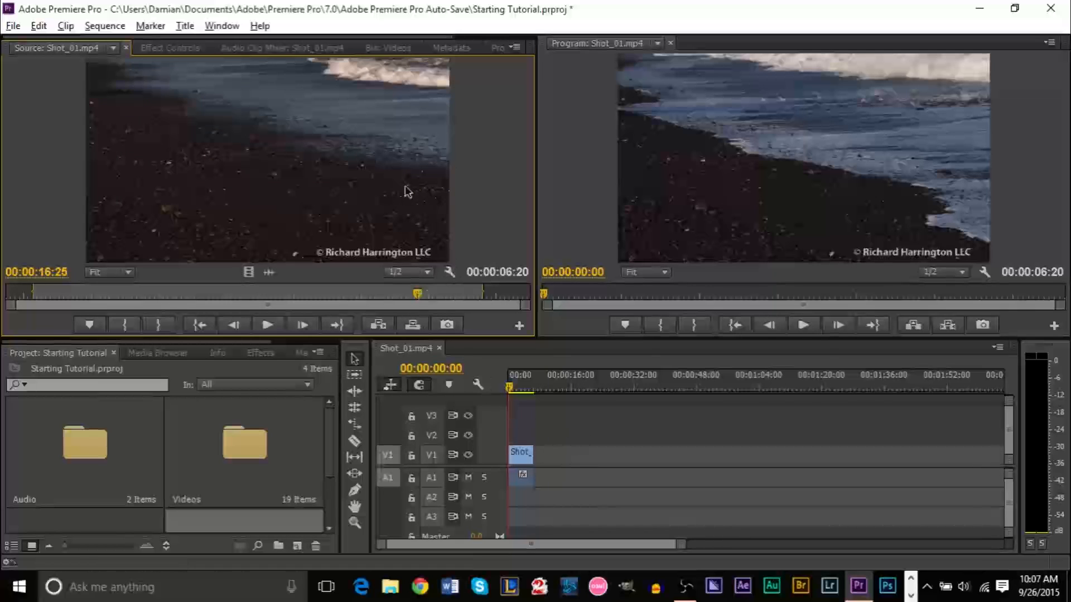
pyautogui.click(524, 458)
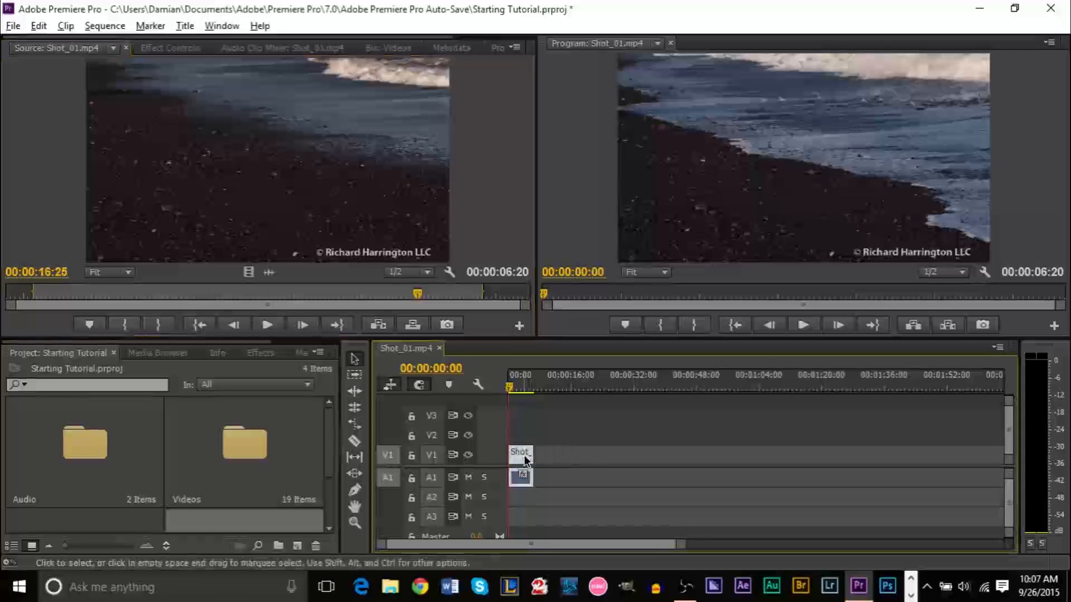
# Remove Shot_01 from the sequence and mark the source clip's full length from first to last frame
pyautogui.press('Delete')
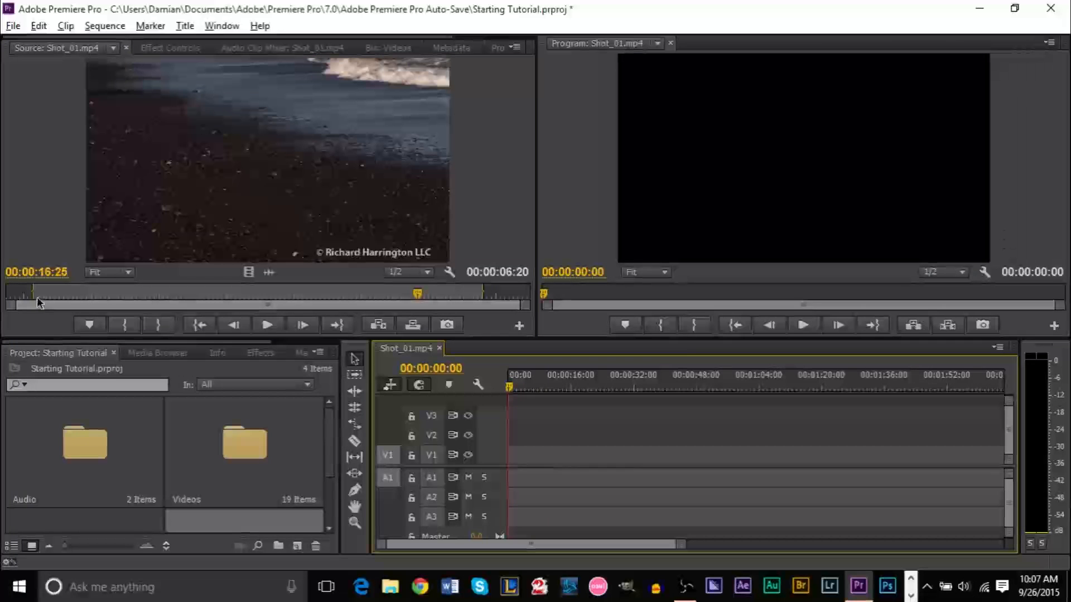
pyautogui.moveTo(34, 294); pyautogui.dragTo(7, 294)
pyautogui.press('i')
pyautogui.press('l')
pyautogui.press('l')
pyautogui.press('l')
pyautogui.press('o')
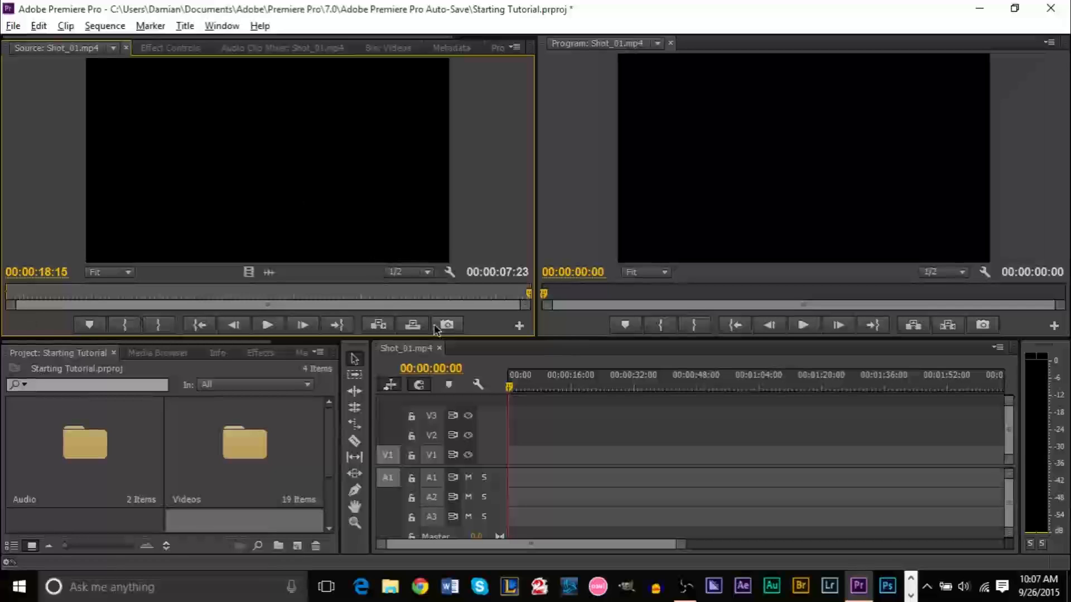
# Place the full 00:00:07:23 Shot_01 clip from the Videos bin onto V1 and A1
pyautogui.click(173, 48)
pyautogui.click(272, 48)
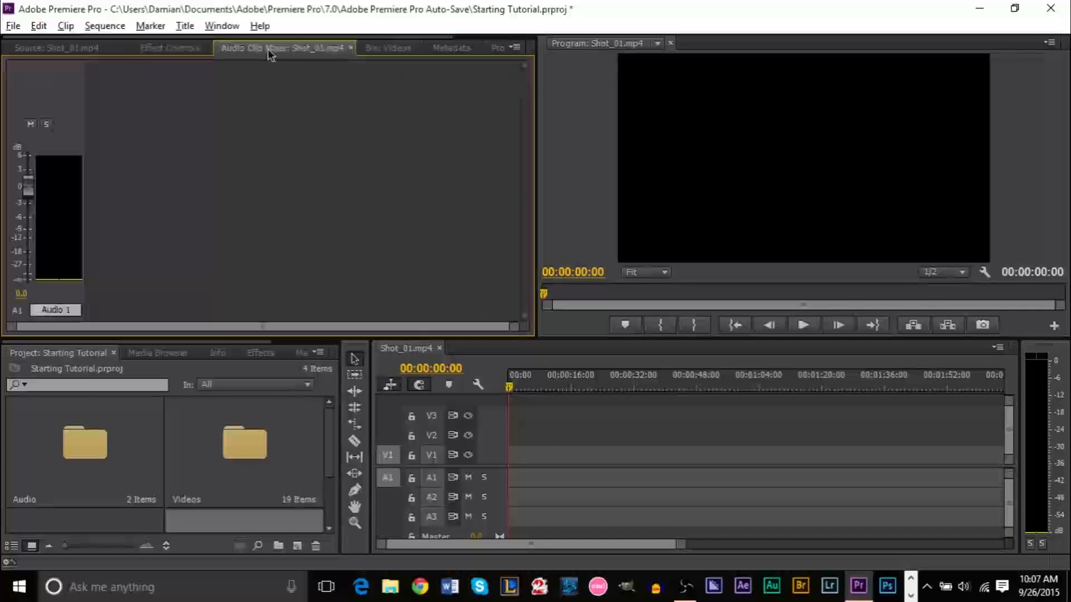
pyautogui.click(386, 48)
pyautogui.moveTo(178, 136); pyautogui.dragTo(524, 460)
pyautogui.click(594, 460)
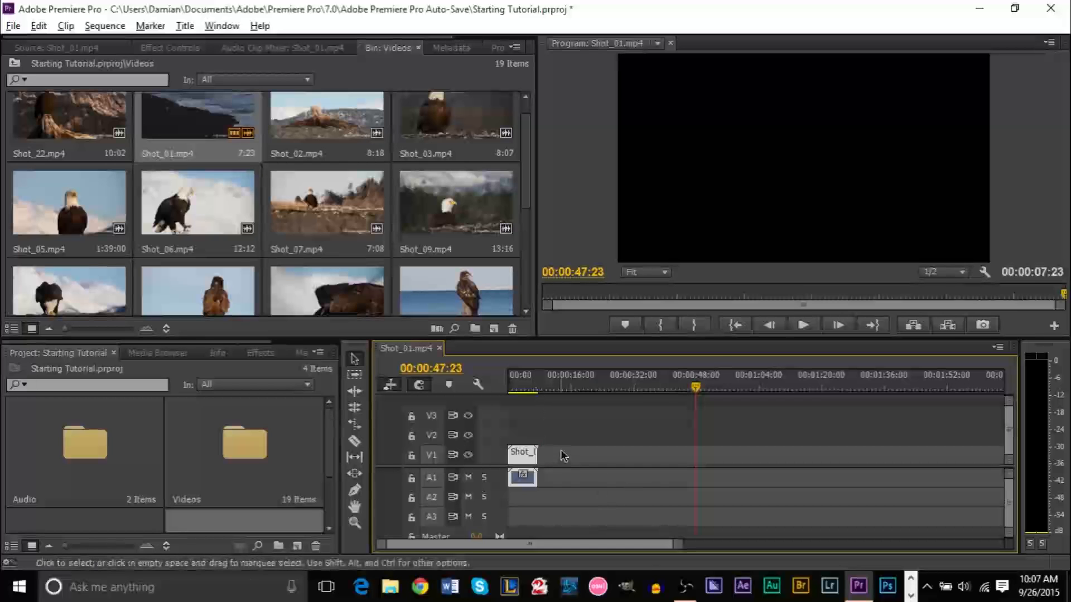
# Zoom the timeline in until Shot_01 fills it, then scrub the playhead through the clip
pyautogui.press('=')
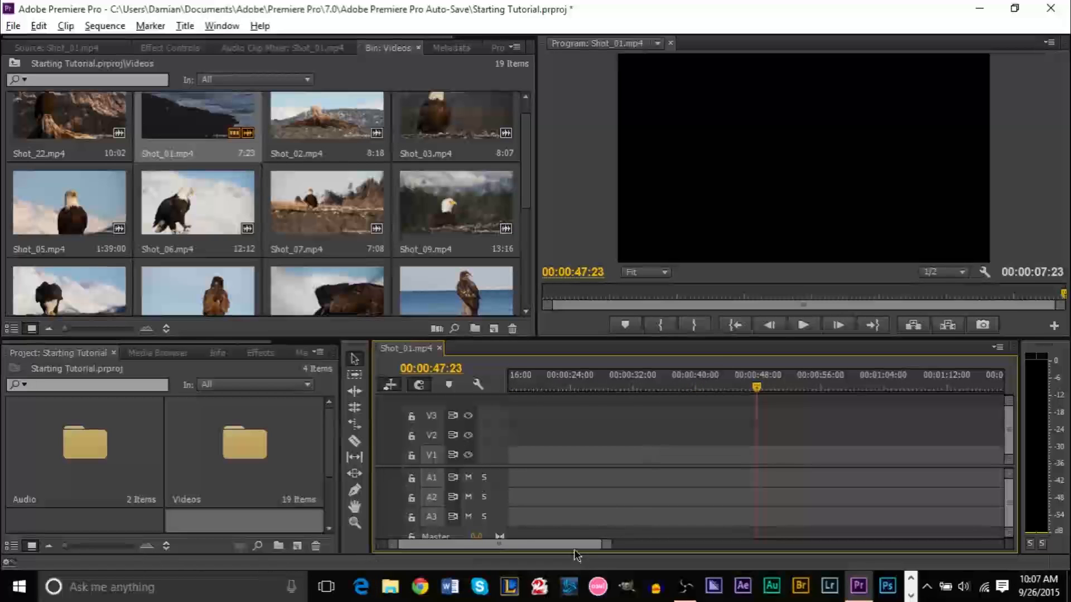
pyautogui.moveTo(524, 543); pyautogui.dragTo(457, 544)
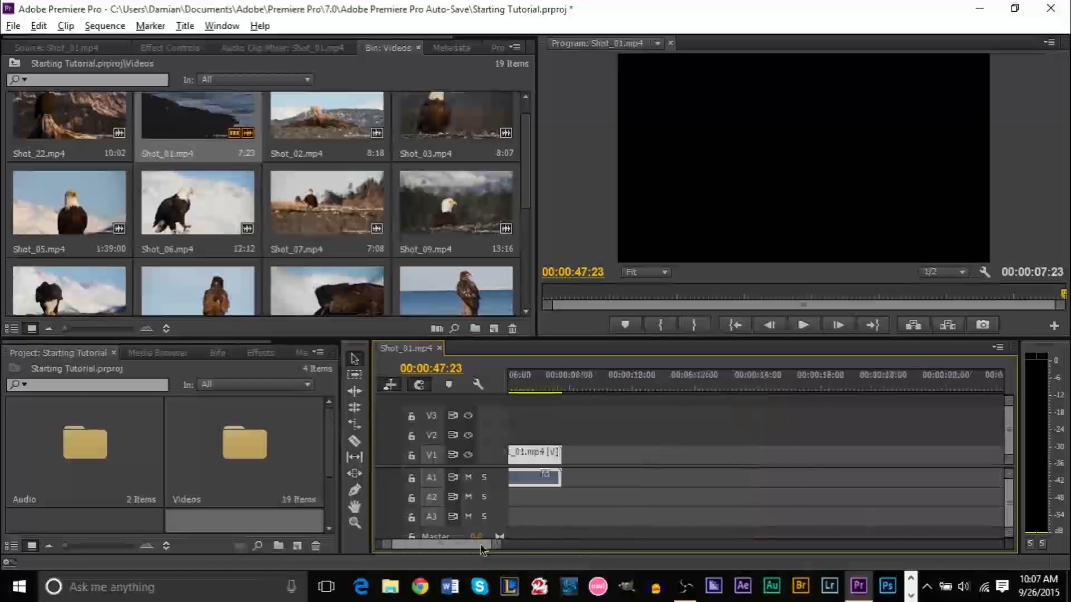
pyautogui.moveTo(493, 543); pyautogui.dragTo(770, 551)
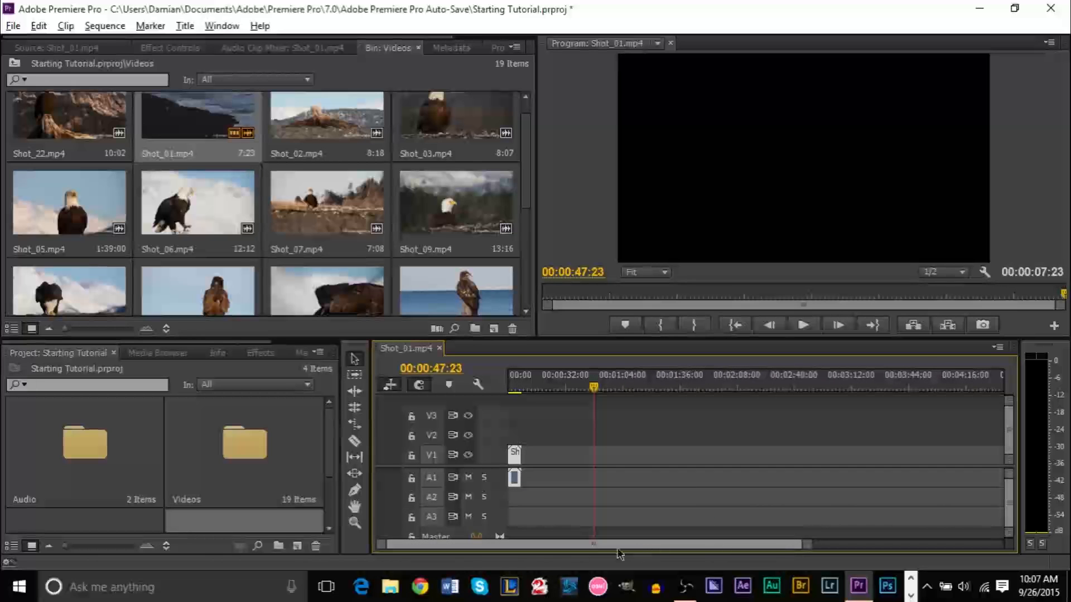
pyautogui.moveTo(521, 388); pyautogui.dragTo(510, 390)
pyautogui.press('=')
pyautogui.press('=')
pyautogui.press('=')
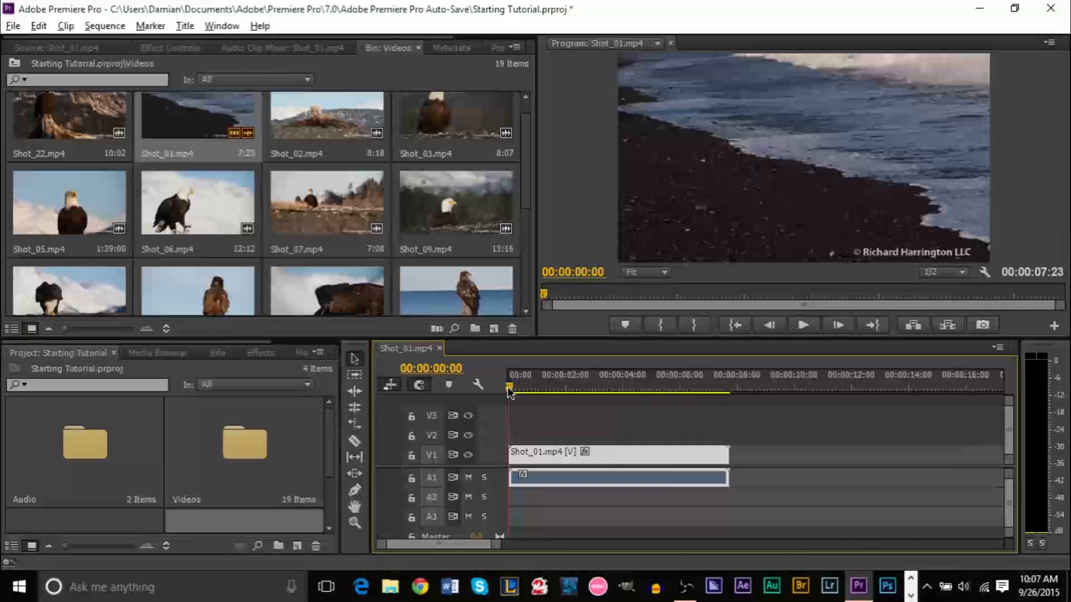
pyautogui.press('=')
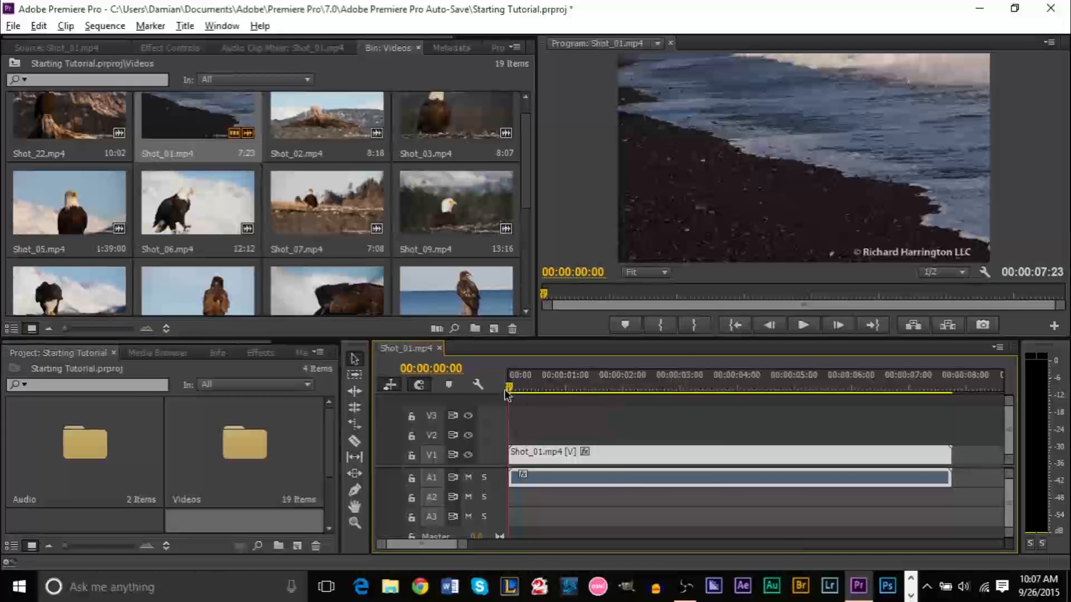
pyautogui.moveTo(511, 393); pyautogui.dragTo(958, 405)
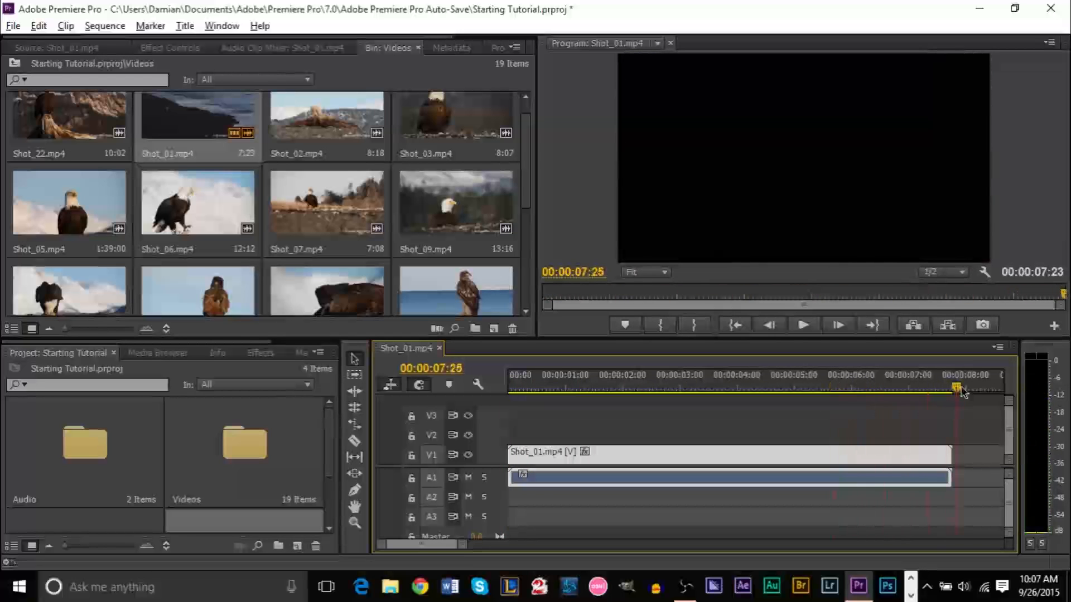
# Razor Shot_01 near 0:13 and 7:00, delete both ends, and slide the remainder to the start
pyautogui.click(356, 443)
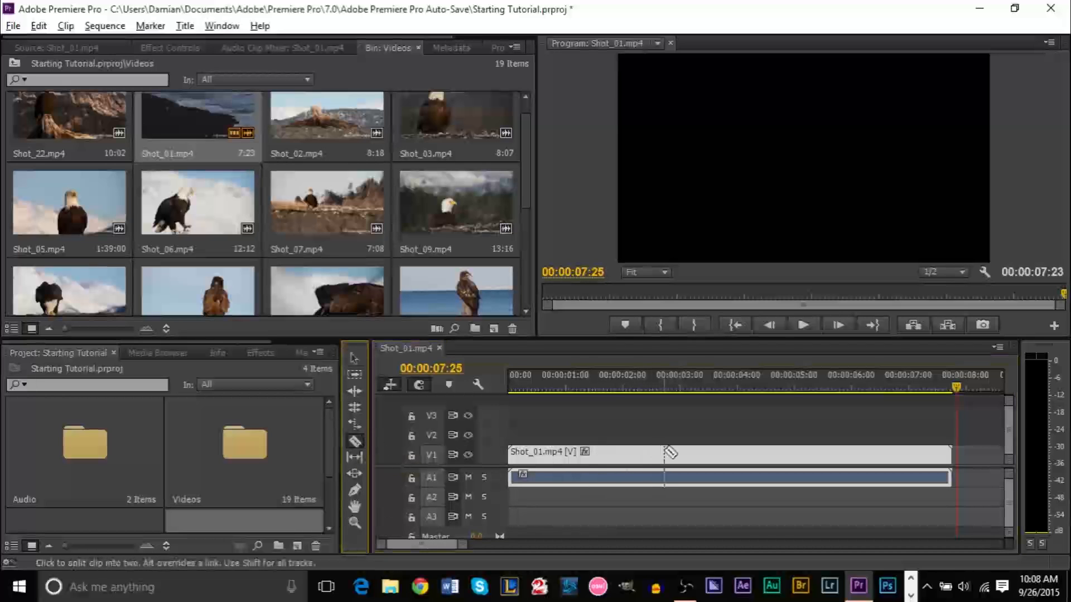
pyautogui.click(551, 453)
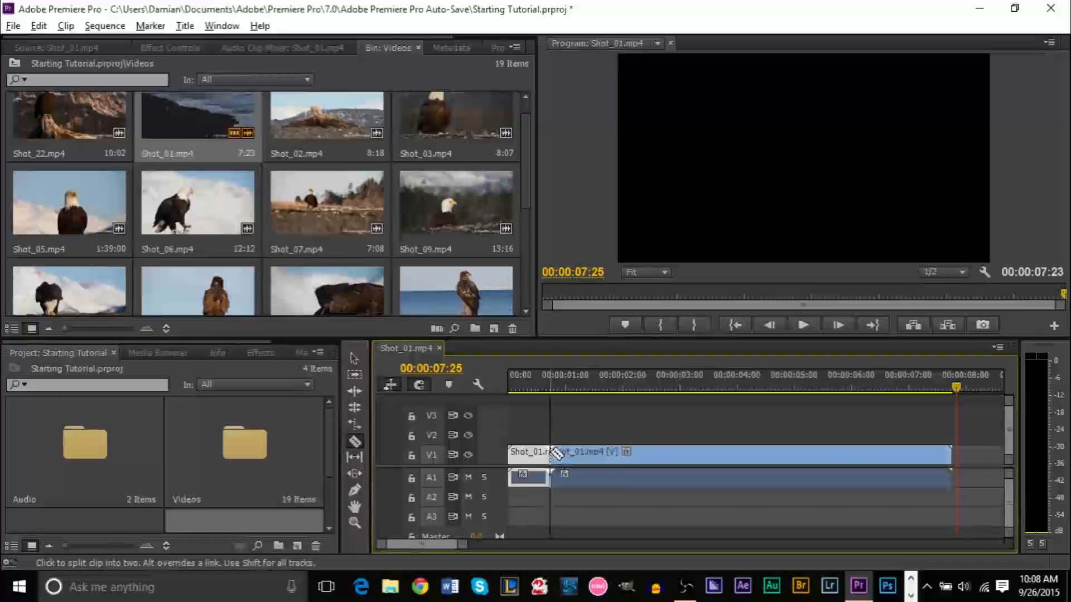
pyautogui.click(912, 453)
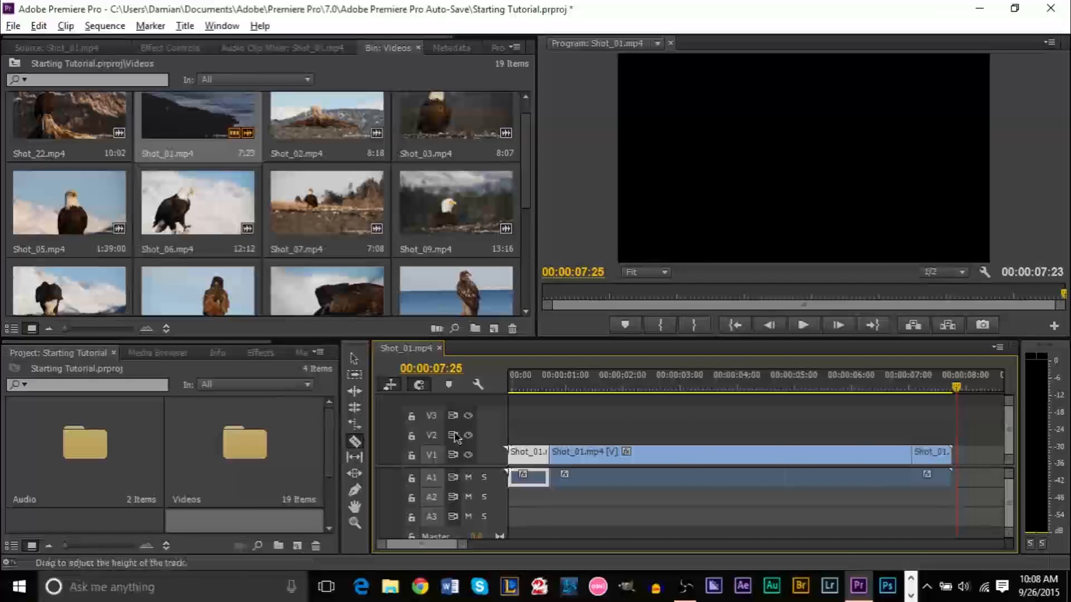
pyautogui.click(354, 359)
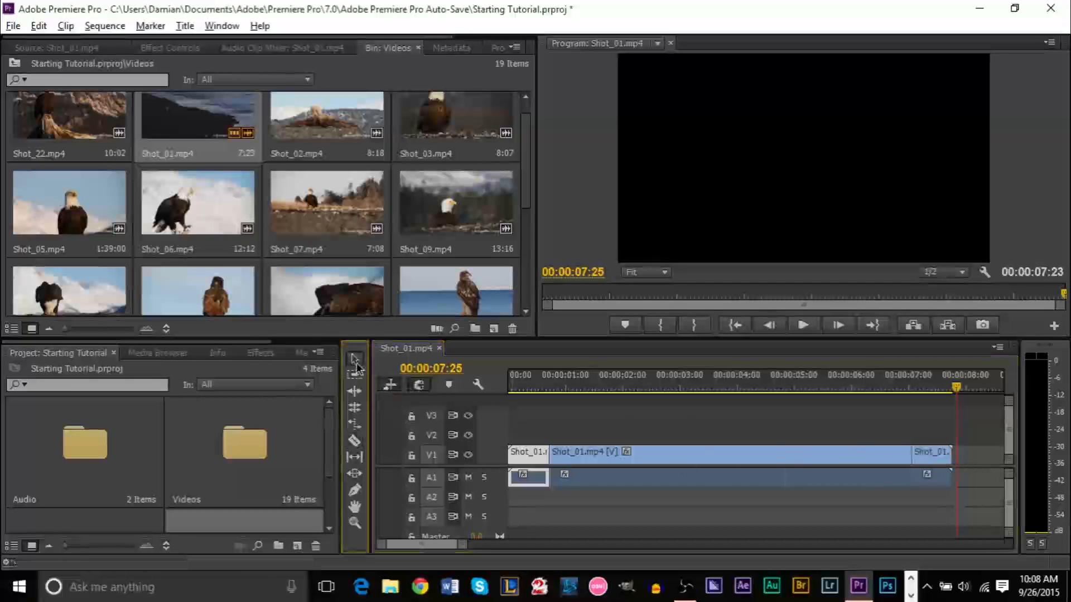
pyautogui.press('Delete')
pyautogui.click(925, 458)
pyautogui.press('Delete')
pyautogui.moveTo(753, 457); pyautogui.dragTo(704, 454)
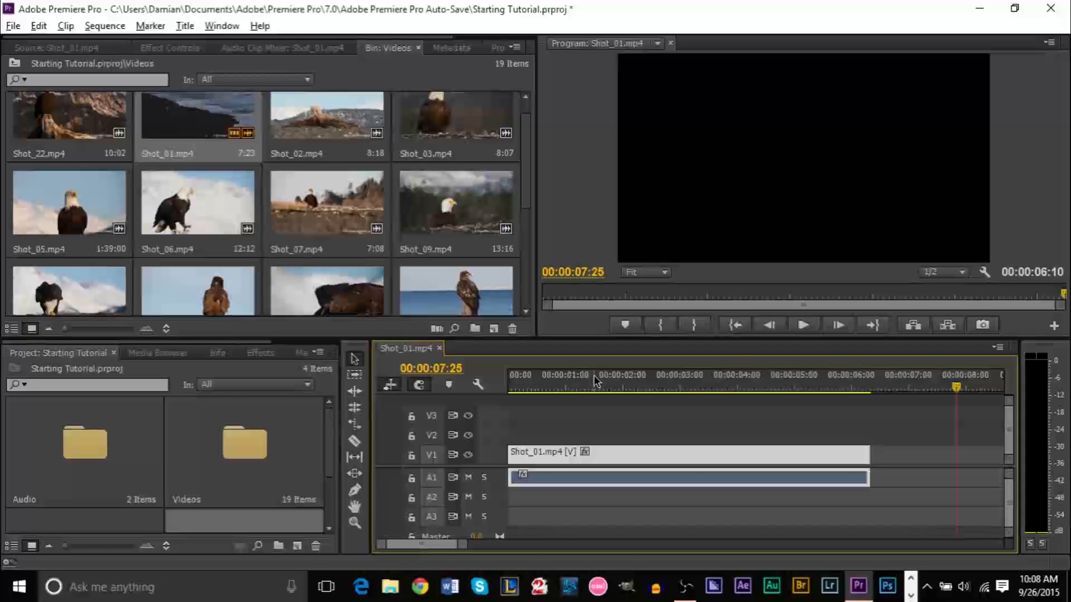
# Load Shot_01.mp4 from the Videos bin back into the Source Monitor
pyautogui.click(529, 147)
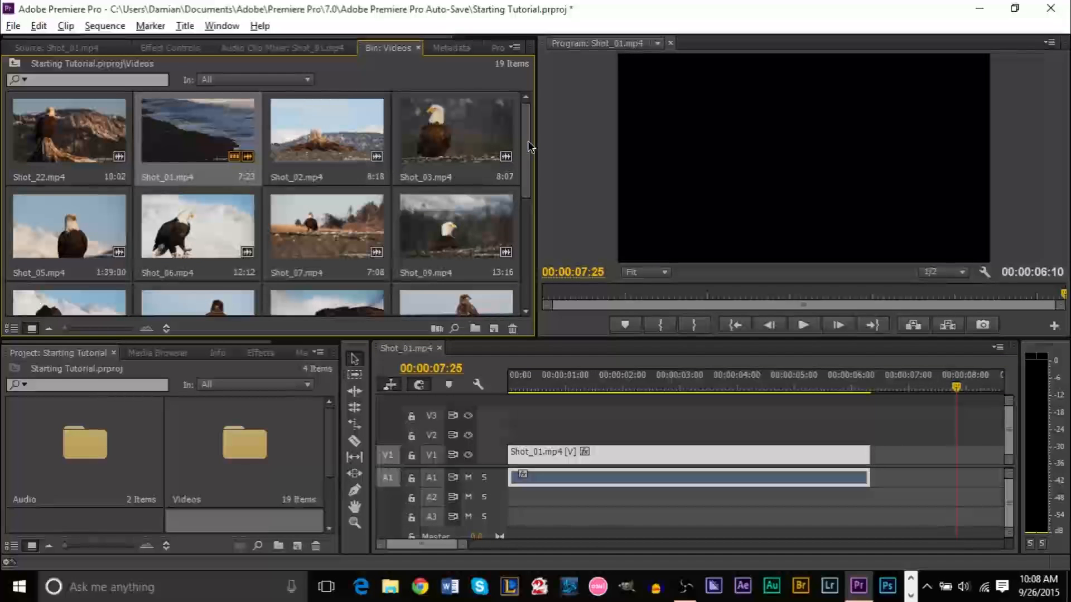
pyautogui.doubleClick(222, 153)
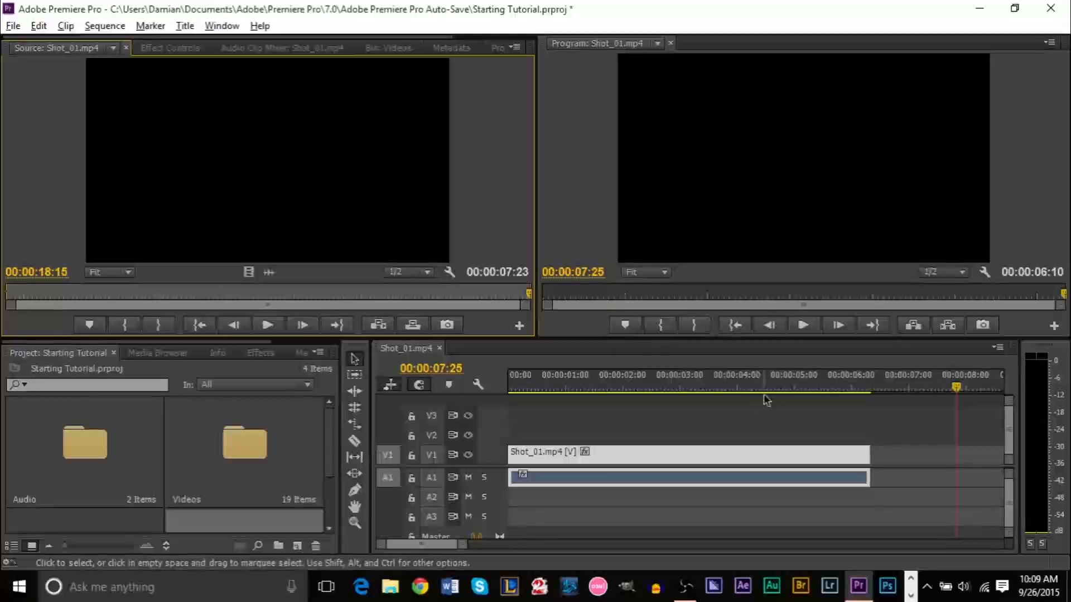
# Cycle through the top panel tabs and bring up the Videos bin's clip thumbnails
pyautogui.click(304, 48)
pyautogui.click(170, 48)
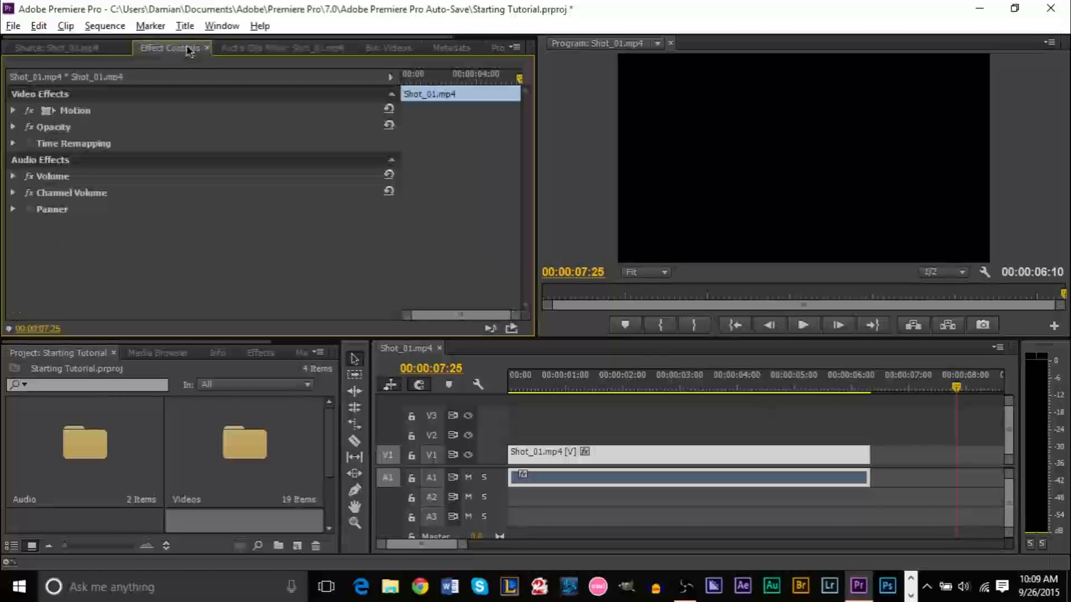
pyautogui.click(82, 48)
pyautogui.click(282, 48)
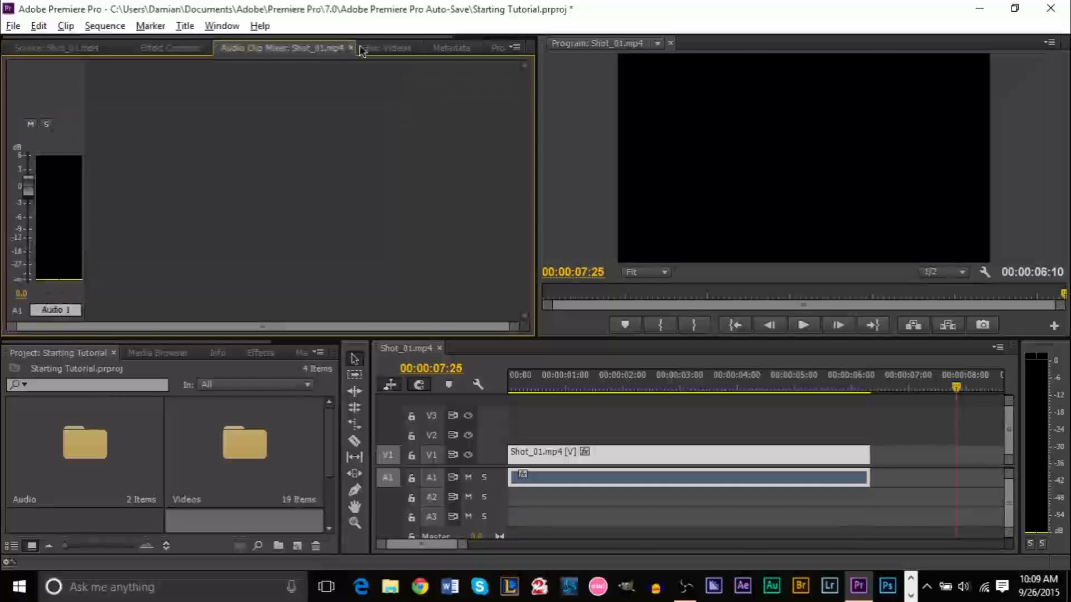
pyautogui.click(363, 49)
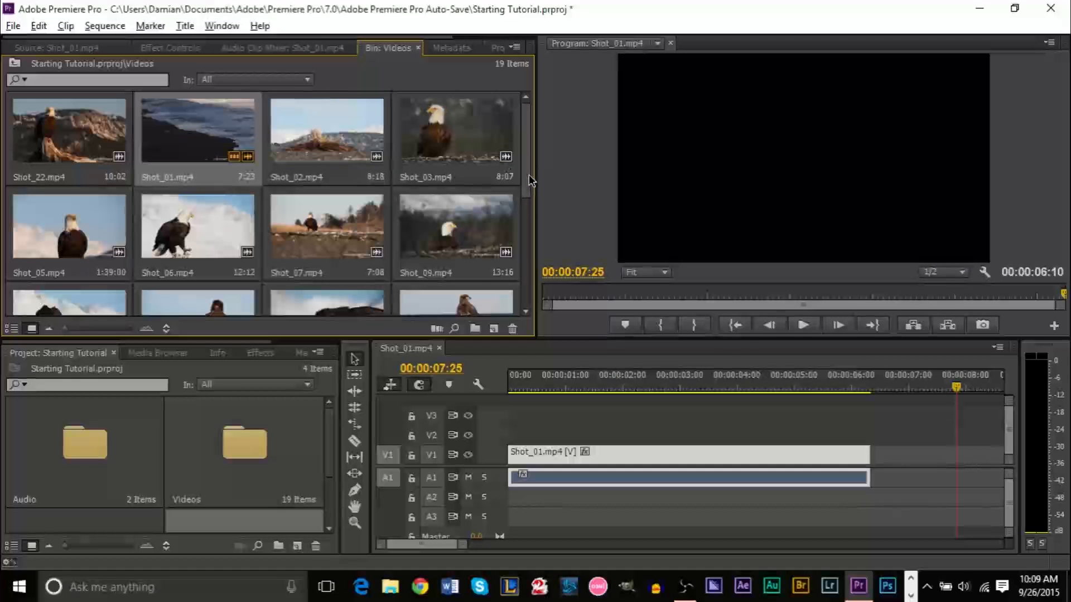
pyautogui.scroll(-5, 531, 197)
pyautogui.scroll(5, 534, 267)
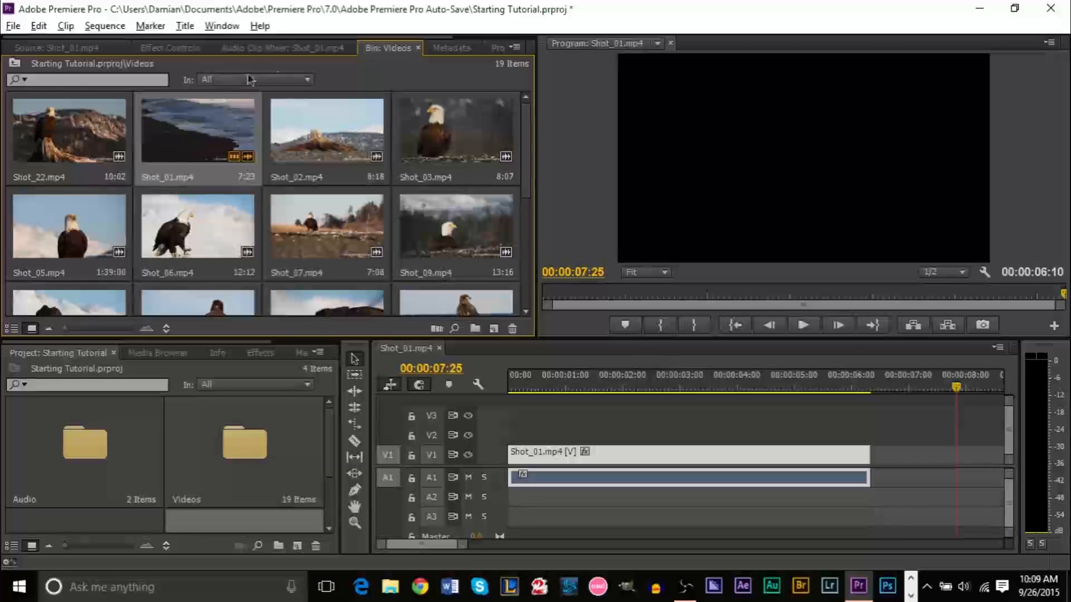
# Dock the Videos bin beside the Project tab and widen the panel to show more clips
pyautogui.moveTo(390, 52); pyautogui.dragTo(451, 49)
pyautogui.click(499, 50)
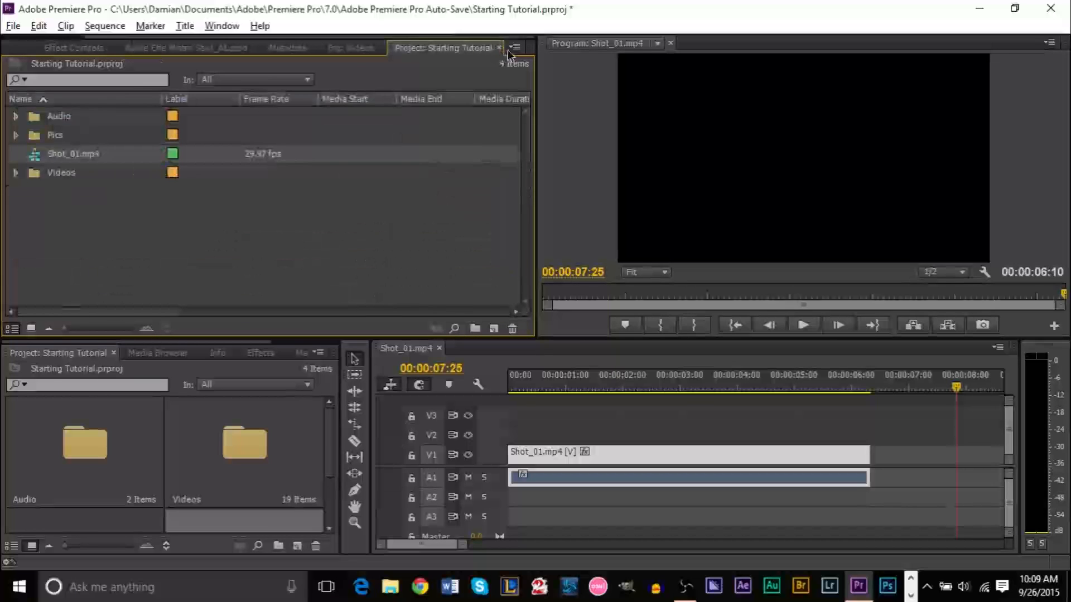
pyautogui.moveTo(536, 119); pyautogui.dragTo(687, 125)
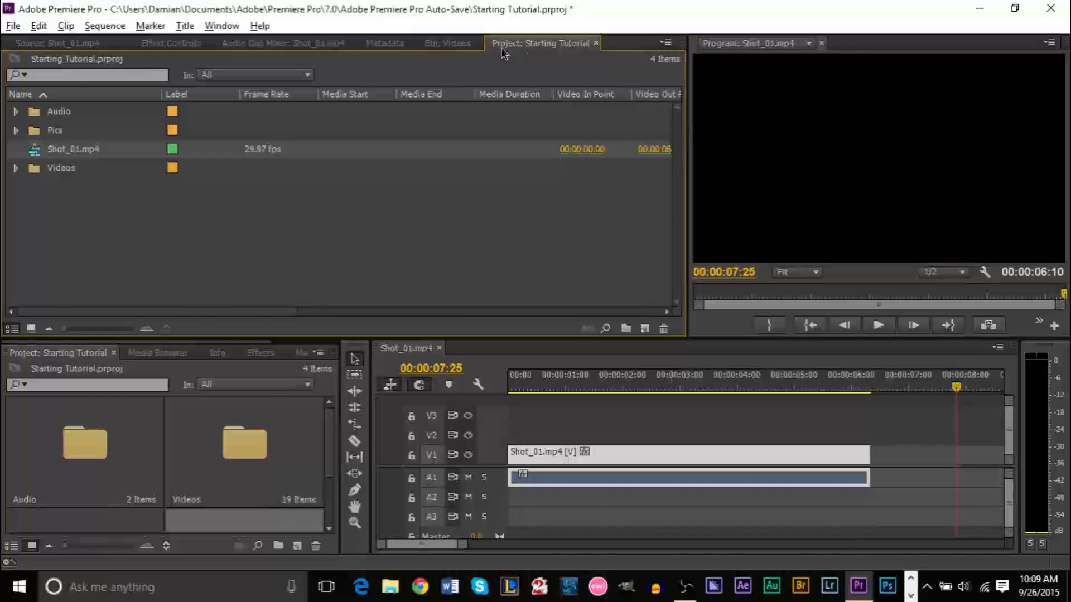
pyautogui.click(452, 44)
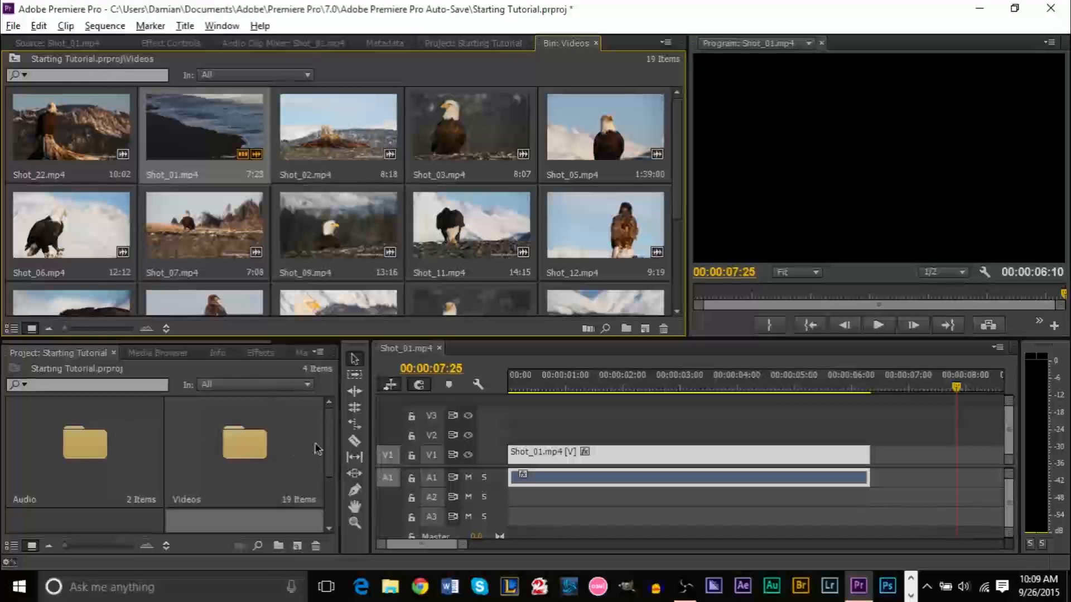
# Open the Pics folder as its own bin and dock it in the top panel group
pyautogui.scroll(-1, 329, 455)
pyautogui.scroll(-2, 333, 459)
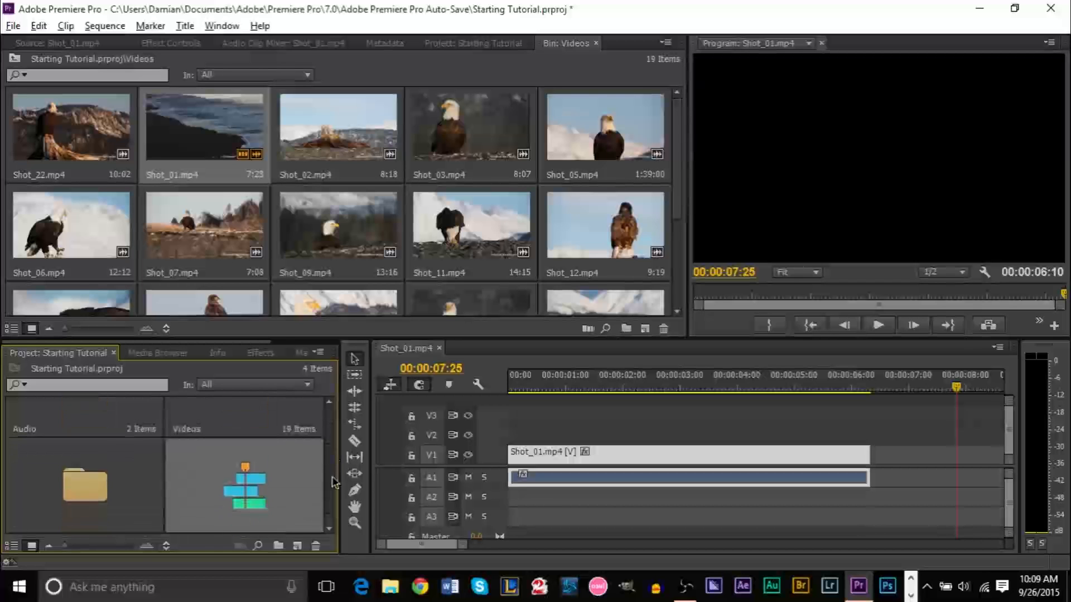
pyautogui.doubleClick(28, 485)
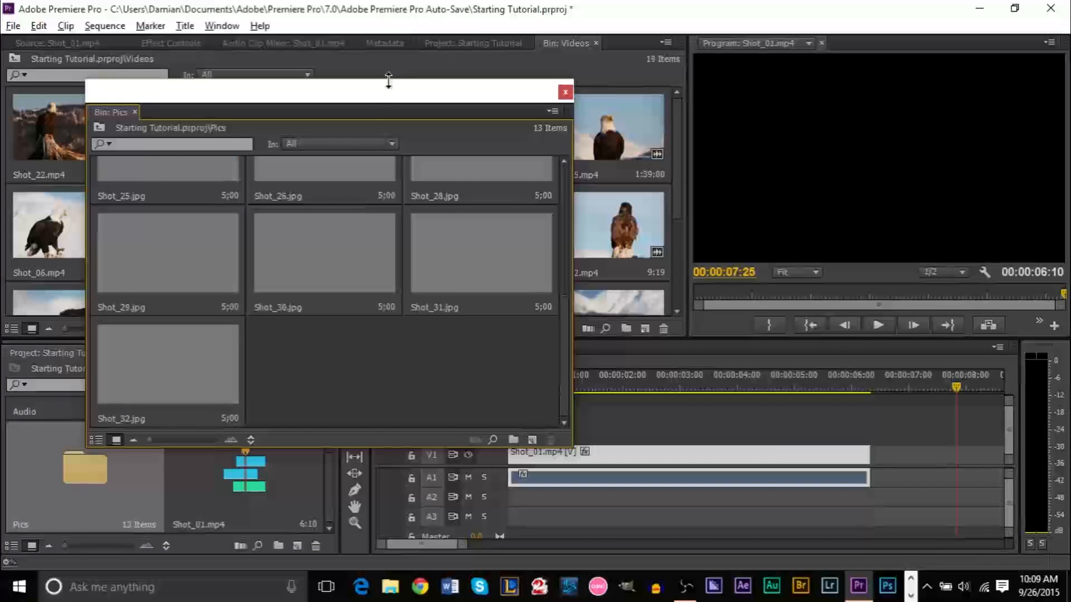
pyautogui.moveTo(116, 118); pyautogui.dragTo(637, 46)
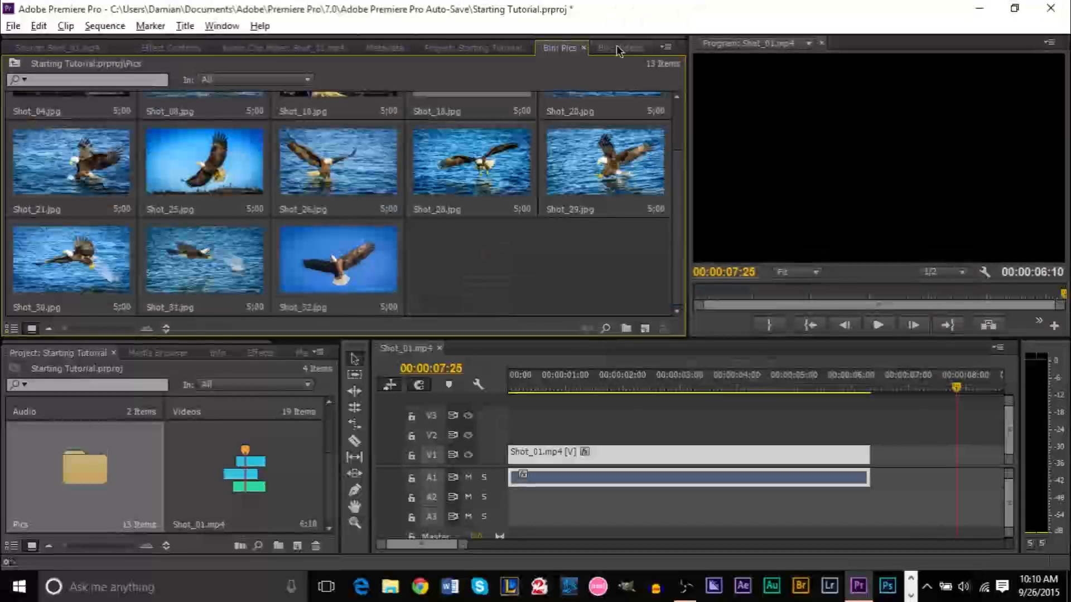
# Show the Pics bin's 13 eagle stills and park the playhead at 00:00:02:20
pyautogui.click(620, 48)
pyautogui.click(559, 48)
pyautogui.click(615, 49)
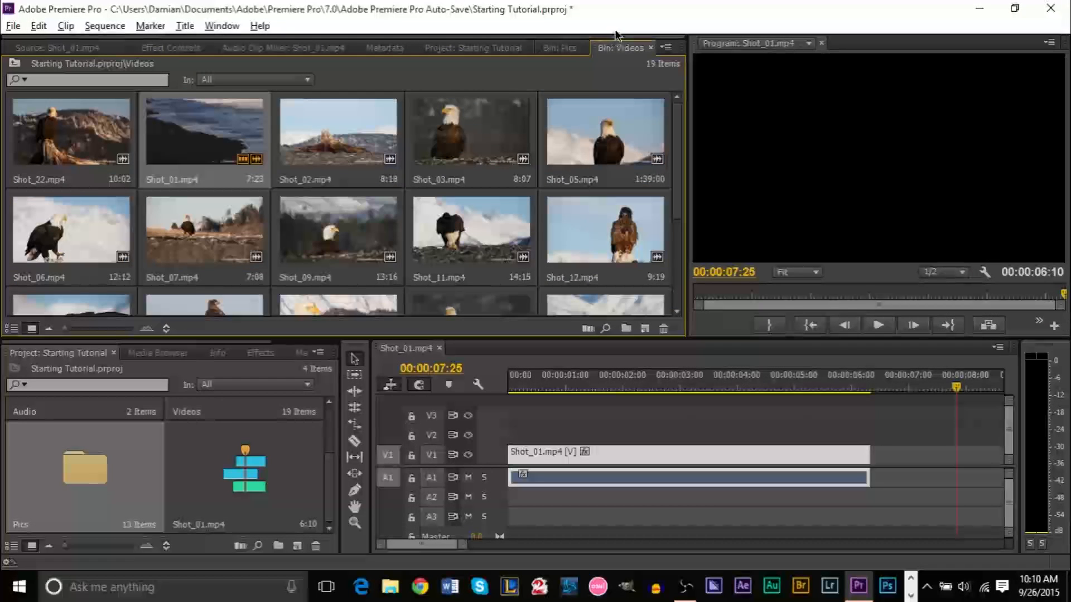
pyautogui.click(574, 48)
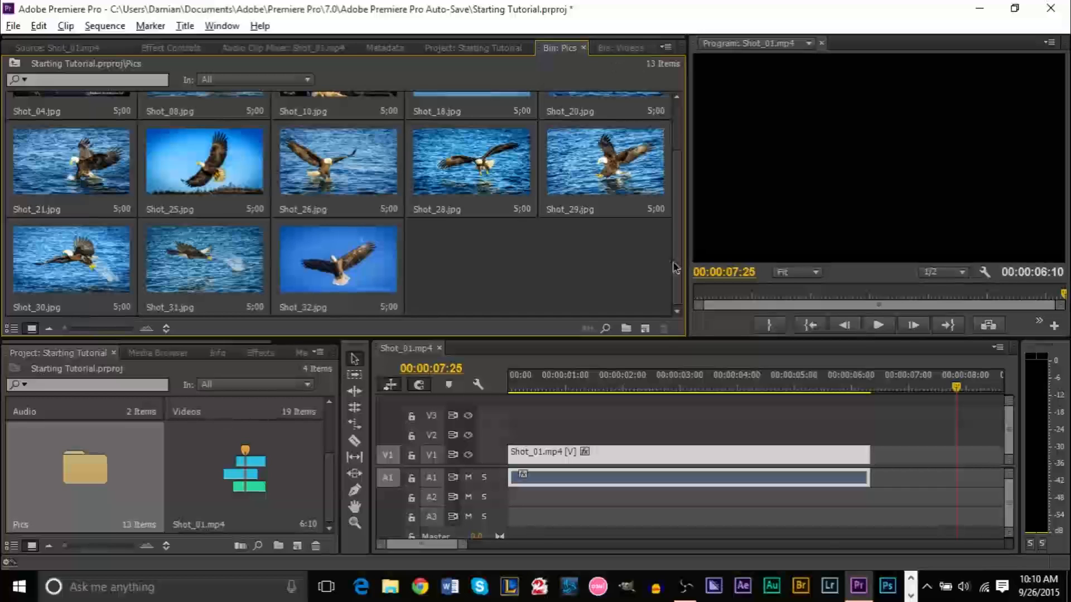
pyautogui.scroll(2, 676, 234)
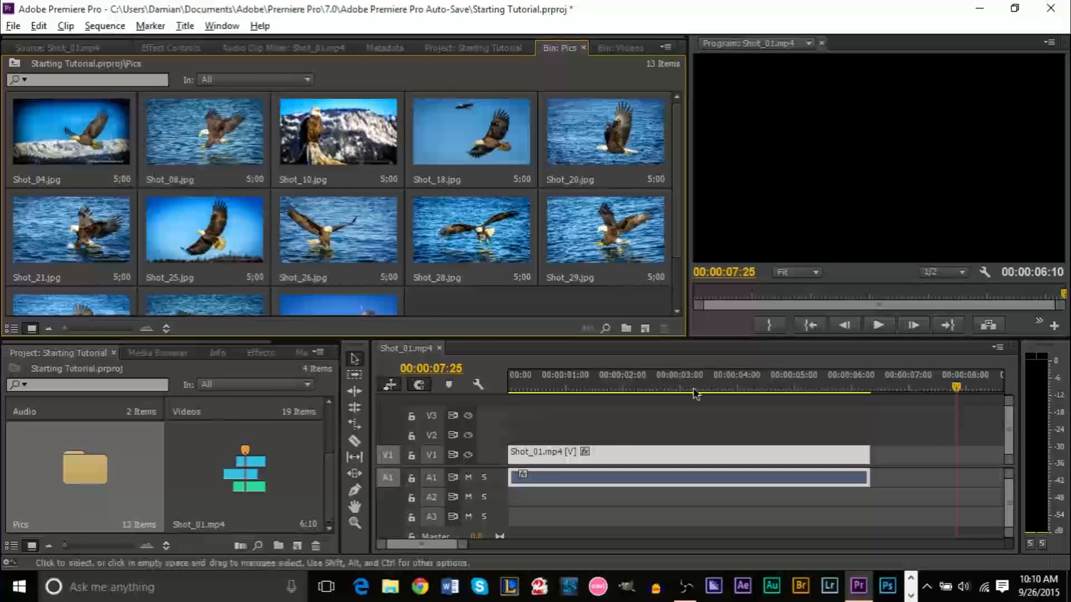
pyautogui.click(661, 390)
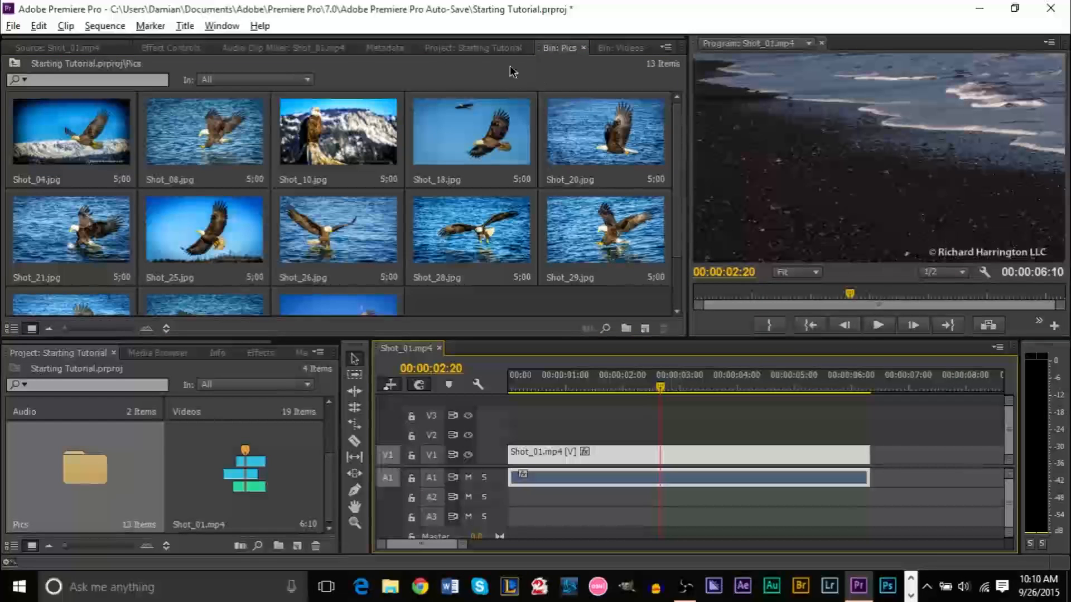
# Drag Shot_22 from the Videos bin onto V1 after Shot_01, then zoom out and scrub through it
pyautogui.click(473, 48)
pyautogui.click(560, 48)
pyautogui.click(633, 50)
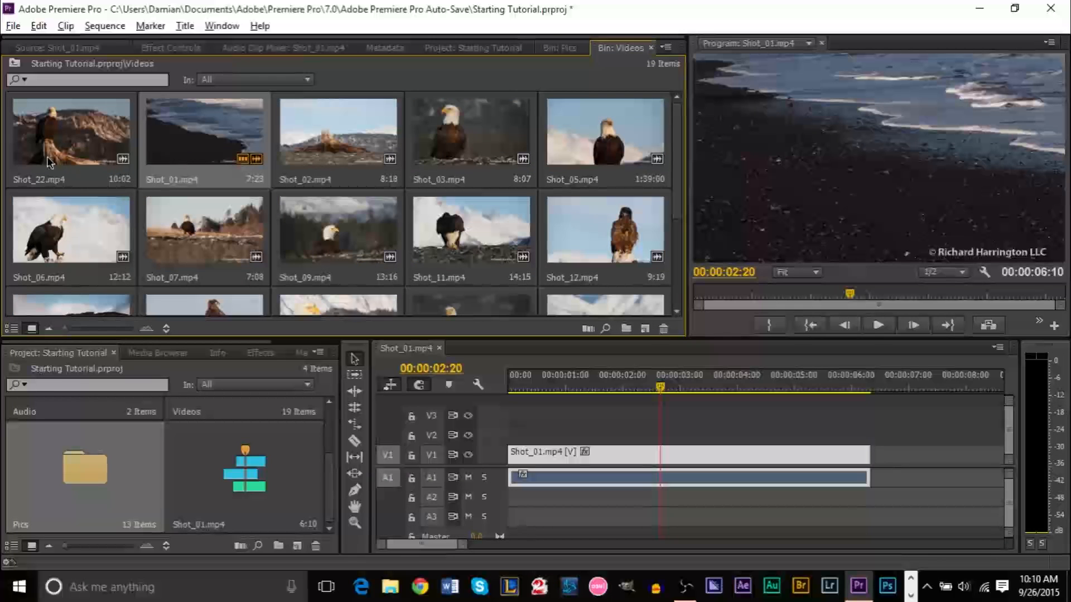
pyautogui.moveTo(64, 142); pyautogui.dragTo(870, 452)
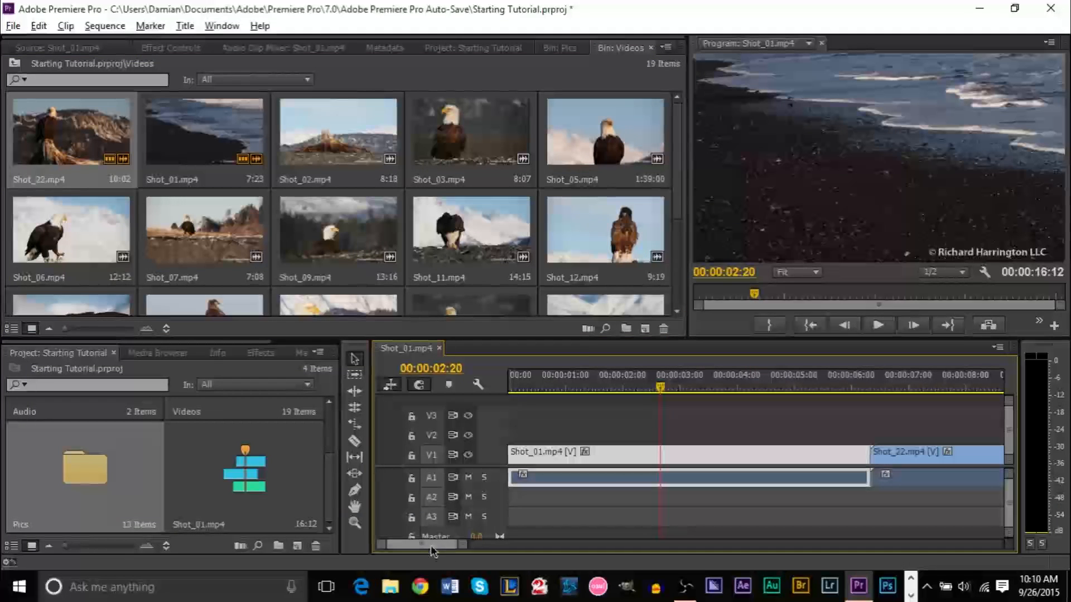
pyautogui.moveTo(461, 551); pyautogui.dragTo(509, 550)
pyautogui.click(660, 385)
pyautogui.moveTo(661, 385); pyautogui.dragTo(700, 385)
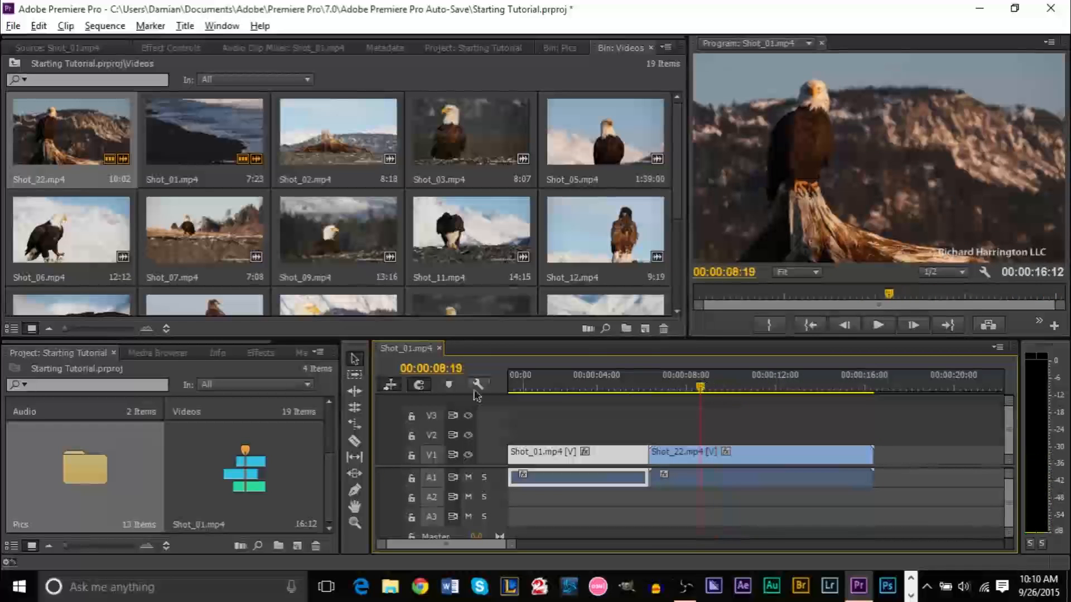
# Razor-cut Shot_22 at 00:00:08:19 and 00:00:15:03
pyautogui.click(356, 442)
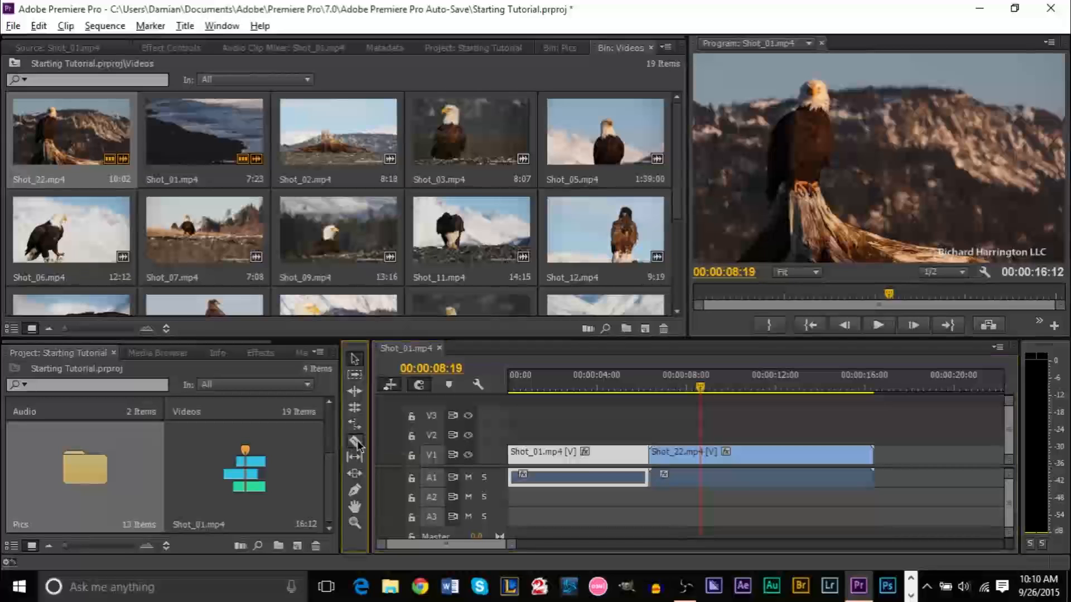
pyautogui.click(701, 458)
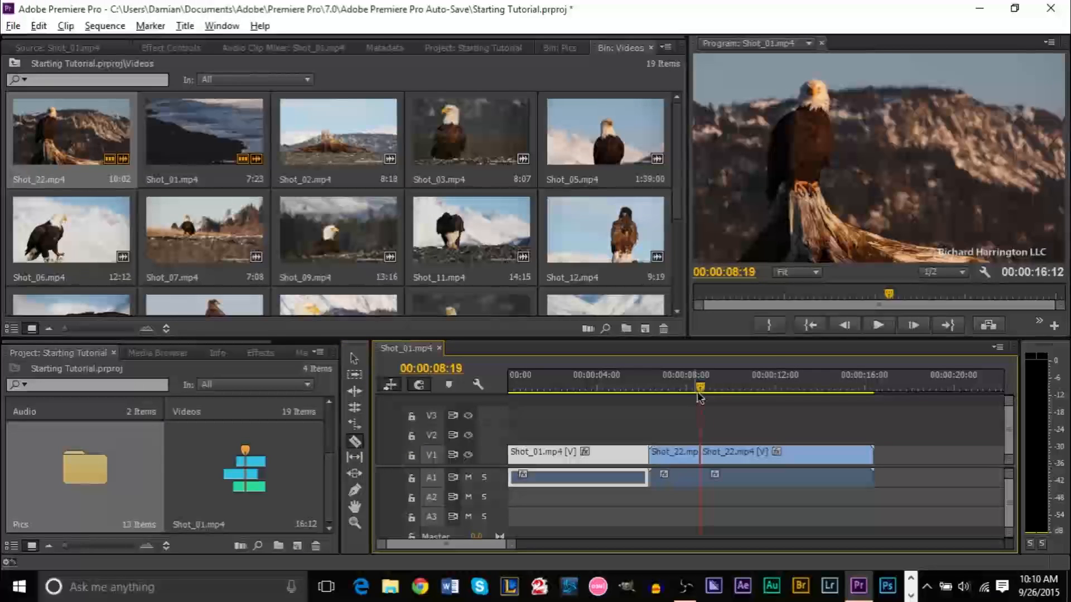
pyautogui.moveTo(704, 391); pyautogui.dragTo(849, 396)
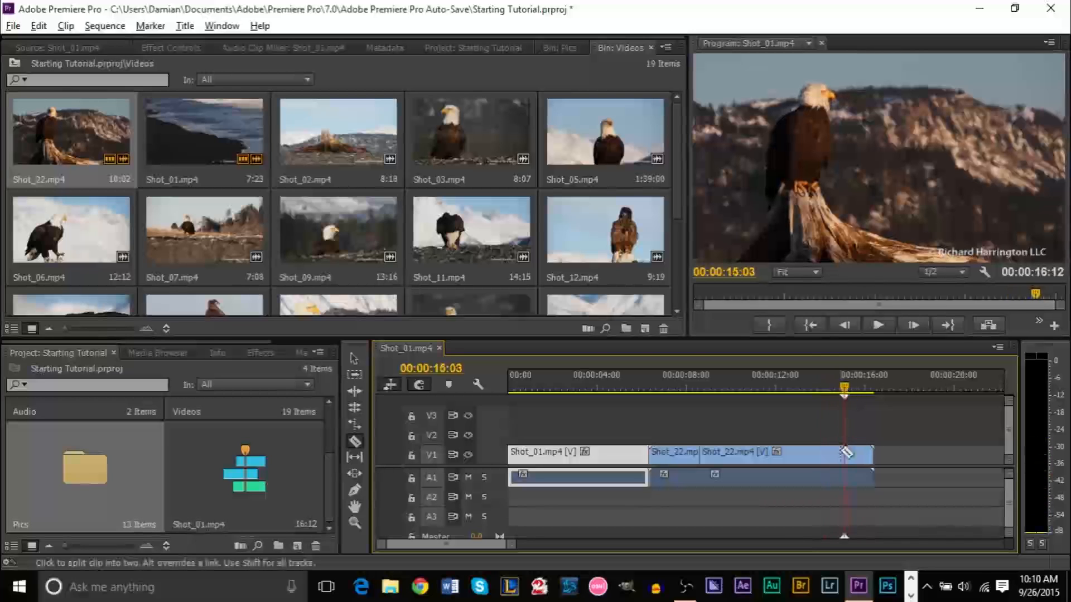
pyautogui.click(844, 453)
# Delete the outer Shot_22 pieces and slide the middle piece left against Shot_01
pyautogui.press('v')
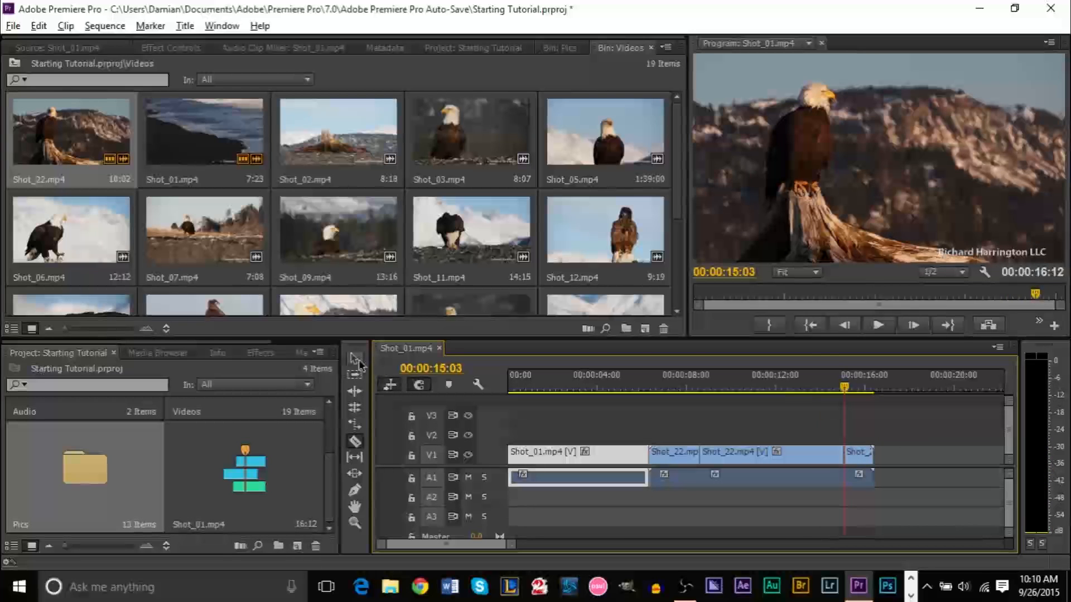
pyautogui.click(678, 456)
pyautogui.press('Delete')
pyautogui.click(811, 461)
pyautogui.press('Delete')
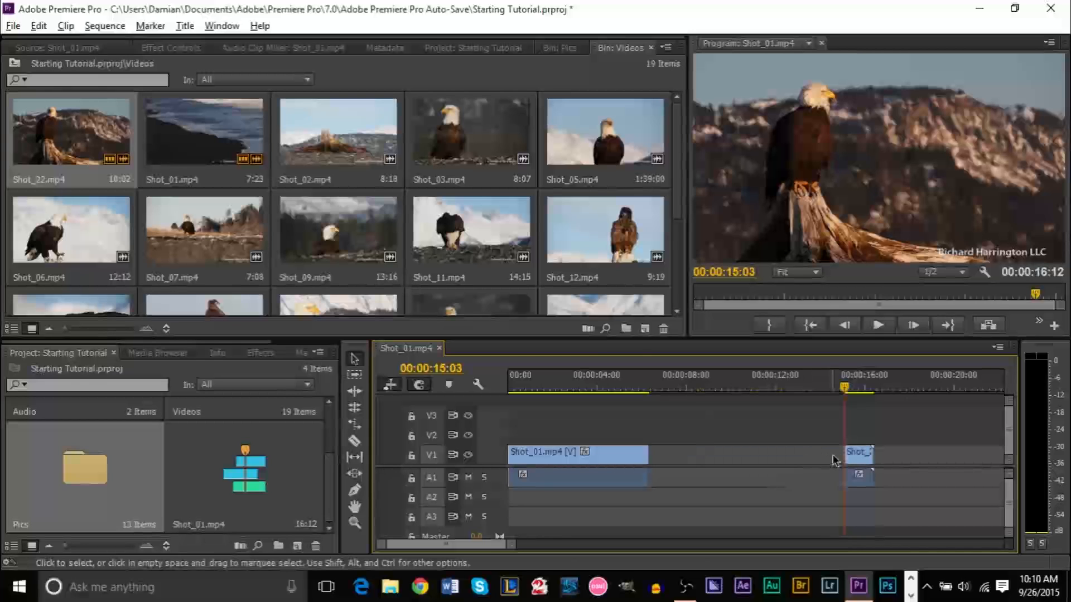
pyautogui.hotkey('ctrl', 'z')
pyautogui.click(861, 456)
pyautogui.press('Delete')
pyautogui.click(776, 454)
pyautogui.moveTo(736, 463); pyautogui.dragTo(694, 463)
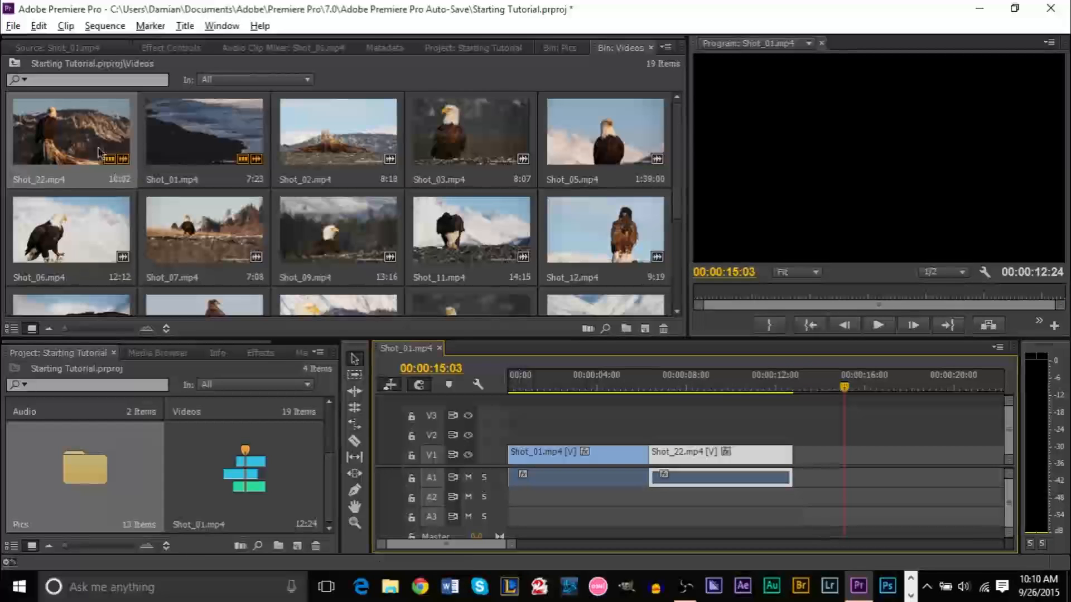
# In the Source Monitor, mark Shot_22 from 00:00:04:00 to 00:00:10:18
pyautogui.doubleClick(68, 153)
pyautogui.moveTo(310, 294); pyautogui.dragTo(558, 302)
pyautogui.press('i')
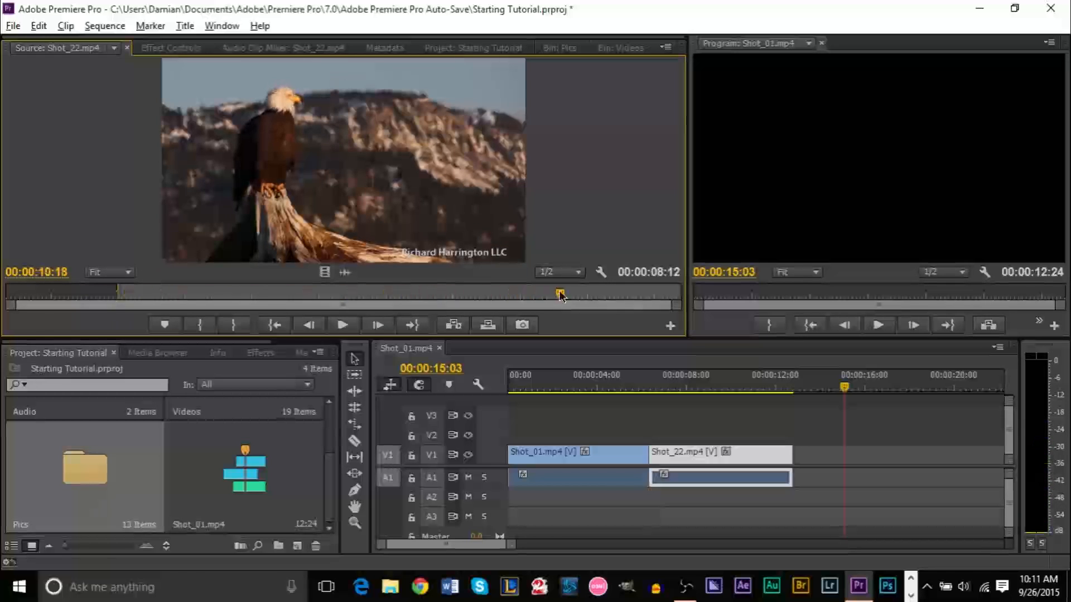
pyautogui.press('o')
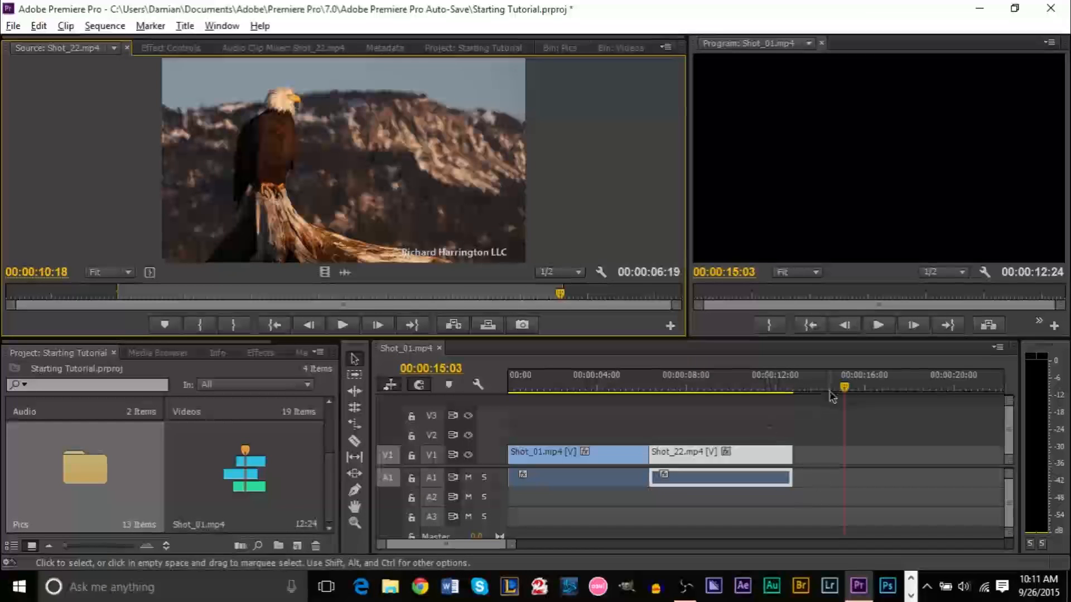
# Park the sequence playhead at 00:00:13:21 and overwrite the marked section onto V1
pyautogui.click(396, 483)
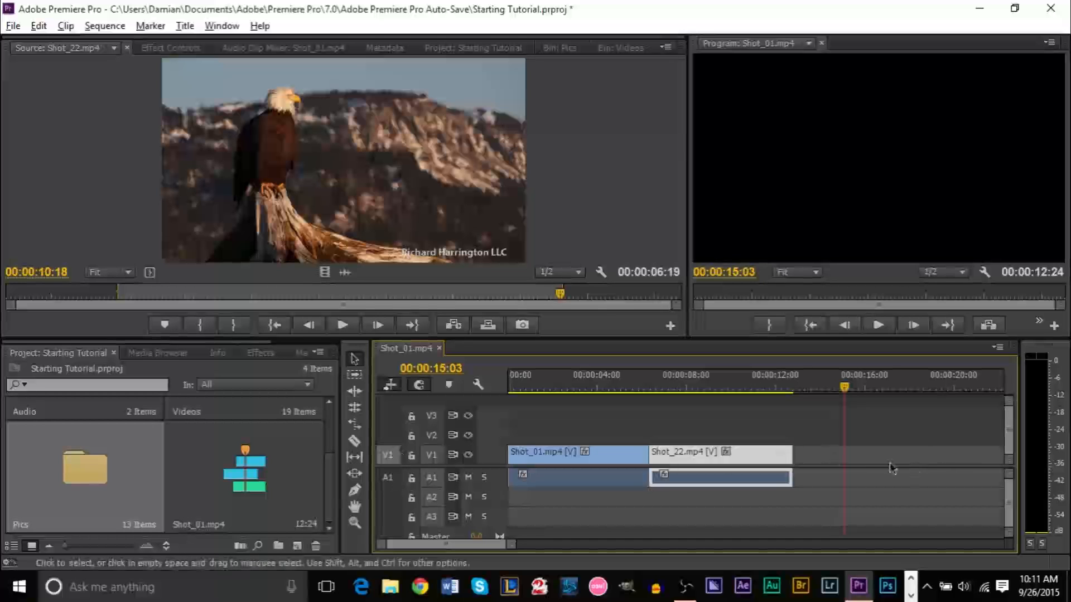
pyautogui.click(836, 460)
pyautogui.moveTo(844, 392); pyautogui.dragTo(815, 391)
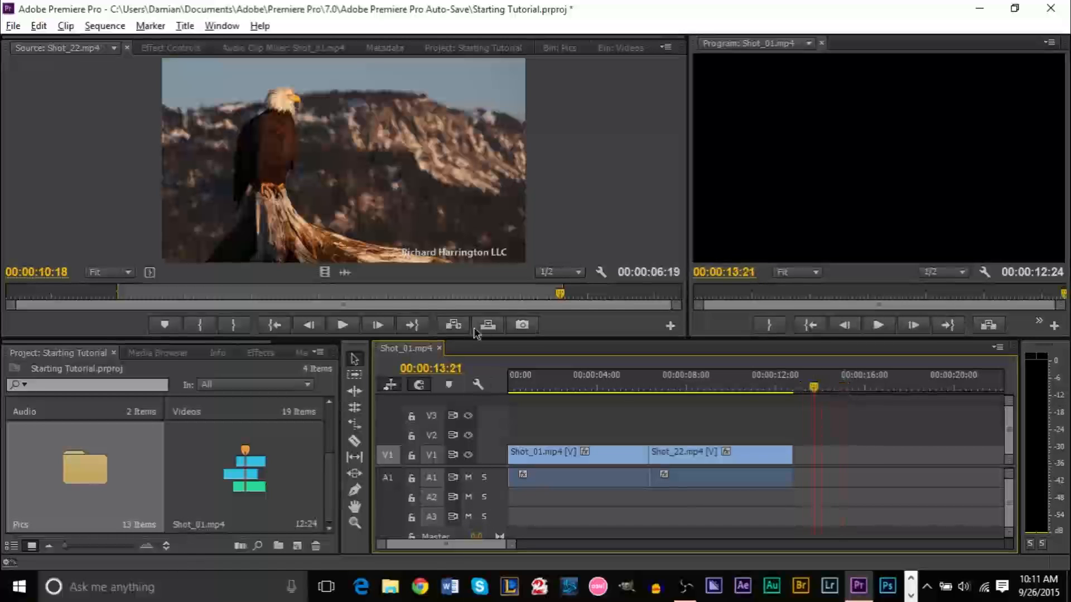
pyautogui.click(497, 330)
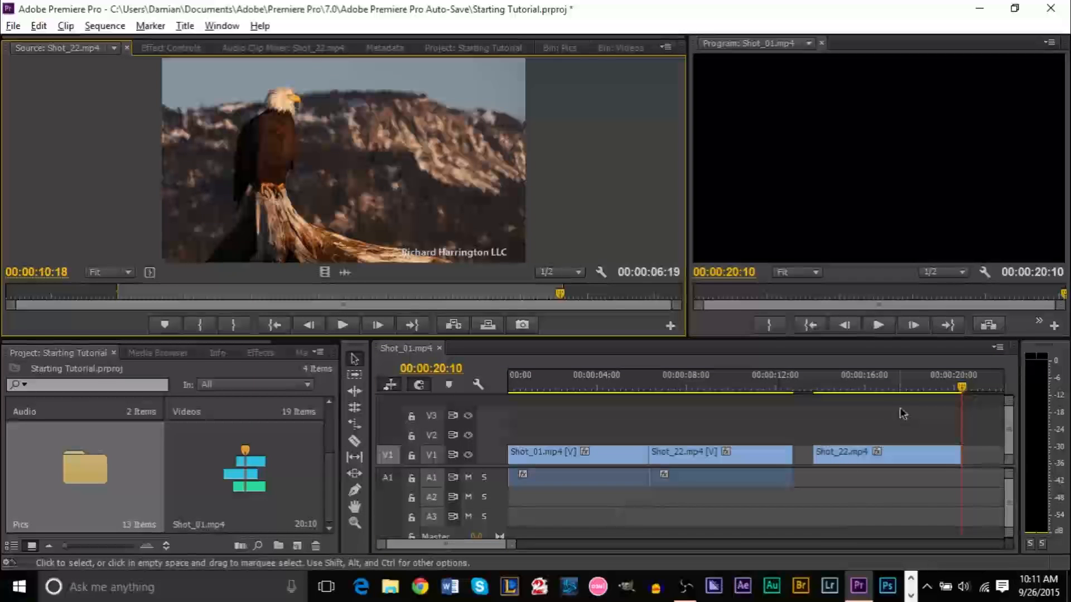
# Slide the second Shot_22 clip left to meet the first, then patch source video to V3
pyautogui.moveTo(841, 461); pyautogui.dragTo(821, 461)
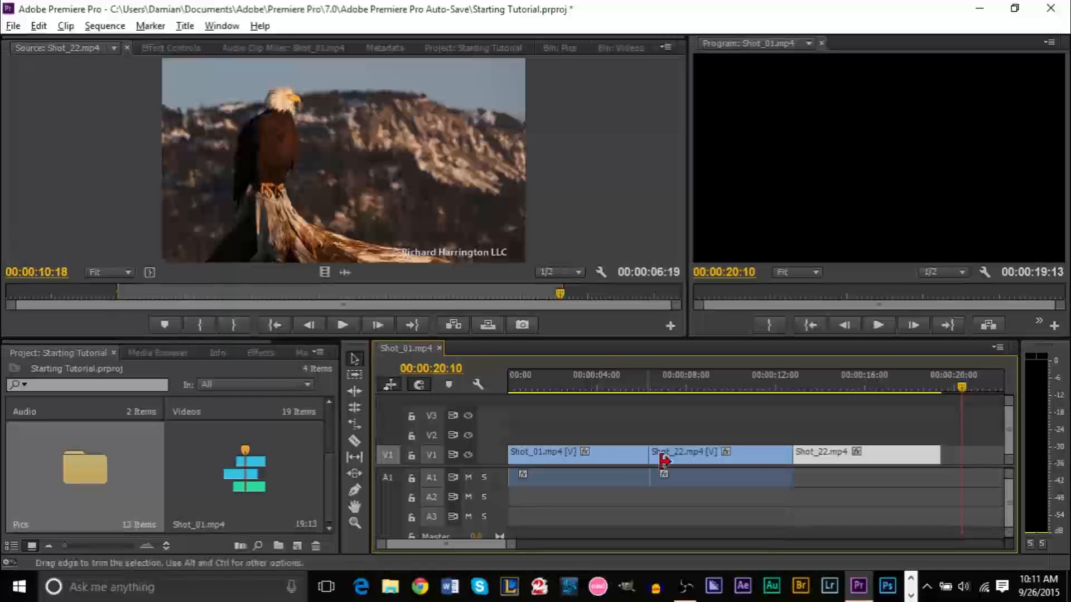
pyautogui.click(978, 459)
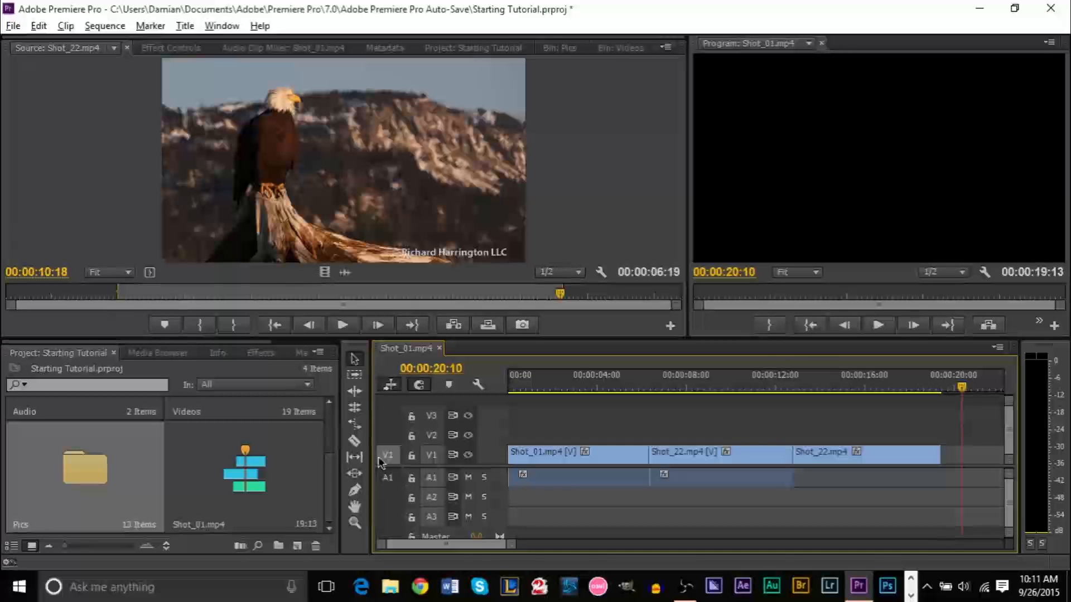
pyautogui.moveTo(385, 453); pyautogui.dragTo(390, 419)
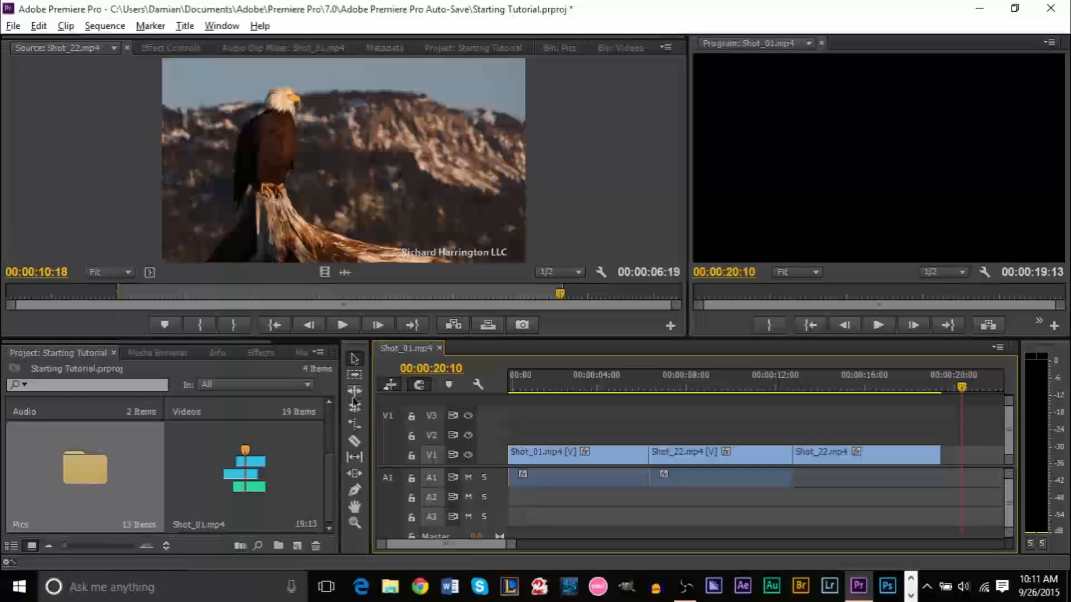
# Patch source video back to V1 and show the Videos bin's 19 clip thumbnails instead of the Source Monitor
pyautogui.click(390, 455)
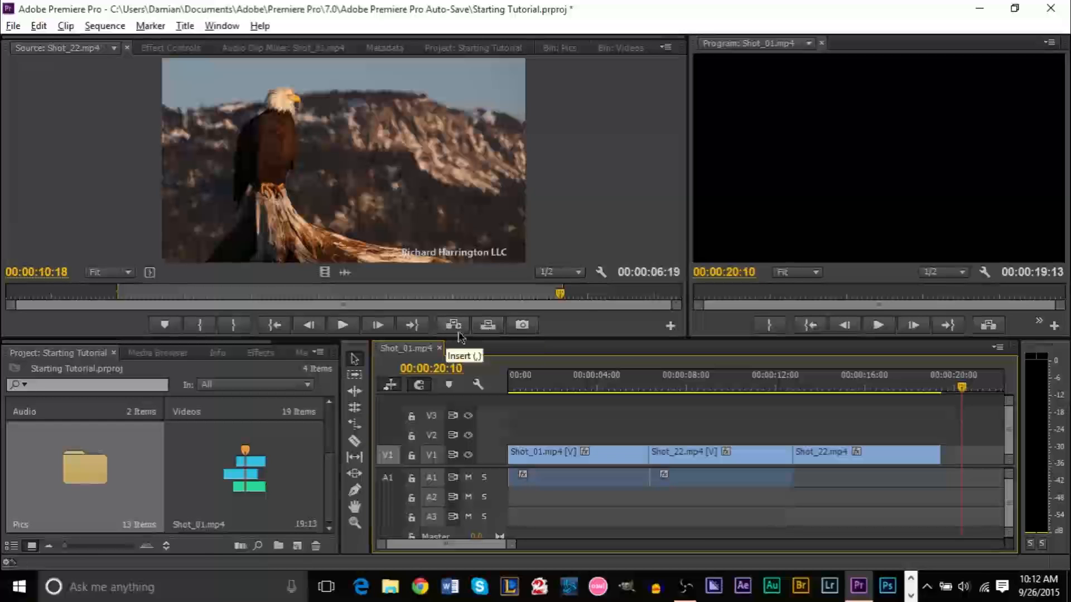
pyautogui.click(899, 464)
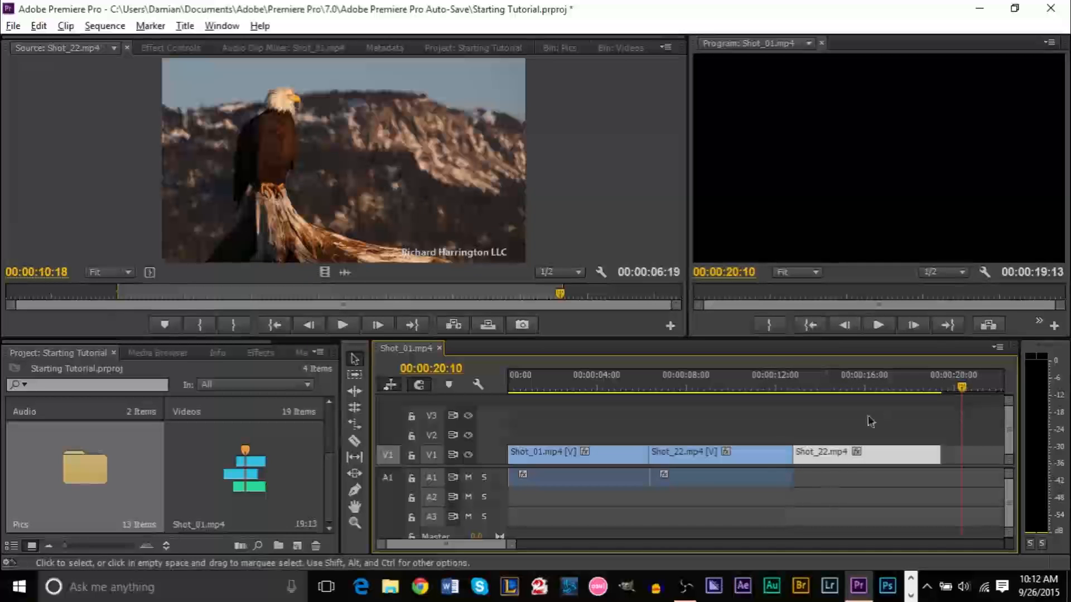
pyautogui.click(621, 47)
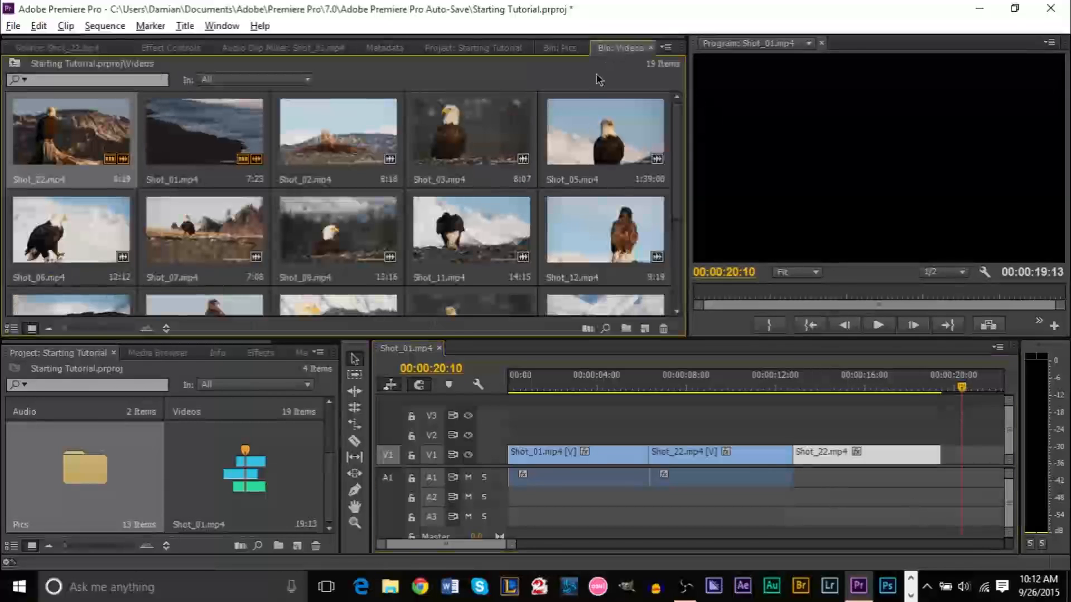
pyautogui.scroll(-2, 679, 179)
pyautogui.scroll(2, 679, 173)
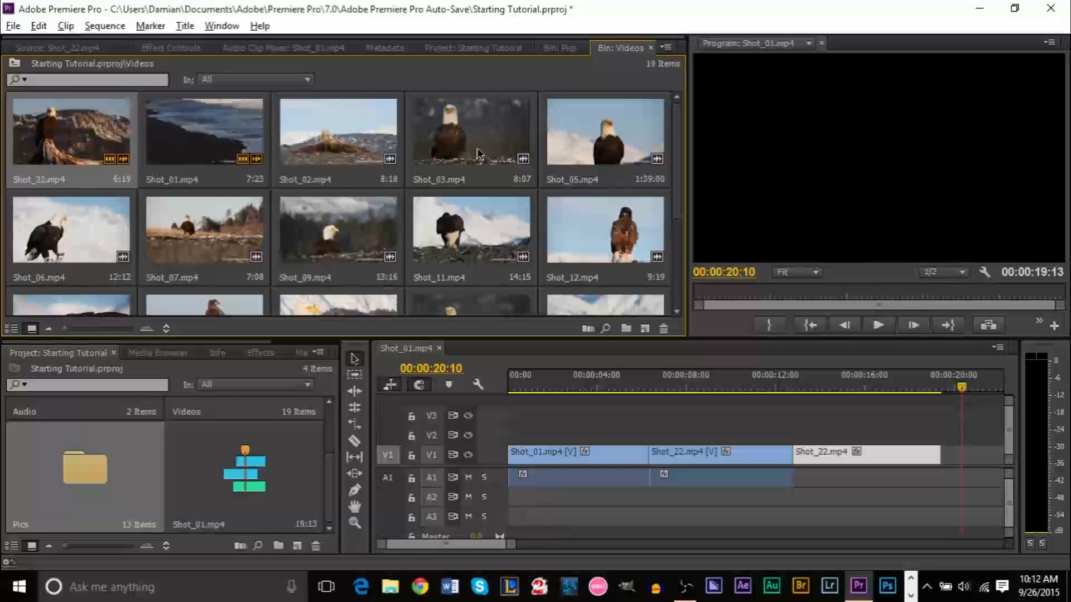
pyautogui.click(759, 385)
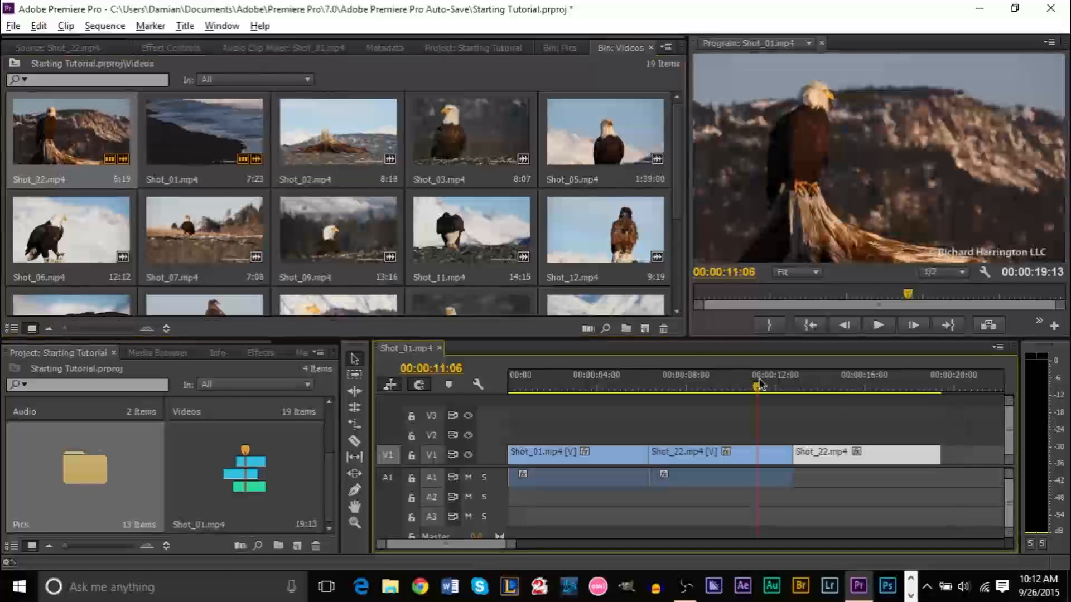
pyautogui.press('Down')
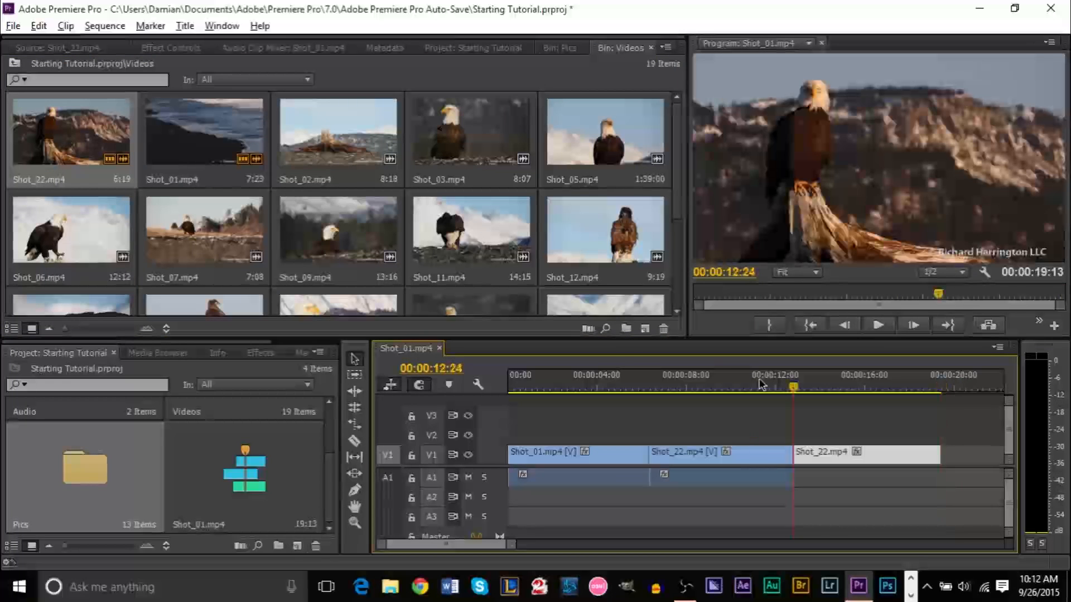
pyautogui.press('Up')
pyautogui.press('Up')
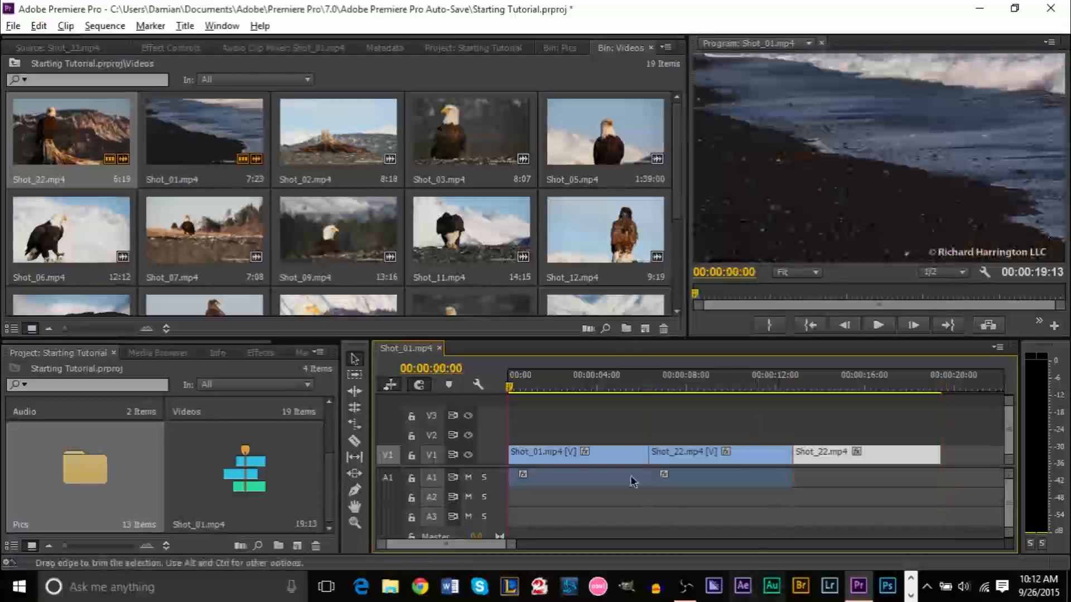
pyautogui.click(560, 460)
pyautogui.click(691, 460)
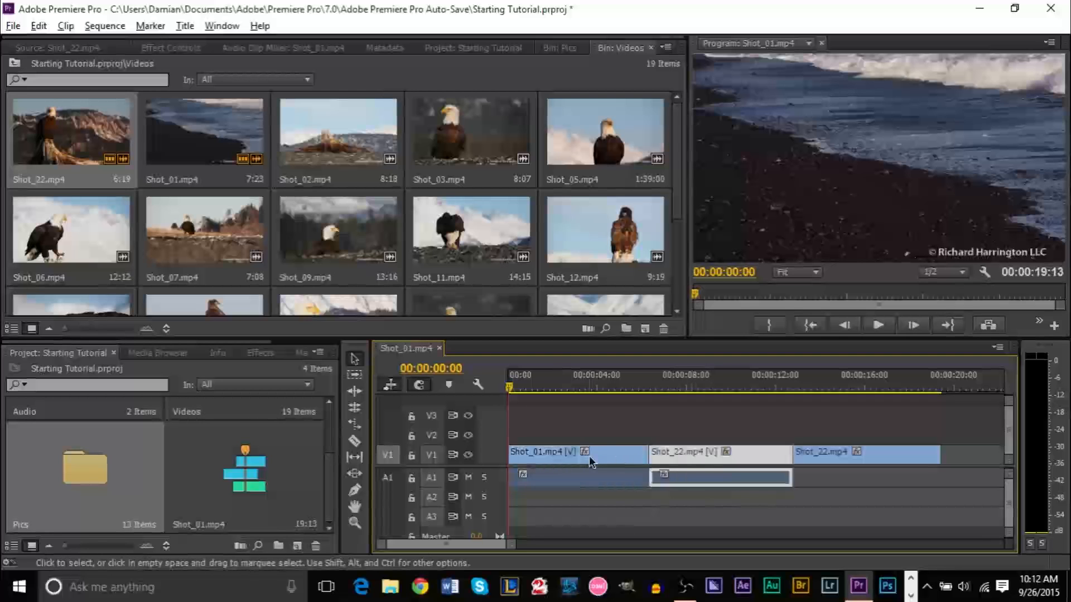
pyautogui.click(647, 389)
pyautogui.moveTo(652, 390)
pyautogui.mouseDown()
pyautogui.moveTo(668, 397)
pyautogui.moveTo(651, 399)
pyautogui.mouseUp()
pyautogui.moveTo(798, 391); pyautogui.dragTo(793, 390)
pyautogui.press('Up')
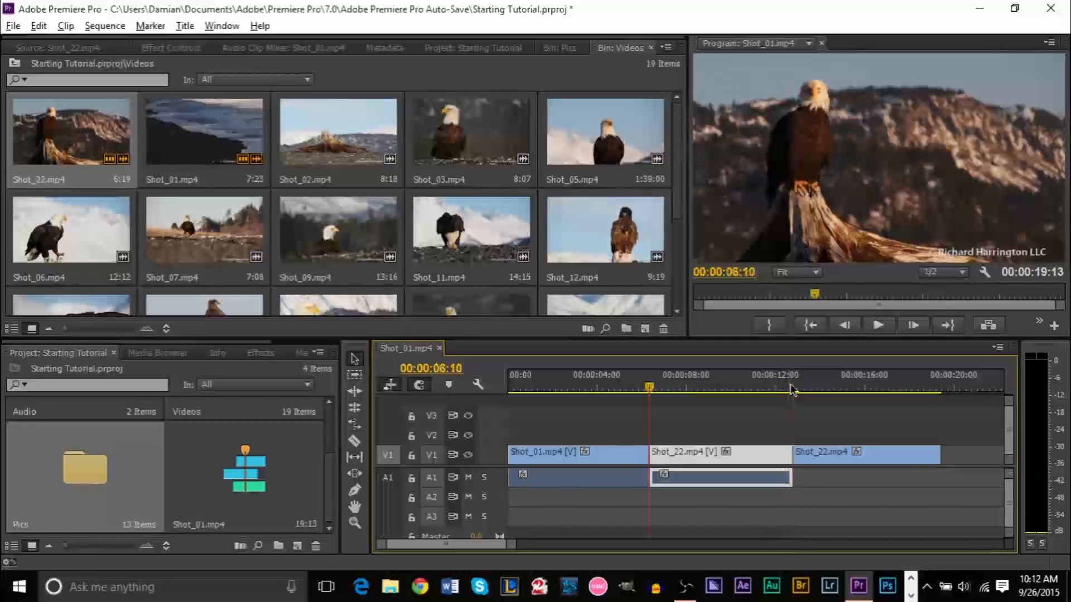
pyautogui.press('Down')
pyautogui.press('Up')
pyautogui.press('Down')
pyautogui.press('Up')
pyautogui.press('Down')
pyautogui.press('Up')
pyautogui.press('Up')
pyautogui.press('Down')
pyautogui.press('Down')
pyautogui.press('Down')
pyautogui.press('Up')
pyautogui.press('Up')
pyautogui.press('Up')
pyautogui.press('Down')
pyautogui.press('Up')
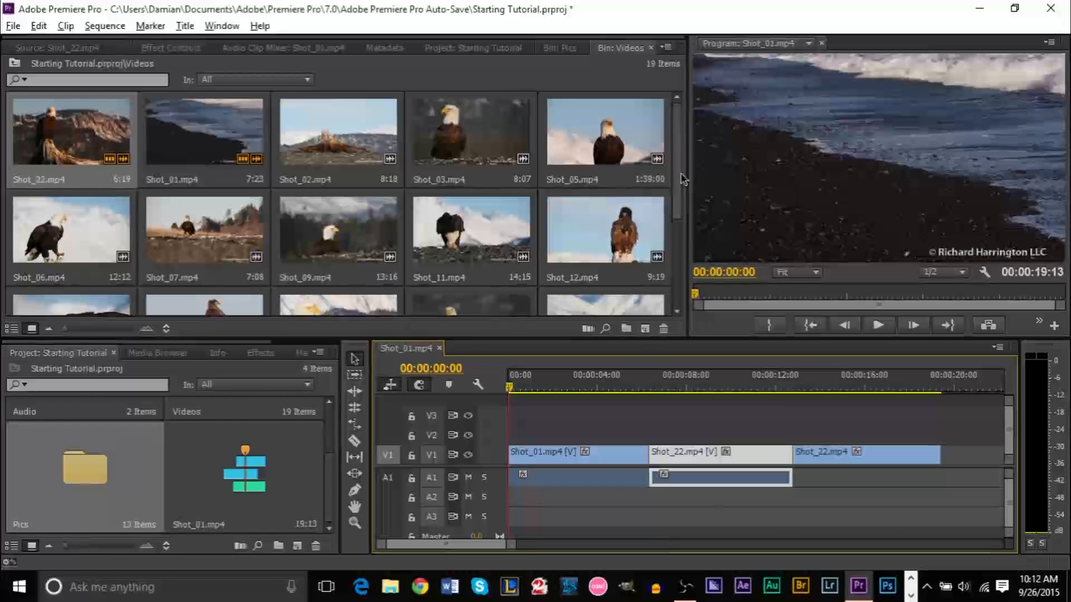
# Scrub through the sequence and jump the playhead to its end at 00:00:19:13
pyautogui.scroll(-3, 681, 189)
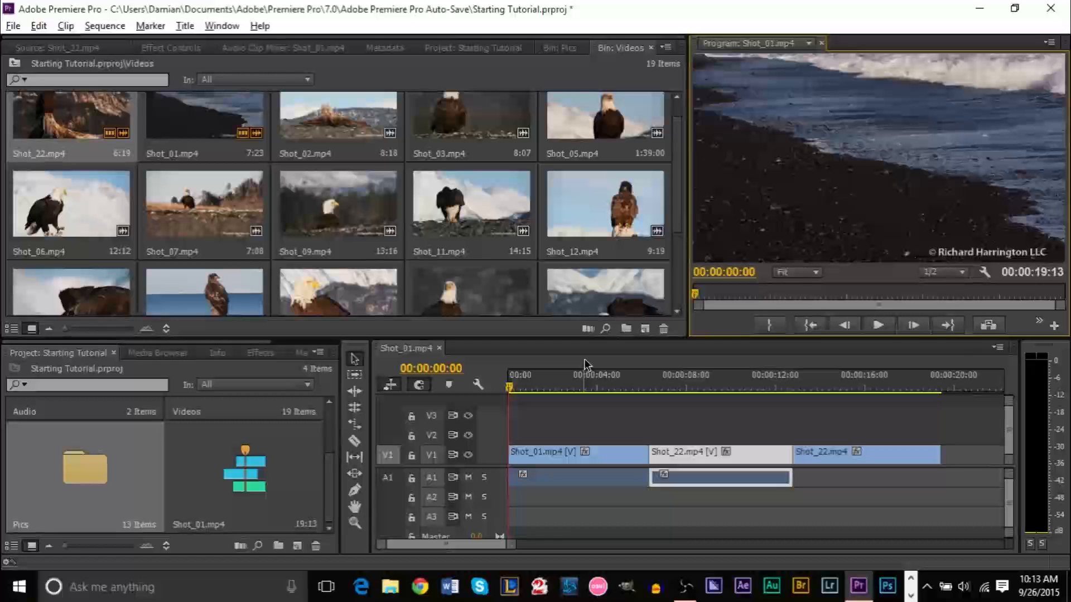
pyautogui.click(682, 212)
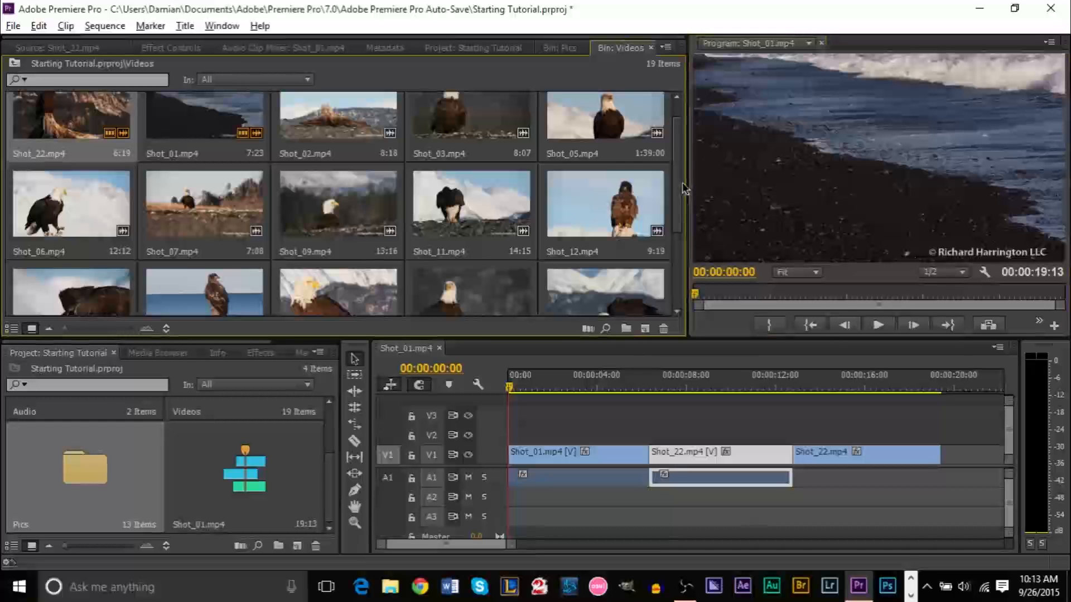
pyautogui.scroll(2, 680, 203)
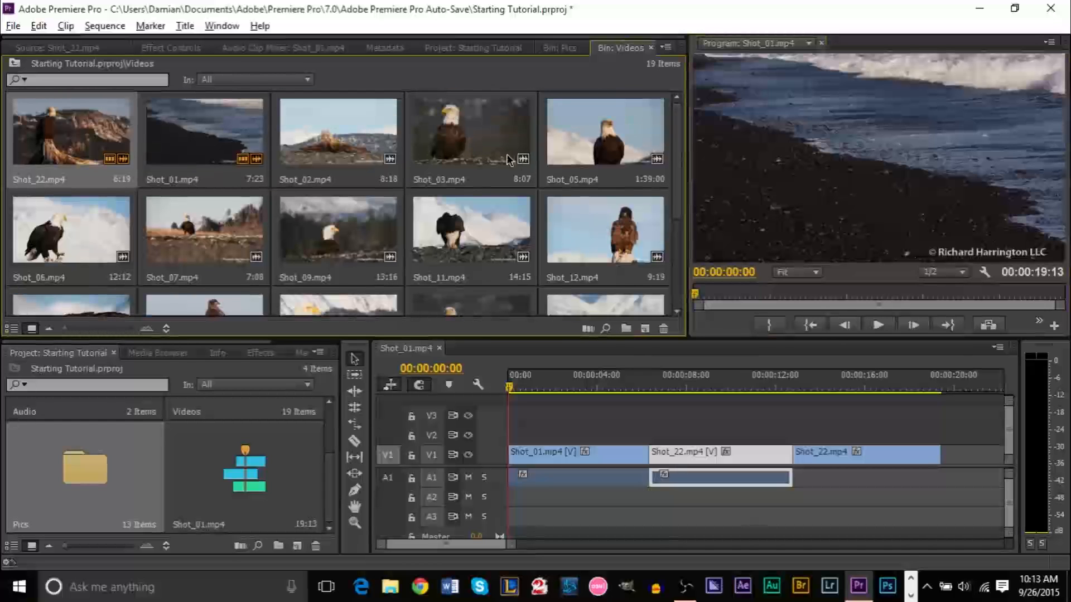
pyautogui.click(537, 387)
pyautogui.moveTo(539, 386); pyautogui.dragTo(793, 386)
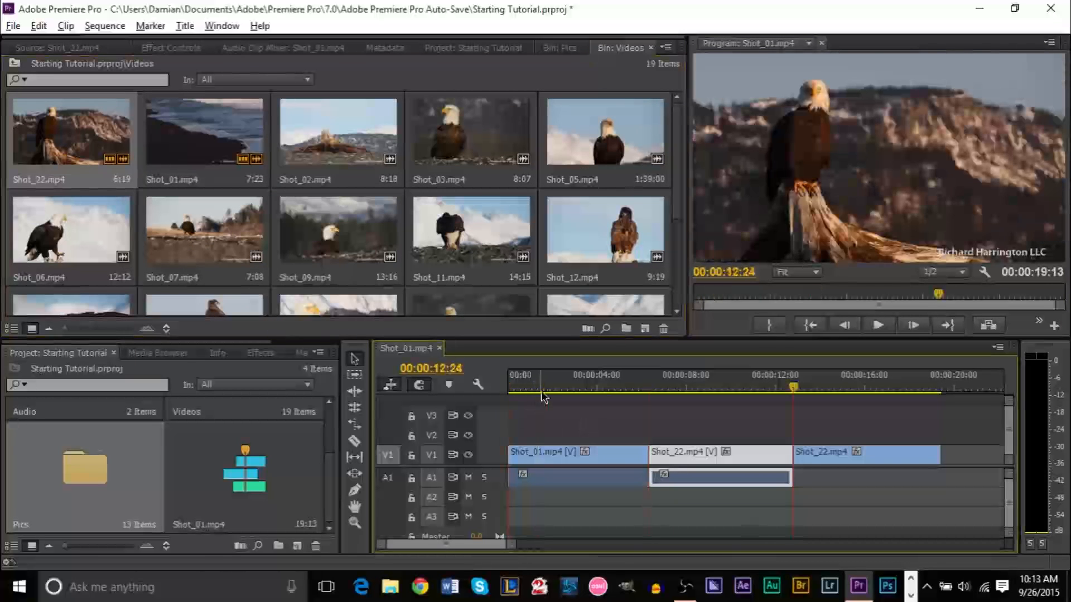
pyautogui.press('End')
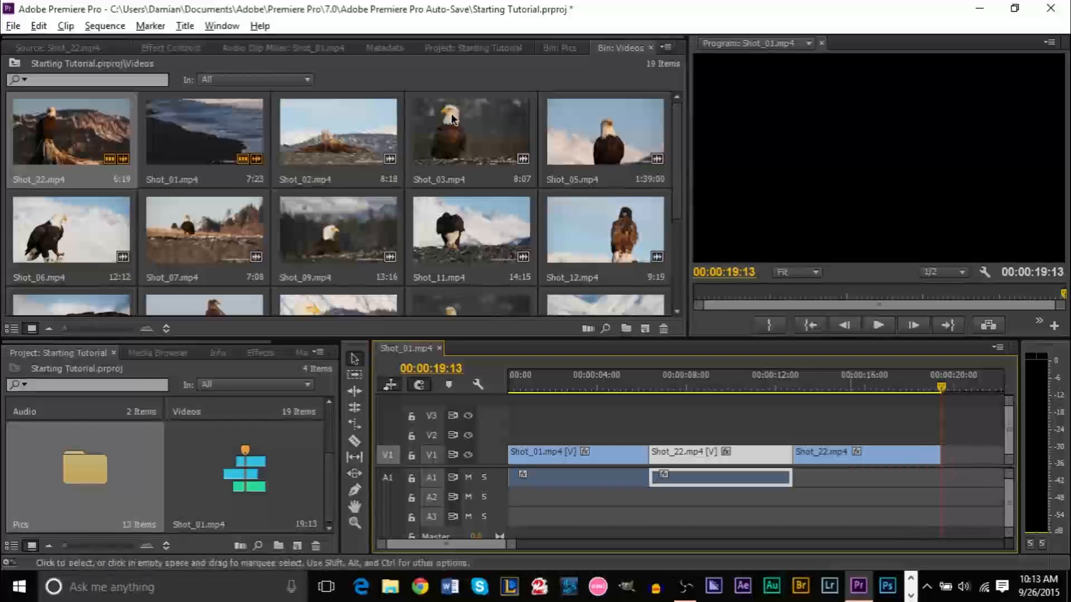
pyautogui.click(842, 383)
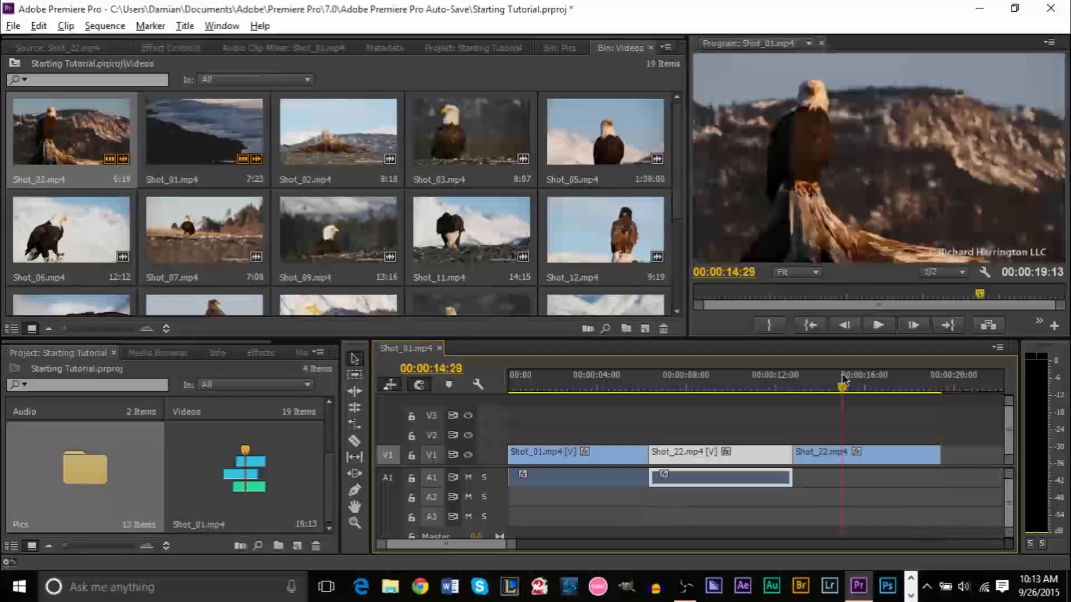
pyautogui.press('End')
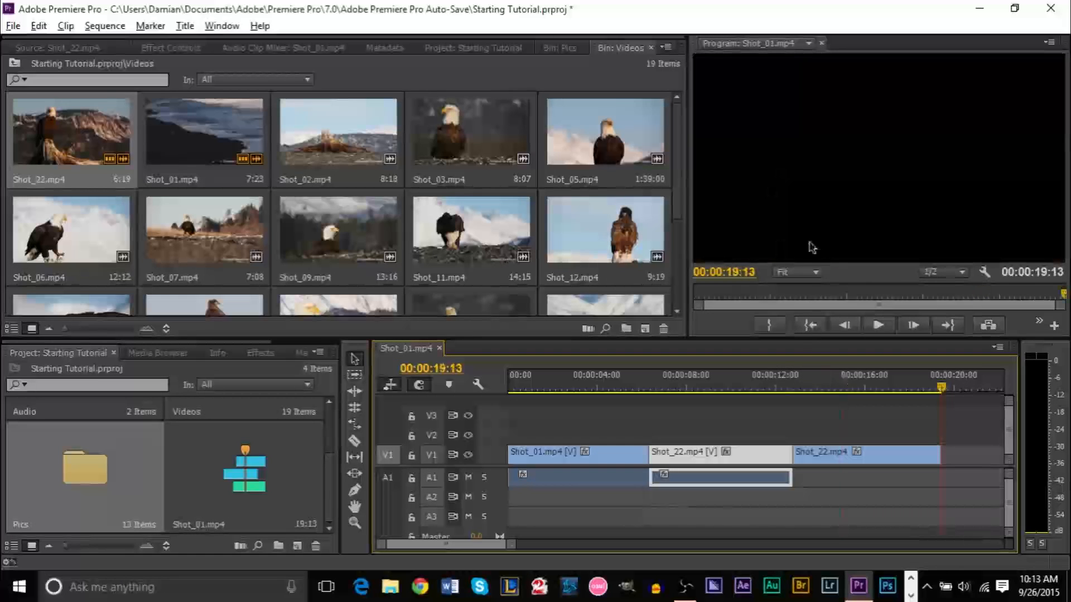
# Mark Shot_05.mp4 from 00:00:14:24 for 00:00:34:29 and add it to the end of V1
pyautogui.doubleClick(594, 124)
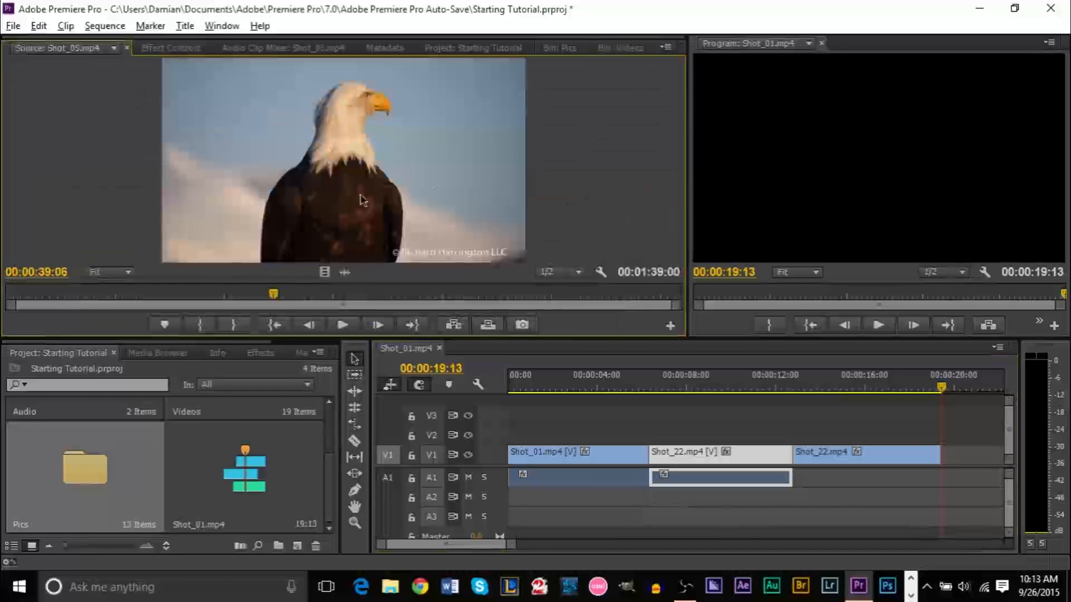
pyautogui.moveTo(203, 296); pyautogui.dragTo(104, 299)
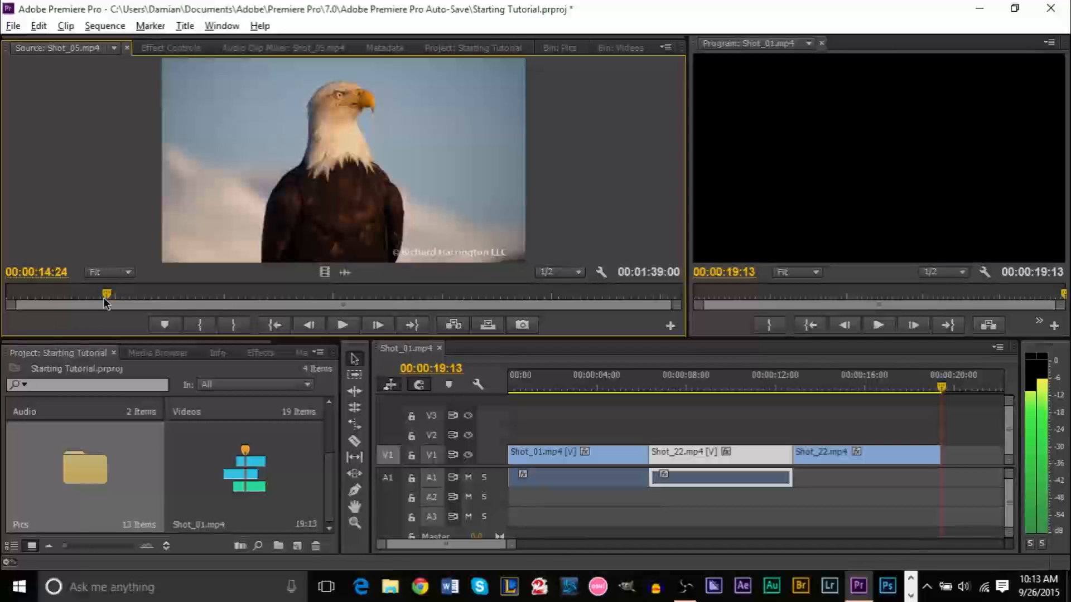
pyautogui.press('i')
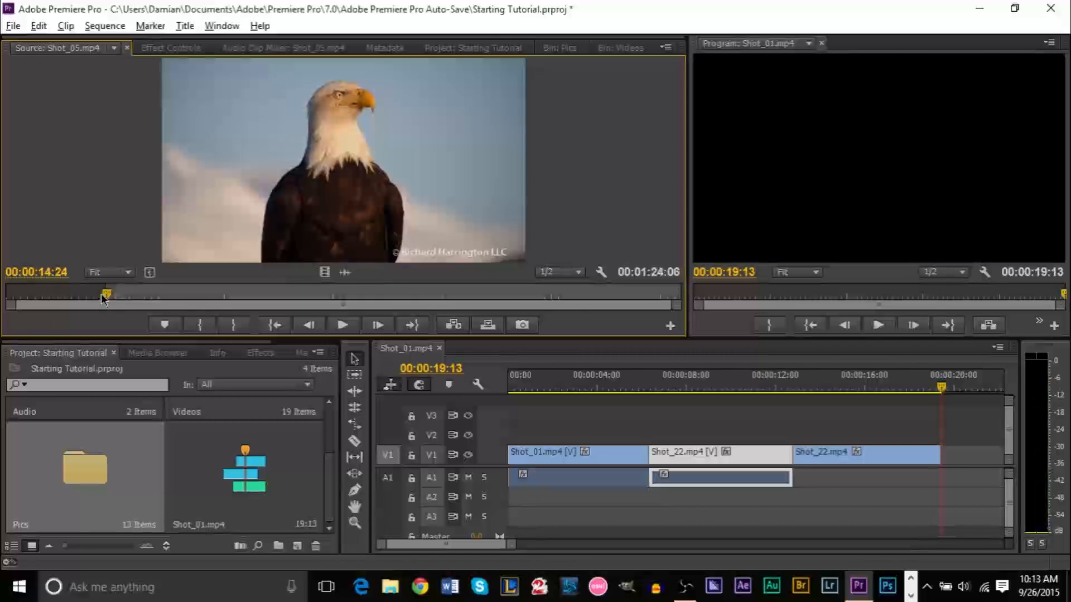
pyautogui.moveTo(102, 294); pyautogui.dragTo(342, 303)
pyautogui.press('o')
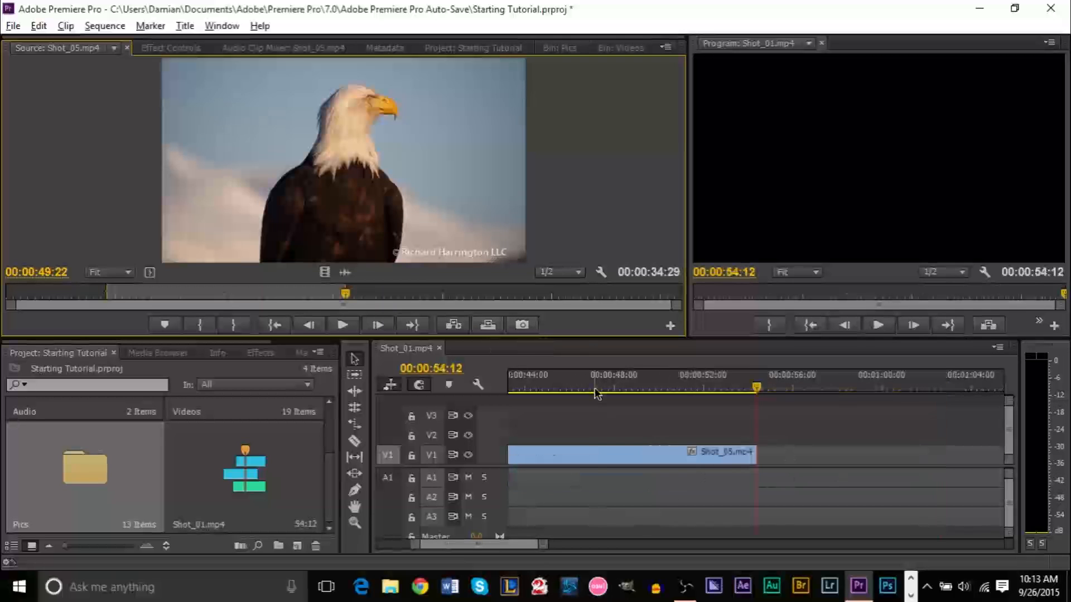
pyautogui.click(666, 387)
pyautogui.moveTo(668, 387); pyautogui.dragTo(730, 387)
# Razor Shot_05.mp4 on V1 at two points and delete the first unwanted piece
pyautogui.click(354, 441)
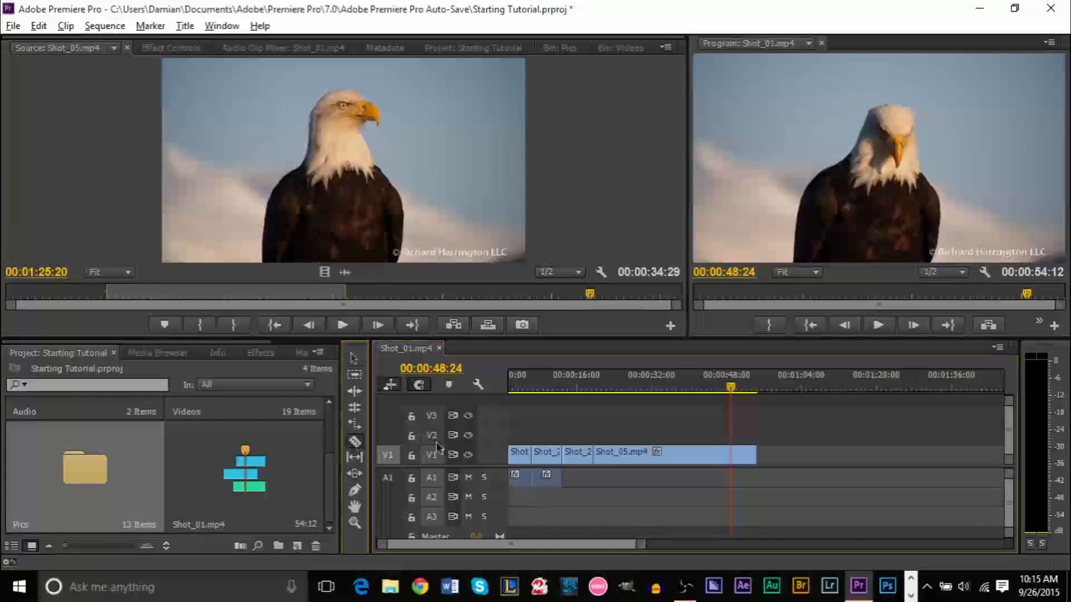
pyautogui.click(628, 455)
pyautogui.click(717, 454)
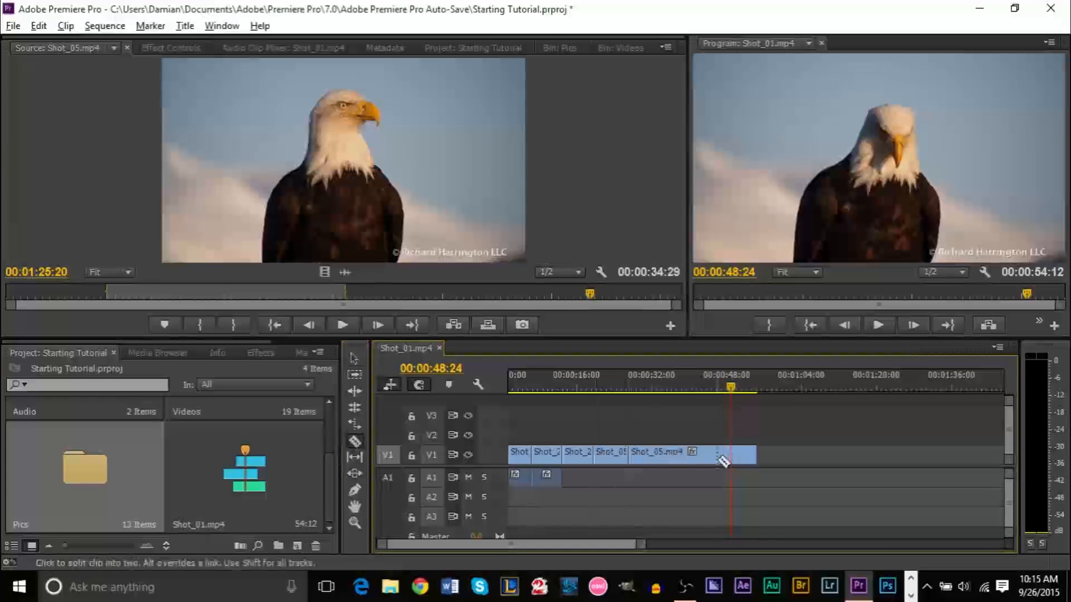
pyautogui.press('v')
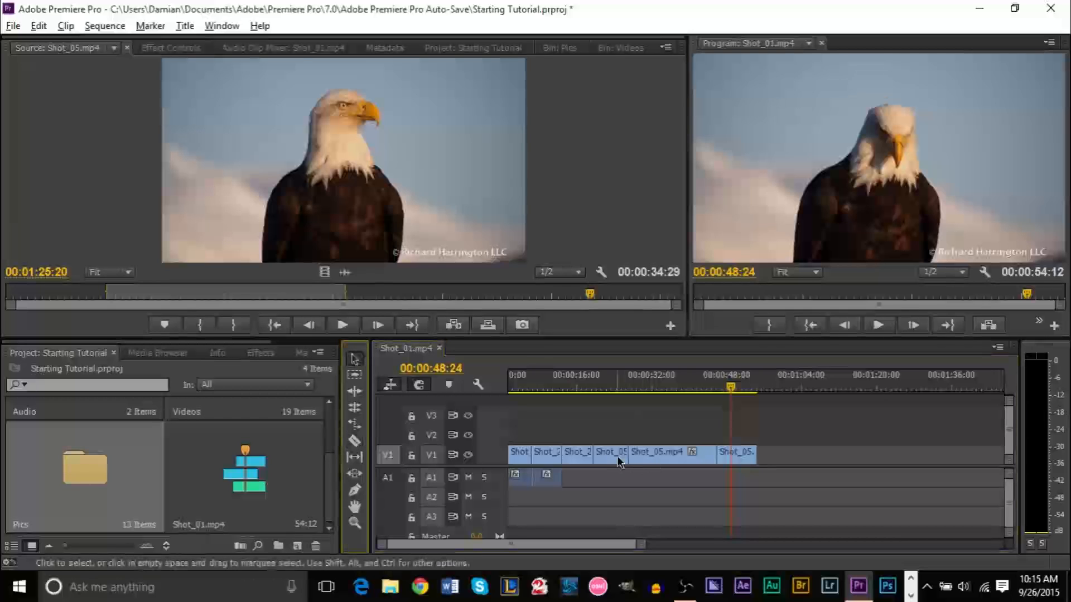
pyautogui.click(618, 461)
pyautogui.press('Delete')
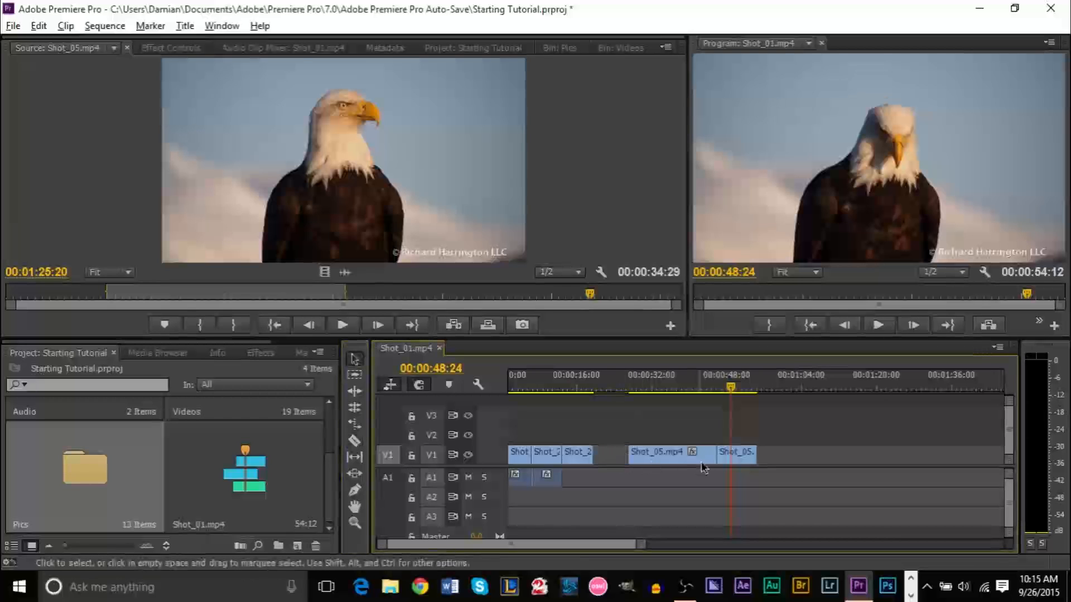
# Delete the trailing Shot_05 piece and butt the remainder against Shot_22, so the sequence ends at 00:00:38:10
pyautogui.click(733, 457)
pyautogui.press('Delete')
pyautogui.moveTo(663, 460); pyautogui.dragTo(627, 461)
pyautogui.click(597, 387)
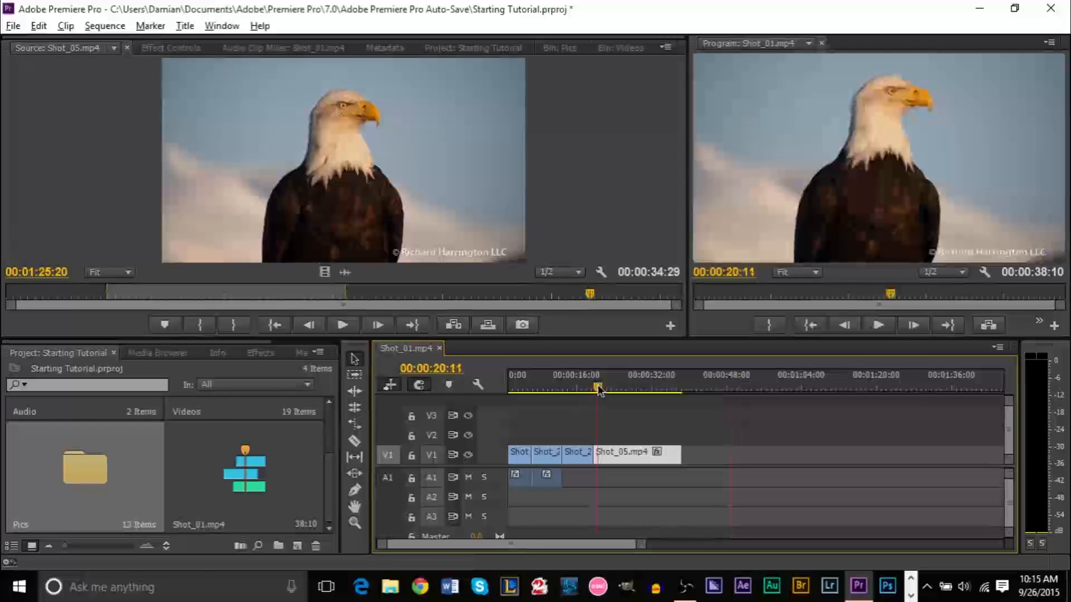
pyautogui.press('End')
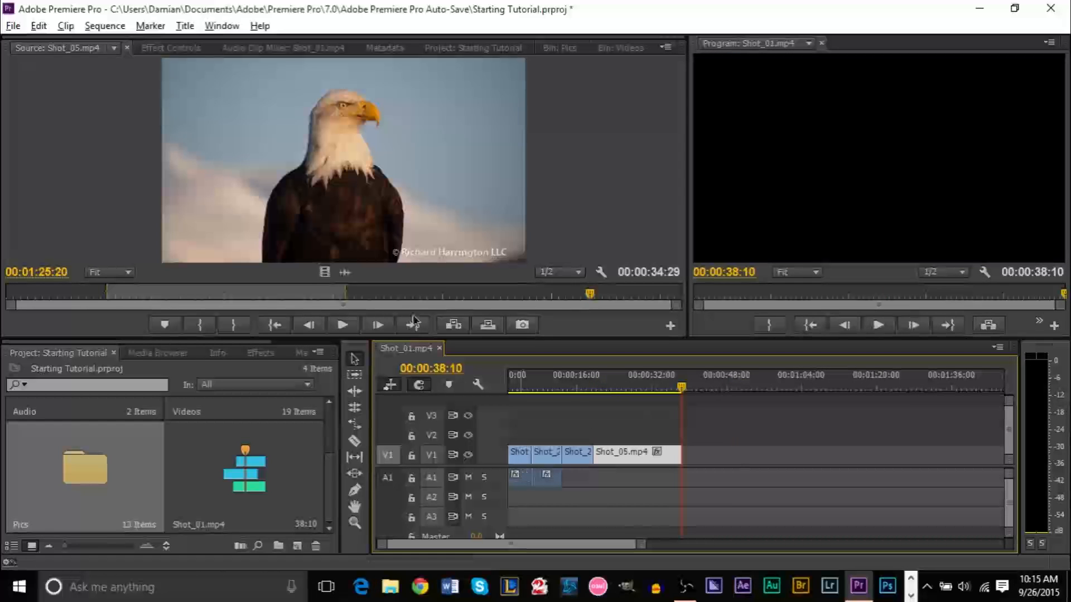
pyautogui.click(356, 212)
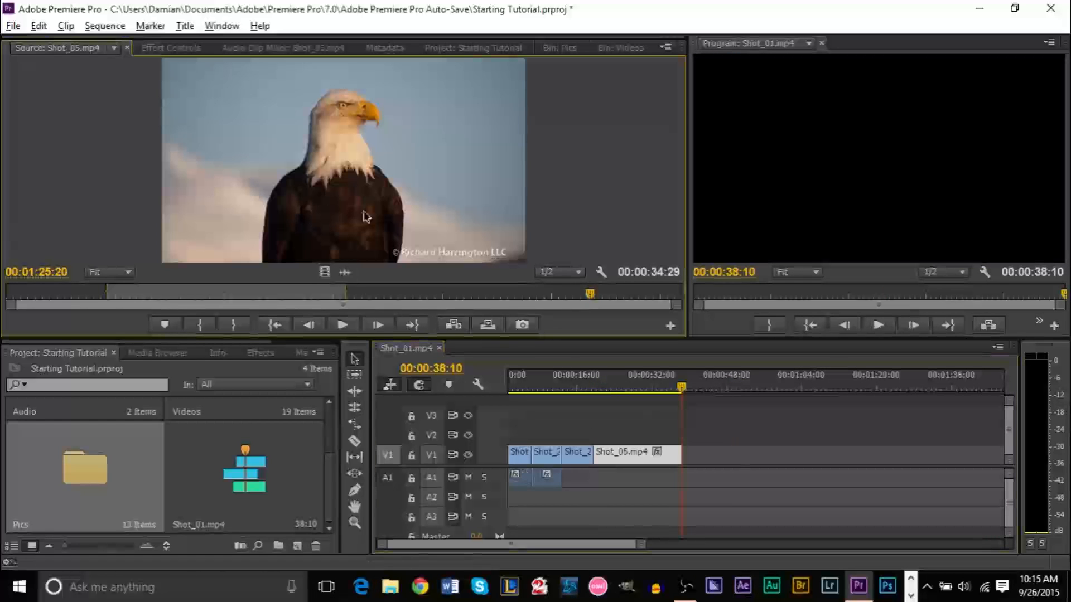
pyautogui.click(619, 48)
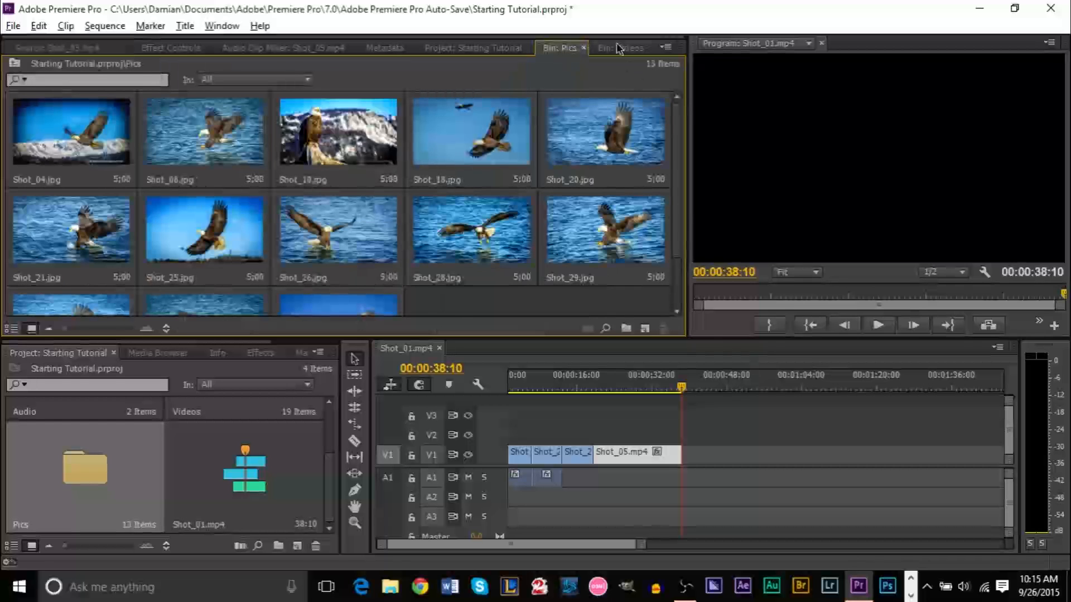
# Mark a 00:00:02:17 In/Out range of Shot_11.mp4 and append it after Shot_05
pyautogui.doubleClick(458, 245)
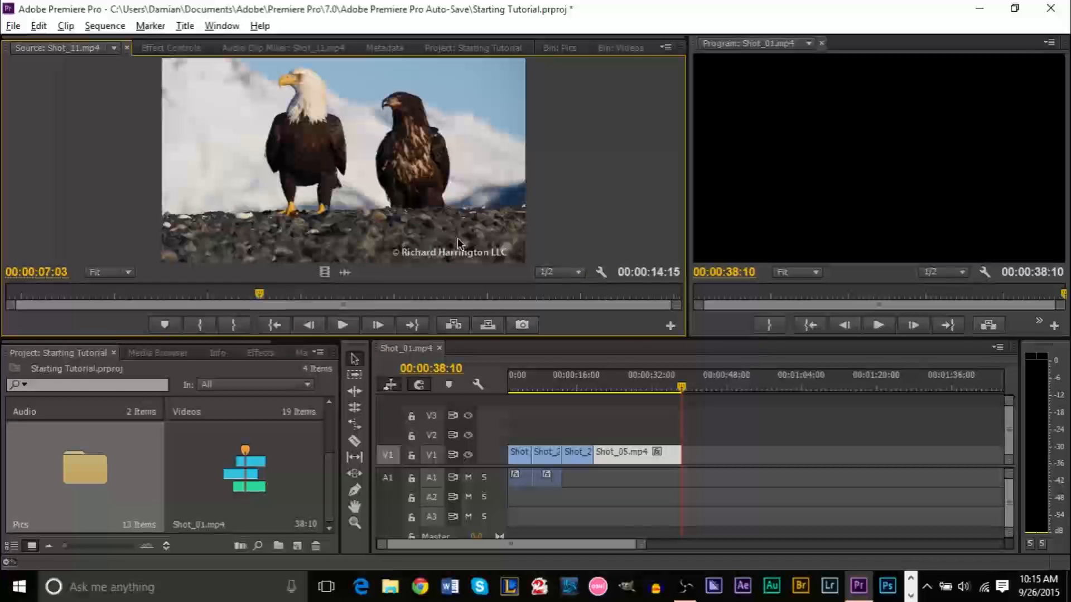
pyautogui.moveTo(258, 303)
pyautogui.mouseDown()
pyautogui.moveTo(101, 301)
pyautogui.moveTo(219, 296)
pyautogui.mouseUp()
pyautogui.press('i')
pyautogui.press('o')
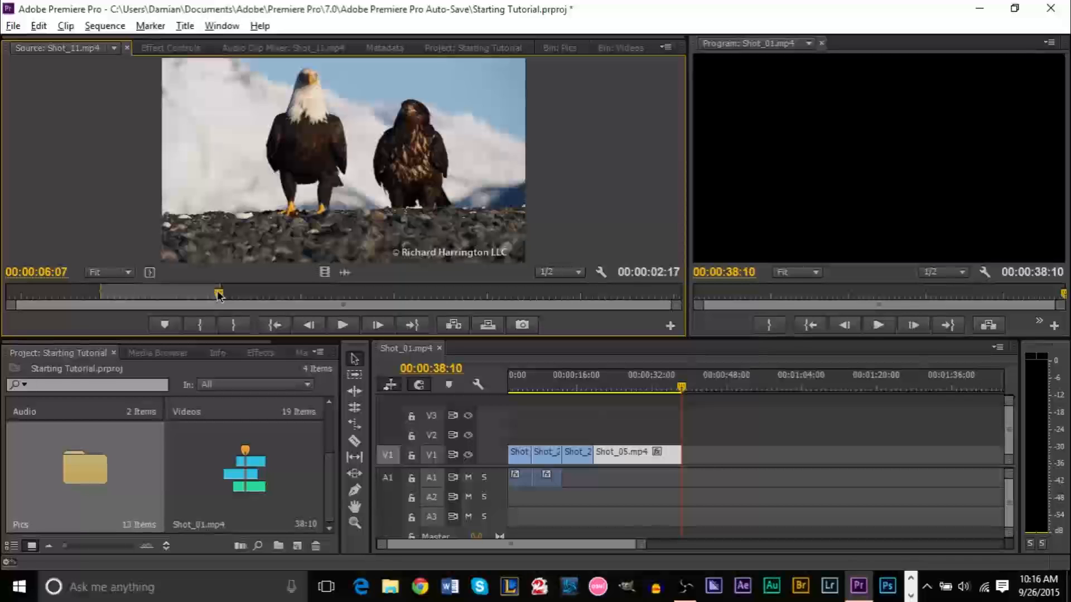
pyautogui.press('.')
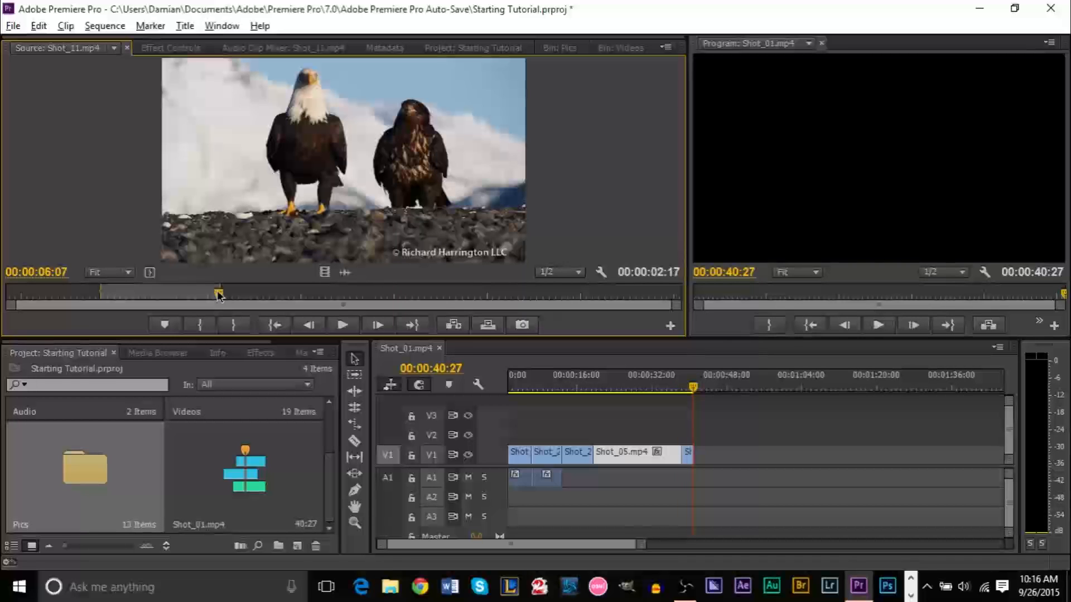
pyautogui.click(560, 48)
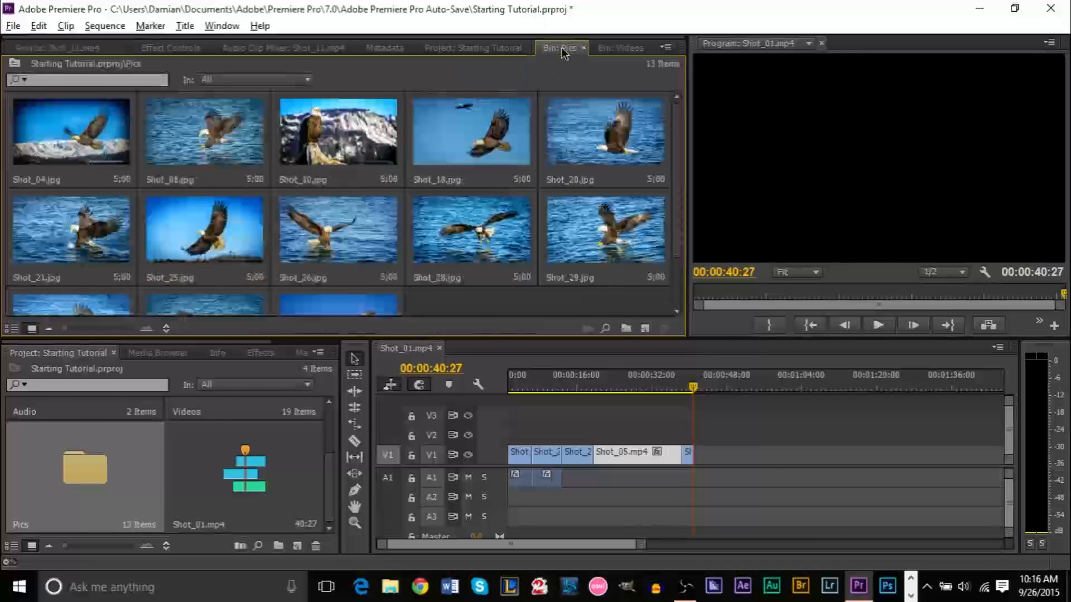
# Mark a 00:00:04:14 range of Shot_12.mp4 and append it after Shot_11
pyautogui.click(619, 48)
pyautogui.doubleClick(595, 256)
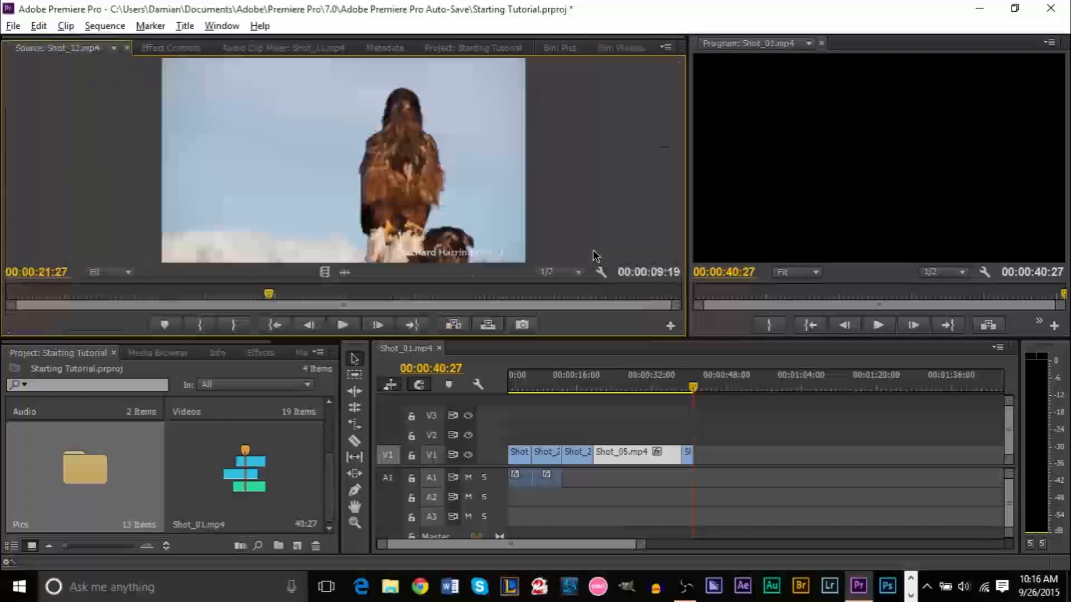
pyautogui.moveTo(270, 296); pyautogui.dragTo(93, 304)
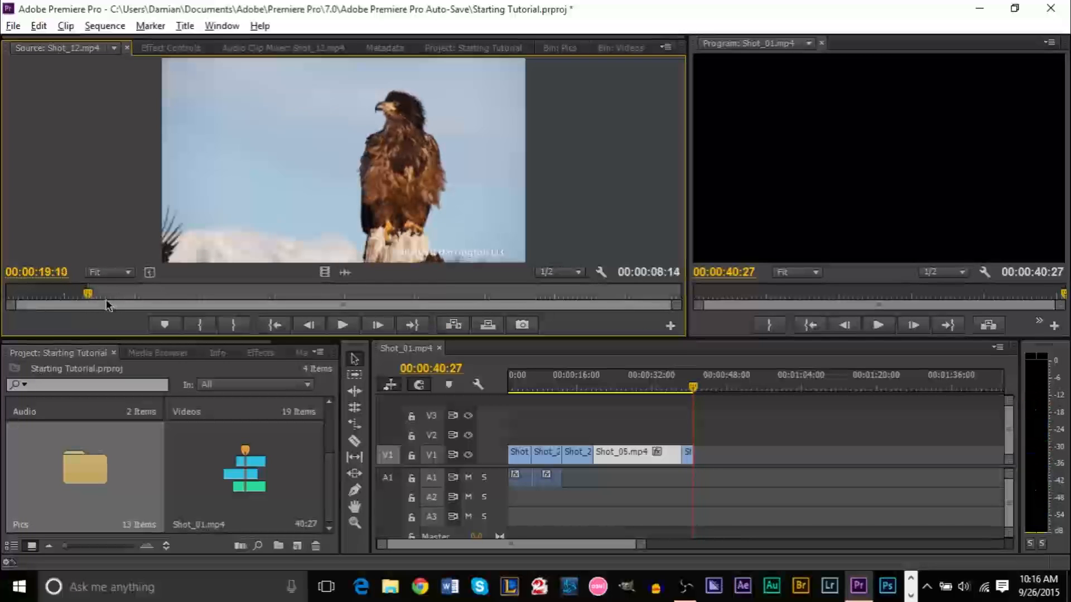
pyautogui.moveTo(89, 296); pyautogui.dragTo(399, 299)
pyautogui.press('o')
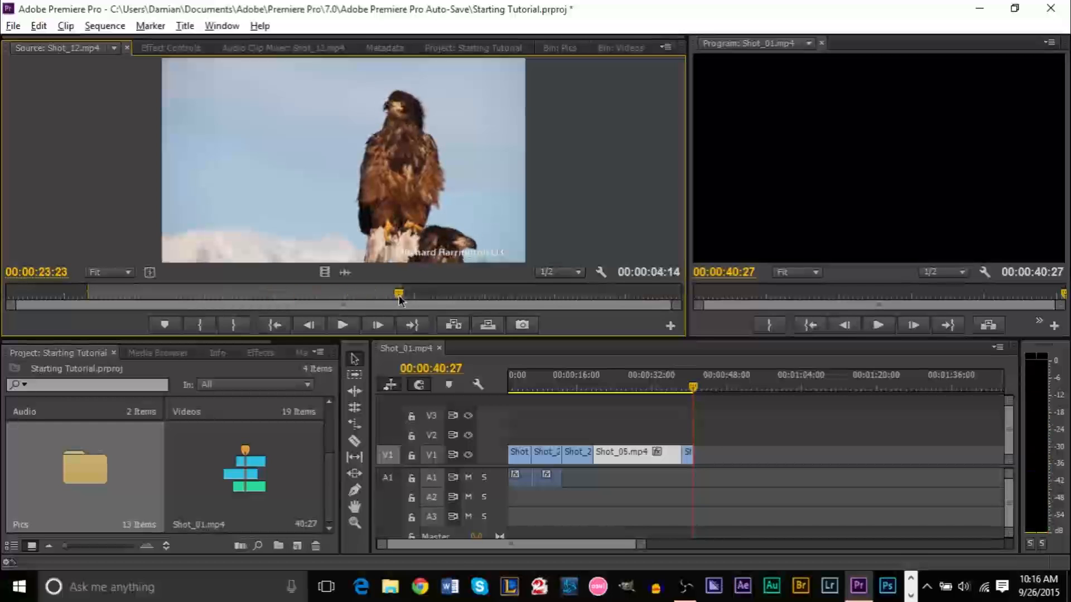
pyautogui.press('.')
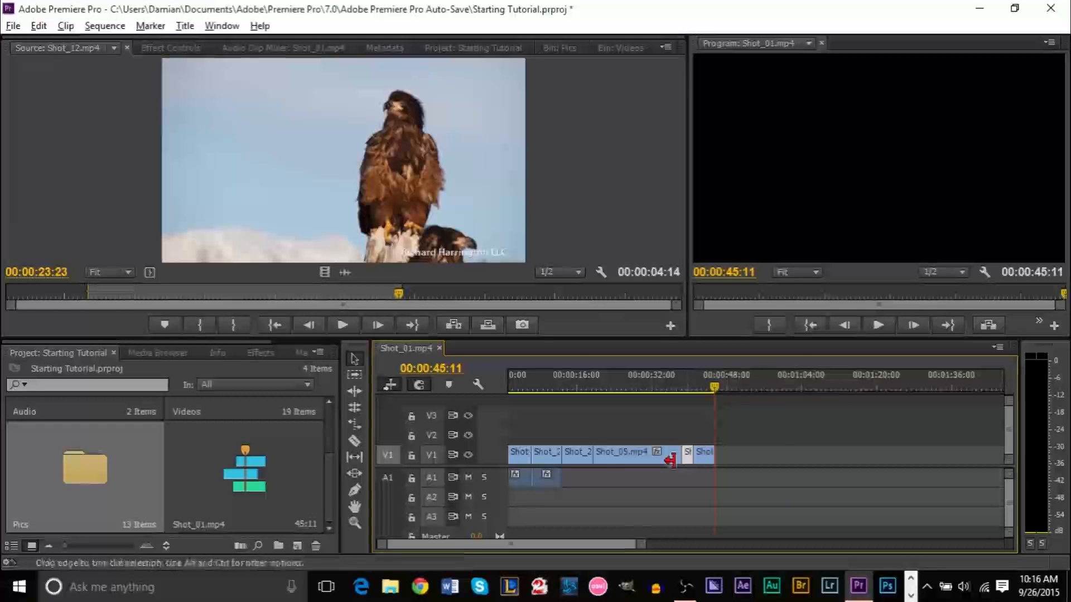
# Select the V1 and A1 clips to check the sequence, then deselect them
pyautogui.click(625, 454)
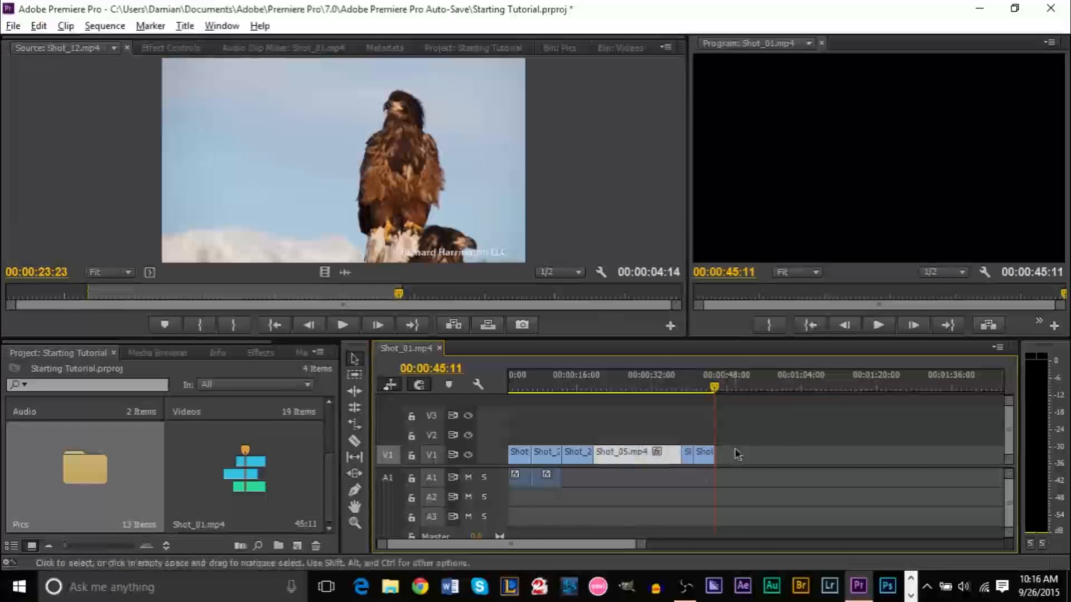
pyautogui.moveTo(700, 496); pyautogui.dragTo(507, 433)
pyautogui.click(613, 502)
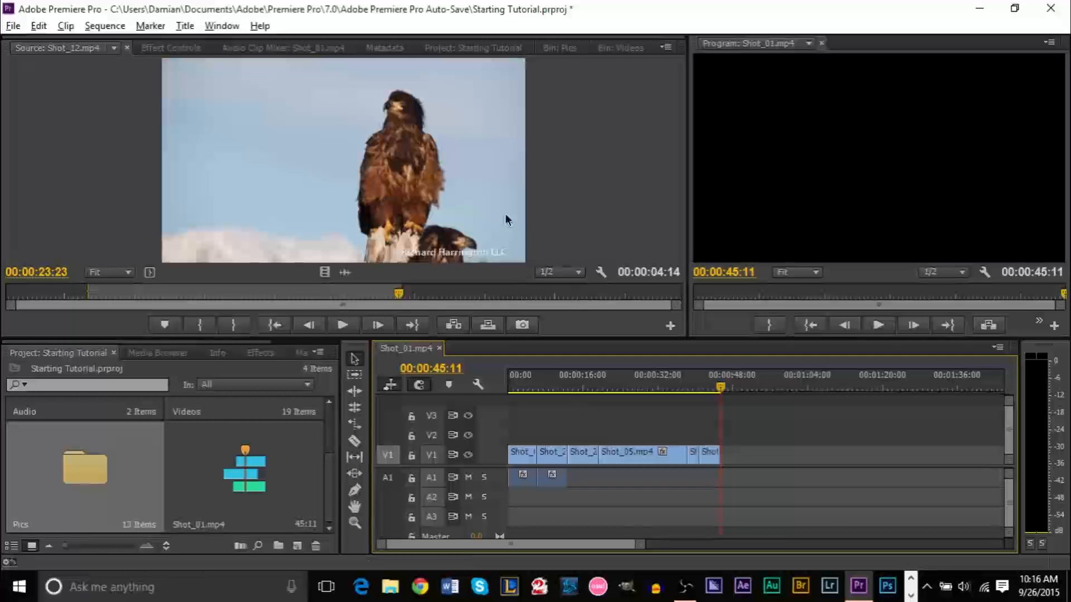
pyautogui.click(616, 48)
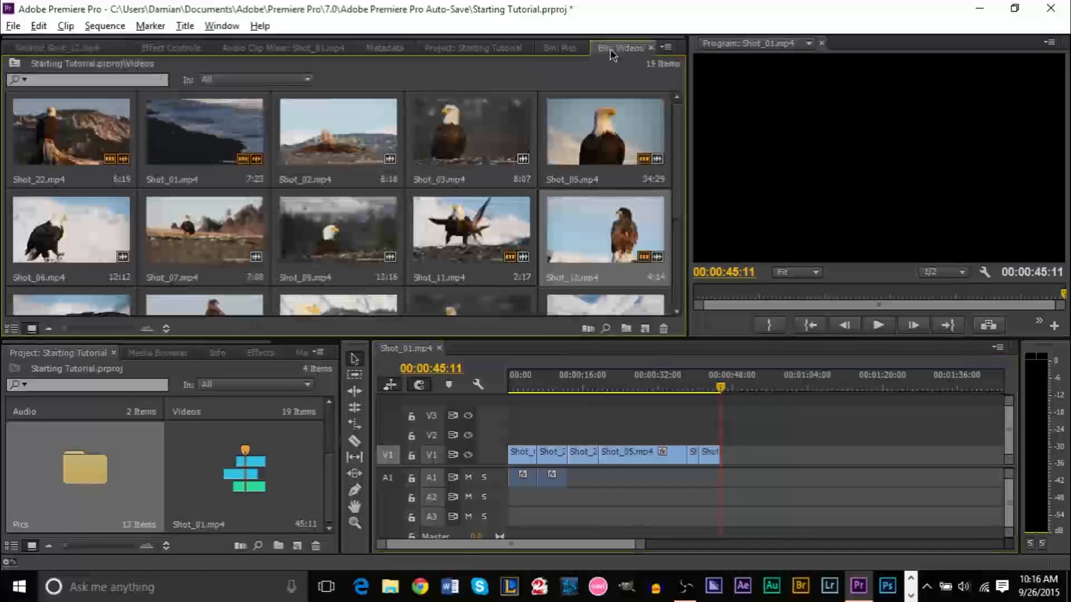
# Save the project and add a marked section of Shot_15.mp4 at the sequence end
pyautogui.scroll(-3, 672, 223)
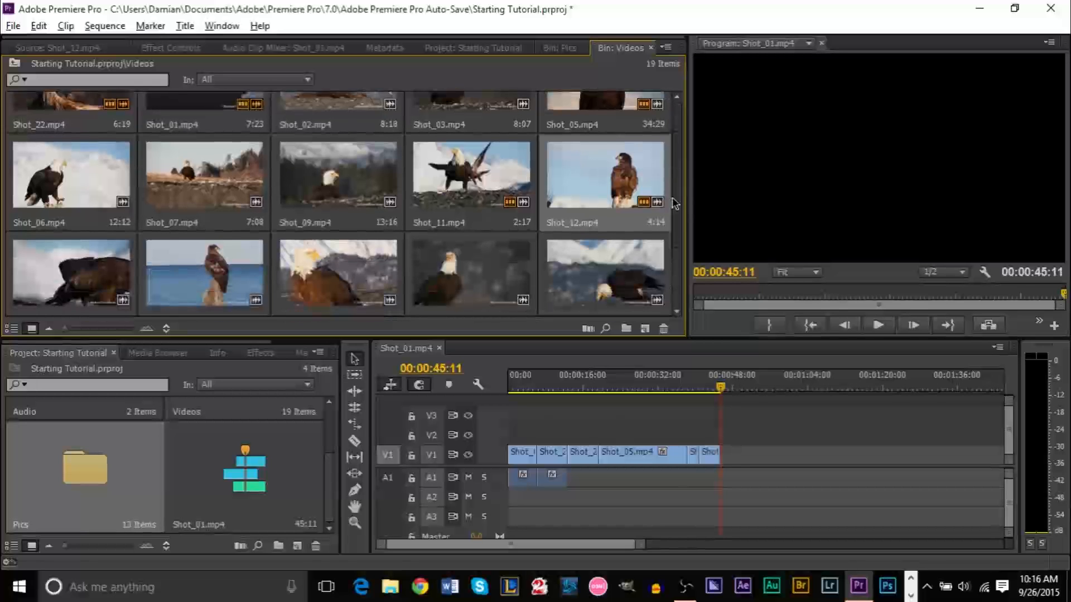
pyautogui.scroll(-1, 675, 272)
pyautogui.scroll(1, 675, 273)
pyautogui.scroll(-1, 675, 276)
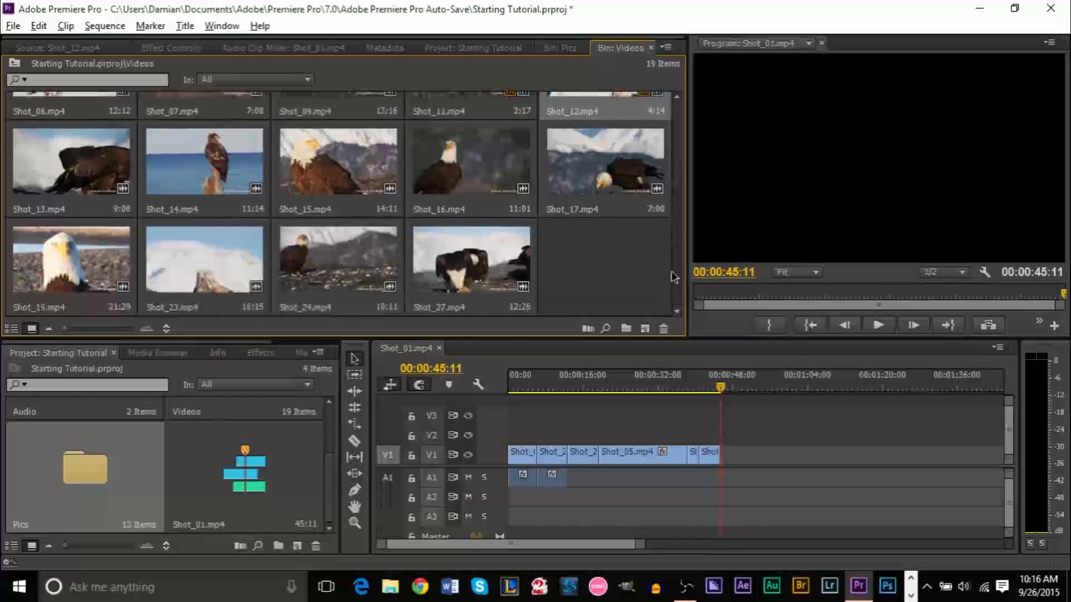
pyautogui.scroll(2, 677, 257)
pyautogui.scroll(-2, 678, 229)
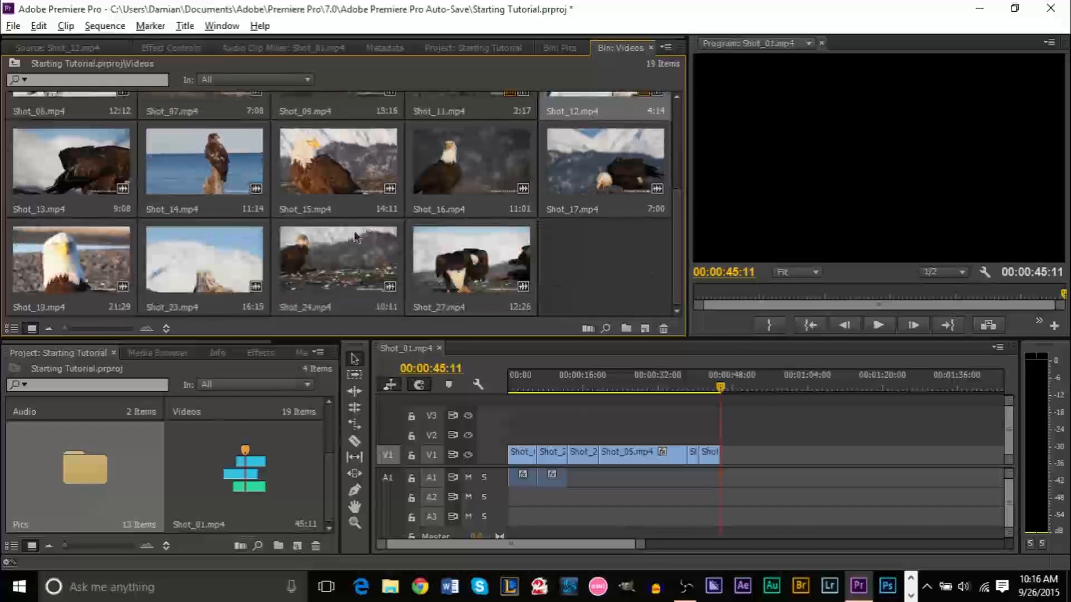
pyautogui.click(361, 175)
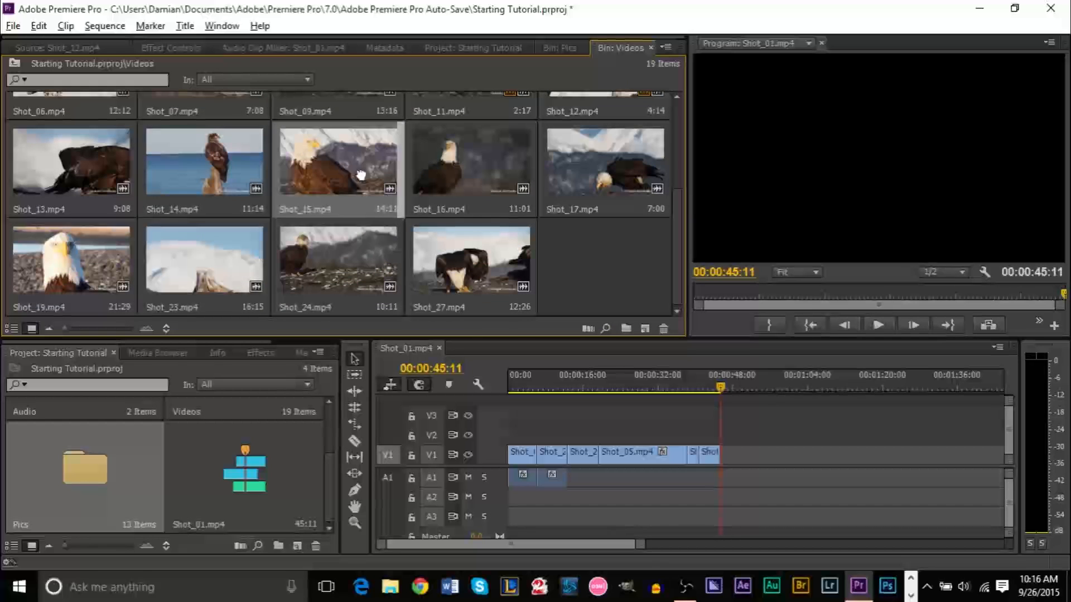
pyautogui.doubleClick(353, 178)
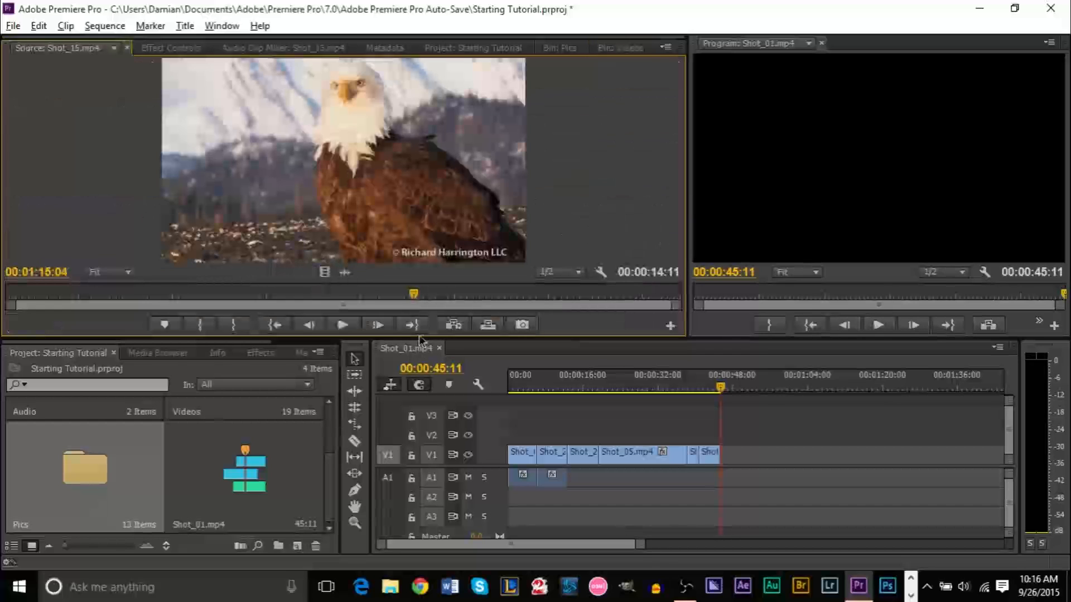
pyautogui.hotkey('ctrl', 's')
pyautogui.moveTo(367, 297); pyautogui.dragTo(192, 292)
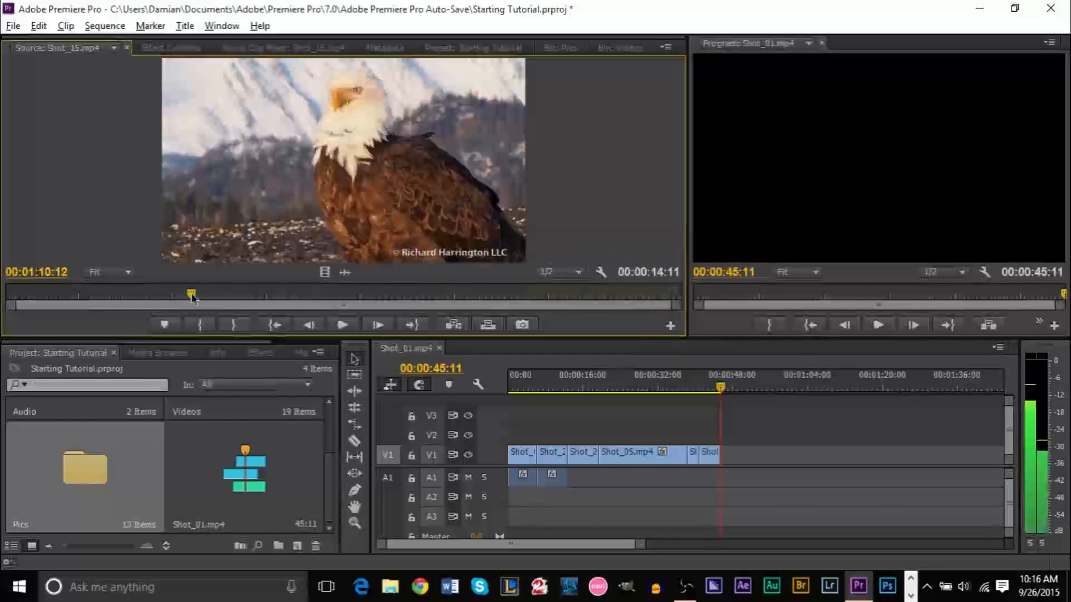
pyautogui.moveTo(260, 299); pyautogui.dragTo(503, 293)
pyautogui.press('o')
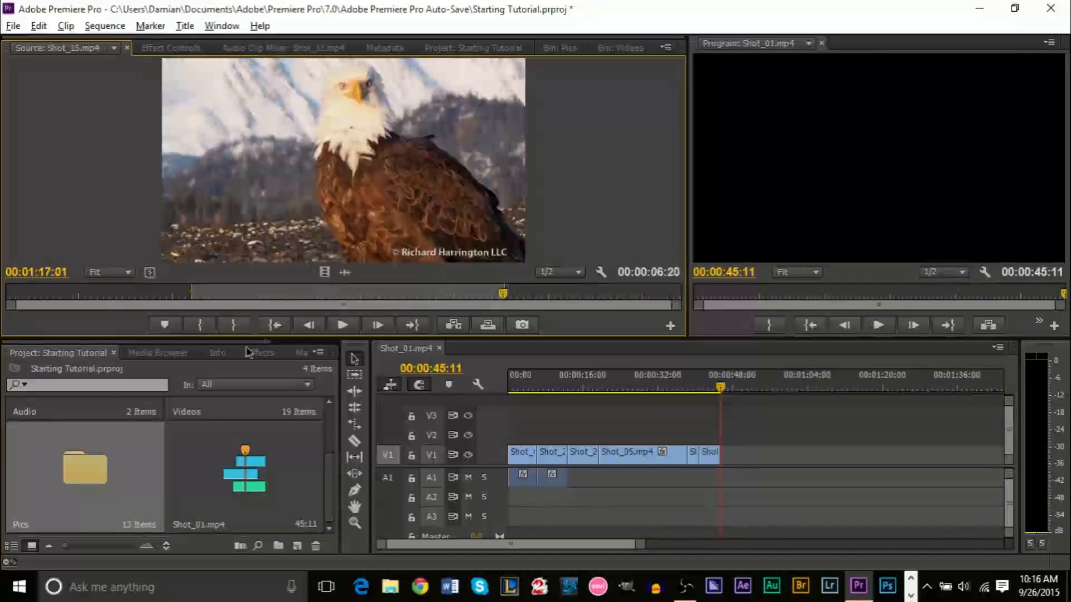
pyautogui.press(',')
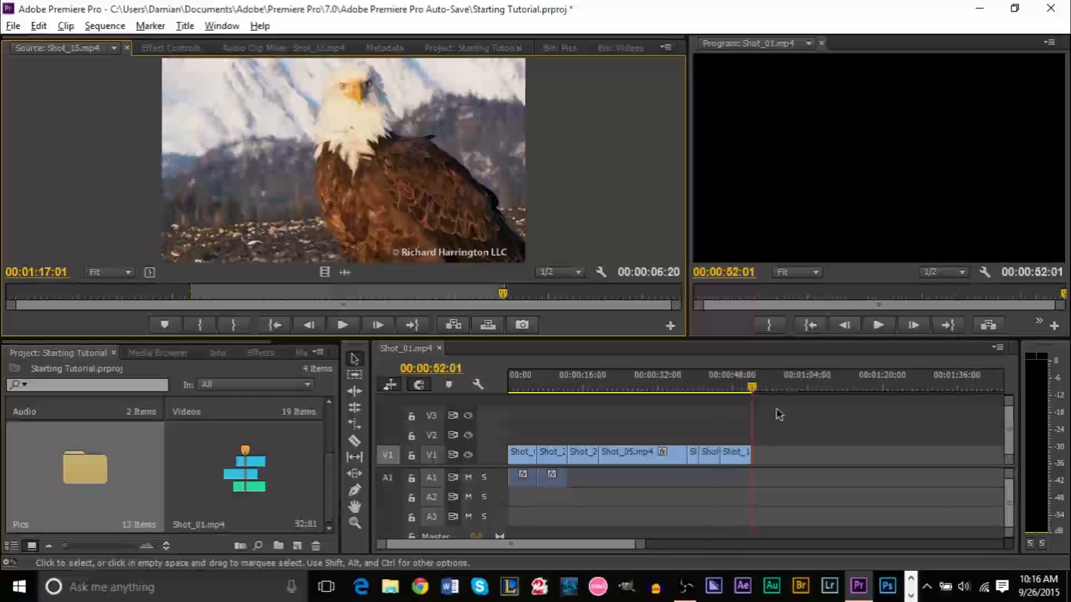
# Append a 00:00:03:24 section of Shot_07.mp4, bringing the sequence to 00:00:55:25
pyautogui.click(573, 49)
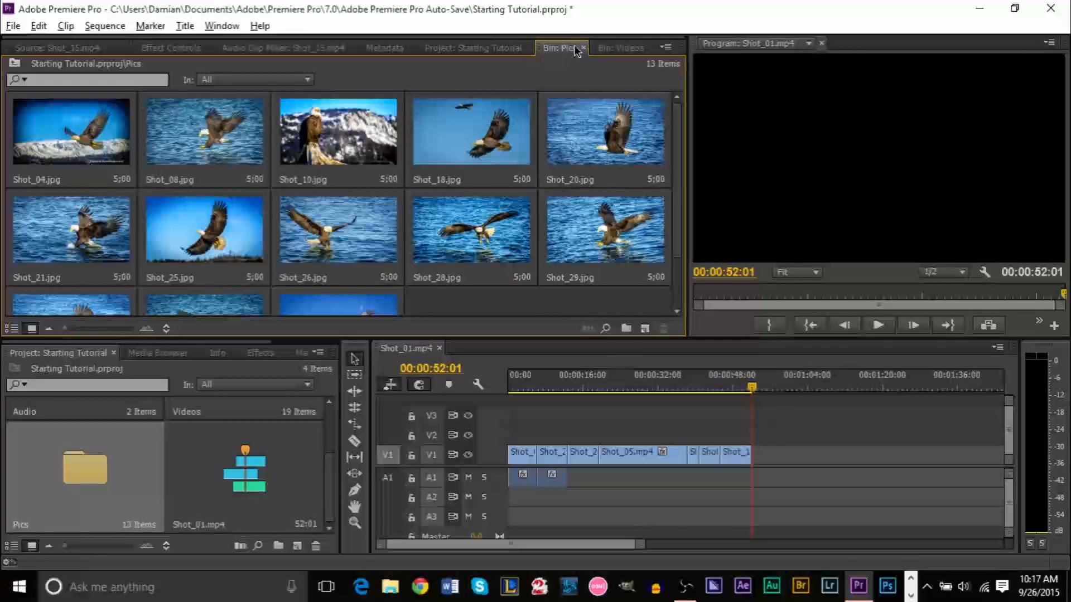
pyautogui.click(612, 49)
pyautogui.scroll(3, 677, 210)
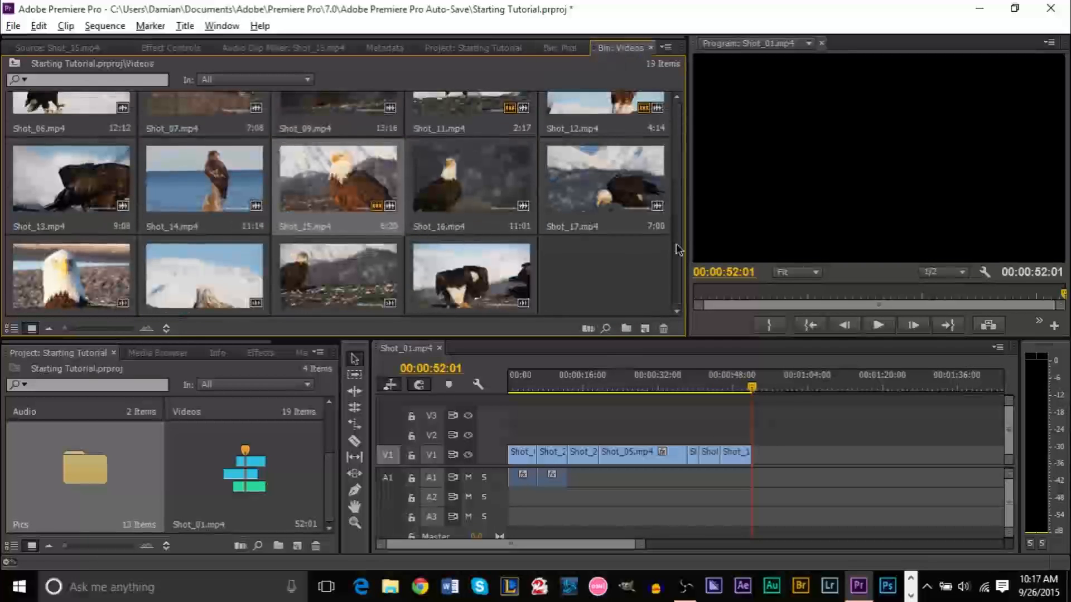
pyautogui.scroll(-3, 680, 209)
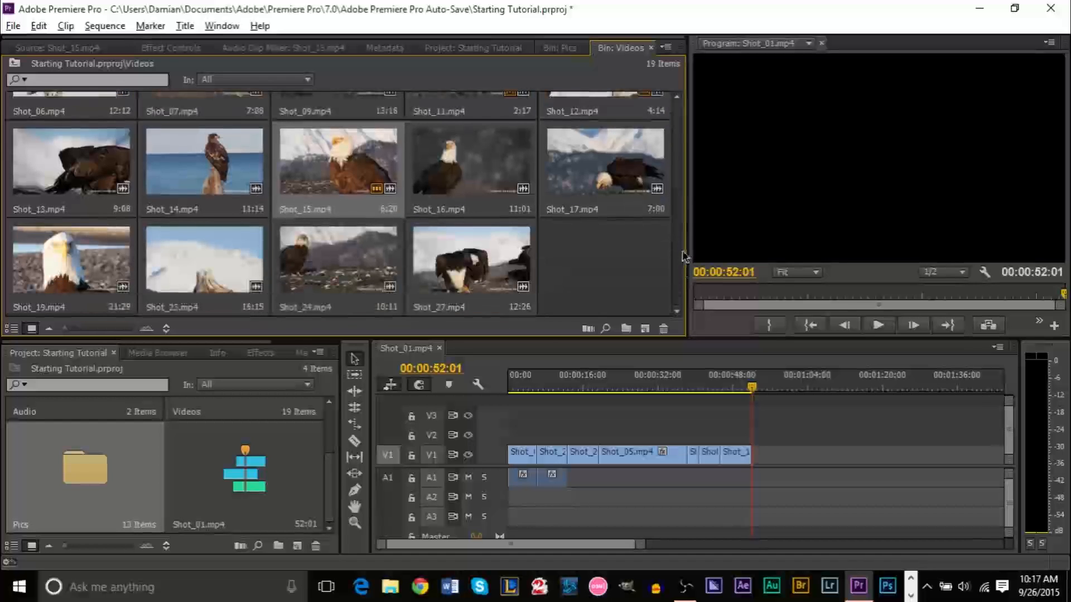
pyautogui.scroll(3, 684, 259)
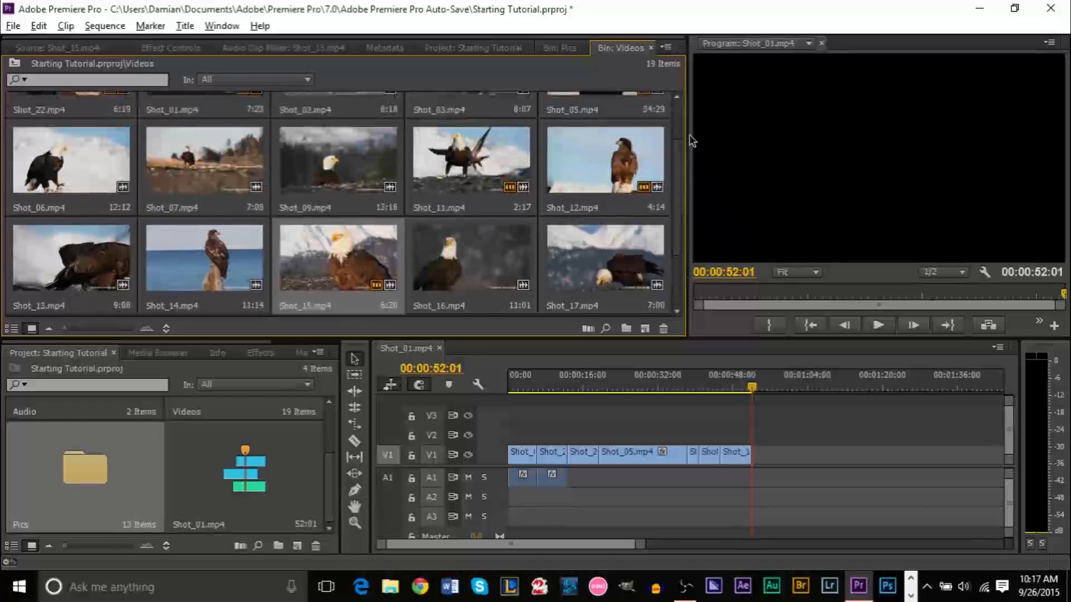
pyautogui.doubleClick(199, 174)
pyautogui.moveTo(267, 295); pyautogui.dragTo(519, 289)
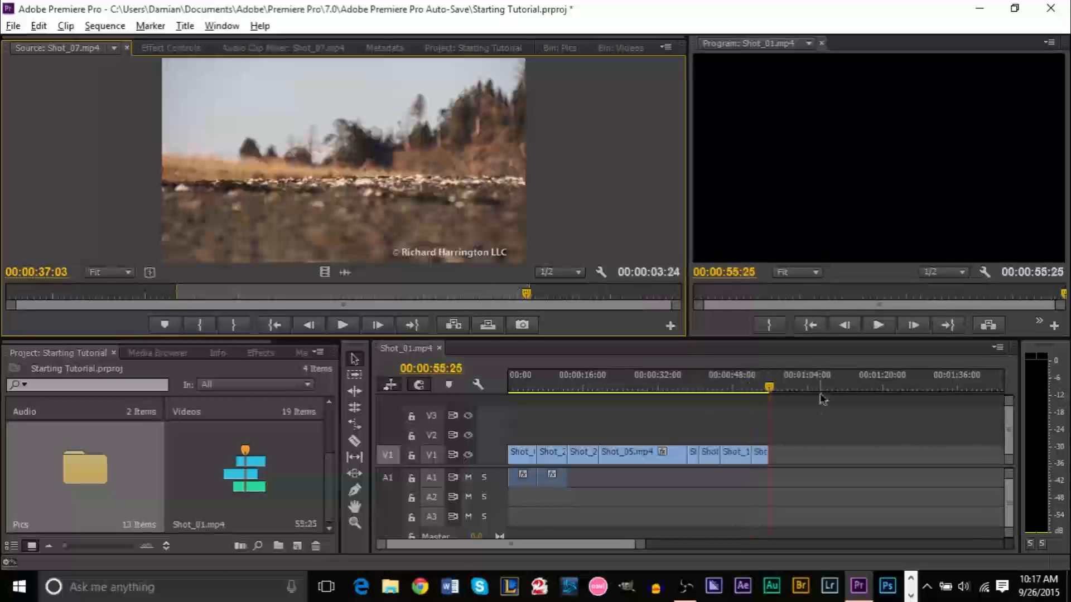
pyautogui.moveTo(769, 388)
pyautogui.mouseDown()
pyautogui.moveTo(749, 391)
pyautogui.moveTo(775, 390)
pyautogui.moveTo(751, 389)
pyautogui.moveTo(760, 389)
pyautogui.mouseUp()
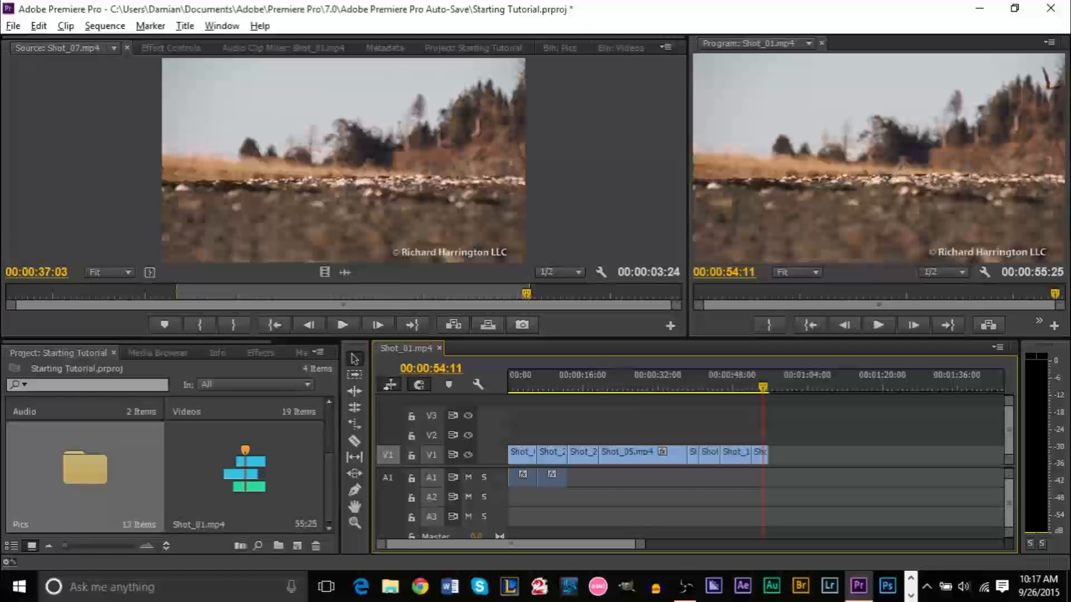
pyautogui.click(560, 48)
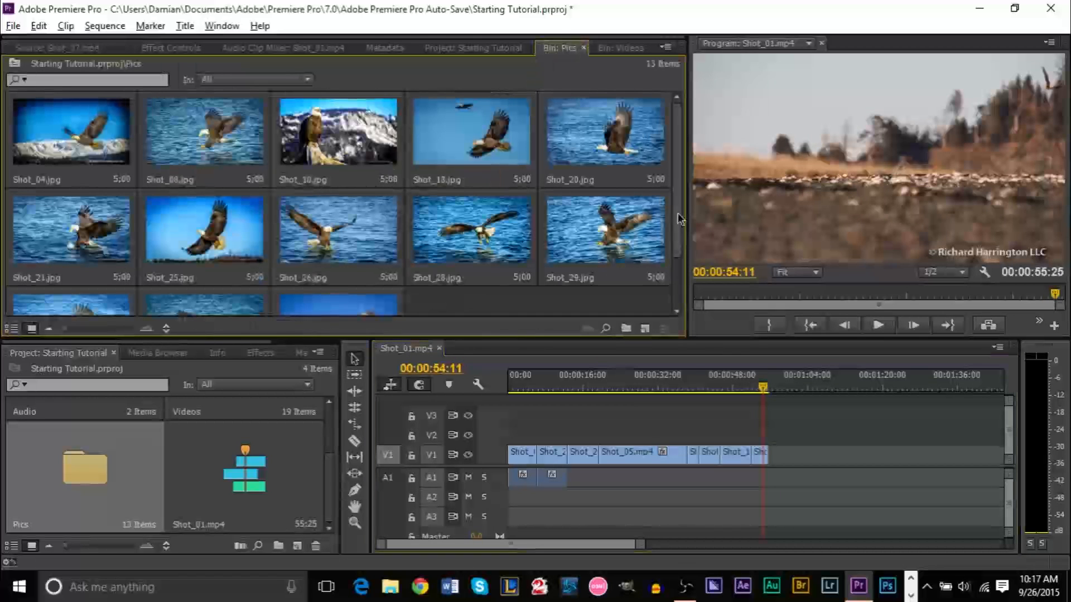
# Place the Shot_10.jpg, Shot_04.jpg and another Shot_10.jpg stills at the end of V1
pyautogui.moveTo(685, 165)
pyautogui.mouseDown()
pyautogui.moveTo(684, 260)
pyautogui.moveTo(679, 165)
pyautogui.mouseUp()
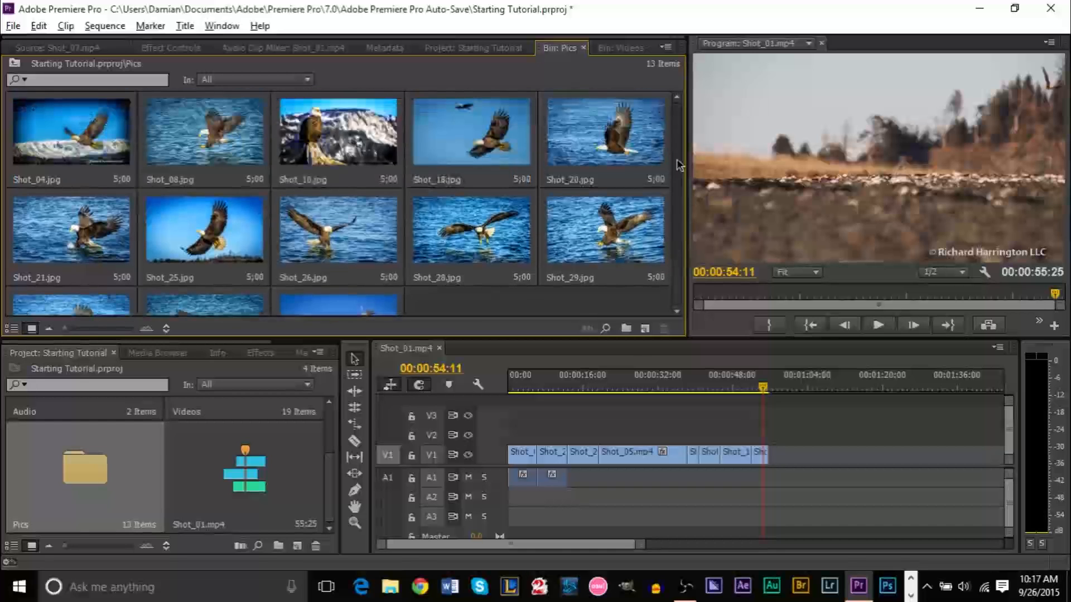
pyautogui.moveTo(330, 143); pyautogui.dragTo(783, 453)
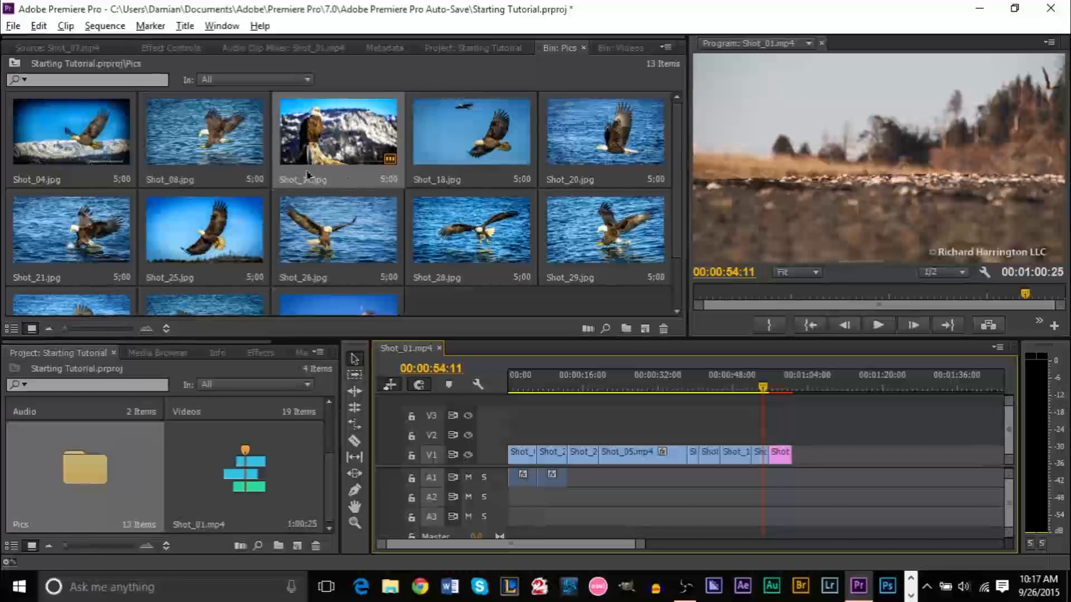
pyautogui.moveTo(100, 167); pyautogui.dragTo(798, 462)
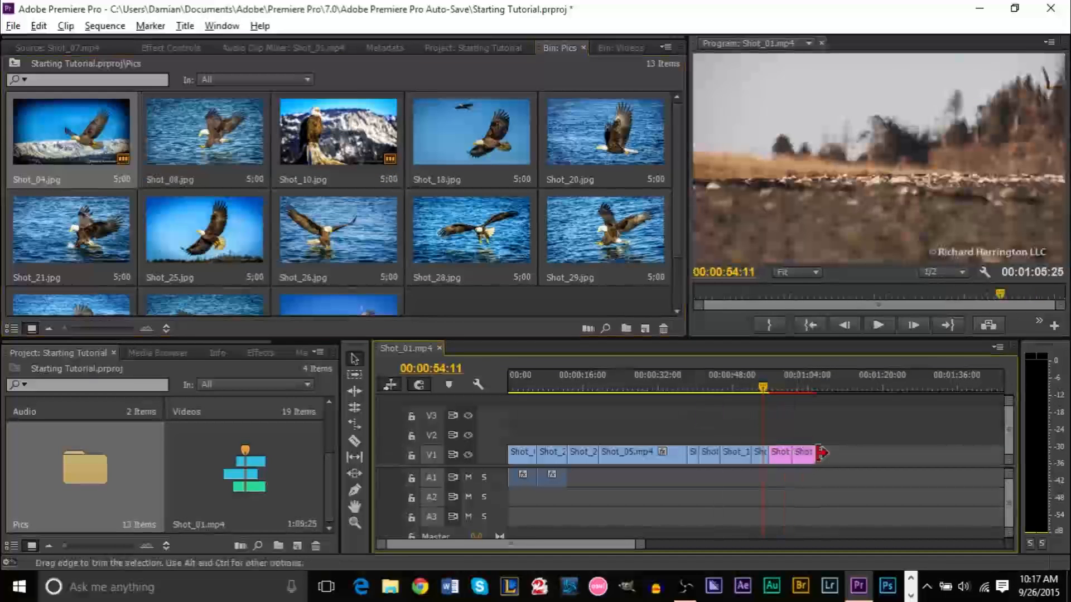
pyautogui.moveTo(350, 139); pyautogui.dragTo(813, 449)
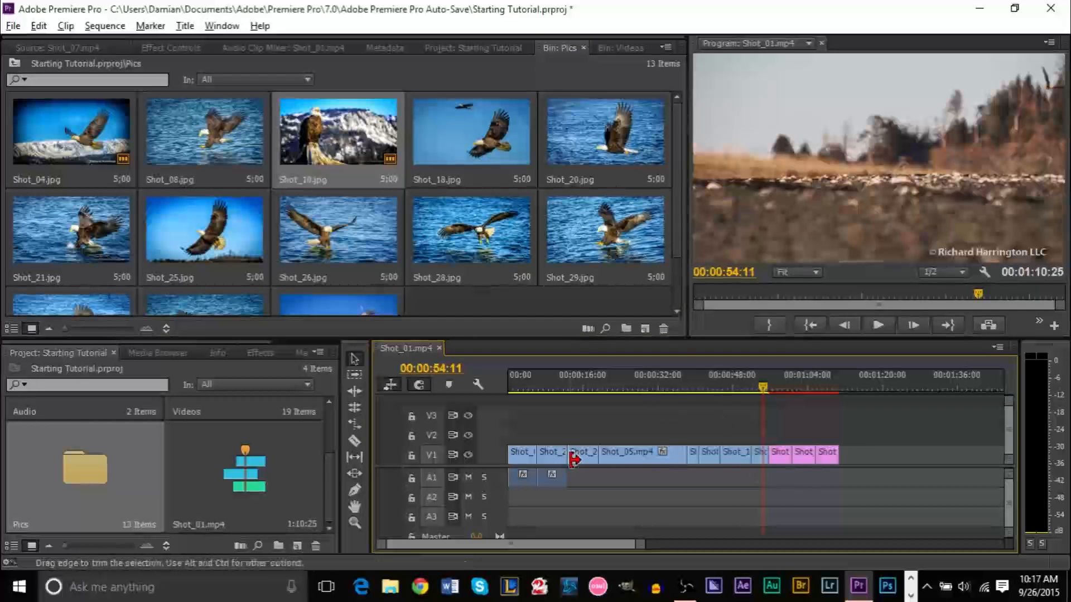
# Move the short clip after Shot_22 to the end and shift Shot_15 onward earlier
pyautogui.click(709, 461)
pyautogui.moveTo(711, 461); pyautogui.dragTo(743, 458)
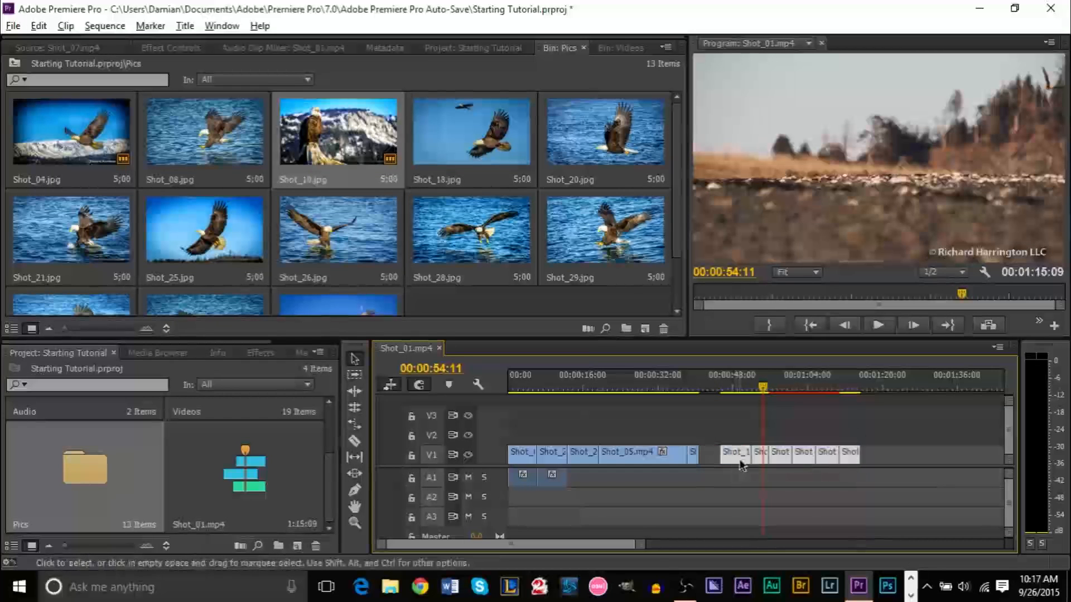
pyautogui.moveTo(738, 465); pyautogui.dragTo(724, 462)
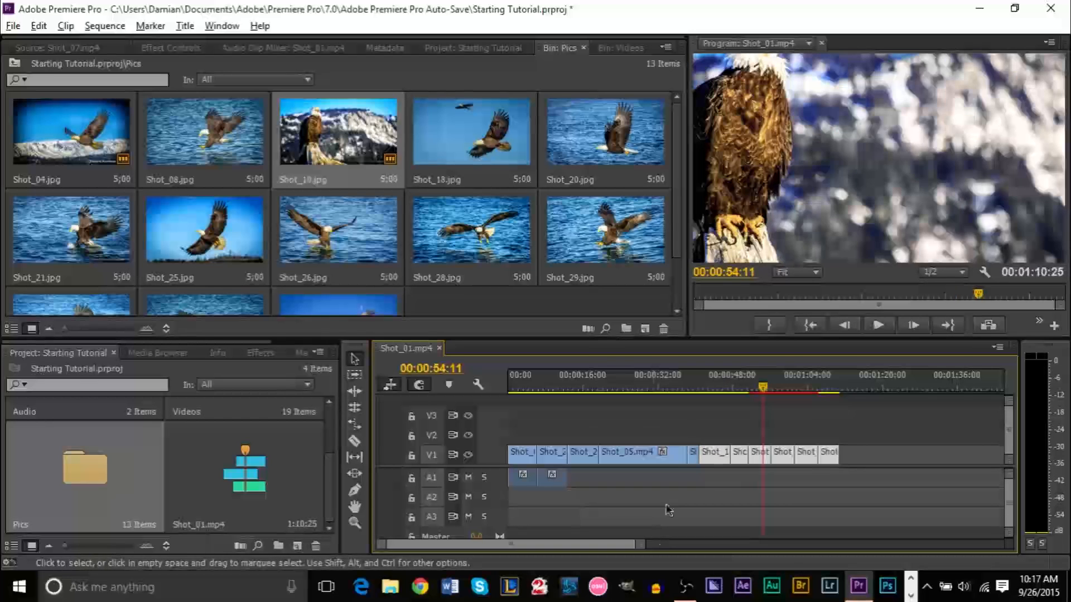
pyautogui.click(702, 388)
pyautogui.moveTo(649, 543); pyautogui.dragTo(600, 541)
pyautogui.moveTo(775, 457)
pyautogui.mouseDown()
pyautogui.moveTo(796, 461)
pyautogui.moveTo(789, 451)
pyautogui.moveTo(795, 461)
pyautogui.moveTo(782, 462)
pyautogui.mouseUp()
pyautogui.moveTo(559, 541); pyautogui.dragTo(614, 542)
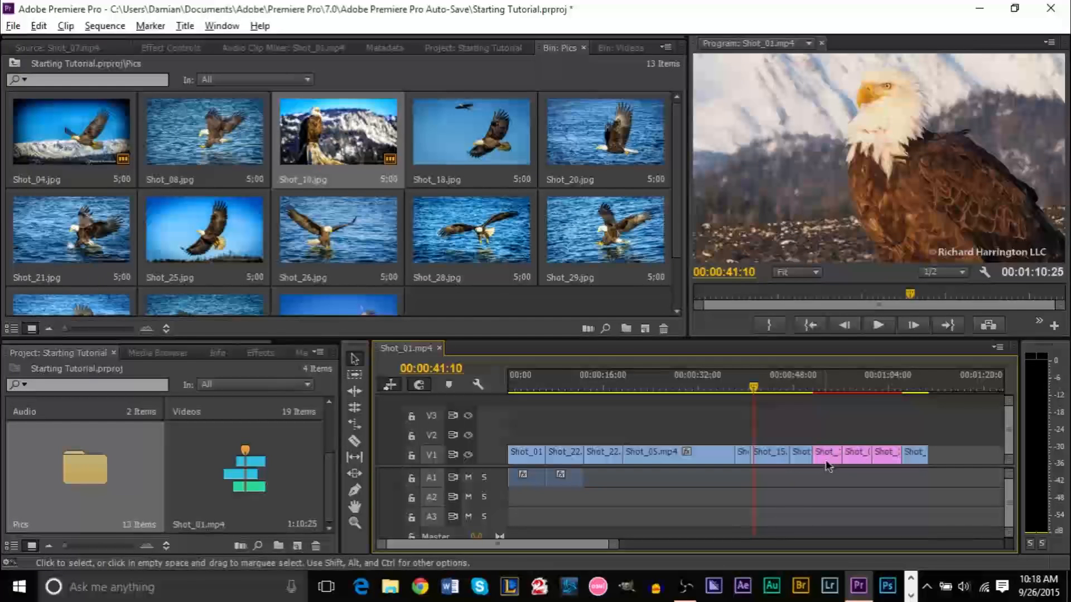
# Open a gap before Shot_15, drop a still into it, and close the gap before the end clips
pyautogui.moveTo(773, 477); pyautogui.dragTo(899, 459)
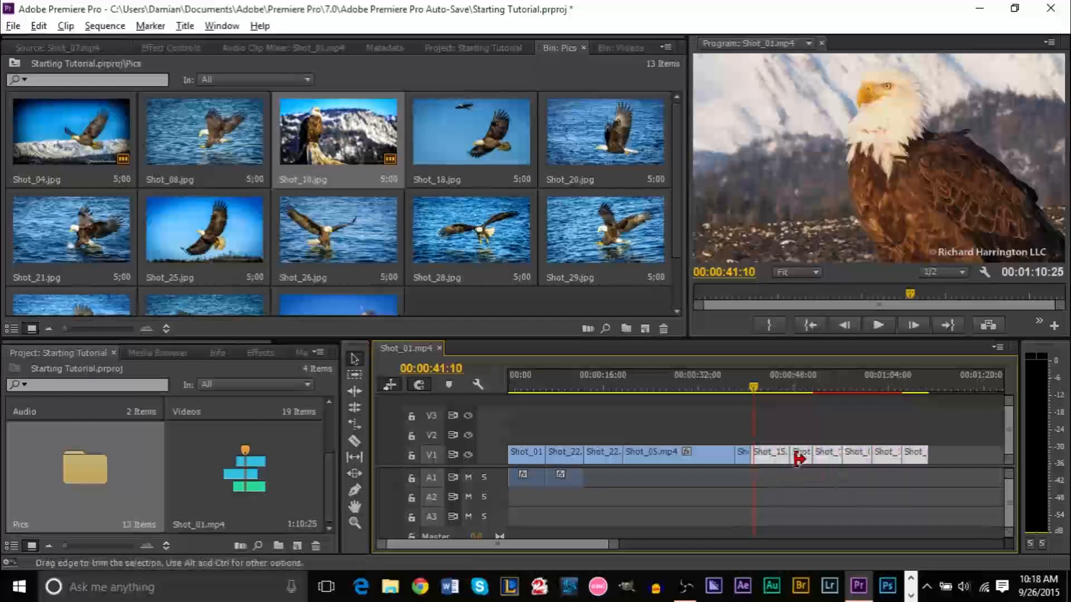
pyautogui.moveTo(765, 455); pyautogui.dragTo(814, 467)
pyautogui.click(884, 497)
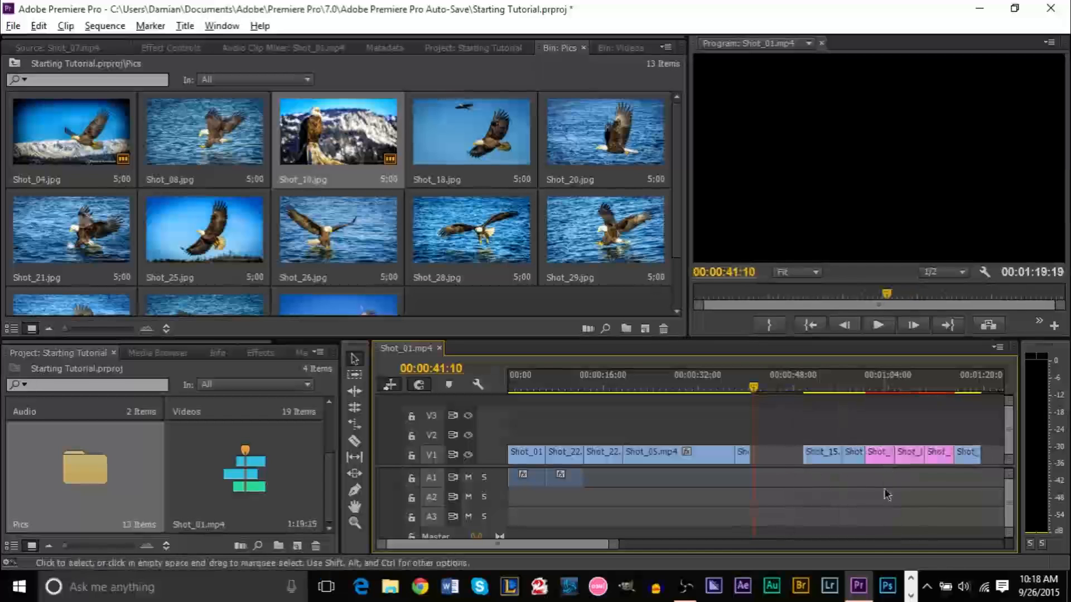
pyautogui.moveTo(885, 459); pyautogui.dragTo(806, 456)
pyautogui.click(784, 390)
pyautogui.click(827, 456)
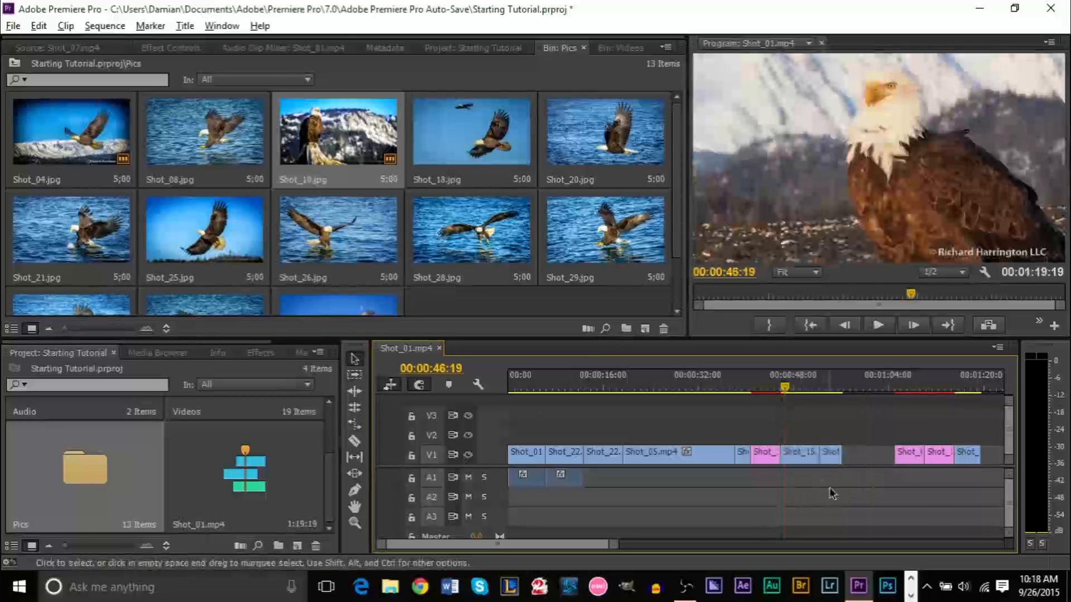
pyautogui.click(911, 455)
pyautogui.moveTo(906, 457); pyautogui.dragTo(852, 458)
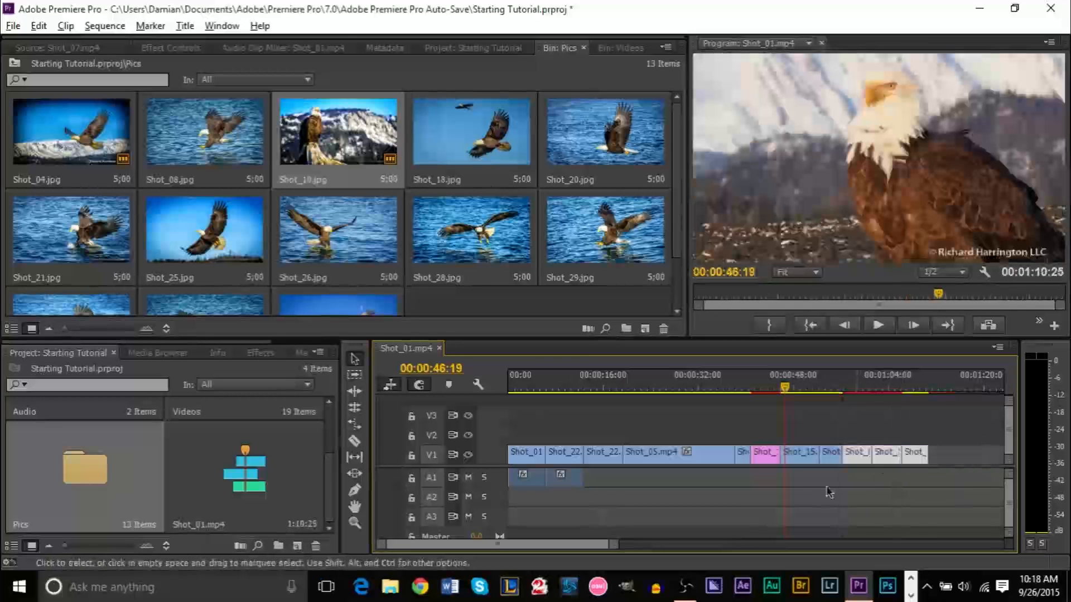
pyautogui.press('End')
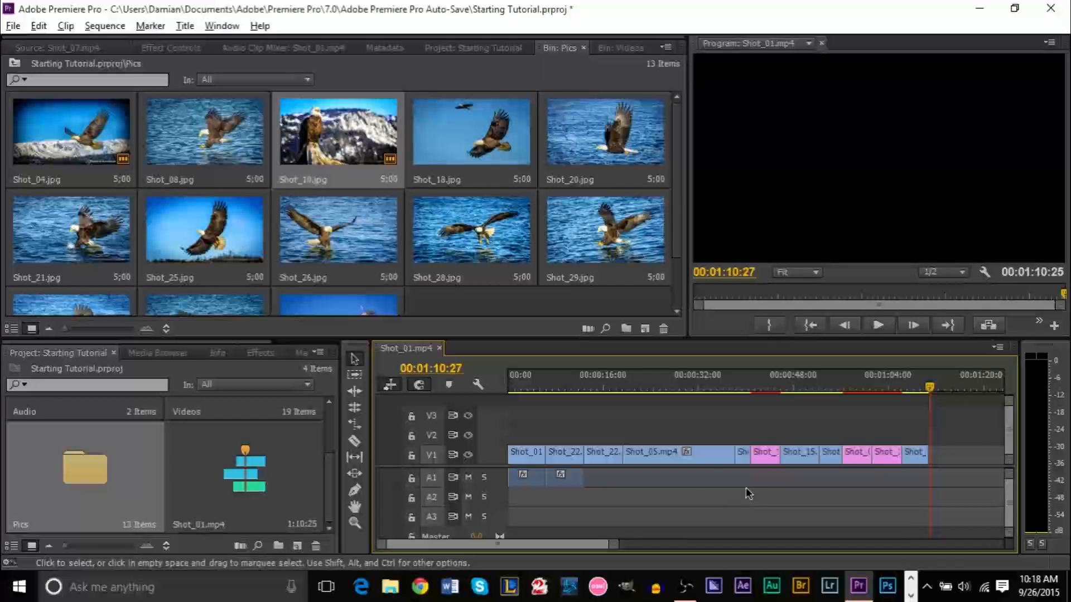
# Push Shot_05 onward later and move a still into the gap after Shot_22
pyautogui.moveTo(675, 497); pyautogui.dragTo(915, 441)
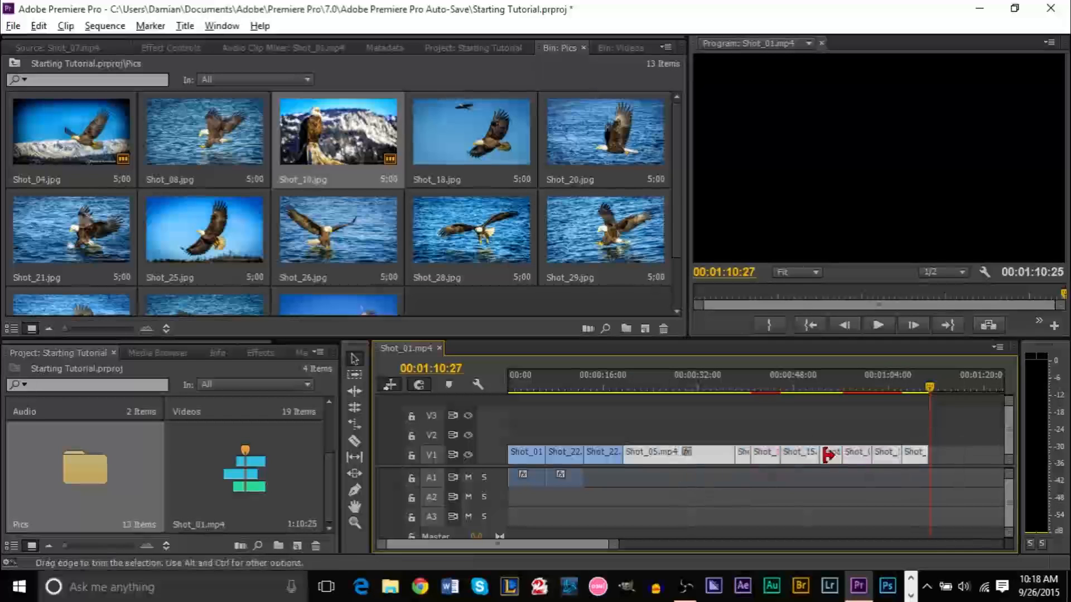
pyautogui.moveTo(661, 457); pyautogui.dragTo(722, 460)
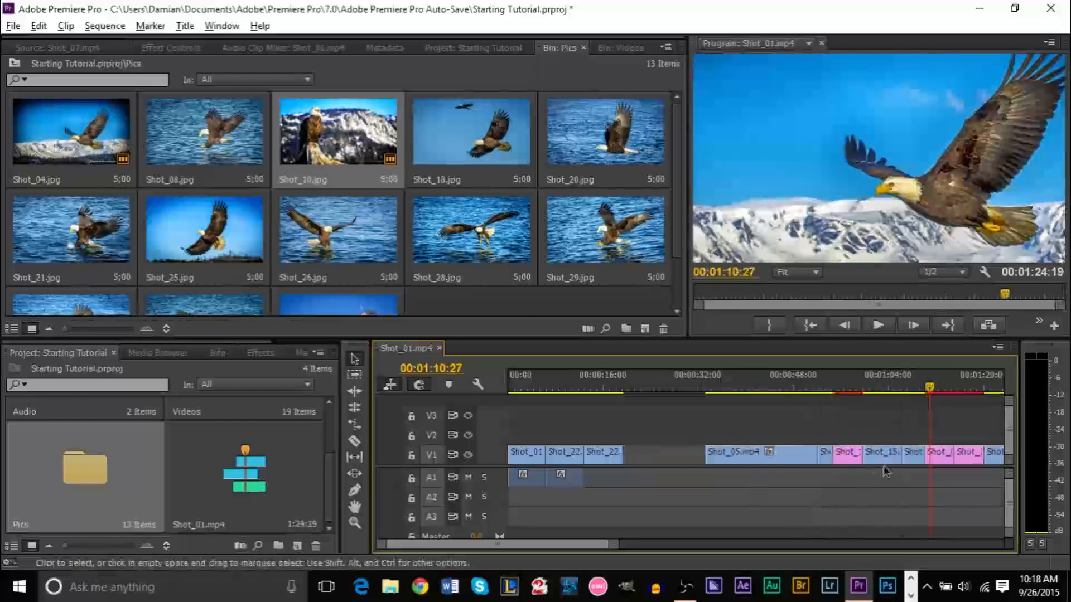
pyautogui.moveTo(964, 454); pyautogui.dragTo(647, 474)
# Slide Shot_05 onward and the last clip left to close the V1 gaps
pyautogui.moveTo(682, 500); pyautogui.dragTo(955, 460)
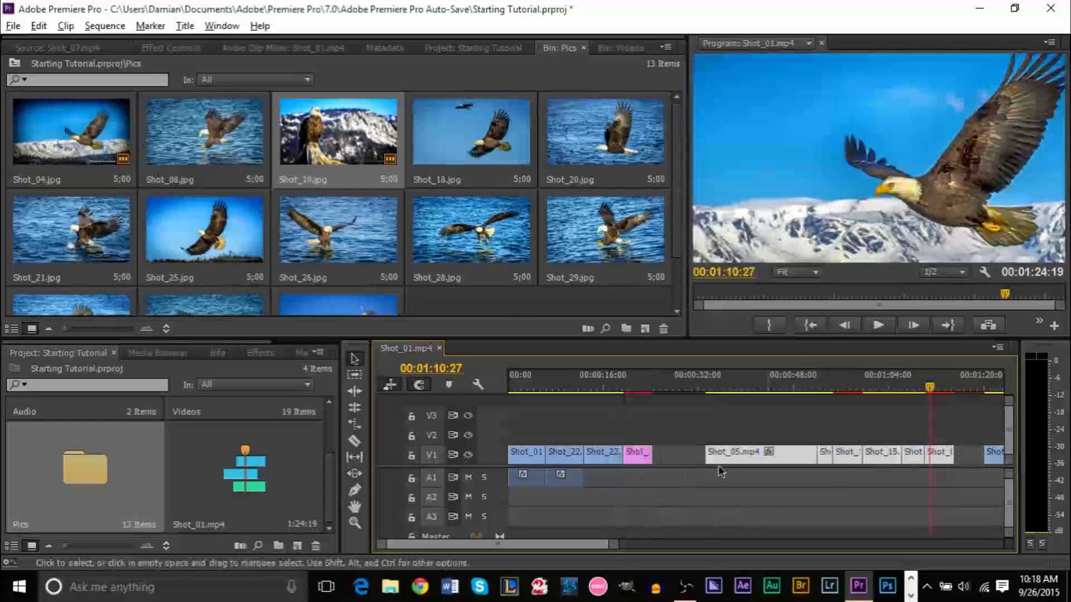
pyautogui.moveTo(707, 455)
pyautogui.mouseDown()
pyautogui.moveTo(674, 455)
pyautogui.moveTo(715, 458)
pyautogui.mouseUp()
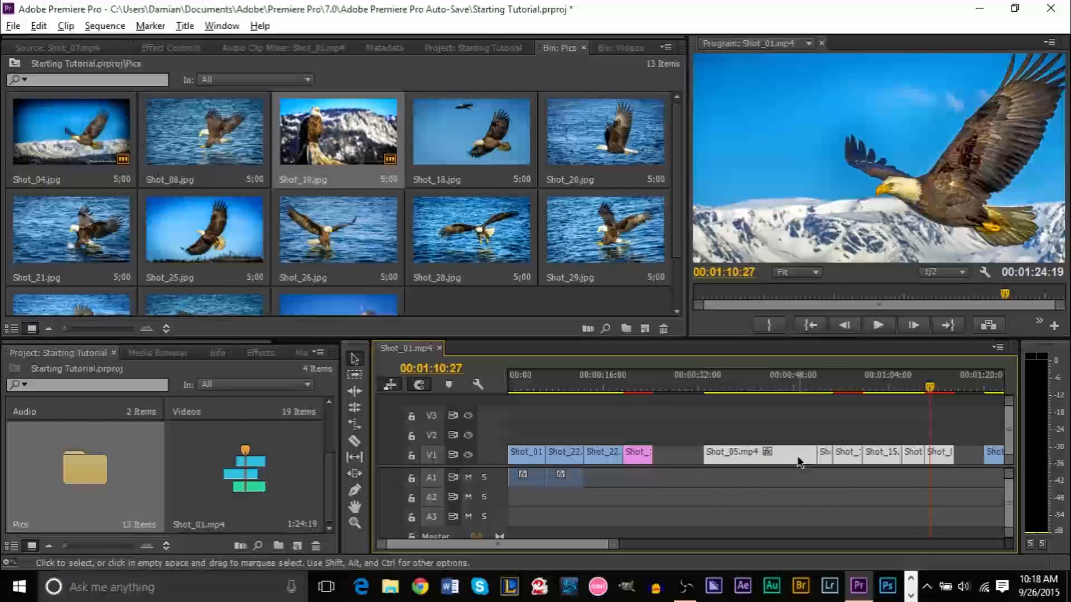
pyautogui.moveTo(789, 462); pyautogui.dragTo(739, 462)
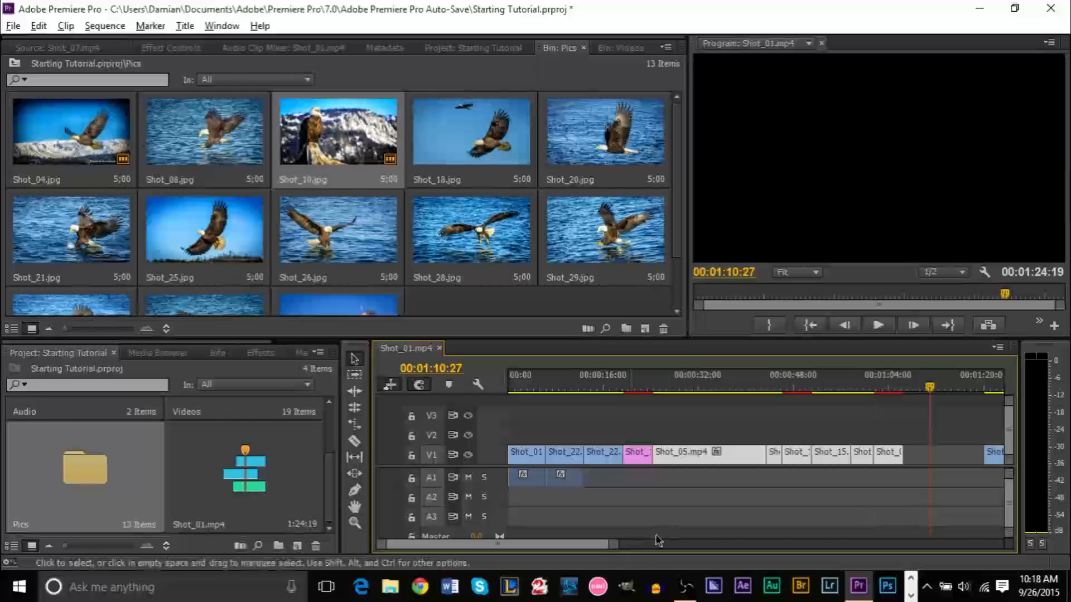
pyautogui.moveTo(617, 542); pyautogui.dragTo(642, 542)
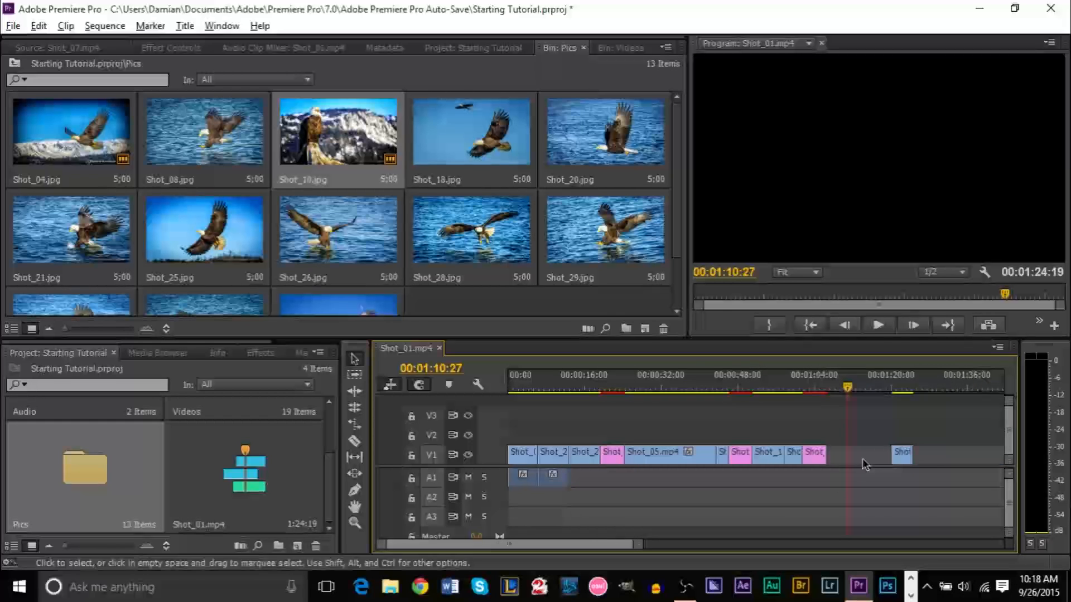
pyautogui.moveTo(902, 455); pyautogui.dragTo(838, 458)
pyautogui.click(834, 489)
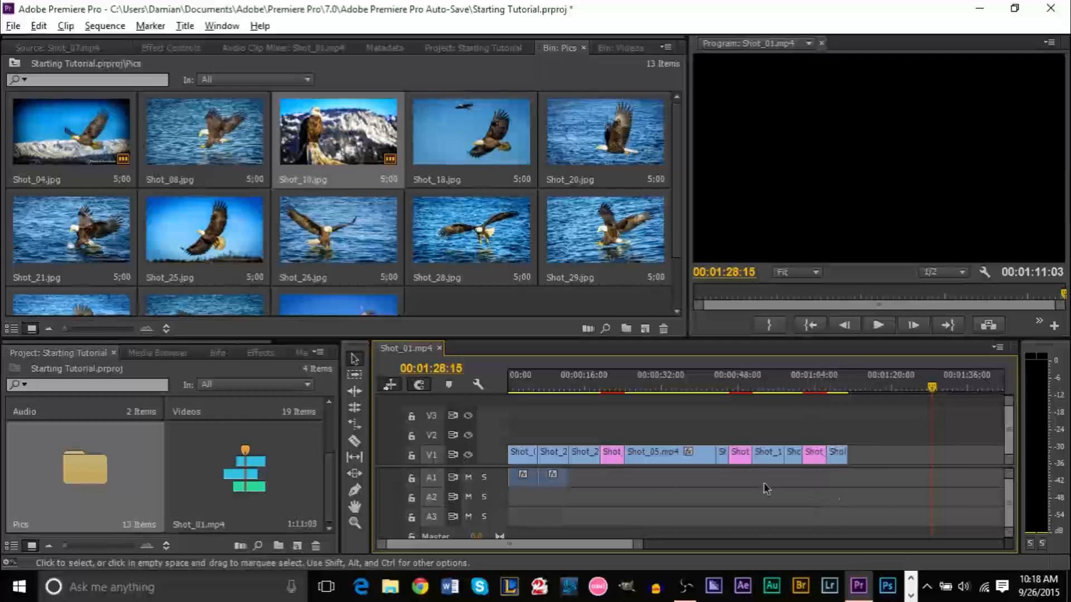
# Append the Shot_32.jpg still to the end of V1, extending the sequence to 00:01:16:03
pyautogui.moveTo(566, 492); pyautogui.dragTo(895, 453)
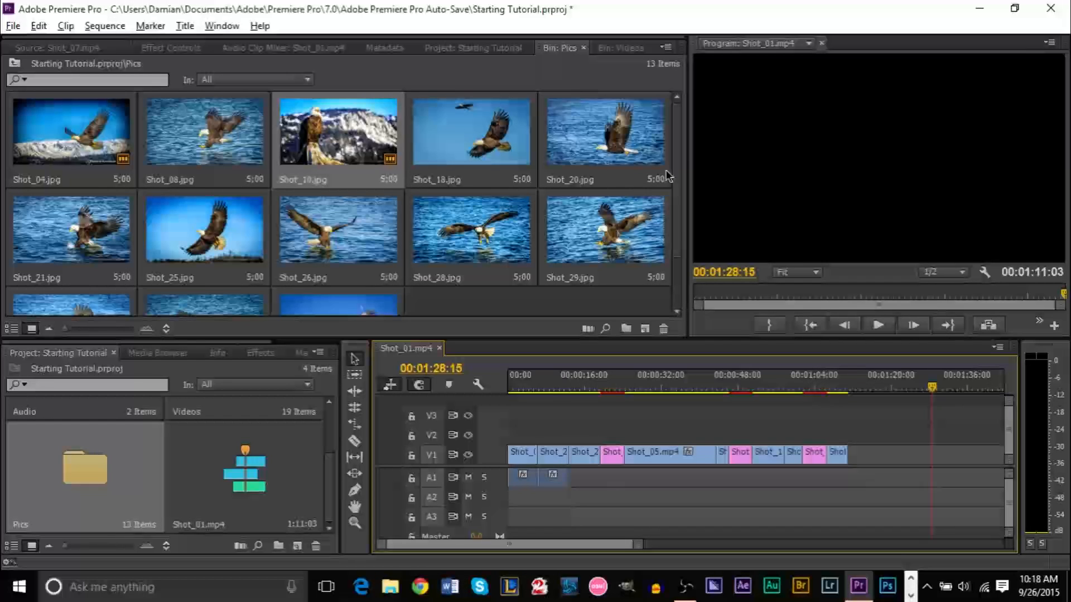
pyautogui.scroll(-3, 677, 223)
pyautogui.moveTo(310, 283); pyautogui.dragTo(860, 454)
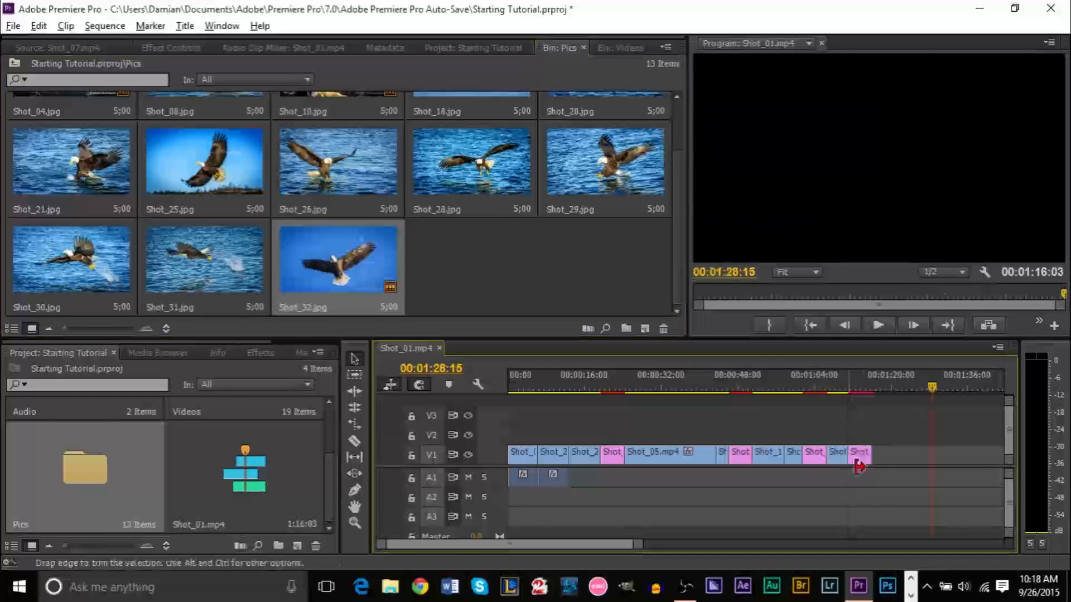
pyautogui.click(616, 49)
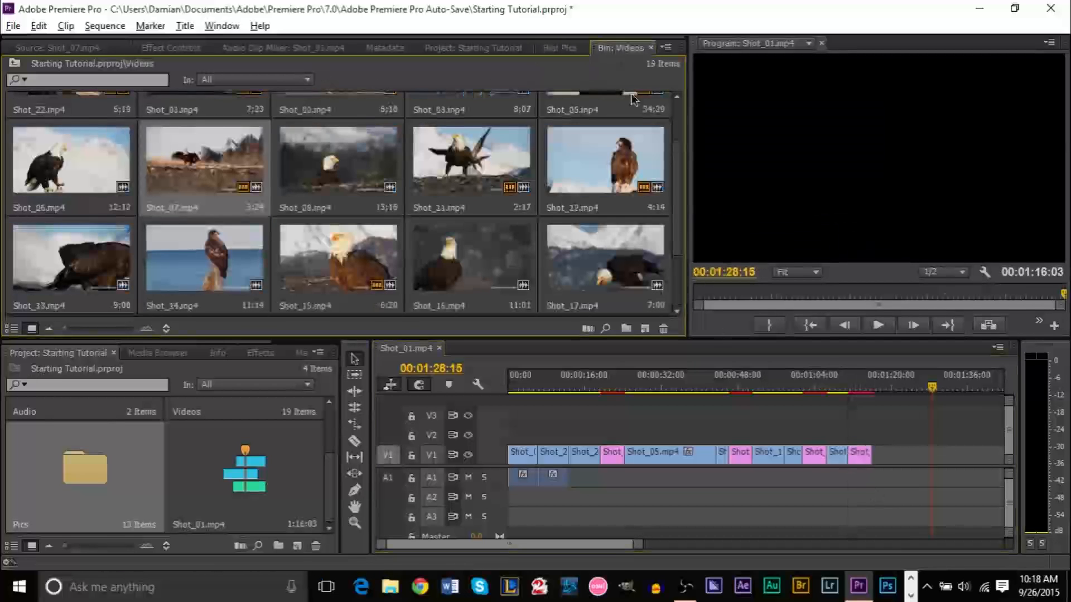
pyautogui.moveTo(678, 193); pyautogui.dragTo(679, 264)
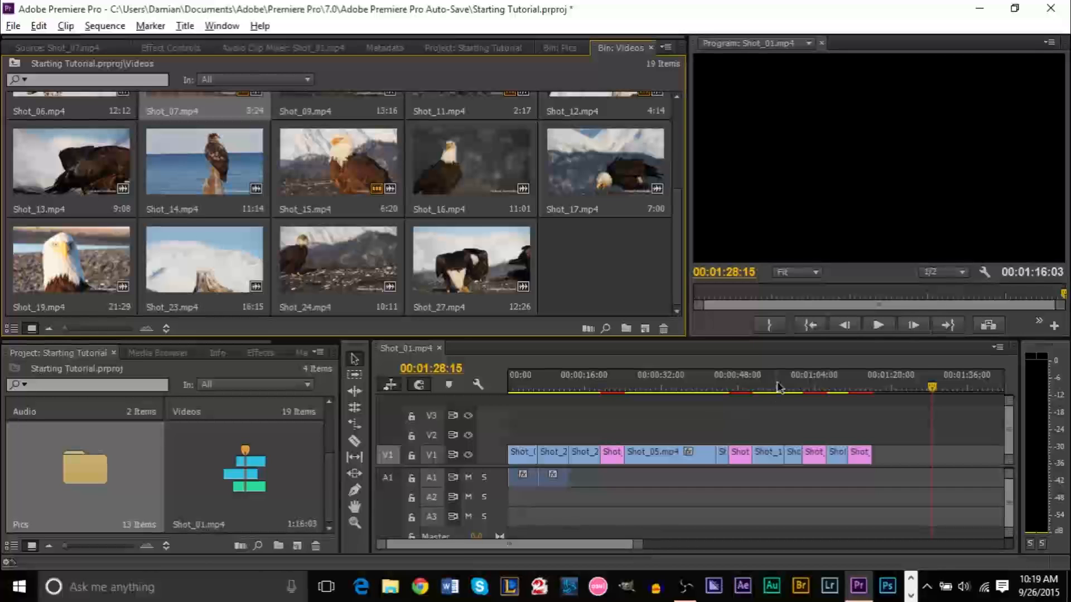
pyautogui.moveTo(638, 548); pyautogui.dragTo(486, 548)
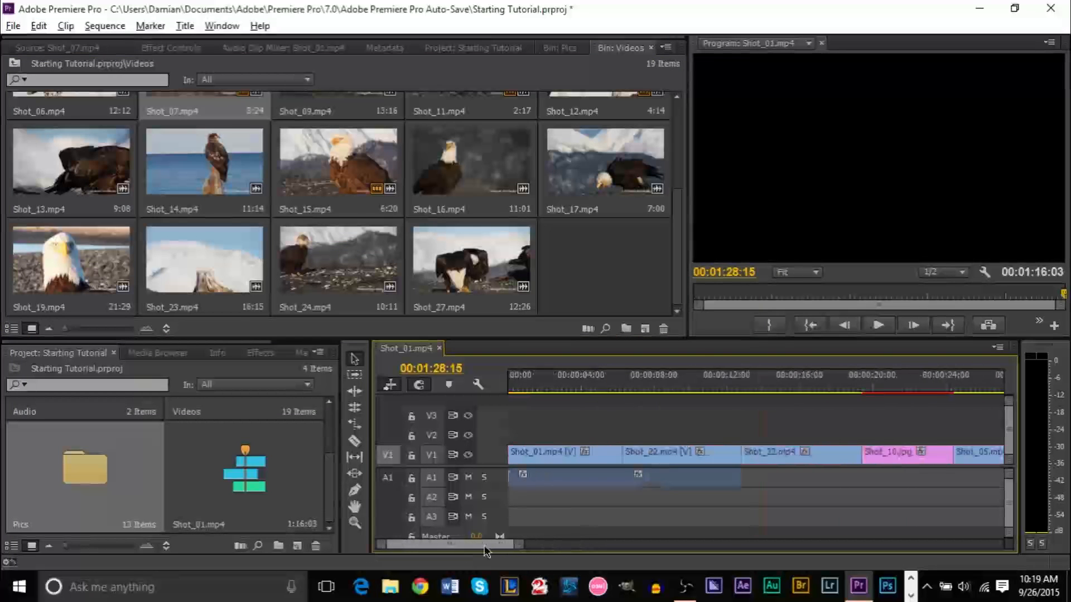
# Select Shot_22, Shot_10 and Shot_05 with the Selection tool, then clear the selection
pyautogui.click(355, 358)
pyautogui.click(648, 451)
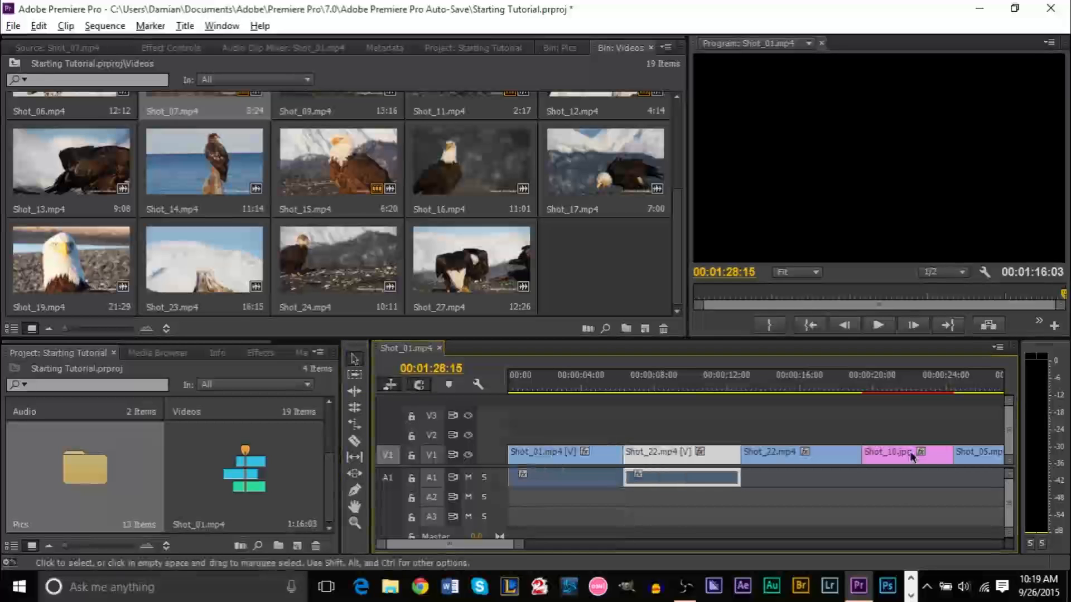
pyautogui.click(804, 483)
pyautogui.moveTo(803, 483); pyautogui.dragTo(957, 437)
pyautogui.click(913, 502)
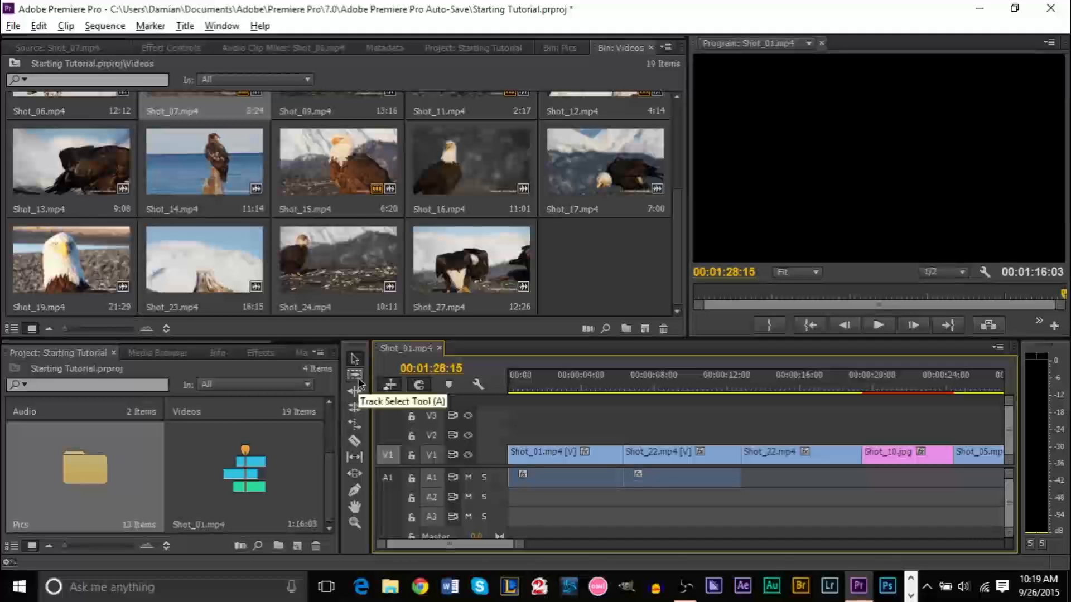
# With the Rolling Edit Tool, roll the Shot_01/Shot_22 cut to around six seconds
pyautogui.click(354, 406)
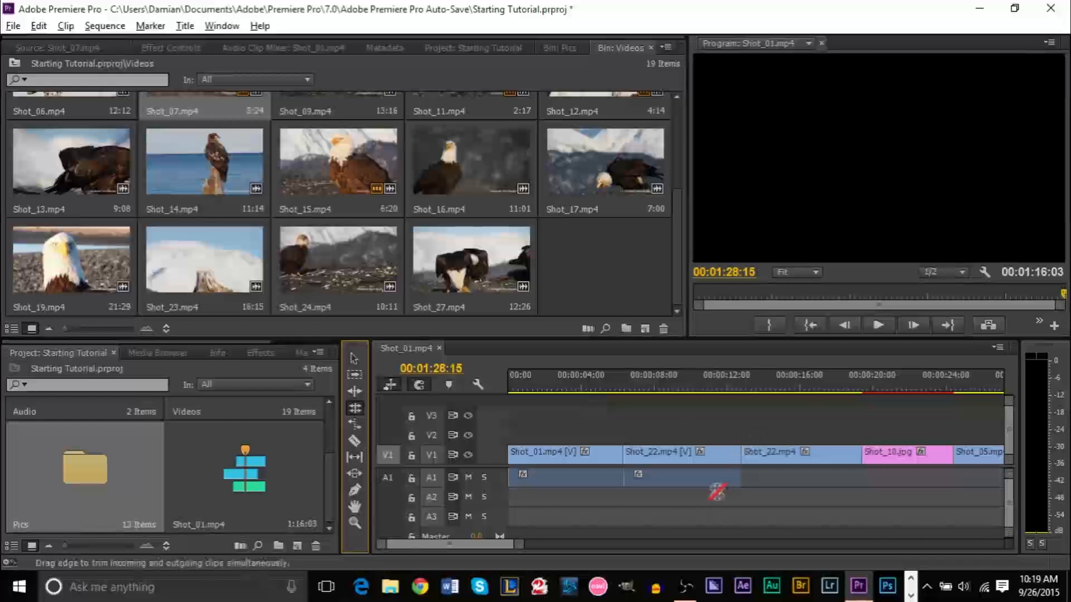
pyautogui.click(719, 384)
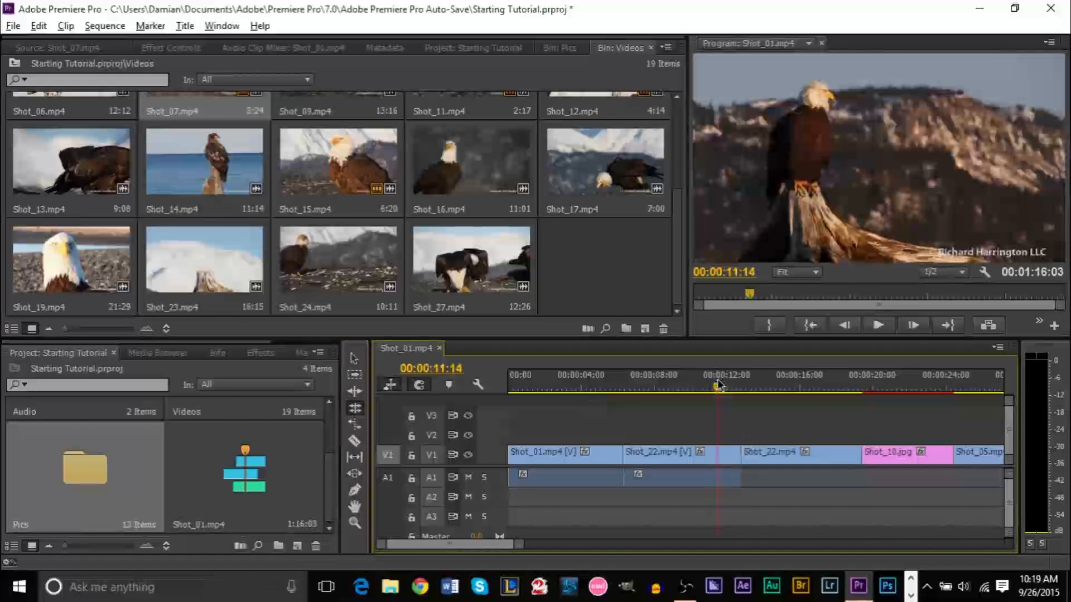
pyautogui.moveTo(718, 384); pyautogui.dragTo(586, 397)
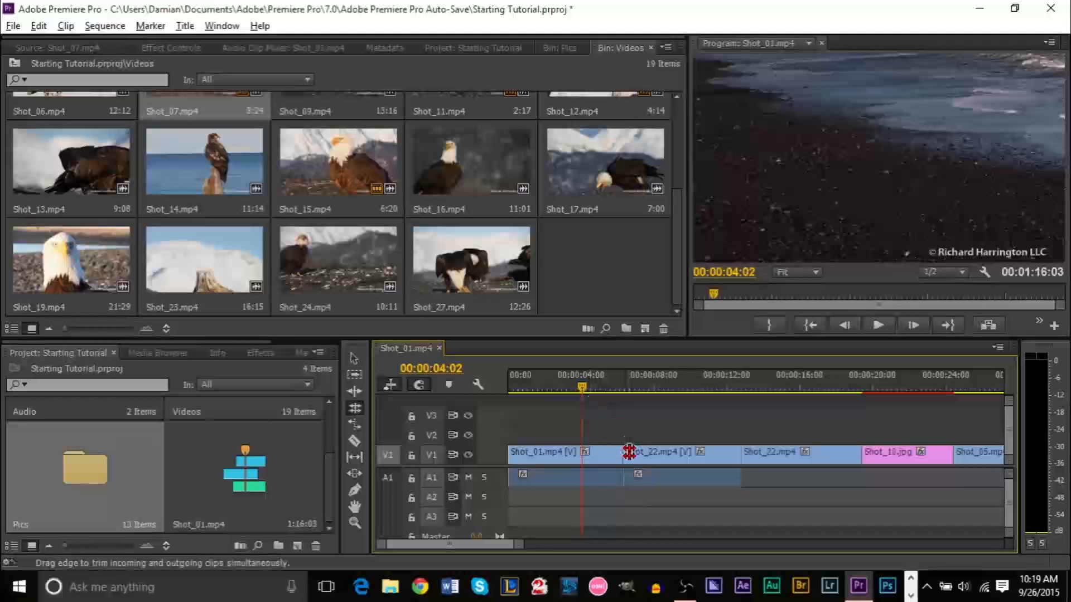
pyautogui.moveTo(621, 453); pyautogui.dragTo(591, 455)
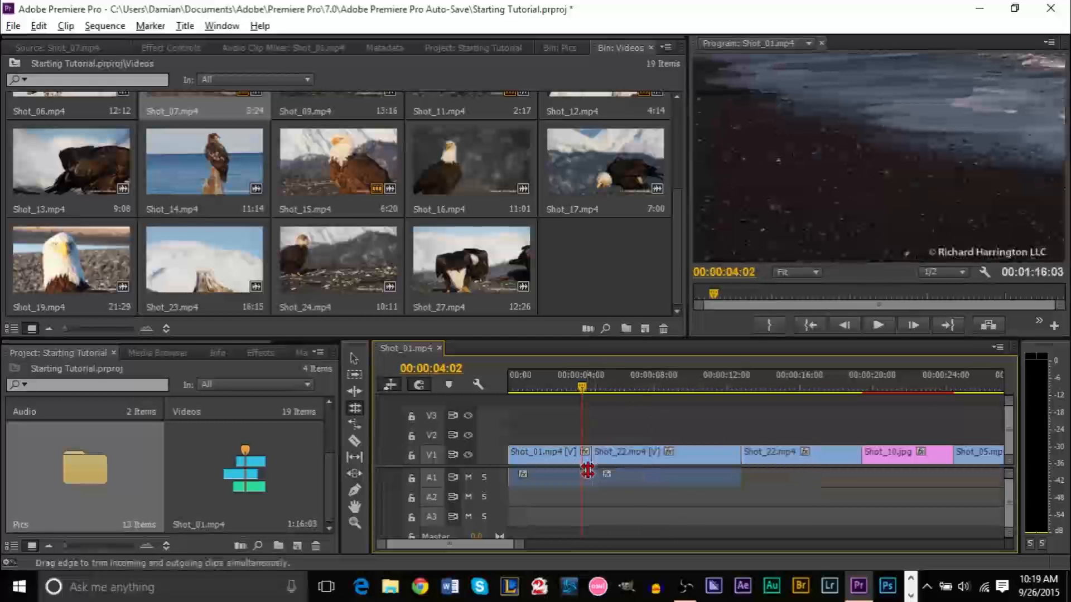
pyautogui.moveTo(589, 459); pyautogui.dragTo(696, 457)
pyautogui.moveTo(632, 456); pyautogui.dragTo(581, 456)
pyautogui.moveTo(585, 382); pyautogui.dragTo(545, 385)
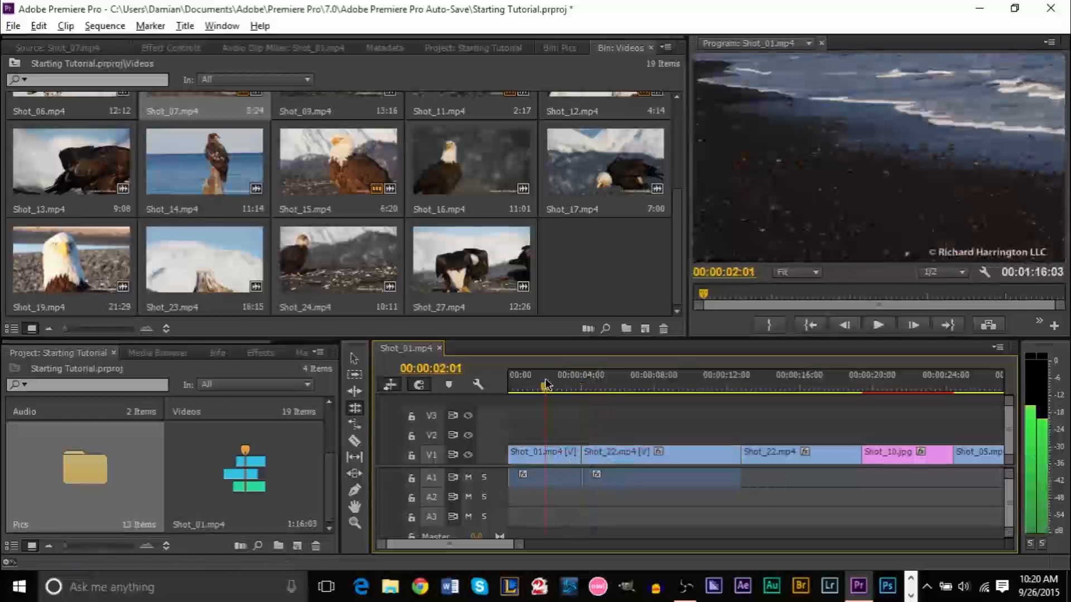
pyautogui.moveTo(582, 457); pyautogui.dragTo(616, 460)
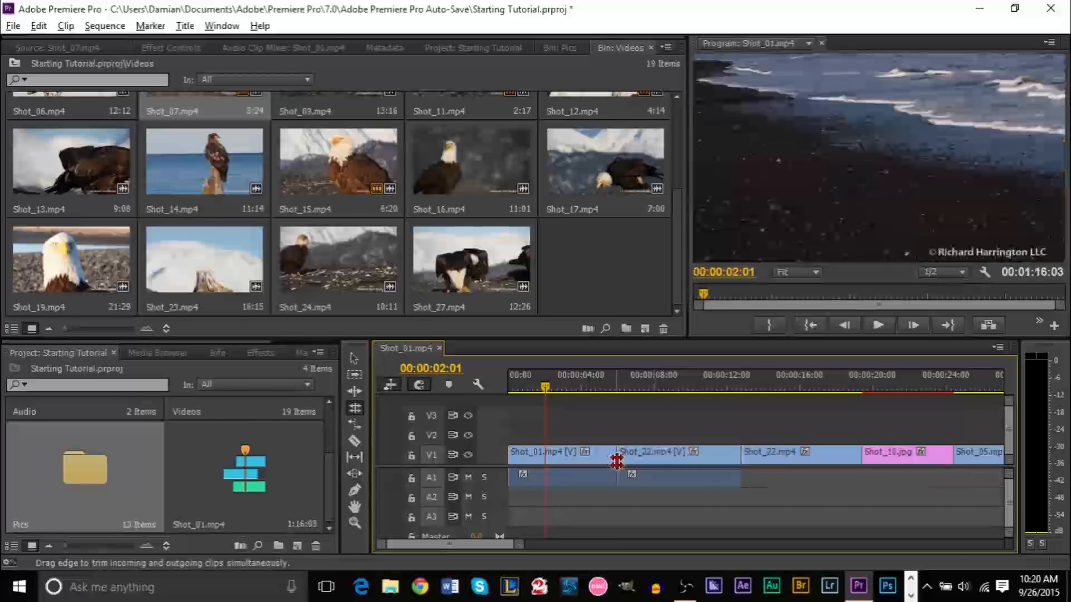
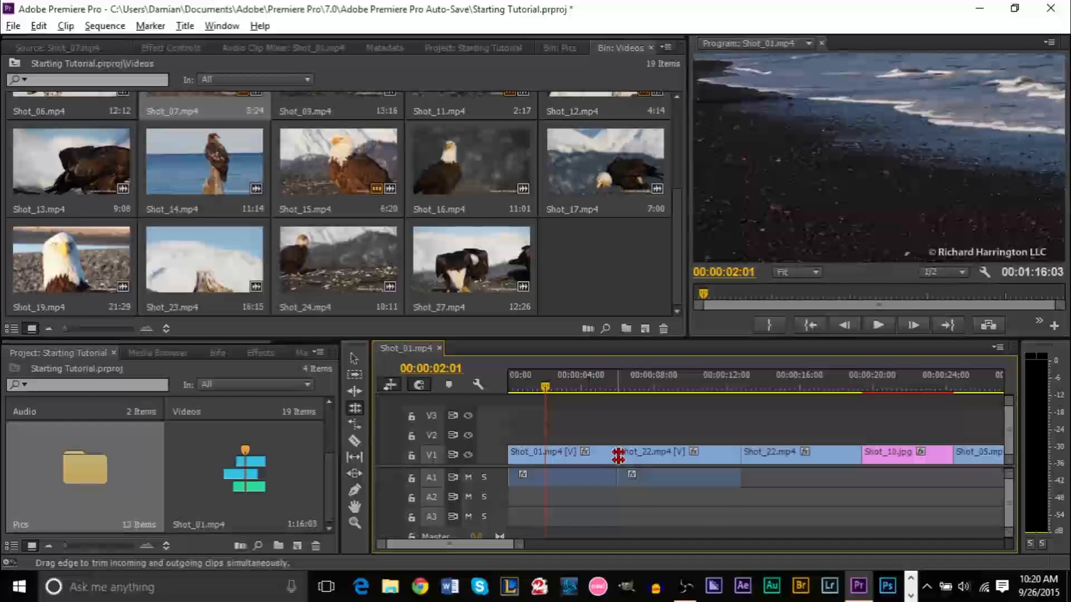
# Trim the start of Shot_22 with the Selection tool, then select Shot_01
pyautogui.moveTo(618, 455)
pyautogui.mouseDown()
pyautogui.moveTo(599, 456)
pyautogui.moveTo(637, 456)
pyautogui.moveTo(620, 456)
pyautogui.mouseUp()
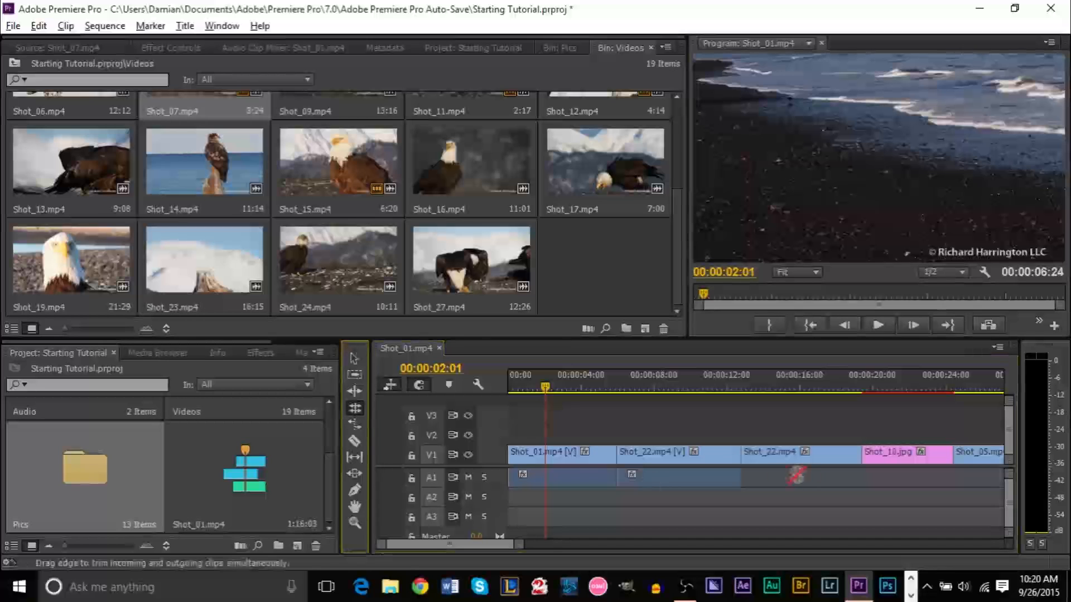
pyautogui.click(667, 455)
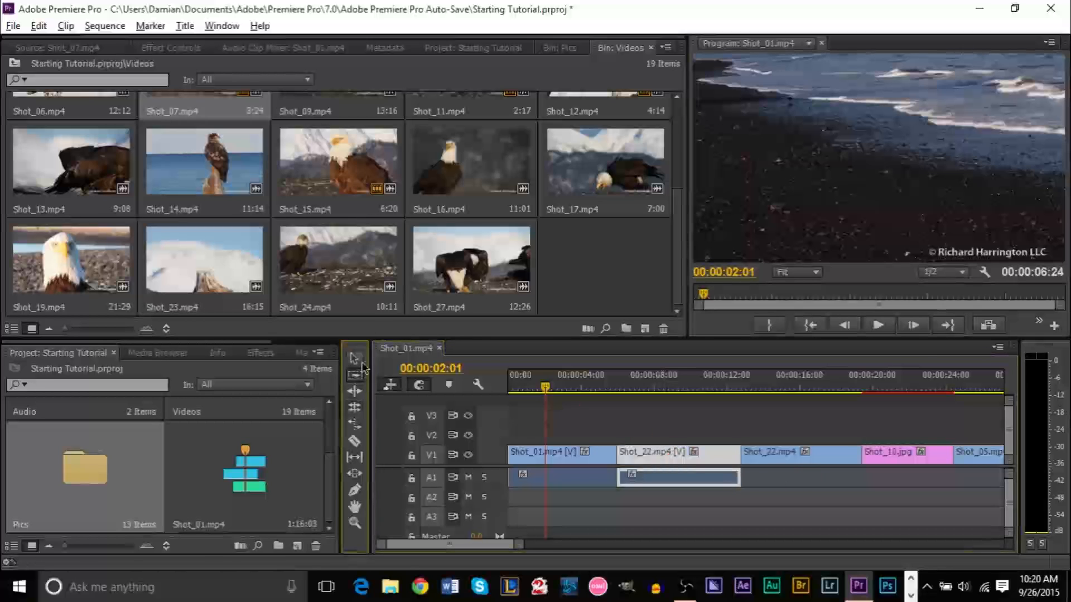
pyautogui.click(357, 360)
pyautogui.click(623, 457)
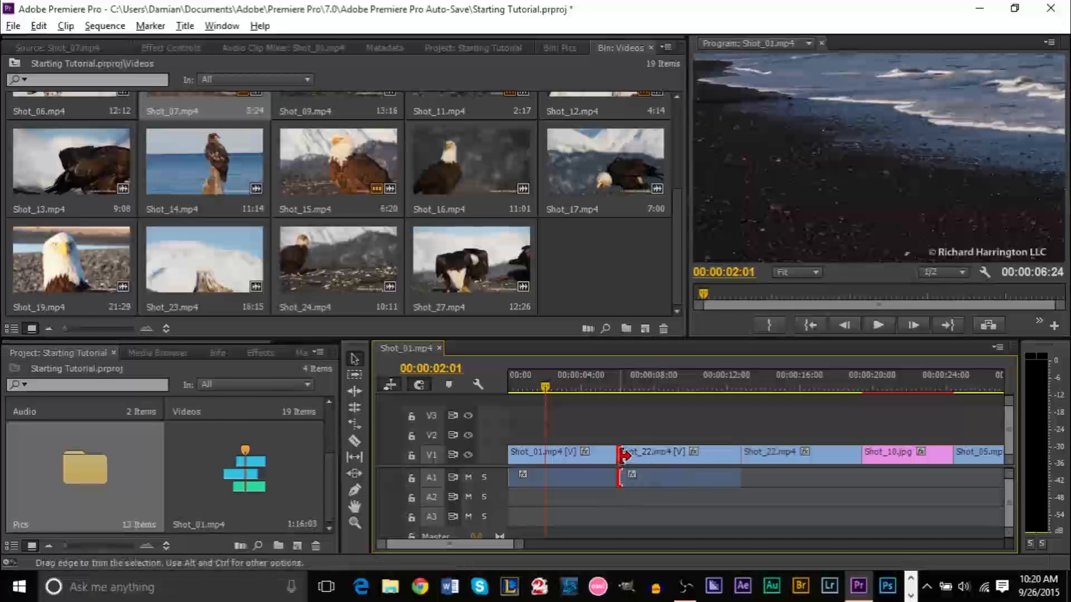
pyautogui.moveTo(624, 456)
pyautogui.mouseDown()
pyautogui.moveTo(645, 457)
pyautogui.moveTo(618, 457)
pyautogui.mouseUp()
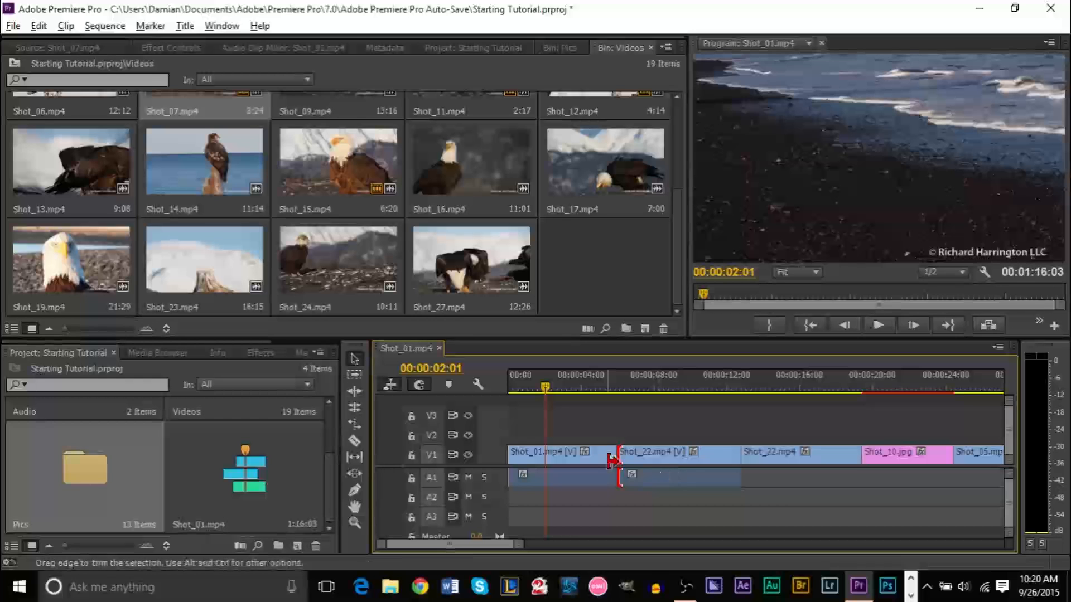
pyautogui.rightClick(582, 453)
pyautogui.click(574, 457)
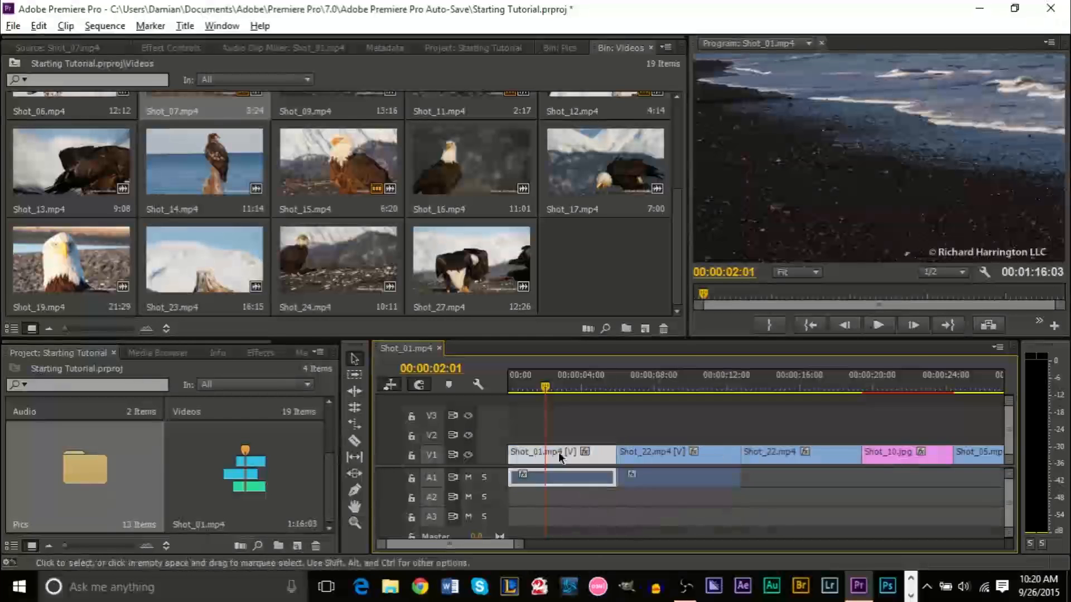
# Roll the Shot_01/Shot_22 cut earlier, shortening Shot_01 and lengthening Shot_22
pyautogui.click(620, 388)
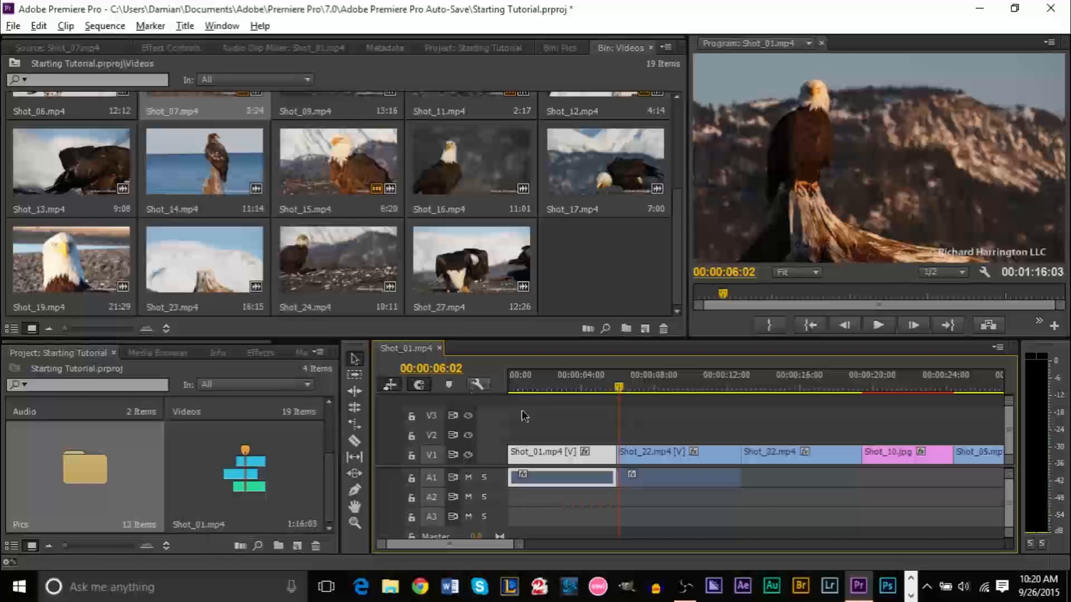
pyautogui.click(658, 457)
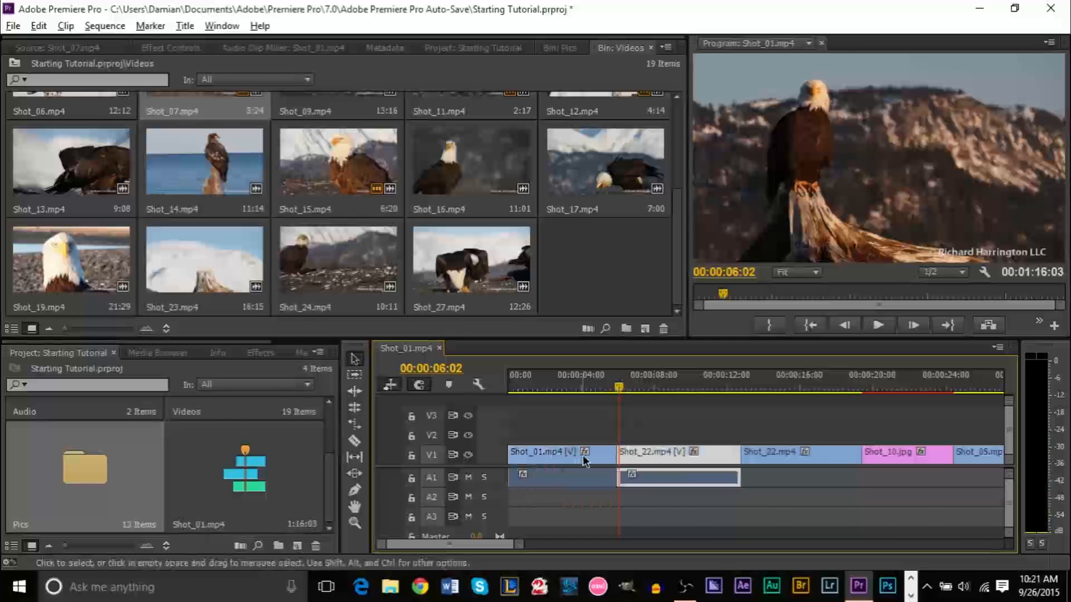
pyautogui.moveTo(772, 488); pyautogui.dragTo(792, 458)
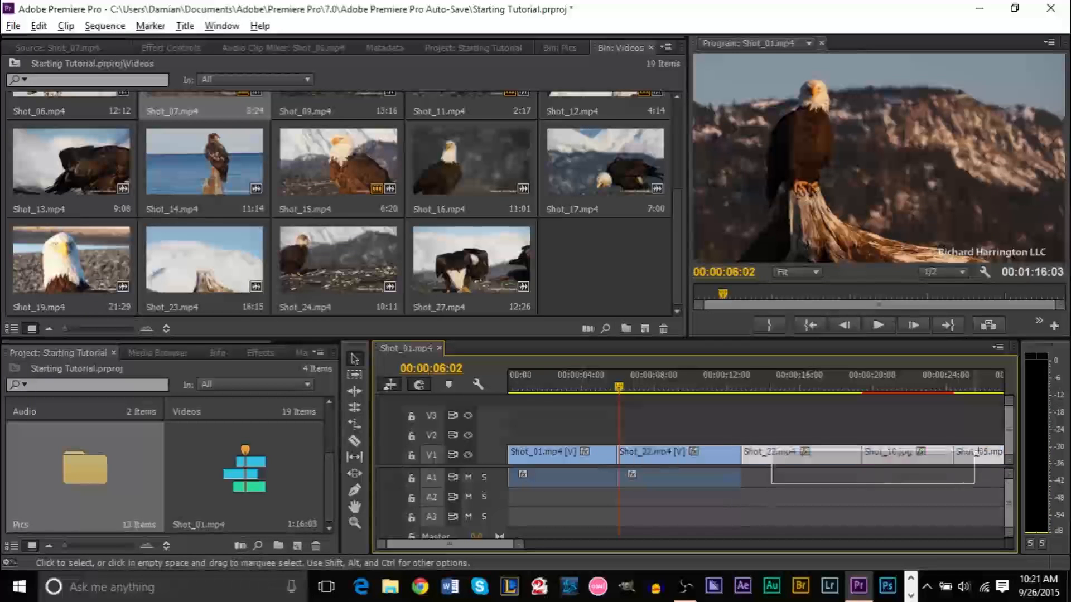
pyautogui.click(848, 490)
pyautogui.click(668, 386)
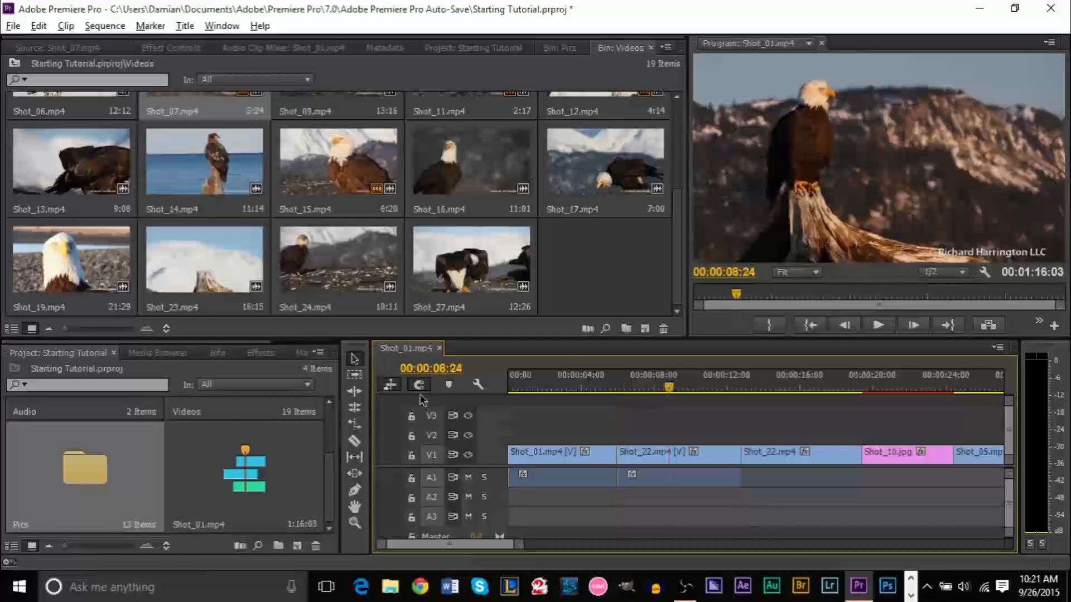
pyautogui.click(354, 408)
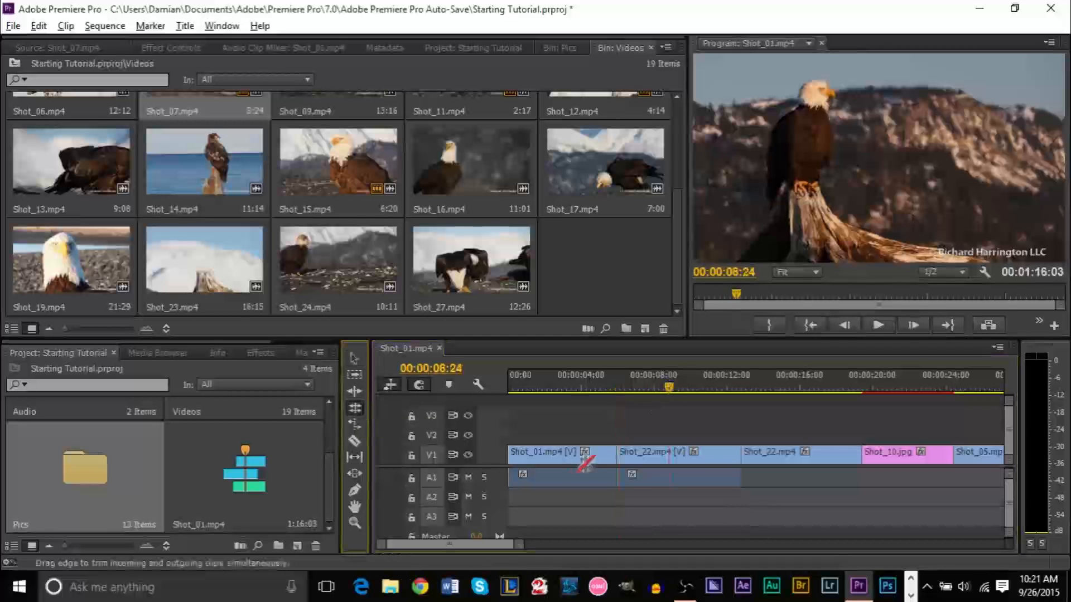
pyautogui.moveTo(621, 458); pyautogui.dragTo(582, 458)
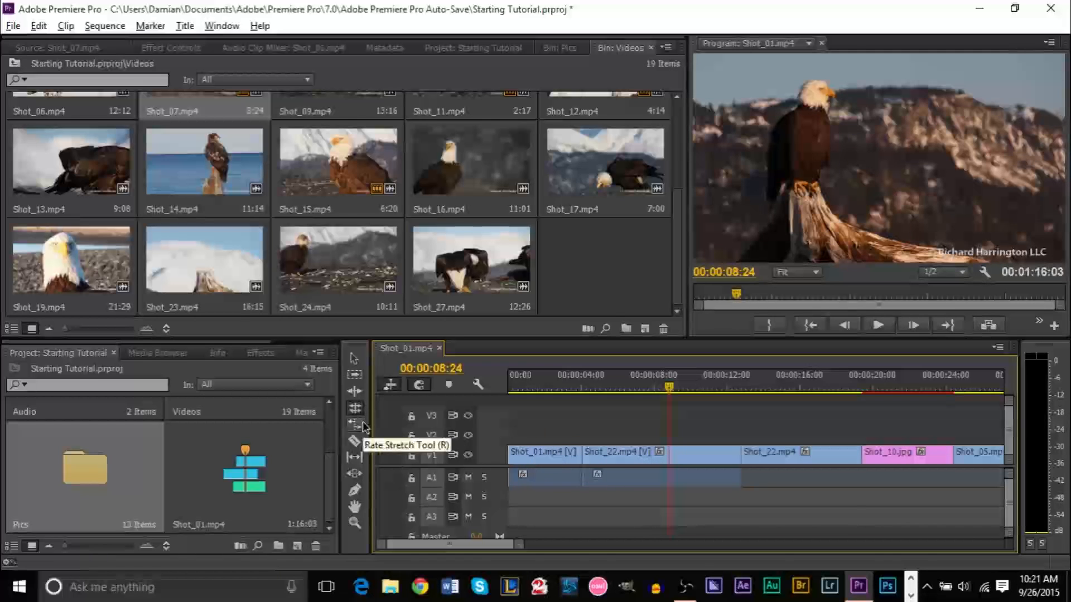
# Try splitting Shot_22 with the Razor tool, then undo the cut
pyautogui.click(363, 443)
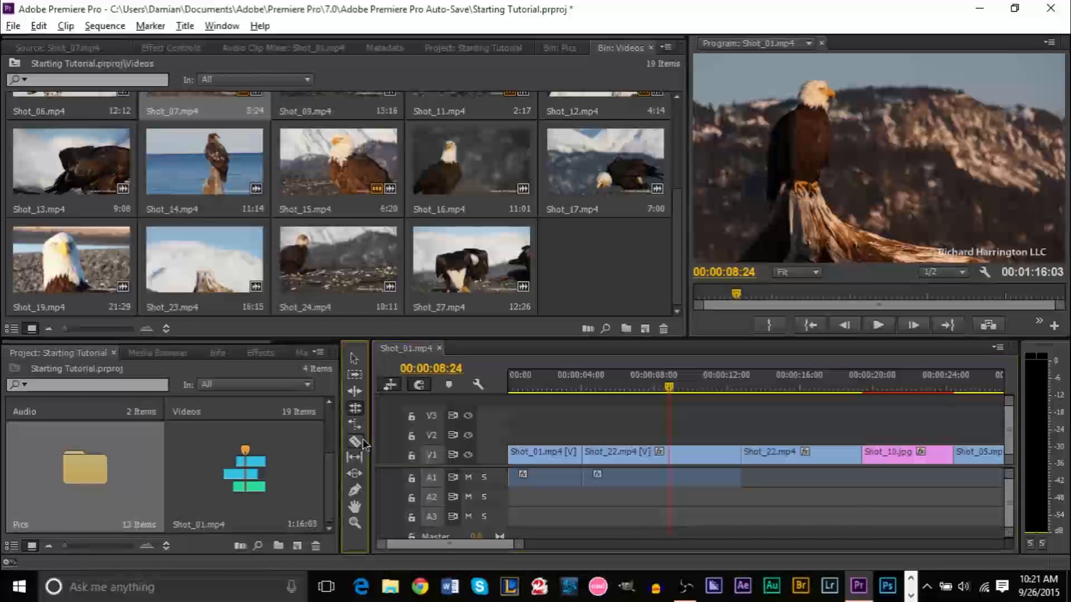
pyautogui.click(776, 455)
pyautogui.hotkey('ctrl', 'z')
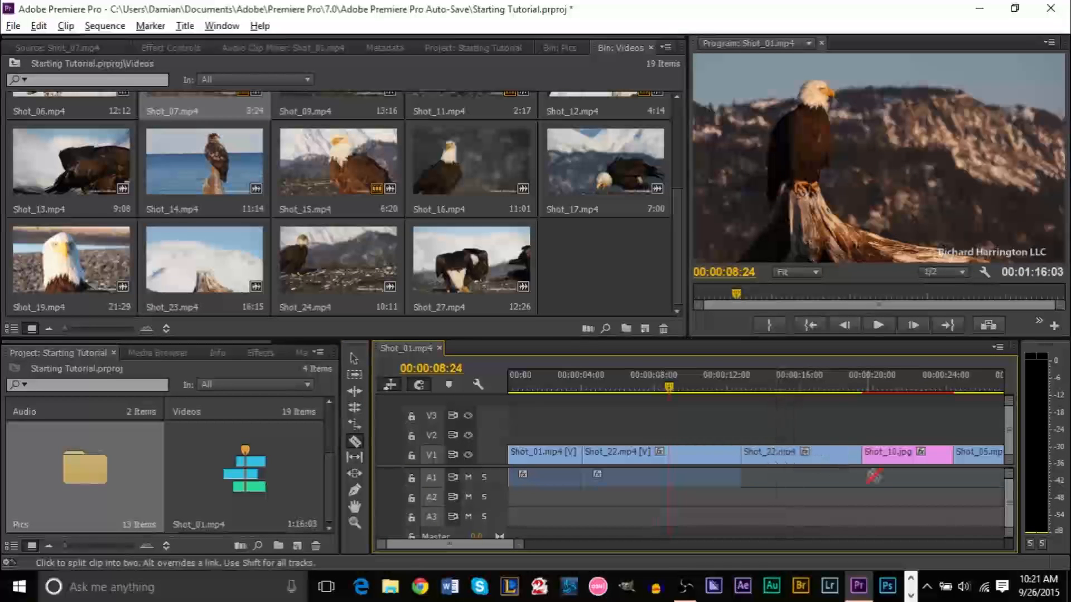
# Slip Shot_22's footage by about -00:00:01:09, keeping its position and length
pyautogui.click(356, 462)
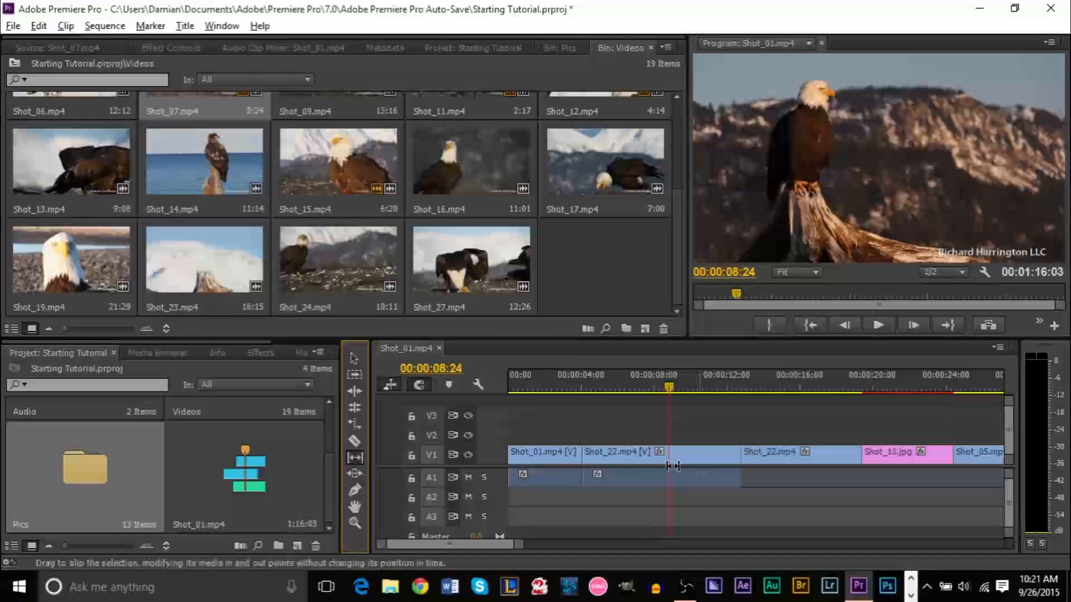
pyautogui.moveTo(582, 458)
pyautogui.mouseDown()
pyautogui.moveTo(618, 457)
pyautogui.moveTo(569, 459)
pyautogui.moveTo(598, 465)
pyautogui.mouseUp()
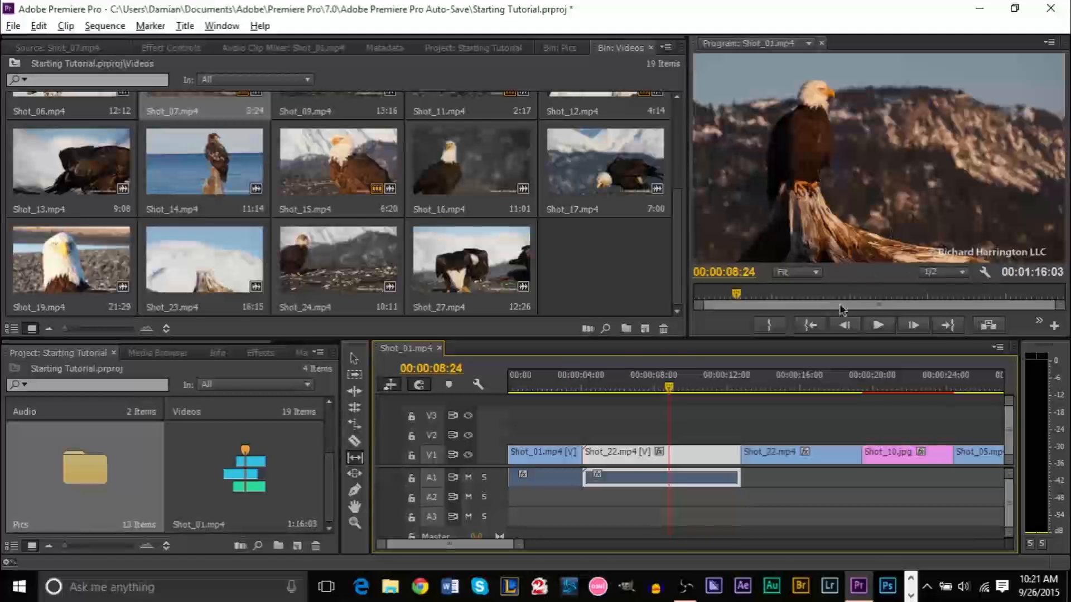
pyautogui.click(354, 359)
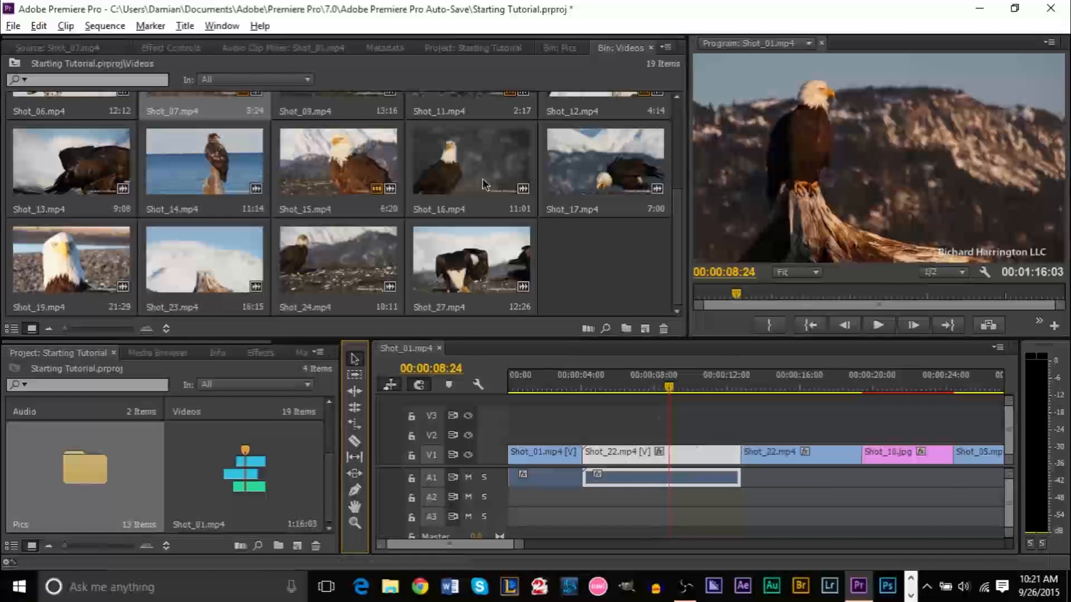
# Load Shot_15.mp4 into the Source monitor, then trim and restore Shot_22's out-point
pyautogui.doubleClick(347, 182)
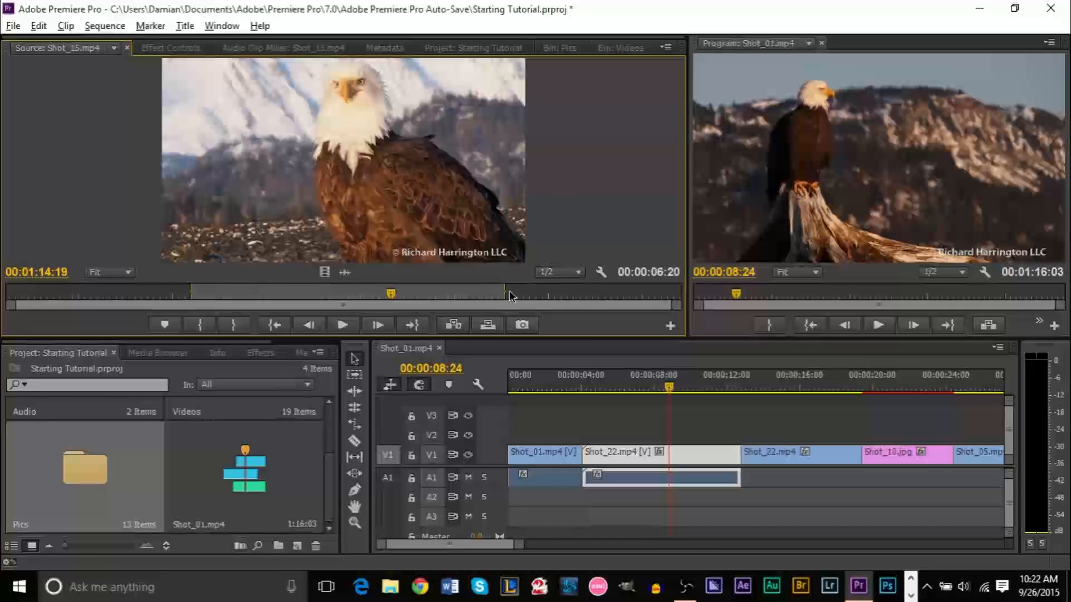
pyautogui.moveTo(737, 456); pyautogui.dragTo(703, 457)
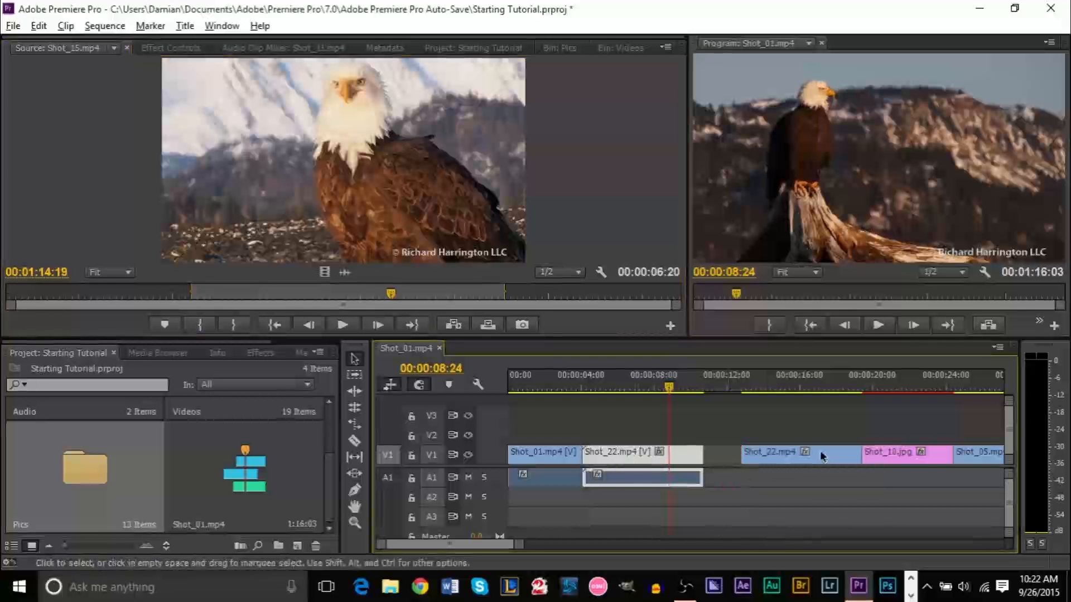
pyautogui.moveTo(704, 456); pyautogui.dragTo(741, 456)
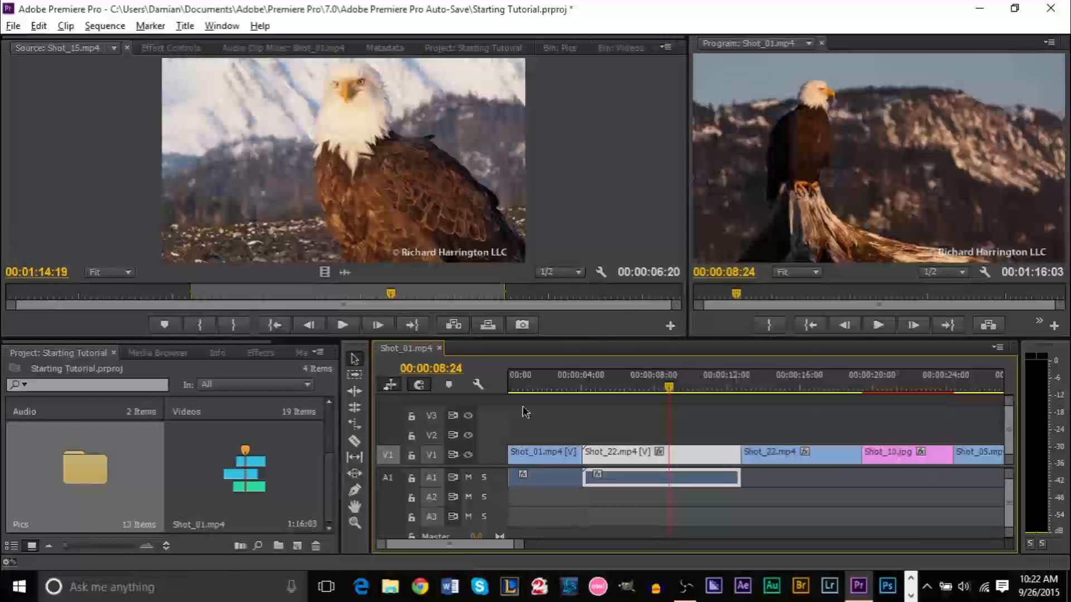
# Slip Shot_22 so it plays a later part of its footage
pyautogui.click(355, 457)
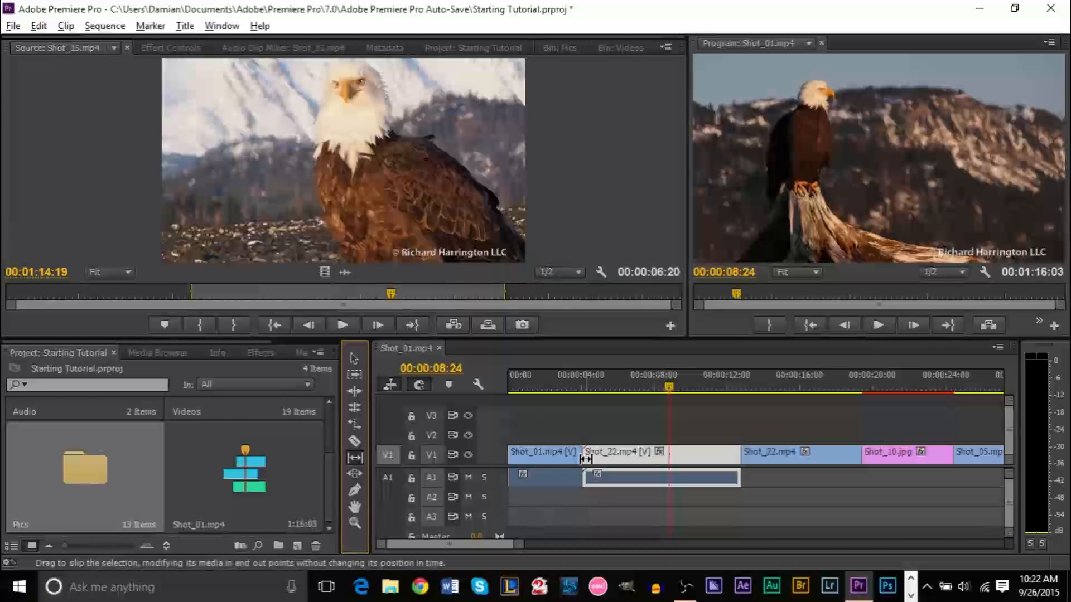
pyautogui.moveTo(605, 455); pyautogui.dragTo(708, 456)
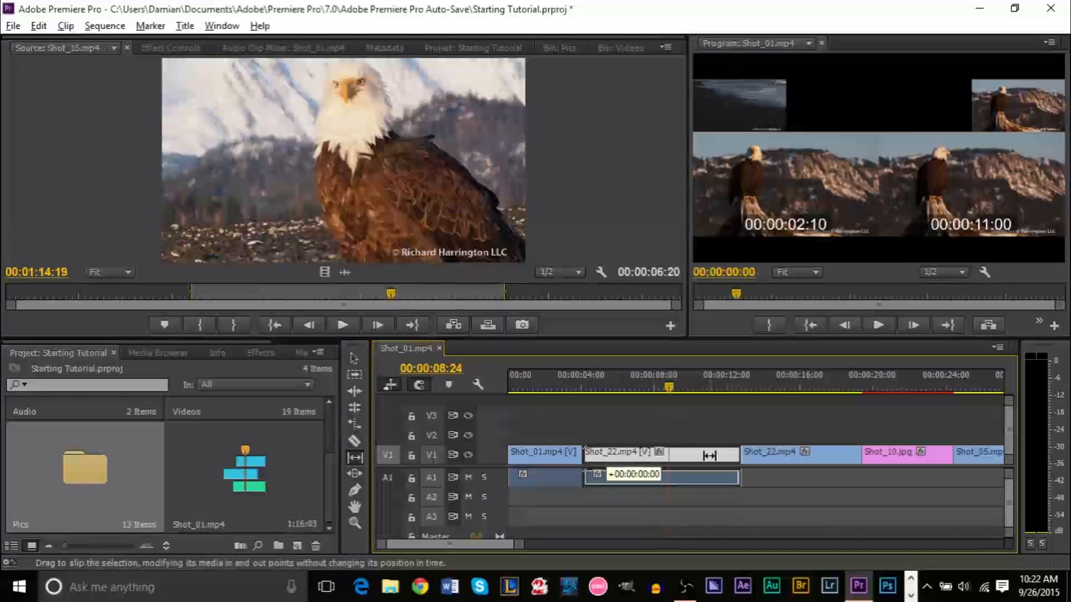
pyautogui.moveTo(628, 455)
pyautogui.mouseDown()
pyautogui.moveTo(590, 454)
pyautogui.moveTo(619, 455)
pyautogui.mouseUp()
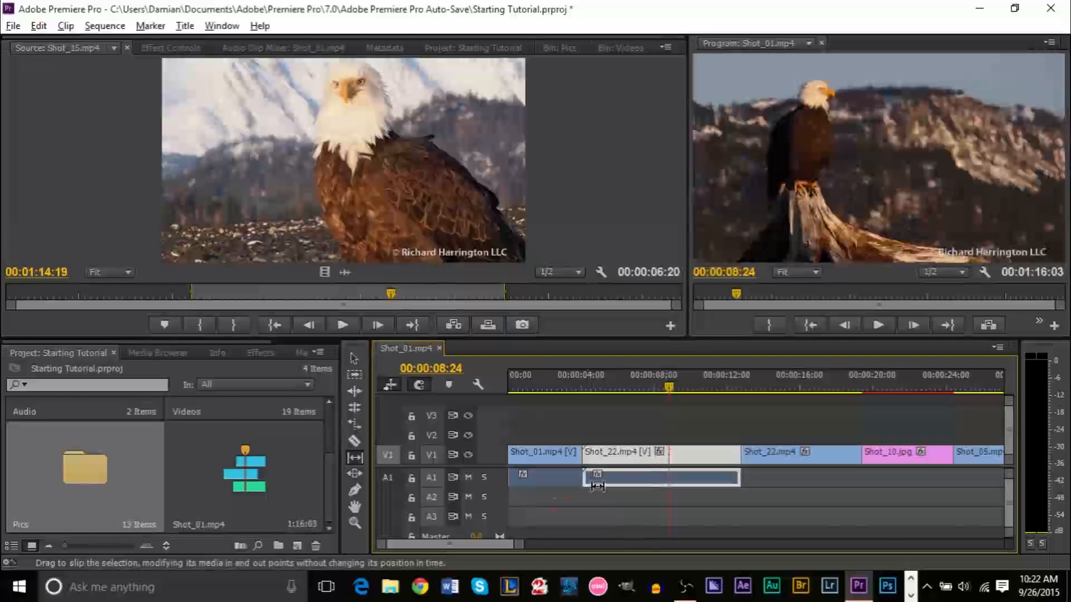
# Zoom the timeline out and park the playhead near 00:00:53:24, where the eagles land
pyautogui.scroll(-5, 491, 543)
pyautogui.click(709, 385)
pyautogui.press('Left')
pyautogui.moveTo(537, 548); pyautogui.dragTo(636, 548)
pyautogui.click(774, 389)
pyautogui.moveTo(775, 390); pyautogui.dragTo(794, 389)
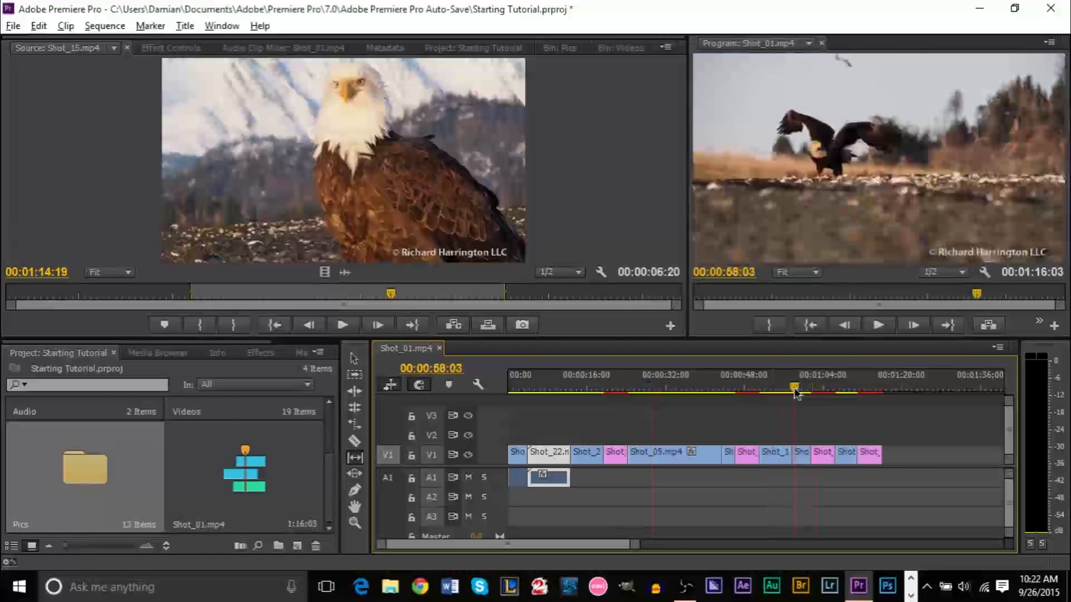
# Slip the short clip near 00:00:59 about +00:00:02:18 to show the eagle standing
pyautogui.click(799, 455)
pyautogui.moveTo(788, 456)
pyautogui.mouseDown()
pyautogui.moveTo(746, 458)
pyautogui.moveTo(853, 457)
pyautogui.moveTo(705, 460)
pyautogui.moveTo(839, 460)
pyautogui.moveTo(780, 460)
pyautogui.moveTo(795, 458)
pyautogui.mouseUp()
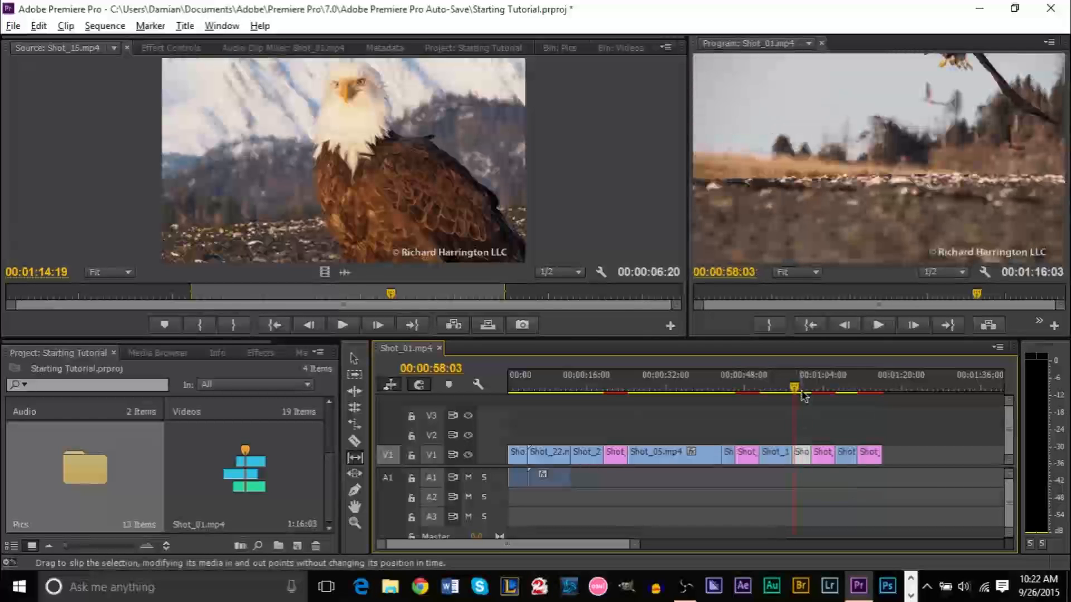
pyautogui.moveTo(798, 395)
pyautogui.mouseDown()
pyautogui.moveTo(822, 399)
pyautogui.moveTo(801, 395)
pyautogui.mouseUp()
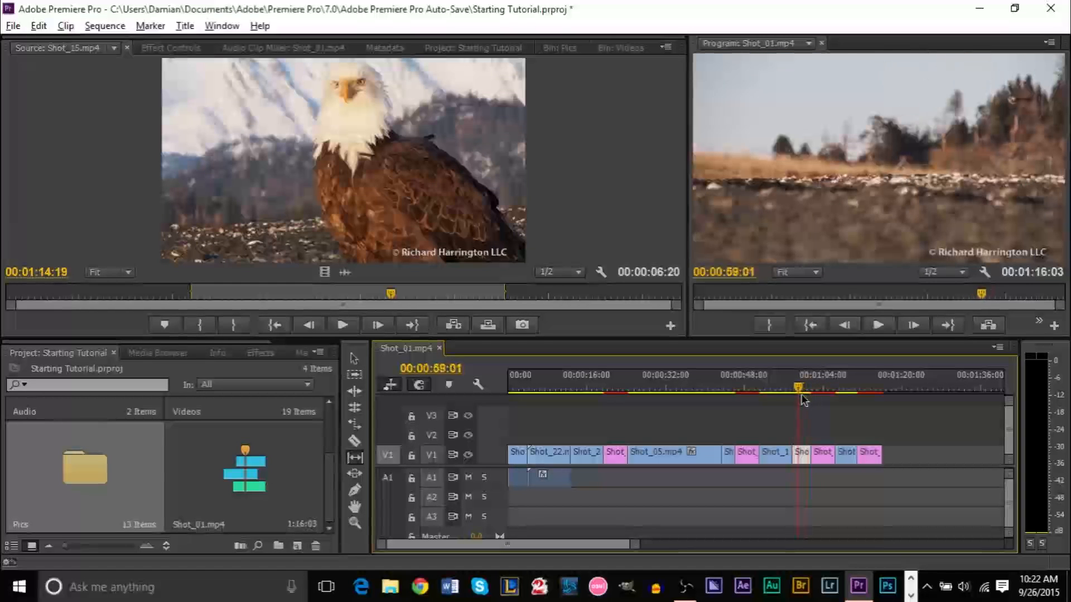
pyautogui.moveTo(799, 453); pyautogui.dragTo(823, 453)
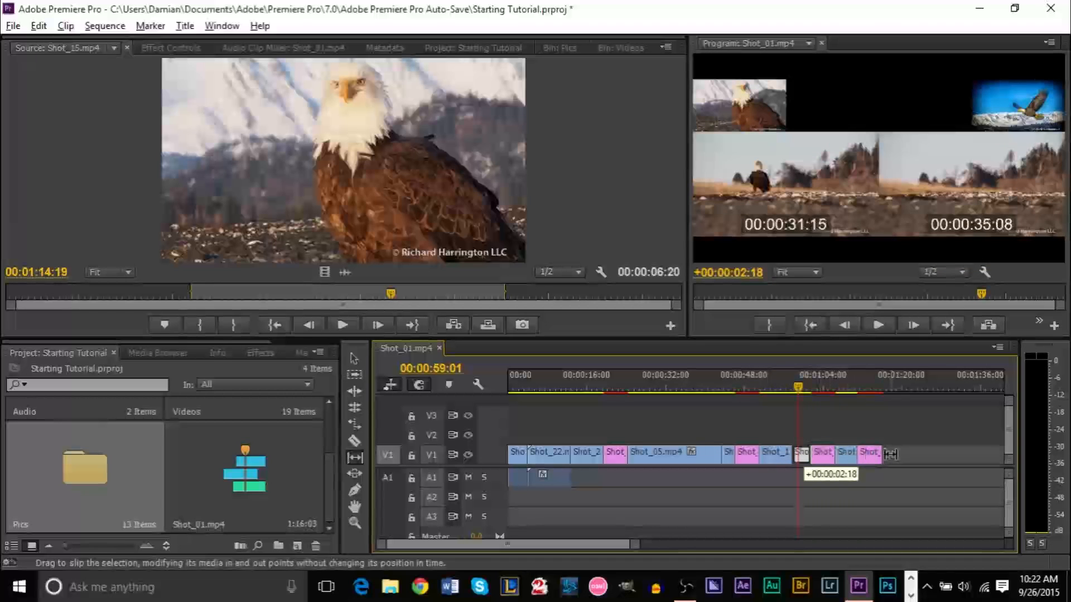
pyautogui.moveTo(890, 454); pyautogui.dragTo(889, 453)
pyautogui.moveTo(800, 391)
pyautogui.mouseDown()
pyautogui.moveTo(811, 392)
pyautogui.moveTo(790, 392)
pyautogui.moveTo(811, 395)
pyautogui.moveTo(799, 394)
pyautogui.mouseUp()
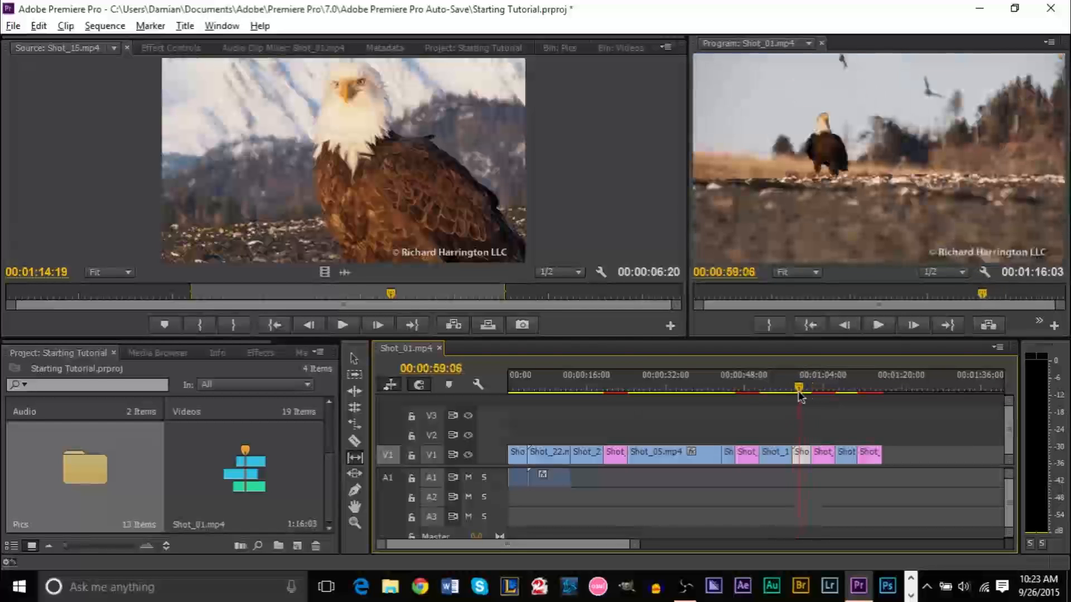
pyautogui.click(358, 463)
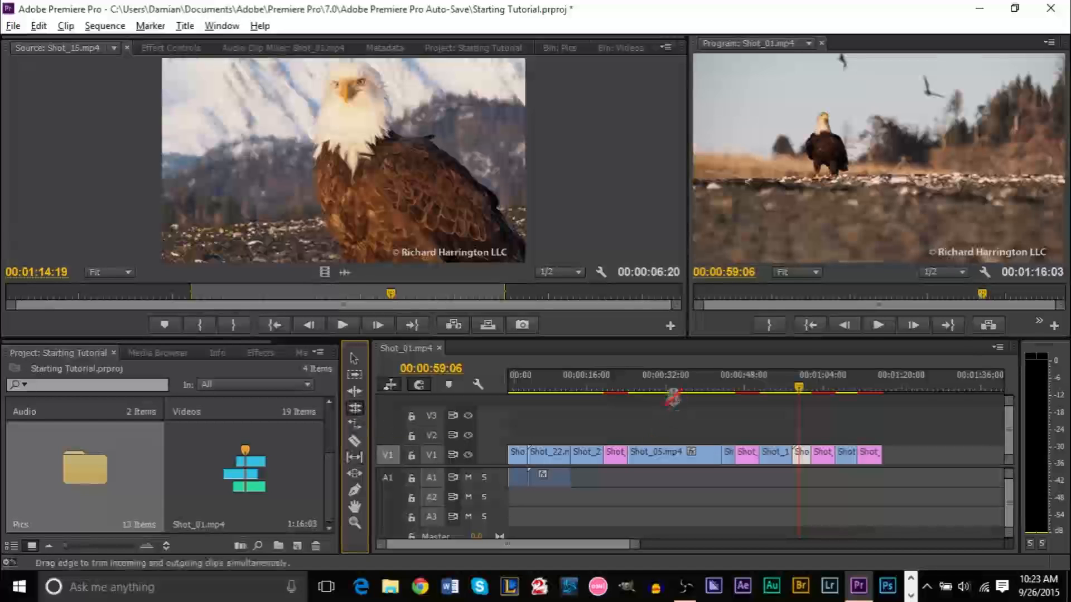
pyautogui.click(596, 547)
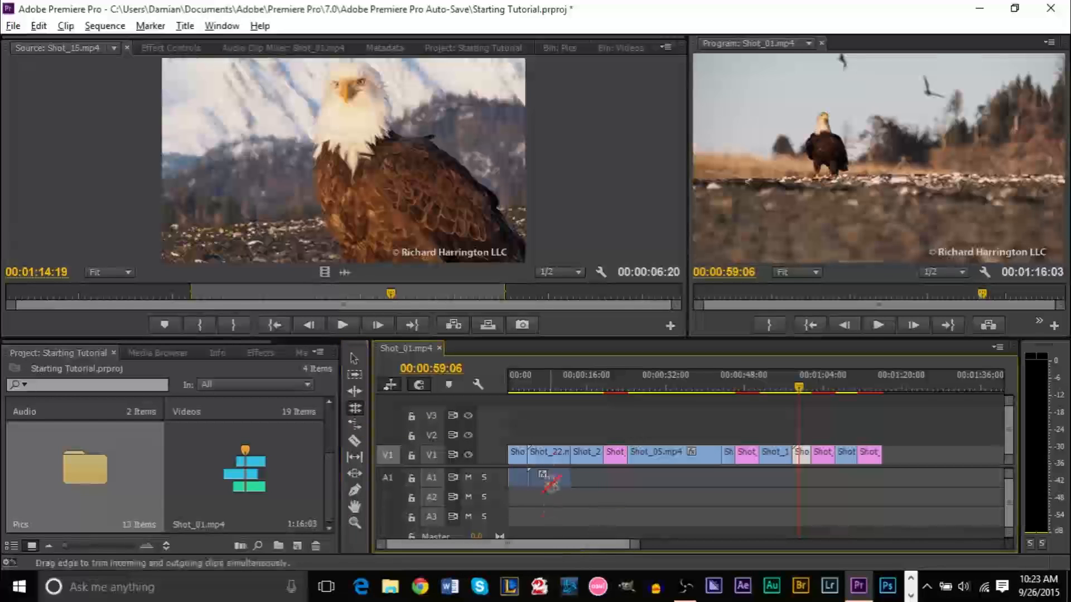
pyautogui.moveTo(637, 550); pyautogui.dragTo(402, 550)
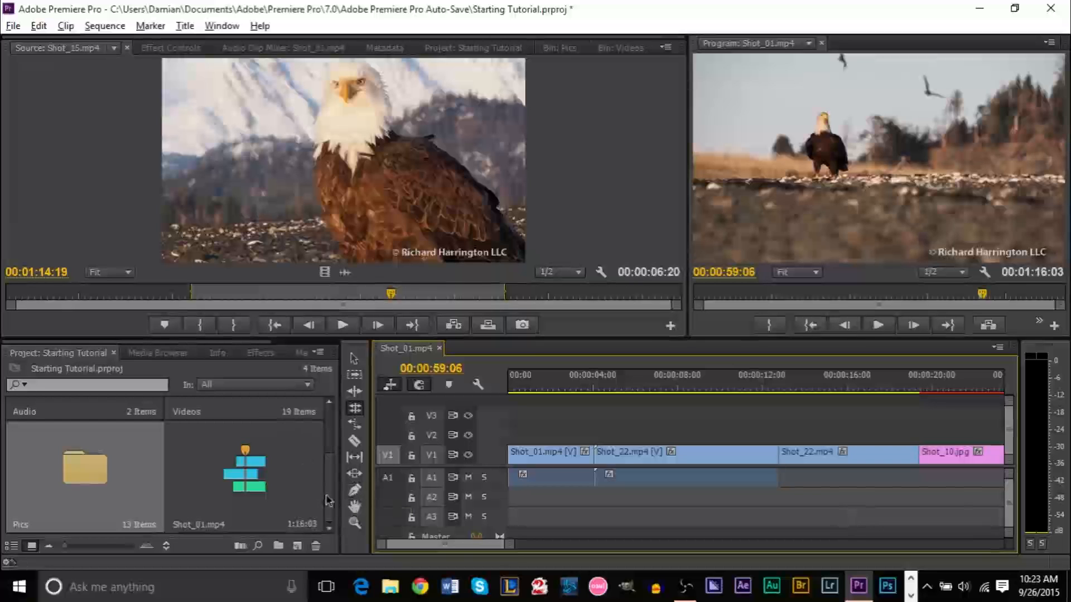
pyautogui.scroll(2, 234, 468)
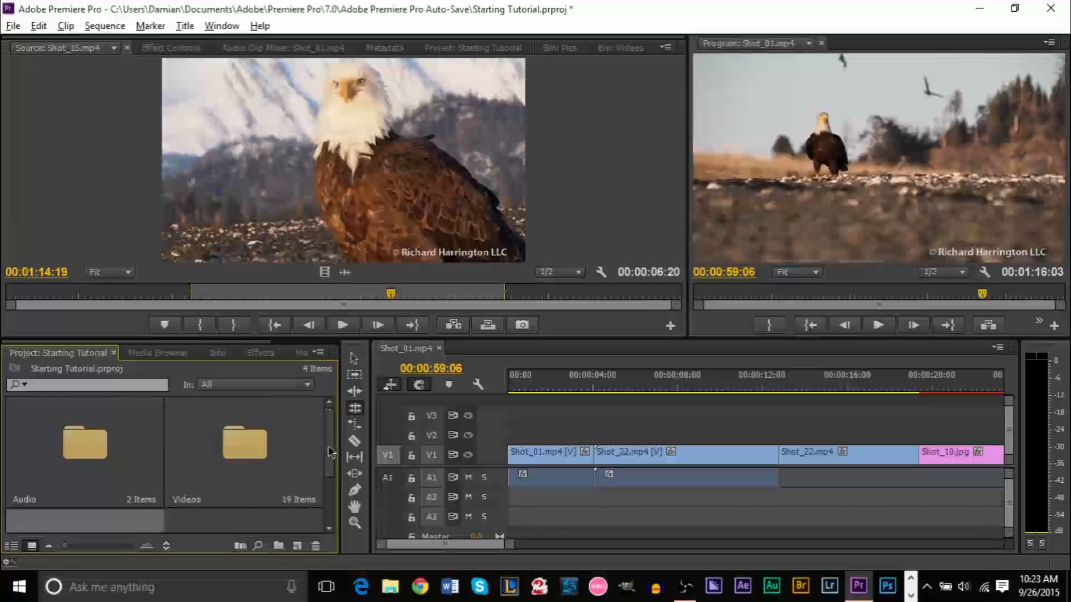
pyautogui.scroll(-2, 331, 452)
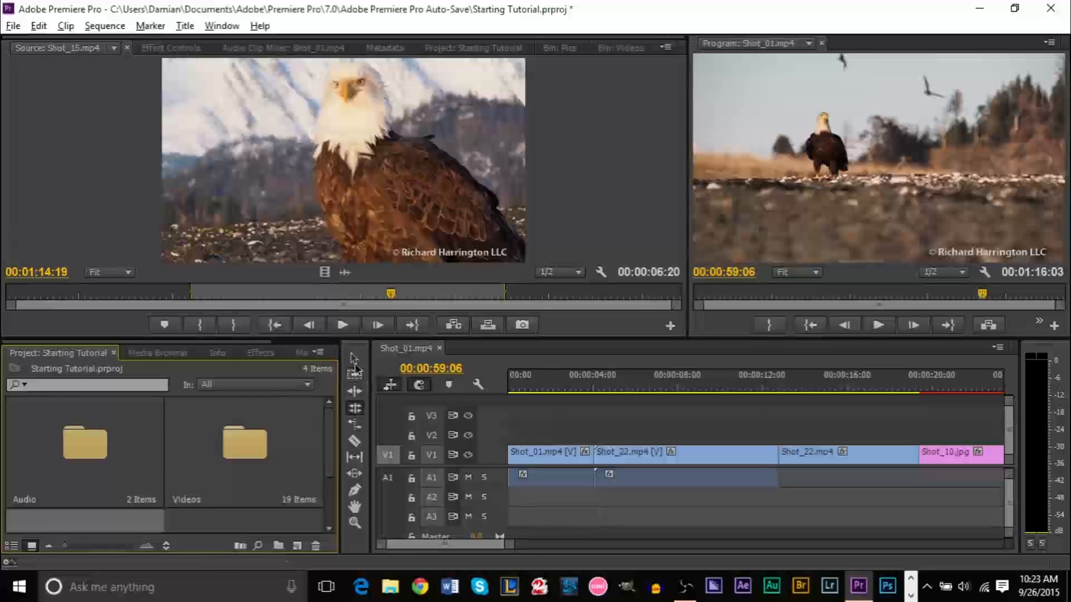
pyautogui.click(355, 359)
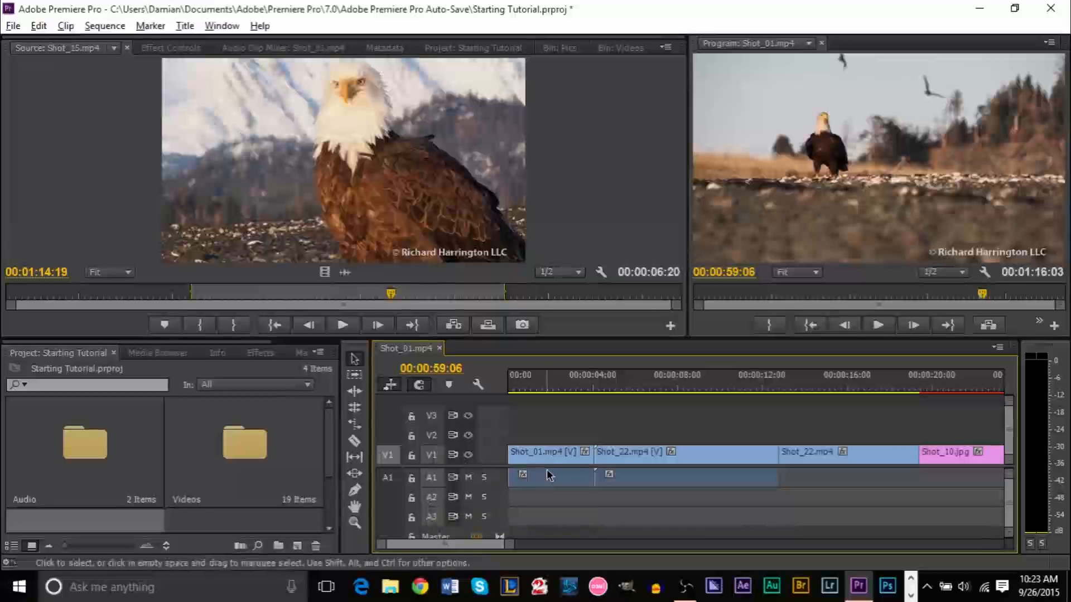
pyautogui.click(713, 481)
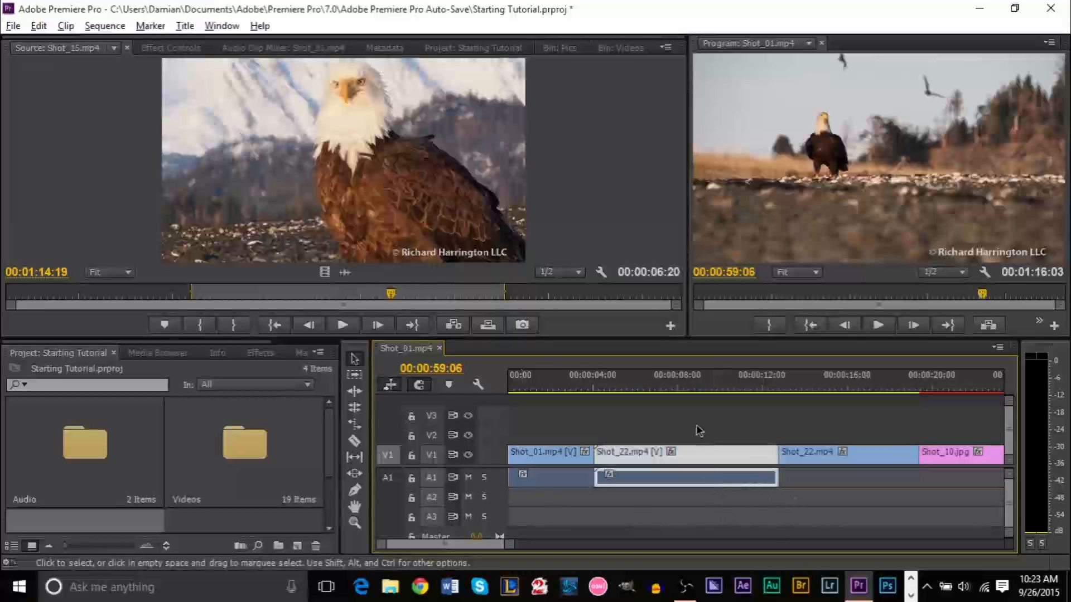
# Play the sequence from near the start to review Shot_01 and Shot_22
pyautogui.click(694, 387)
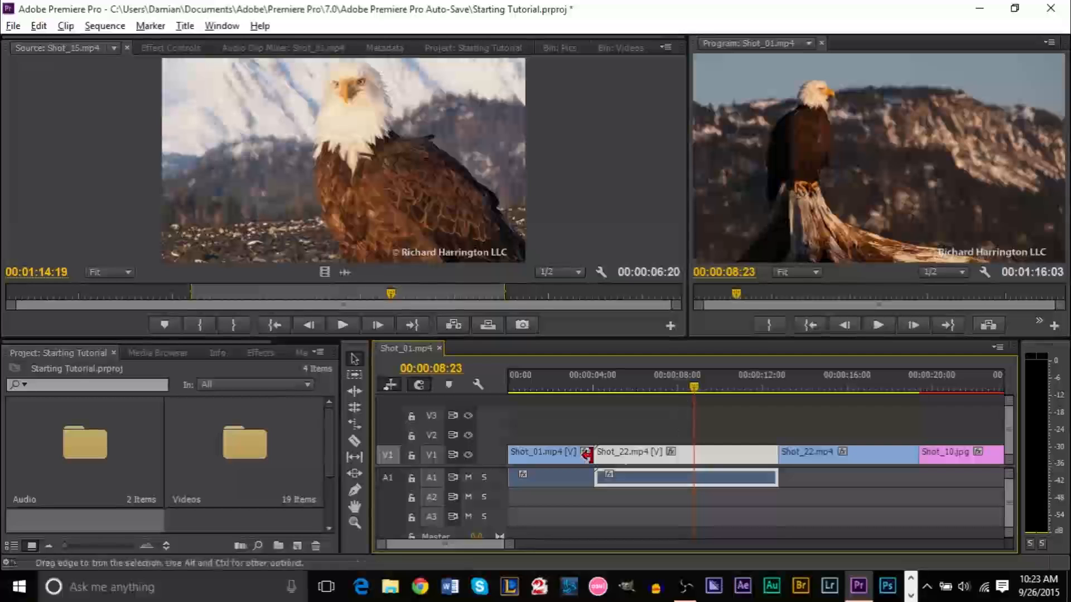
pyautogui.click(561, 382)
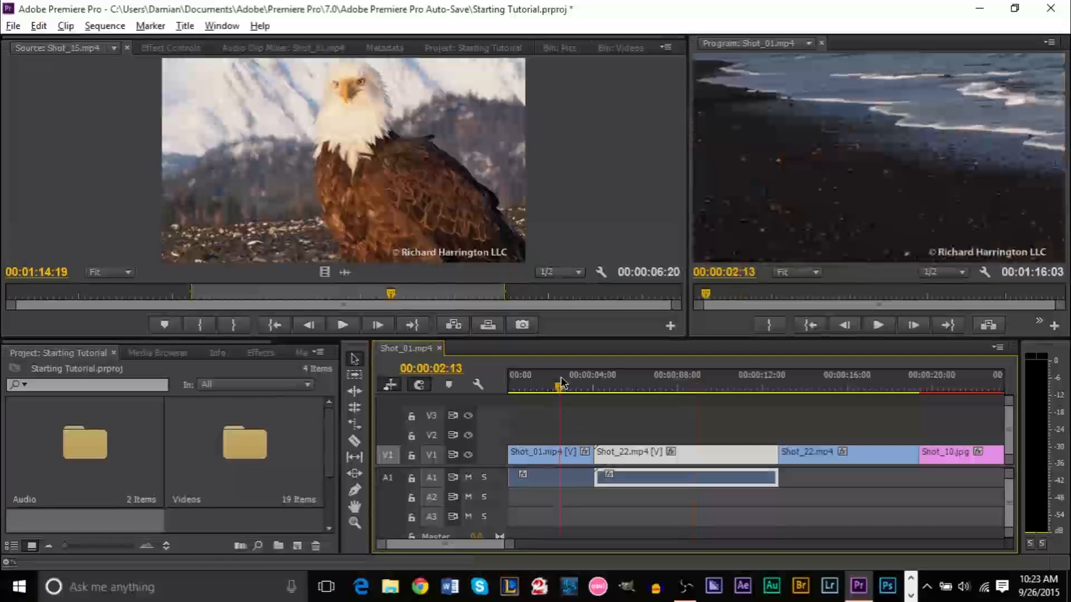
pyautogui.press('space')
pyautogui.press('space')
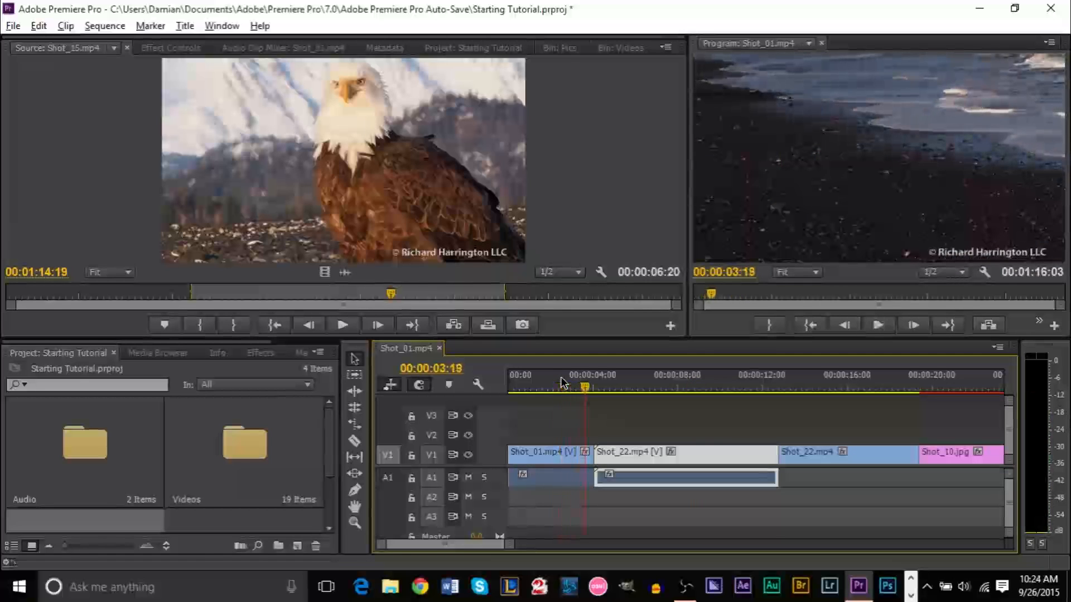
pyautogui.click(543, 480)
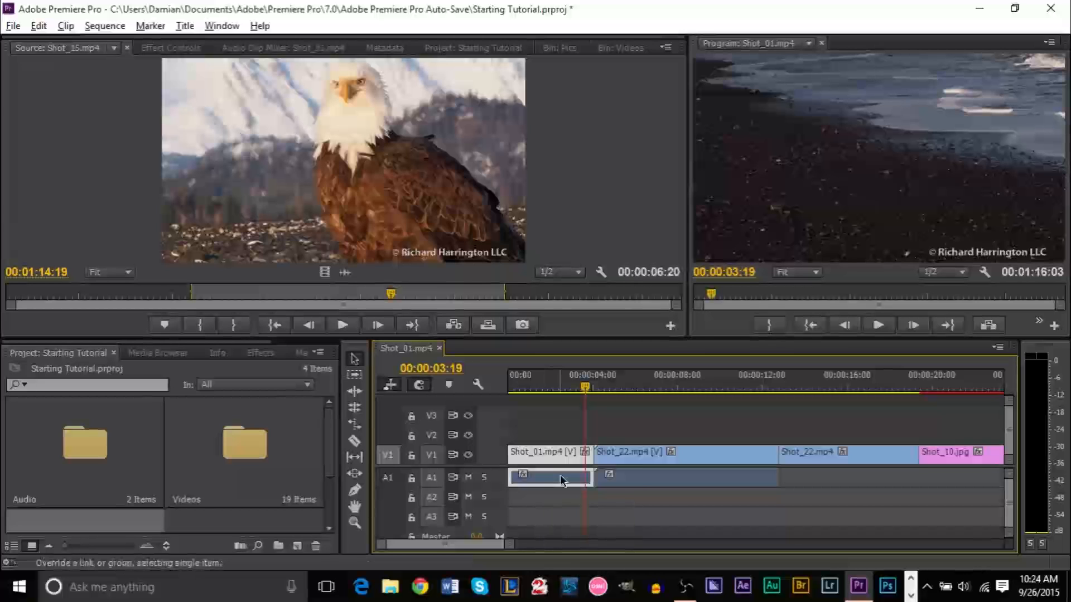
# Delete the Shot_01 and Shot_22 audio from A1, leaving their video on V1
pyautogui.keyDown('alt'); pyautogui.click(639, 483); pyautogui.keyUp('alt')
pyautogui.keyDown('alt'); pyautogui.click(544, 480); pyautogui.keyUp('alt')
pyautogui.press('Delete')
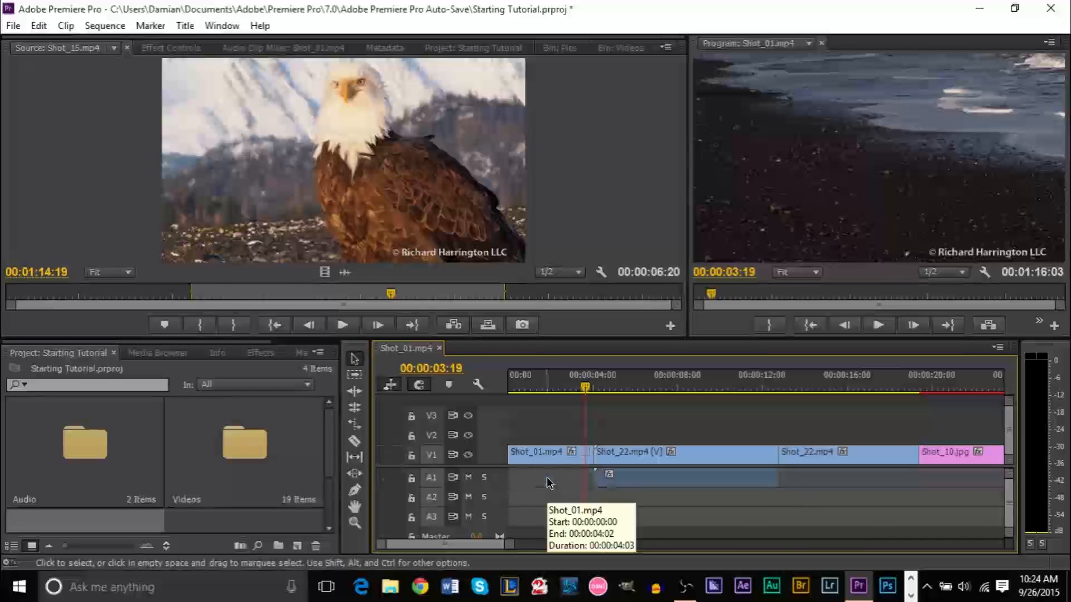
pyautogui.keyDown('alt'); pyautogui.click(632, 483); pyautogui.keyUp('alt')
pyautogui.press('Delete')
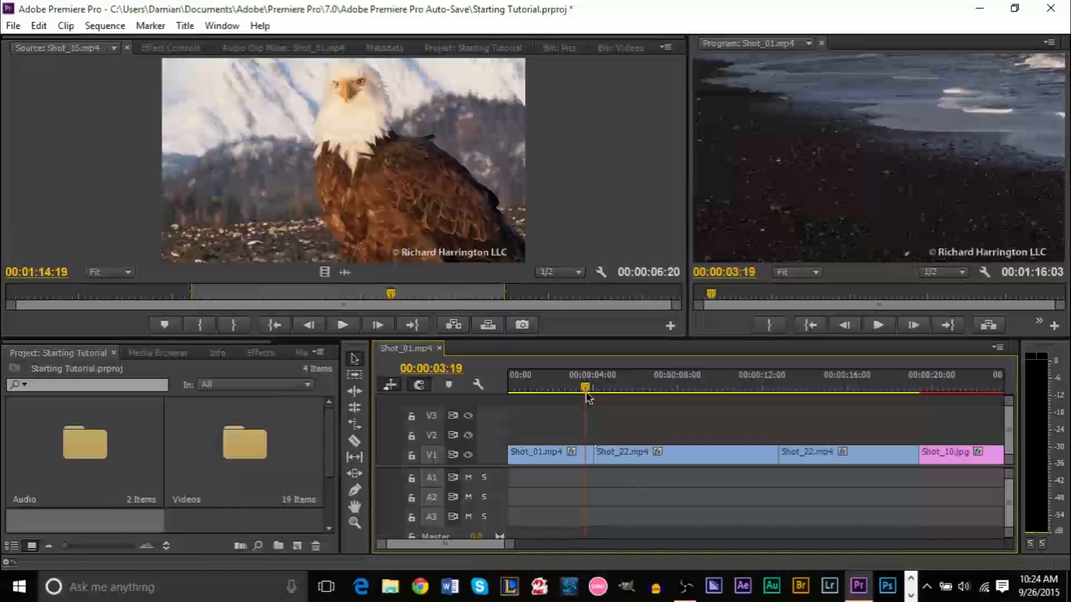
pyautogui.moveTo(586, 395); pyautogui.dragTo(446, 400)
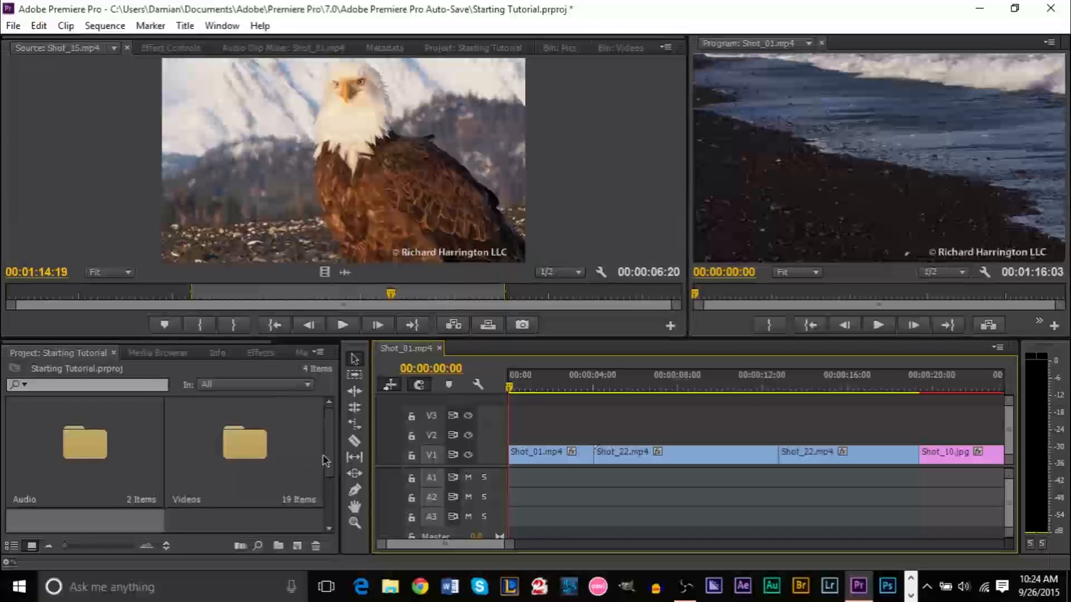
pyautogui.doubleClick(89, 457)
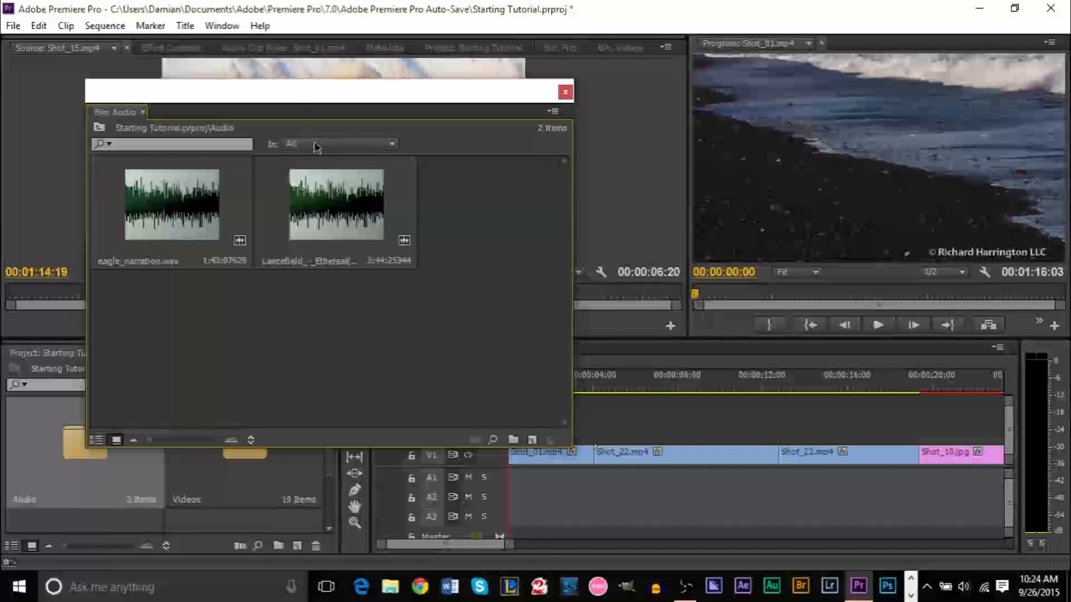
# Reopen the Audio bin as a floating window parked on the right over the Program monitor
pyautogui.moveTo(376, 107); pyautogui.dragTo(672, 155)
pyautogui.moveTo(423, 161); pyautogui.dragTo(521, 168)
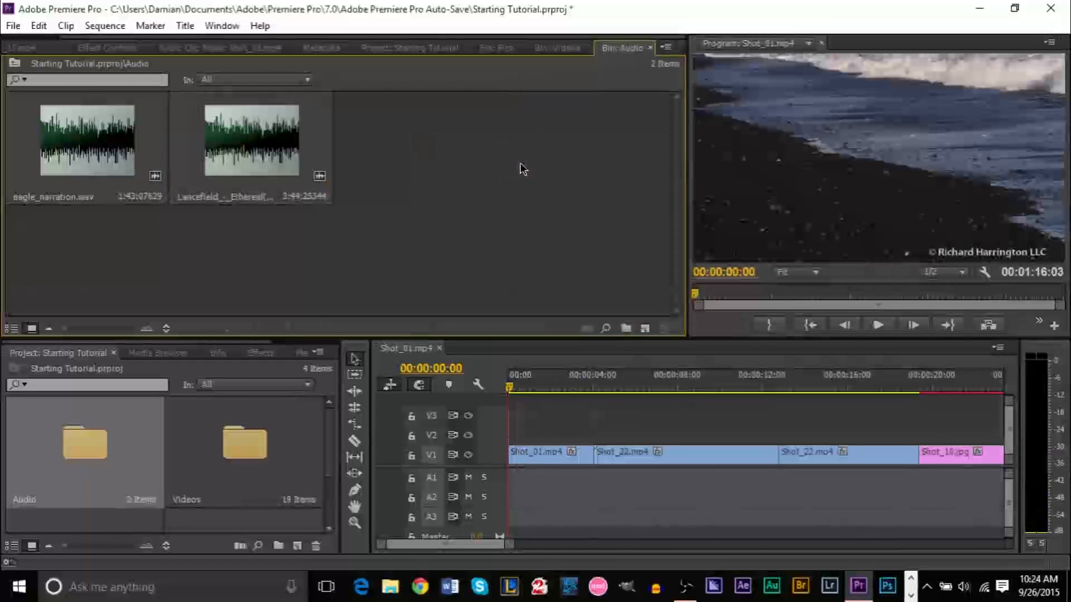
pyautogui.click(651, 48)
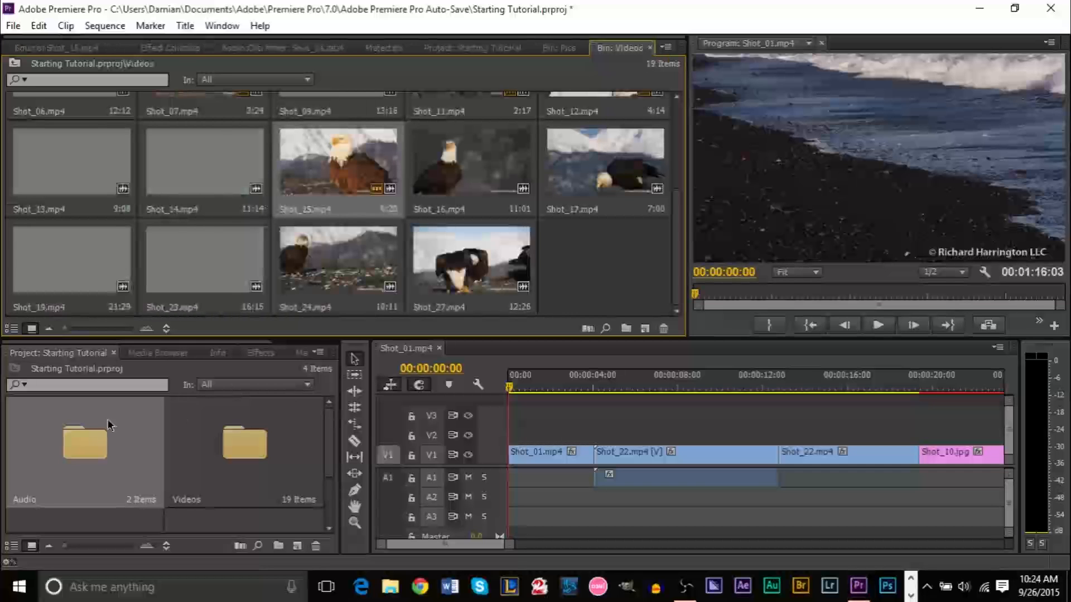
pyautogui.doubleClick(106, 438)
pyautogui.moveTo(361, 101); pyautogui.dragTo(977, 105)
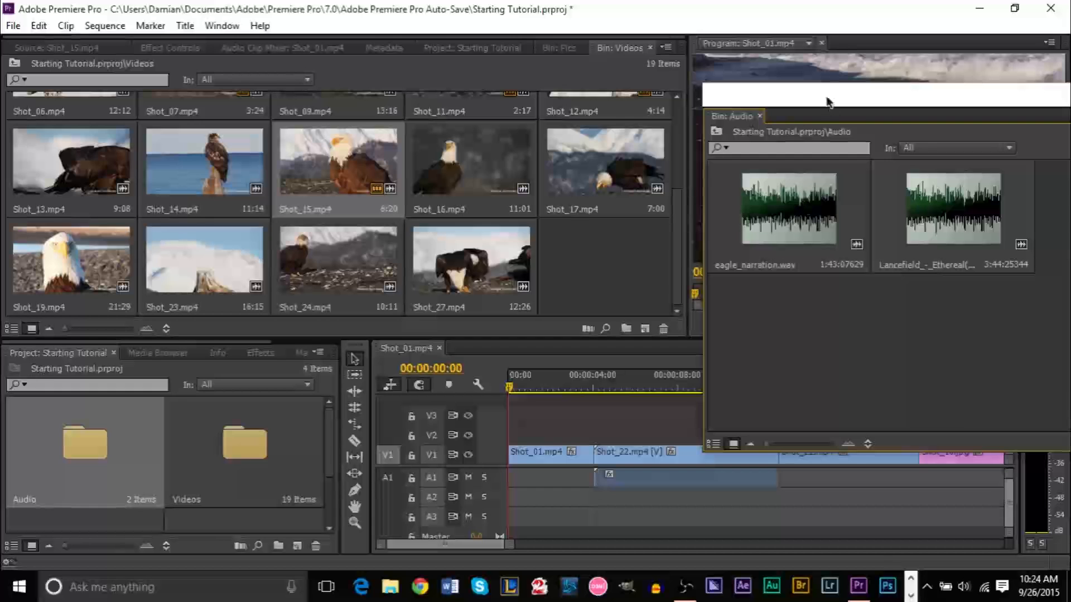
pyautogui.doubleClick(929, 222)
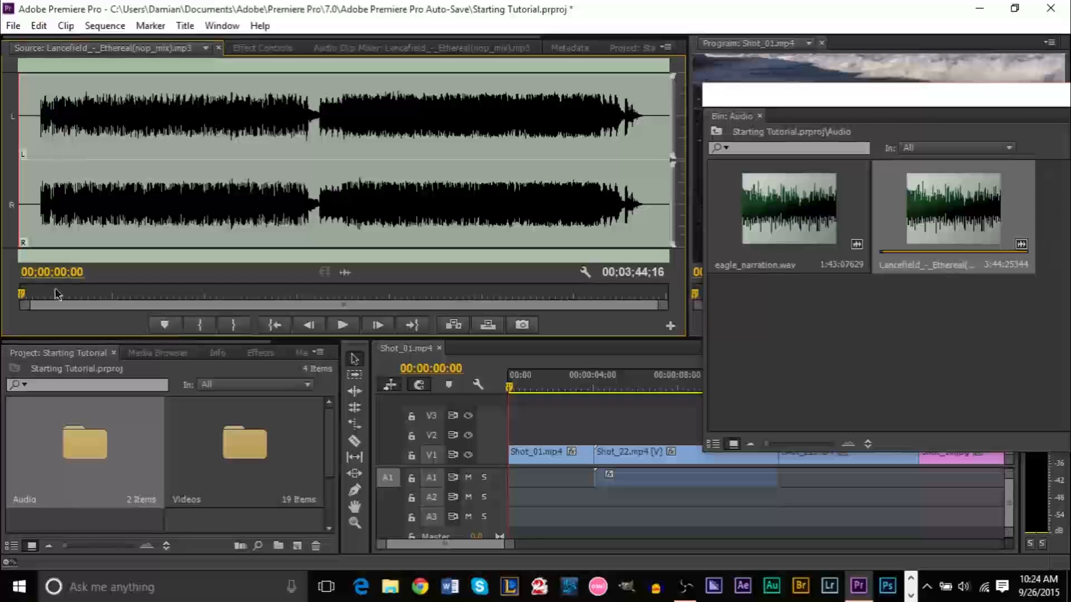
# Mark the Lancefield music from 00;01;43;00 to near its end and overwrite it onto A1
pyautogui.moveTo(24, 299); pyautogui.dragTo(316, 308)
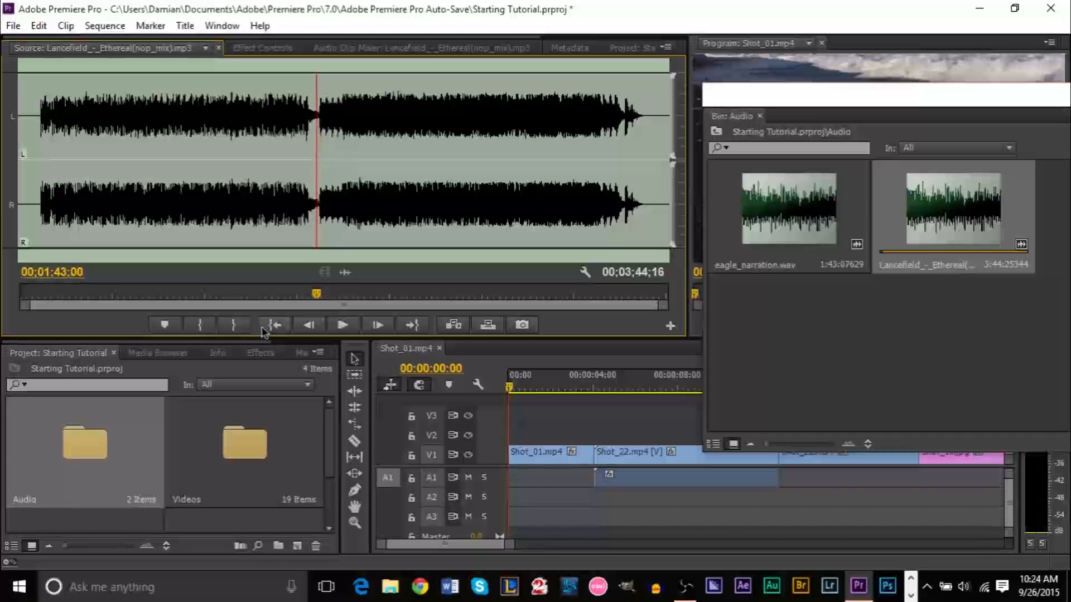
pyautogui.click(215, 325)
pyautogui.moveTo(321, 310); pyautogui.dragTo(648, 319)
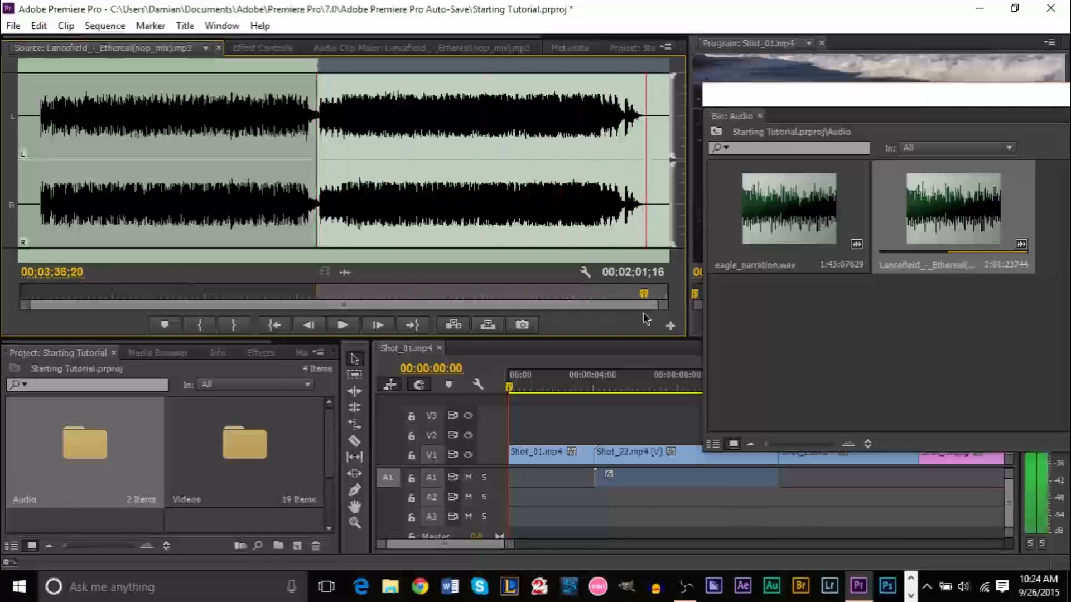
pyautogui.click(234, 326)
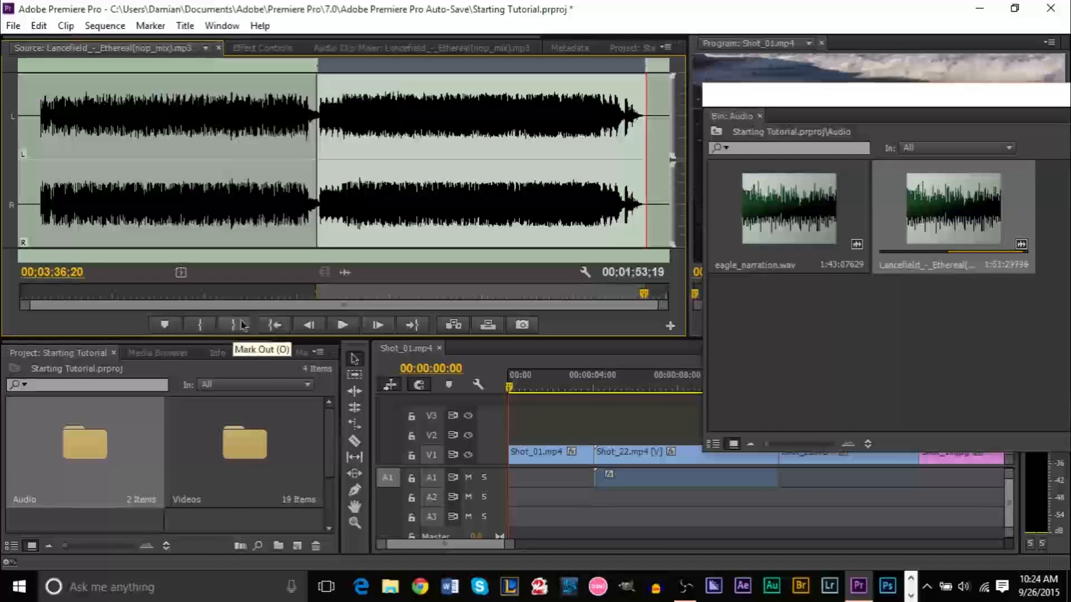
pyautogui.click(468, 395)
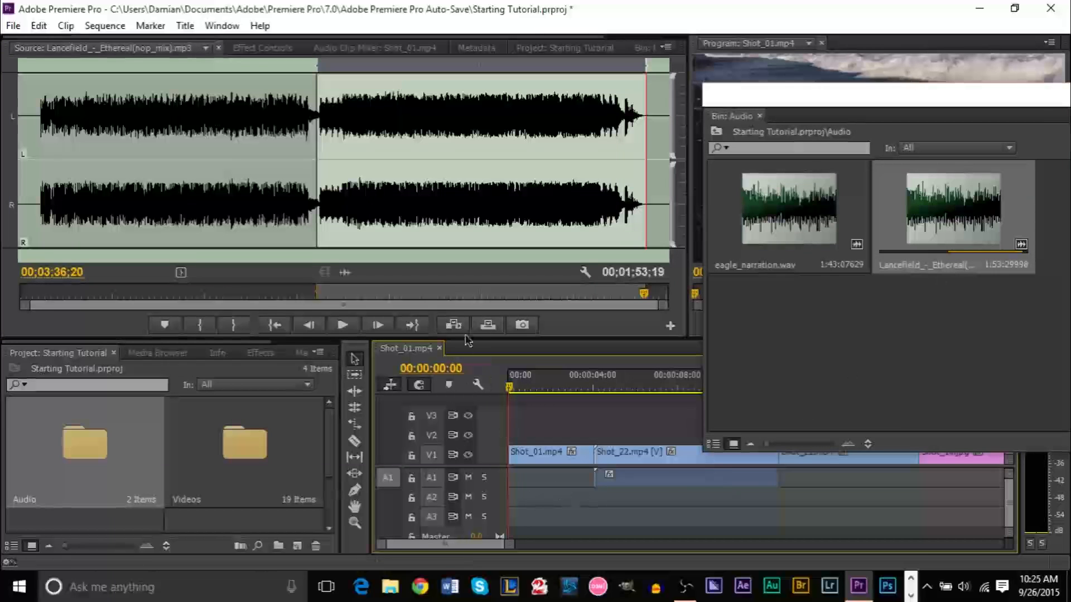
pyautogui.click(488, 325)
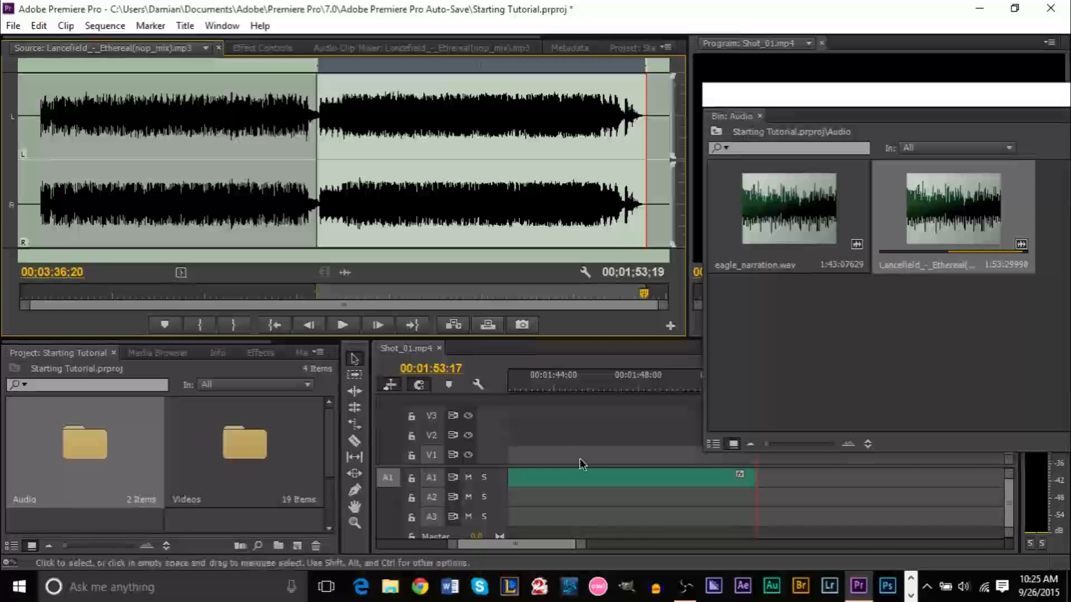
pyautogui.moveTo(522, 546); pyautogui.dragTo(422, 549)
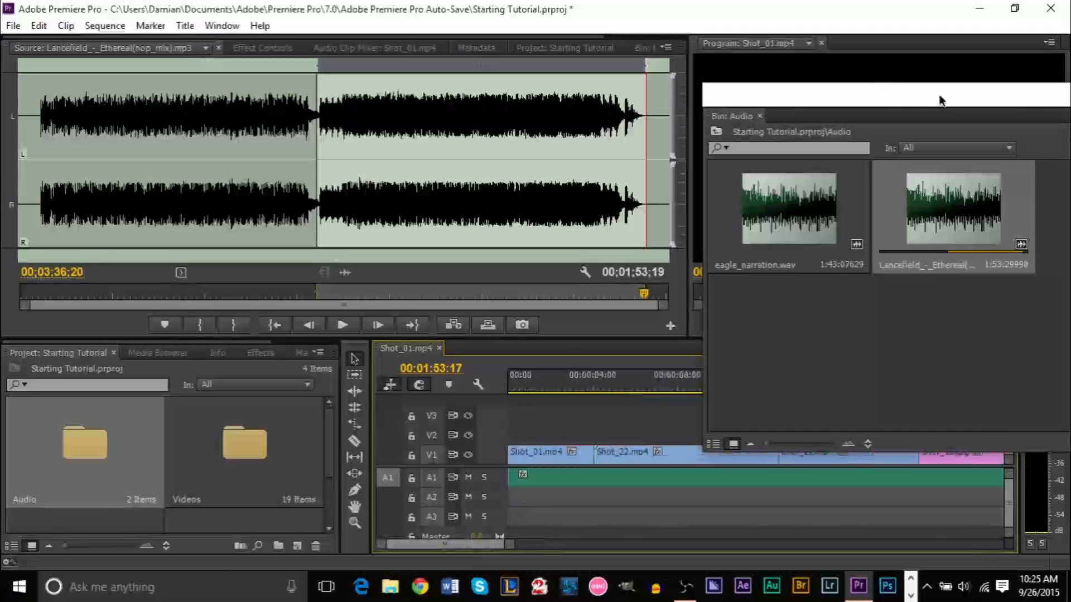
pyautogui.moveTo(941, 98); pyautogui.dragTo(922, 97)
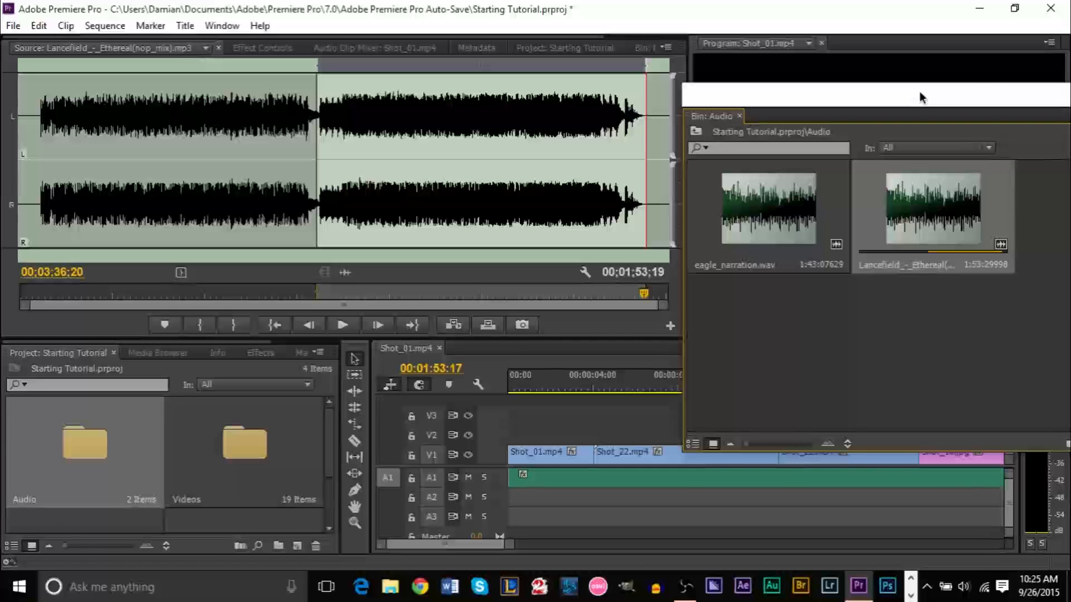
# Place eagle_narration.wav on A2 at 00:00, close the Audio bin, and return to the start
pyautogui.doubleClick(763, 246)
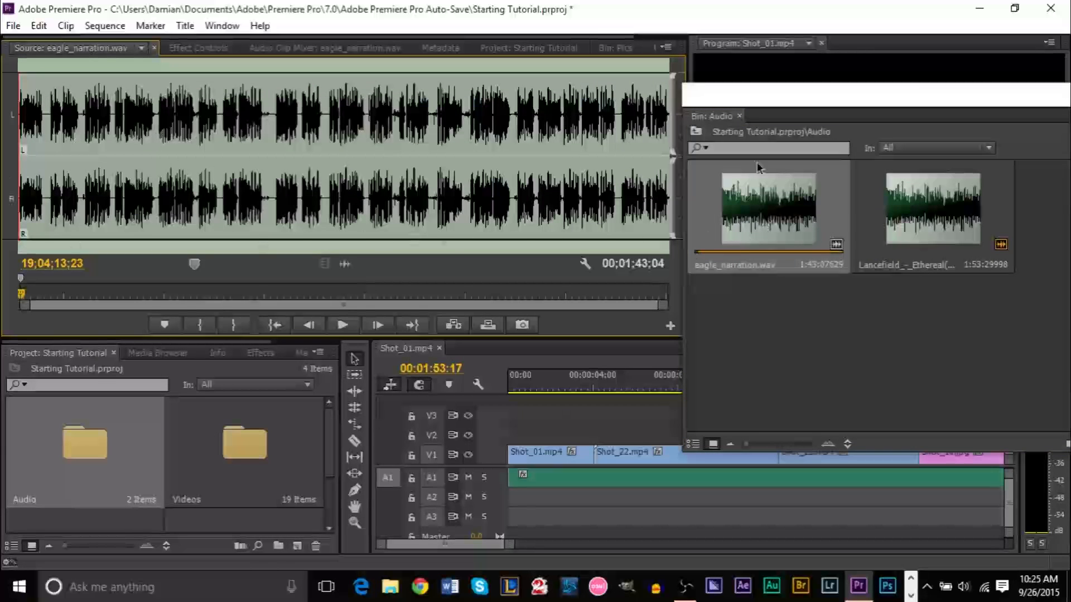
pyautogui.moveTo(784, 223); pyautogui.dragTo(493, 507)
pyautogui.moveTo(967, 107); pyautogui.dragTo(621, 136)
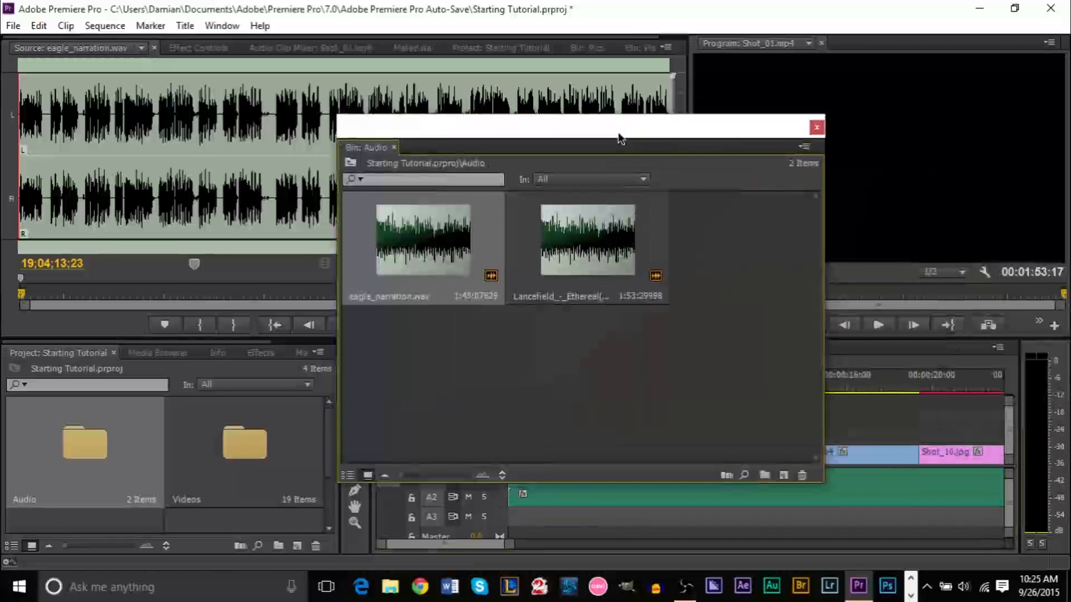
pyautogui.click(815, 124)
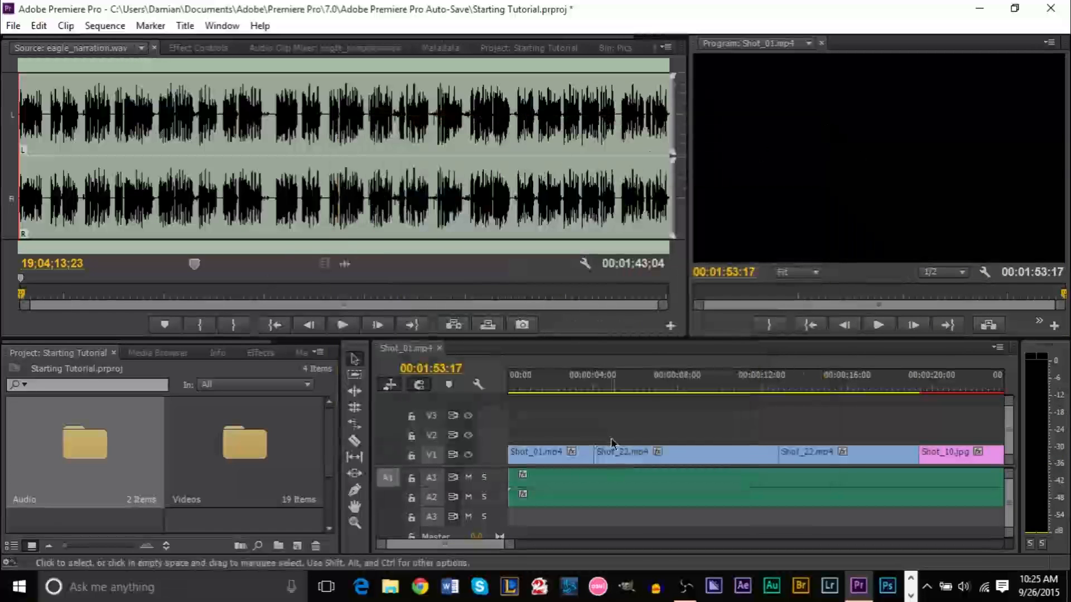
pyautogui.click(1011, 504)
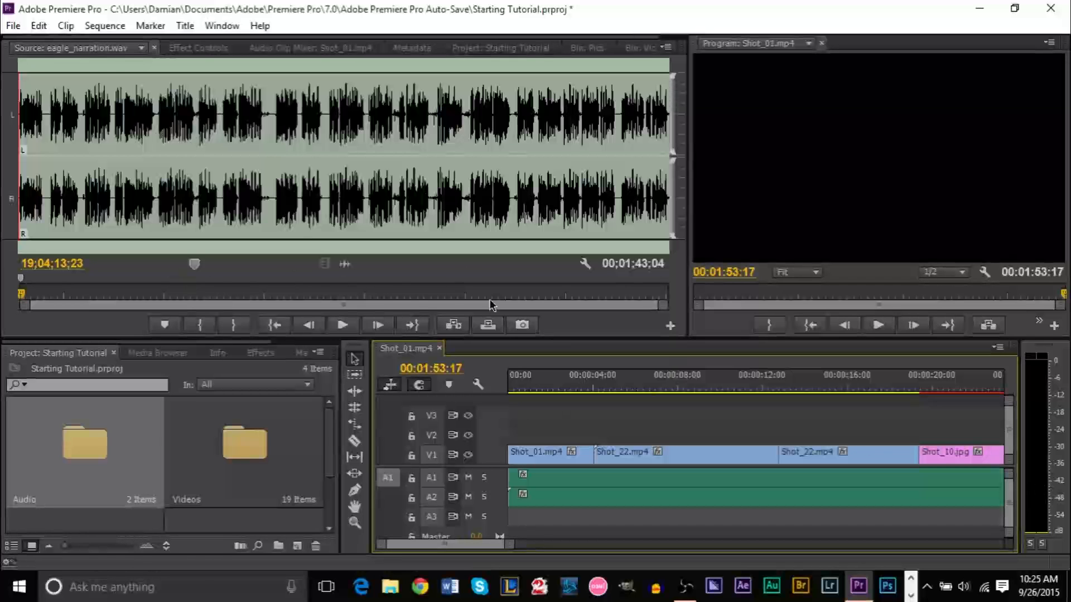
pyautogui.press('Home')
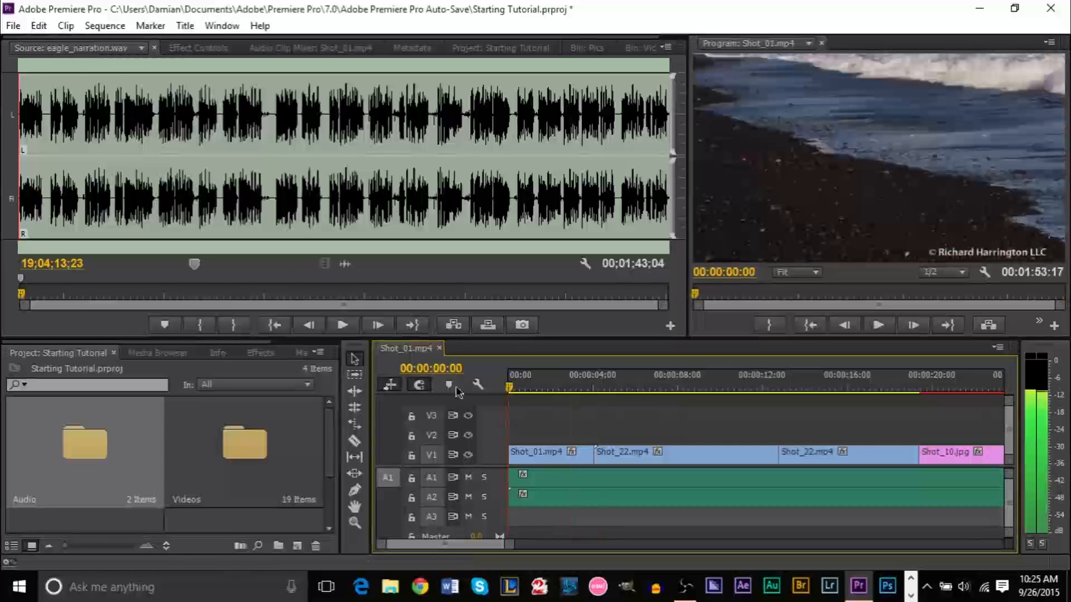
# Play the opening, then heighten track A1 and enlarge the Timeline and Project panels
pyautogui.press('space')
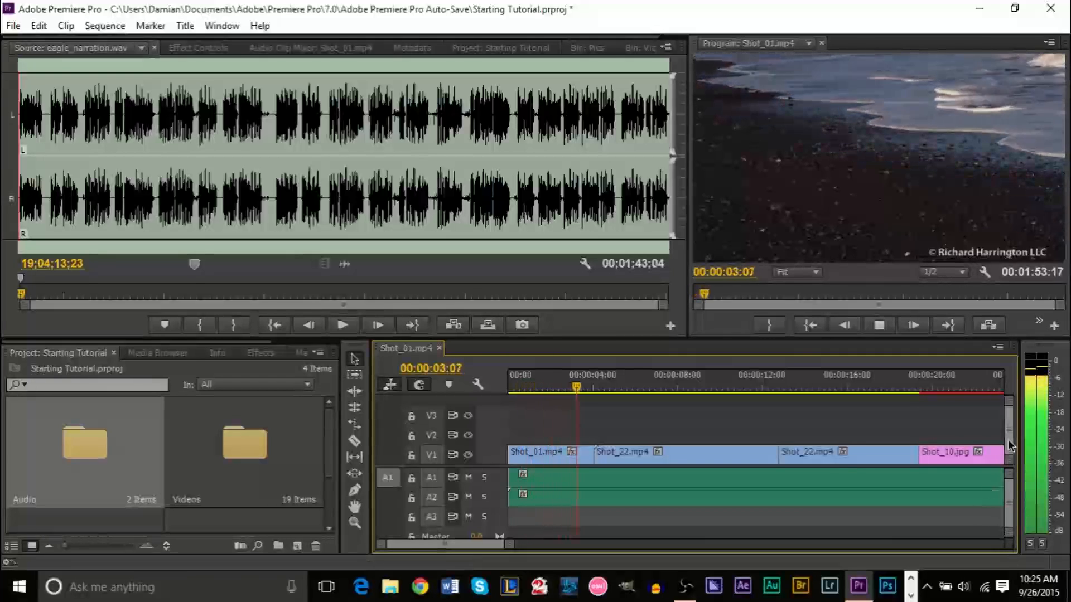
pyautogui.press('space')
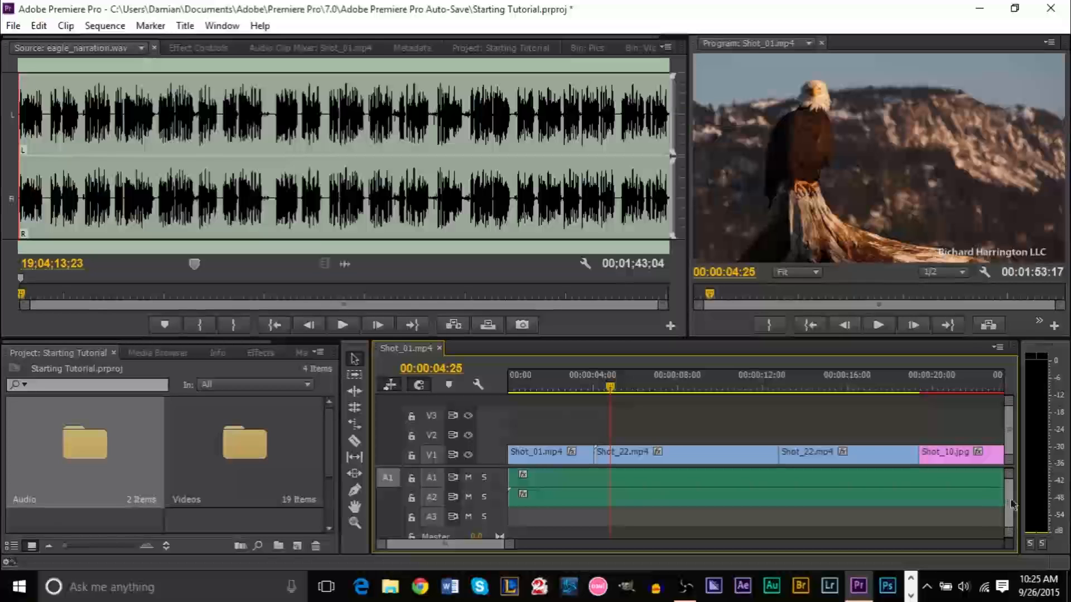
pyautogui.moveTo(1007, 538); pyautogui.dragTo(1009, 542)
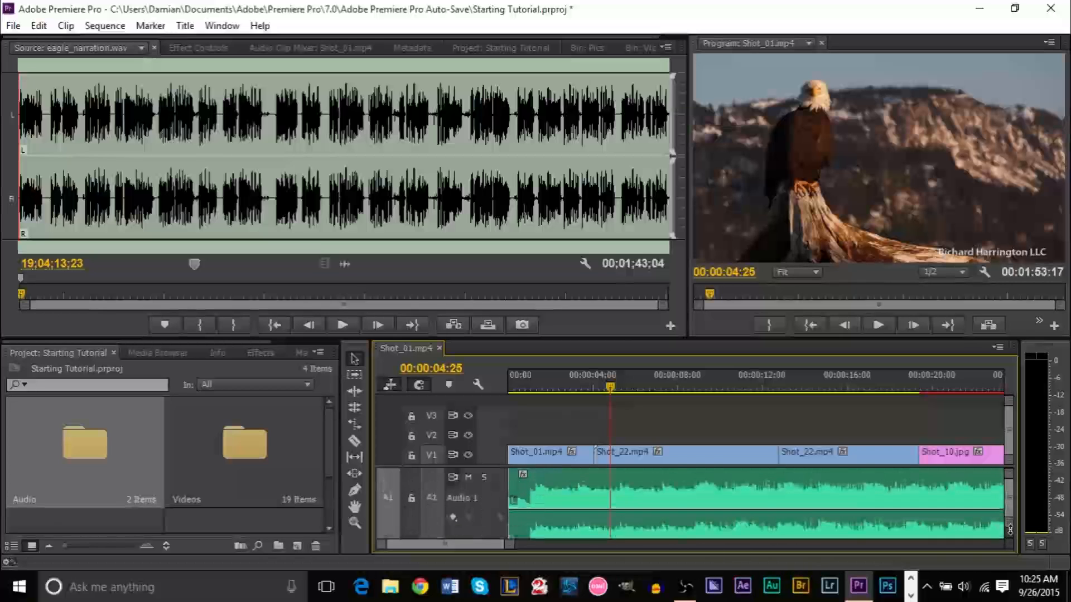
pyautogui.moveTo(1010, 531); pyautogui.dragTo(1014, 557)
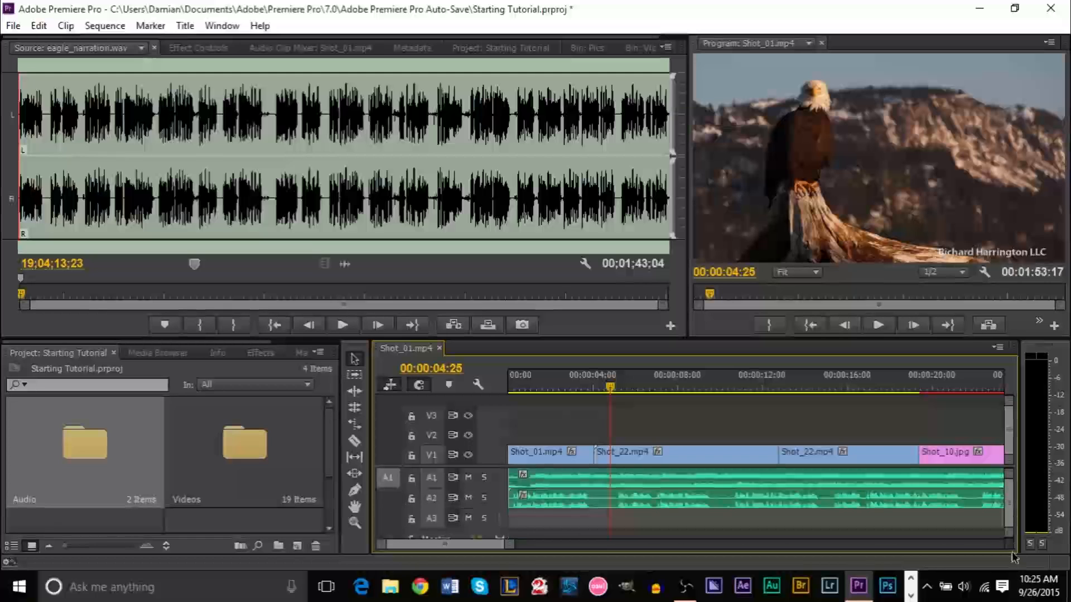
pyautogui.moveTo(1008, 535); pyautogui.dragTo(1012, 529)
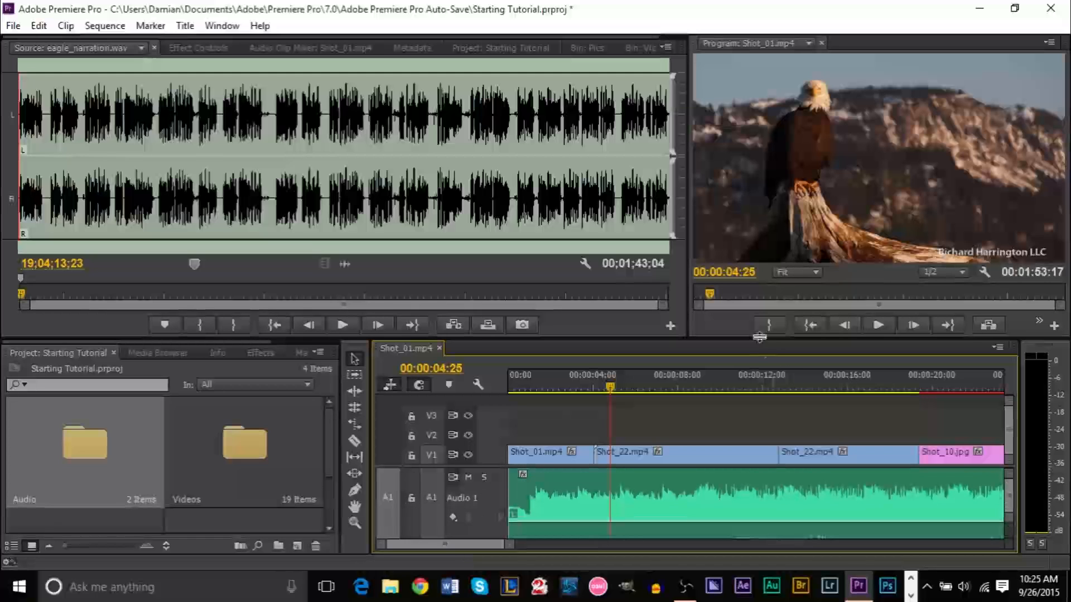
pyautogui.moveTo(774, 338); pyautogui.dragTo(774, 250)
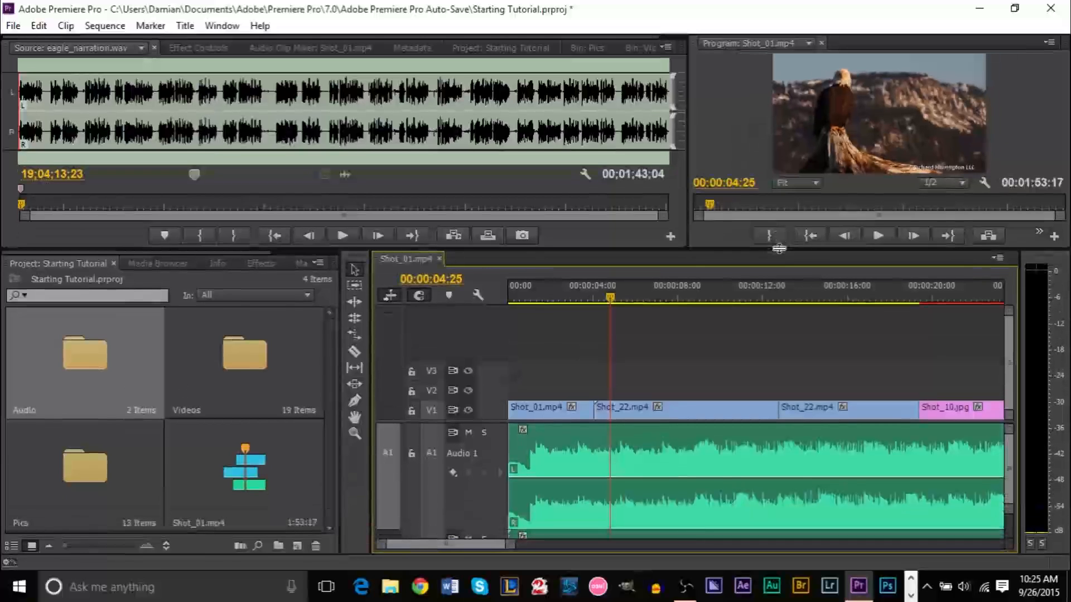
# Preview the A2 narration, then select the A1 clip and park the playhead at 00:00:00:23
pyautogui.moveTo(1012, 457); pyautogui.dragTo(1009, 464)
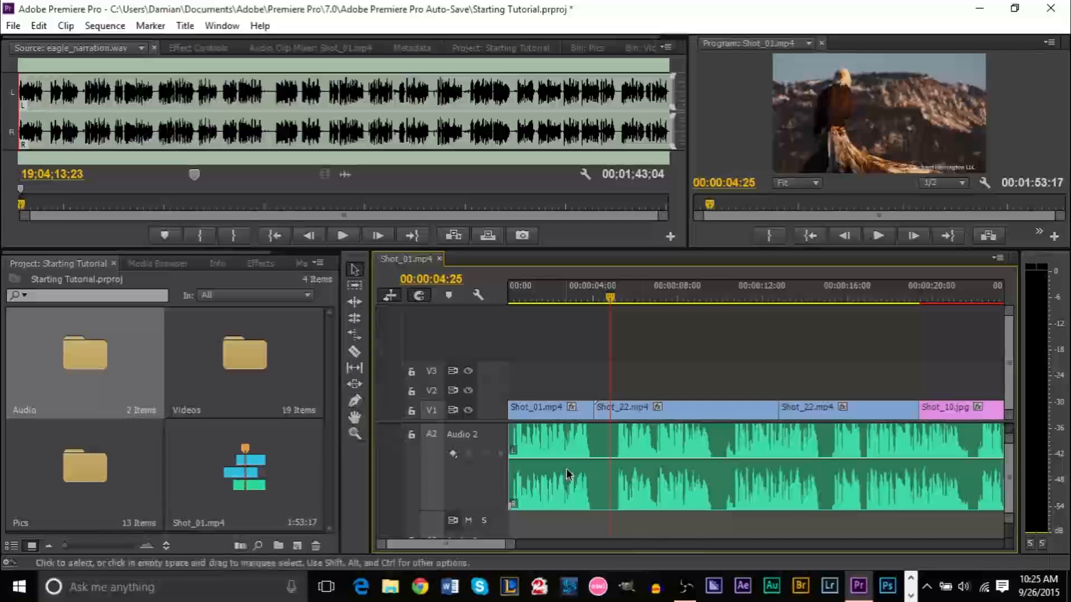
pyautogui.click(583, 447)
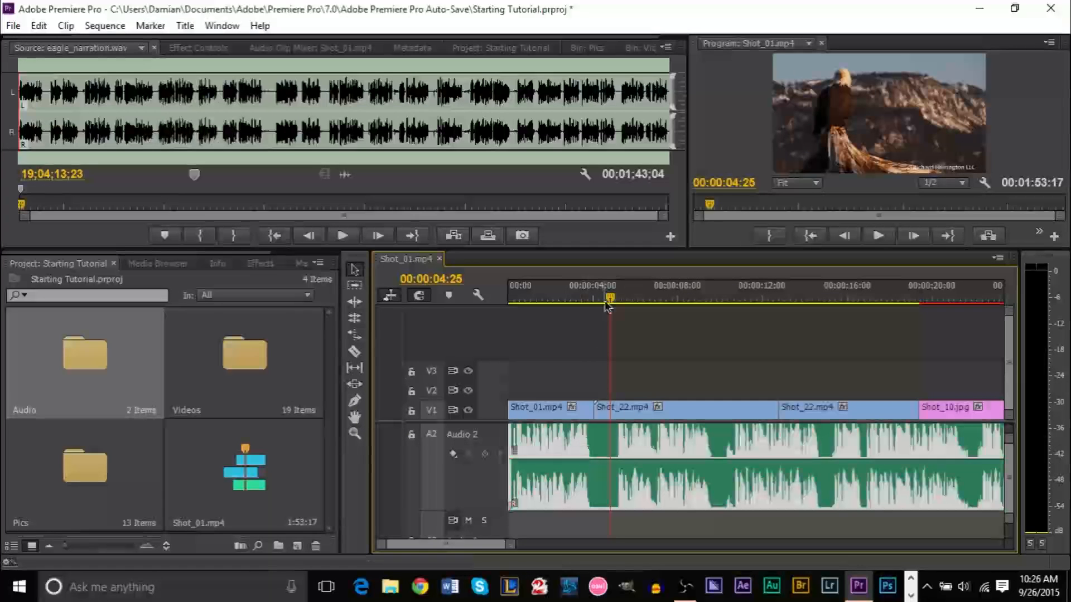
pyautogui.moveTo(608, 304); pyautogui.dragTo(567, 298)
pyautogui.press('space')
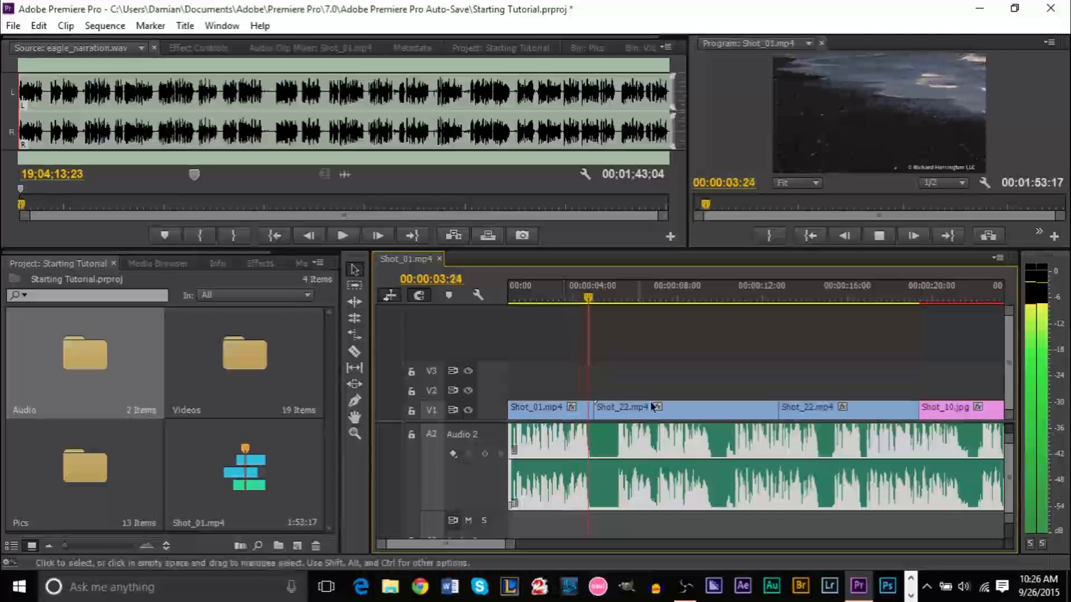
pyautogui.press('space')
pyautogui.scroll(1, 1009, 493)
pyautogui.scroll(2, 1009, 493)
pyautogui.click(626, 452)
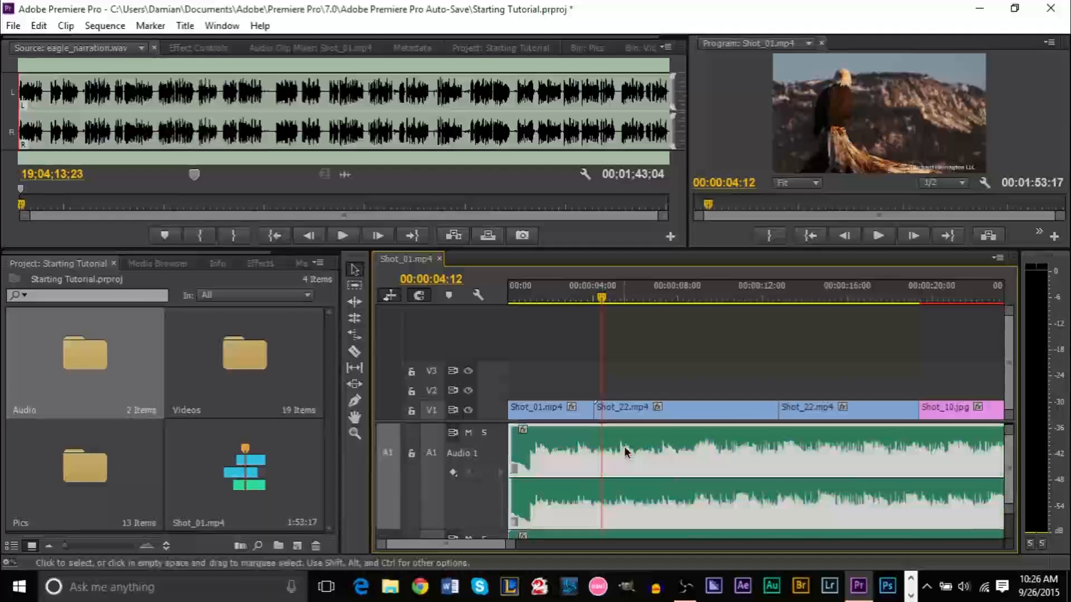
pyautogui.moveTo(601, 300); pyautogui.dragTo(523, 305)
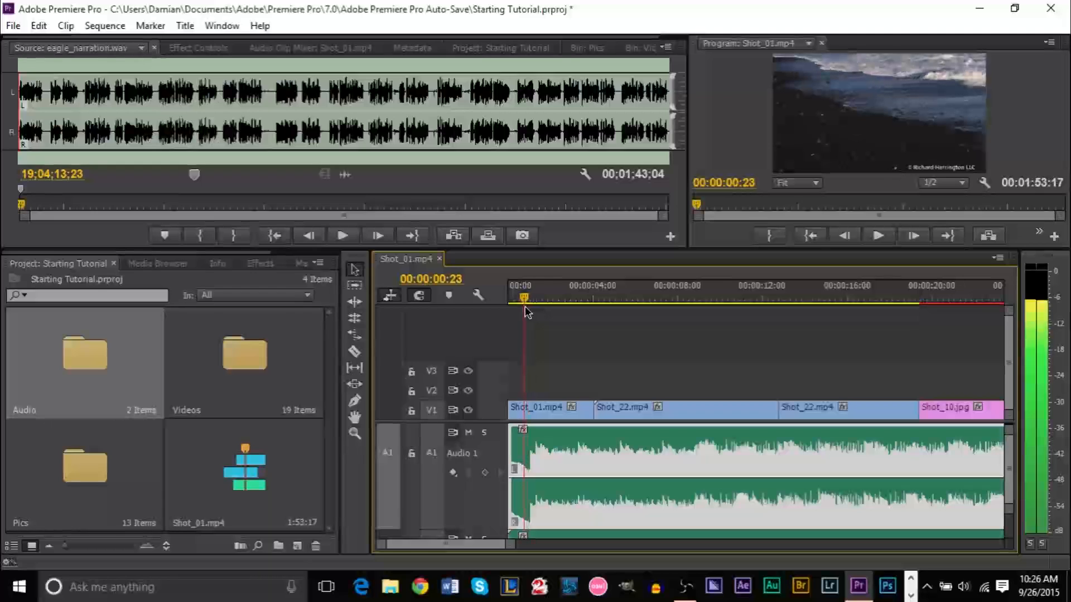
# Cut the first 23 frames off the A1 music clip and slide it back to 00:00
pyautogui.click(357, 356)
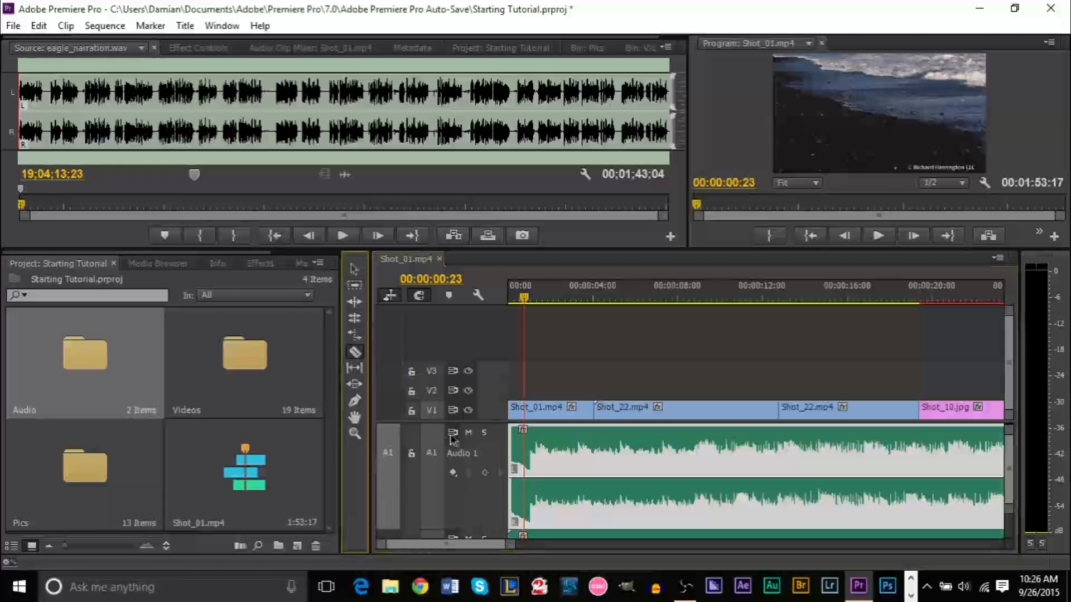
pyautogui.click(525, 456)
pyautogui.press('v')
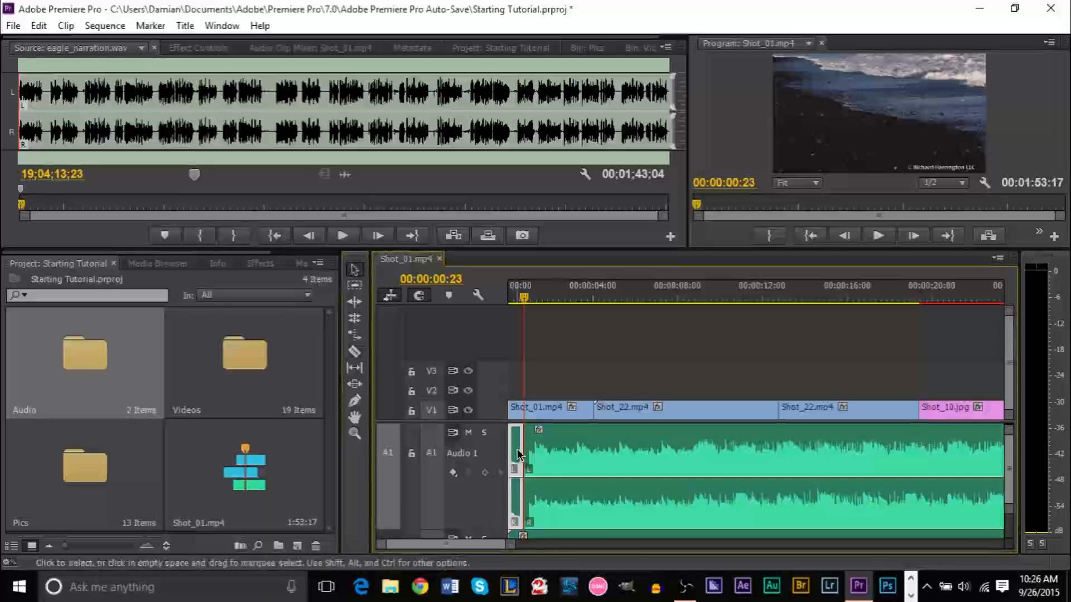
pyautogui.press('Delete')
pyautogui.moveTo(546, 460)
pyautogui.mouseDown()
pyautogui.moveTo(580, 464)
pyautogui.moveTo(550, 457)
pyautogui.mouseUp()
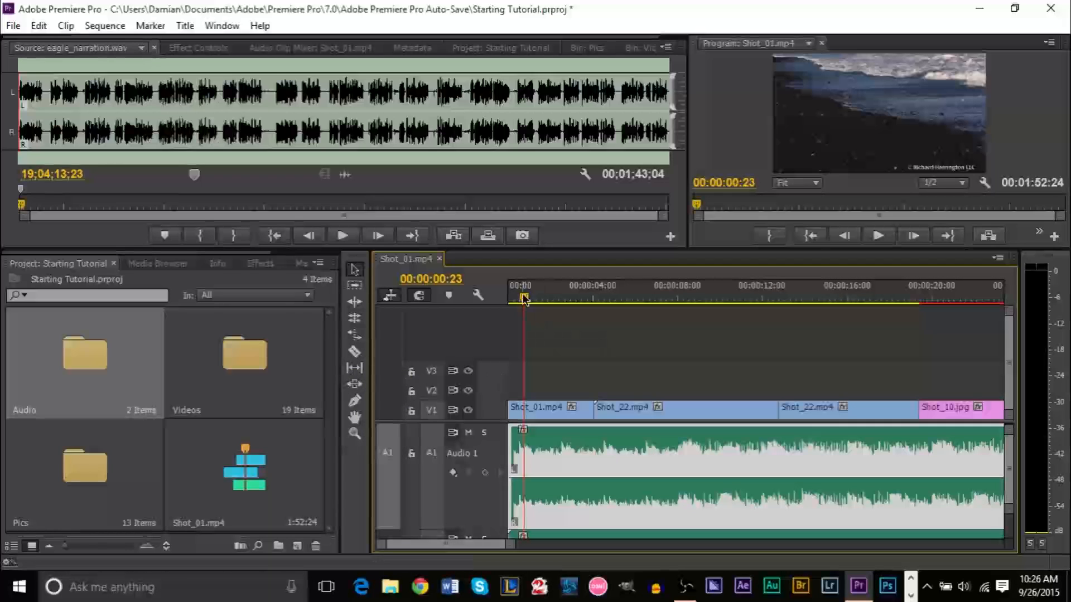
# Rewind to the sequence start and play back the trimmed music
pyautogui.moveTo(524, 299); pyautogui.dragTo(479, 299)
pyautogui.press('space')
pyautogui.press('space')
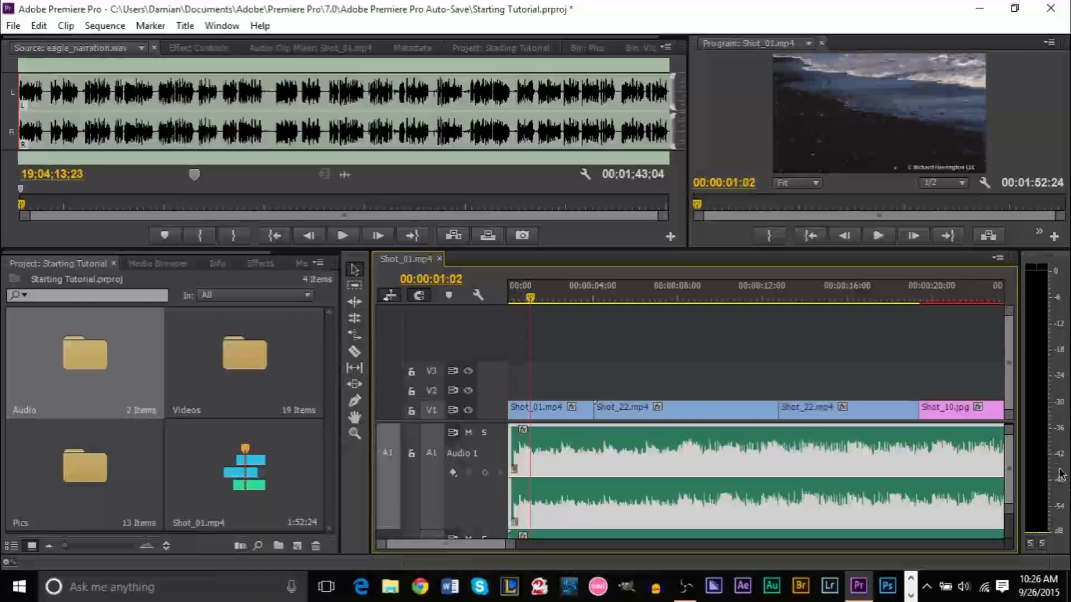
pyautogui.scroll(-5, 1014, 468)
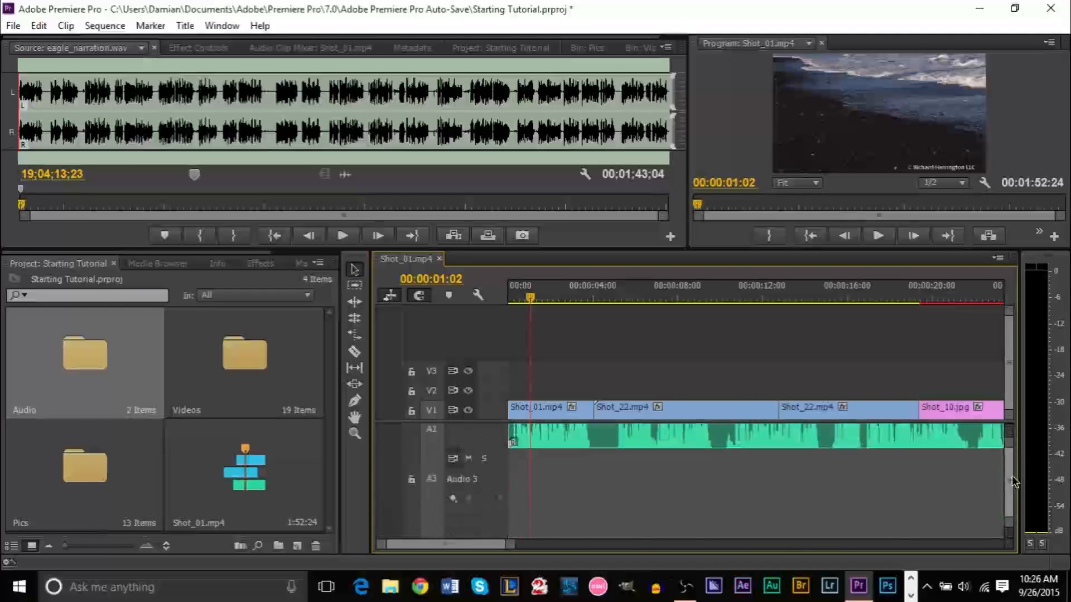
# Slide eagle_narration.wav on A2 right so it begins at 00:00:01:02
pyautogui.moveTo(556, 469); pyautogui.dragTo(578, 468)
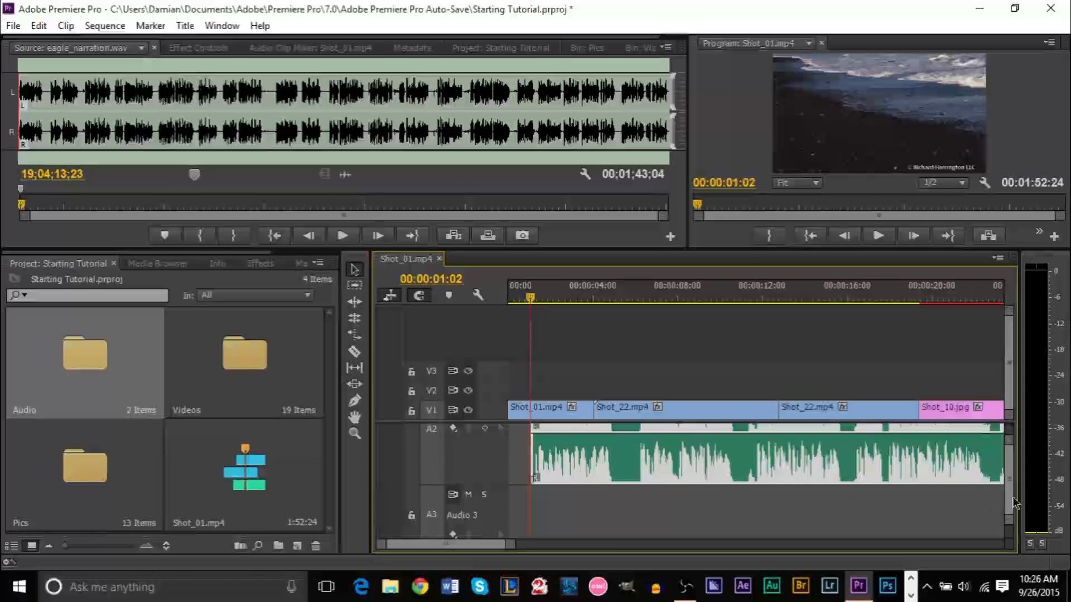
pyautogui.scroll(4, 1012, 502)
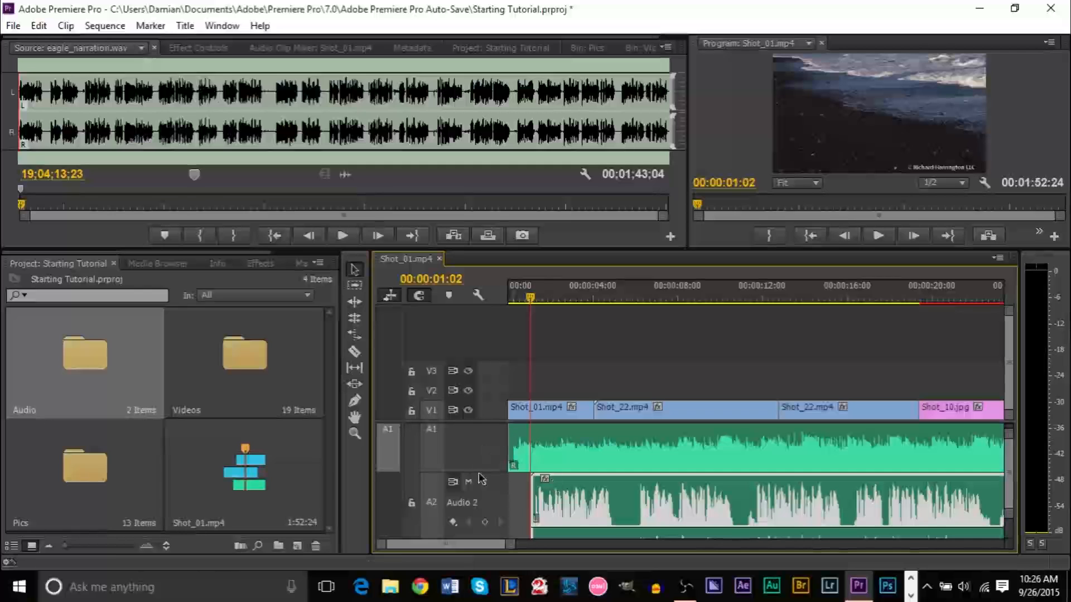
pyautogui.click(354, 400)
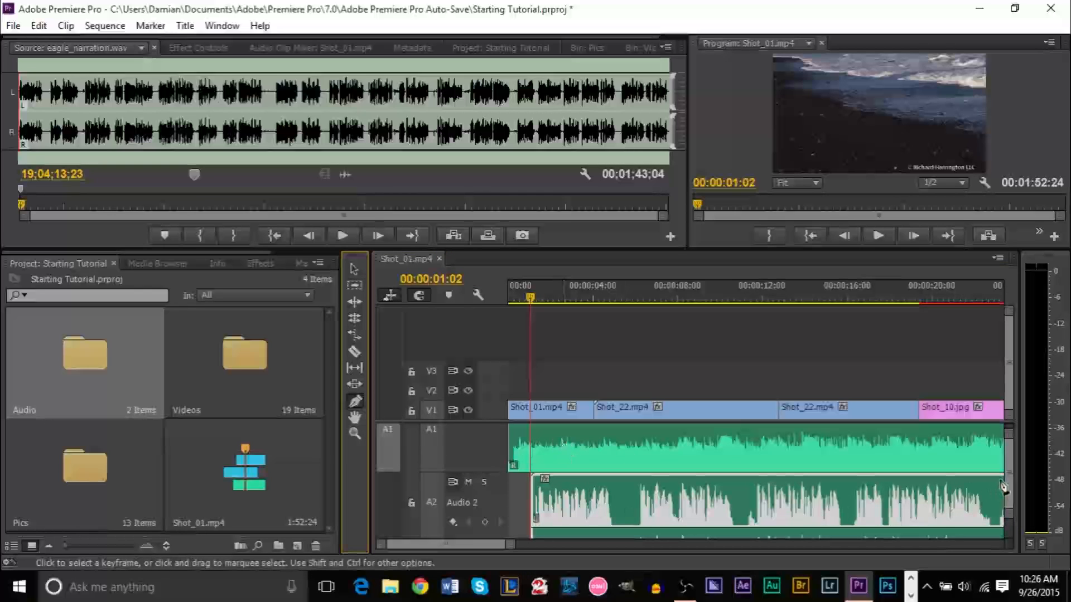
pyautogui.scroll(1, 1010, 483)
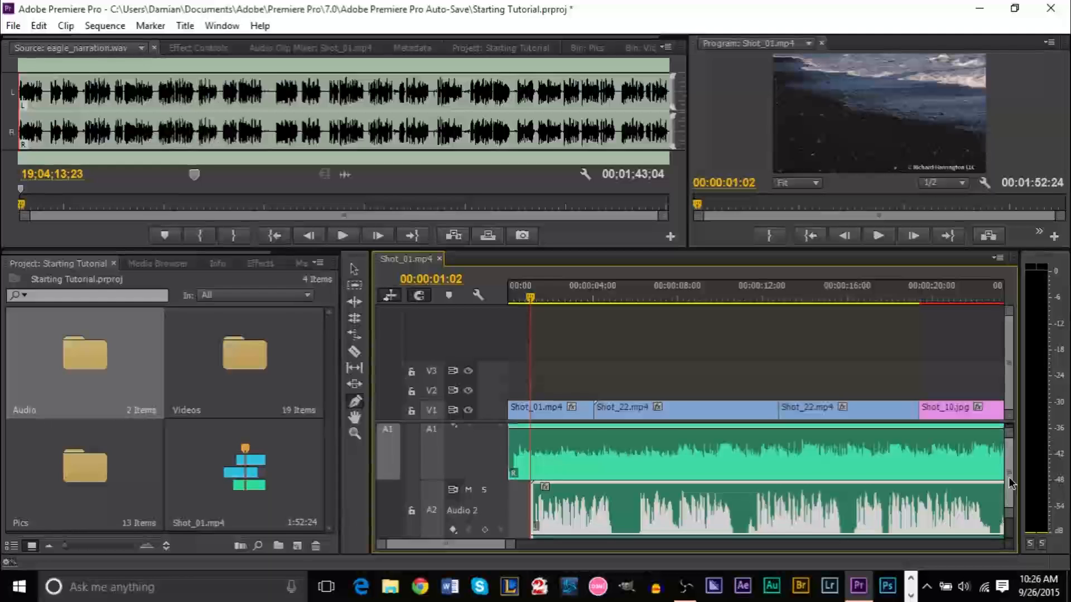
pyautogui.scroll(2, 1011, 483)
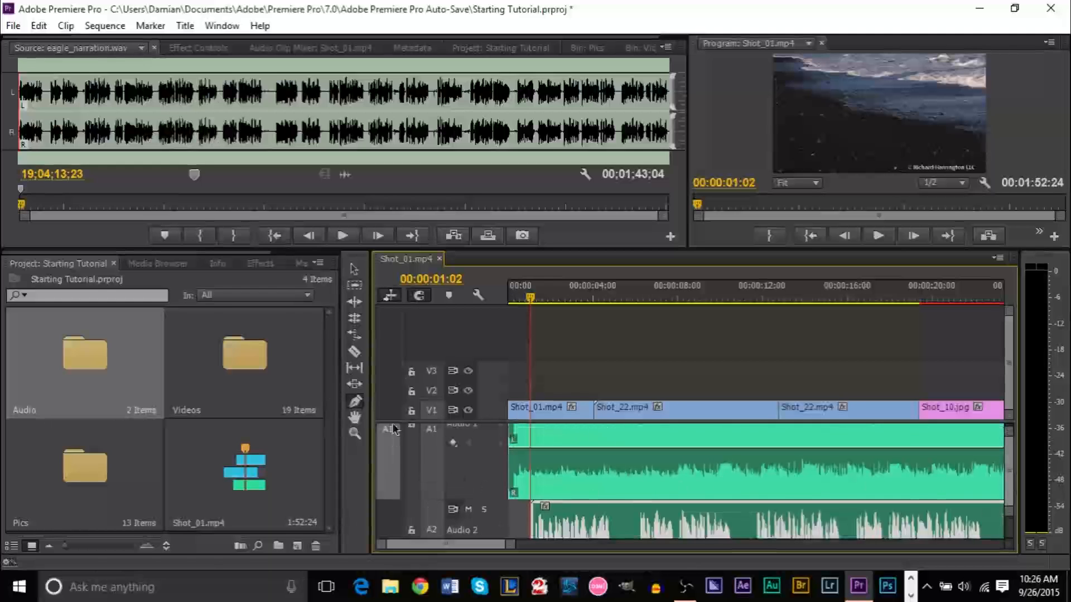
# Add a volume keyframe on the A1 music near one second and test lowering it, then undo
pyautogui.moveTo(533, 300); pyautogui.dragTo(531, 300)
pyautogui.press('Left')
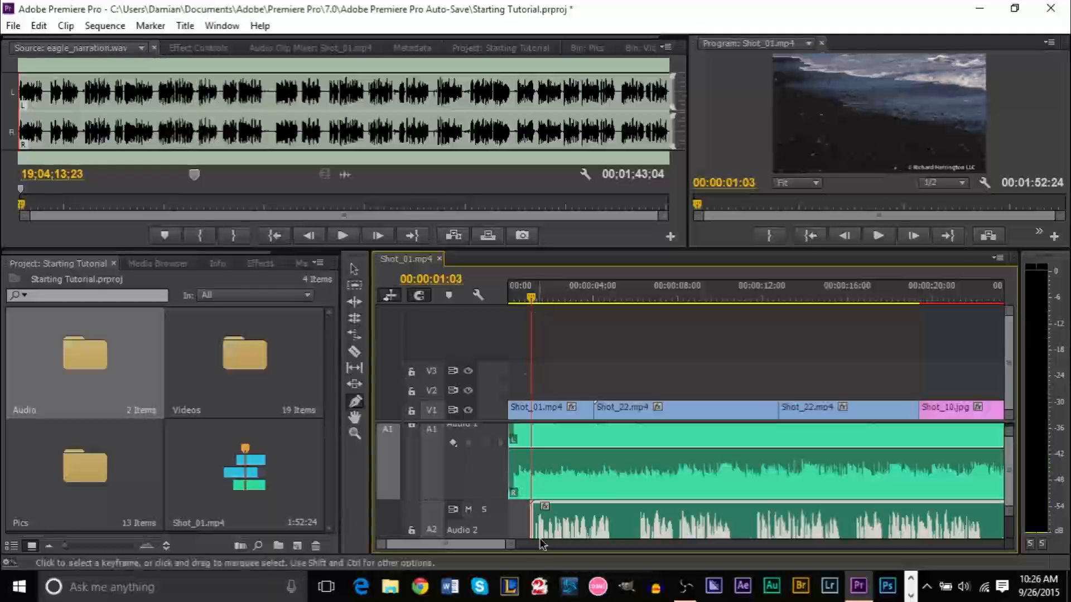
pyautogui.click(533, 461)
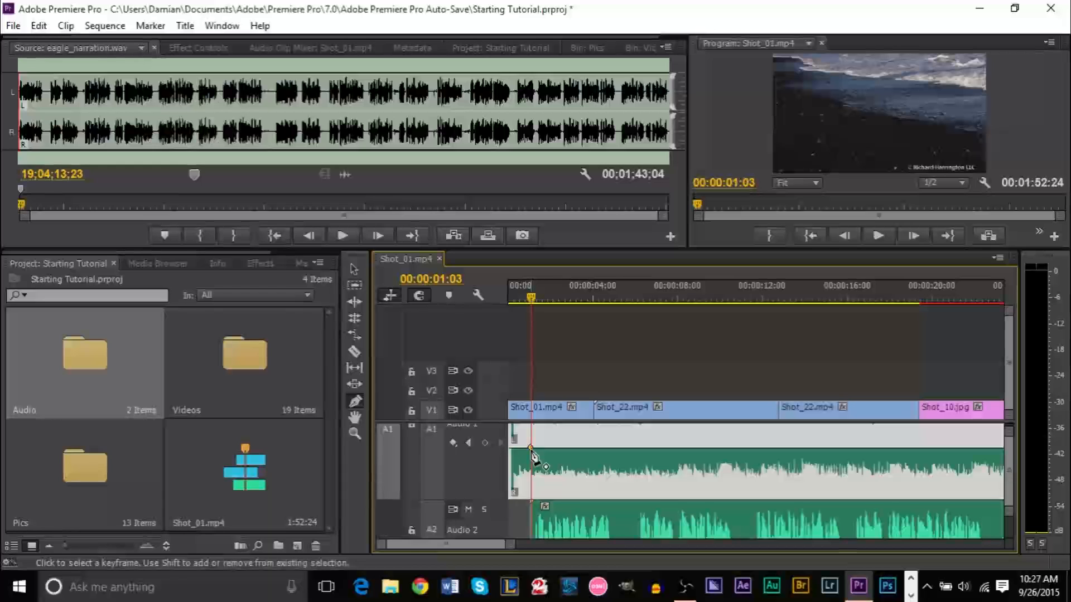
pyautogui.click(355, 270)
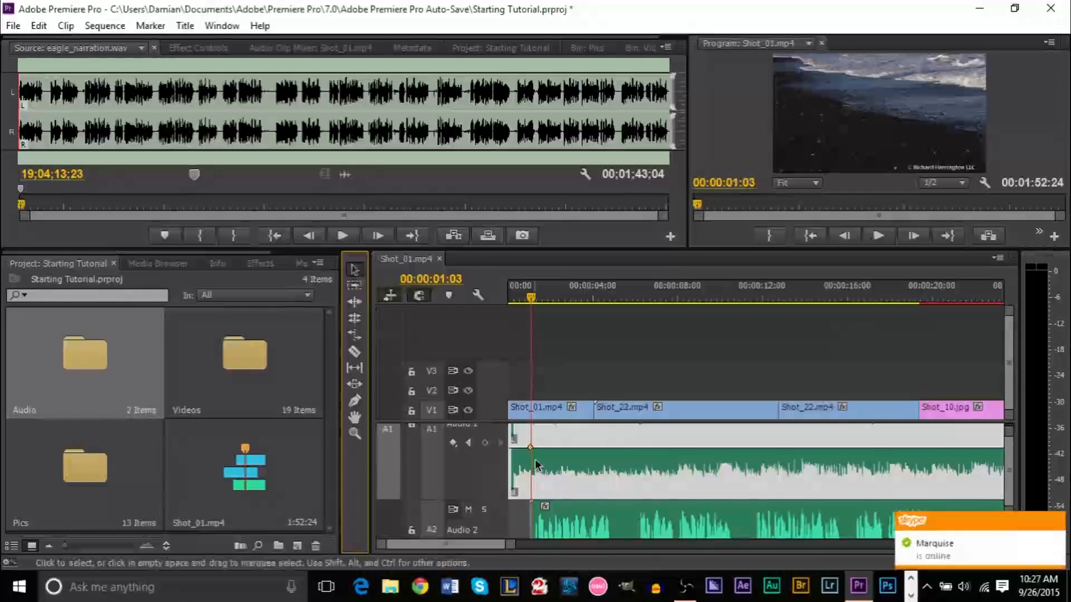
pyautogui.moveTo(530, 448); pyautogui.dragTo(527, 470)
pyautogui.hotkey('ctrl', 'z')
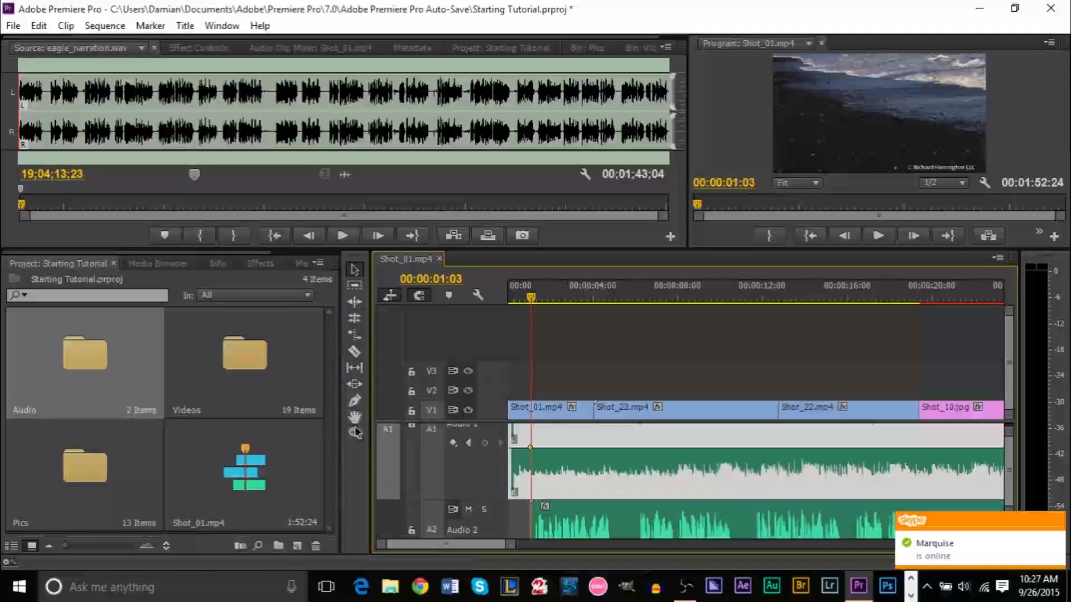
# Keyframe the A1 music down to -4.78 dB near 00:00:01:03, then lower its level to -8.18 dB
pyautogui.click(356, 401)
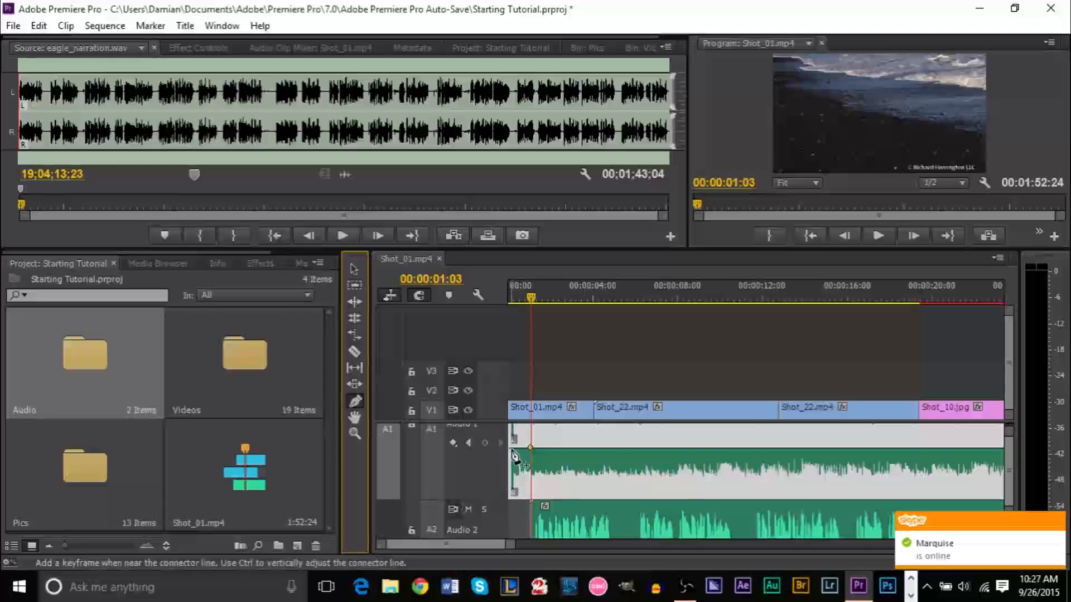
pyautogui.click(510, 448)
pyautogui.click(354, 270)
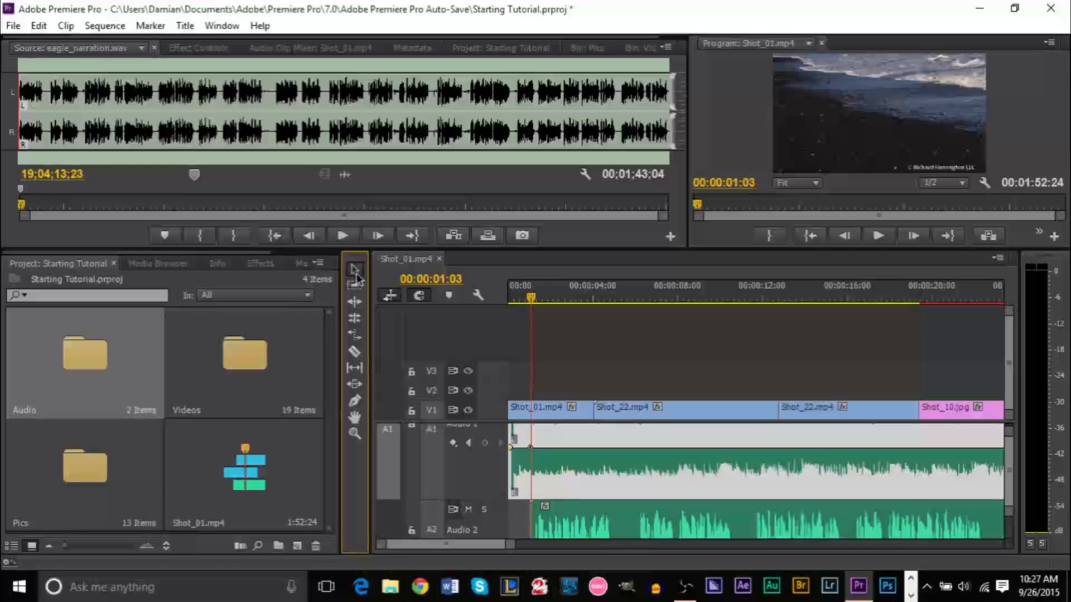
pyautogui.moveTo(530, 447); pyautogui.dragTo(532, 469)
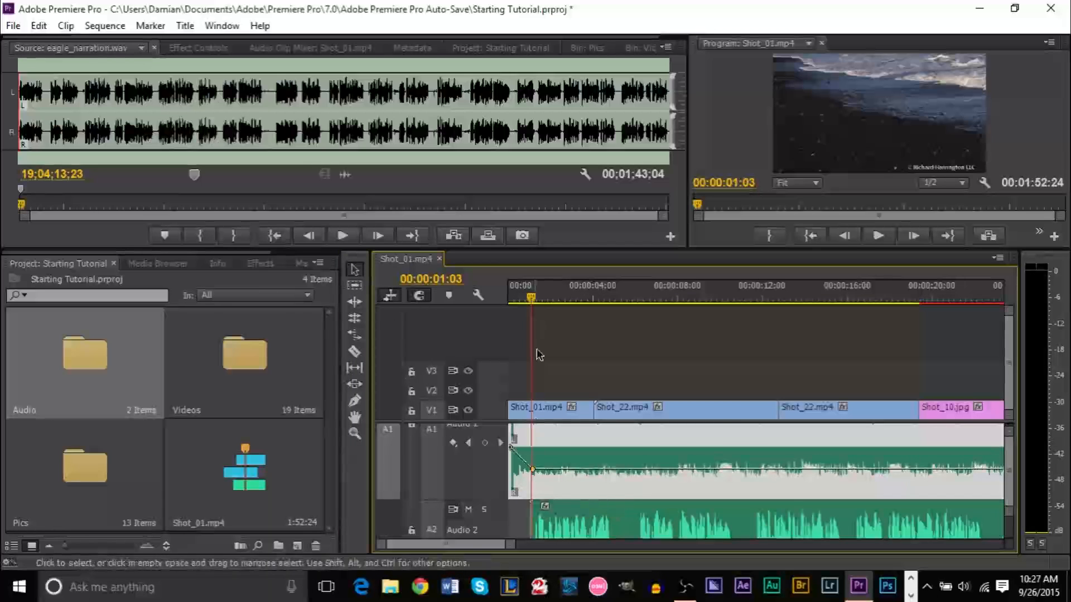
pyautogui.moveTo(530, 297); pyautogui.dragTo(582, 310)
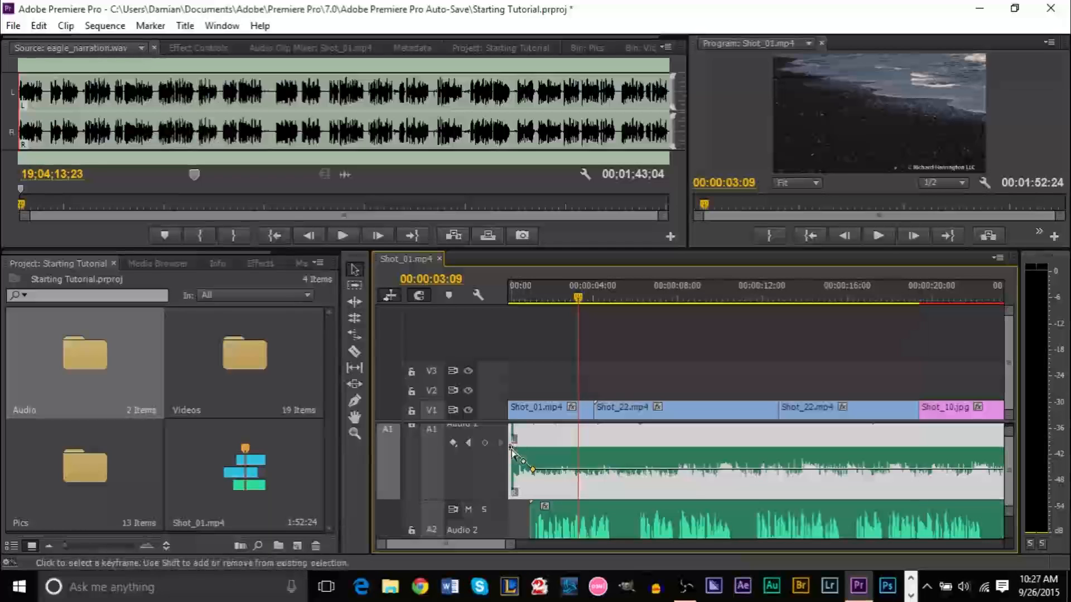
pyautogui.moveTo(520, 462); pyautogui.dragTo(532, 470)
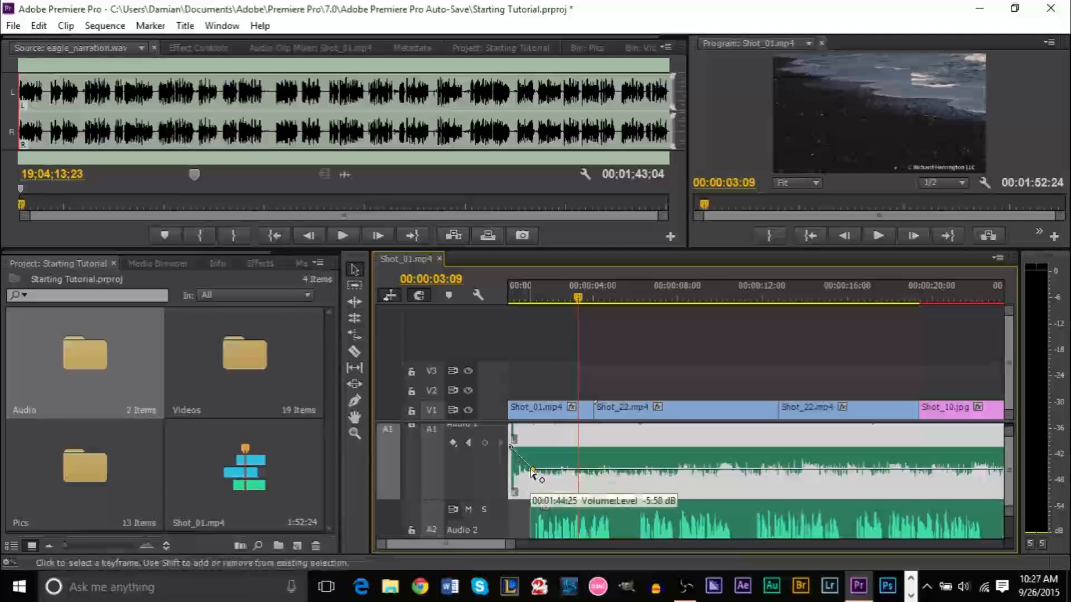
pyautogui.moveTo(538, 307)
pyautogui.mouseDown()
pyautogui.moveTo(473, 306)
pyautogui.moveTo(537, 302)
pyautogui.mouseUp()
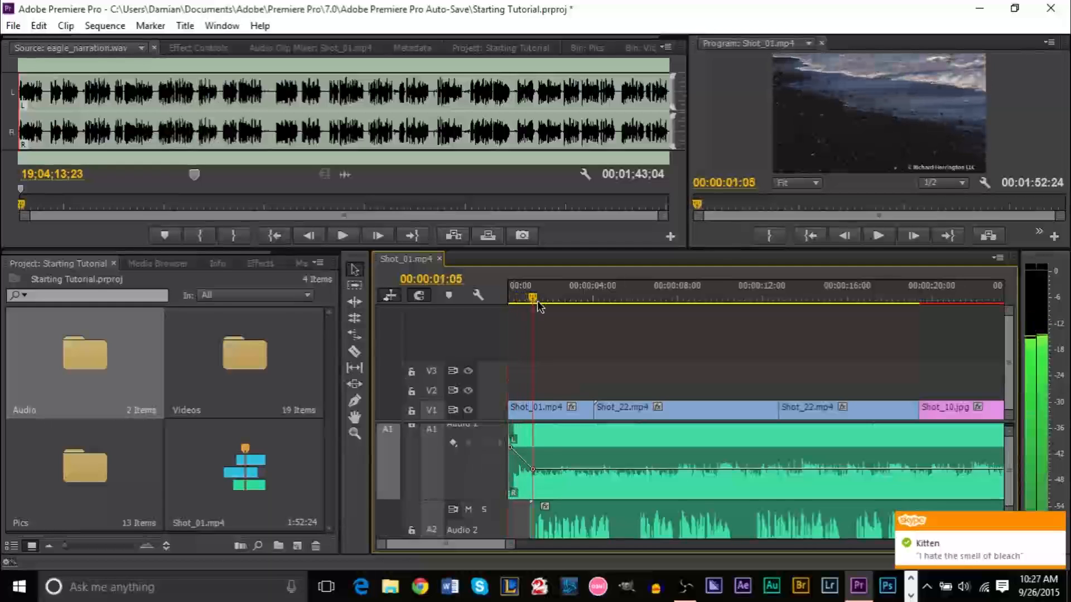
pyautogui.moveTo(554, 474); pyautogui.dragTo(555, 485)
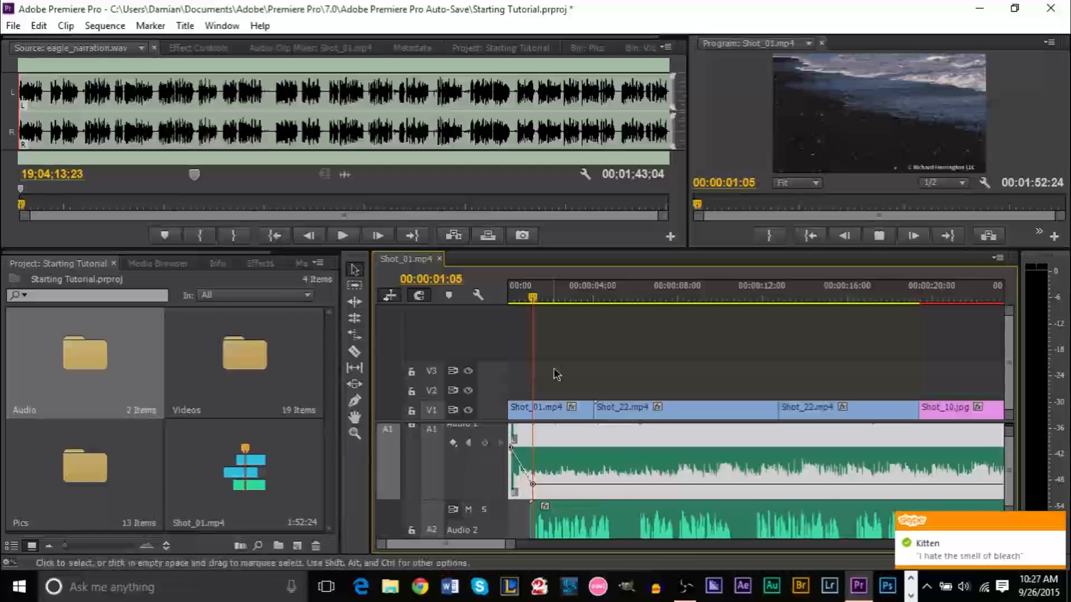
# Play the opening from the start and set an In point at 00:00:02:29
pyautogui.moveTo(583, 303); pyautogui.dragTo(467, 305)
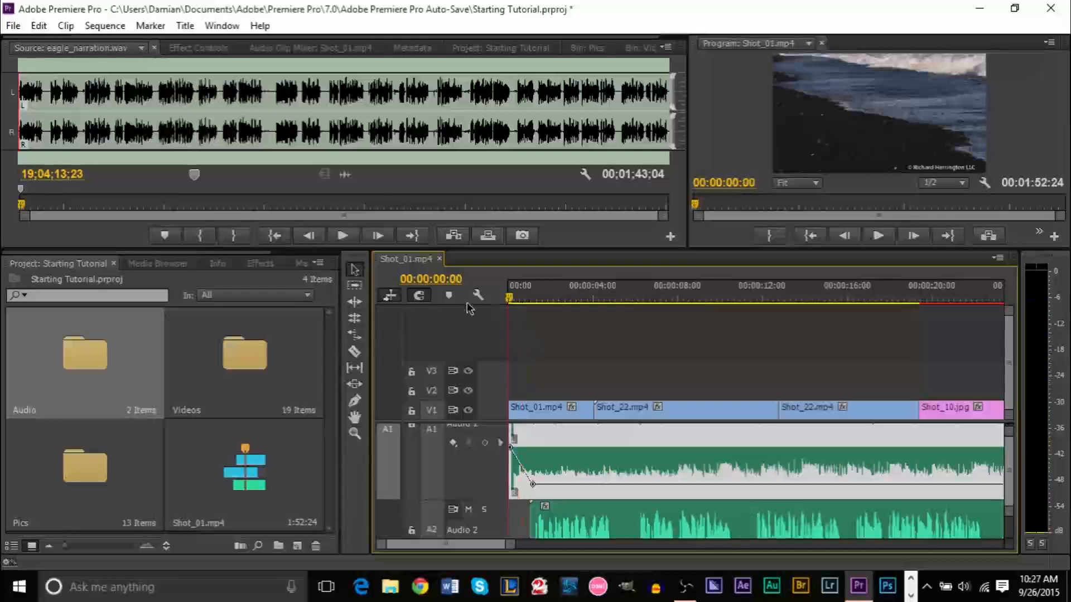
pyautogui.press('space')
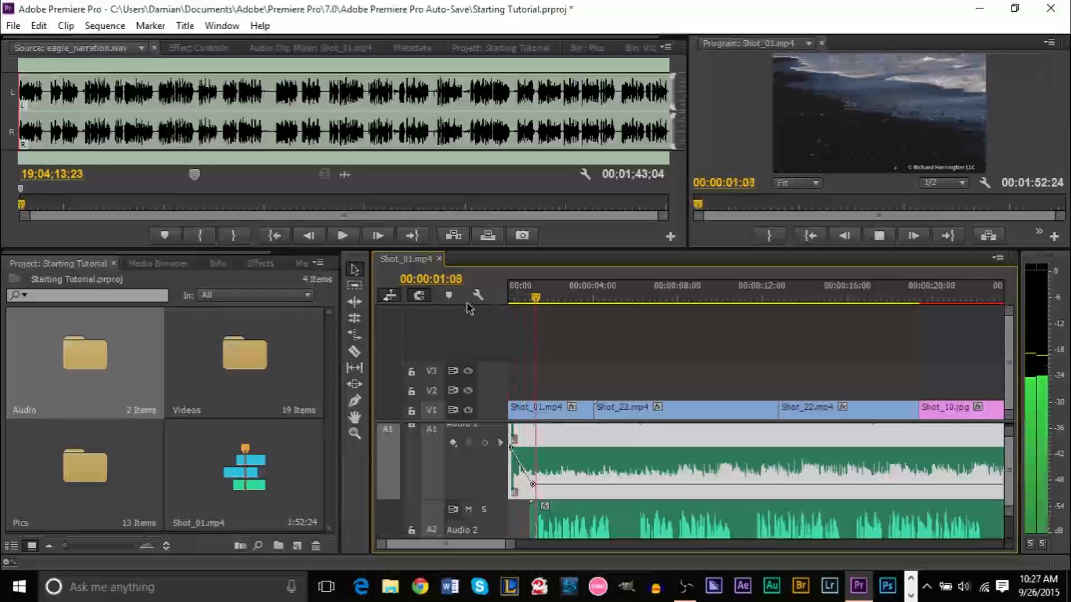
pyautogui.press('space')
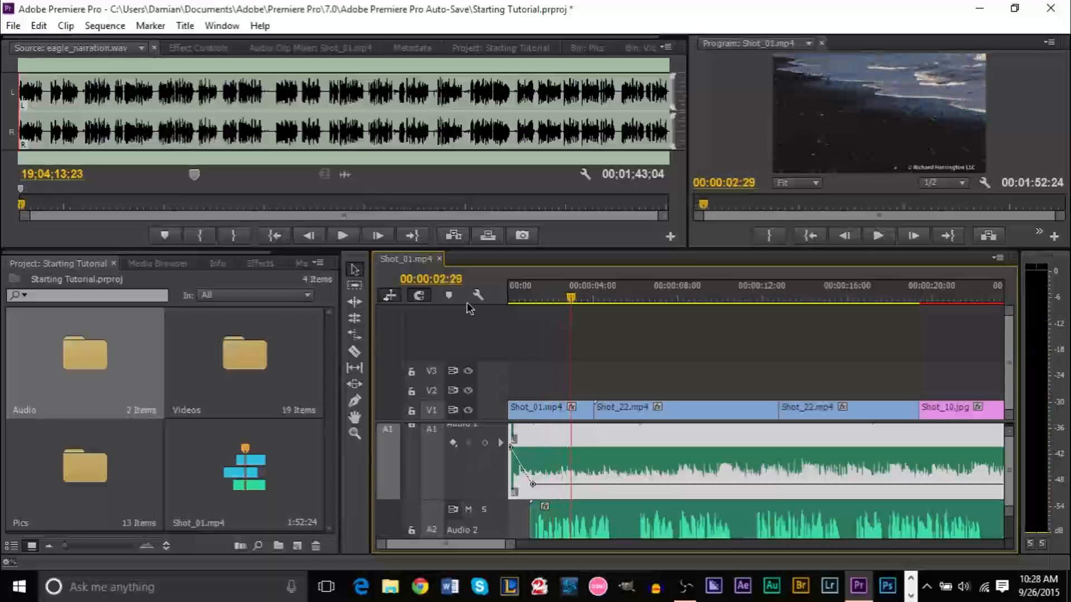
pyautogui.press('i')
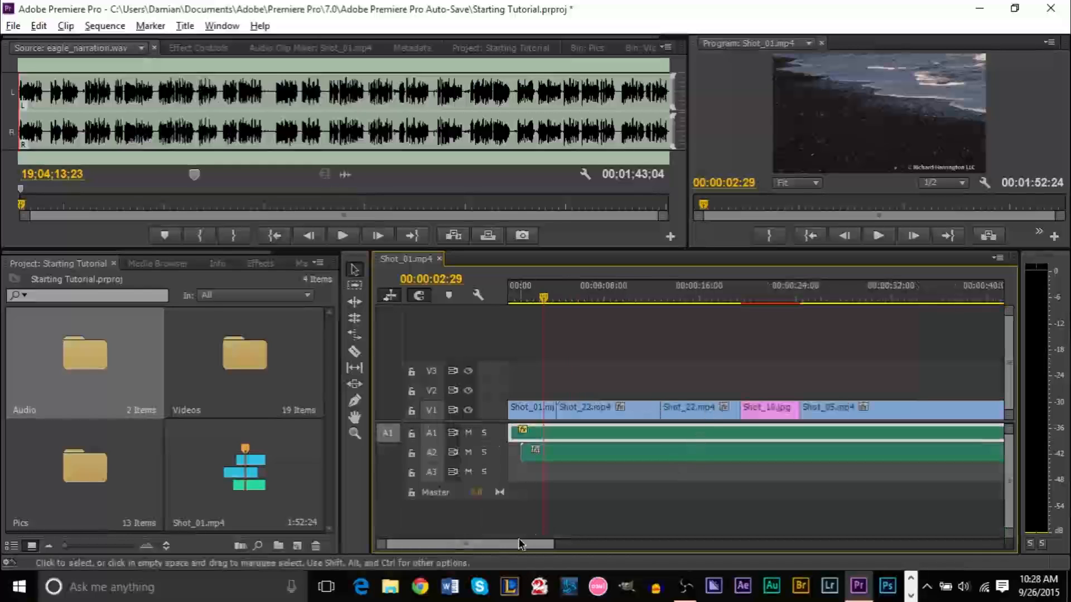
# Enlarge the monitors and bring up the Pics bin of eagle stills
pyautogui.moveTo(516, 546); pyautogui.dragTo(557, 552)
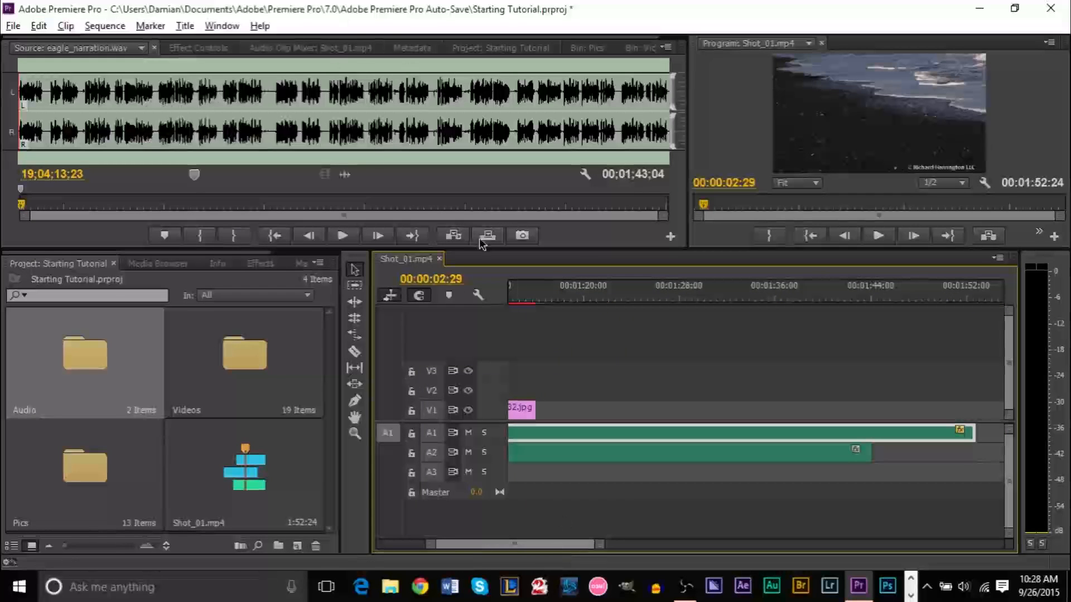
pyautogui.moveTo(580, 248); pyautogui.dragTo(580, 365)
pyautogui.click(472, 49)
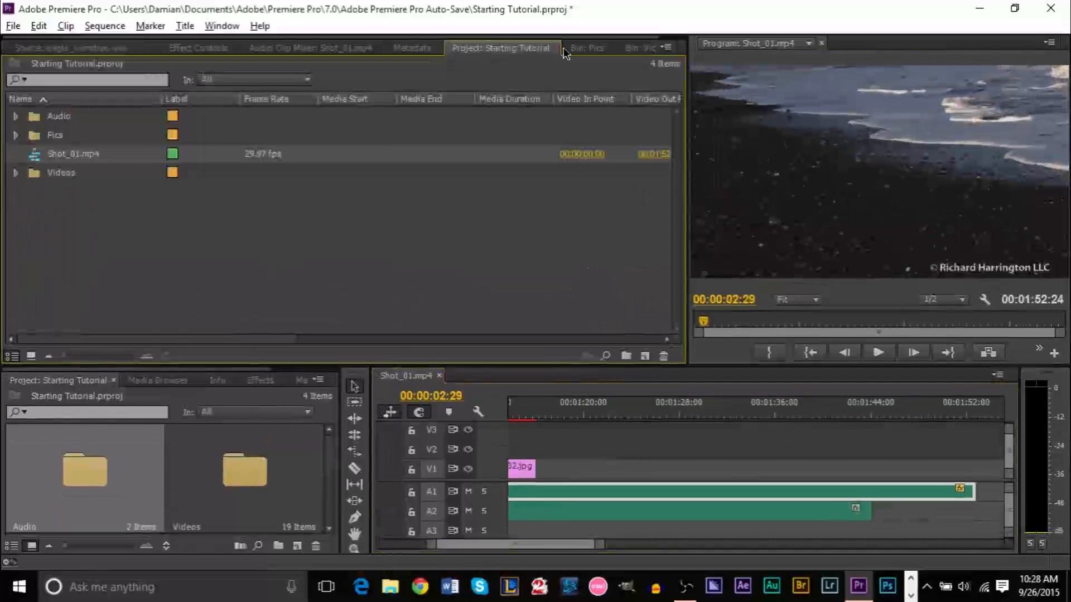
pyautogui.click(587, 48)
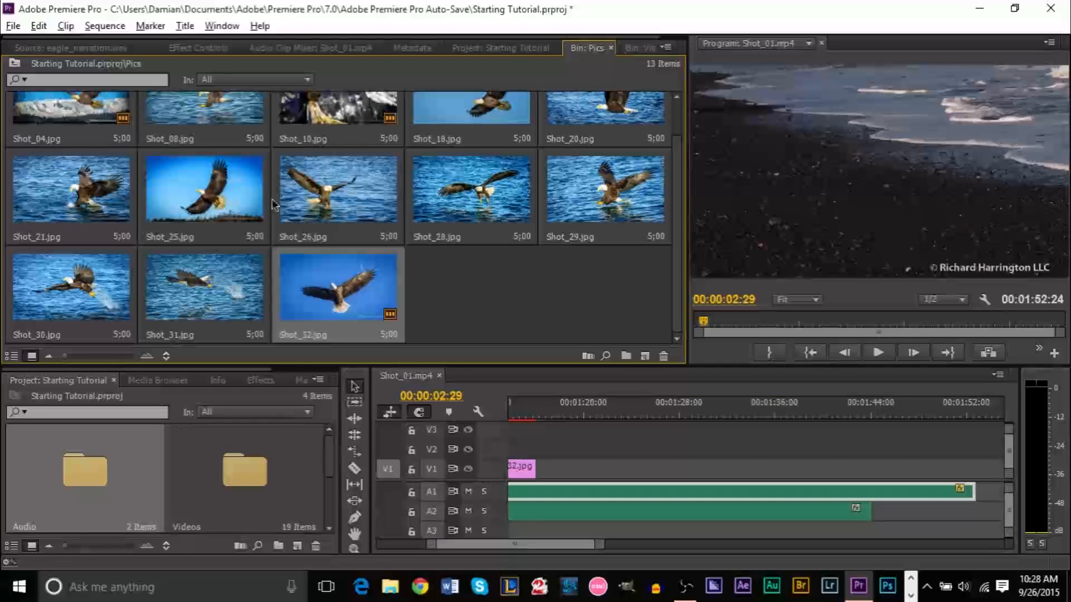
# Place Shot_31.jpg near 01:22 and Shot_32.jpg near 01:44 on V1, then review them
pyautogui.moveTo(183, 290); pyautogui.dragTo(863, 475)
pyautogui.click(910, 413)
pyautogui.press('space')
pyautogui.click(815, 413)
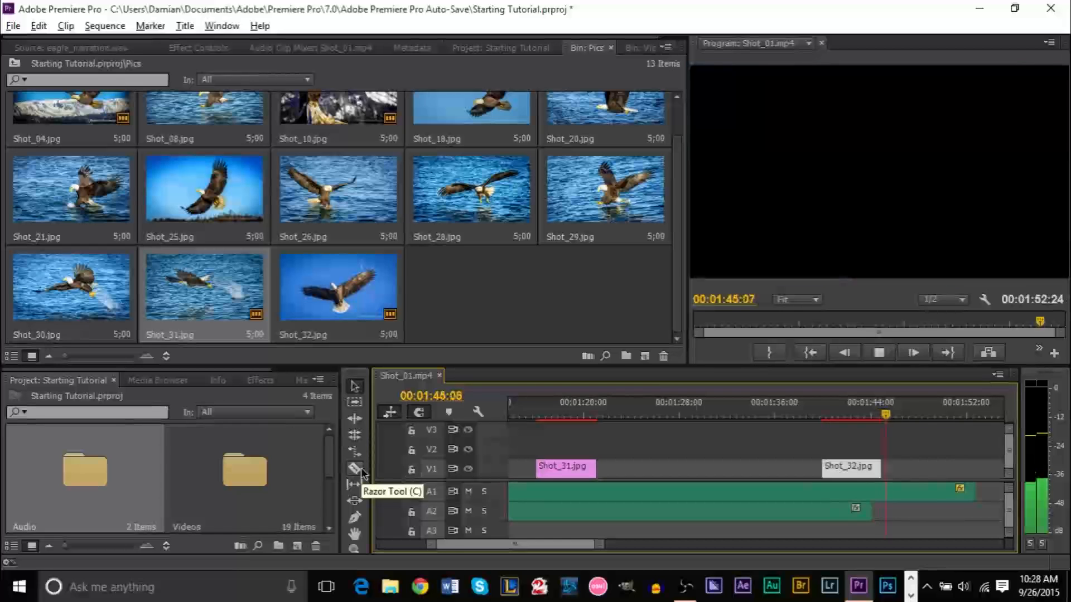
# Split the A1 audio at 00:01:47:05 and delete the trailing piece
pyautogui.press('space')
pyautogui.press('space')
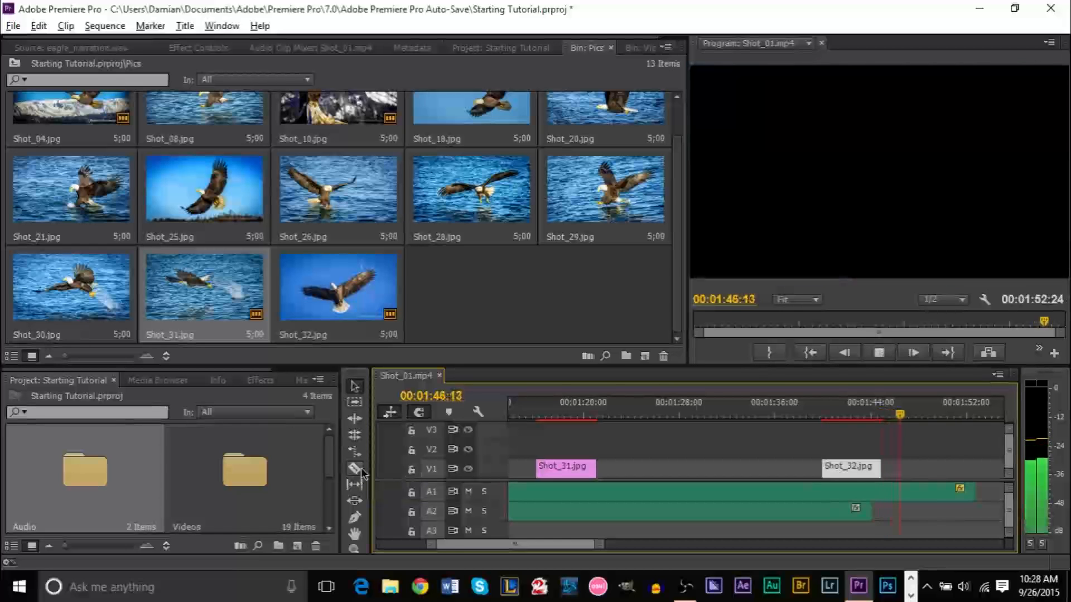
pyautogui.press('space')
pyautogui.click(360, 471)
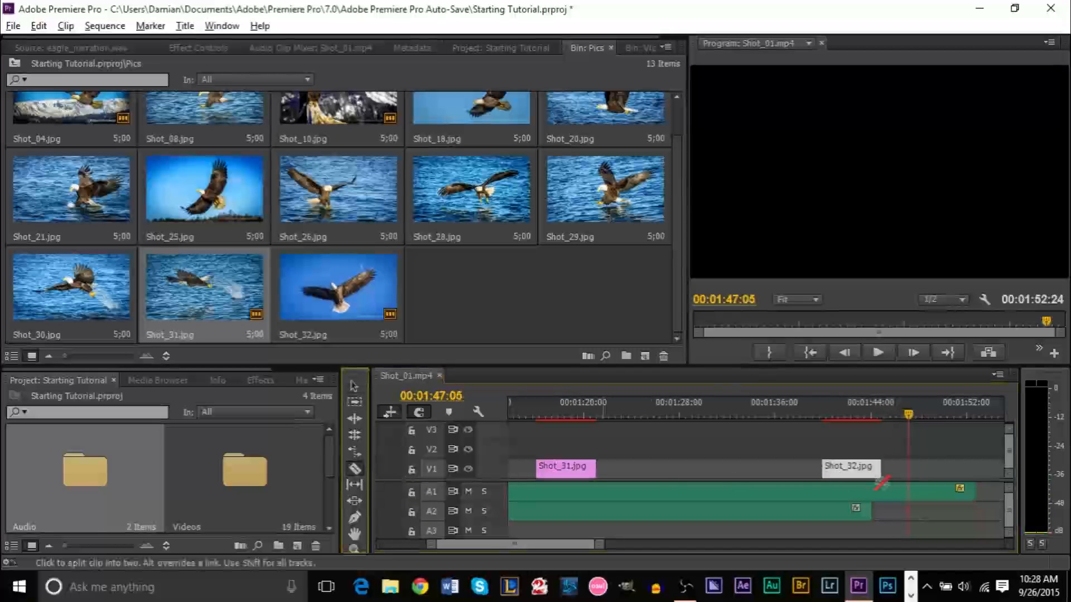
pyautogui.click(921, 490)
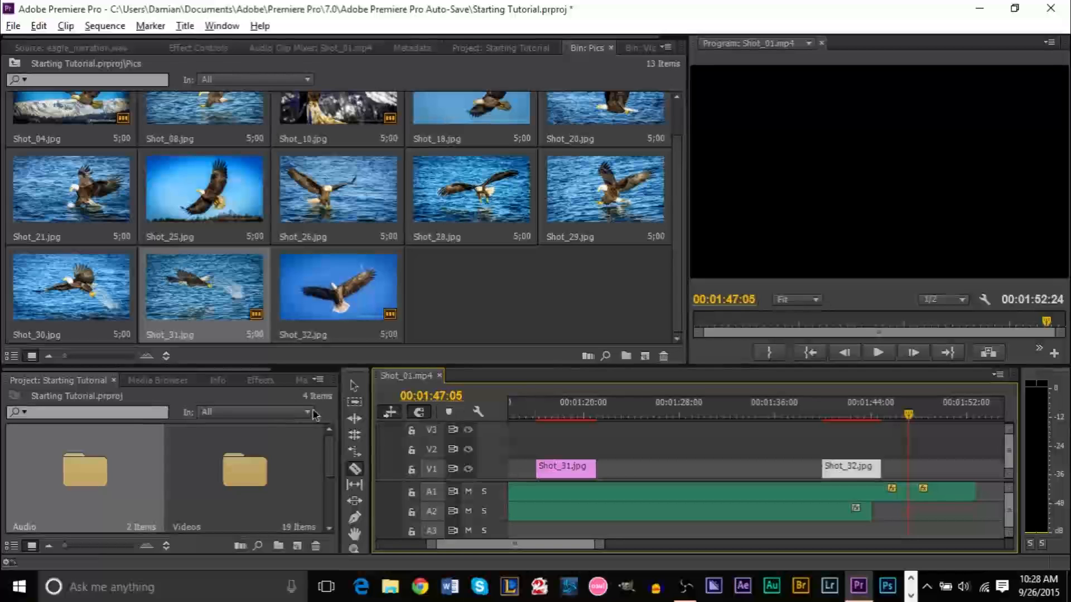
pyautogui.click(353, 387)
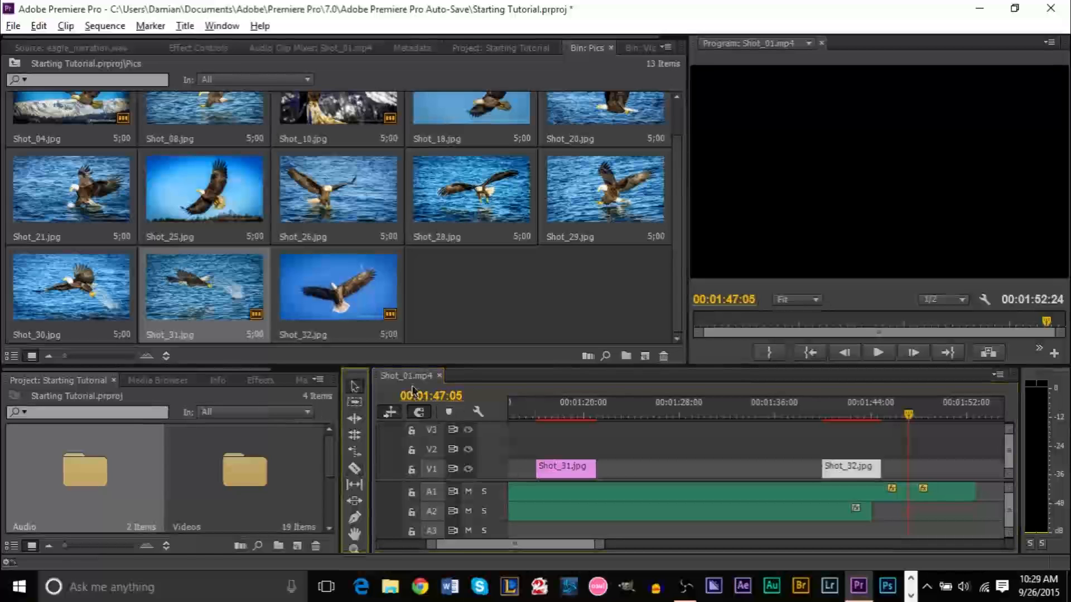
pyautogui.click(951, 498)
pyautogui.press('Delete')
# Shift Shot_32.jpg right so it ends at 00:01:47:05
pyautogui.click(838, 414)
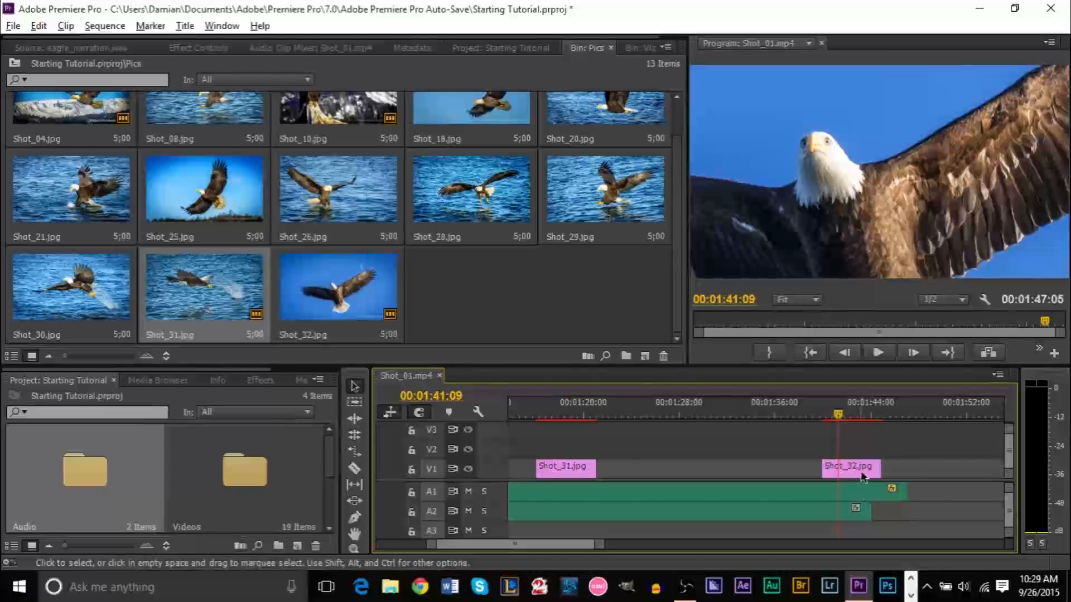
pyautogui.moveTo(850, 467); pyautogui.dragTo(877, 468)
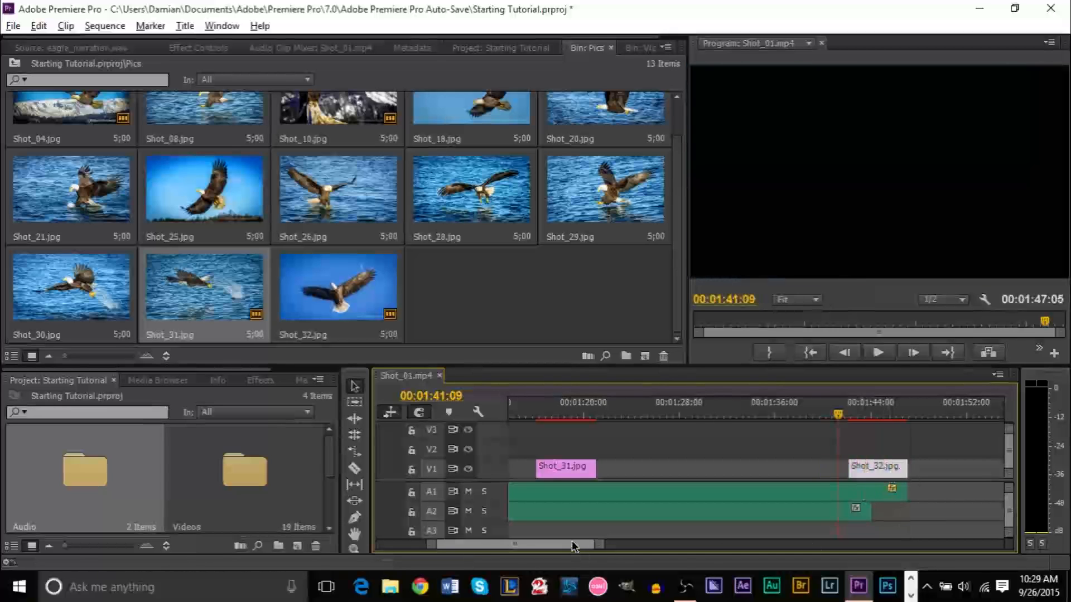
pyautogui.moveTo(837, 416); pyautogui.dragTo(629, 413)
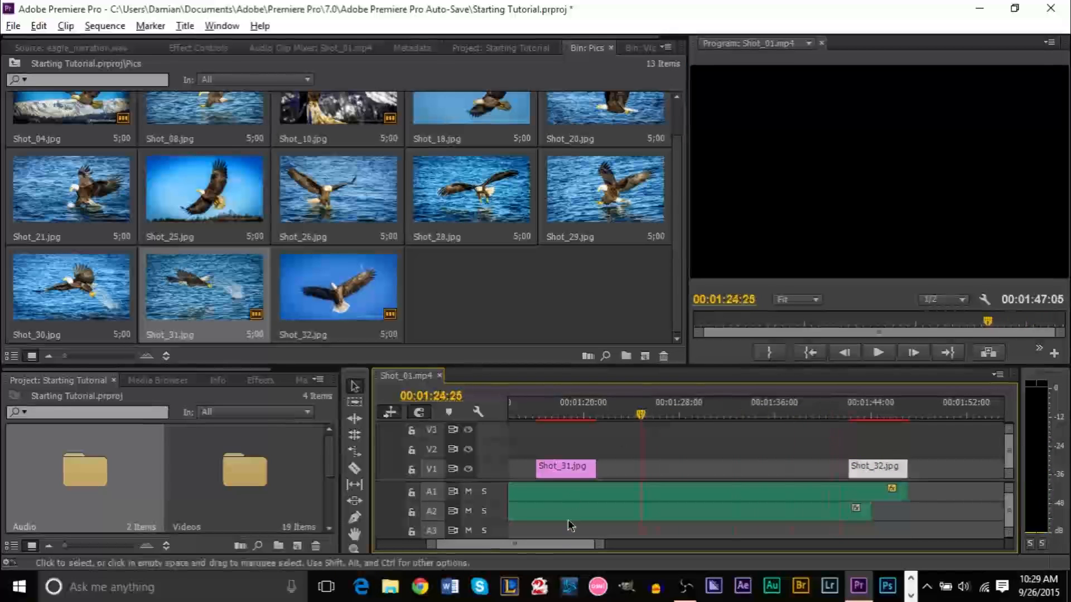
pyautogui.moveTo(599, 545)
pyautogui.mouseDown()
pyautogui.moveTo(609, 548)
pyautogui.moveTo(583, 549)
pyautogui.moveTo(593, 550)
pyautogui.mouseUp()
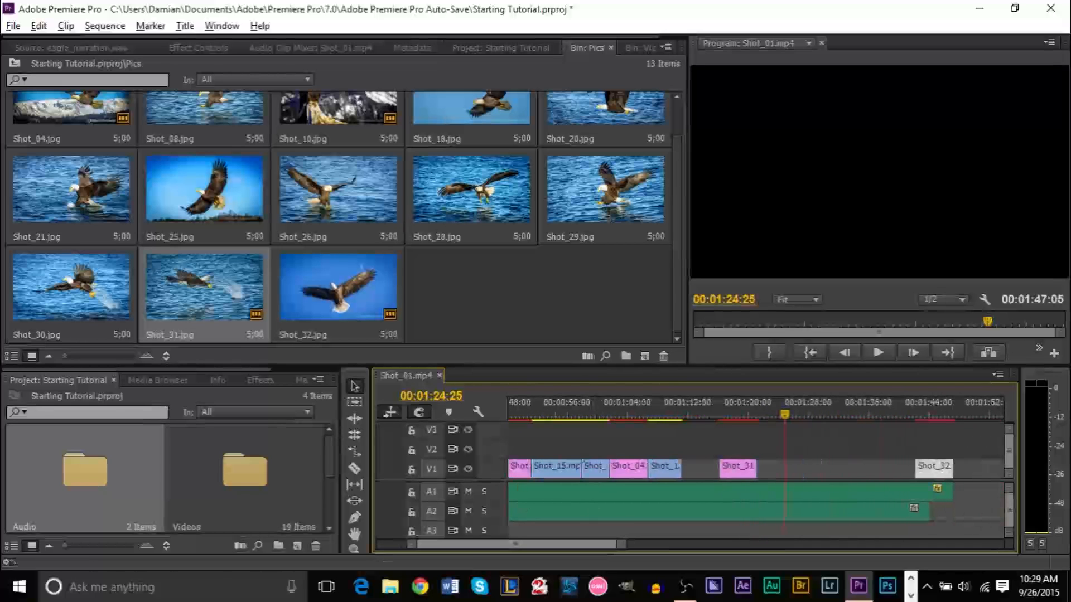
# From the Videos bin, place Shot_14.mp4 and then Shot_17.mp4 before it on V1
pyautogui.click(500, 48)
pyautogui.click(586, 48)
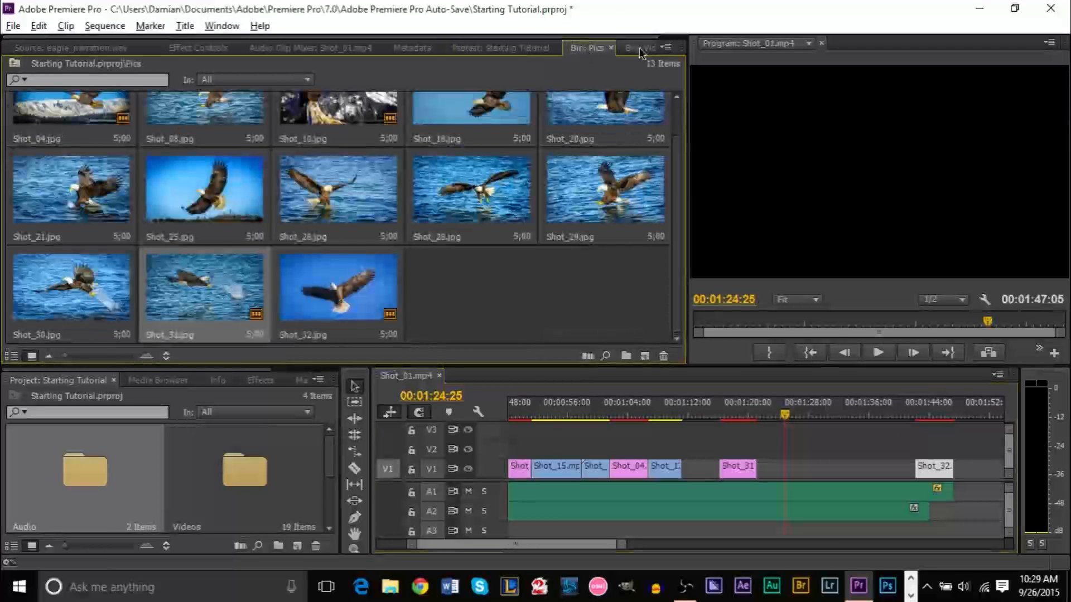
pyautogui.click(638, 48)
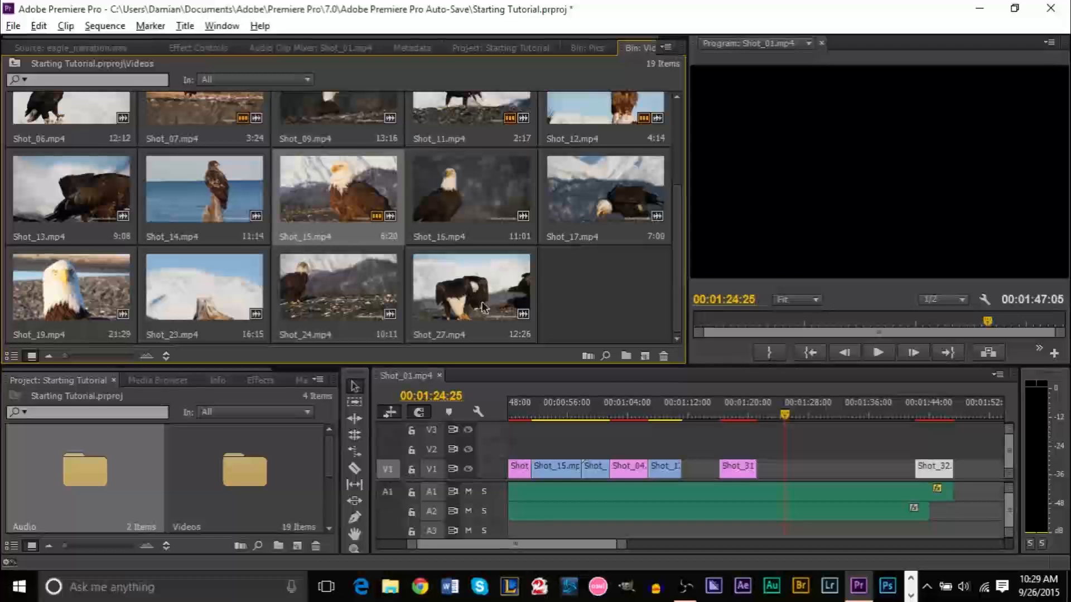
pyautogui.moveTo(212, 206); pyautogui.dragTo(836, 490)
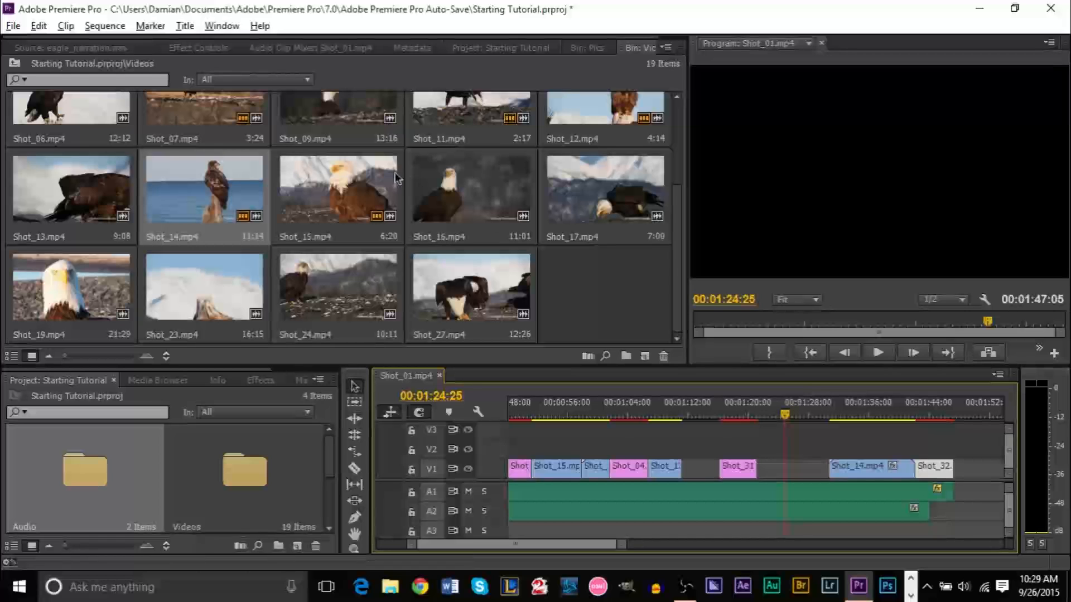
pyautogui.moveTo(598, 212); pyautogui.dragTo(758, 475)
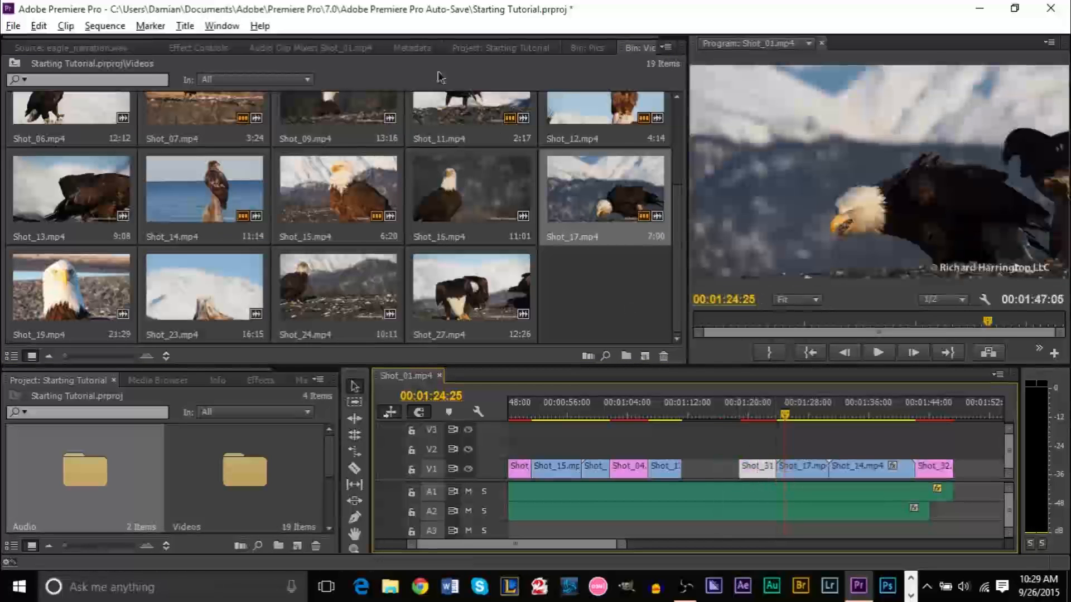
# Load Shot_24.mp4 into the Source monitor for previewing
pyautogui.click(454, 305)
pyautogui.moveTo(368, 301)
pyautogui.mouseDown()
pyautogui.moveTo(446, 363)
pyautogui.moveTo(700, 466)
pyautogui.moveTo(669, 433)
pyautogui.moveTo(377, 304)
pyautogui.mouseUp()
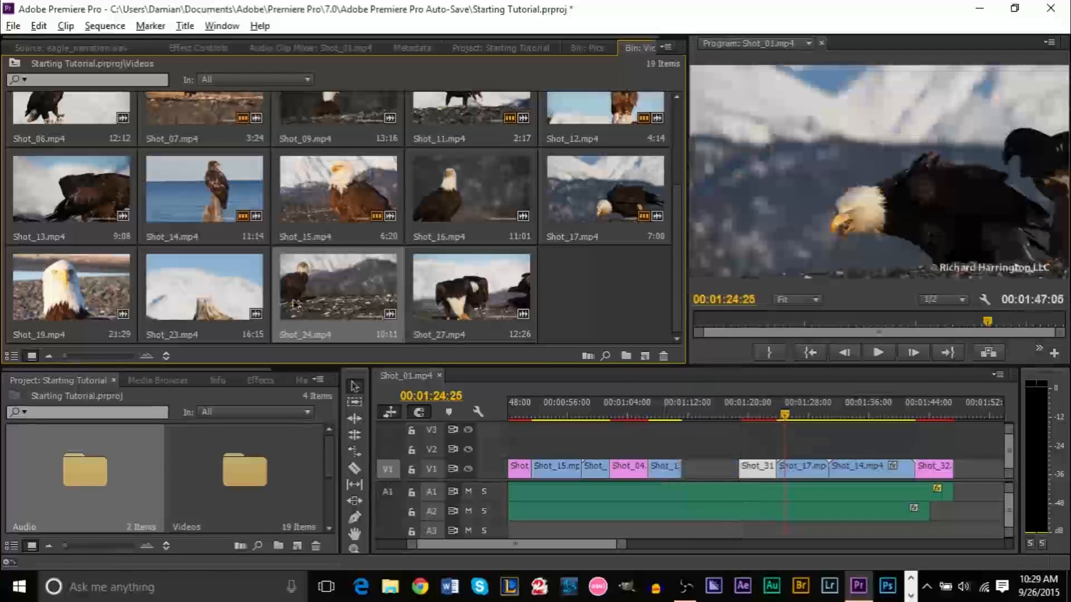
pyautogui.doubleClick(313, 306)
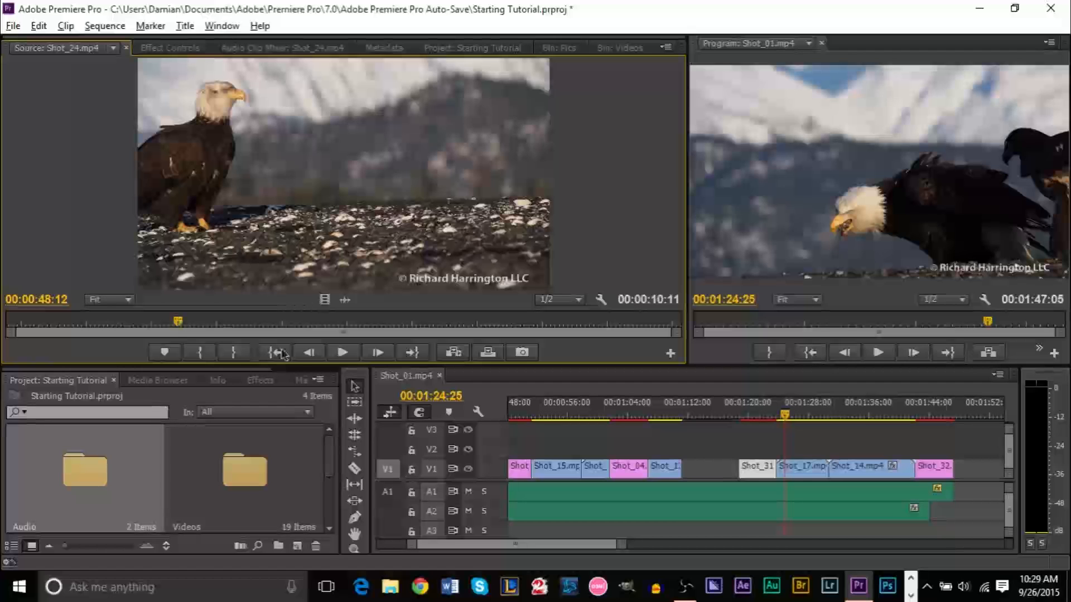
# Locate the V1 gap after Shot_12 and set an In point at 00:01:11:03
pyautogui.click(682, 414)
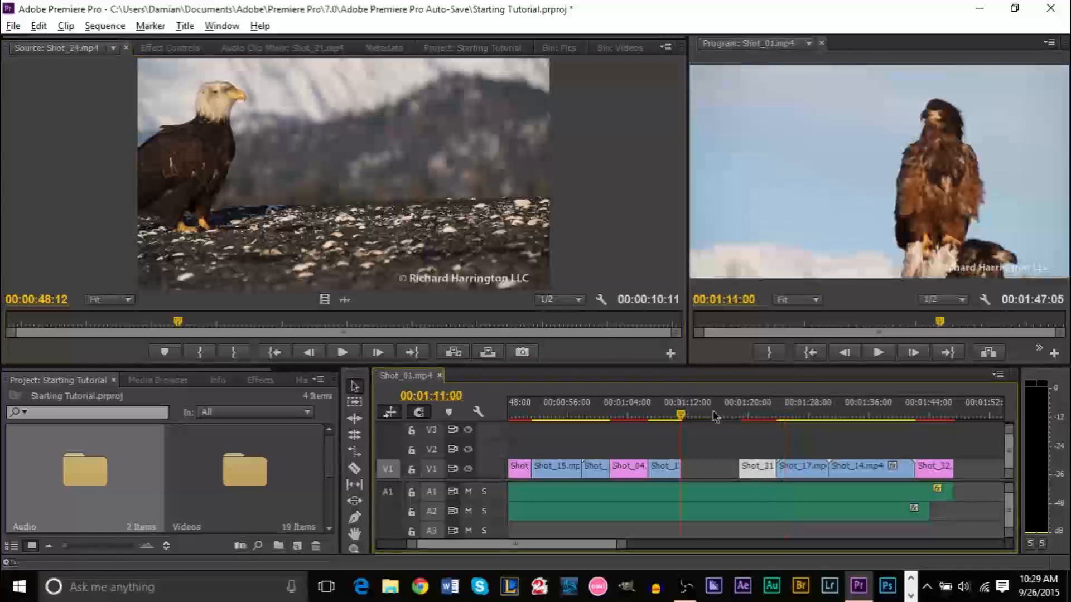
pyautogui.click(733, 416)
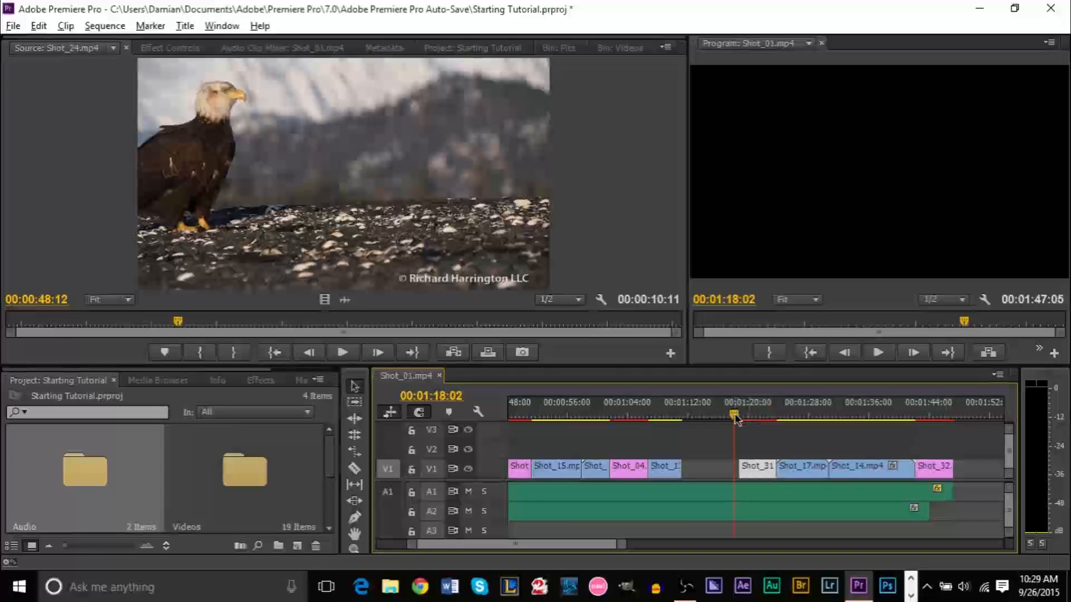
pyautogui.moveTo(736, 418); pyautogui.dragTo(684, 419)
pyautogui.click(705, 473)
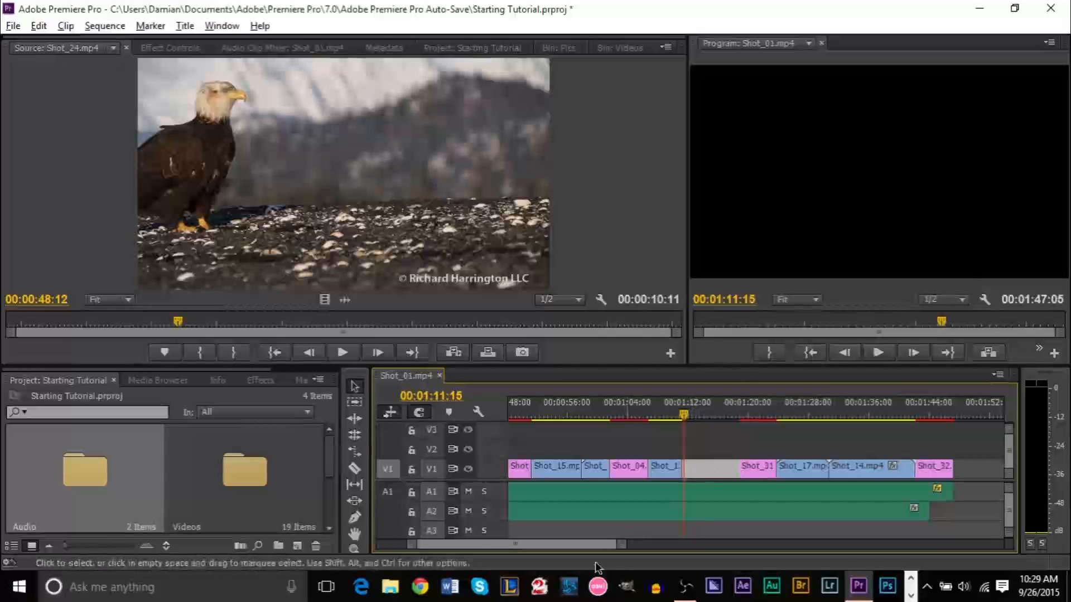
pyautogui.moveTo(616, 545); pyautogui.dragTo(503, 545)
pyautogui.click(726, 415)
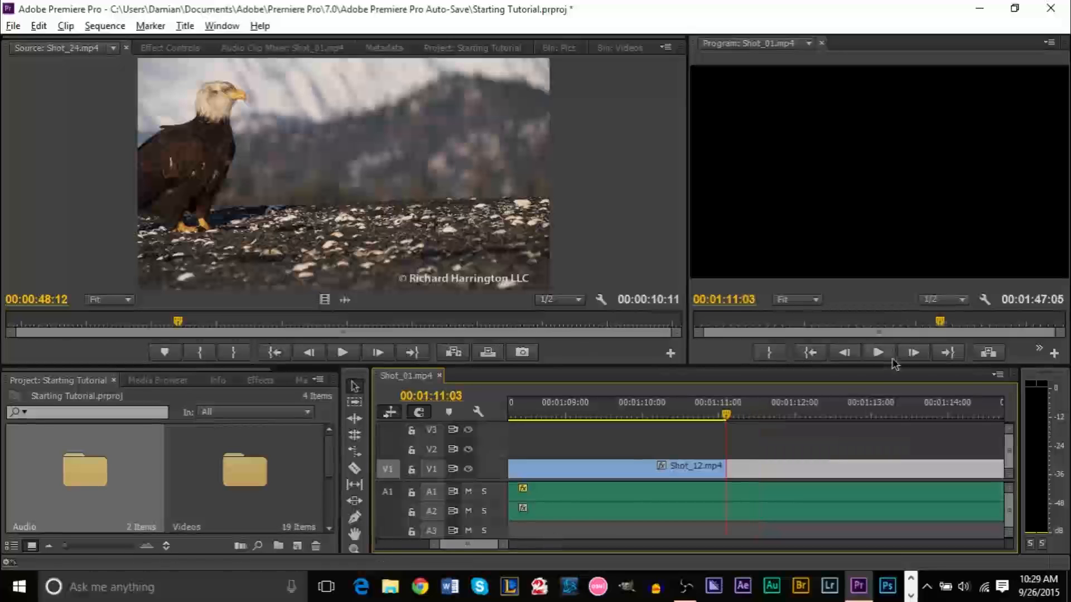
pyautogui.click(795, 430)
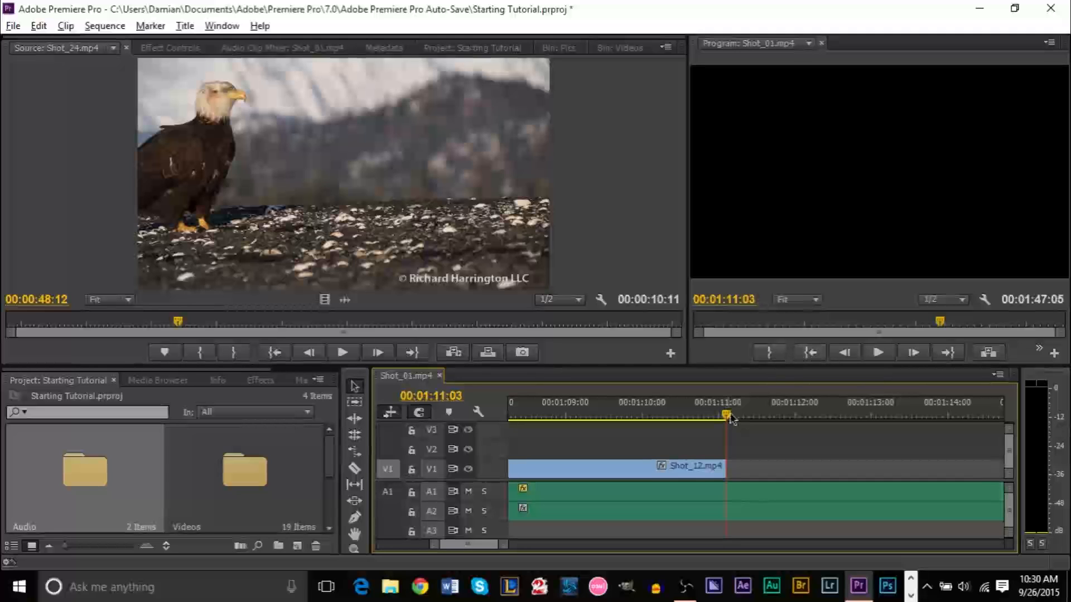
pyautogui.press('i')
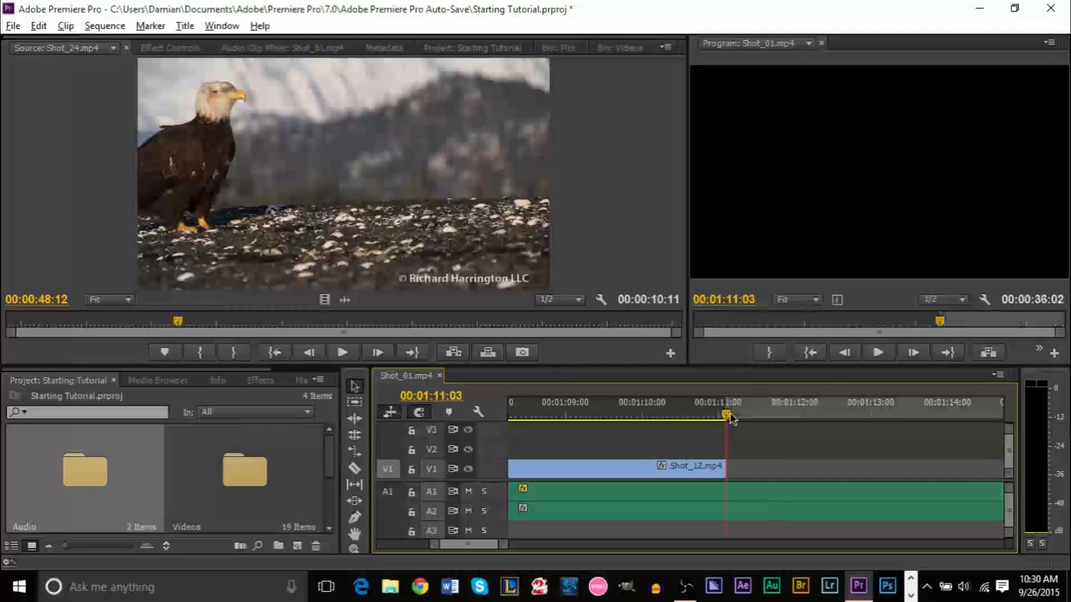
# Move the playhead to the first frame of Shot_31 and zoom the timeline out
pyautogui.moveTo(730, 418); pyautogui.dragTo(754, 415)
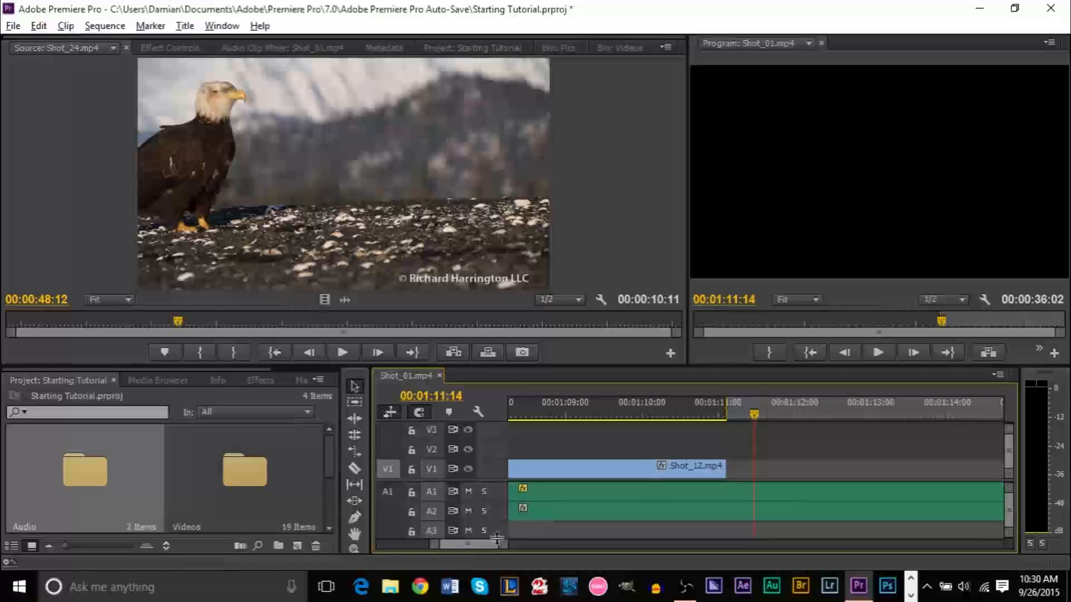
pyautogui.moveTo(485, 544); pyautogui.dragTo(490, 547)
pyautogui.click(841, 417)
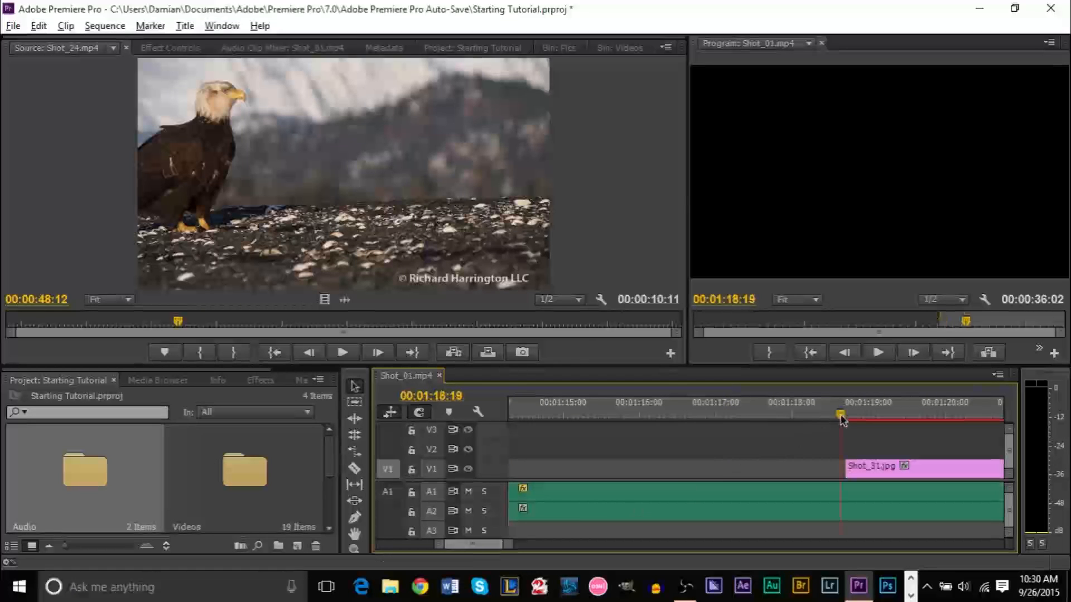
pyautogui.click(845, 418)
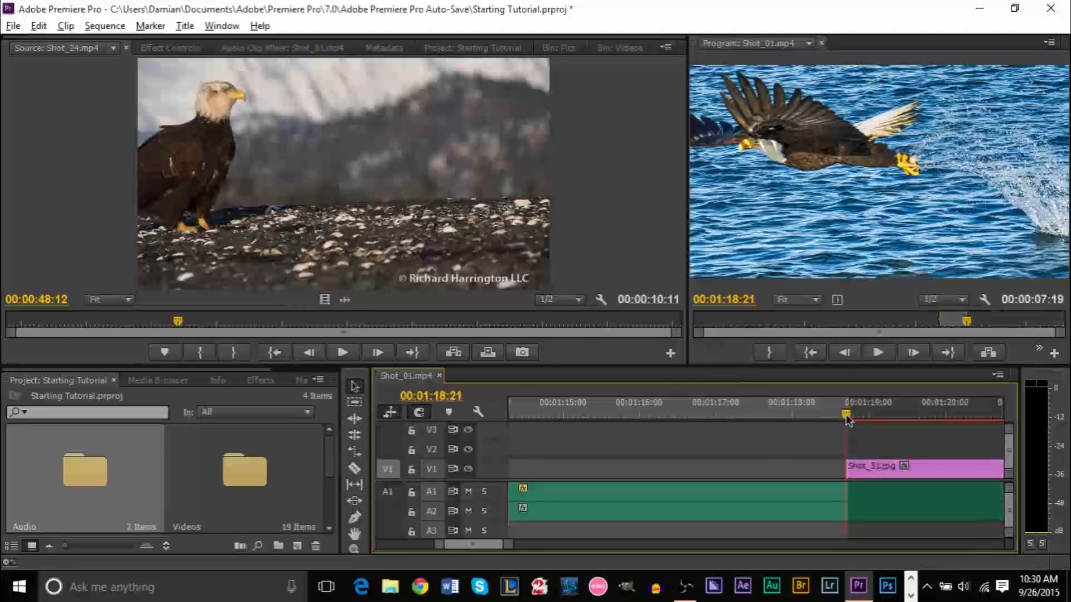
pyautogui.moveTo(509, 544); pyautogui.dragTo(588, 545)
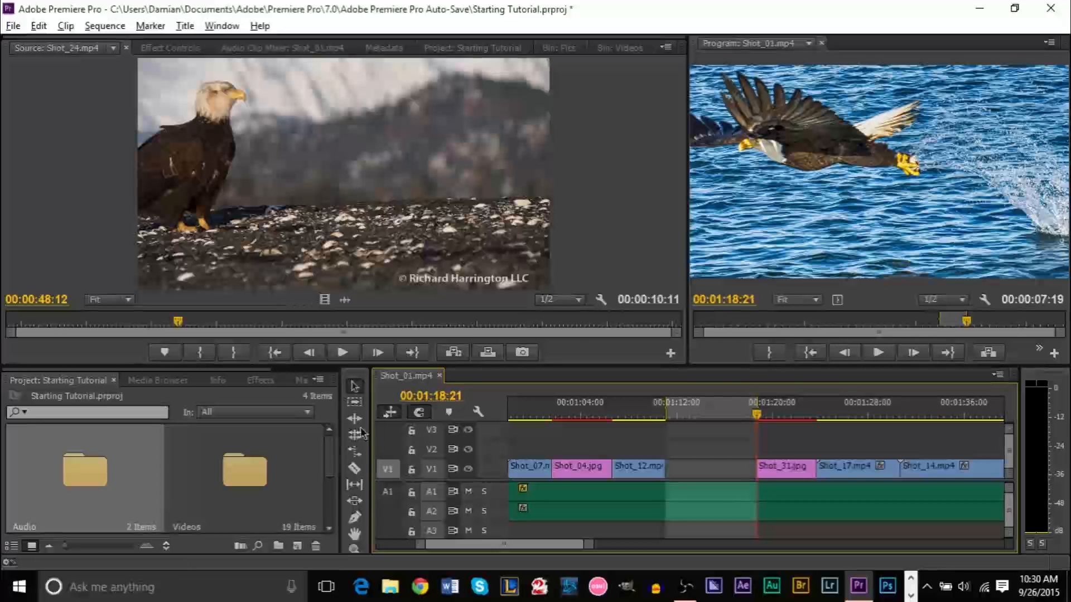
# Load Shot_16.mp4 from the Videos bin and drop it into the V1 gap after Shot_12
pyautogui.click(565, 47)
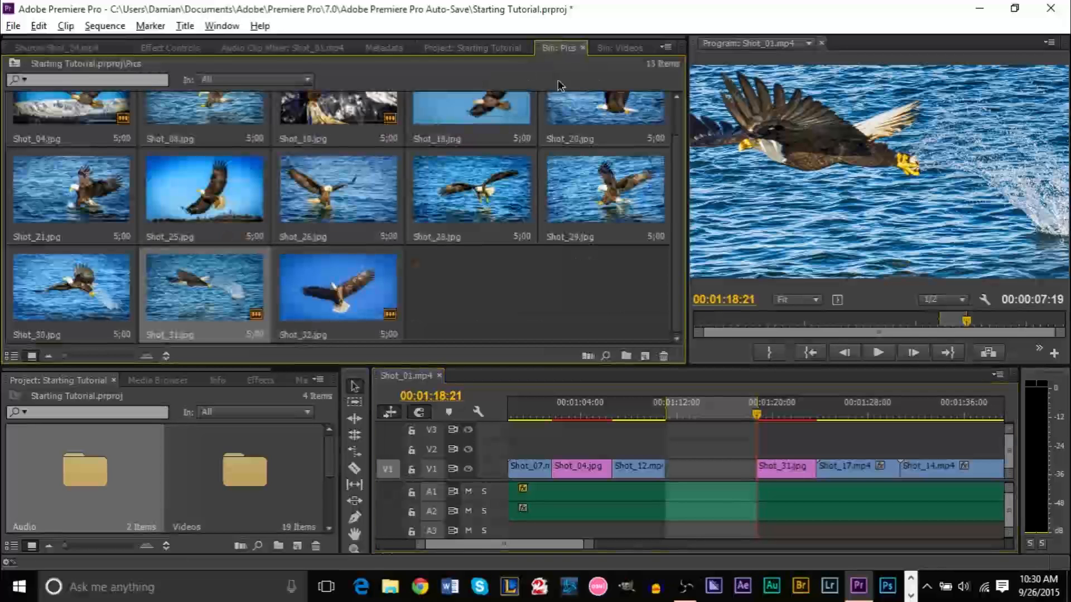
pyautogui.click(607, 48)
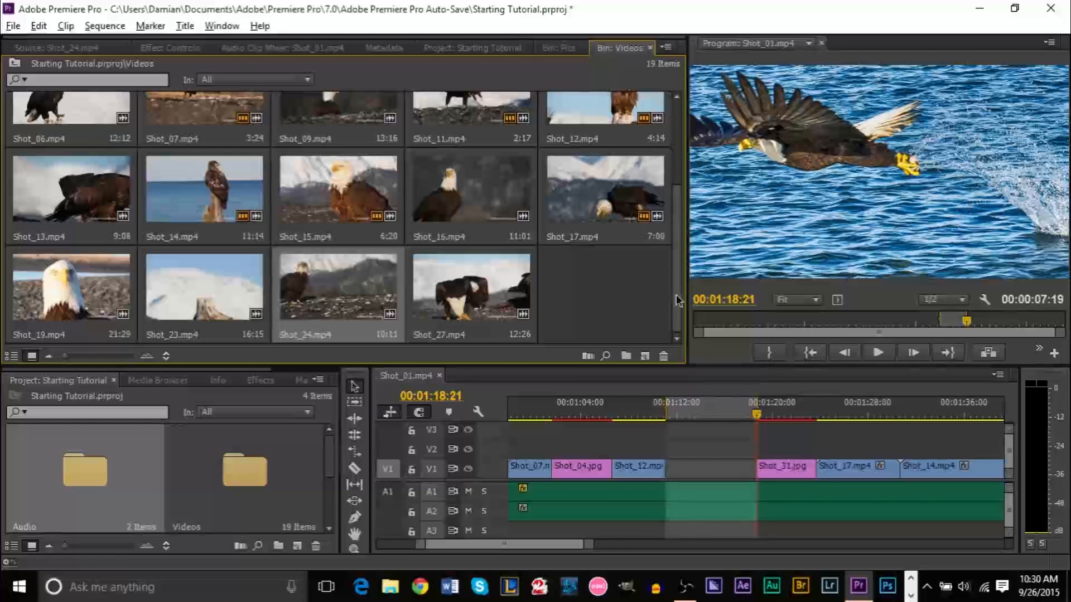
pyautogui.scroll(1, 677, 274)
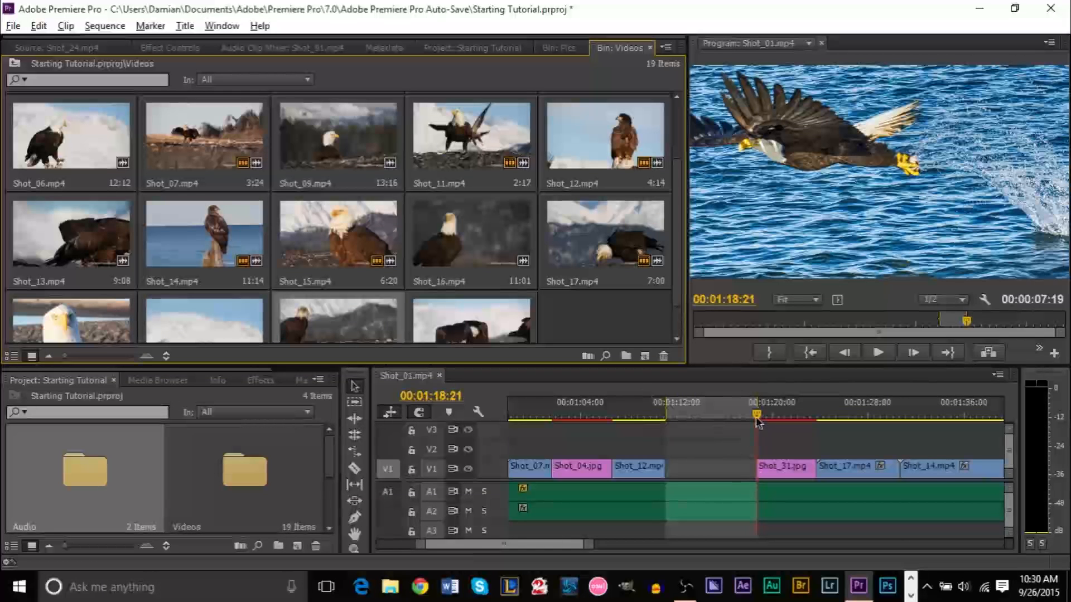
pyautogui.moveTo(756, 422)
pyautogui.mouseDown()
pyautogui.moveTo(663, 422)
pyautogui.moveTo(759, 426)
pyautogui.mouseUp()
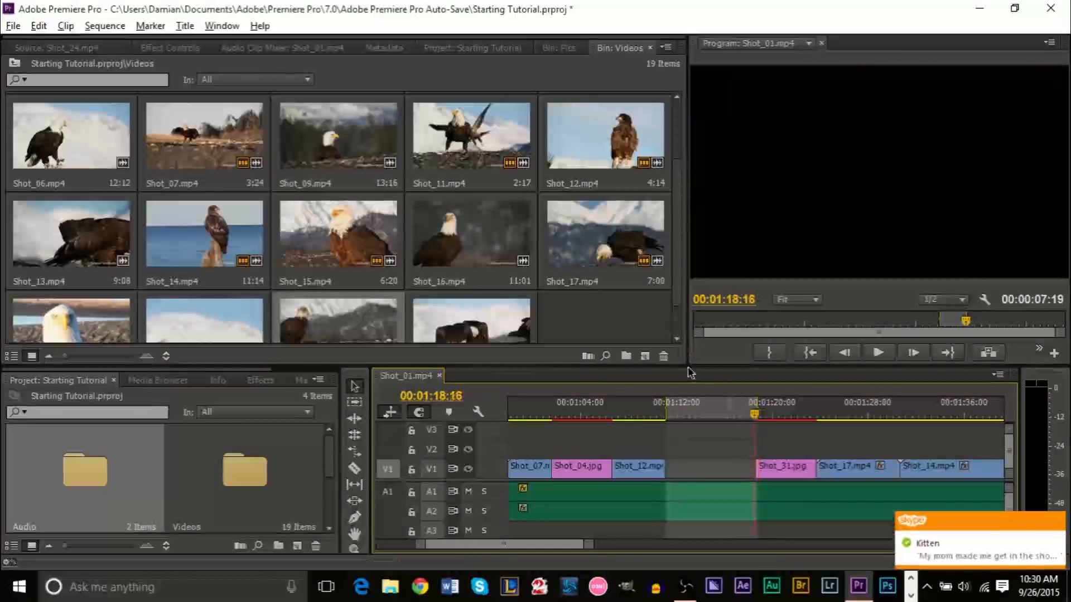
pyautogui.doubleClick(448, 240)
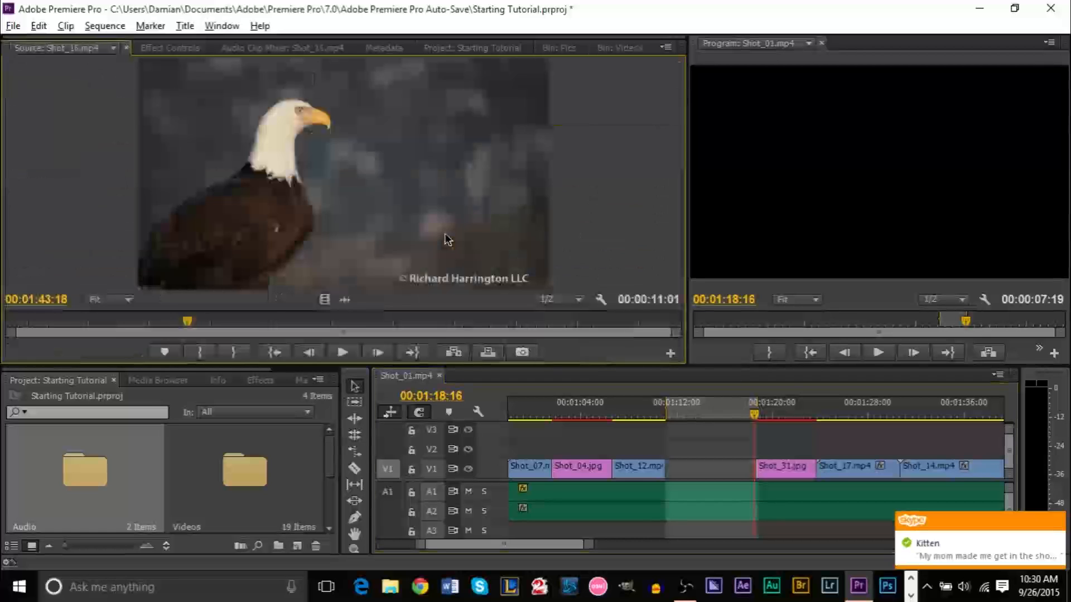
pyautogui.click(488, 352)
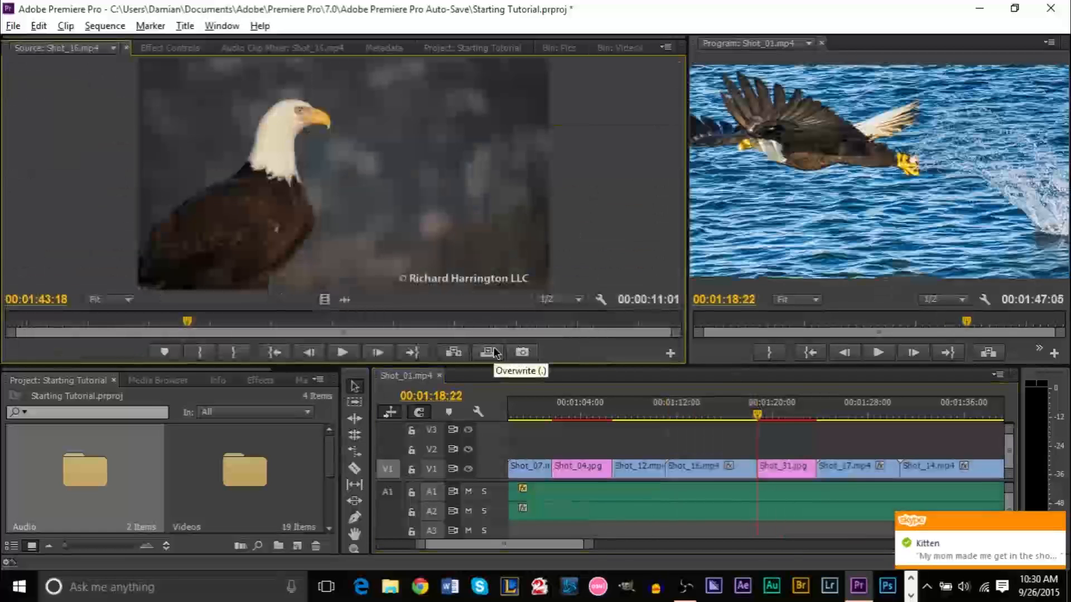
pyautogui.moveTo(585, 549); pyautogui.dragTo(627, 546)
pyautogui.click(738, 473)
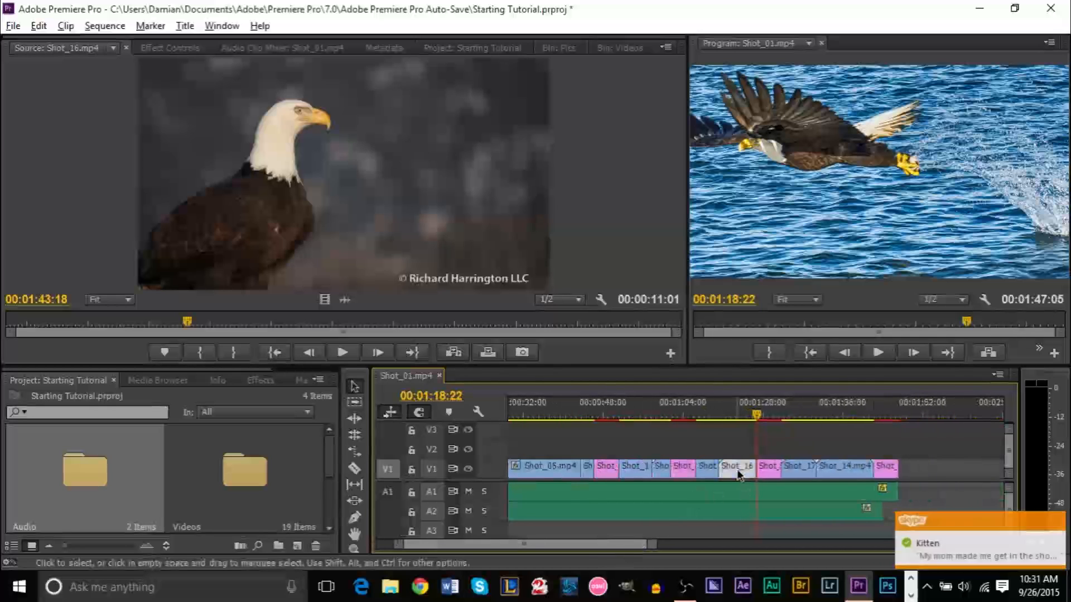
pyautogui.moveTo(754, 421); pyautogui.dragTo(777, 422)
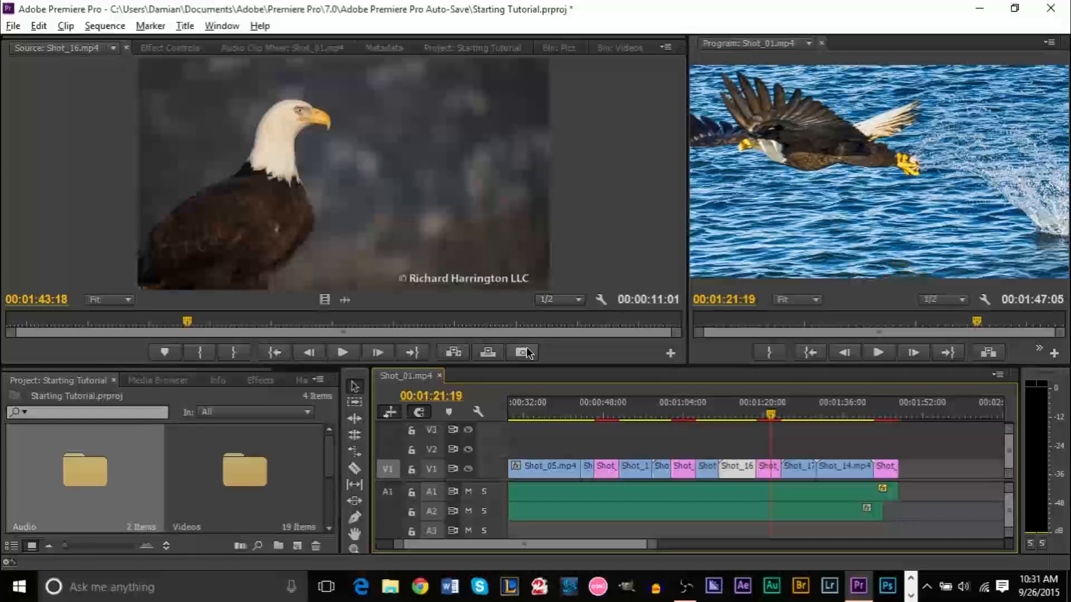
# Lift the misplaced Shot_16 out, retry placing it, then pull it out again
pyautogui.press('x')
pyautogui.press(';')
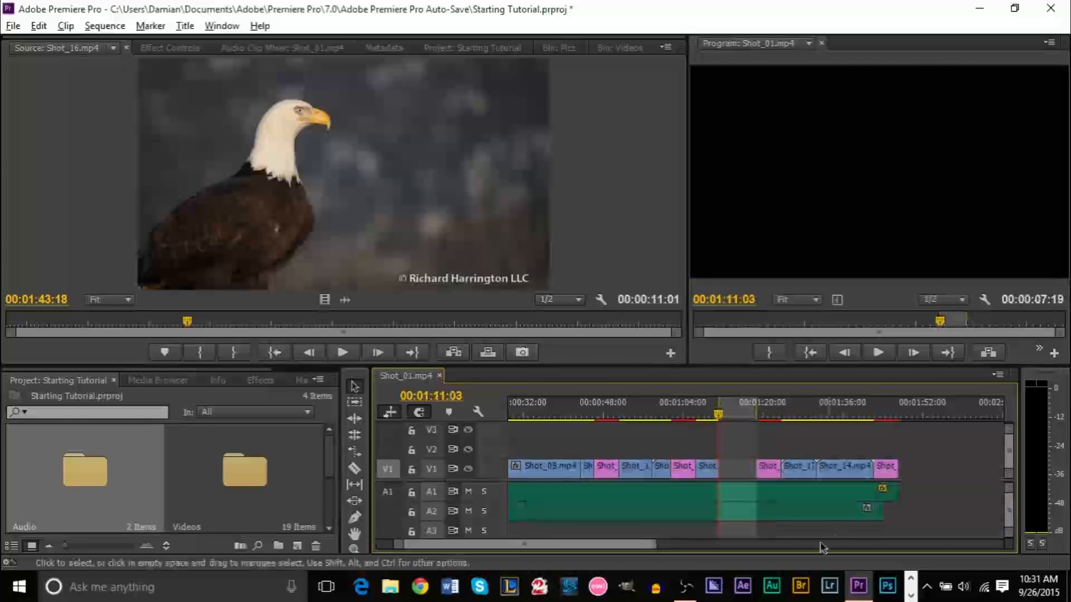
pyautogui.press('End')
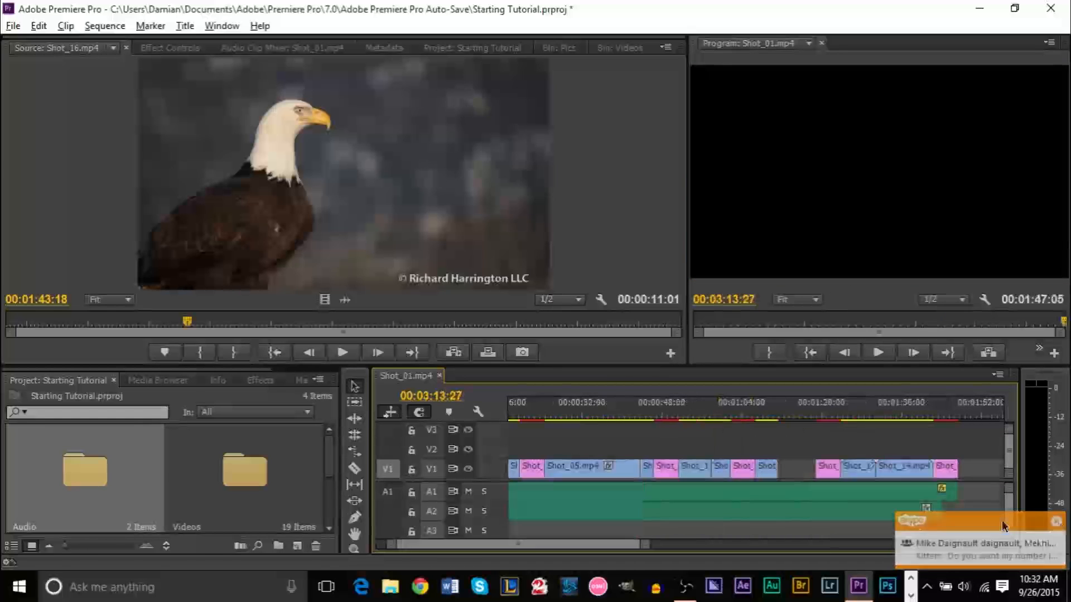
pyautogui.moveTo(604, 549); pyautogui.dragTo(613, 550)
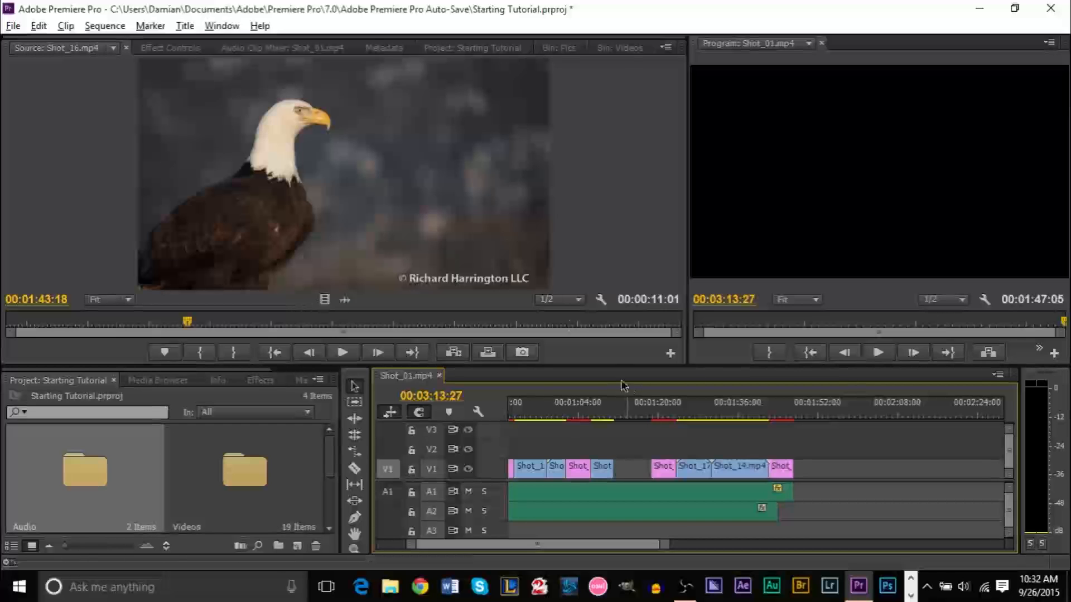
pyautogui.press('Up')
pyautogui.press('Up')
pyautogui.press('Up')
pyautogui.press('Up')
pyautogui.press('Up')
pyautogui.press('Up')
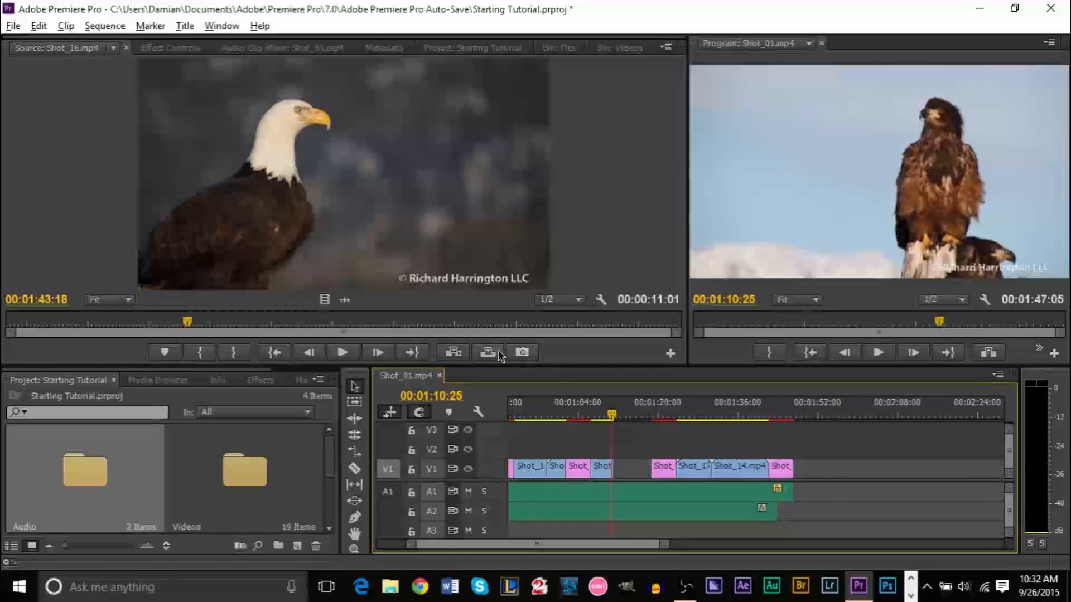
pyautogui.click(496, 352)
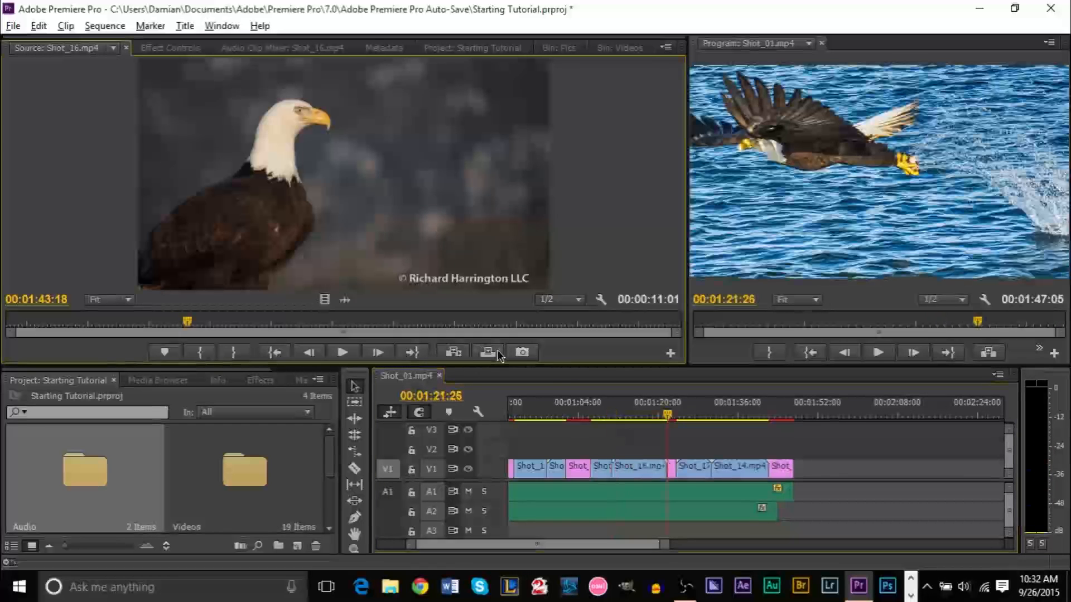
pyautogui.click(672, 470)
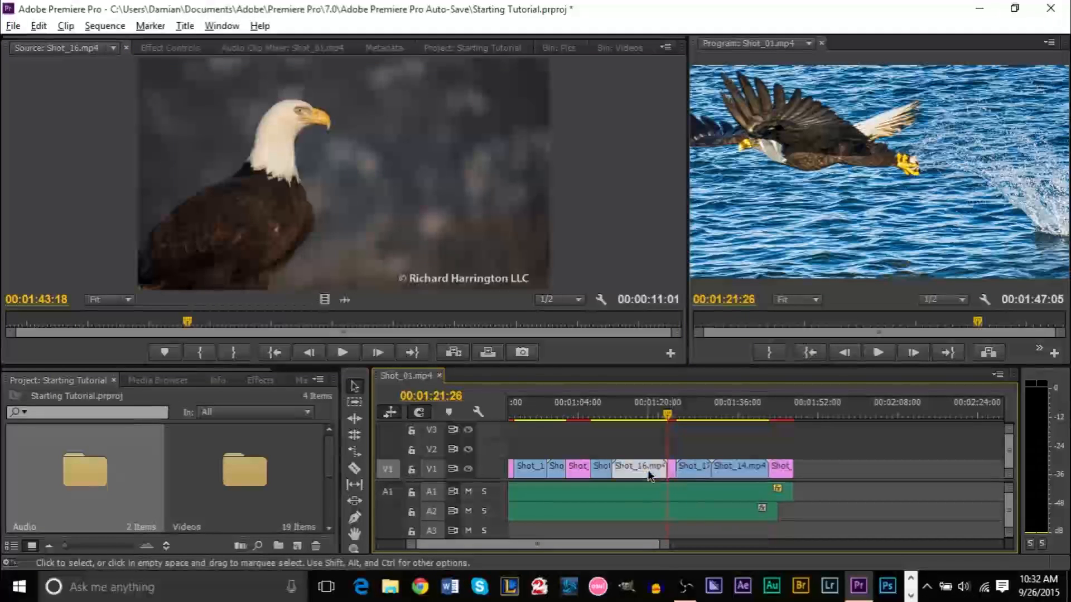
pyautogui.moveTo(664, 463); pyautogui.dragTo(677, 524)
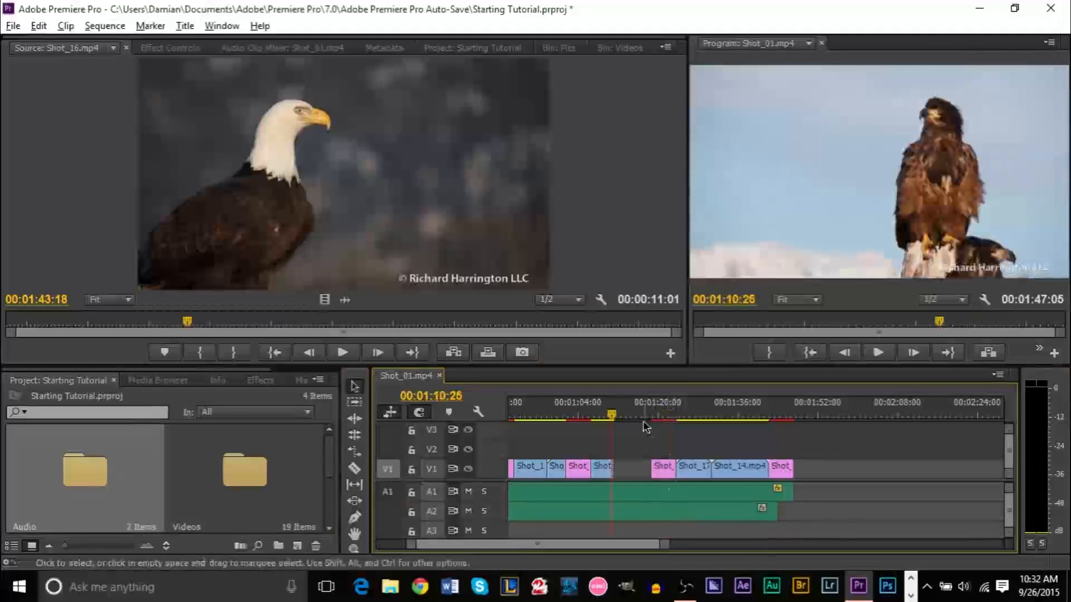
# Mark In and Out over the gap and overwrite it with Shot_16.mp4
pyautogui.click(615, 416)
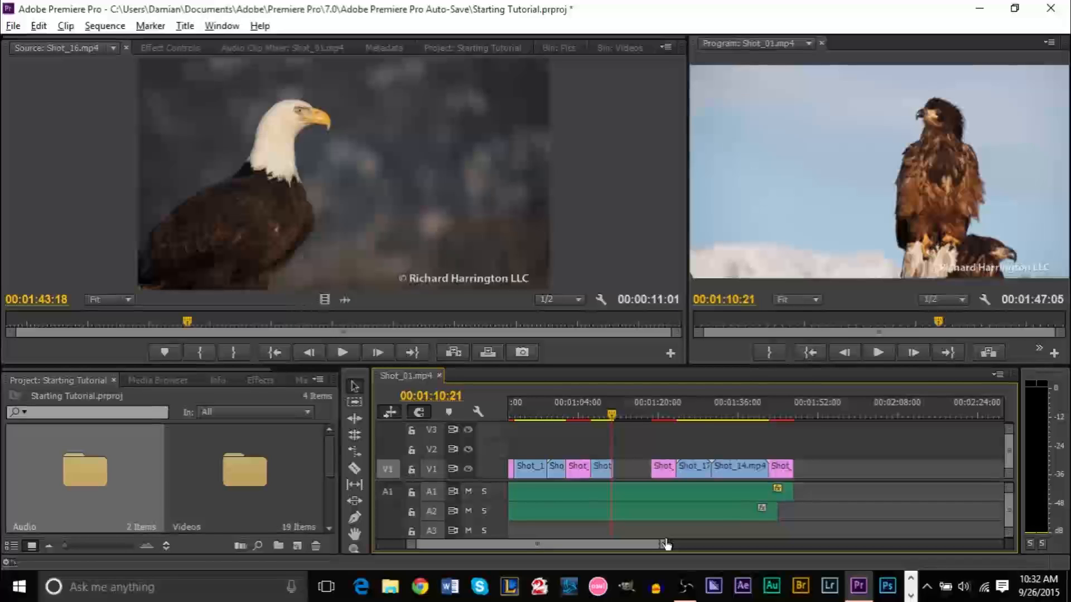
pyautogui.moveTo(666, 544); pyautogui.dragTo(596, 545)
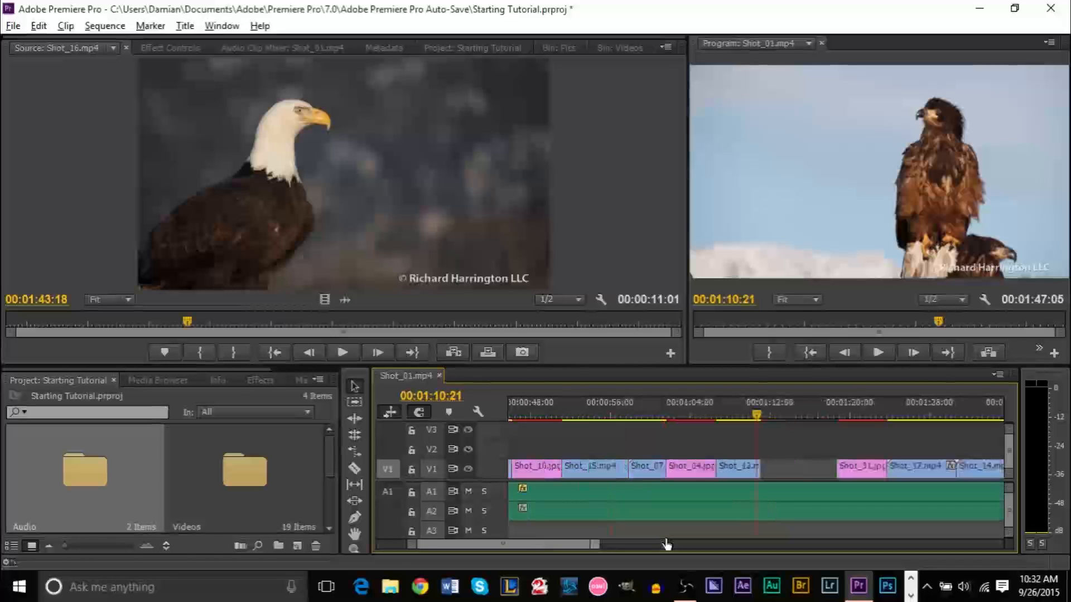
pyautogui.click(760, 416)
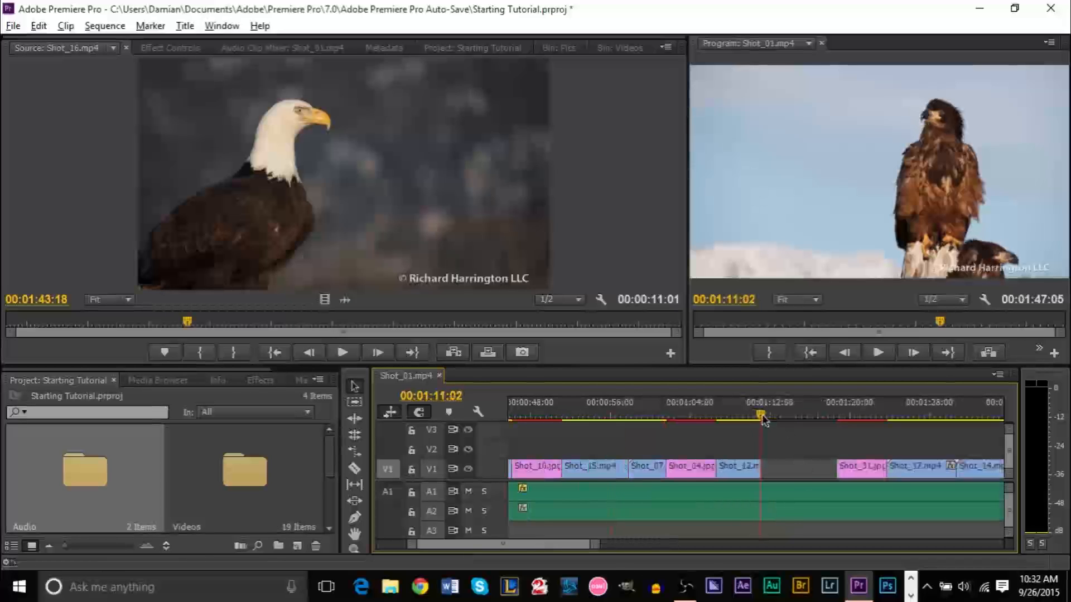
pyautogui.click(770, 353)
pyautogui.moveTo(763, 419); pyautogui.dragTo(840, 424)
pyautogui.press('o')
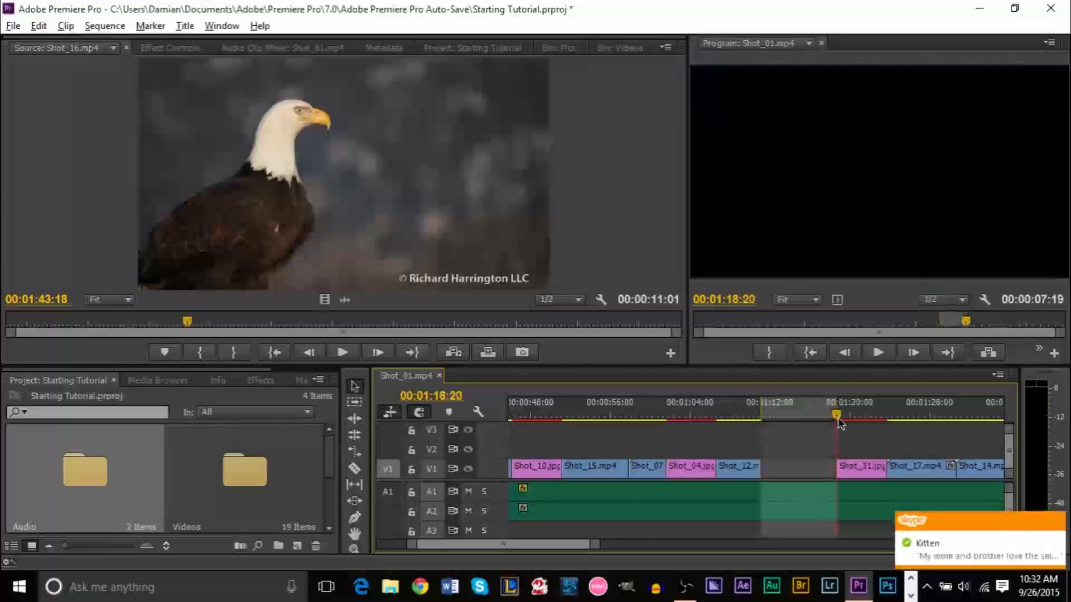
pyautogui.click(487, 353)
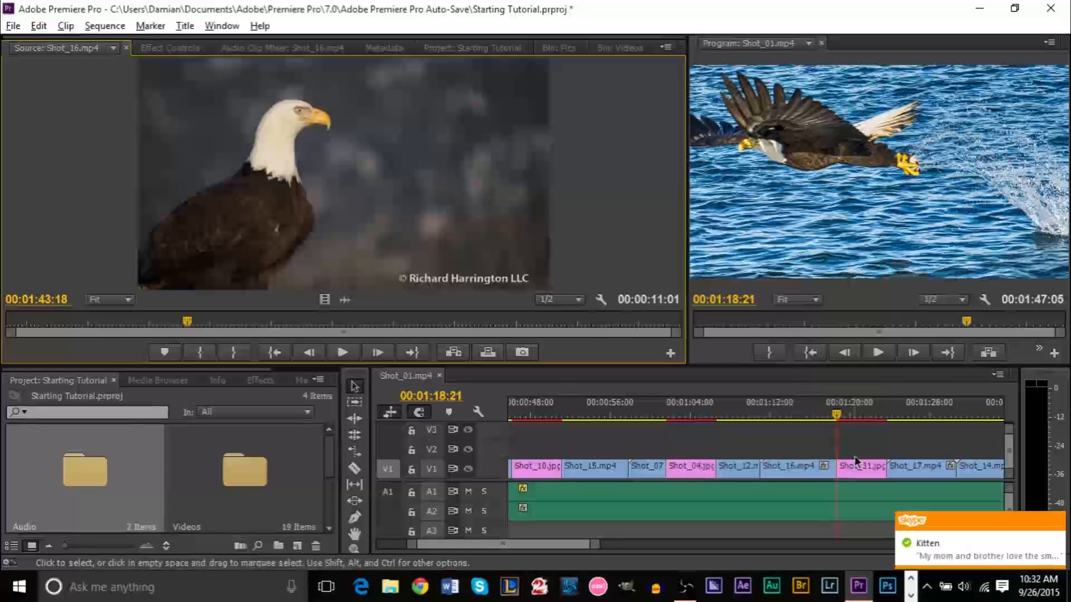
pyautogui.click(795, 417)
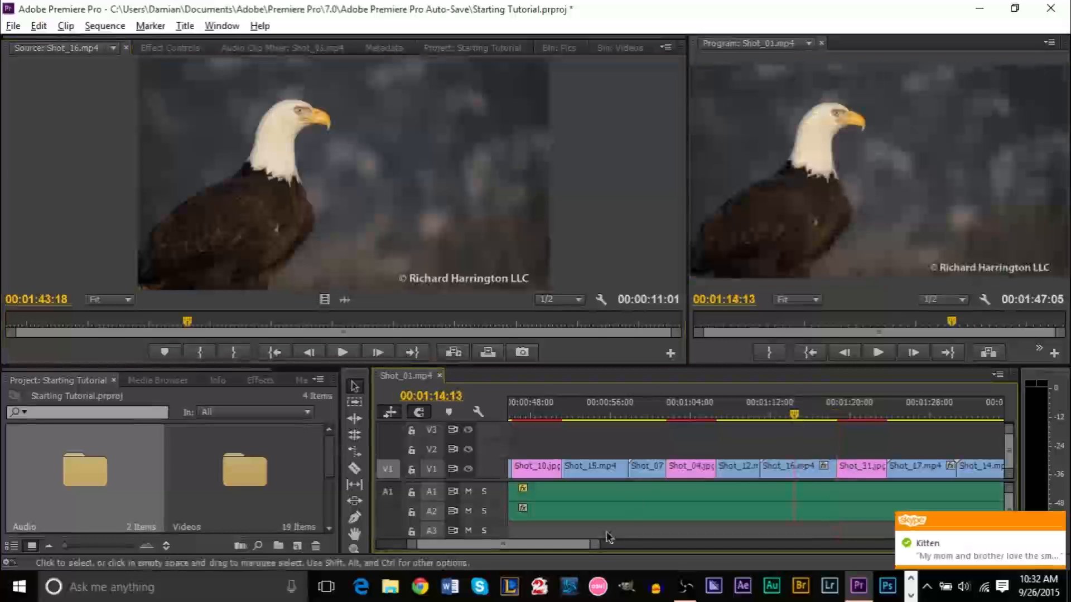
pyautogui.moveTo(593, 550); pyautogui.dragTo(709, 551)
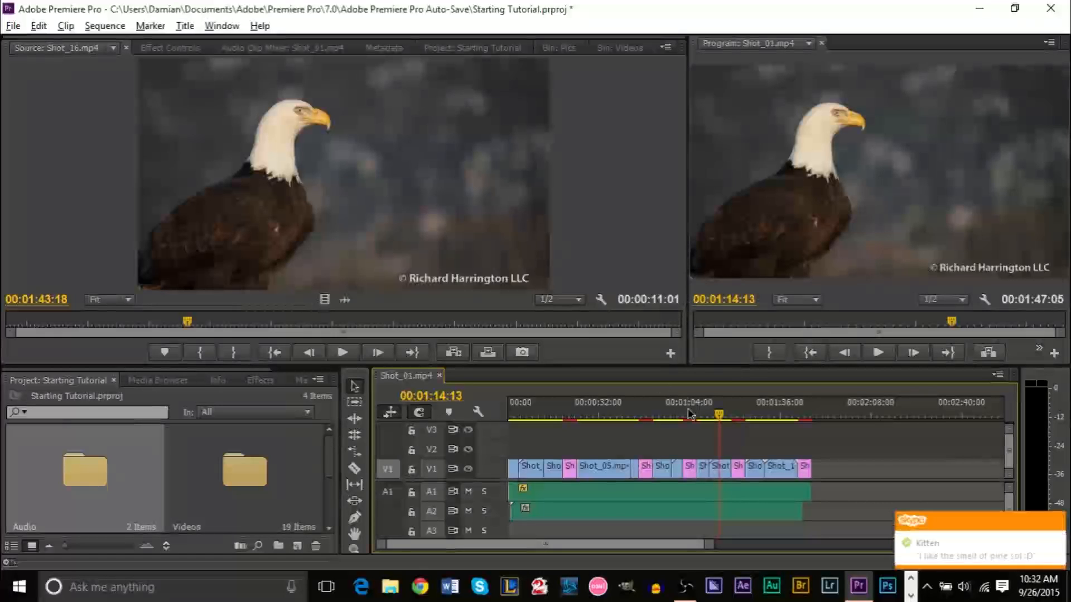
# Confirm the sequence ends at 00:01:47:05, enlarge the timeline, and return to the start
pyautogui.click(1056, 522)
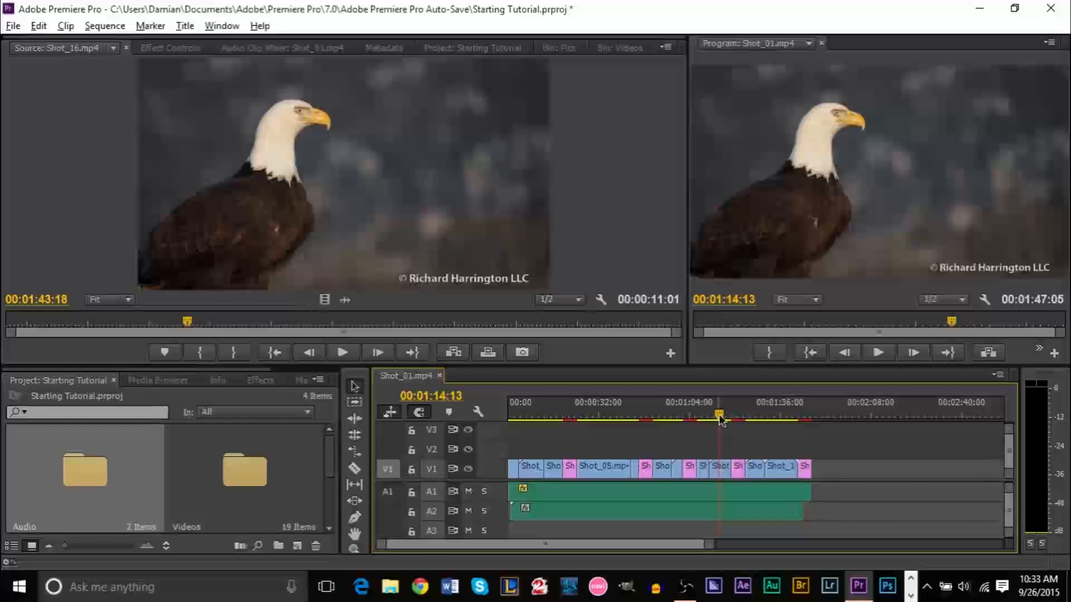
pyautogui.moveTo(719, 424); pyautogui.dragTo(834, 420)
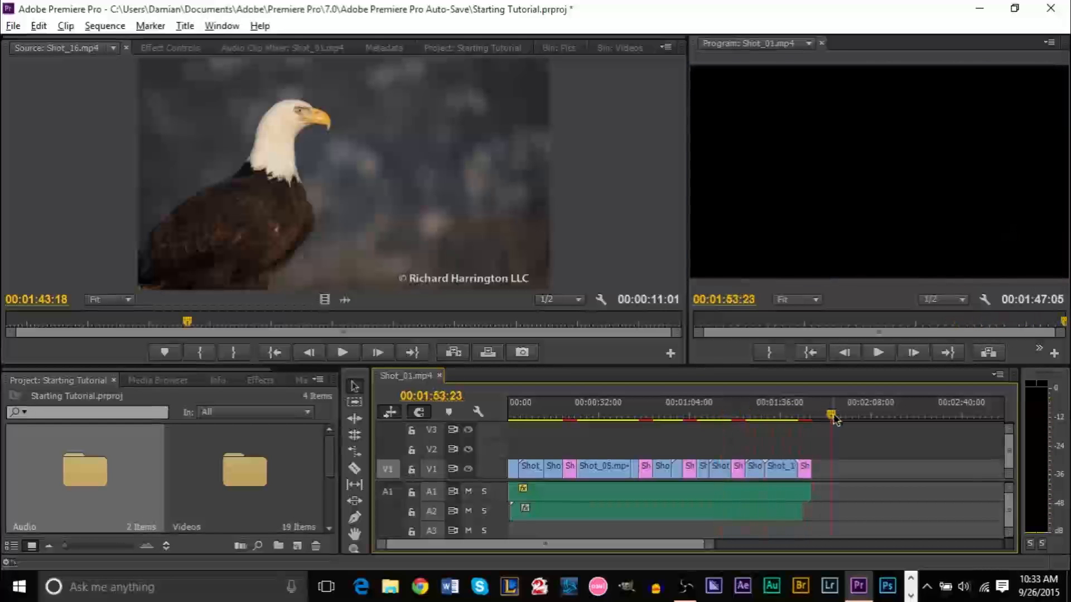
pyautogui.moveTo(824, 417); pyautogui.dragTo(814, 417)
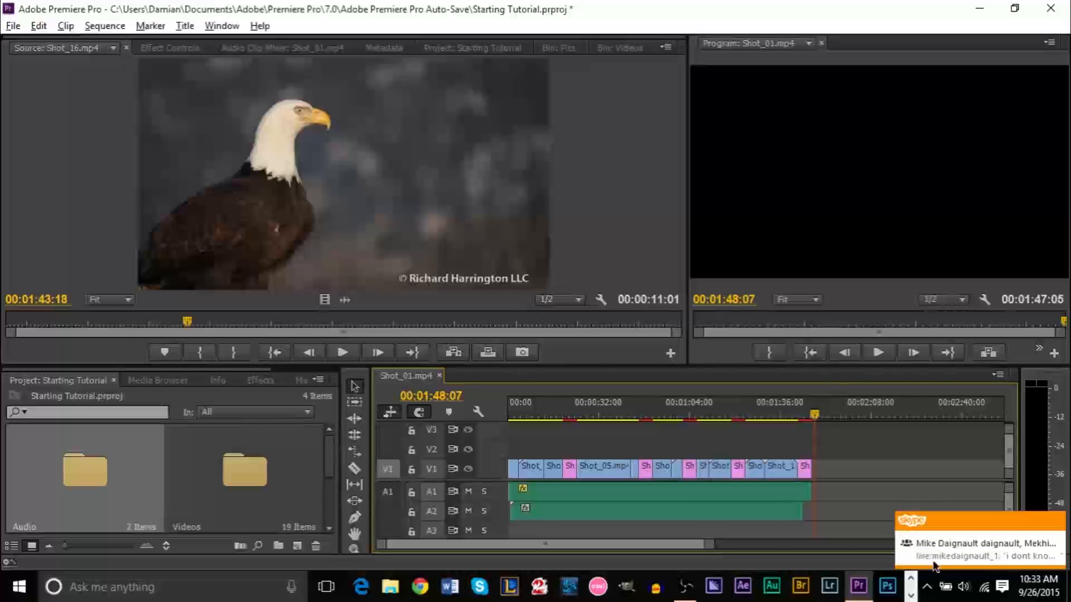
pyautogui.click(1057, 523)
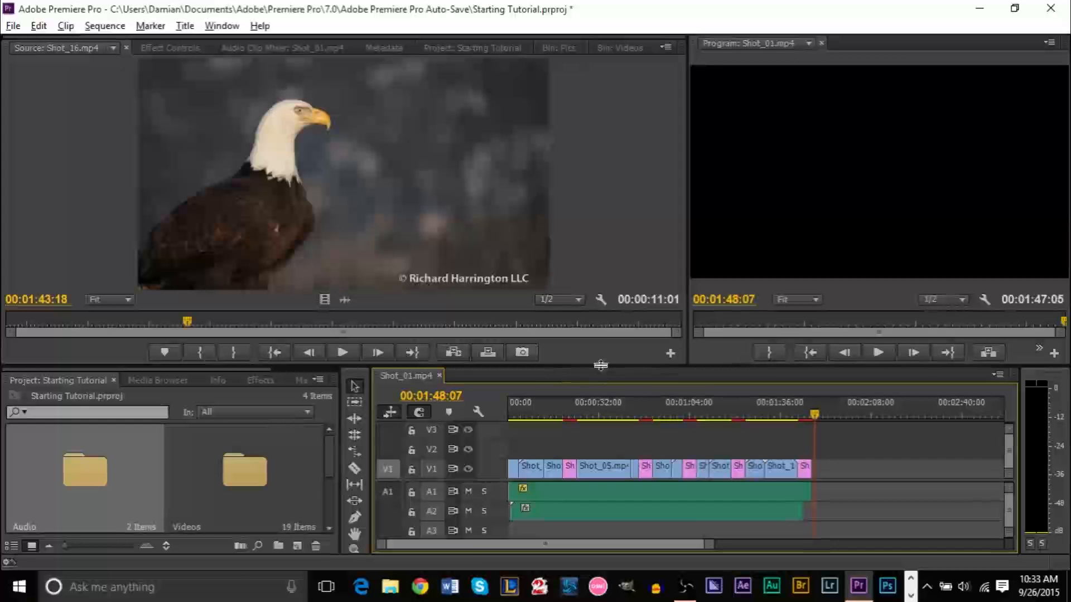
pyautogui.moveTo(600, 364); pyautogui.dragTo(600, 349)
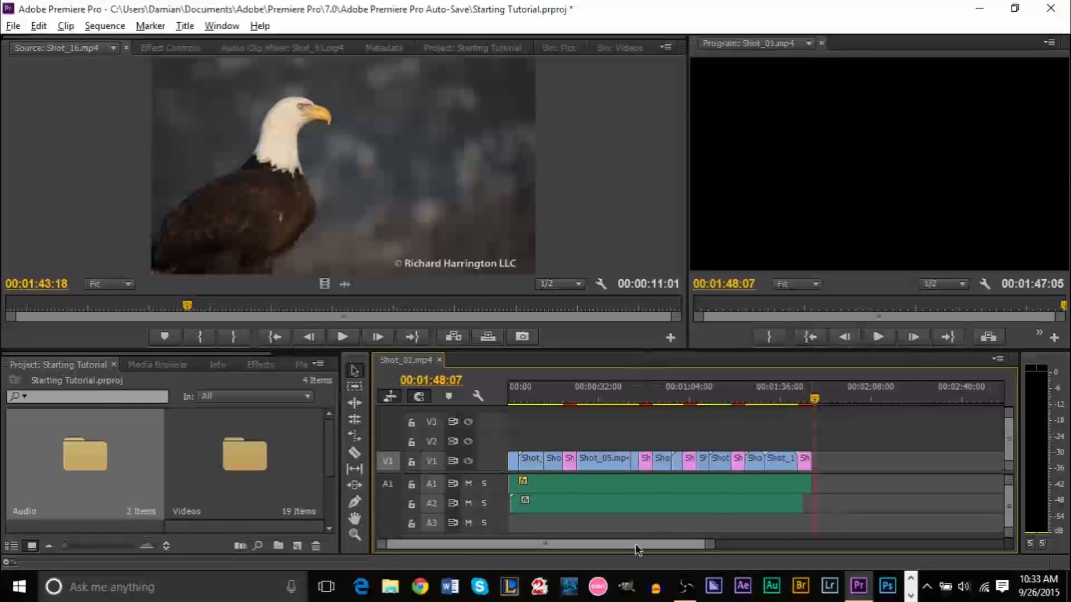
pyautogui.press('Home')
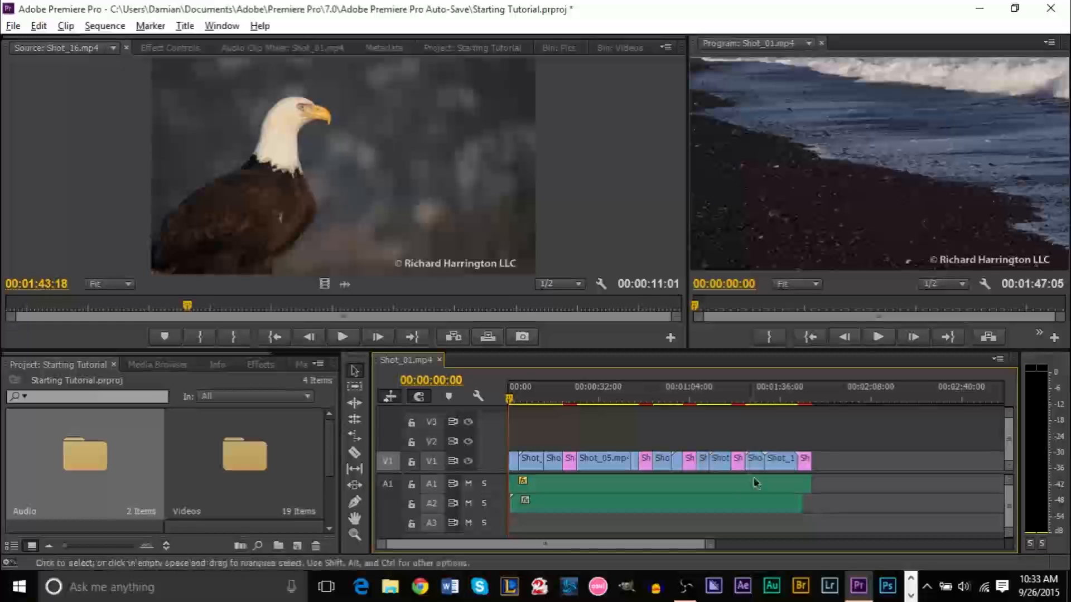
# Create a new Default Still title, Title 01, and open it in the title editor
pyautogui.click(186, 26)
pyautogui.moveTo(251, 43)
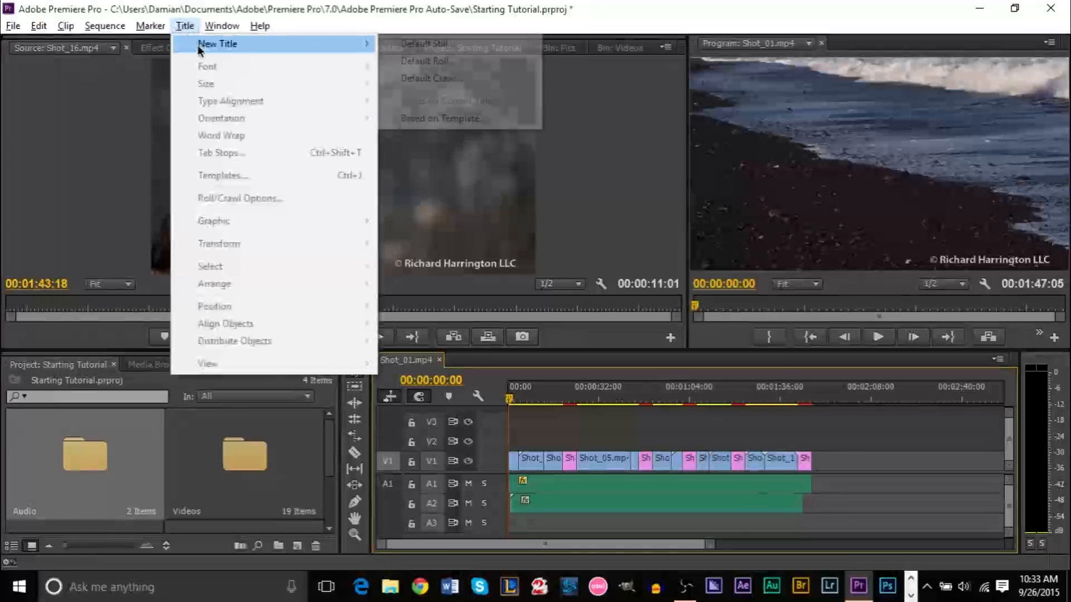
pyautogui.click(442, 43)
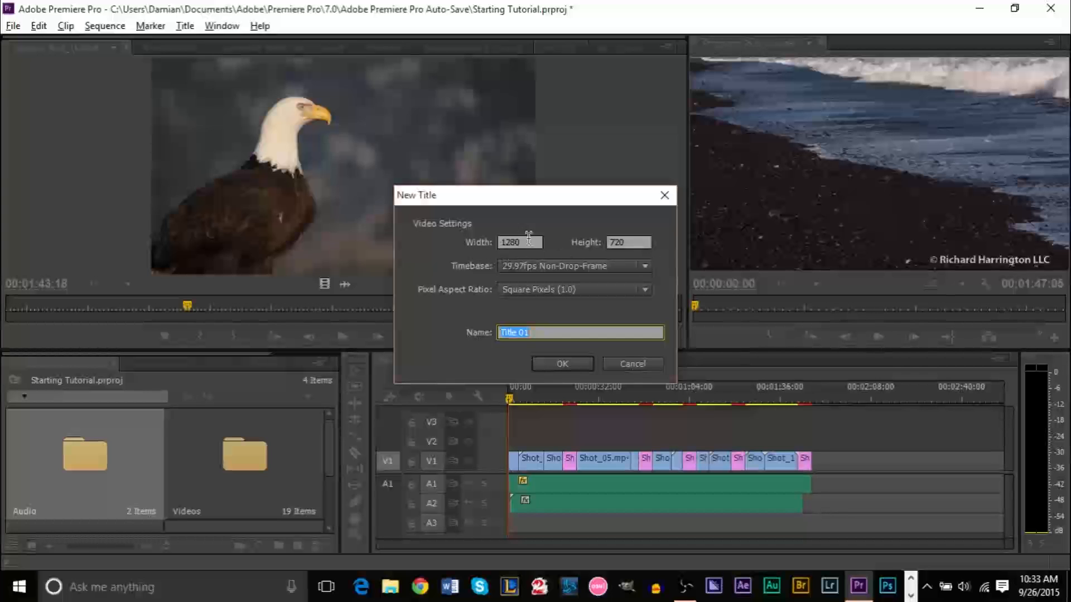
pyautogui.moveTo(559, 208); pyautogui.dragTo(542, 170)
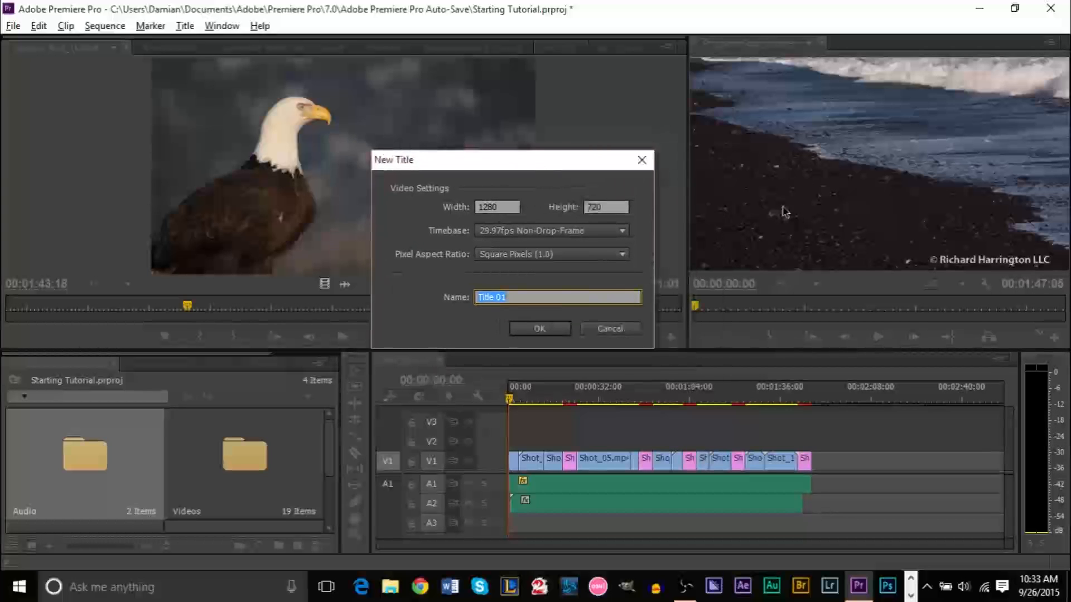
pyautogui.click(540, 329)
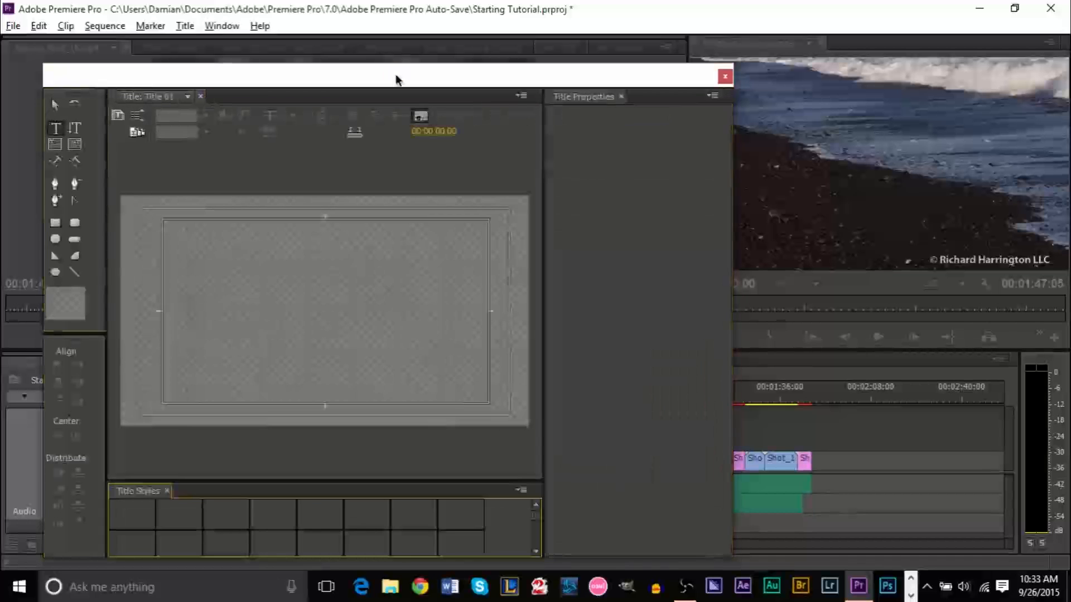
pyautogui.moveTo(398, 80); pyautogui.dragTo(510, 49)
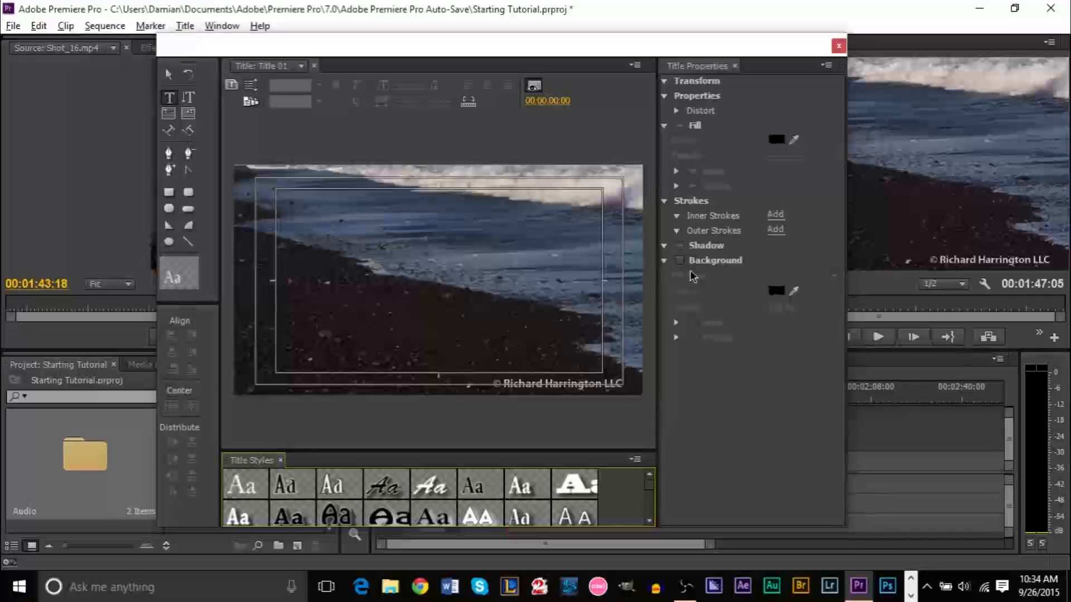
# Type 'YouTube Tutorial' and 'Bald Eagle Tribute' on two lines on the title frame
pyautogui.click(169, 101)
pyautogui.click(357, 279)
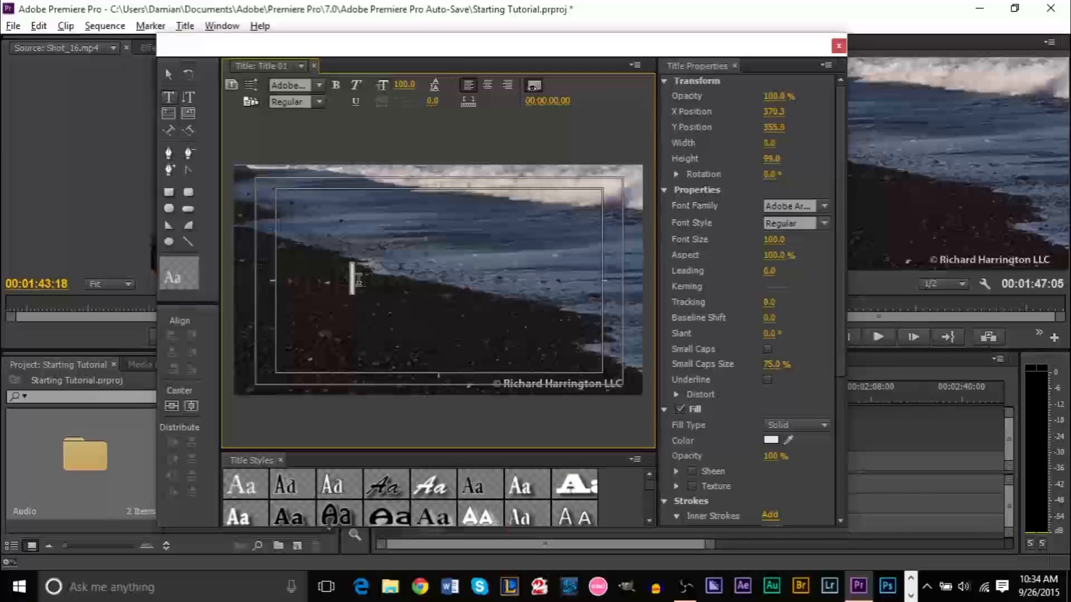
pyautogui.write('YouTub T')
pyautogui.press('BackSpace')
pyautogui.press('BackSpace')
pyautogui.write('e Tutorial')
pyautogui.press('Return')
pyautogui.write('Bald E')
pyautogui.write('agle ')
pyautogui.write('Trub')
pyautogui.press('BackSpace')
pyautogui.press('BackSpace')
pyautogui.write('ibute')
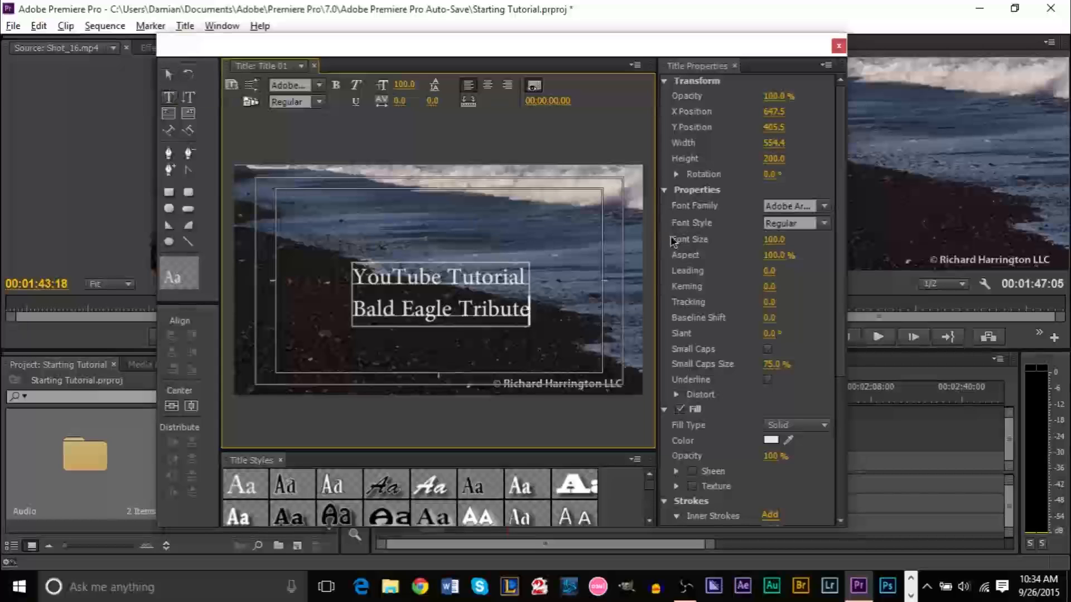
pyautogui.click(321, 88)
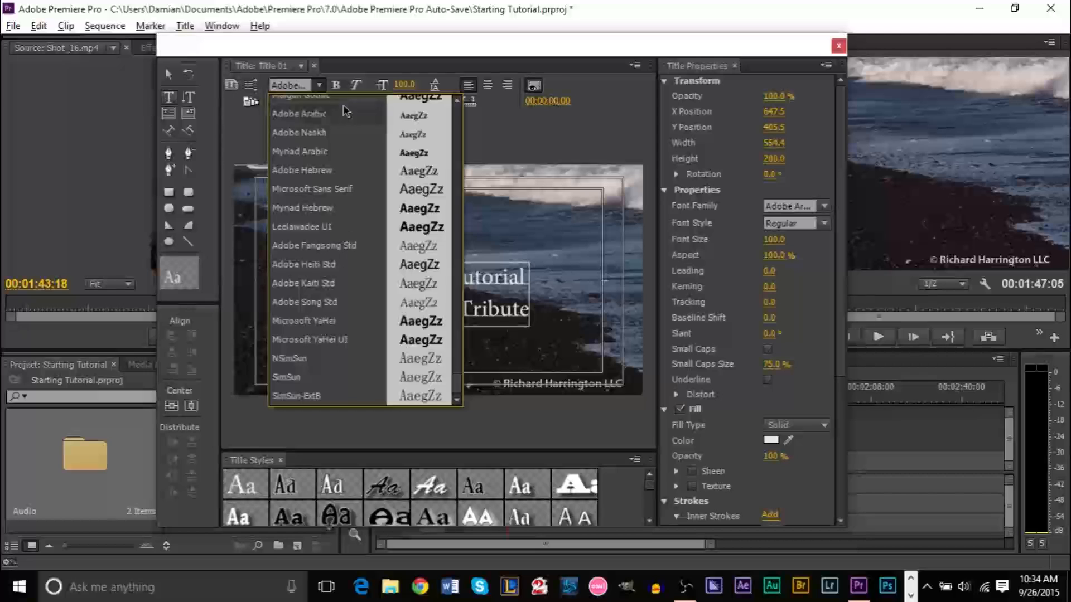
# Select the title text and try condensing and stretching it, leaving Aspect at 100%
pyautogui.click(587, 127)
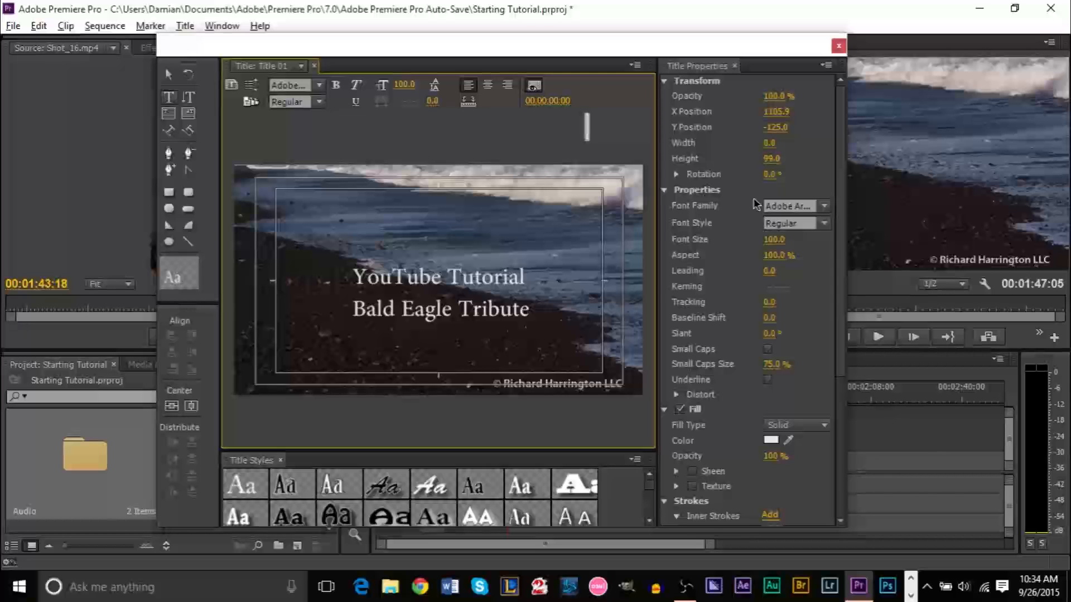
pyautogui.doubleClick(419, 295)
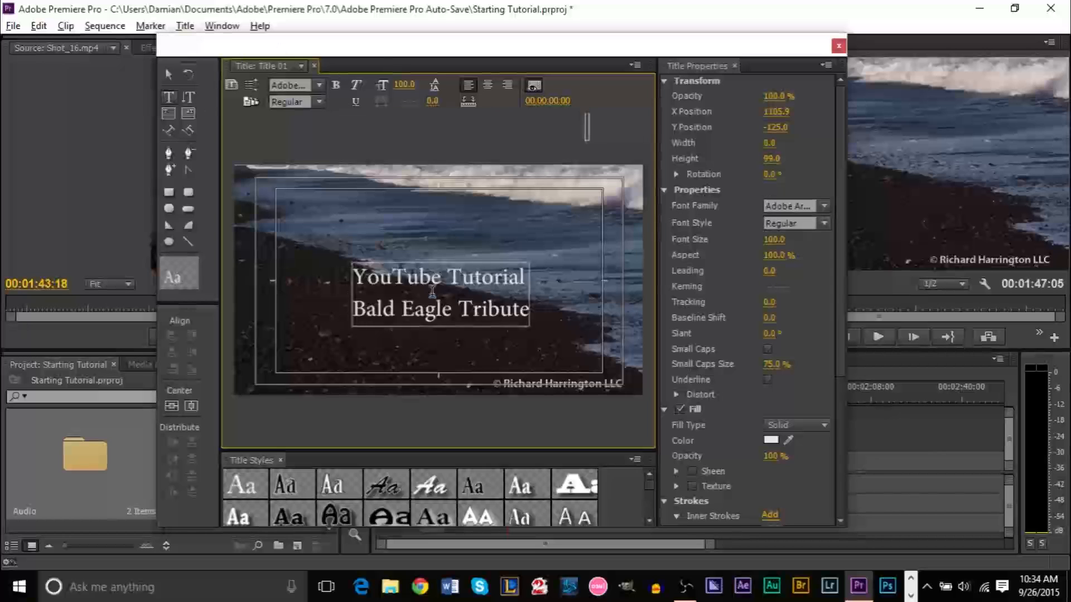
pyautogui.doubleClick(459, 305)
pyautogui.doubleClick(460, 313)
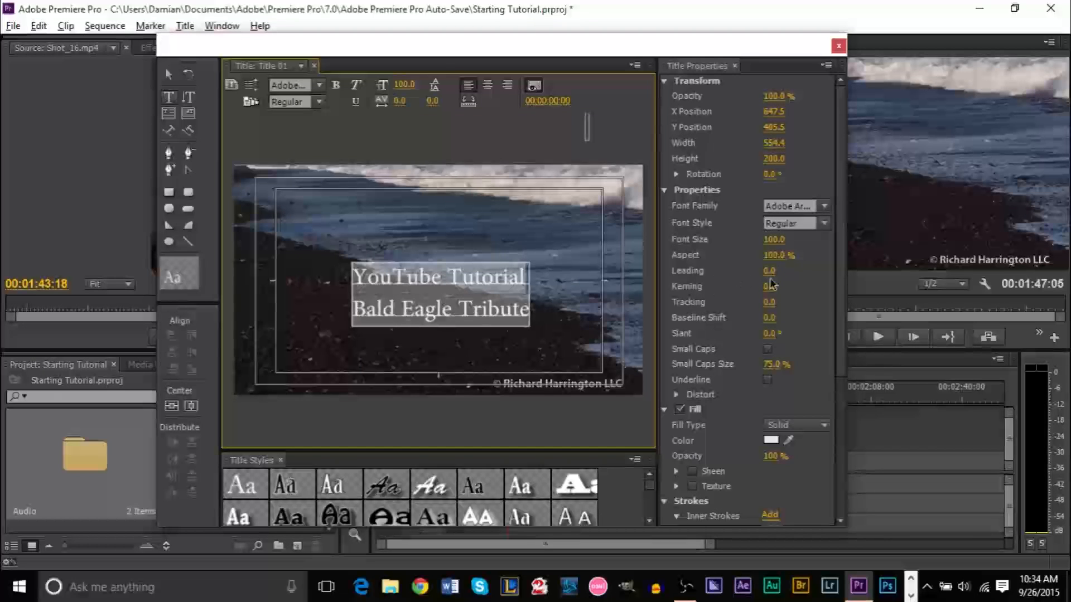
pyautogui.moveTo(774, 256); pyautogui.dragTo(843, 258)
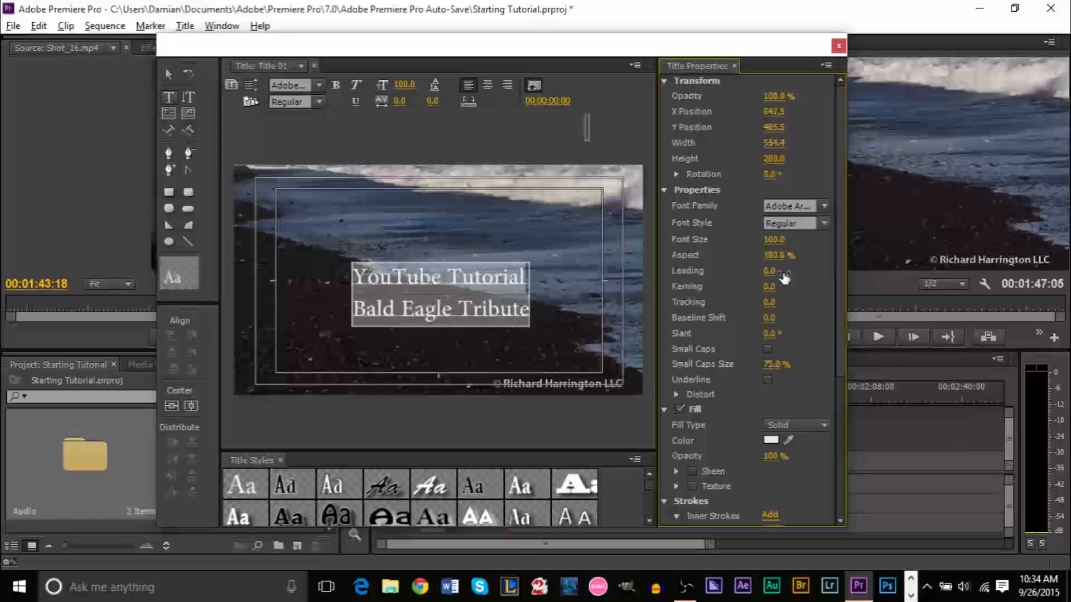
pyautogui.moveTo(774, 255)
pyautogui.mouseDown()
pyautogui.moveTo(750, 256)
pyautogui.moveTo(780, 262)
pyautogui.mouseUp()
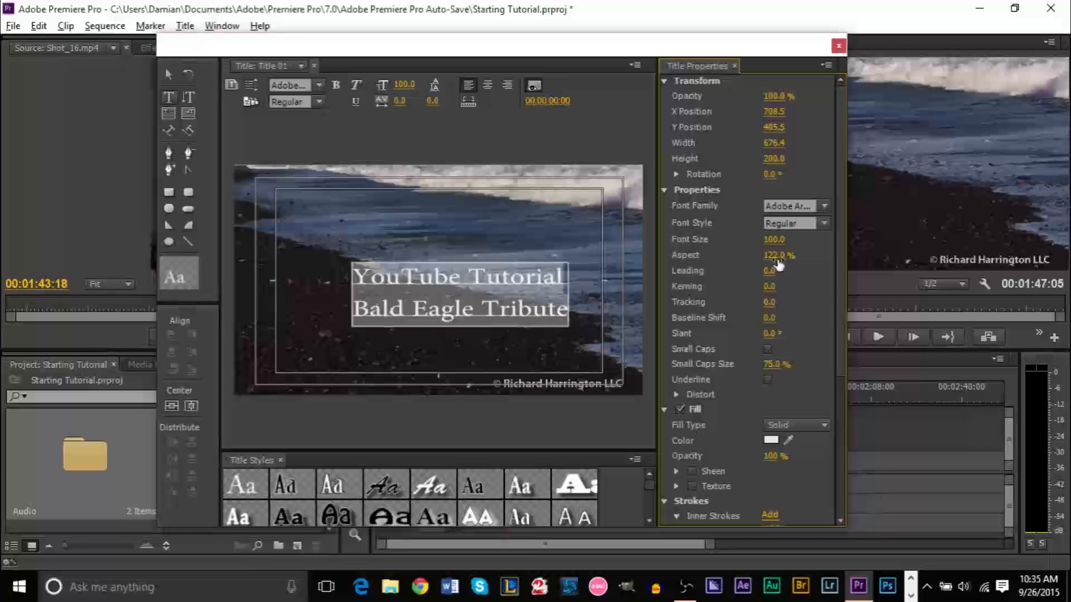
pyautogui.hotkey('ctrl', 'z')
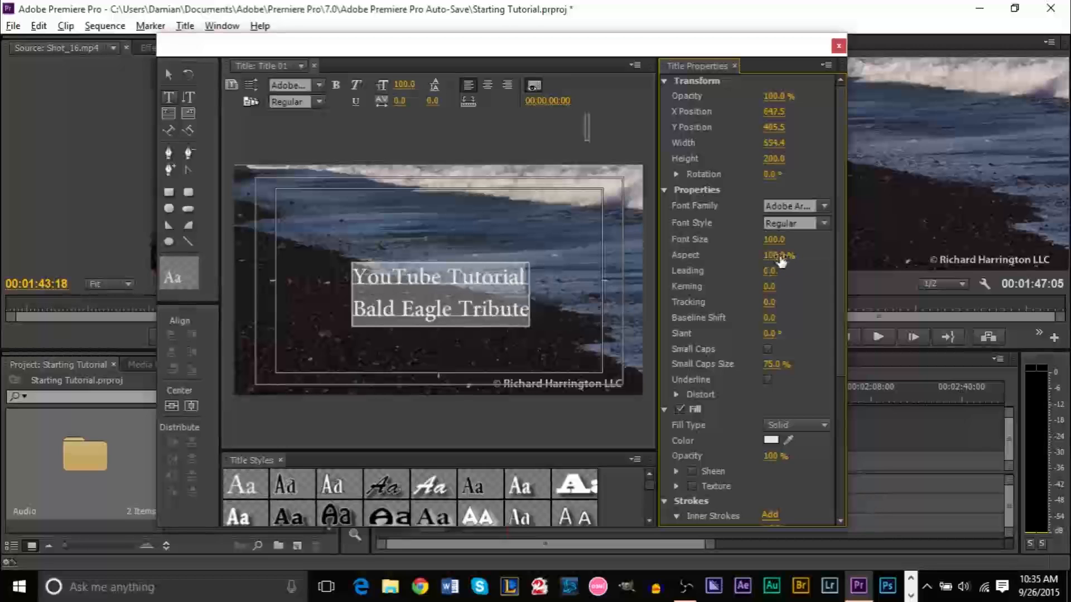
pyautogui.moveTo(780, 261)
pyautogui.mouseDown()
pyautogui.moveTo(770, 256)
pyautogui.moveTo(788, 255)
pyautogui.mouseUp()
pyautogui.hotkey('ctrl', 'z')
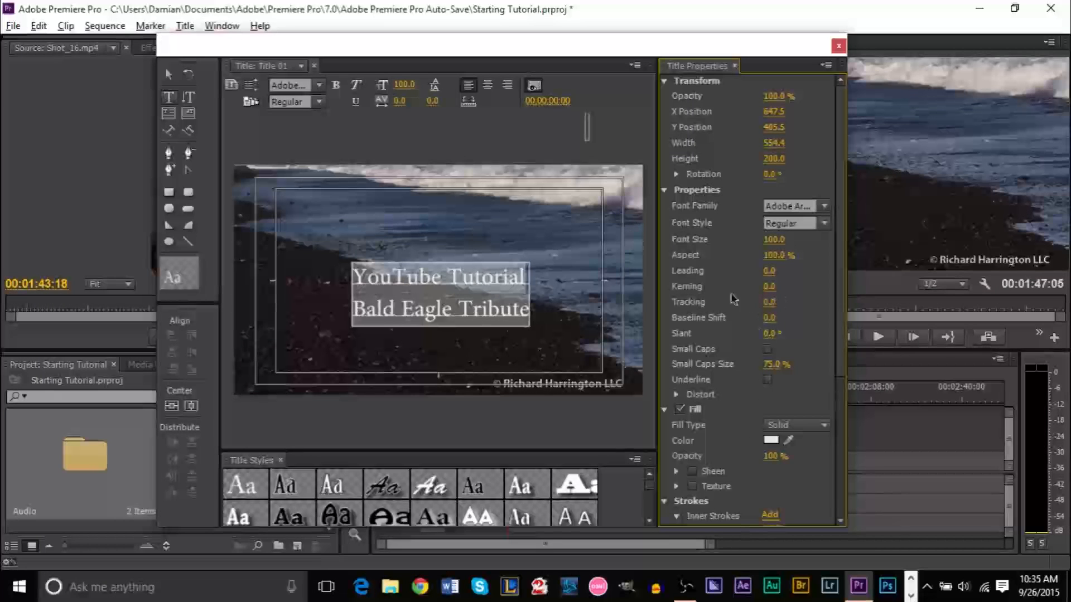
# Set the font size to 116 and move the text up to about X 647.7, Y 378.1
pyautogui.moveTo(772, 240); pyautogui.dragTo(777, 240)
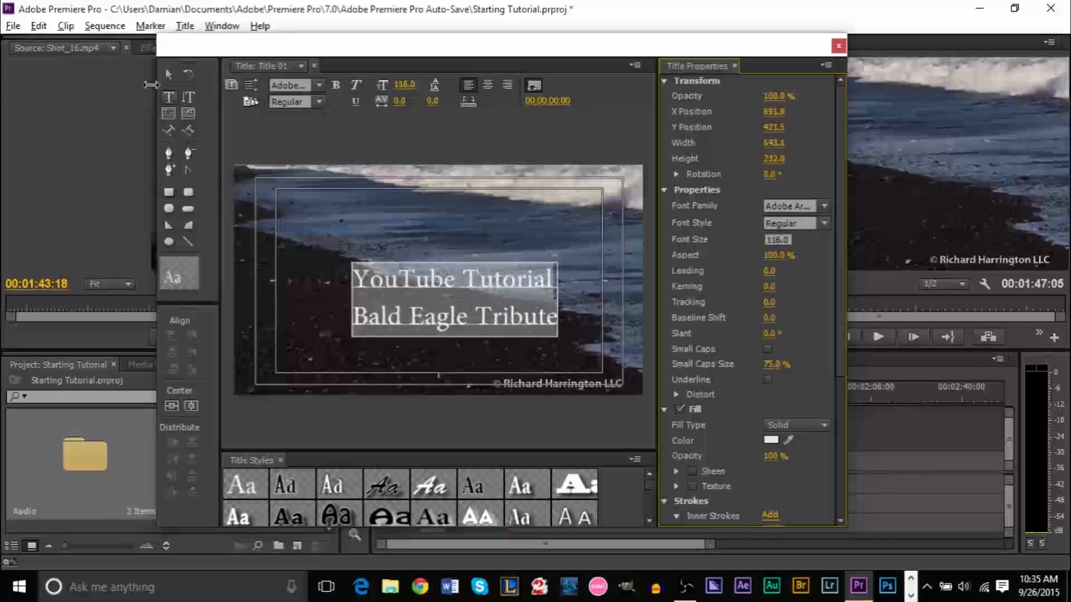
pyautogui.click(169, 74)
pyautogui.moveTo(492, 287)
pyautogui.mouseDown()
pyautogui.moveTo(452, 299)
pyautogui.moveTo(487, 270)
pyautogui.moveTo(474, 258)
pyautogui.moveTo(479, 271)
pyautogui.mouseUp()
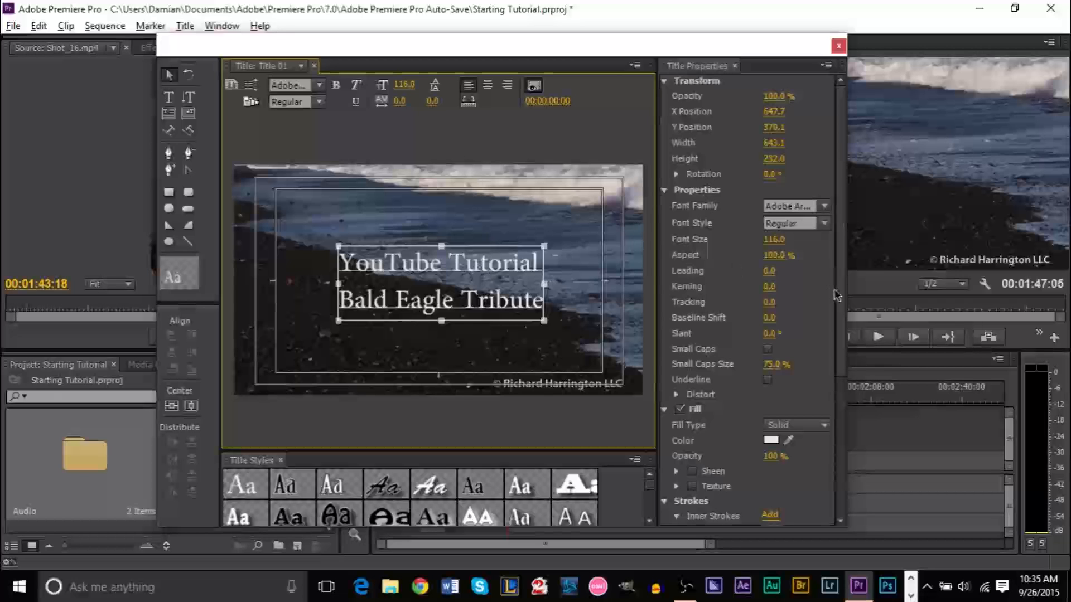
# Add an outer stroke to the title text, coloured blue-grey with the eyedropper
pyautogui.scroll(-5, 834, 334)
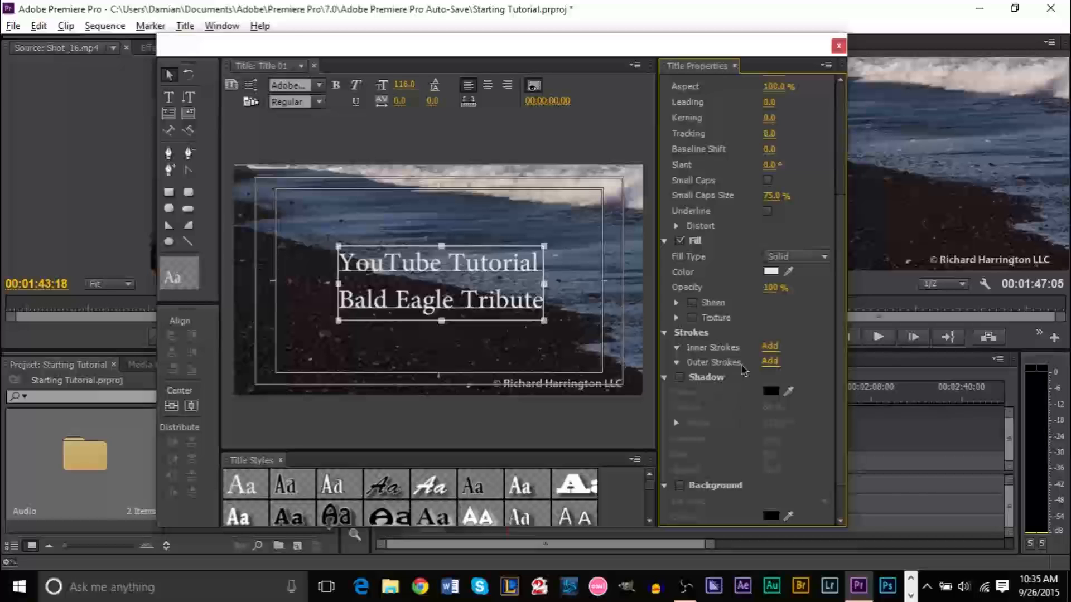
pyautogui.click(769, 361)
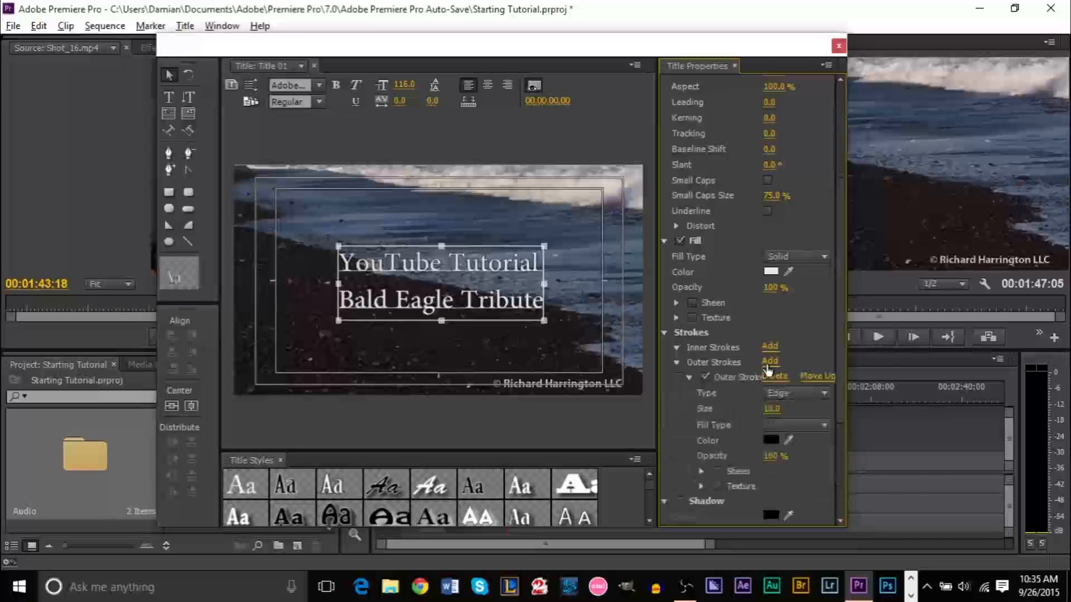
pyautogui.scroll(-4, 844, 393)
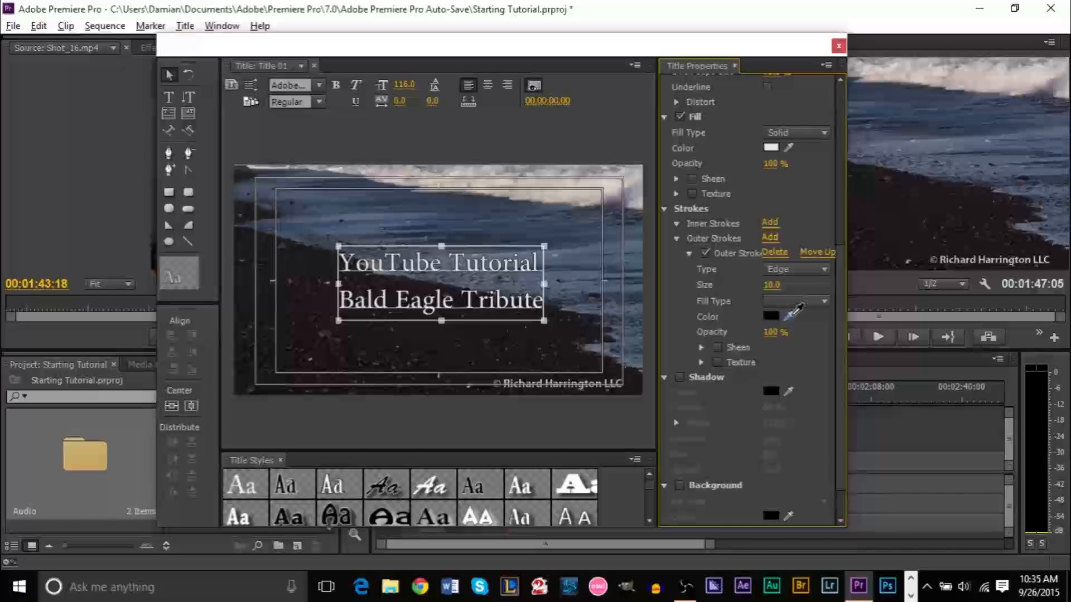
pyautogui.moveTo(793, 312)
pyautogui.mouseDown()
pyautogui.moveTo(547, 301)
pyautogui.moveTo(531, 247)
pyautogui.moveTo(319, 217)
pyautogui.moveTo(323, 337)
pyautogui.moveTo(473, 342)
pyautogui.moveTo(432, 324)
pyautogui.moveTo(345, 200)
pyautogui.moveTo(493, 216)
pyautogui.moveTo(564, 182)
pyautogui.moveTo(439, 211)
pyautogui.moveTo(458, 222)
pyautogui.mouseUp()
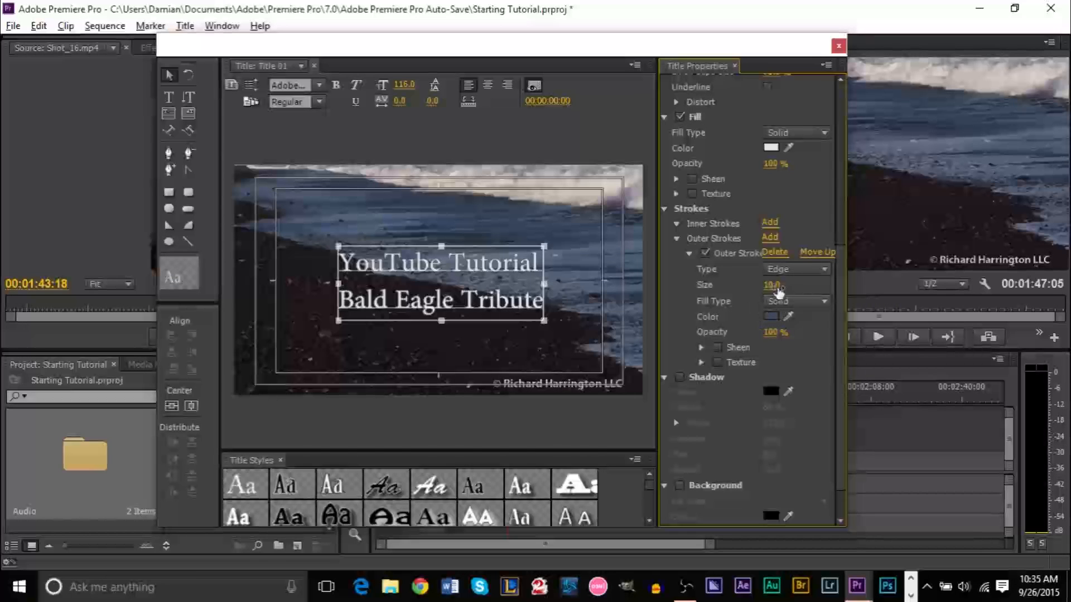
# Set the outer stroke size to 25, enable the drop shadow, and close the title editor
pyautogui.moveTo(771, 284); pyautogui.dragTo(789, 284)
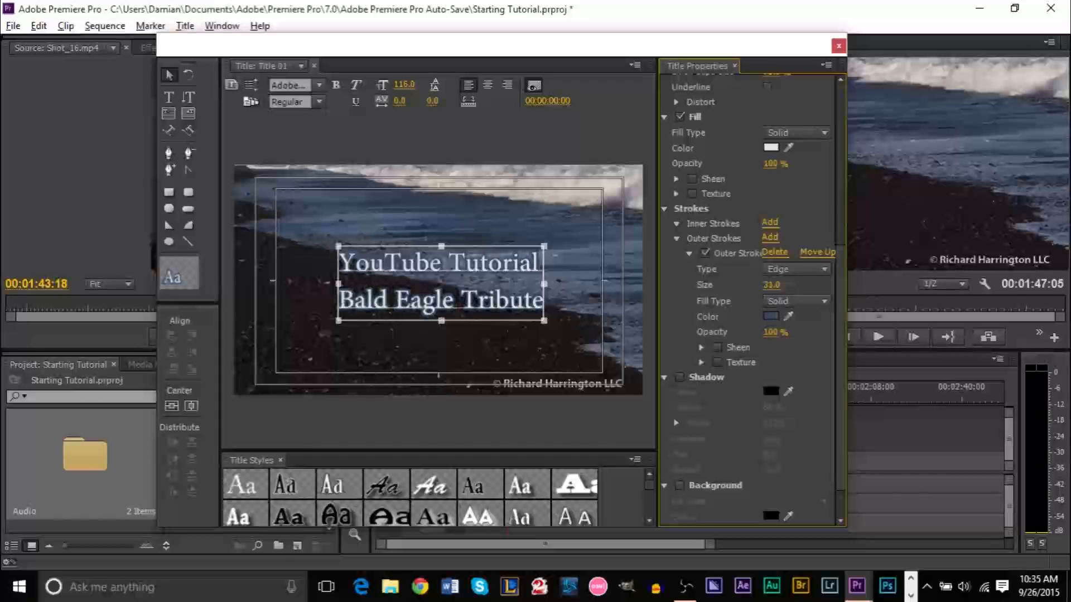
pyautogui.click(775, 285)
pyautogui.write('25')
pyautogui.press('Return')
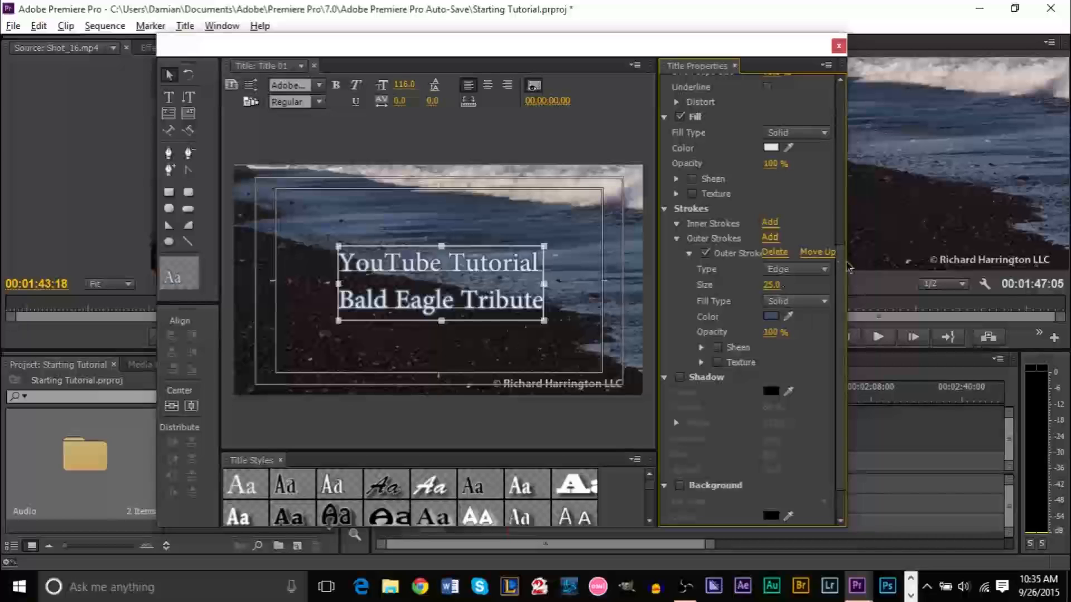
pyautogui.click(679, 378)
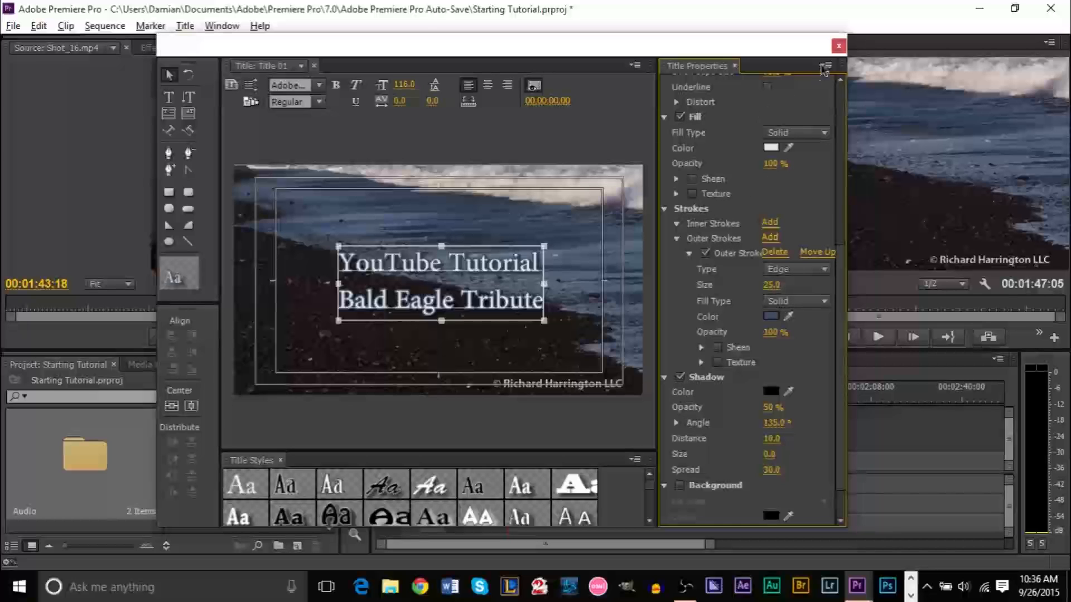
pyautogui.click(837, 47)
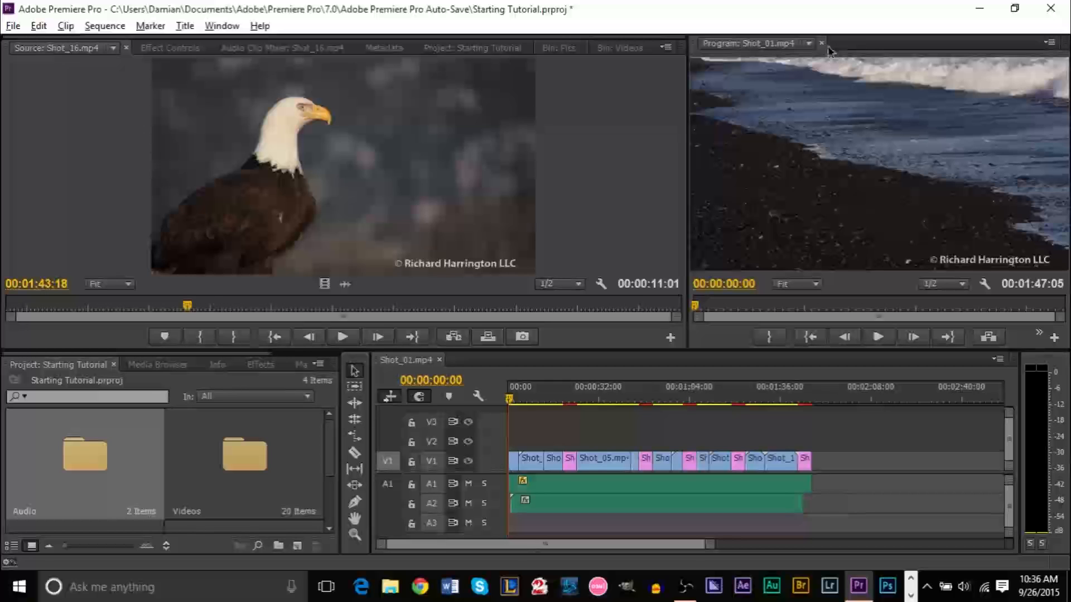
# Move Title 01 from the Videos bin to the top level of the project
pyautogui.scroll(-1, 334, 507)
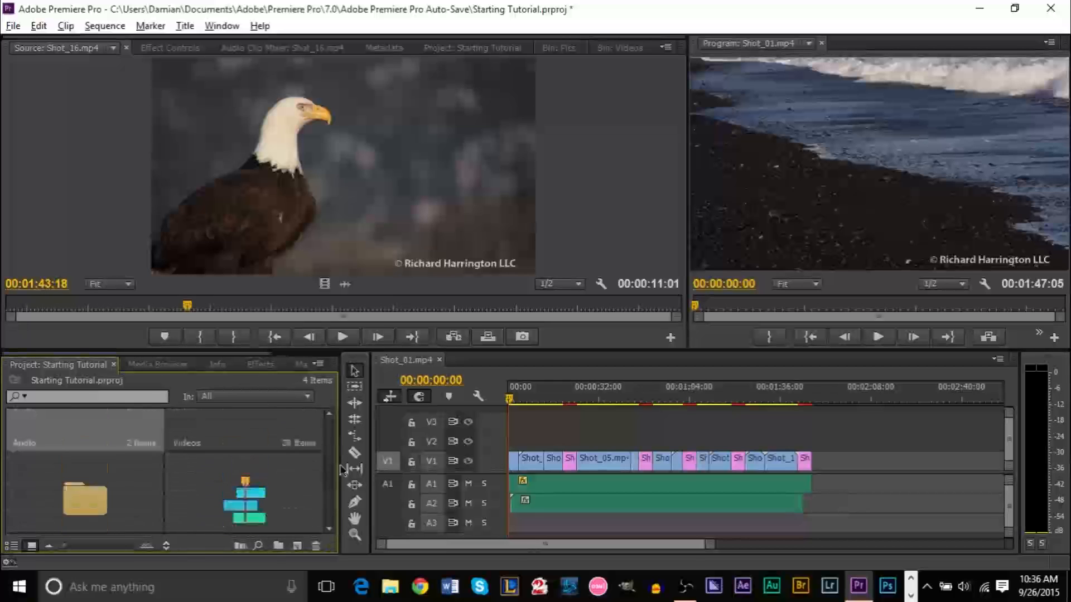
pyautogui.click(628, 49)
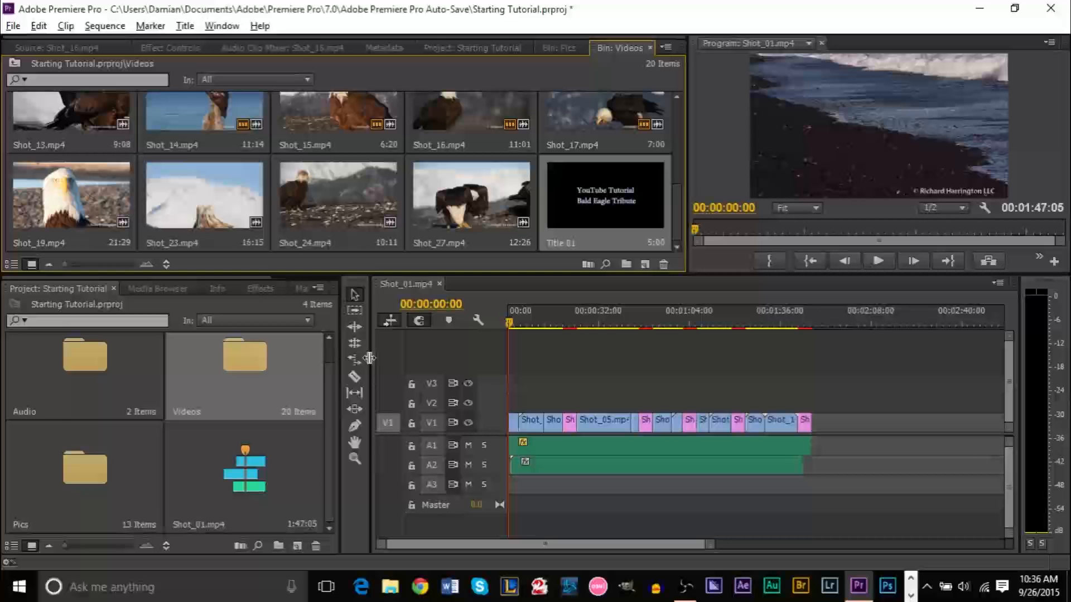
pyautogui.scroll(1, 328, 402)
pyautogui.scroll(-1, 327, 402)
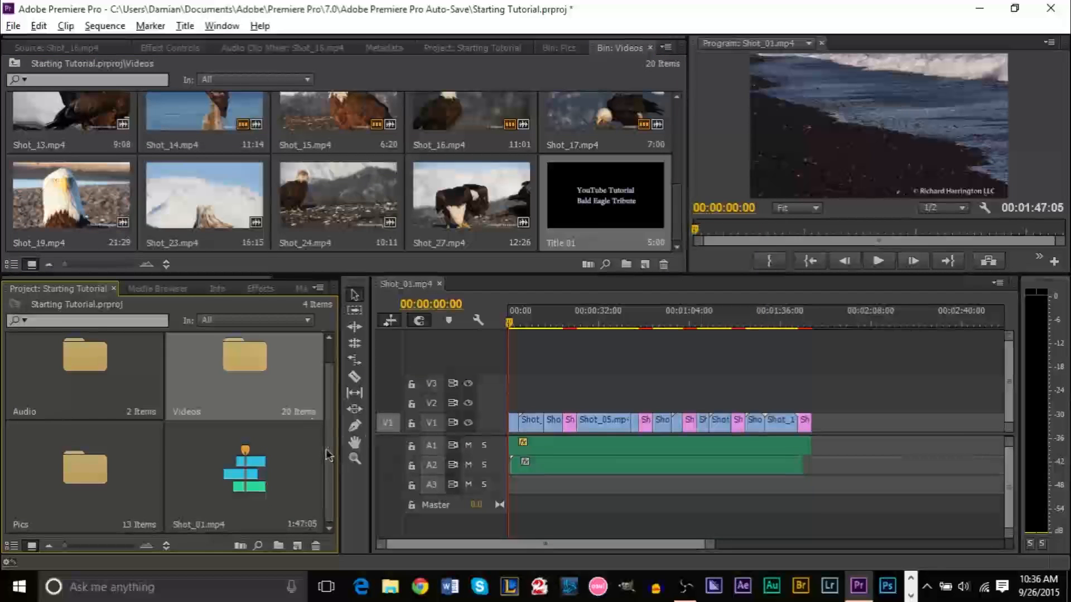
pyautogui.scroll(1, 329, 460)
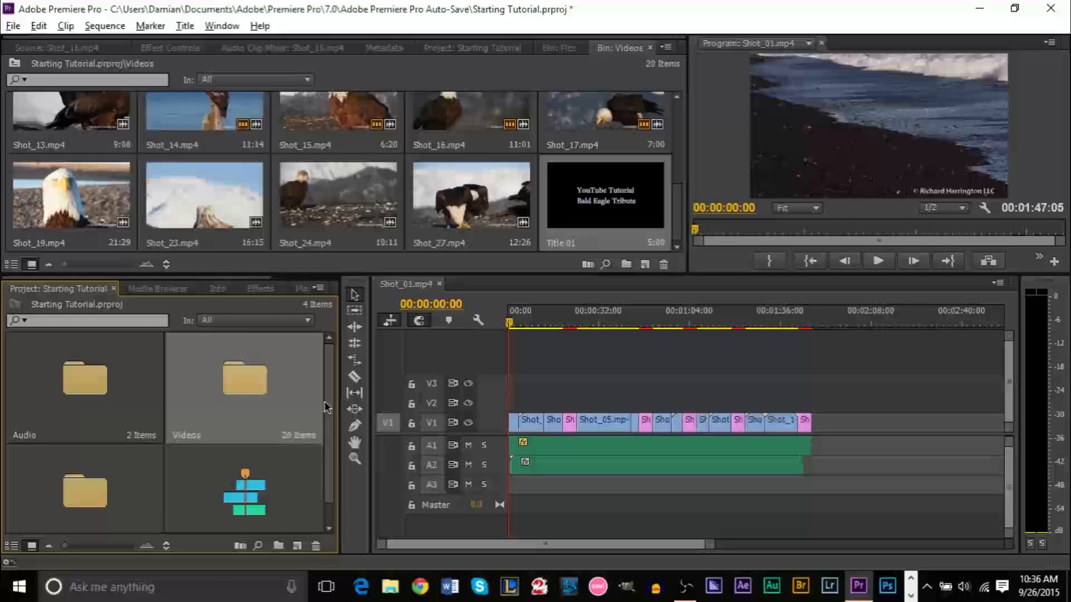
pyautogui.scroll(-1, 324, 400)
pyautogui.moveTo(581, 254); pyautogui.dragTo(326, 502)
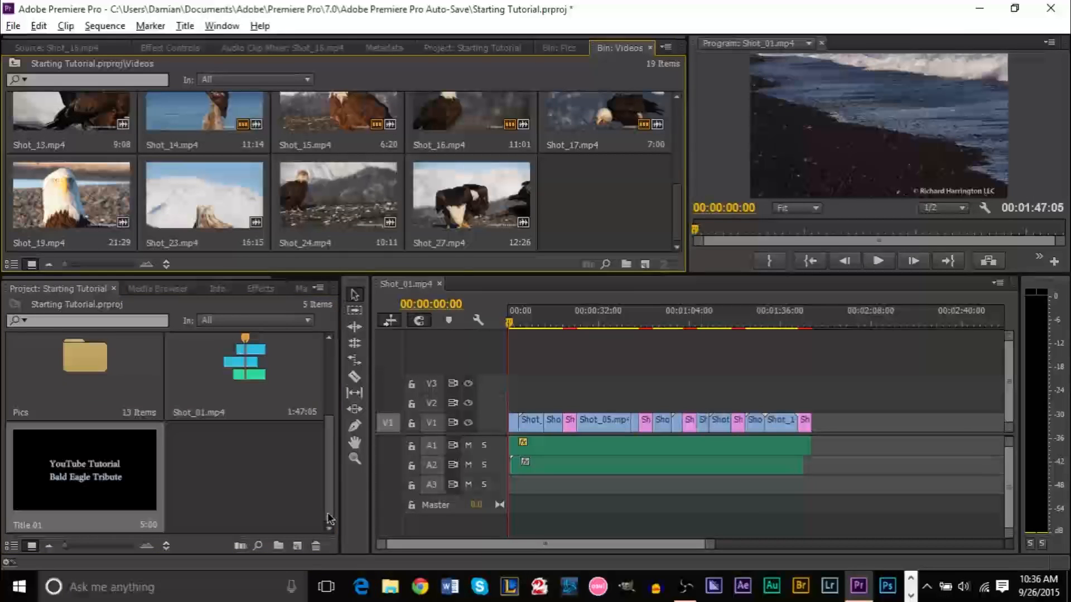
pyautogui.click(224, 492)
# Move Shot_27.mp4 and Shot_24.mp4 out of the Videos bin into the project root
pyautogui.scroll(3, 322, 499)
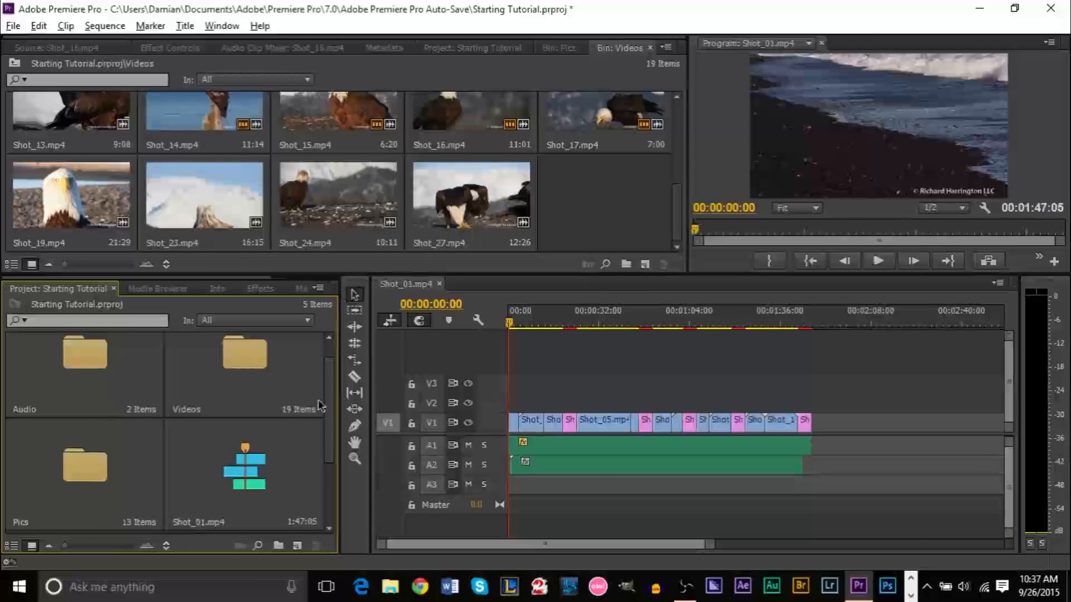
pyautogui.click(456, 224)
pyautogui.moveTo(340, 403); pyautogui.dragTo(323, 440)
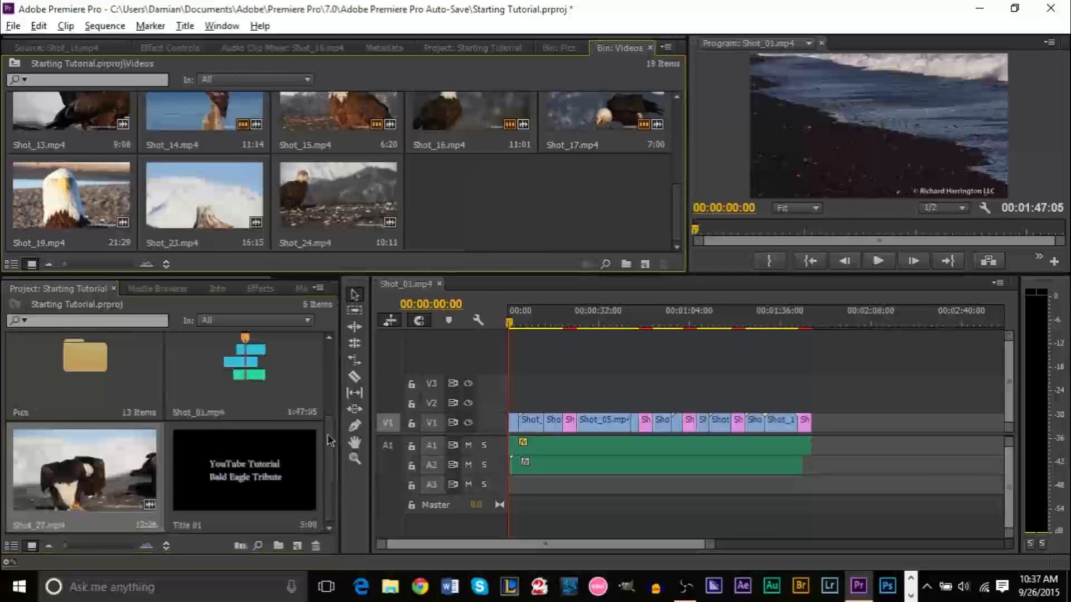
pyautogui.scroll(1, 333, 494)
pyautogui.scroll(-1, 333, 494)
pyautogui.moveTo(335, 224); pyautogui.dragTo(317, 438)
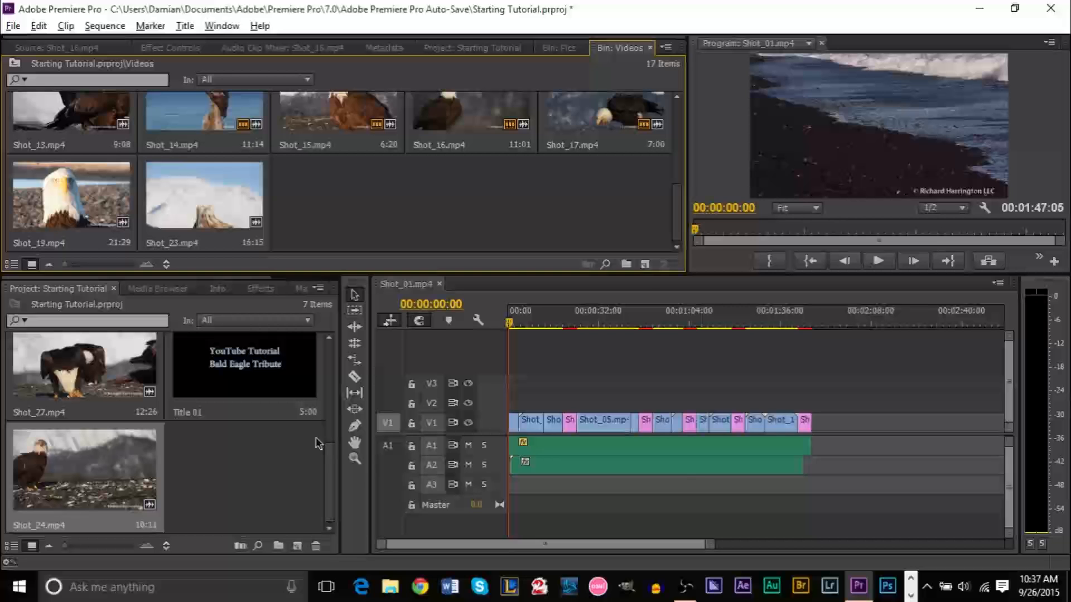
pyautogui.click(176, 492)
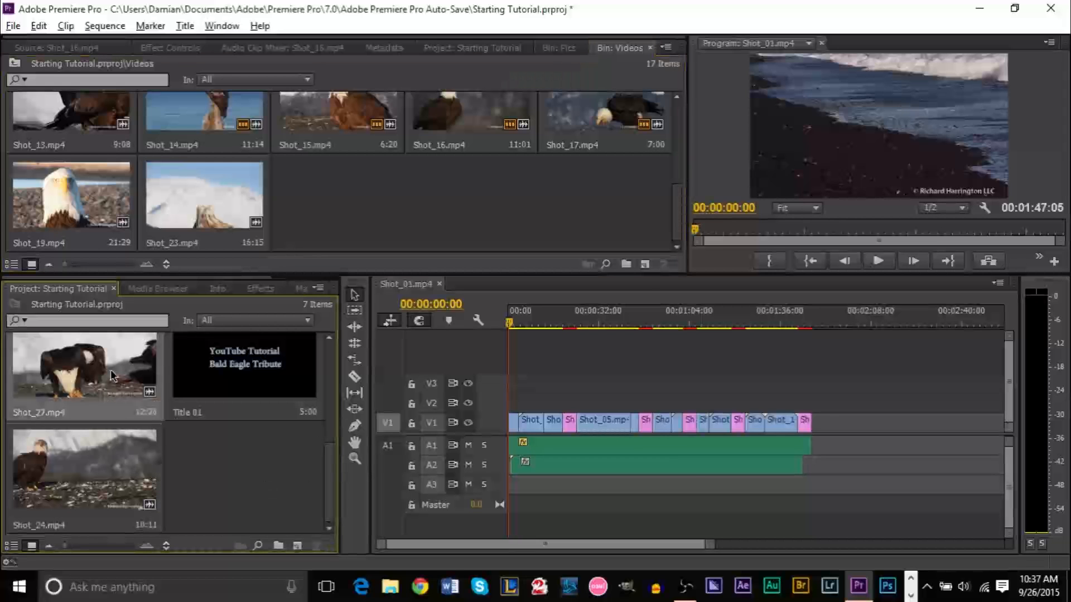
# Move Shot_18.jpg from the Pics bin to the project's top level
pyautogui.click(103, 462)
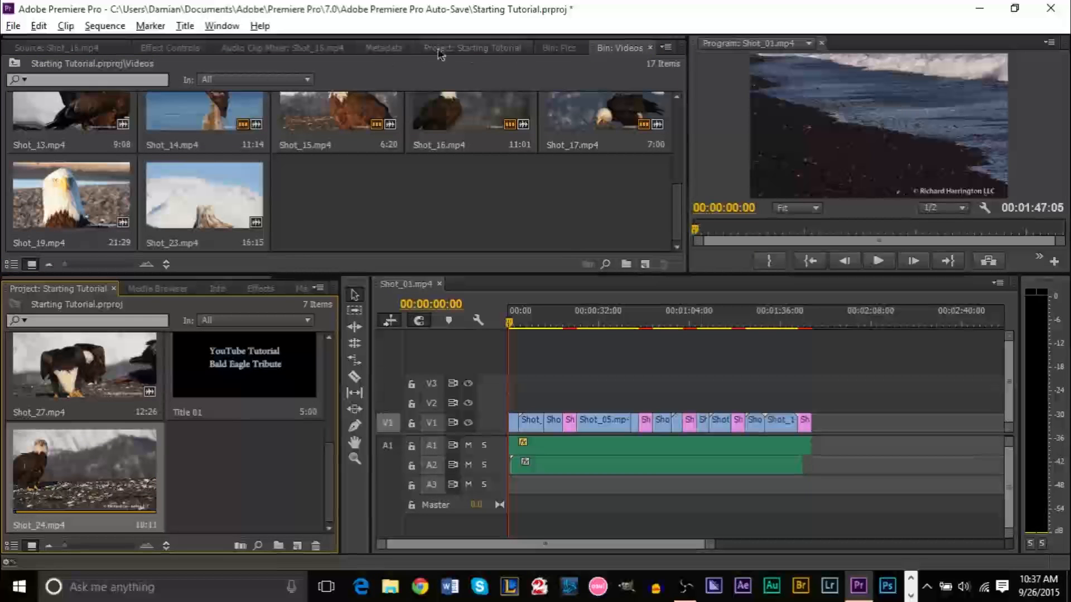
pyautogui.click(558, 48)
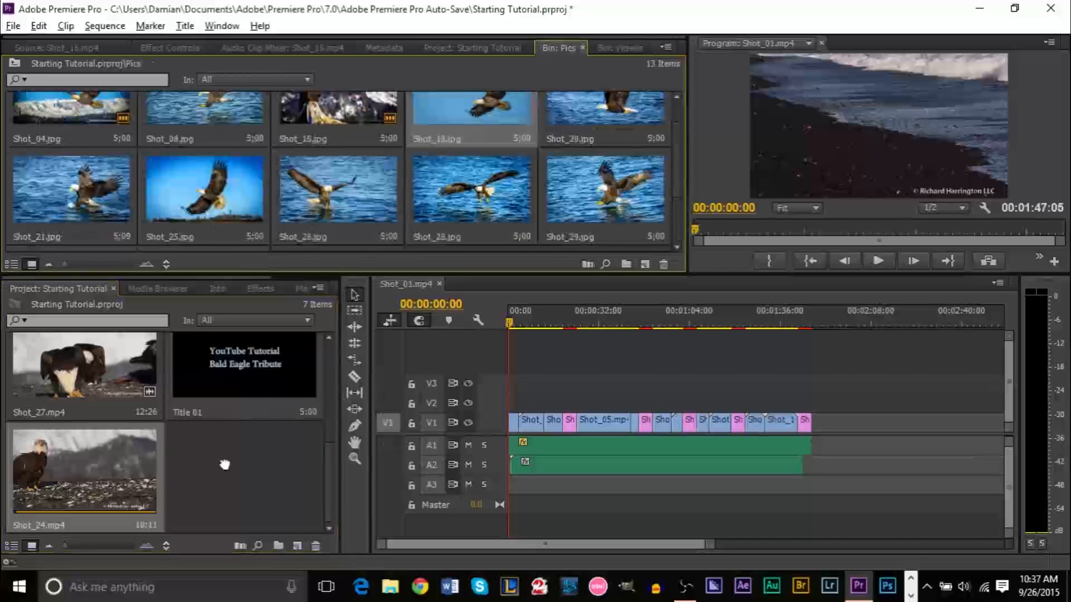
pyautogui.moveTo(224, 464); pyautogui.dragTo(225, 466)
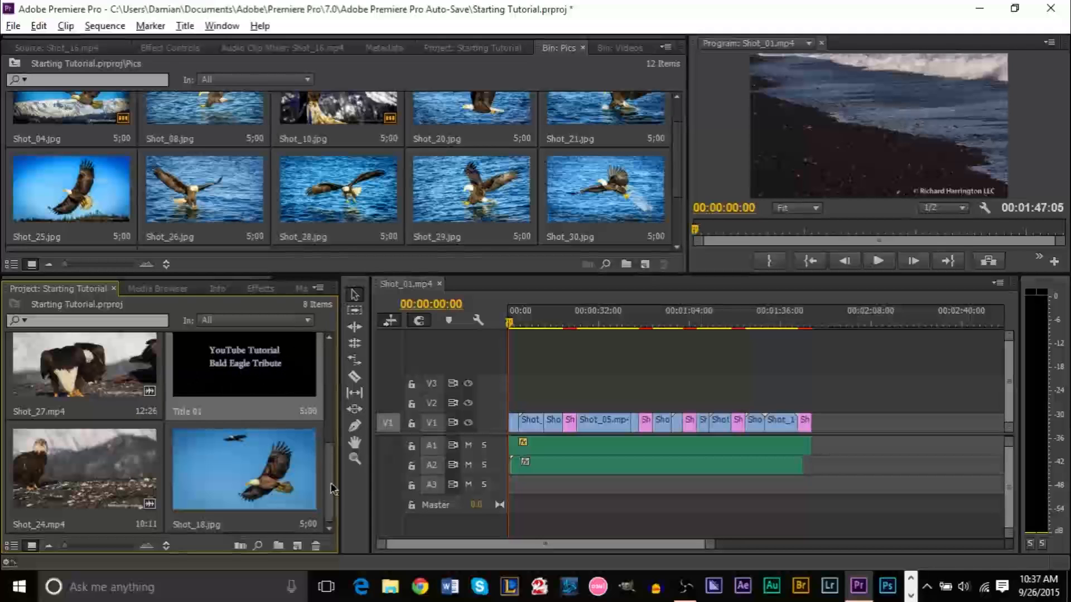
# Reopen the Videos bin and briefly view the Audio bin's clips
pyautogui.scroll(5, 318, 451)
pyautogui.doubleClick(245, 390)
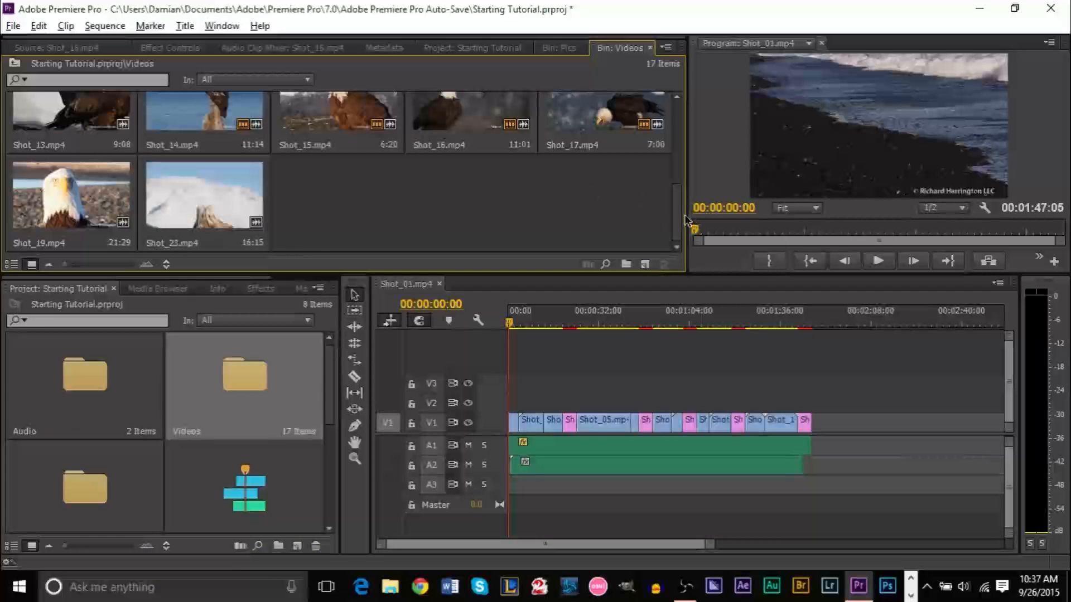
pyautogui.doubleClick(95, 397)
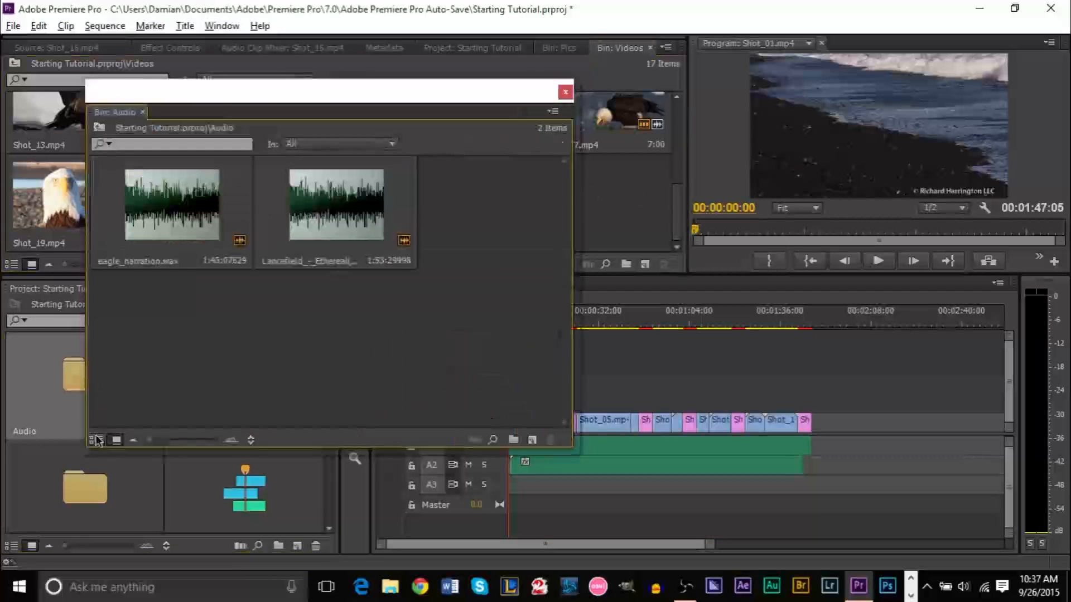
pyautogui.click(565, 92)
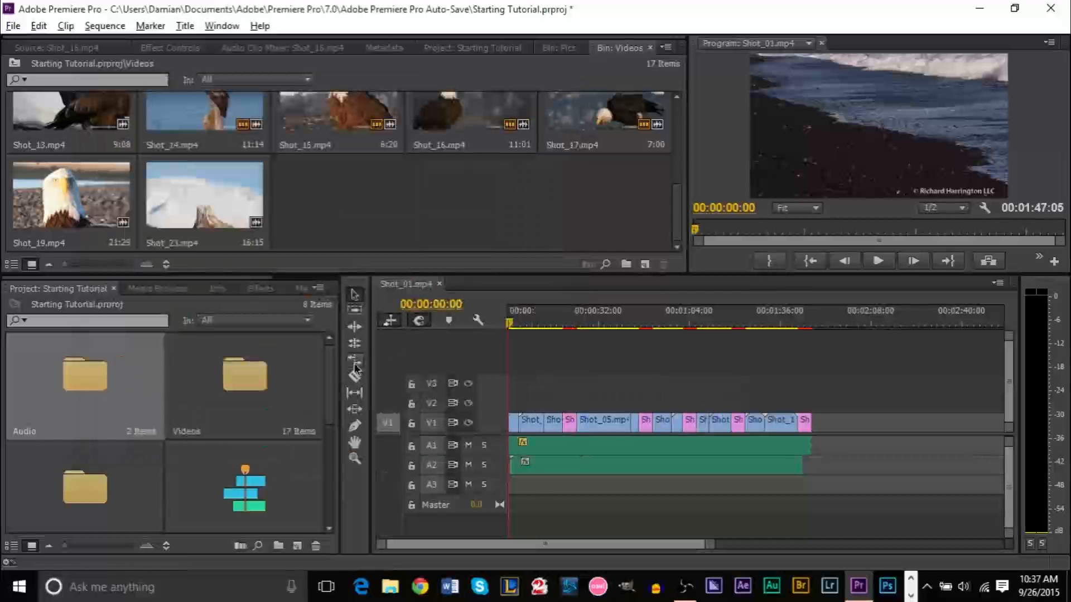
pyautogui.scroll(-2, 334, 384)
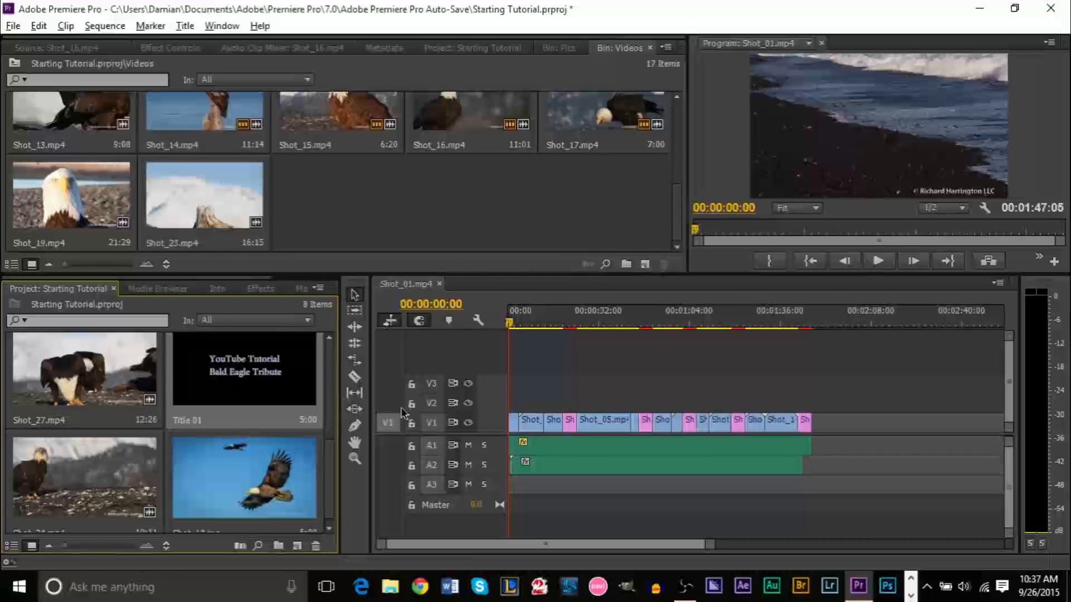
# Place Title 01 on V2 at 00:00 above the opening clip and scrub to check it
pyautogui.moveTo(280, 396); pyautogui.dragTo(500, 408)
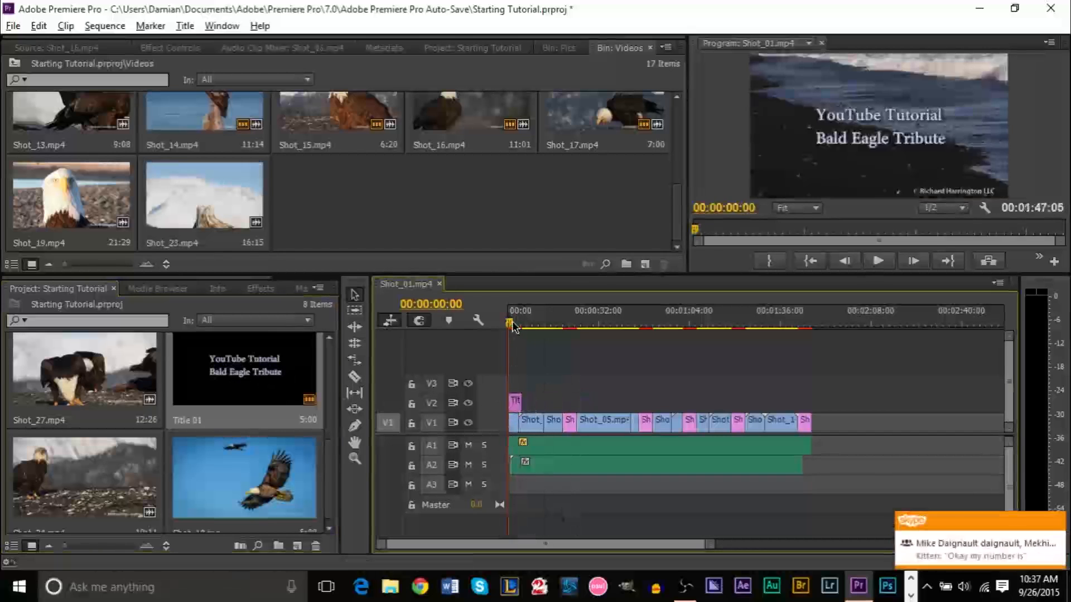
pyautogui.moveTo(509, 328); pyautogui.dragTo(477, 323)
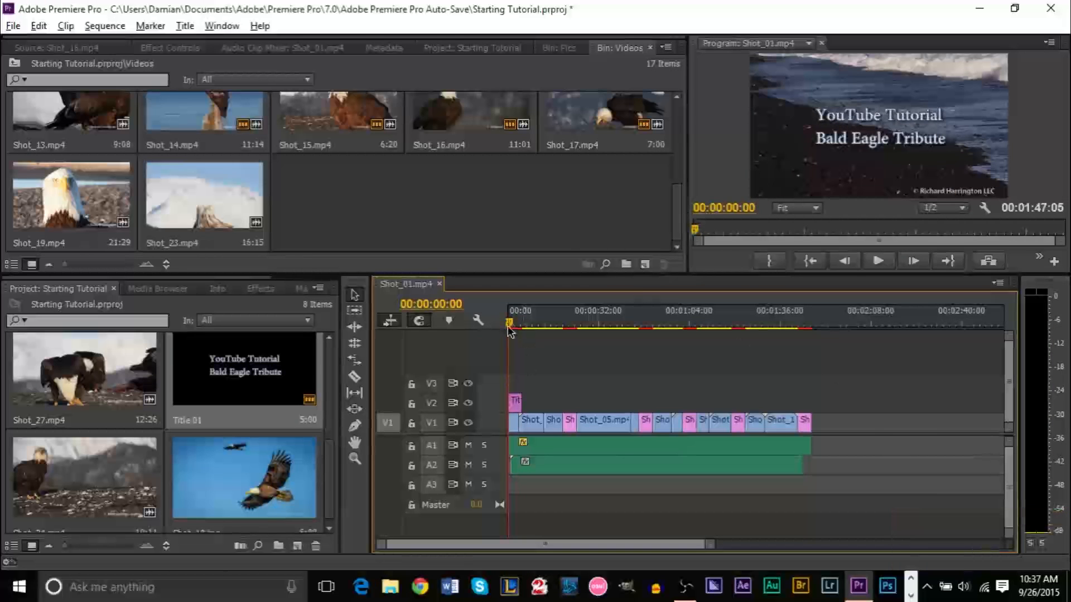
pyautogui.moveTo(509, 328); pyautogui.dragTo(506, 328)
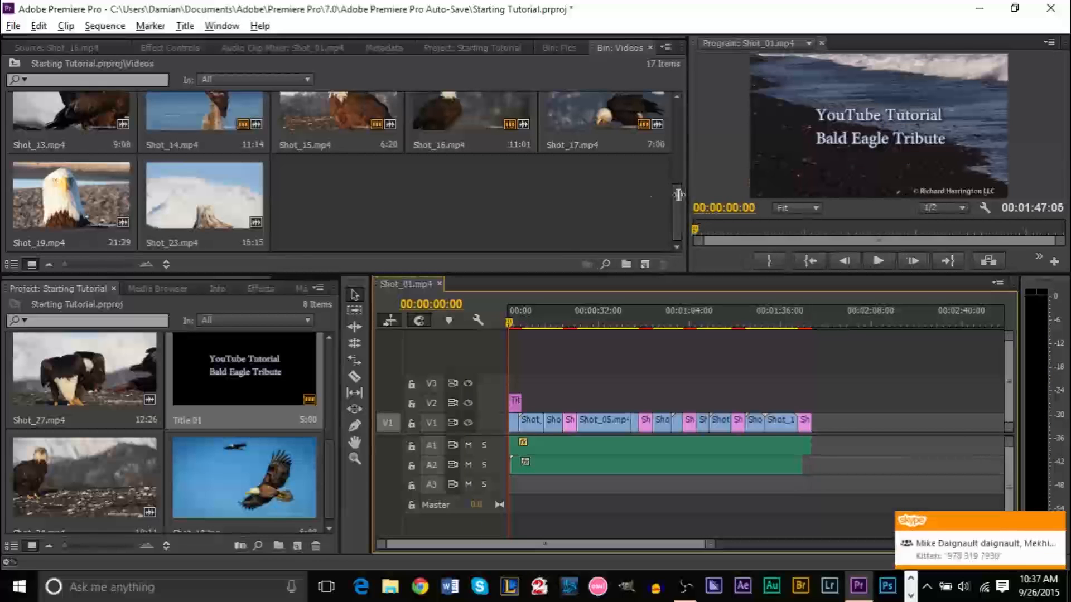
# Maximize the Program monitor with ` and preview the sequence full screen with Ctrl+`
pyautogui.moveTo(678, 195); pyautogui.dragTo(605, 194)
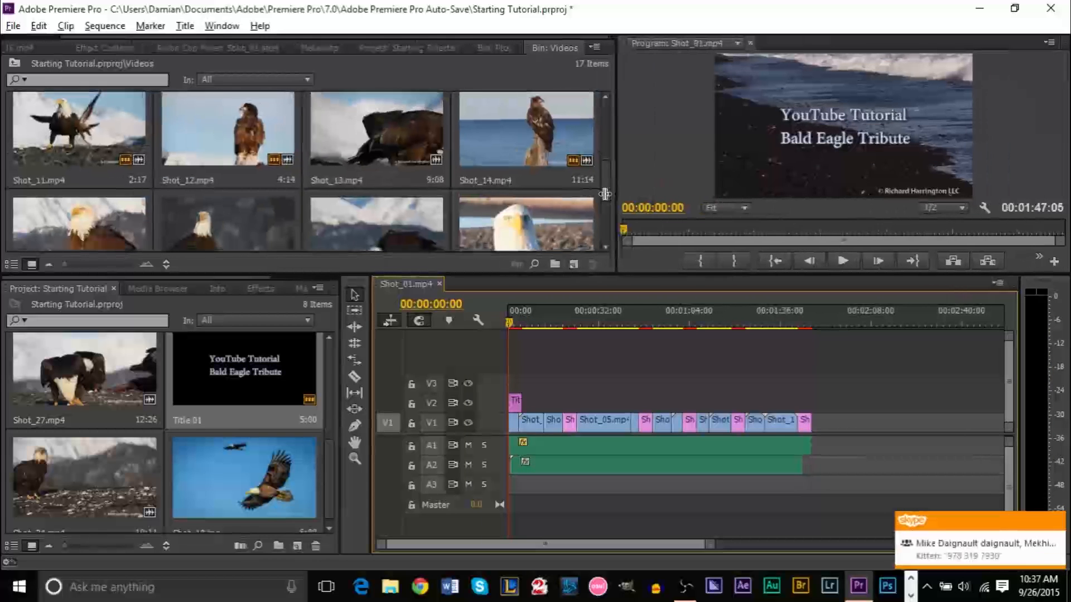
pyautogui.click(1056, 523)
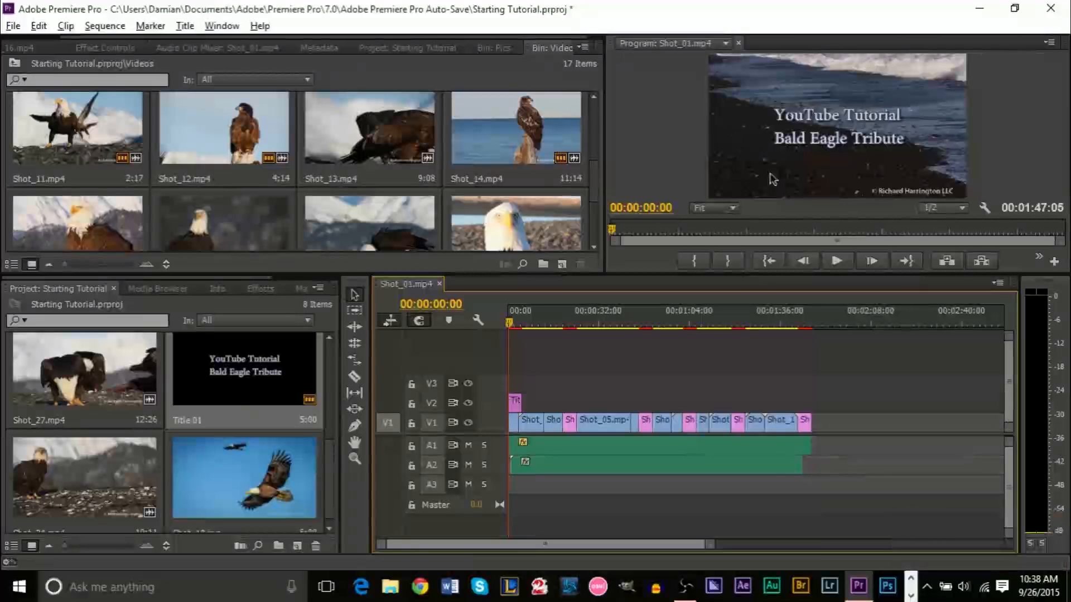
pyautogui.click(704, 130)
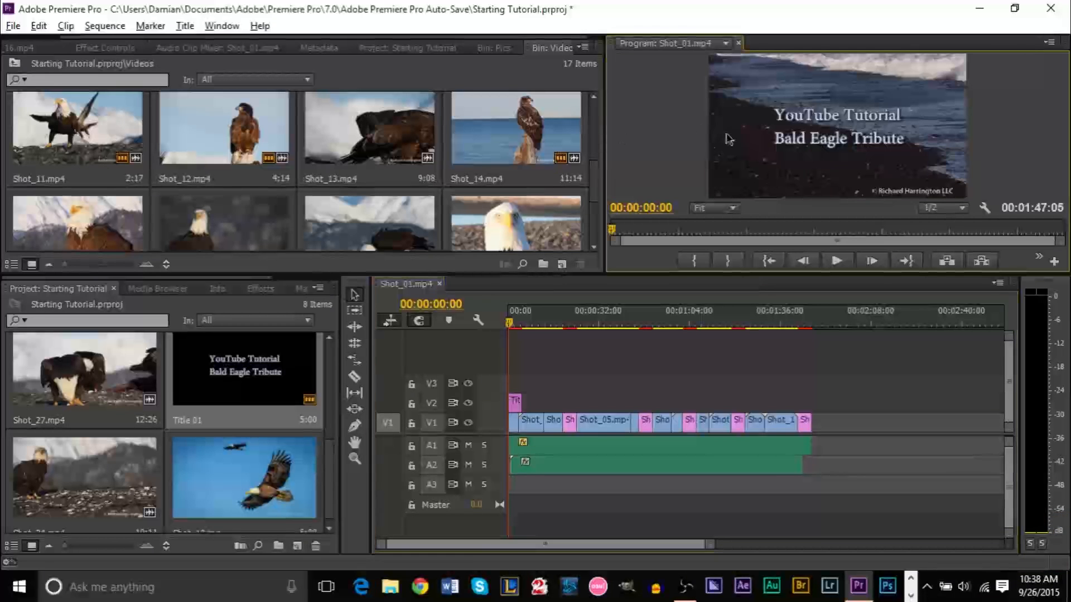
pyautogui.press('`')
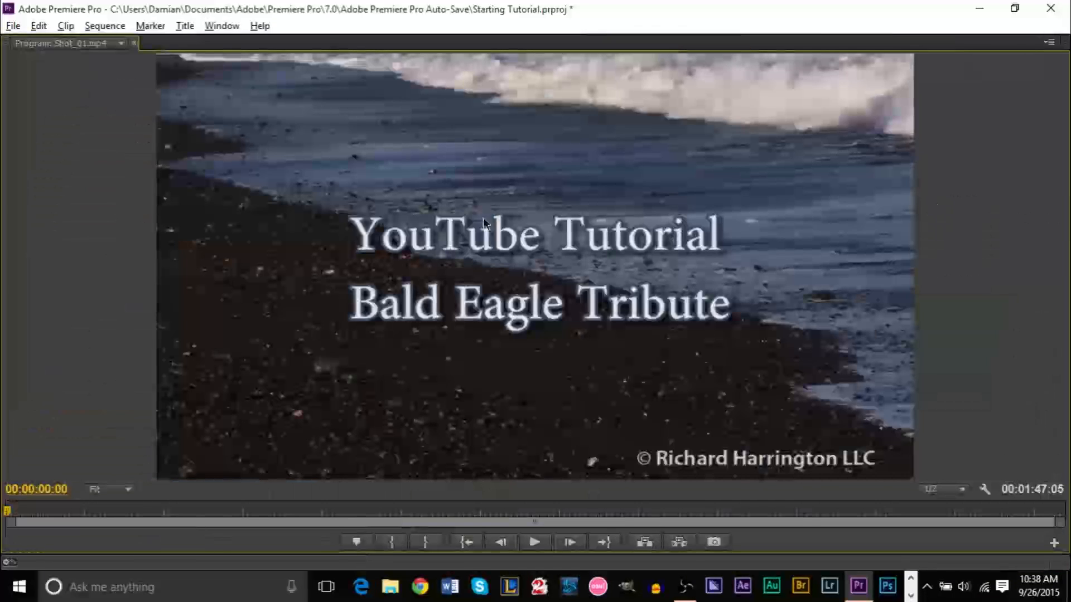
pyautogui.press('`')
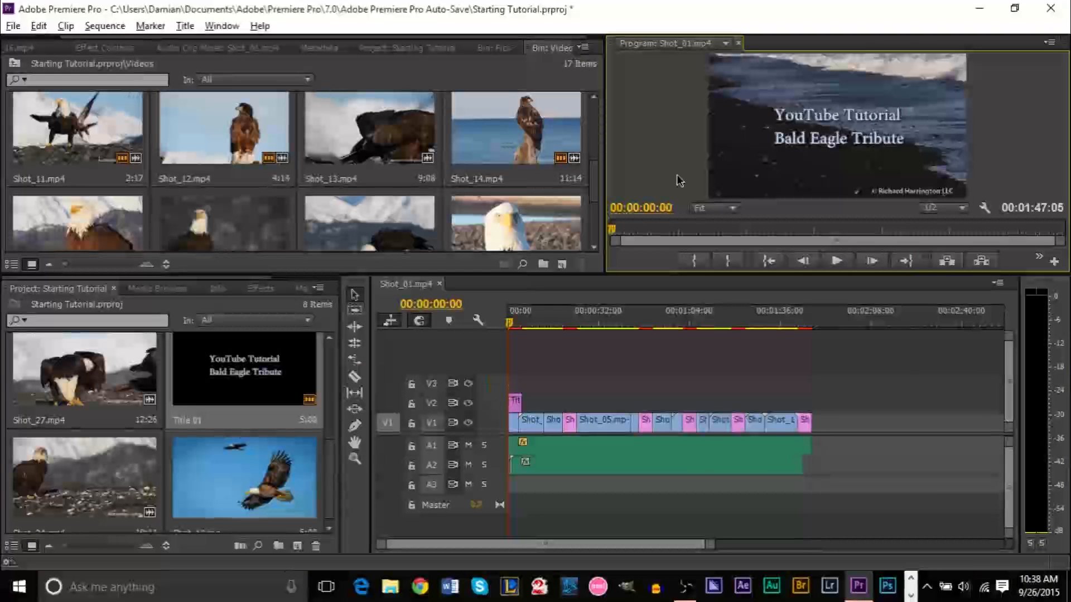
pyautogui.hotkey('ctrl', '`')
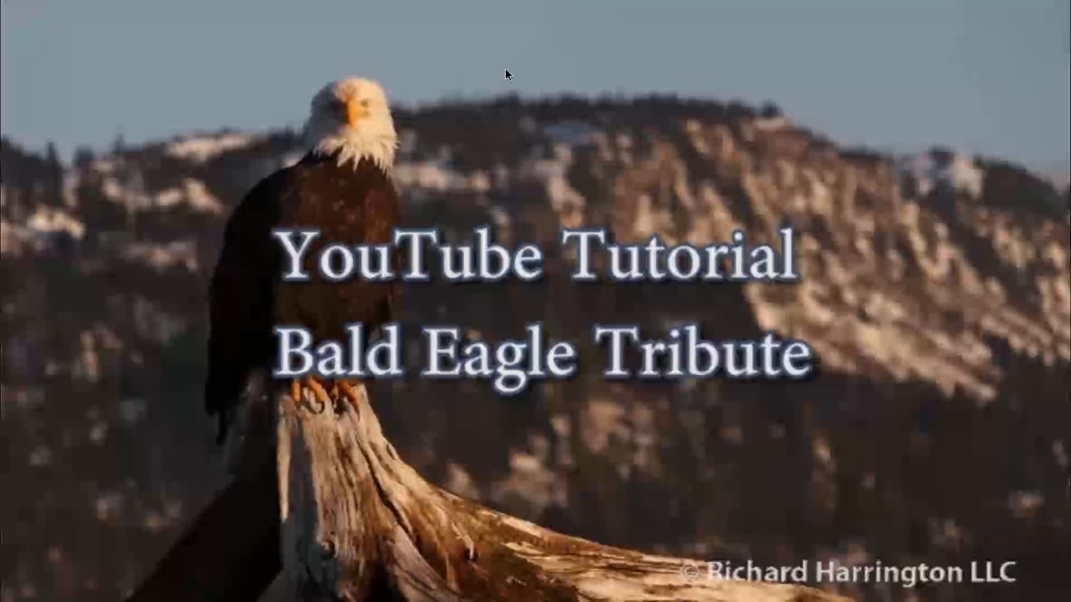
pyautogui.press('Escape')
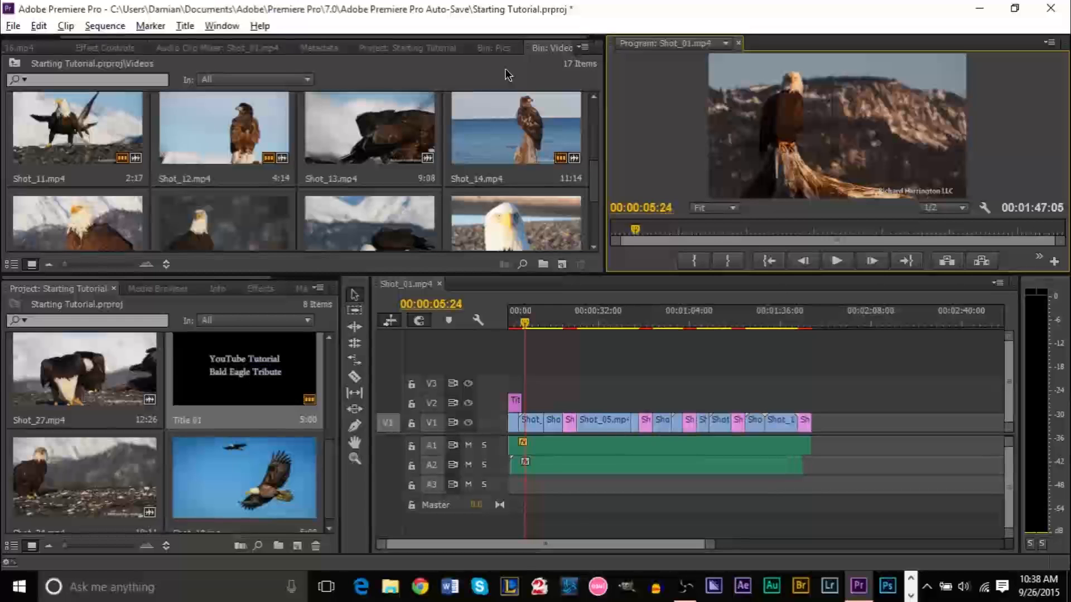
# Zoom the timeline and try trimming Shot_10.jpg's start, then restore it
pyautogui.moveTo(710, 544); pyautogui.dragTo(616, 550)
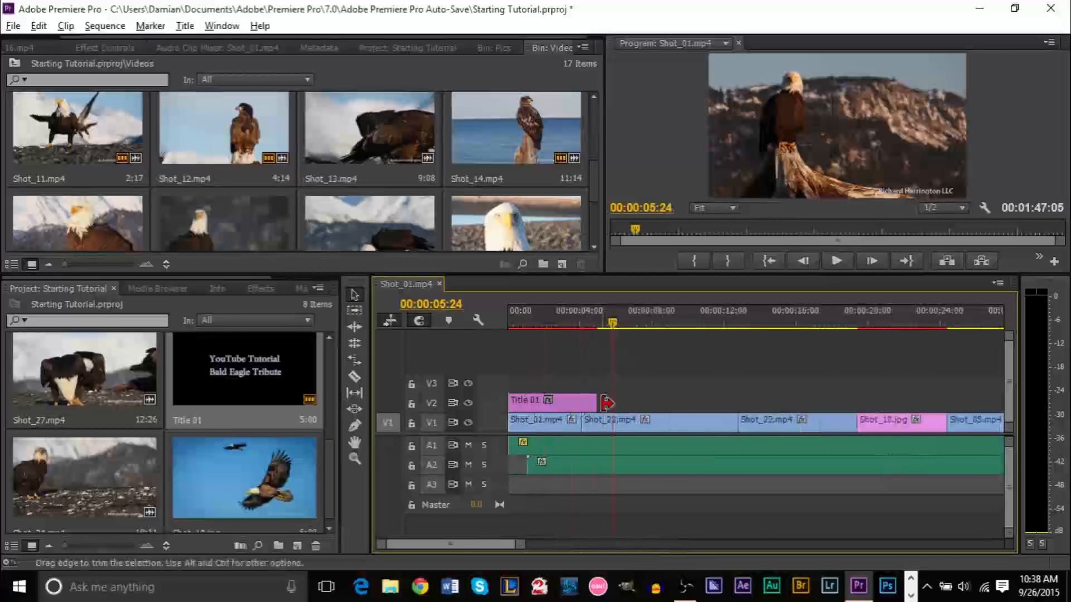
pyautogui.click(887, 424)
pyautogui.moveTo(859, 424)
pyautogui.mouseDown()
pyautogui.moveTo(896, 424)
pyautogui.moveTo(858, 424)
pyautogui.mouseUp()
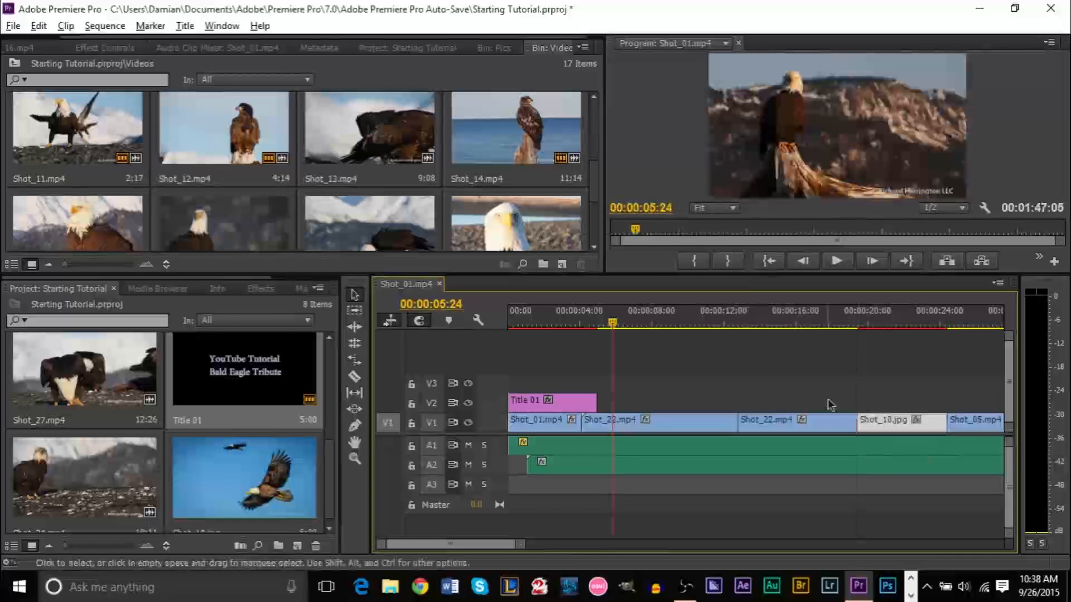
pyautogui.click(574, 409)
# Trim Title 01 on V2 to end before 4 seconds, checking by playback, then show Effects
pyautogui.moveTo(595, 401)
pyautogui.mouseDown()
pyautogui.moveTo(824, 402)
pyautogui.moveTo(583, 401)
pyautogui.mouseUp()
pyautogui.moveTo(587, 329); pyautogui.dragTo(509, 329)
pyautogui.press('space')
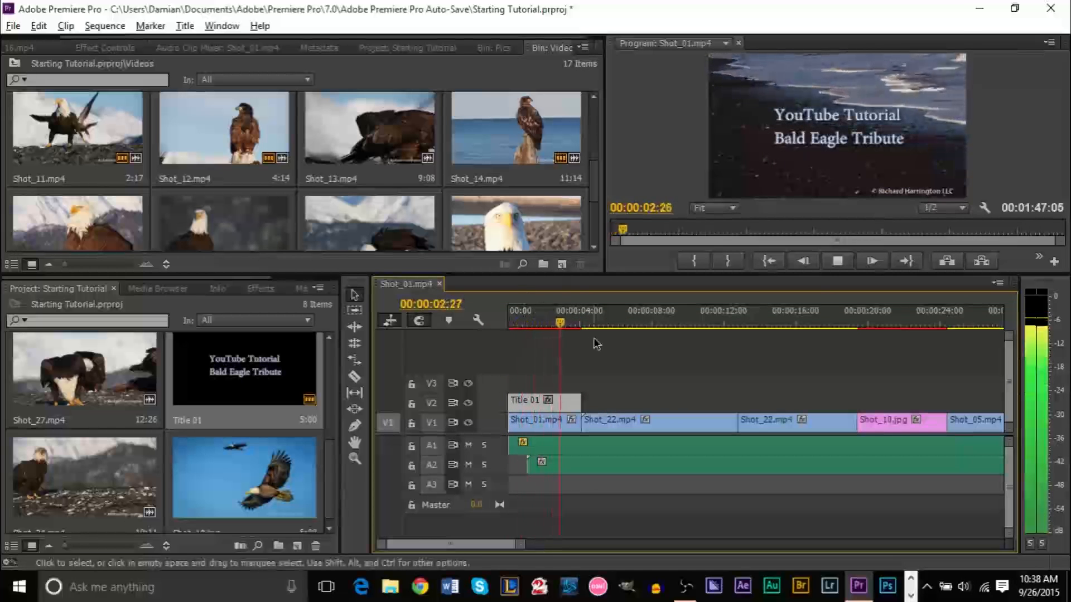
pyautogui.press('space')
pyautogui.moveTo(579, 401); pyautogui.dragTo(561, 400)
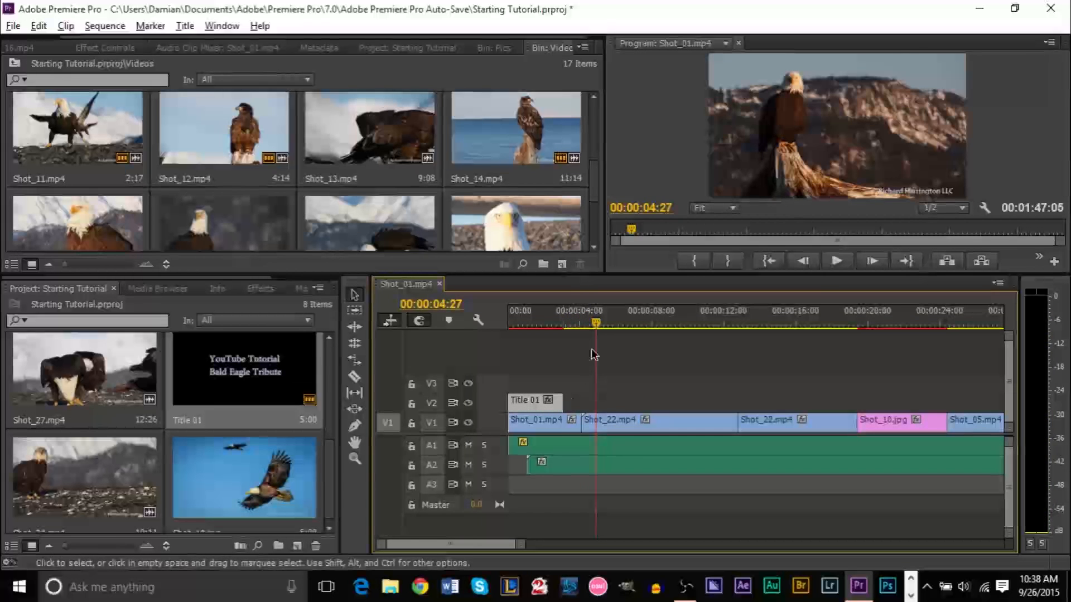
pyautogui.moveTo(593, 326); pyautogui.dragTo(501, 325)
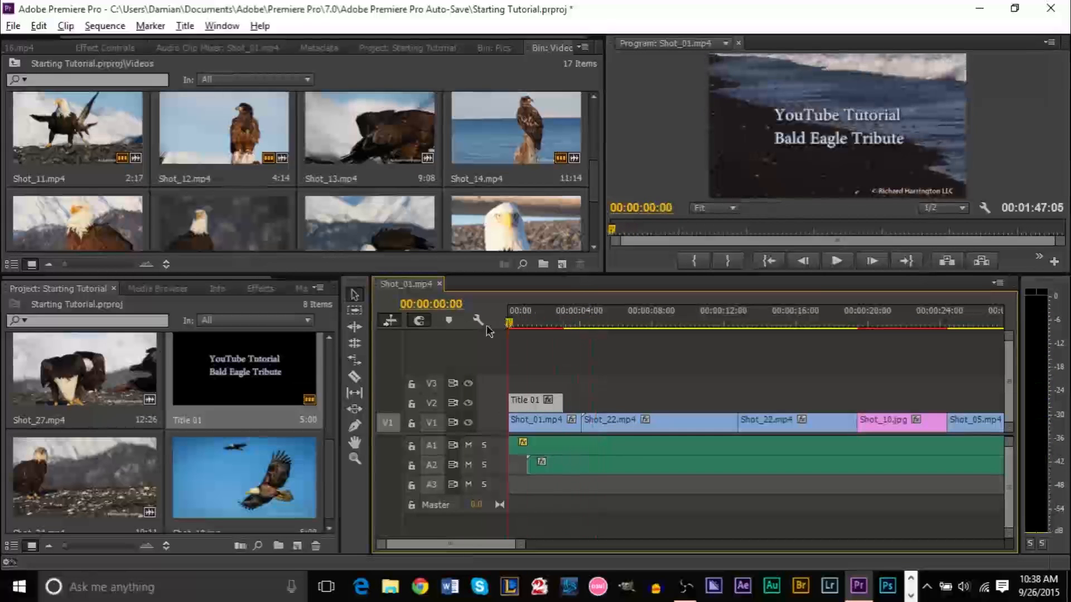
pyautogui.click(259, 289)
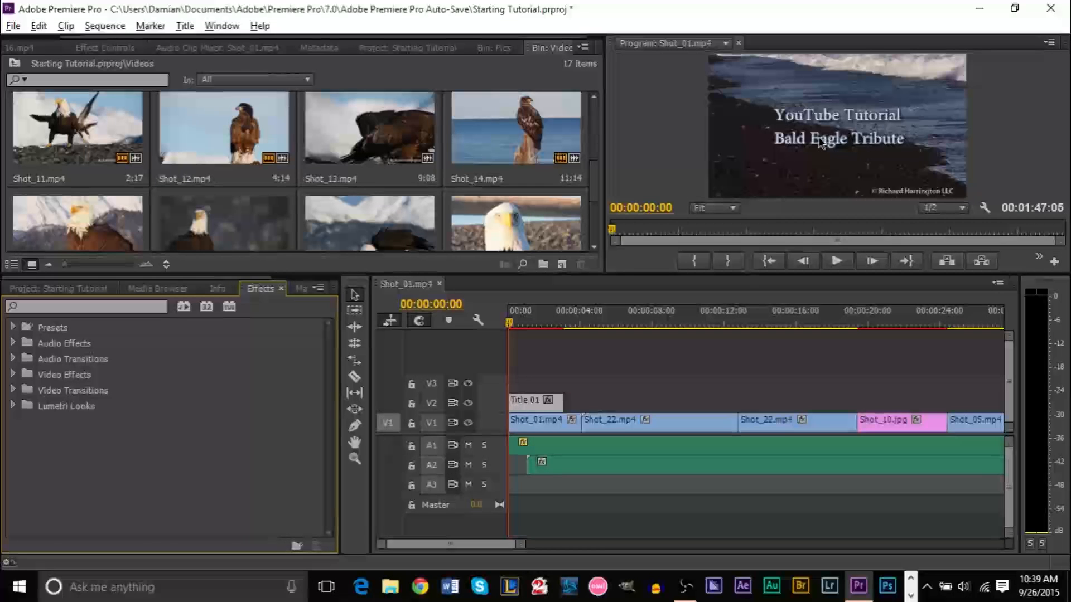
# Search effects for 'diss' and add an Additive Dissolve to the end of Title 01
pyautogui.click(163, 305)
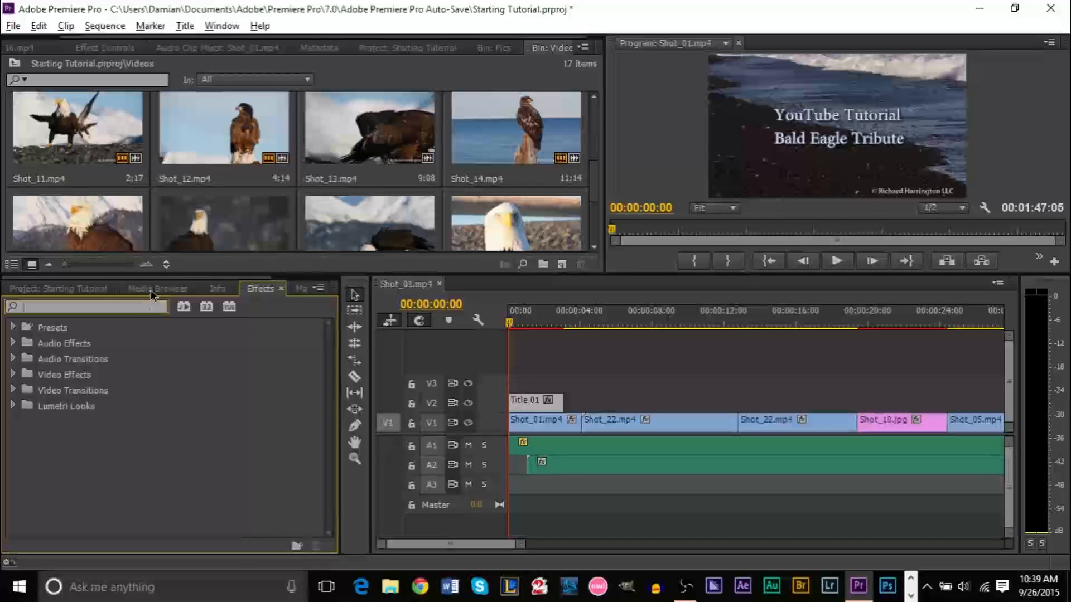
pyautogui.write('d')
pyautogui.write('iss')
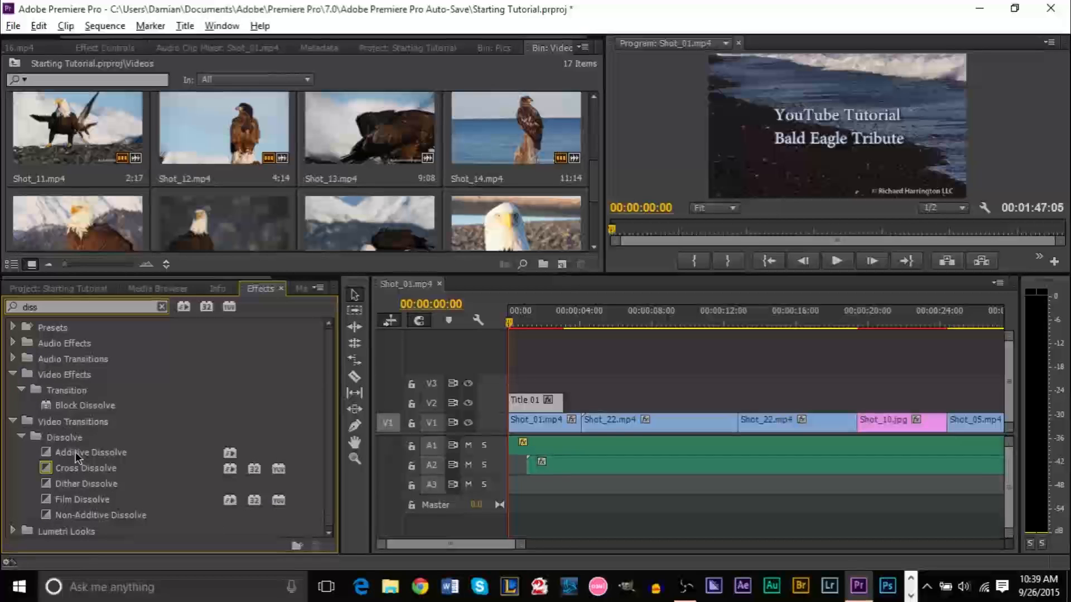
pyautogui.moveTo(75, 452); pyautogui.dragTo(560, 407)
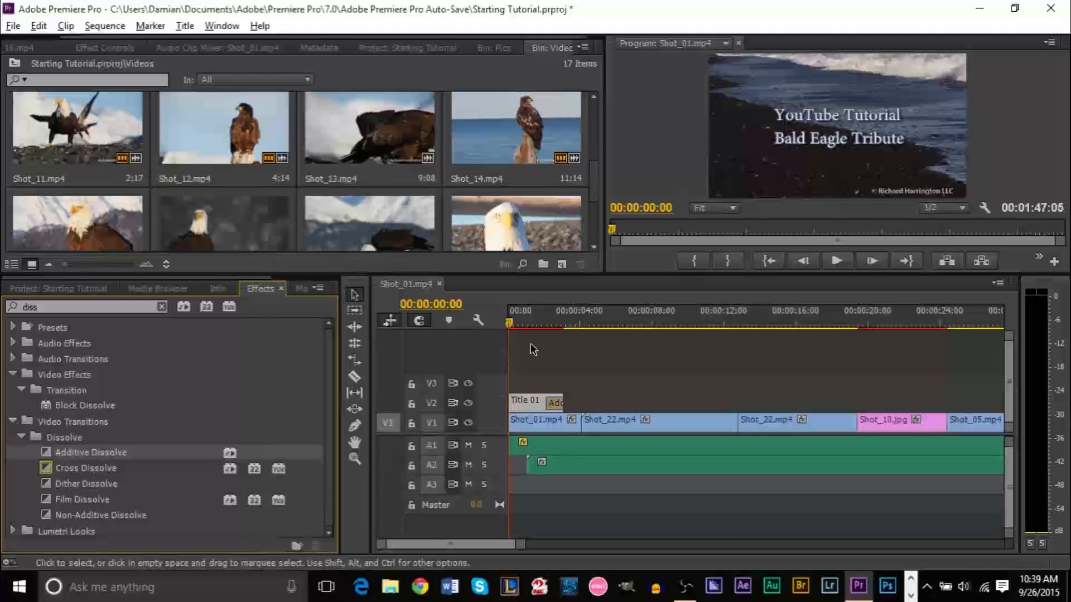
pyautogui.press('space')
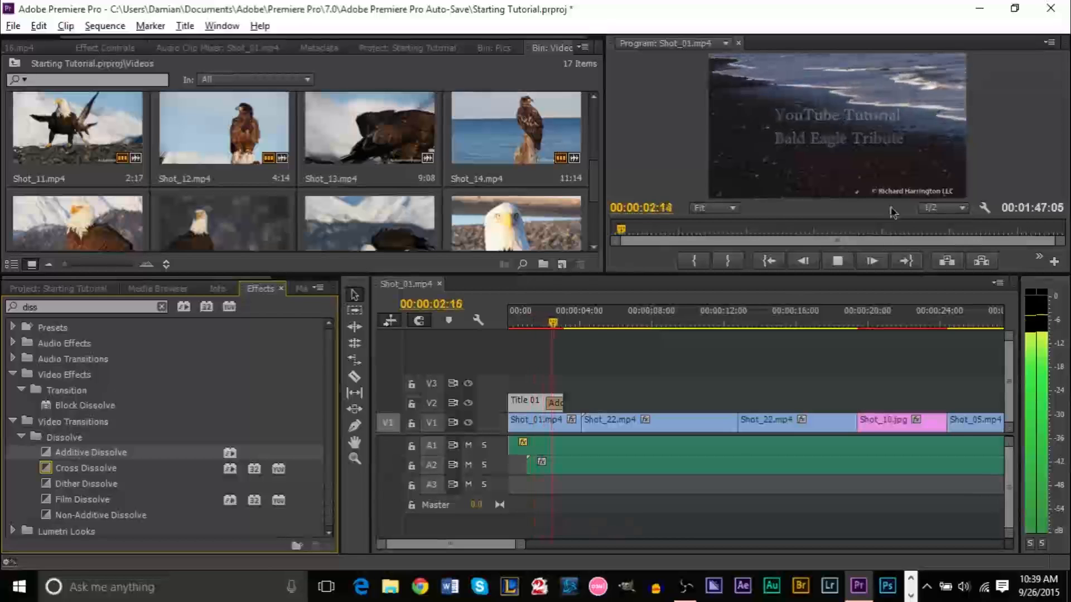
pyautogui.press('space')
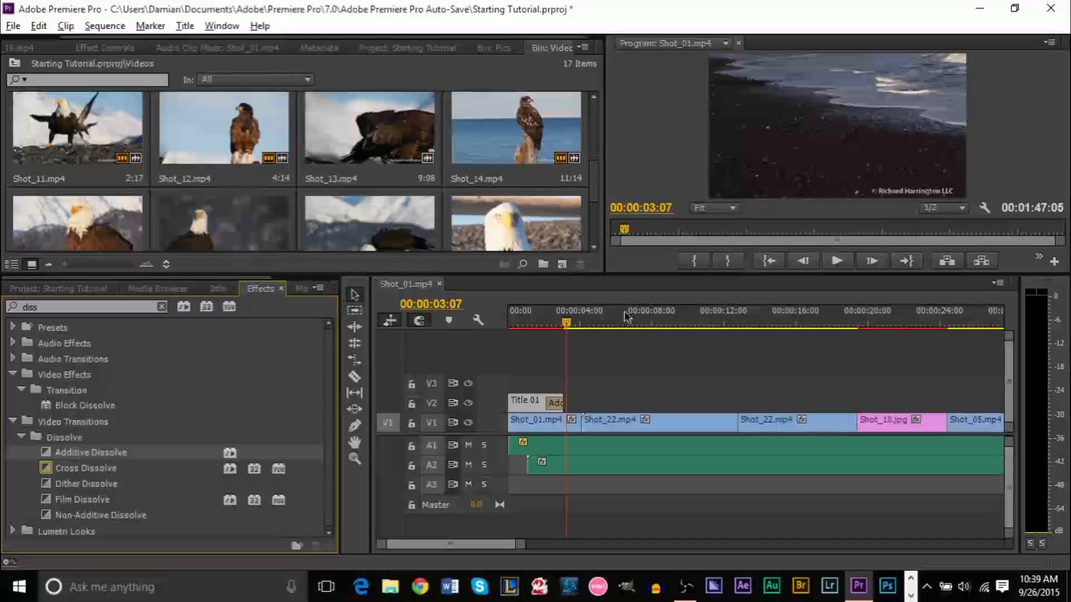
# Lengthen the Additive Dissolve to 00:00:01:15 and play back the slower fade-out
pyautogui.click(553, 323)
pyautogui.press('=')
pyautogui.press('=')
pyautogui.press('=')
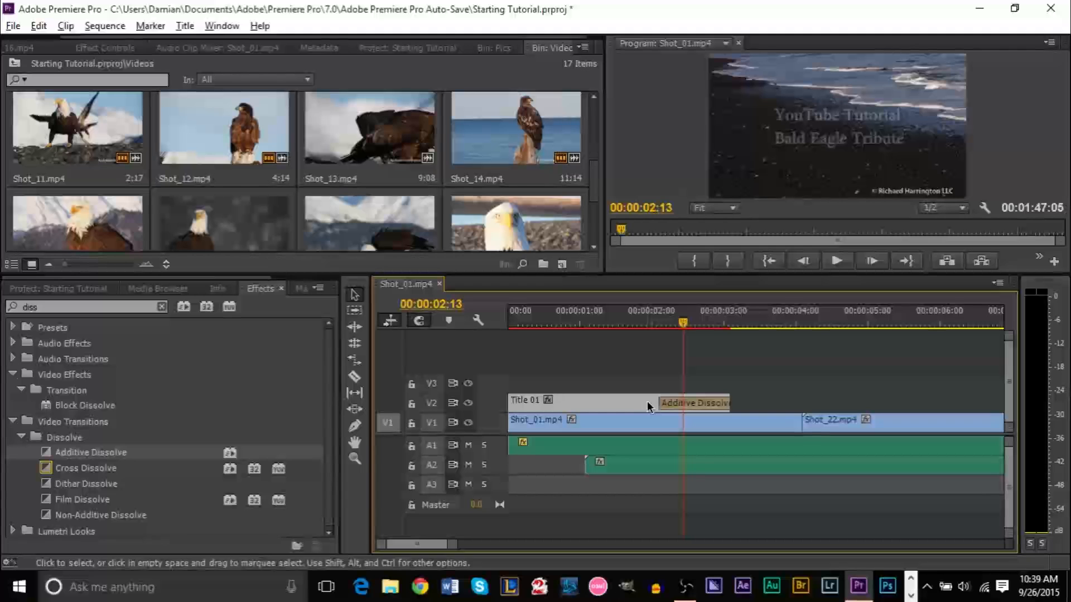
pyautogui.moveTo(660, 402); pyautogui.dragTo(611, 401)
pyautogui.click(596, 316)
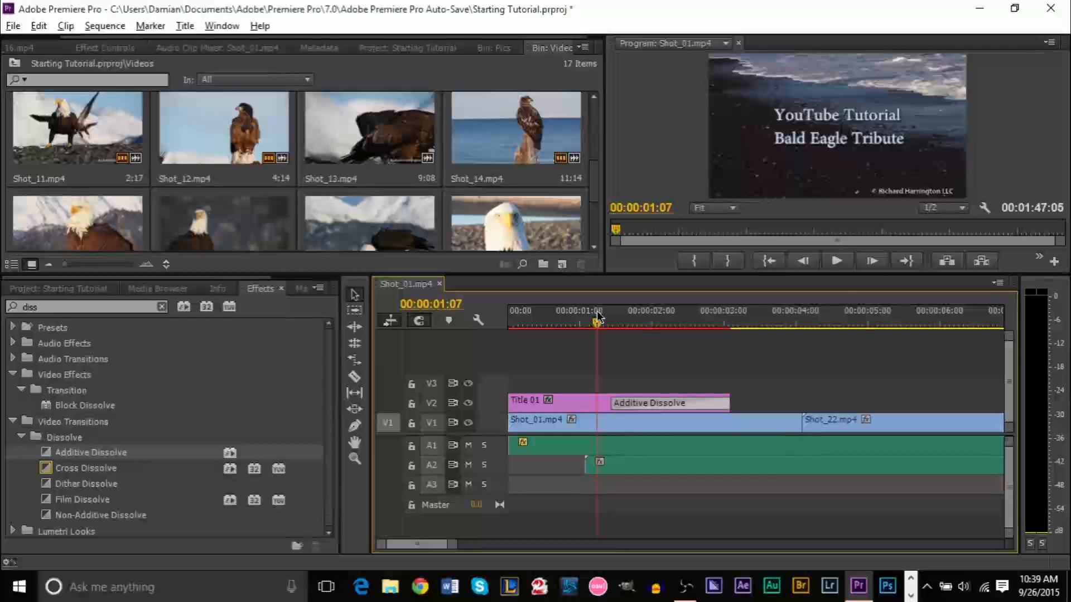
pyautogui.press('space')
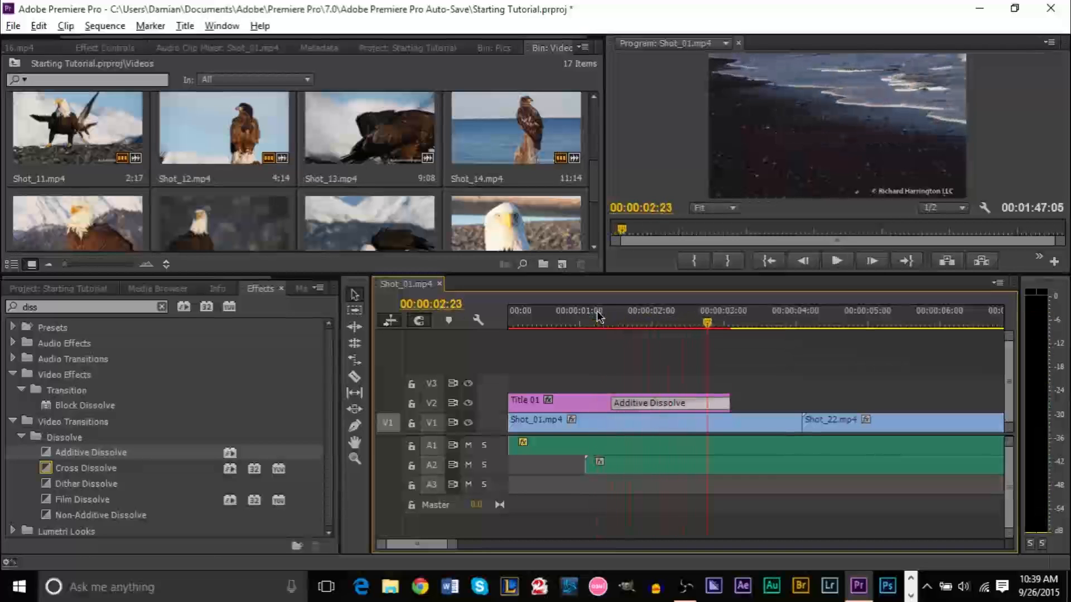
pyautogui.moveTo(616, 403)
pyautogui.mouseDown()
pyautogui.moveTo(690, 400)
pyautogui.moveTo(623, 402)
pyautogui.mouseUp()
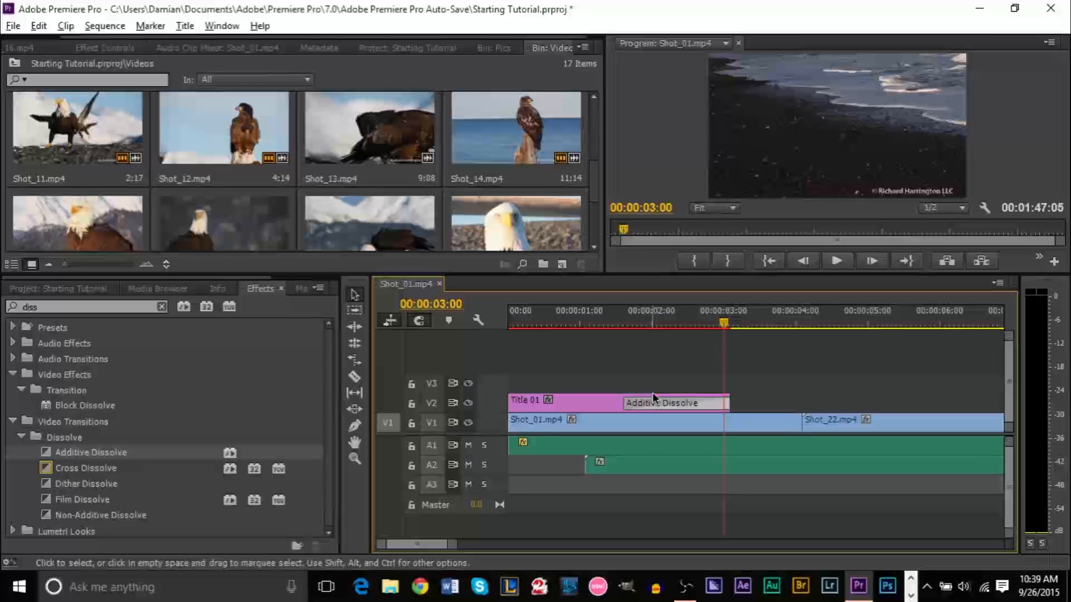
pyautogui.doubleClick(664, 402)
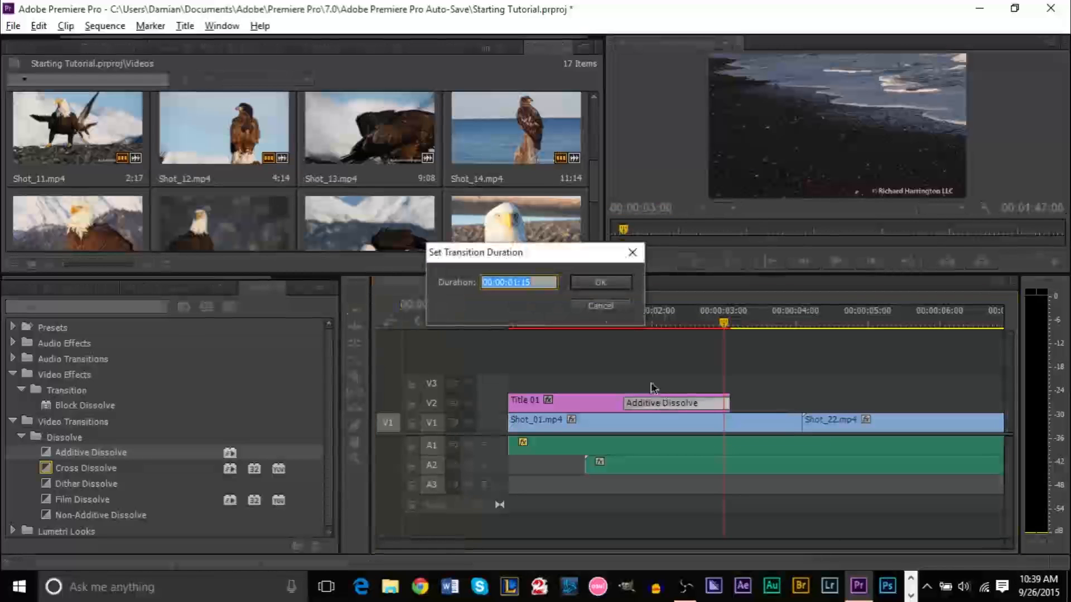
pyautogui.click(599, 306)
pyautogui.moveTo(653, 323); pyautogui.dragTo(499, 329)
pyautogui.click(335, 454)
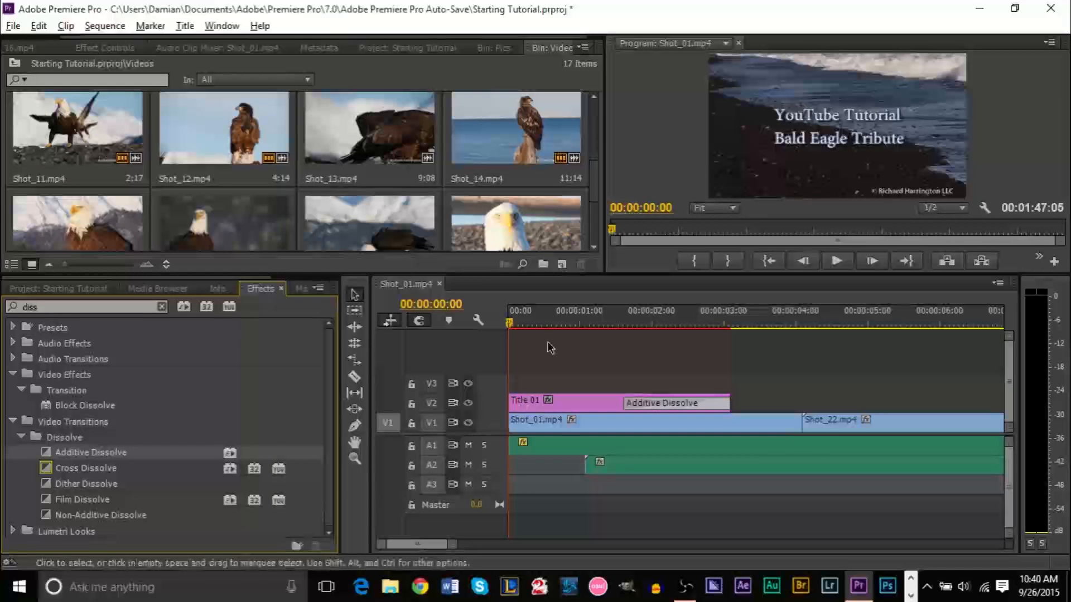
# Scale the first Shot_10.jpg still on V1 to frame size
pyautogui.moveTo(454, 545); pyautogui.dragTo(575, 548)
pyautogui.moveTo(575, 325); pyautogui.dragTo(716, 327)
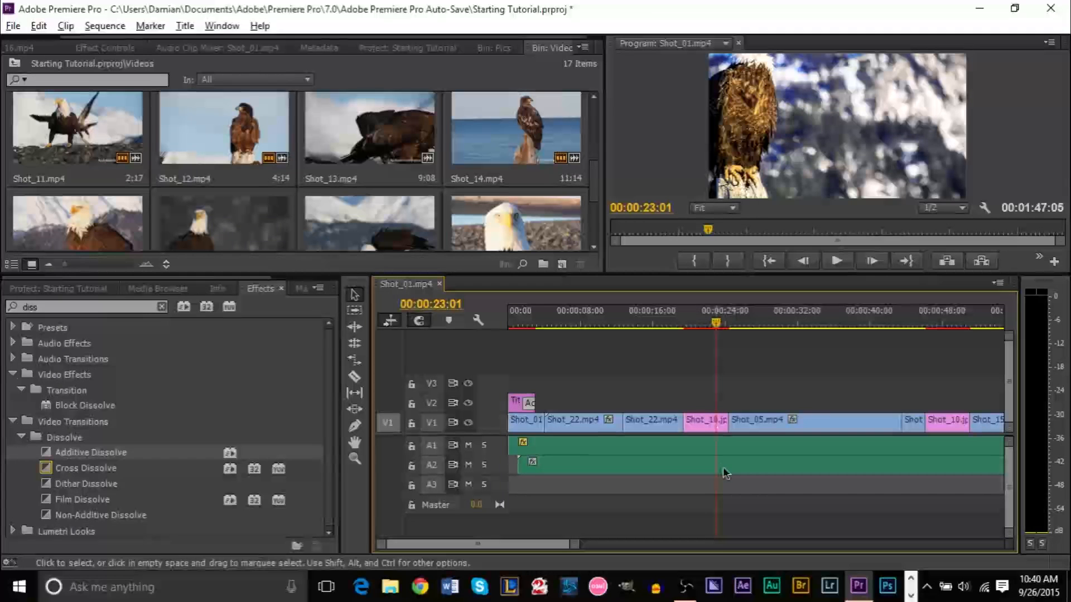
pyautogui.click(698, 426)
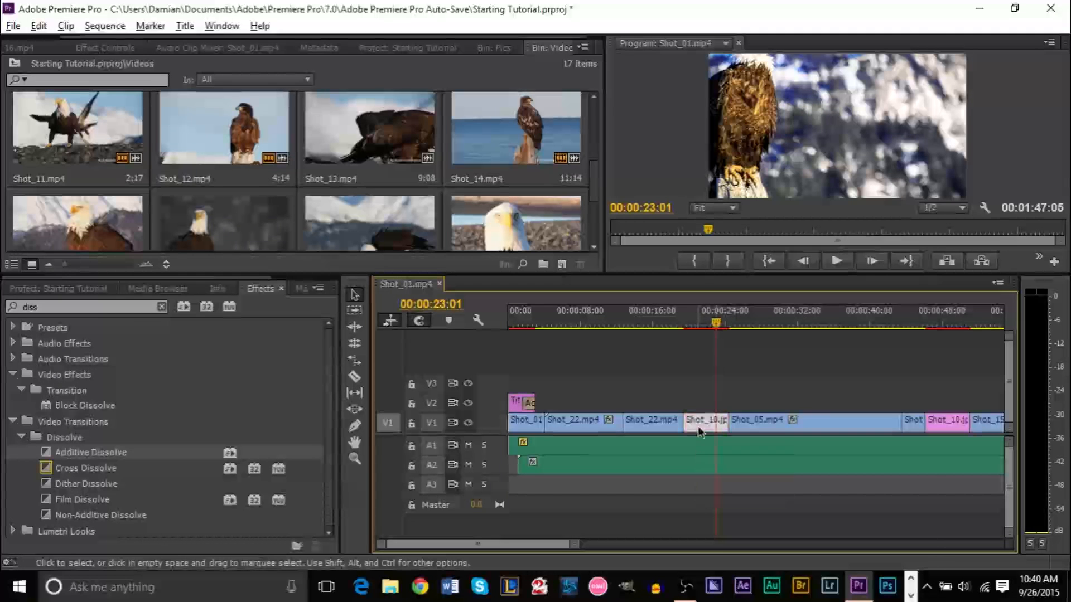
pyautogui.rightClick(698, 426)
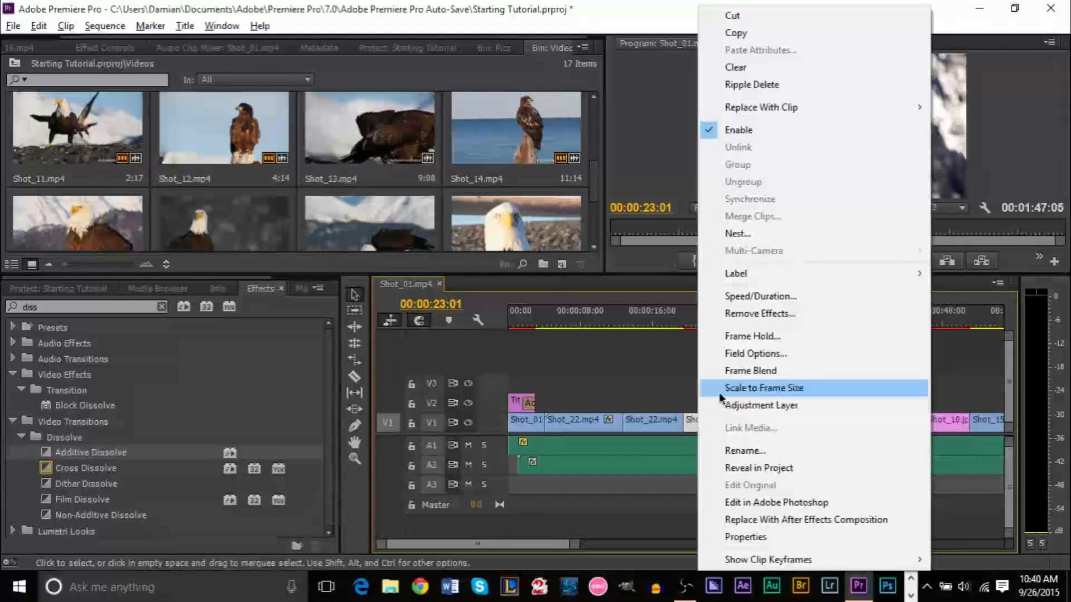
pyautogui.click(796, 394)
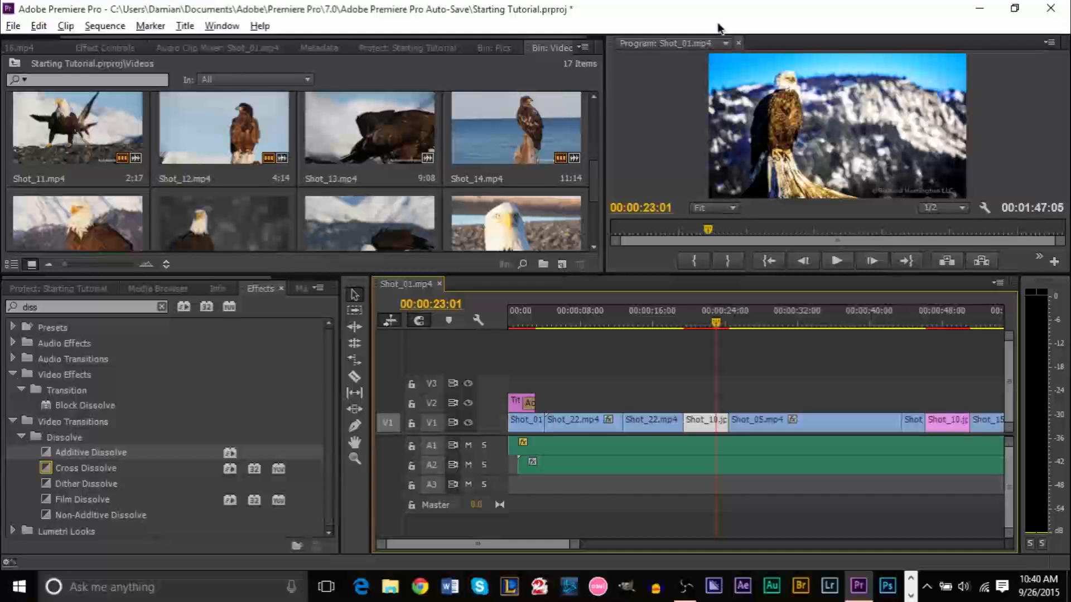
pyautogui.rightClick(696, 420)
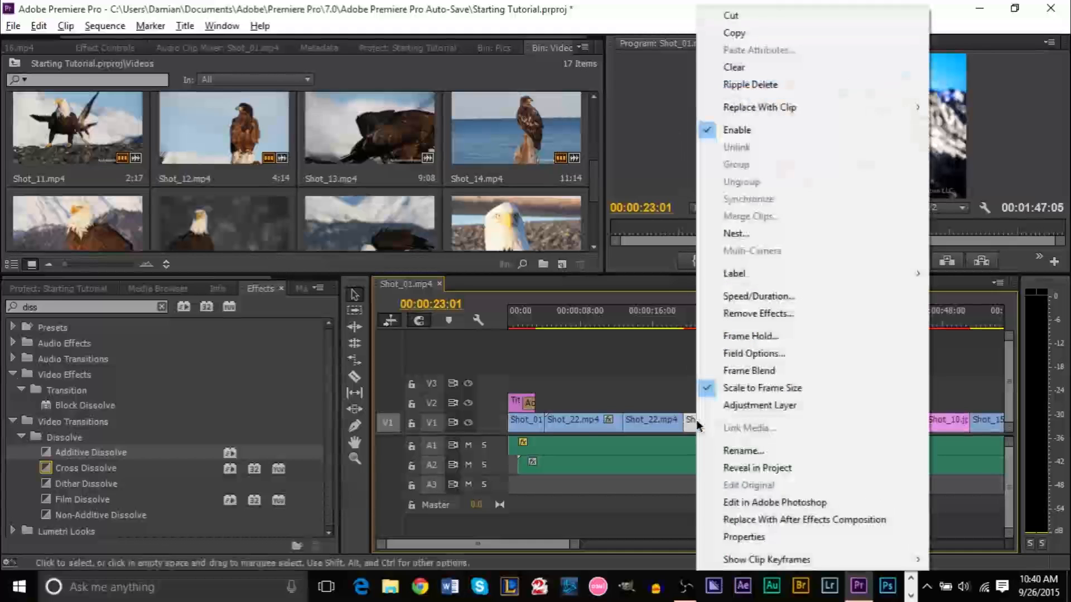
pyautogui.click(644, 387)
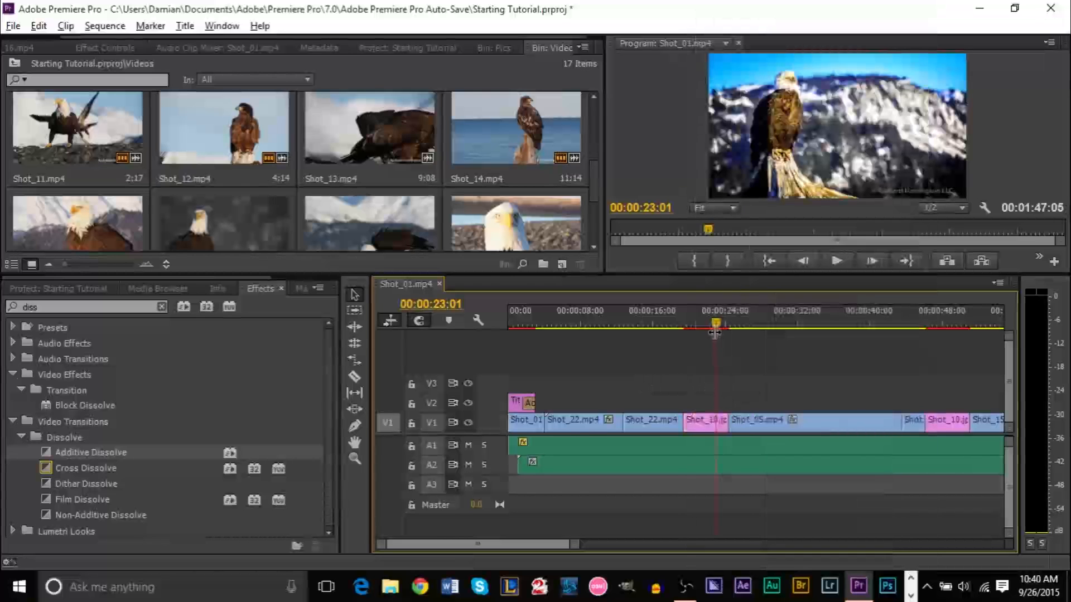
# Scale the second Shot_10.jpg still to frame size and review the first one
pyautogui.moveTo(717, 325); pyautogui.dragTo(948, 327)
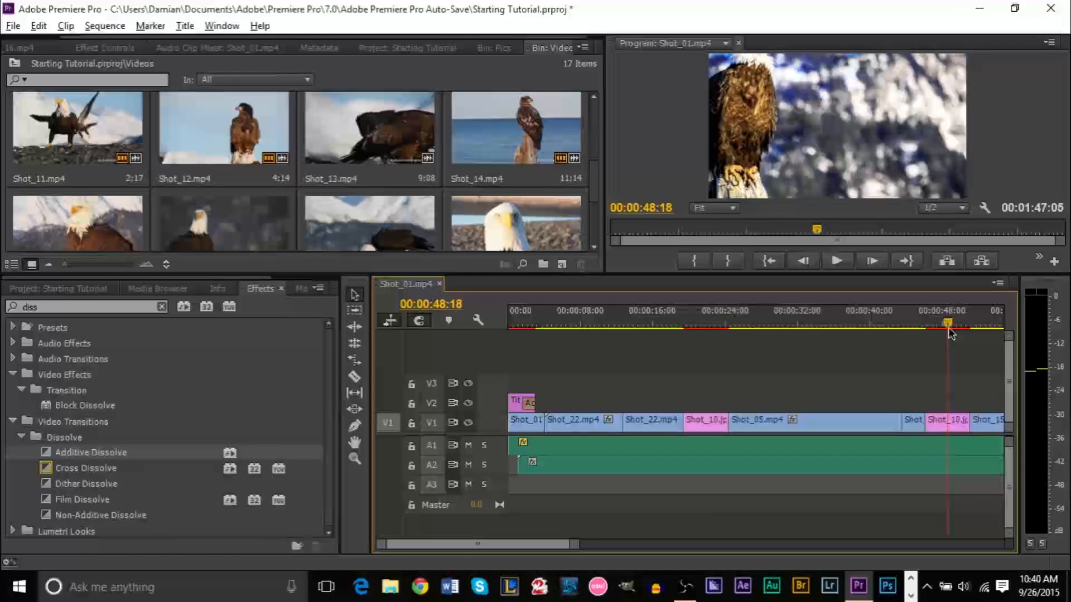
pyautogui.rightClick(948, 420)
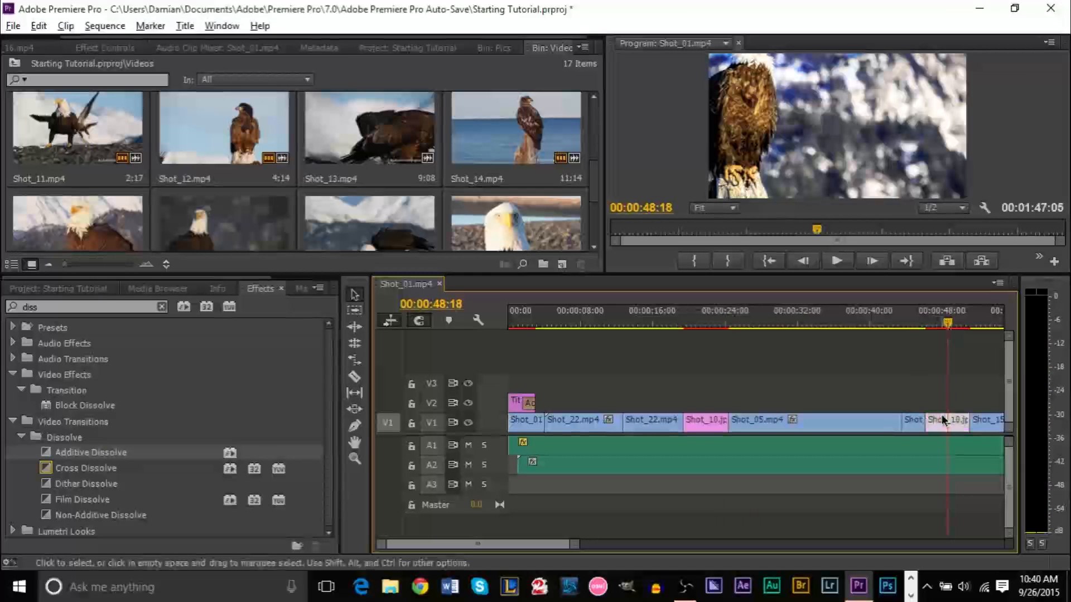
pyautogui.click(921, 389)
pyautogui.click(703, 323)
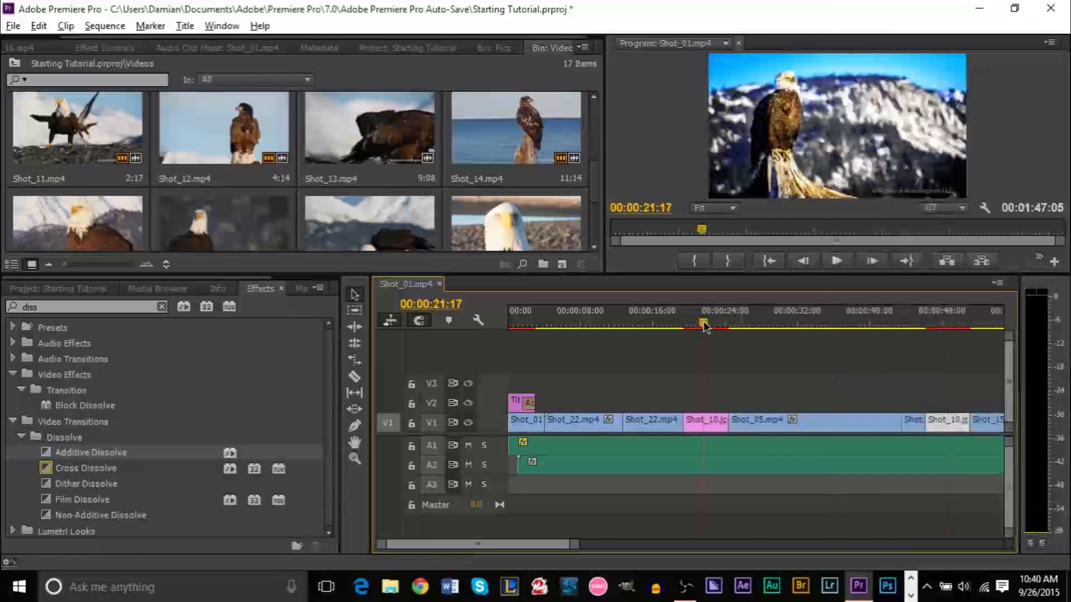
pyautogui.moveTo(513, 540); pyautogui.dragTo(541, 543)
pyautogui.click(694, 318)
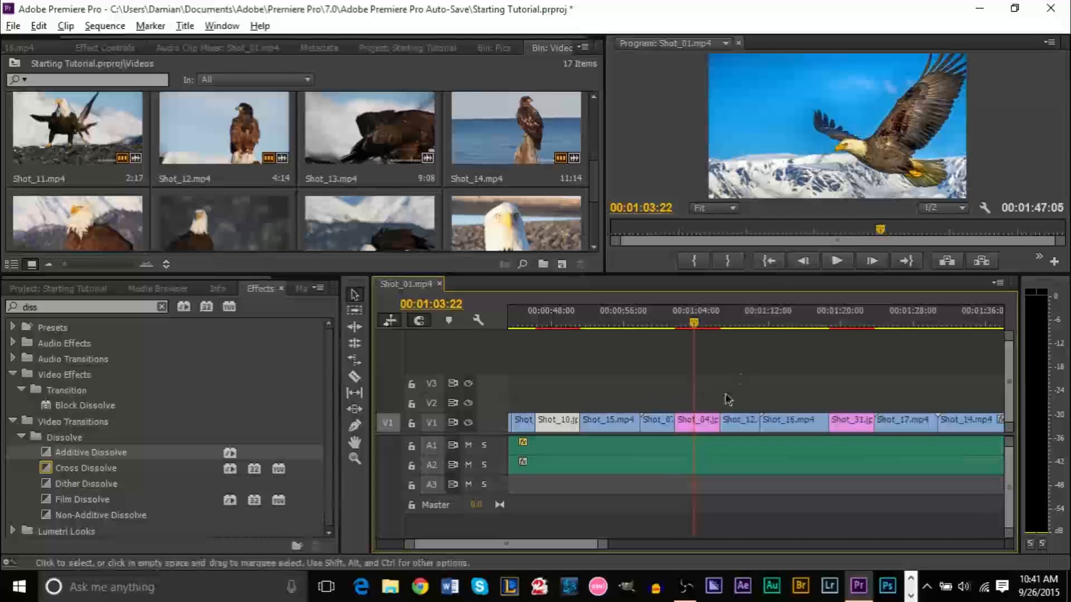
# Scale the Shot_31 still to frame size, undoing the same change on Shot_04
pyautogui.rightClick(707, 435)
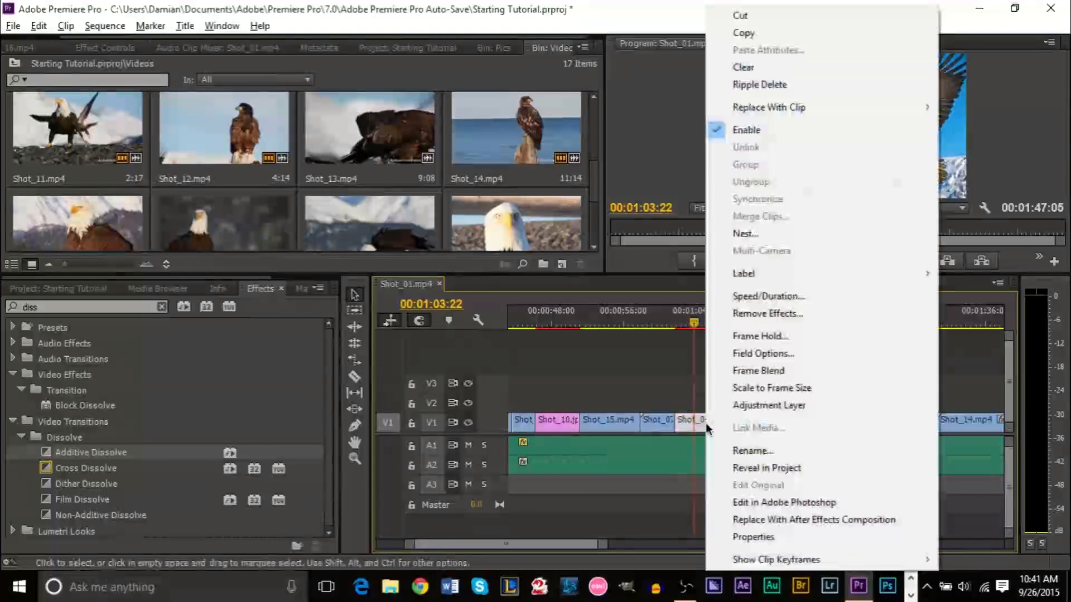
pyautogui.click(758, 384)
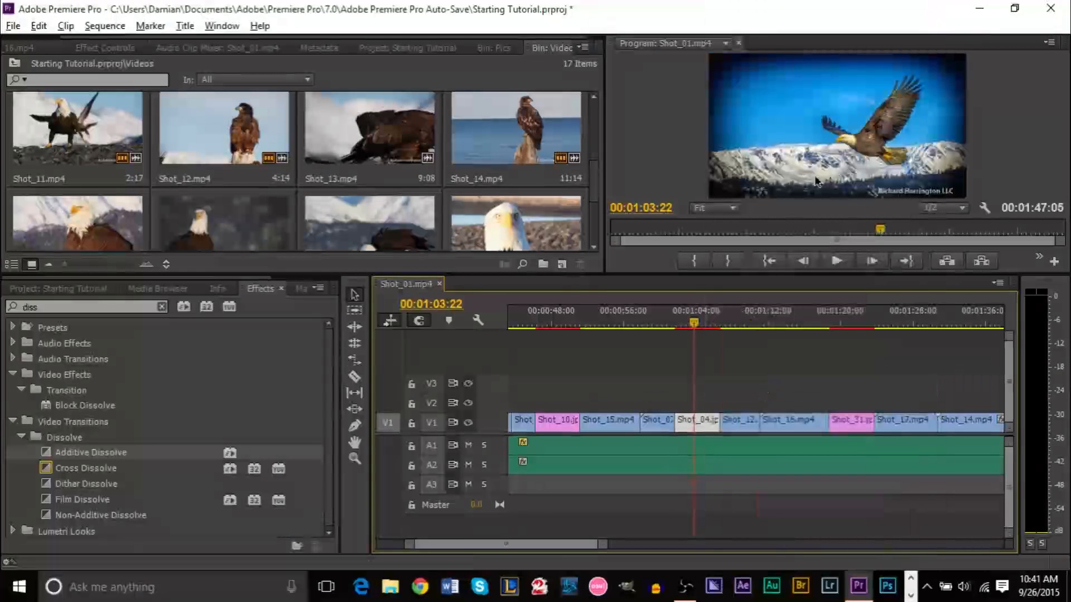
pyautogui.hotkey('ctrl', 'z')
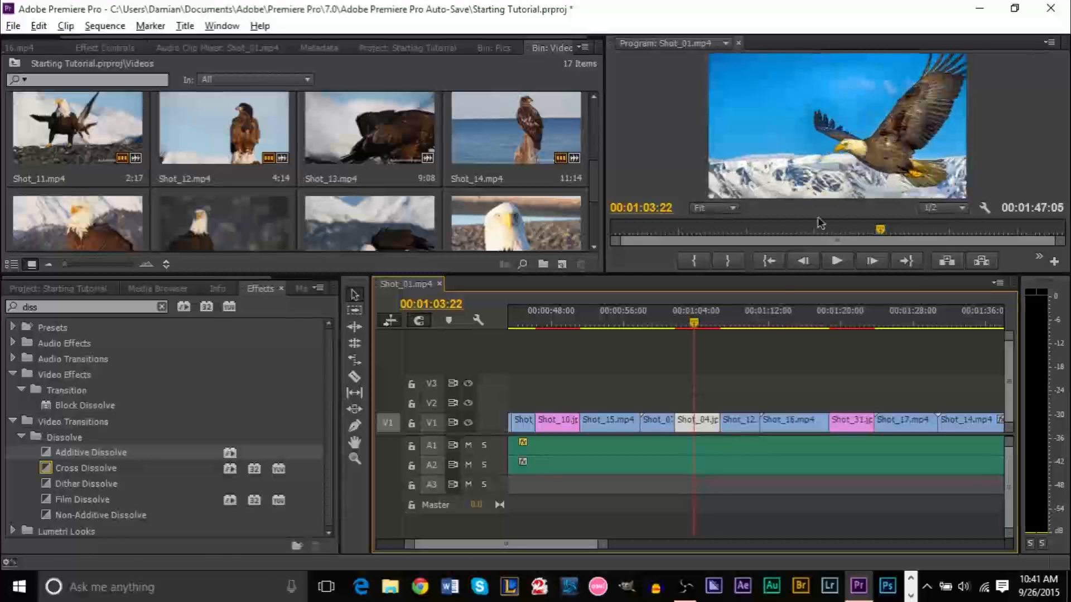
pyautogui.click(855, 323)
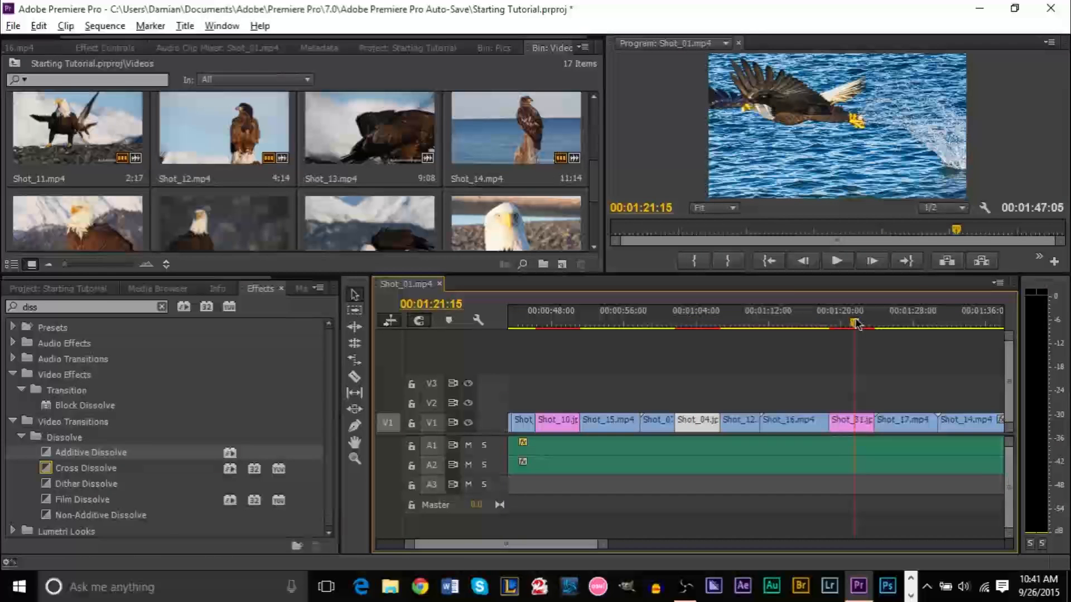
pyautogui.rightClick(845, 426)
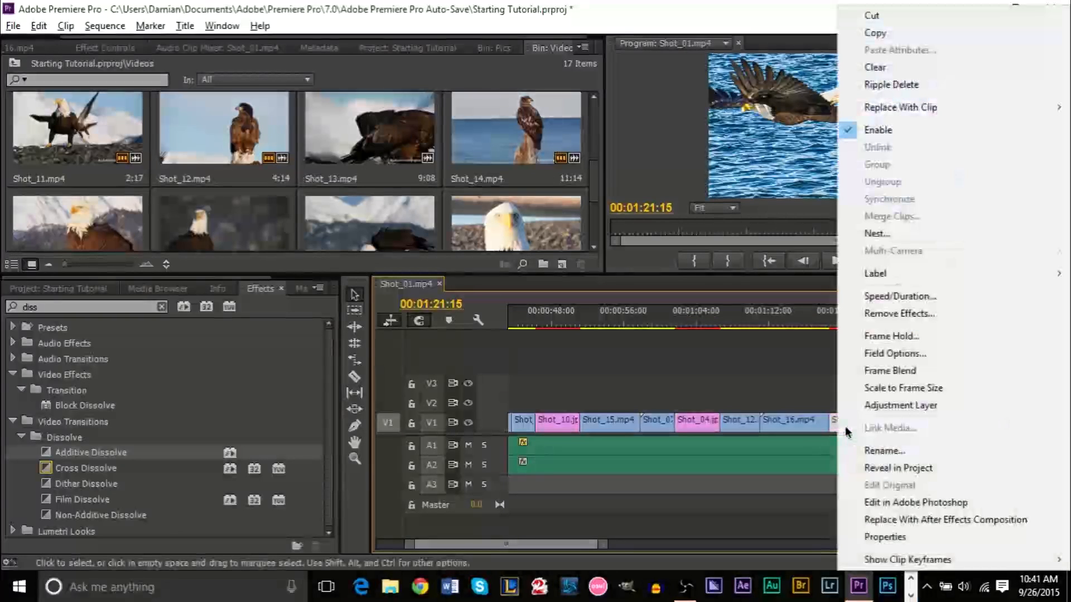
pyautogui.click(885, 387)
# Scale the final Shot_32 still to frame size
pyautogui.moveTo(564, 545); pyautogui.dragTo(593, 545)
pyautogui.click(725, 421)
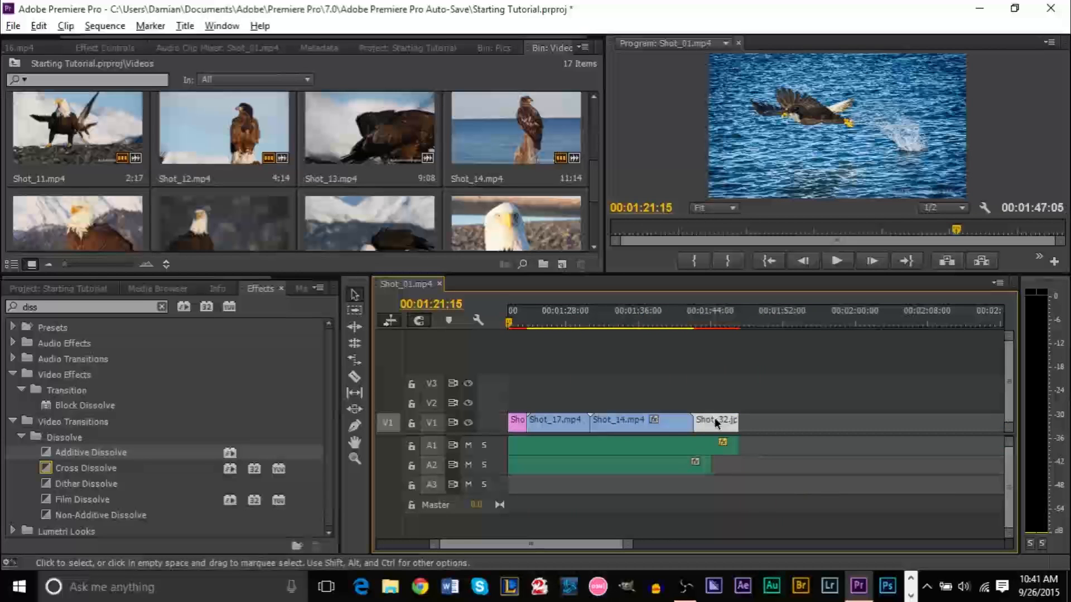
pyautogui.click(719, 322)
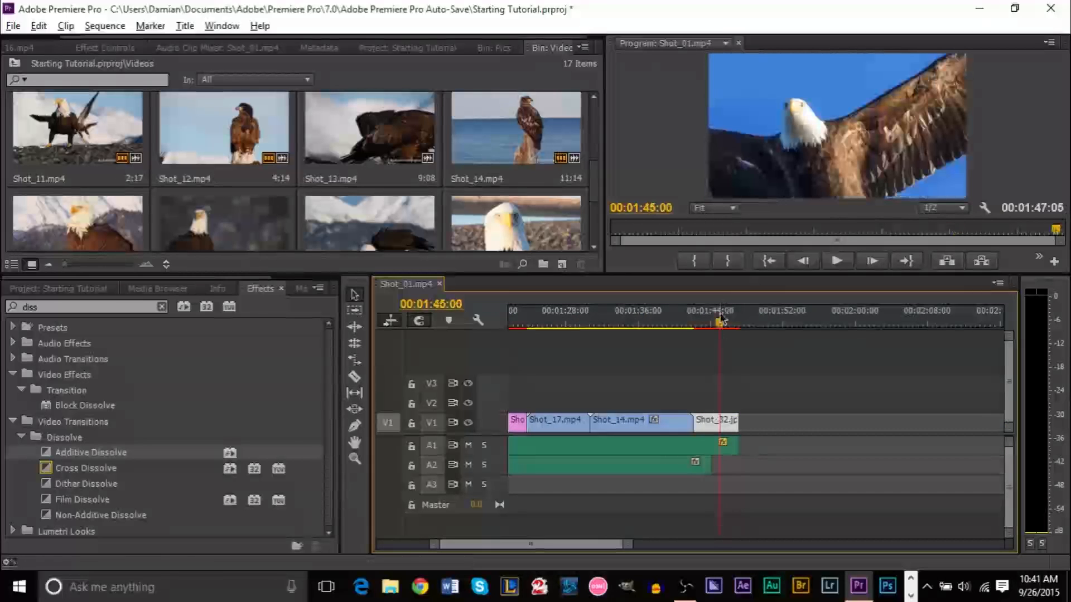
pyautogui.rightClick(715, 423)
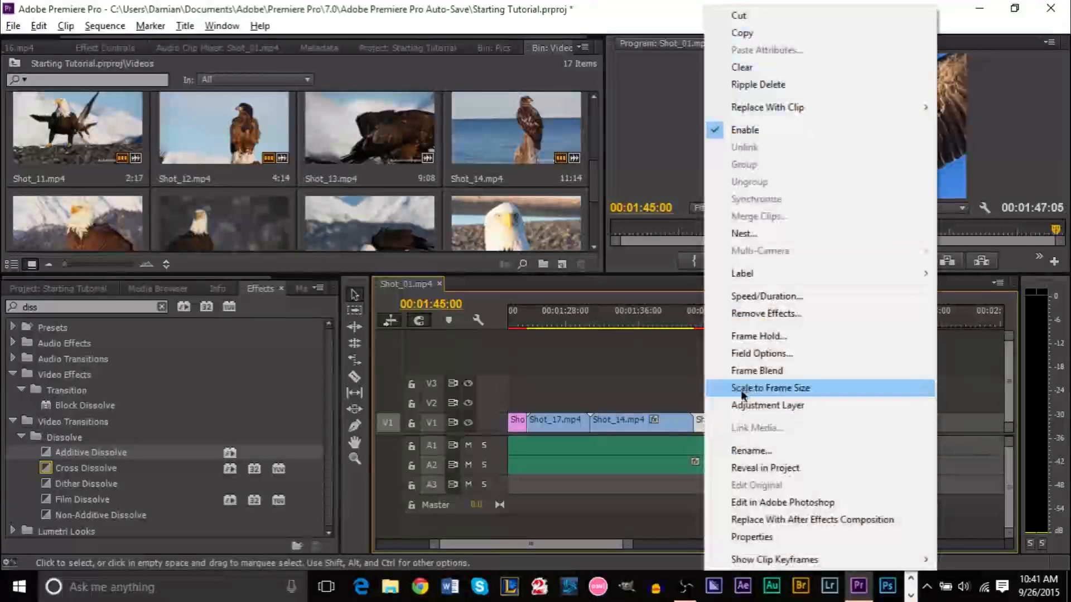
pyautogui.click(746, 390)
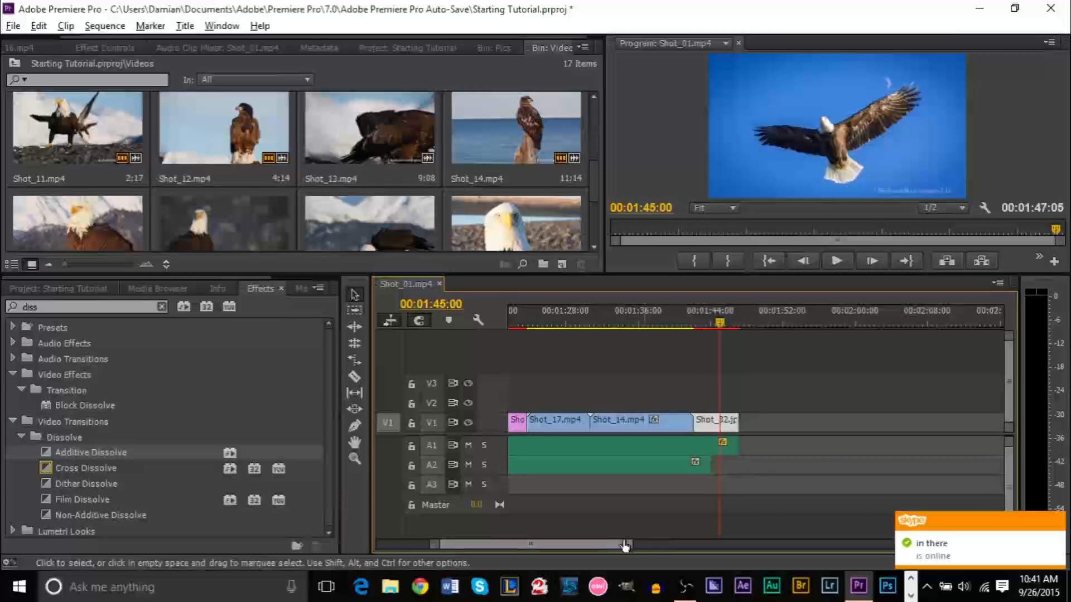
# Scrub through the opening eagle shots from the sequence start and inspect Shot_05's options
pyautogui.scroll(10, 593, 540)
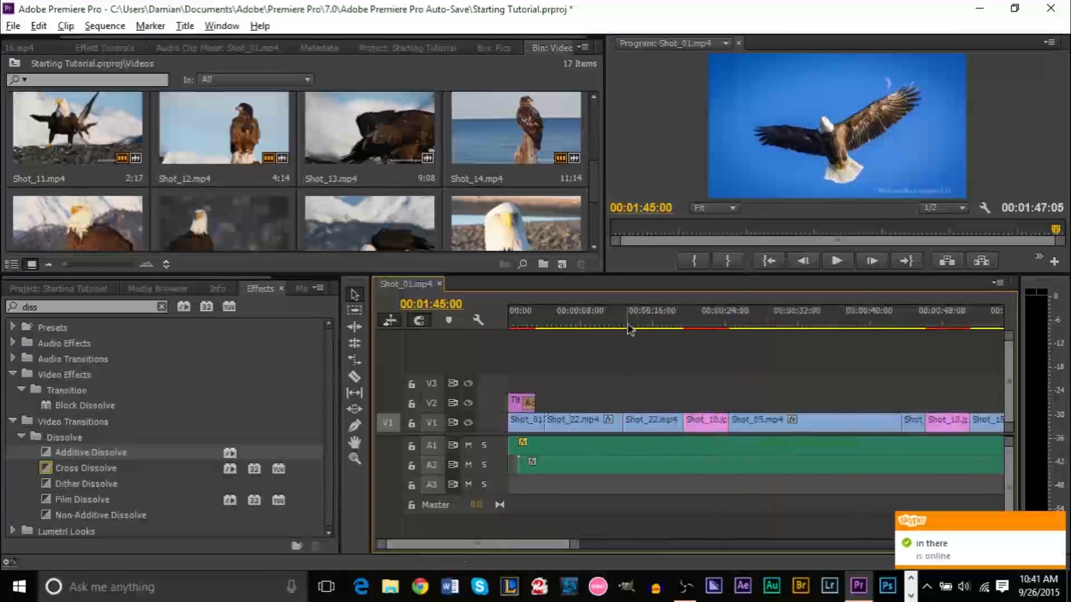
pyautogui.moveTo(630, 323); pyautogui.dragTo(509, 322)
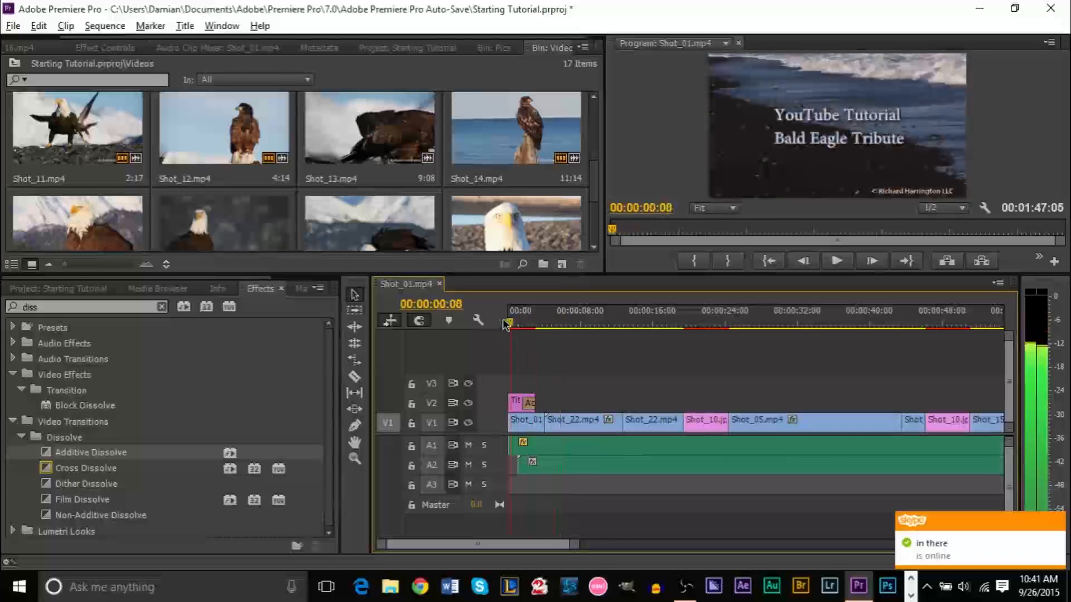
pyautogui.moveTo(654, 323); pyautogui.dragTo(637, 323)
pyautogui.moveTo(741, 322); pyautogui.dragTo(808, 323)
pyautogui.moveTo(547, 548); pyautogui.dragTo(562, 547)
pyautogui.click(585, 424)
pyautogui.rightClick(586, 420)
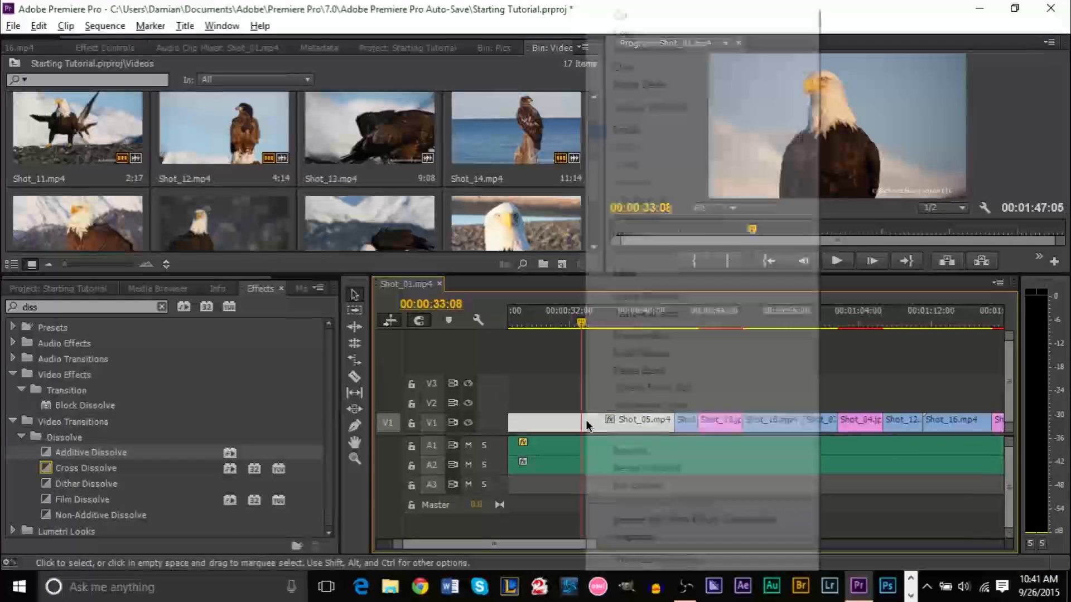
pyautogui.click(625, 391)
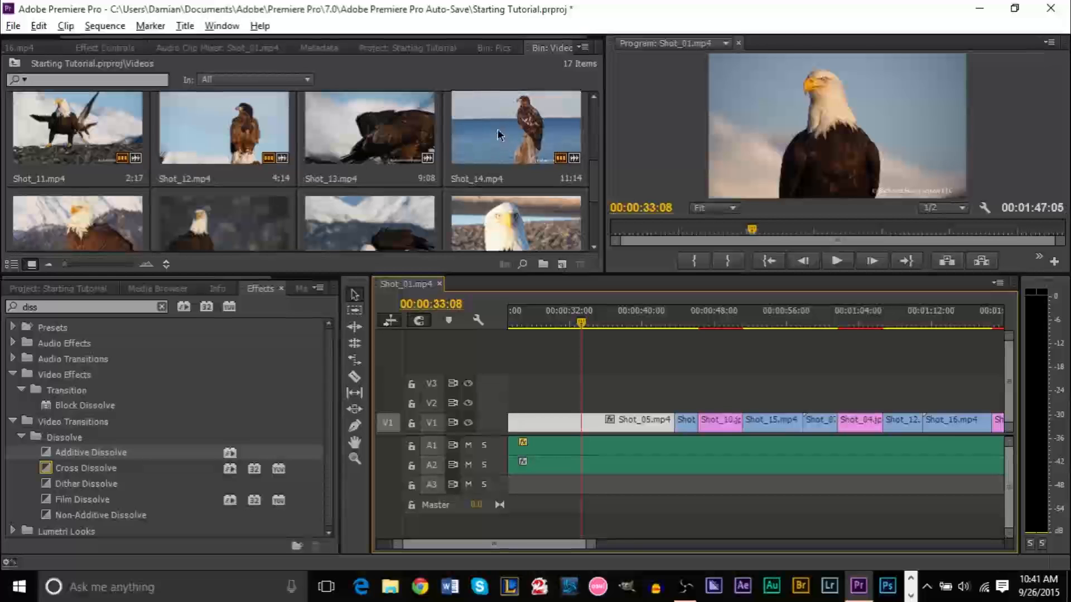
# Set Shot_05.mp4 to Scale to Frame Size
pyautogui.click(56, 288)
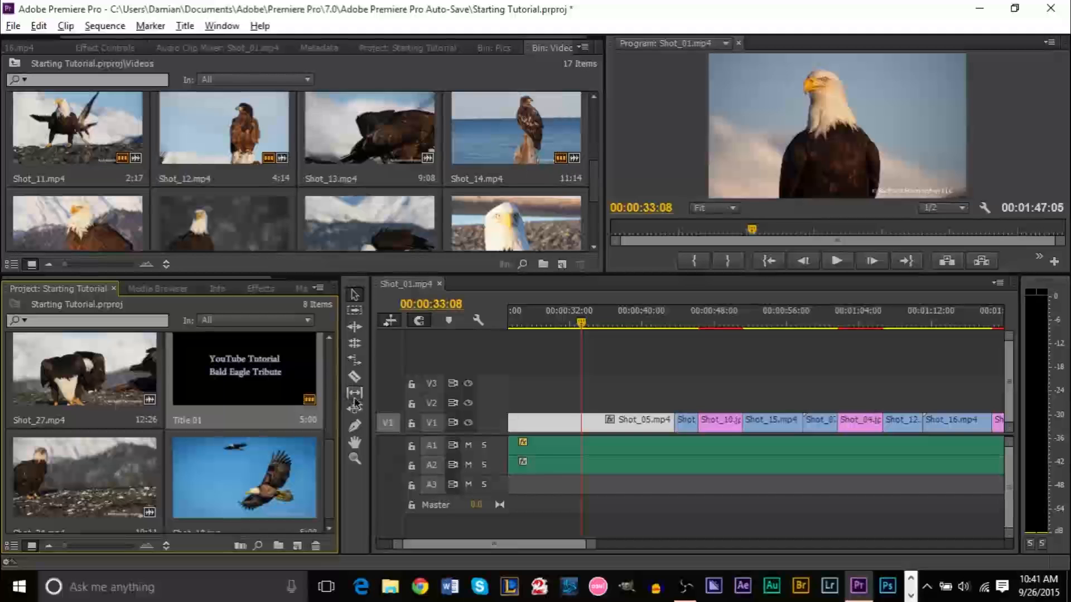
pyautogui.moveTo(329, 482); pyautogui.dragTo(326, 325)
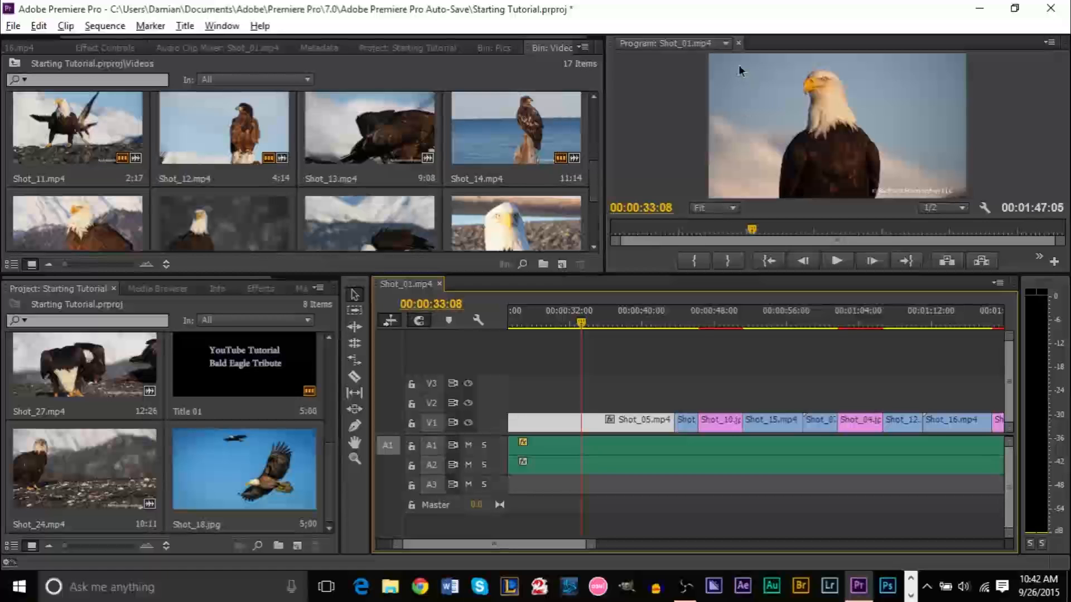
pyautogui.rightClick(633, 426)
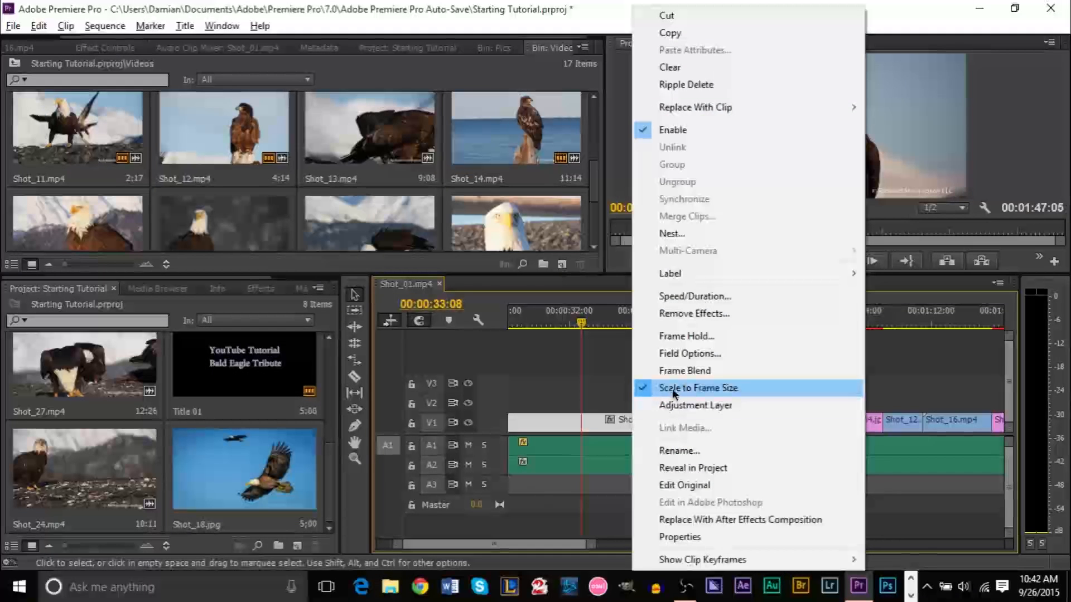
pyautogui.click(717, 387)
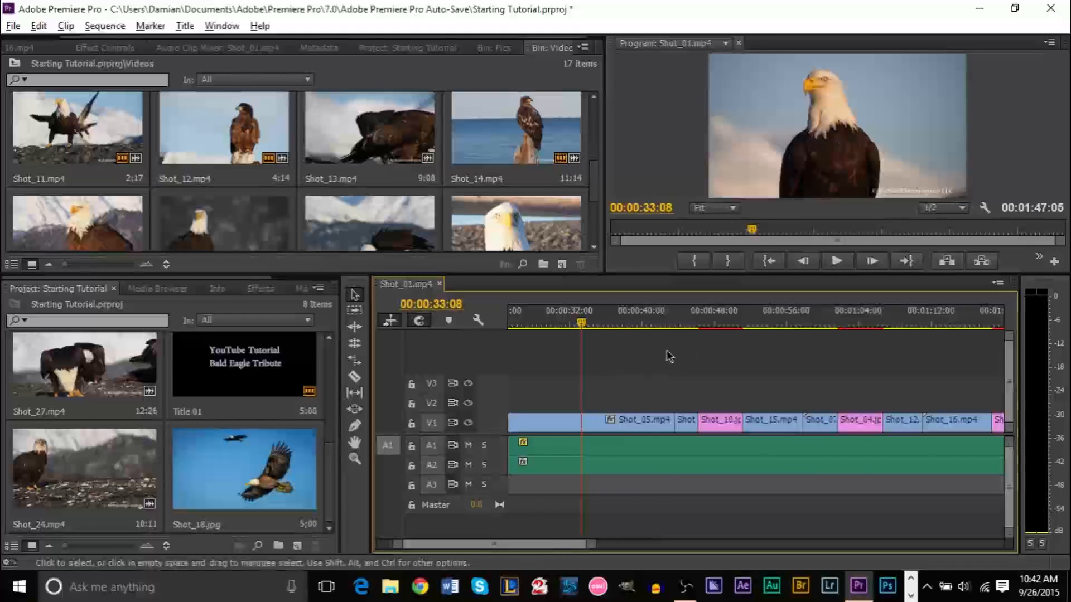
# Move the playhead forward to 00:01:12:24 on Shot_16.mp4
pyautogui.moveTo(775, 322); pyautogui.dragTo(815, 322)
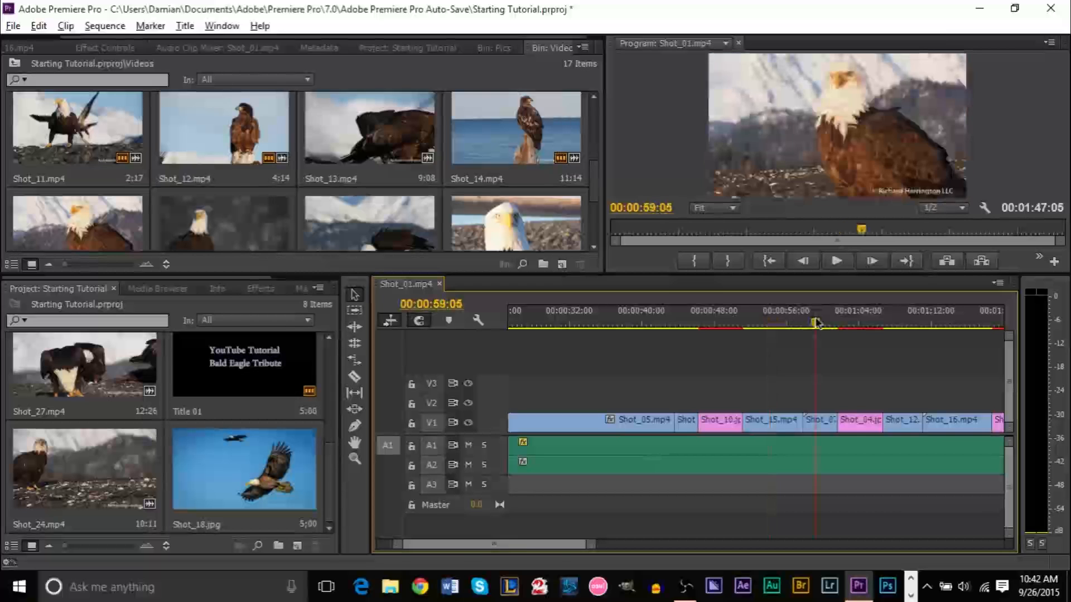
pyautogui.scroll(-5, 548, 545)
pyautogui.click(669, 316)
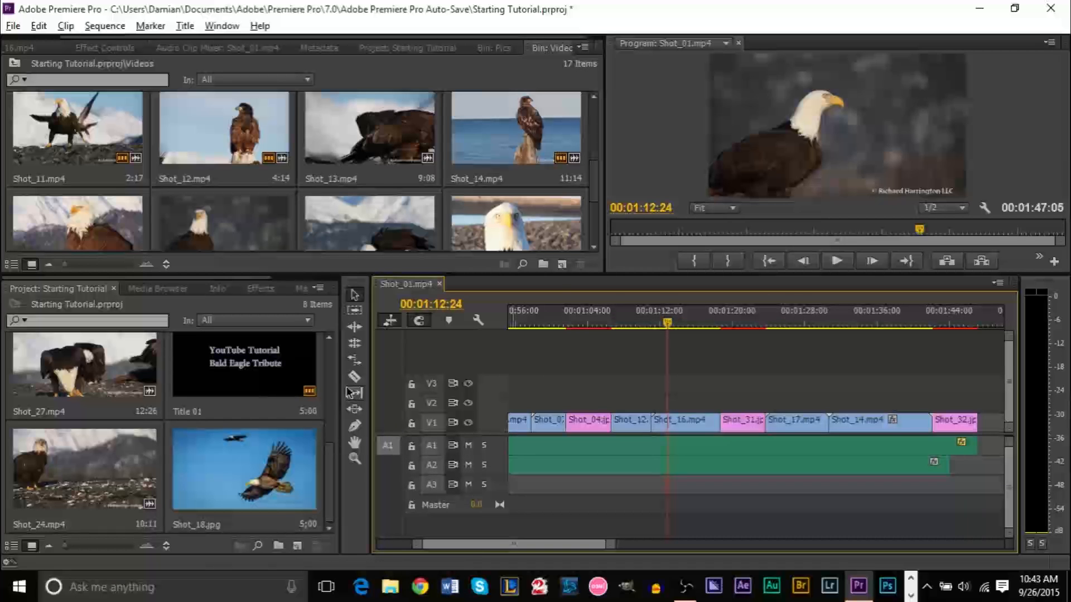
# Search the Effects panel for 'shado' and apply Shadow/Highlight to Shot_16.mp4
pyautogui.click(261, 289)
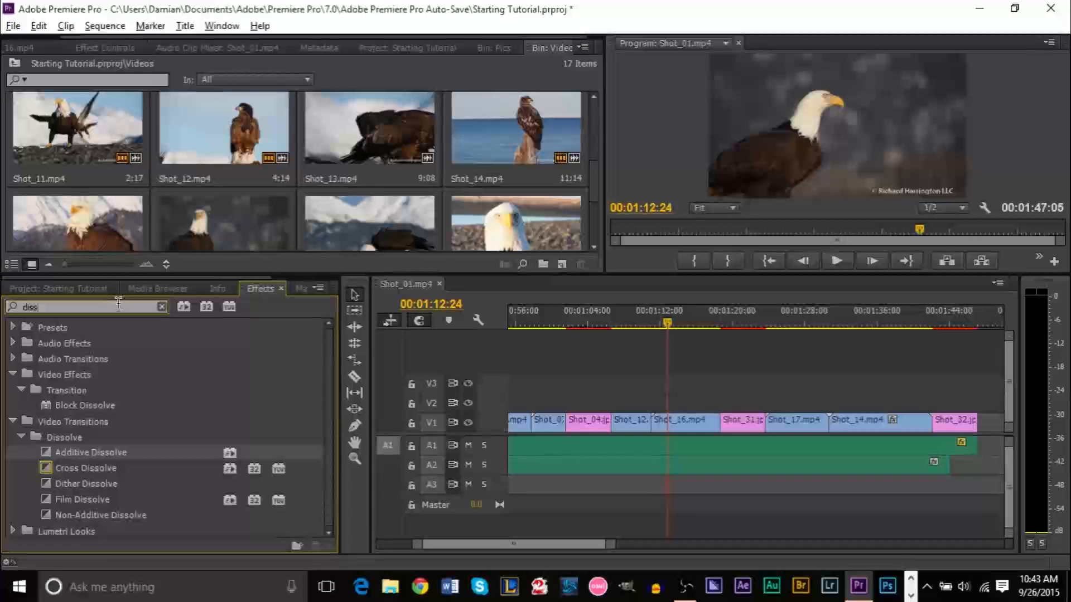
pyautogui.press('BackSpace')
pyautogui.press('BackSpace')
pyautogui.press('BackSpace')
pyautogui.press('BackSpace')
pyautogui.write('shadow')
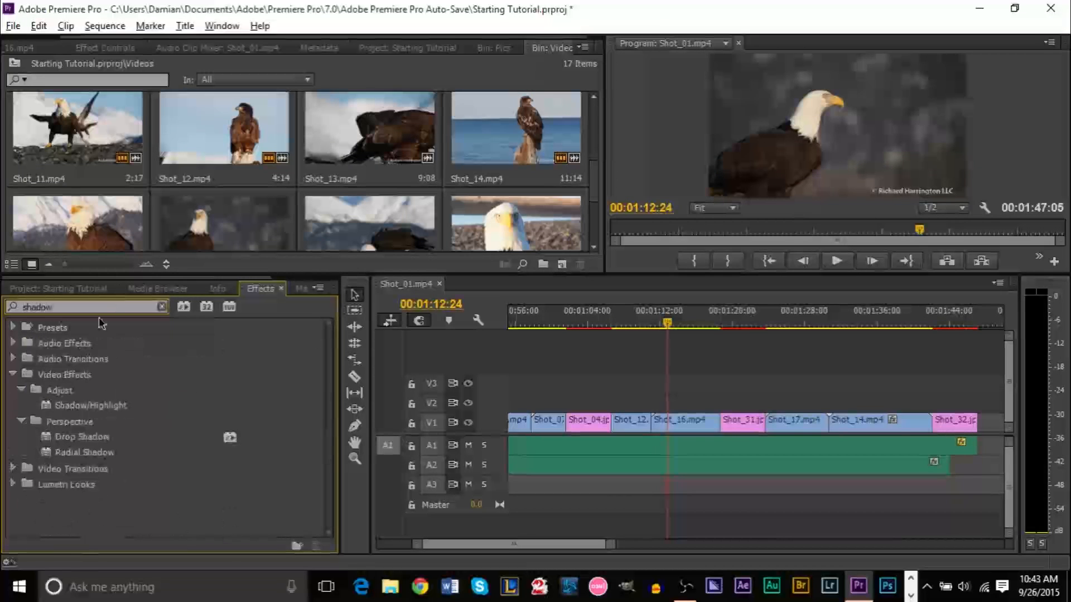
pyautogui.click(78, 407)
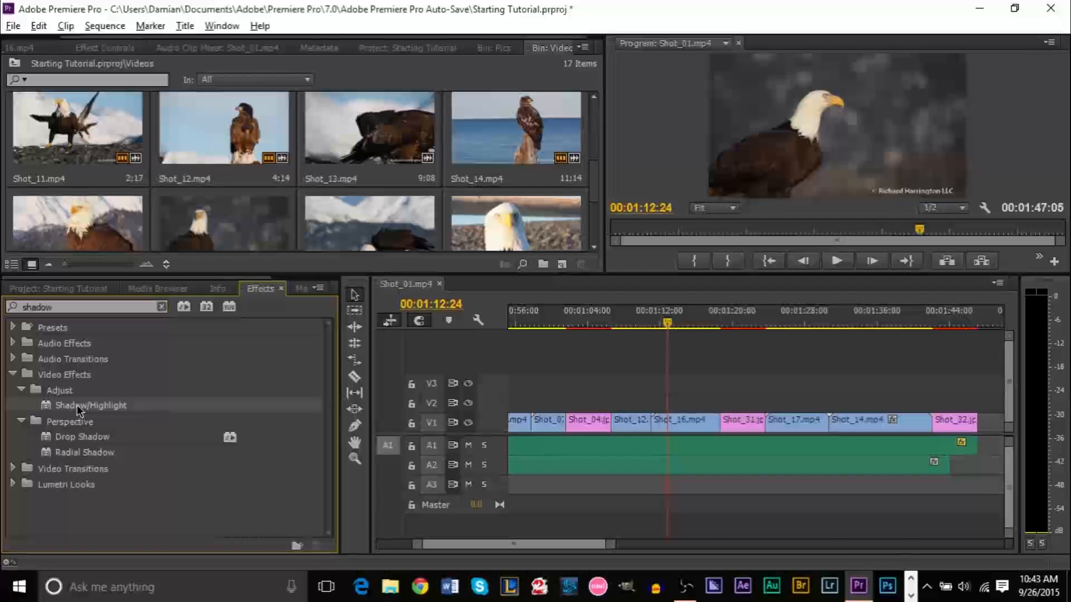
pyautogui.moveTo(67, 411); pyautogui.dragTo(690, 424)
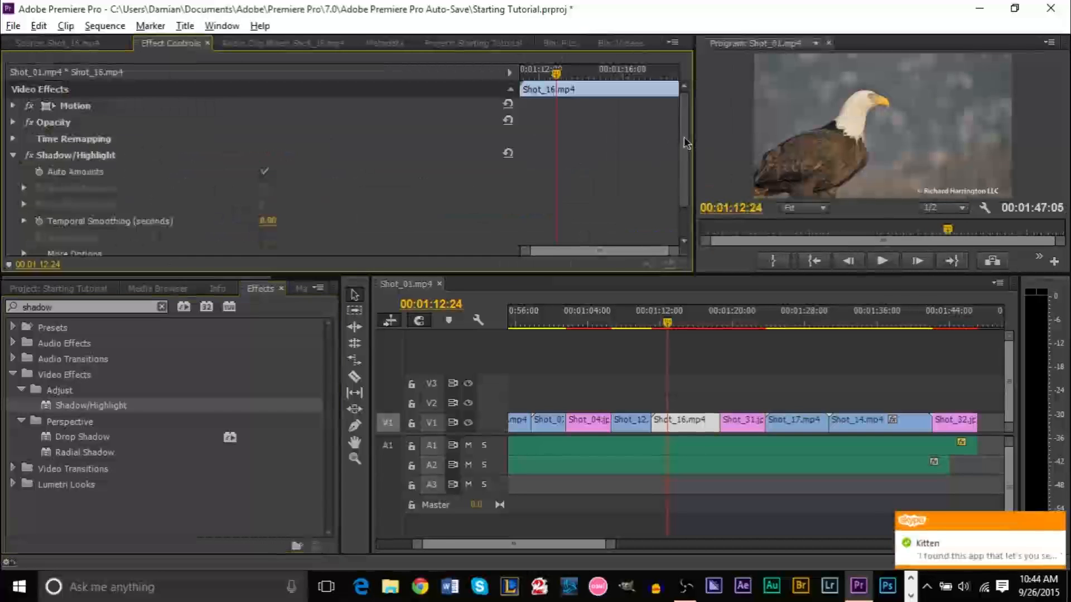
# Set Shadow/Highlight Temporal Smoothing to 1.00, leaving Blend With Original at 0%
pyautogui.scroll(-2, 686, 201)
pyautogui.scroll(1, 685, 201)
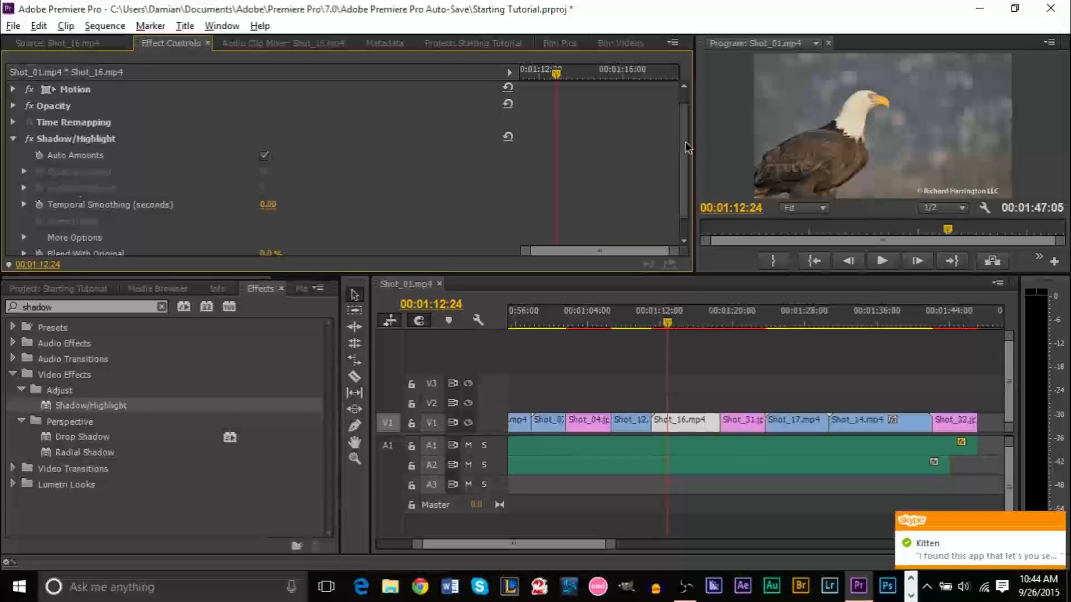
pyautogui.scroll(-2, 688, 148)
pyautogui.scroll(3, 689, 112)
pyautogui.scroll(-1, 692, 153)
pyautogui.scroll(-1, 691, 153)
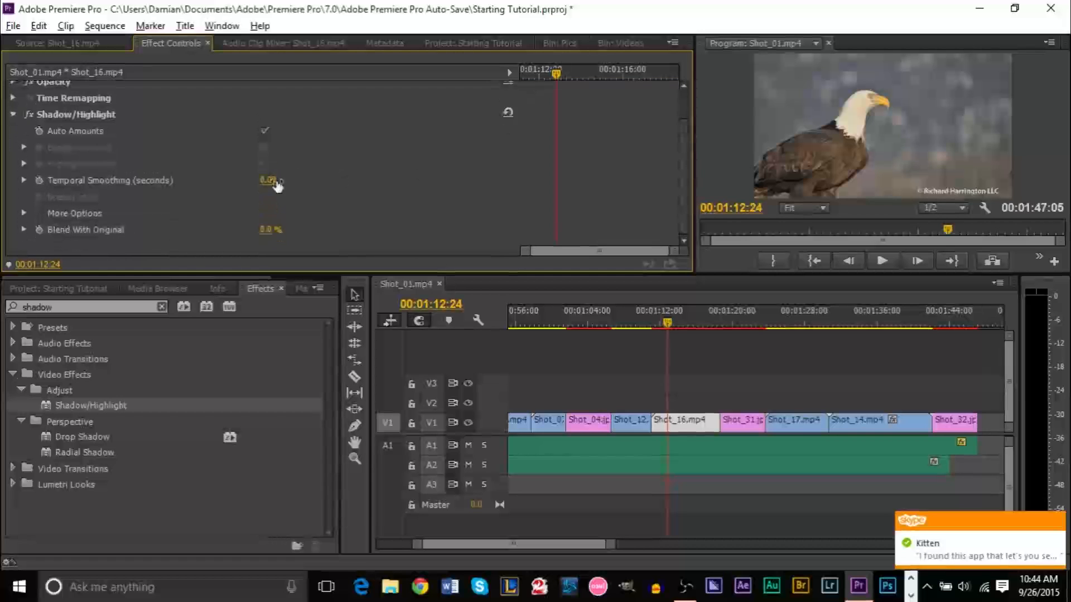
pyautogui.moveTo(268, 179); pyautogui.dragTo(277, 180)
pyautogui.moveTo(268, 229); pyautogui.dragTo(281, 234)
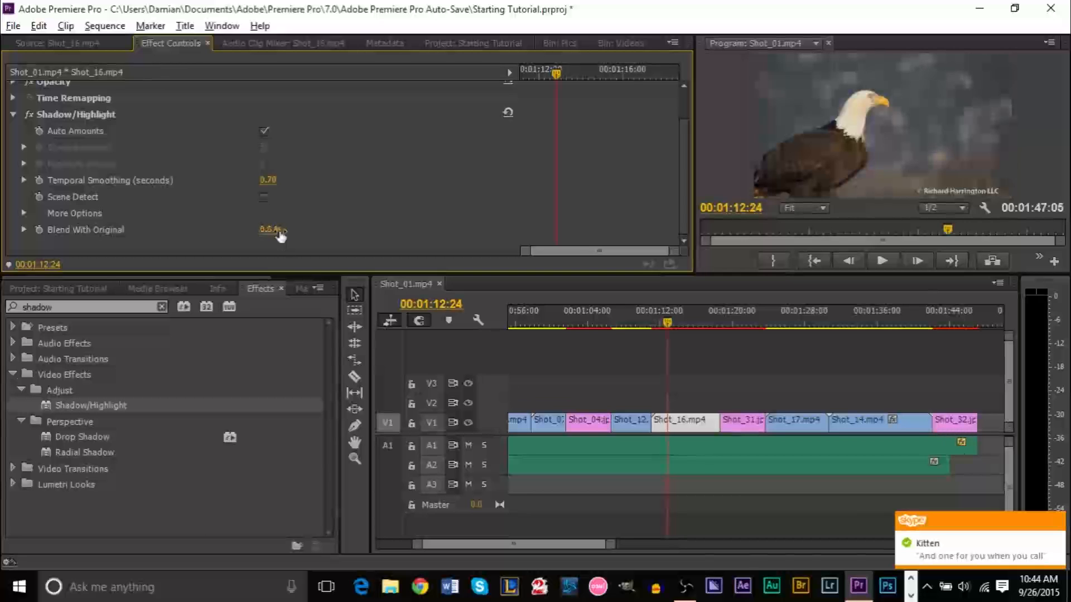
pyautogui.moveTo(280, 237); pyautogui.dragTo(271, 218)
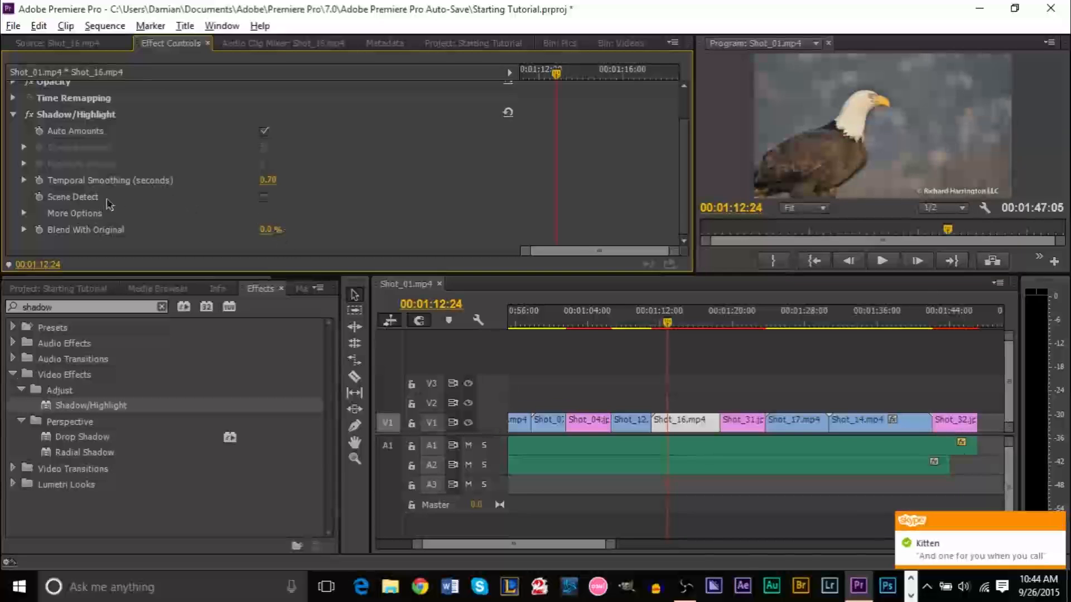
pyautogui.click(268, 180)
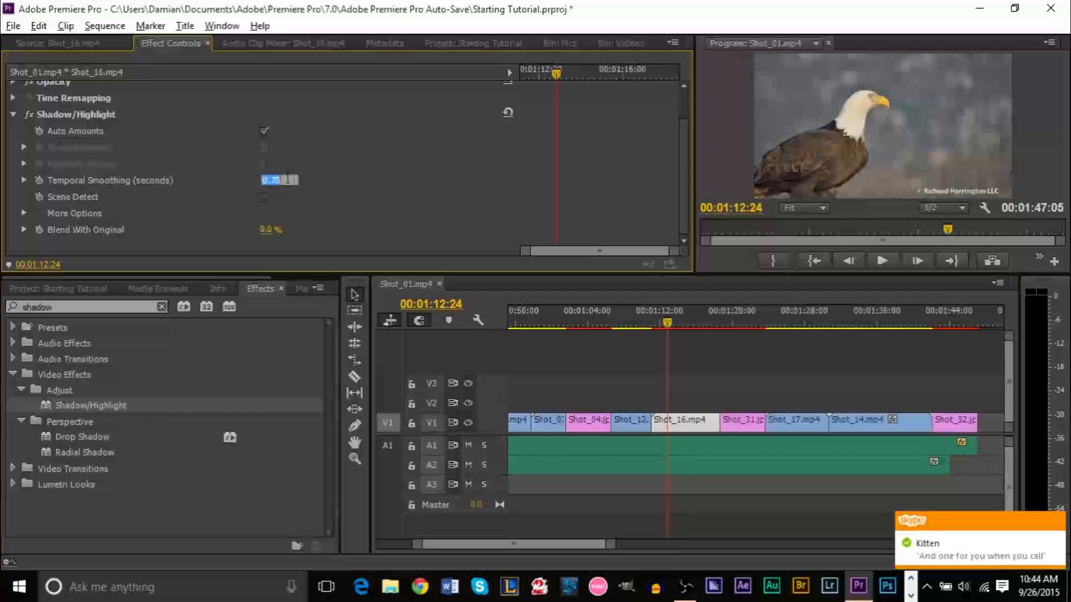
pyautogui.press('Return')
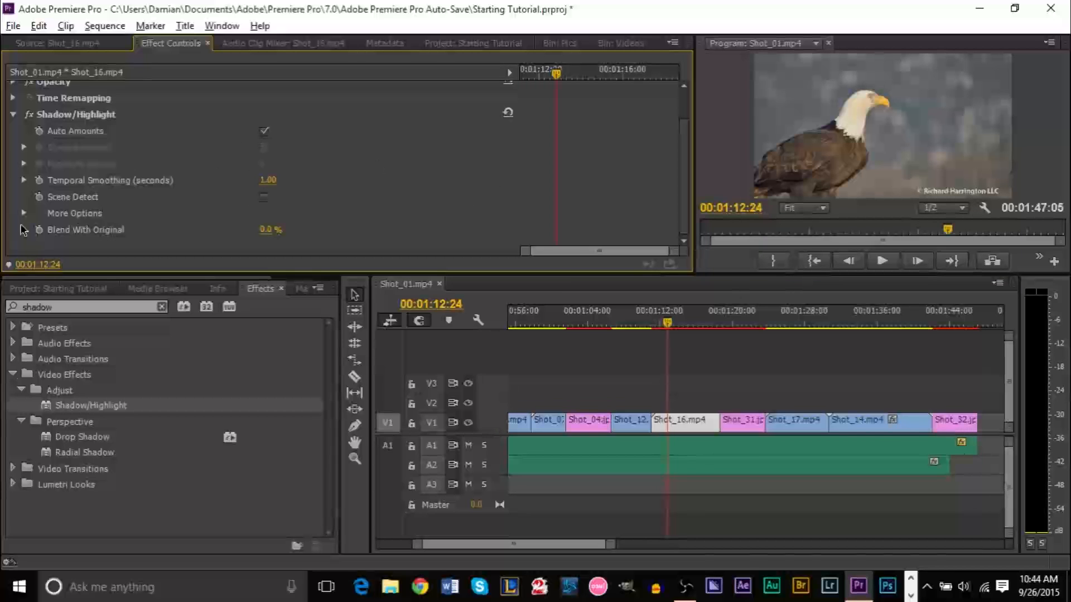
# Under More Options, set Black Clip and White Clip to 1.00%
pyautogui.click(24, 180)
pyautogui.click(23, 180)
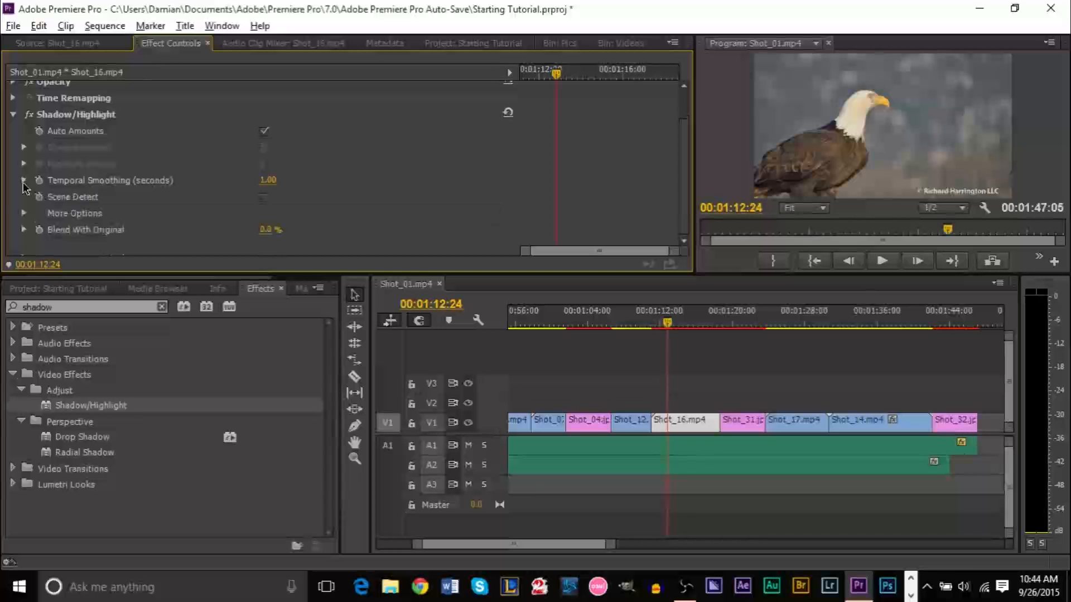
pyautogui.click(23, 214)
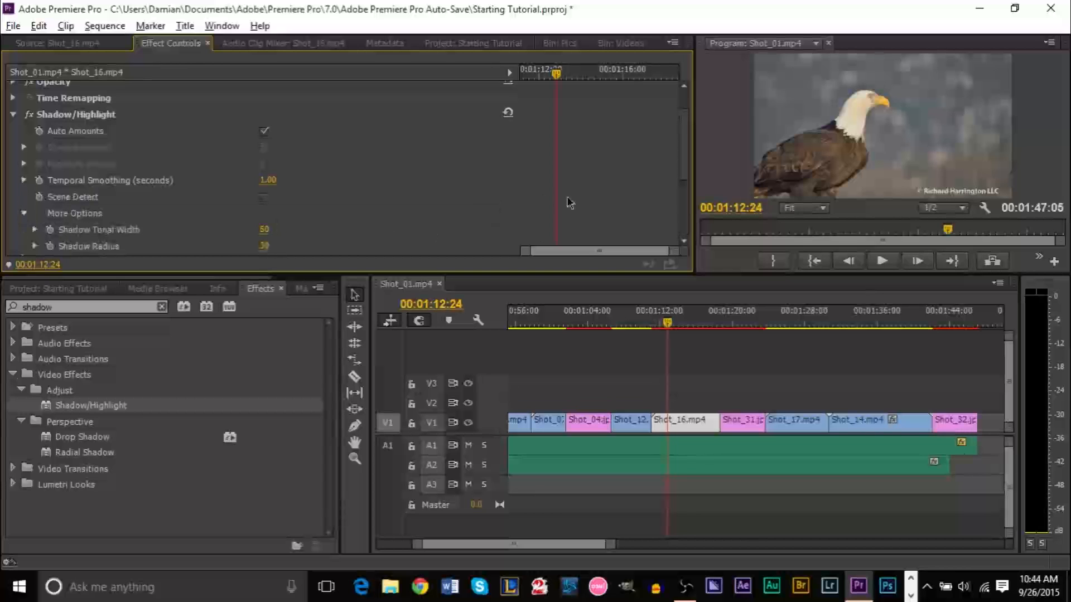
pyautogui.moveTo(684, 146); pyautogui.dragTo(690, 168)
pyautogui.scroll(-3, 691, 167)
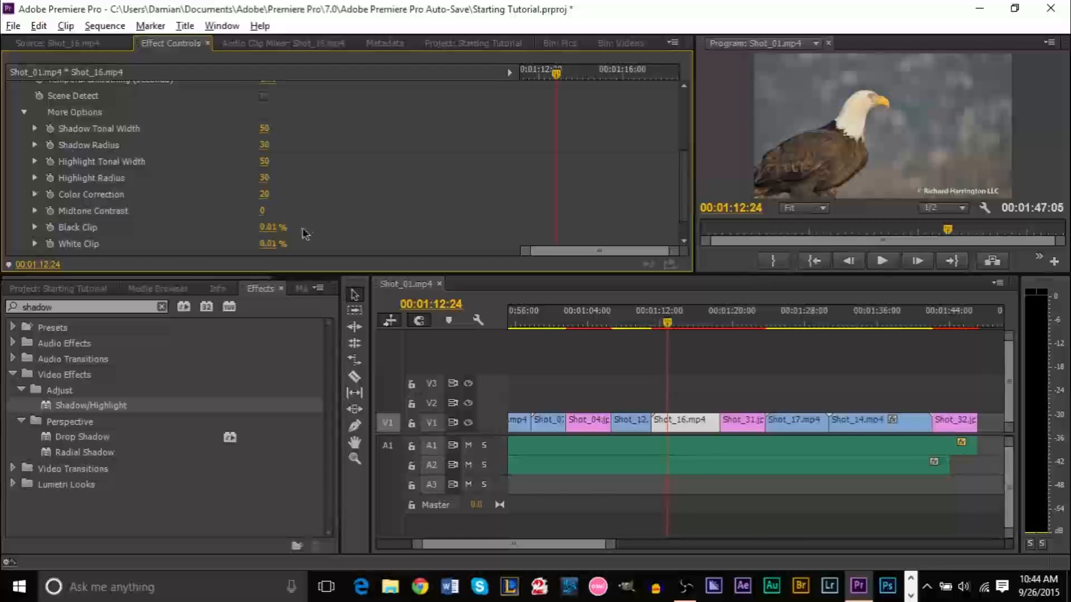
pyautogui.click(277, 227)
pyautogui.write('1')
pyautogui.press('Return')
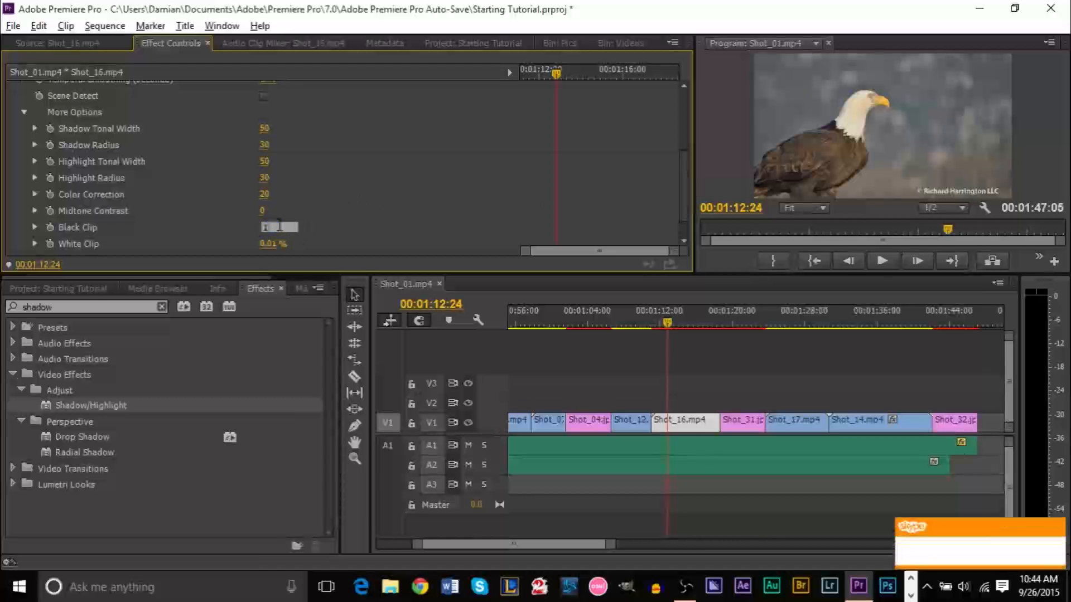
pyautogui.click(279, 244)
pyautogui.write('1')
pyautogui.press('Return')
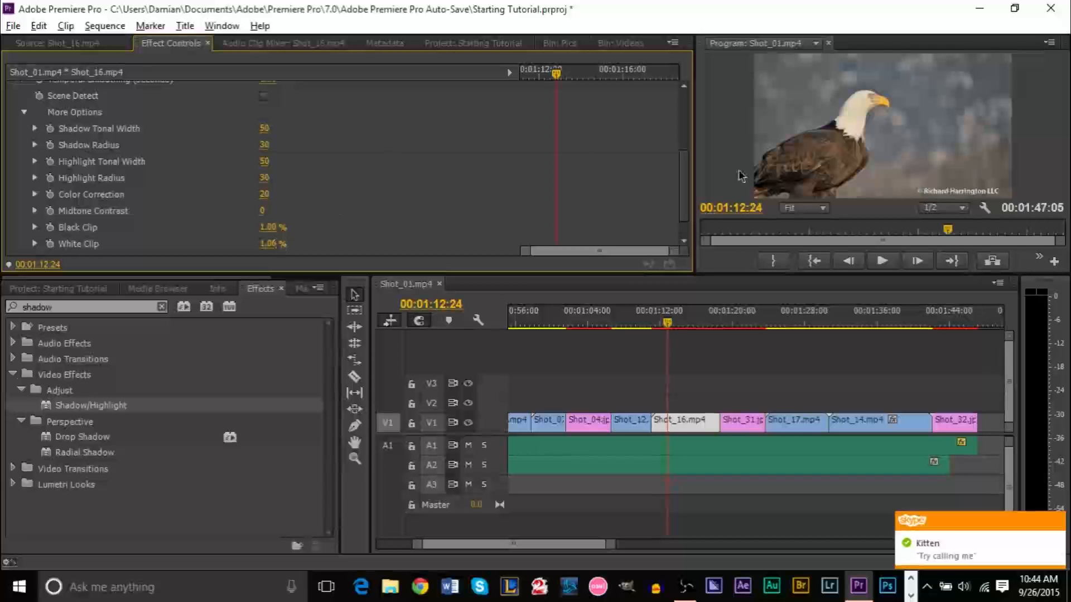
pyautogui.scroll(1, 685, 190)
pyautogui.moveTo(686, 189); pyautogui.dragTo(644, 143)
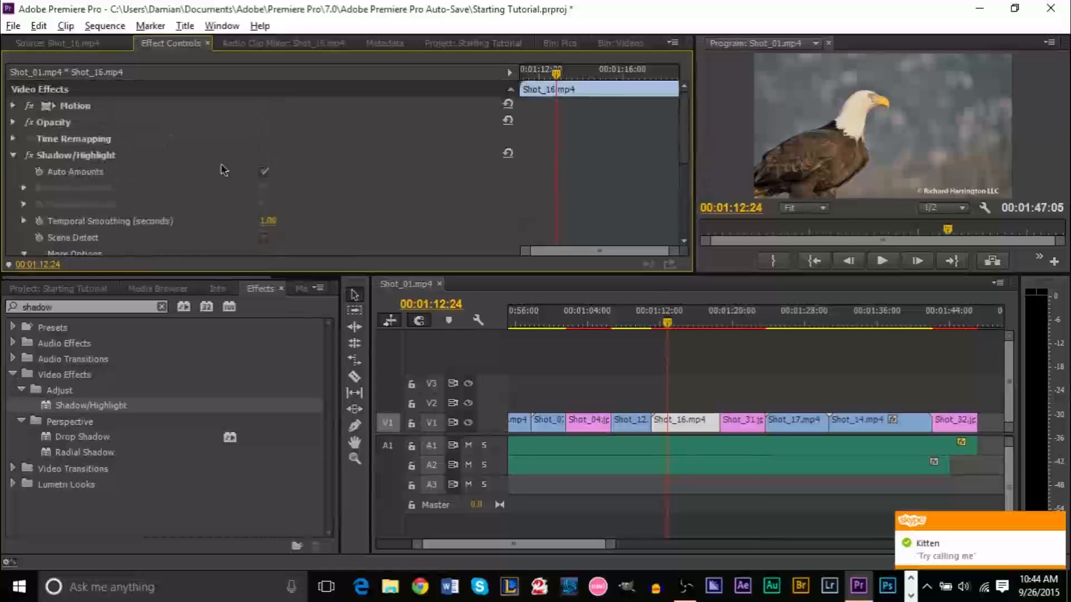
pyautogui.click(29, 155)
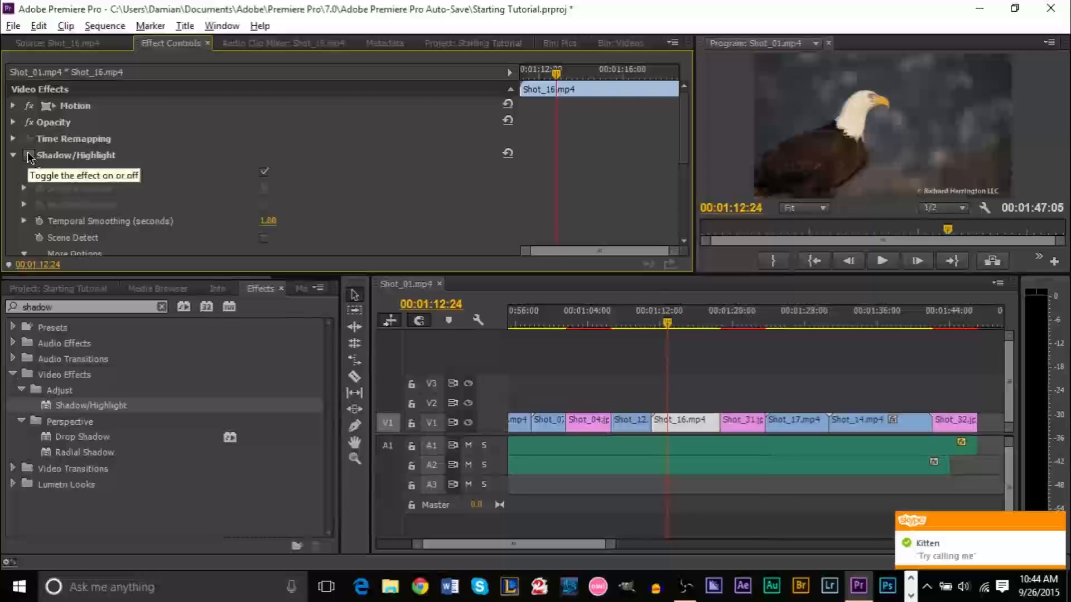
pyautogui.click(29, 155)
pyautogui.click(29, 155)
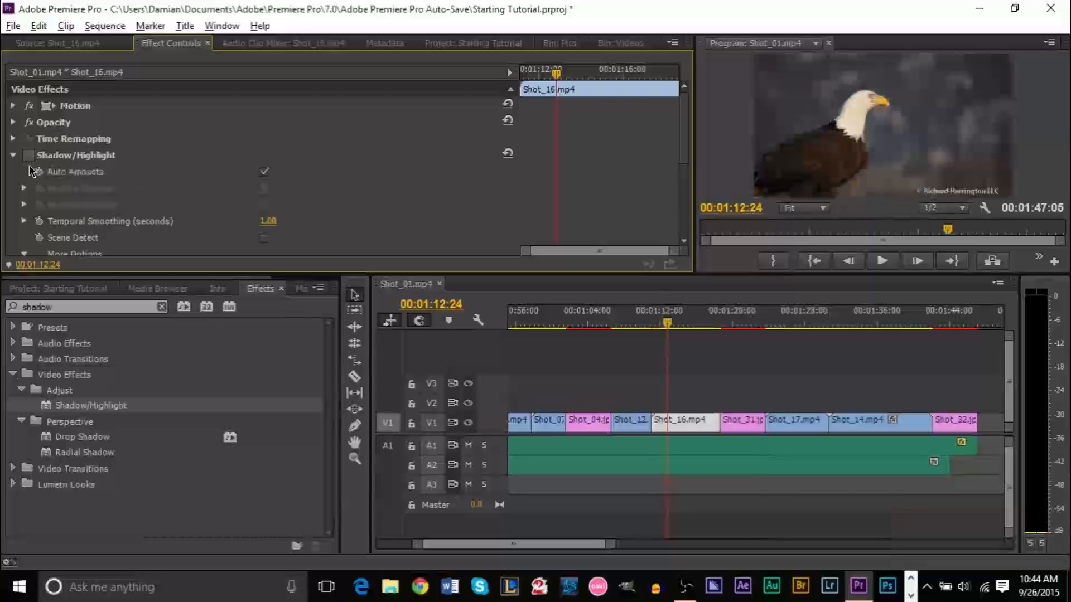
pyautogui.click(29, 156)
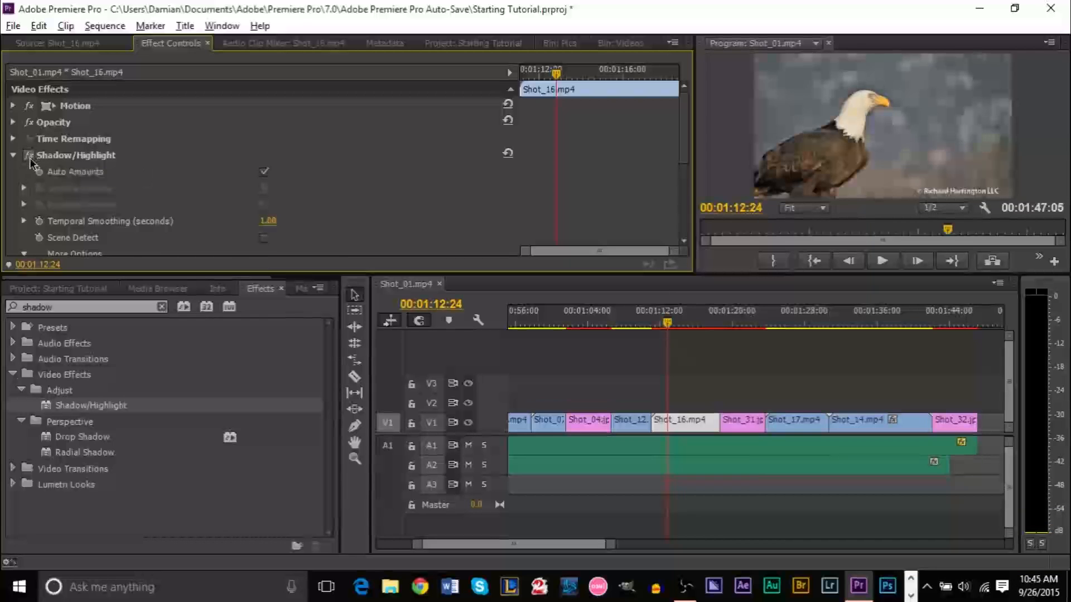
pyautogui.click(29, 157)
pyautogui.click(29, 157)
pyautogui.click(13, 156)
pyautogui.click(13, 157)
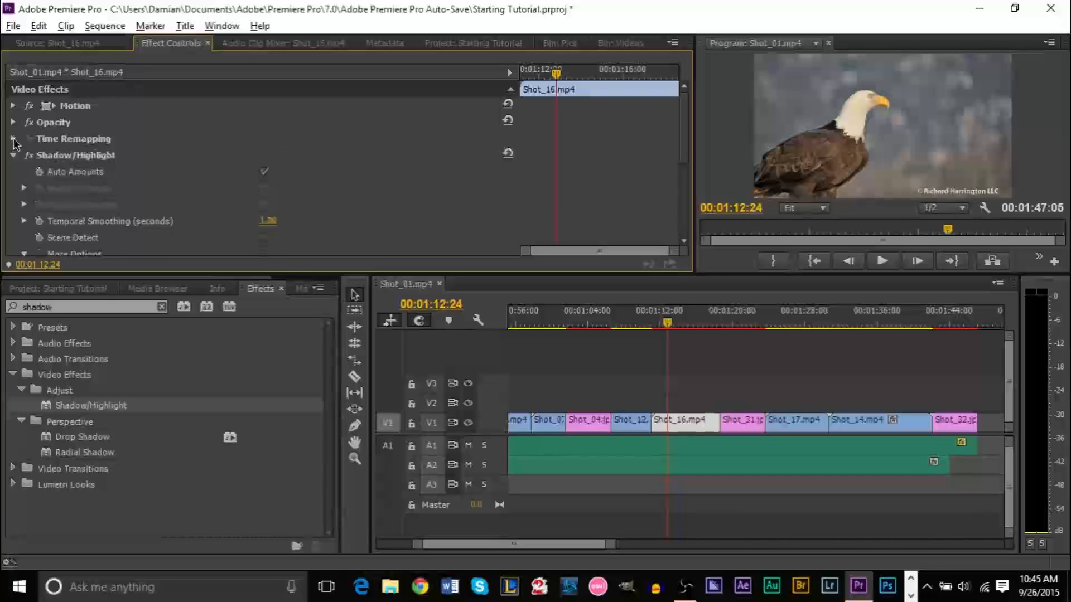
pyautogui.click(13, 124)
pyautogui.click(13, 123)
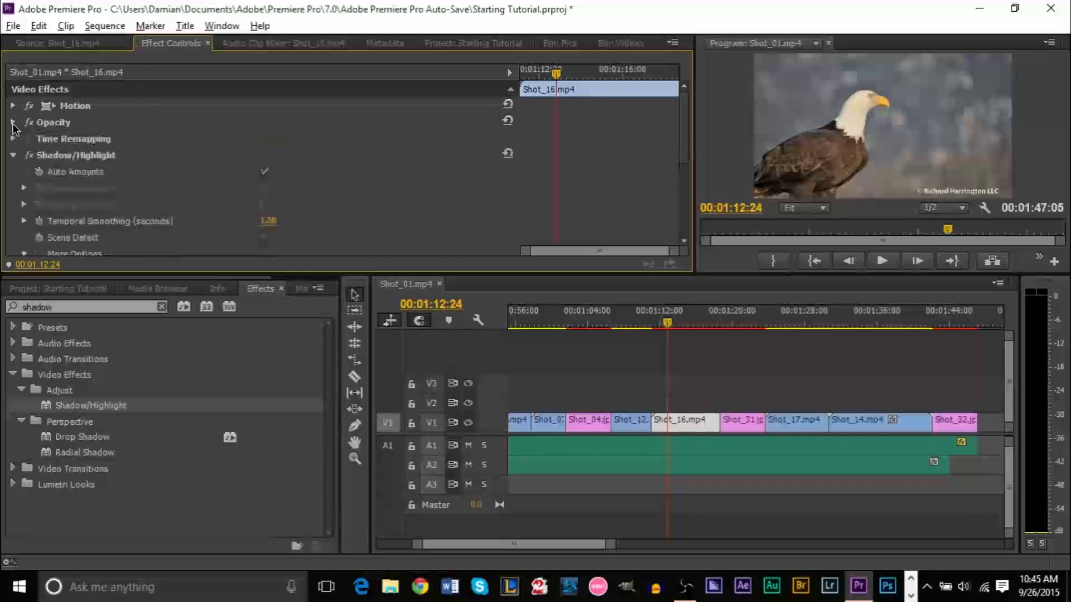
pyautogui.click(31, 158)
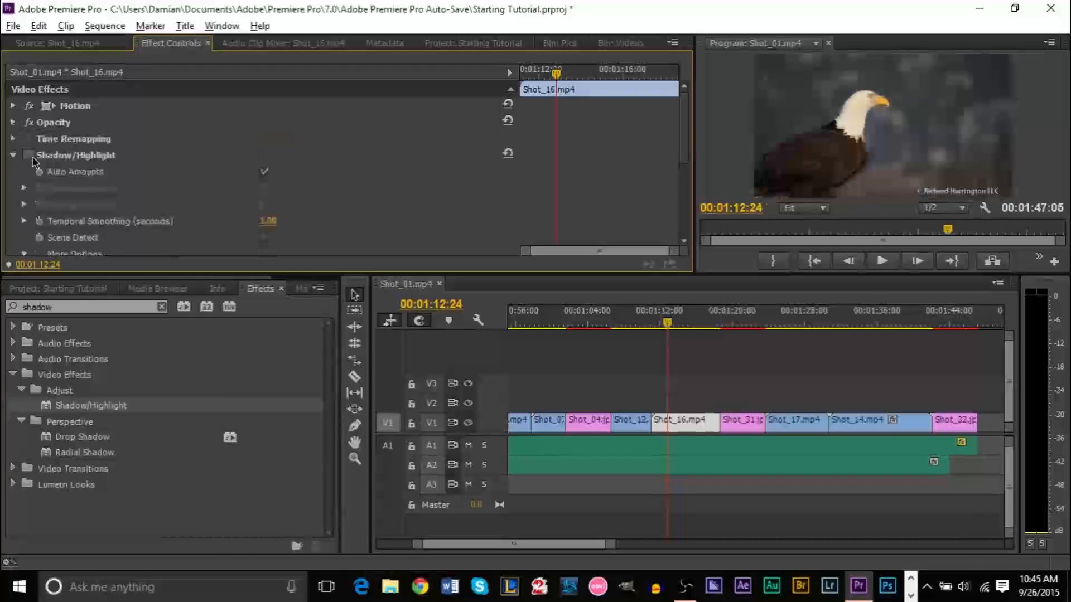
pyautogui.click(31, 156)
pyautogui.click(31, 157)
pyautogui.click(30, 157)
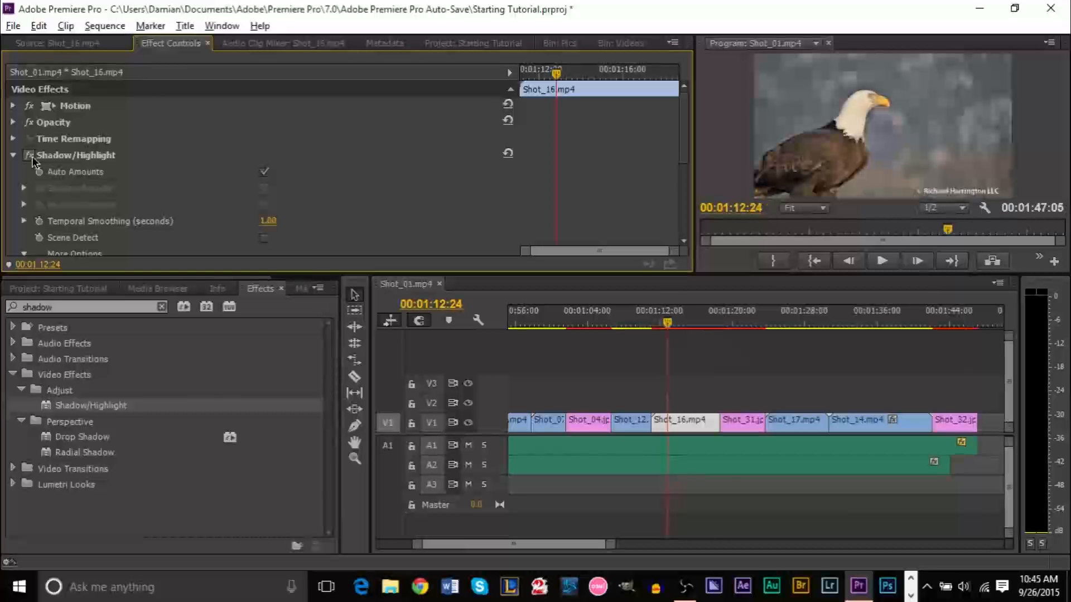
pyautogui.click(31, 158)
pyautogui.click(30, 157)
pyautogui.click(31, 158)
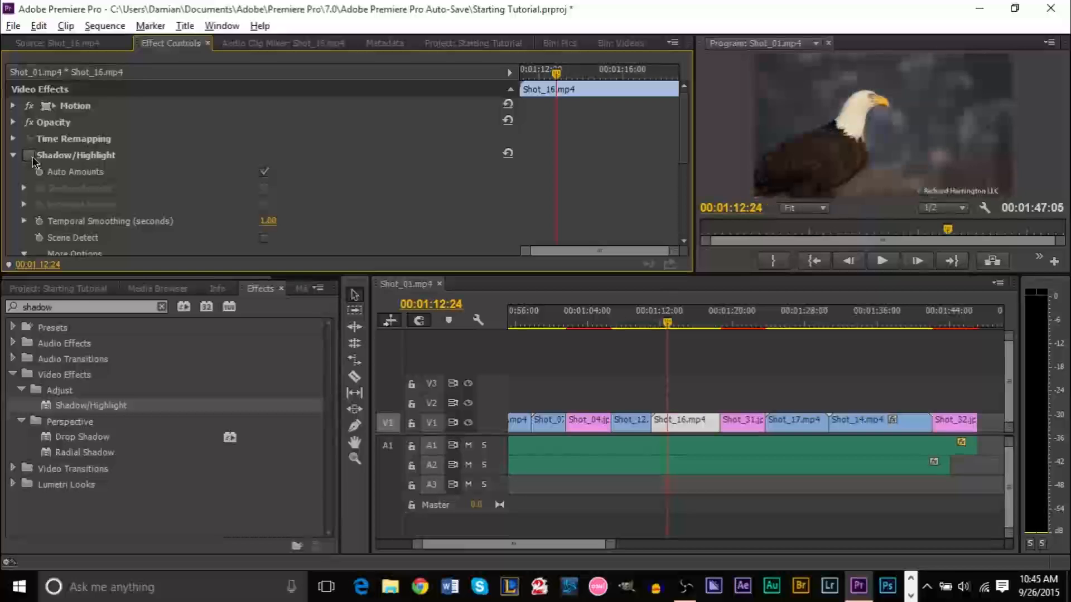
pyautogui.click(31, 157)
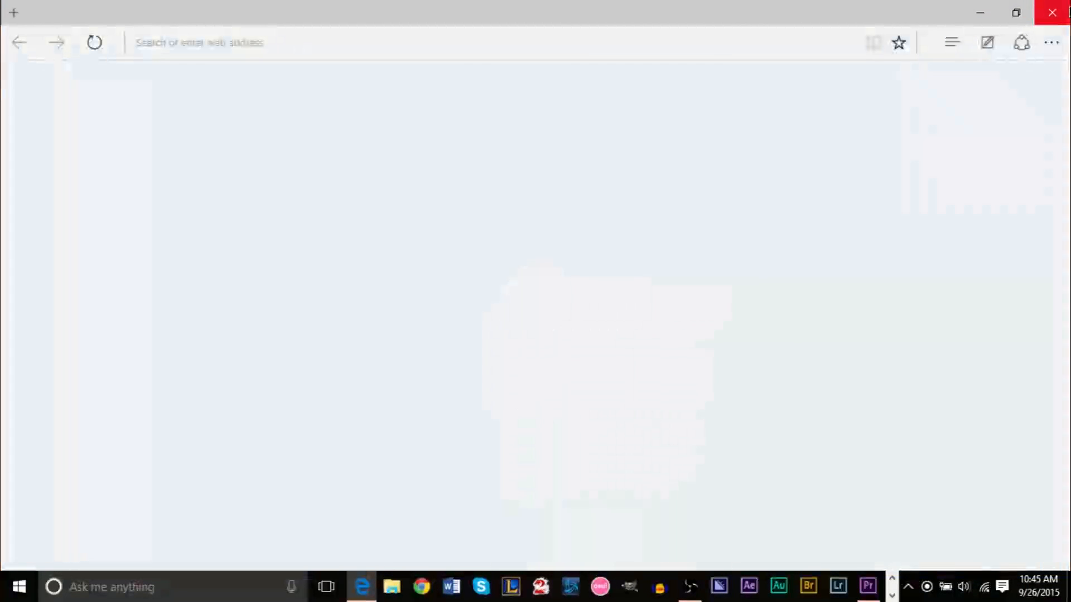
pyautogui.click(1056, 13)
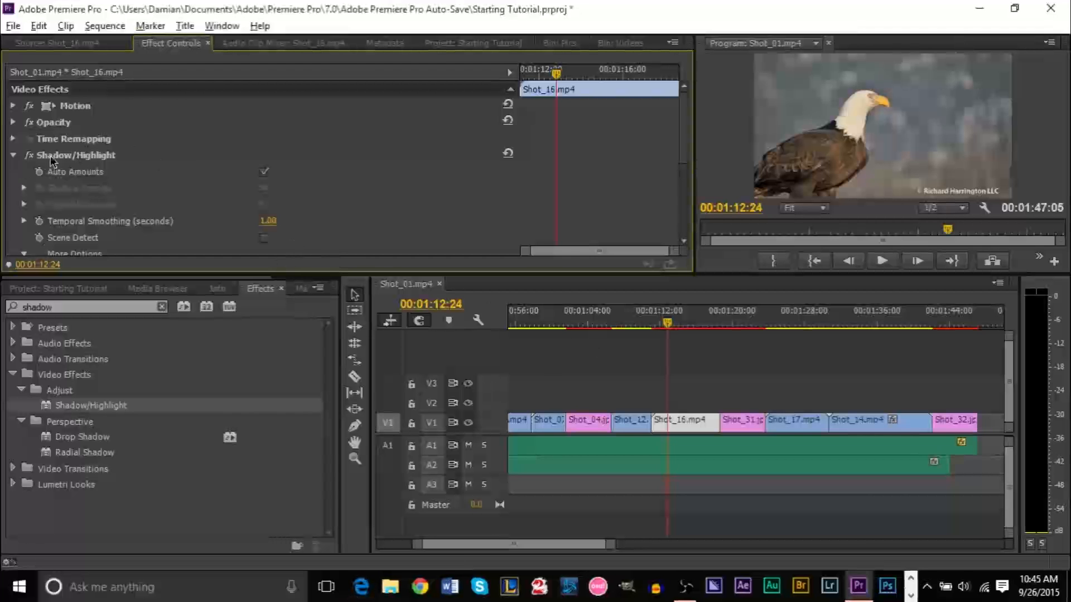
pyautogui.click(29, 155)
pyautogui.click(30, 158)
pyautogui.click(30, 158)
pyautogui.click(30, 158)
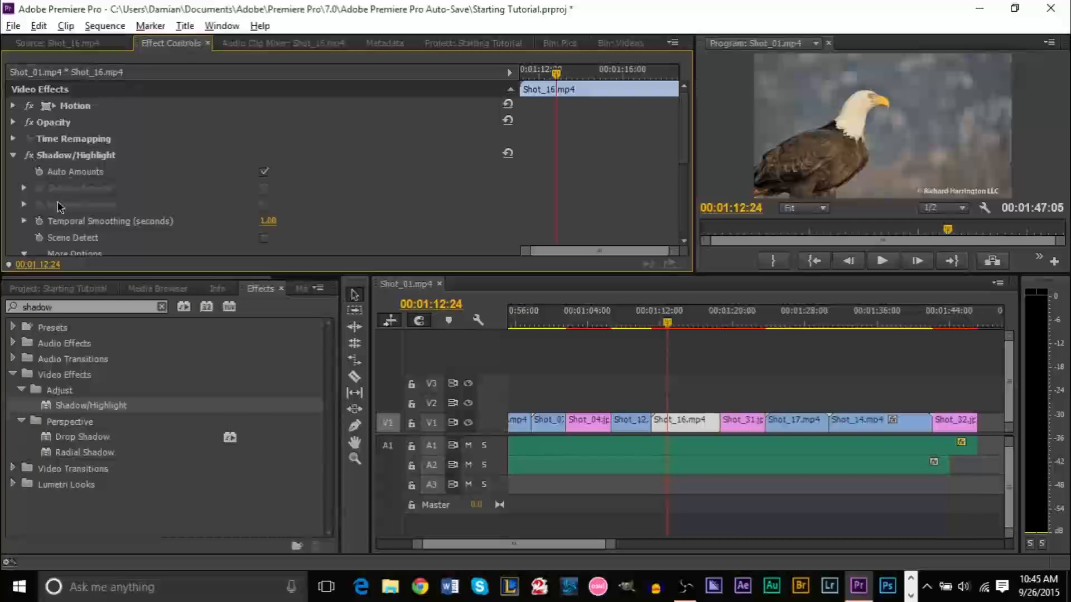
pyautogui.click(14, 156)
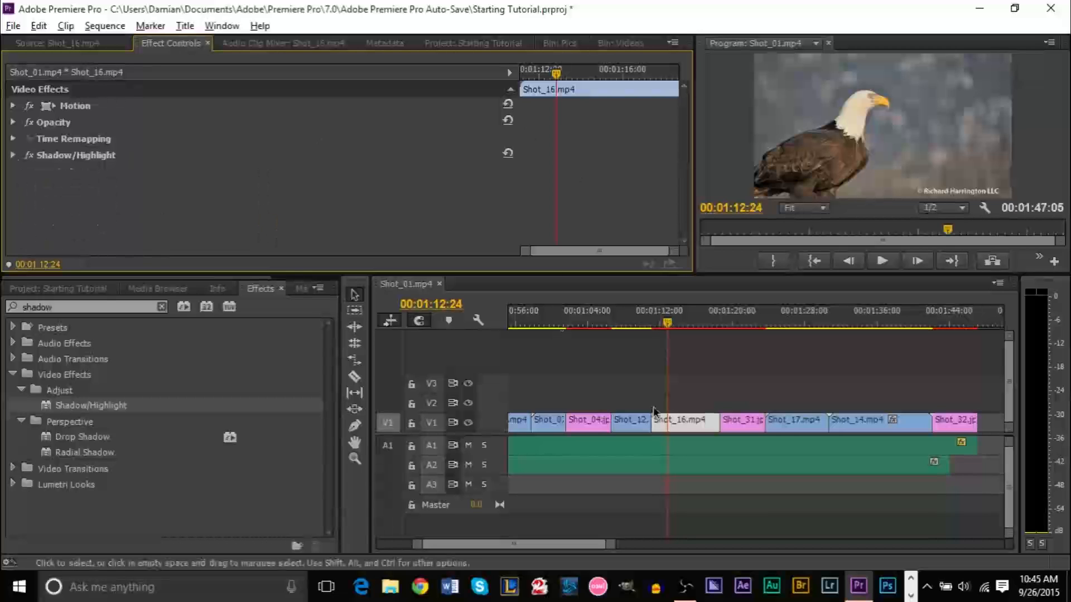
# Park the playhead on the Shot_15 eagle clip at 00:00:54:19
pyautogui.moveTo(667, 328); pyautogui.dragTo(843, 330)
pyautogui.moveTo(908, 330); pyautogui.dragTo(632, 325)
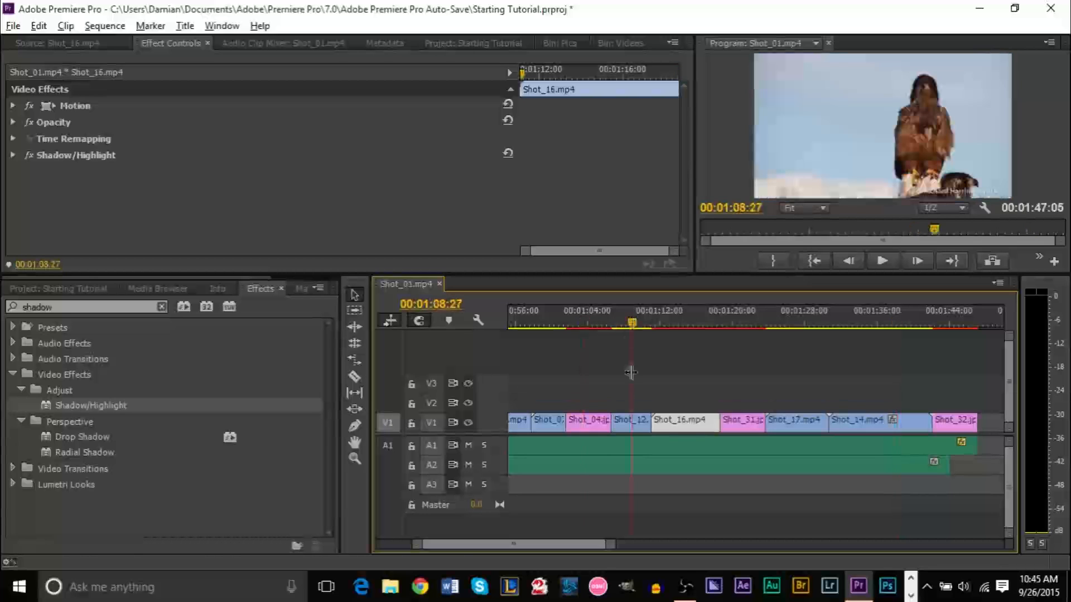
pyautogui.moveTo(555, 549); pyautogui.dragTo(535, 549)
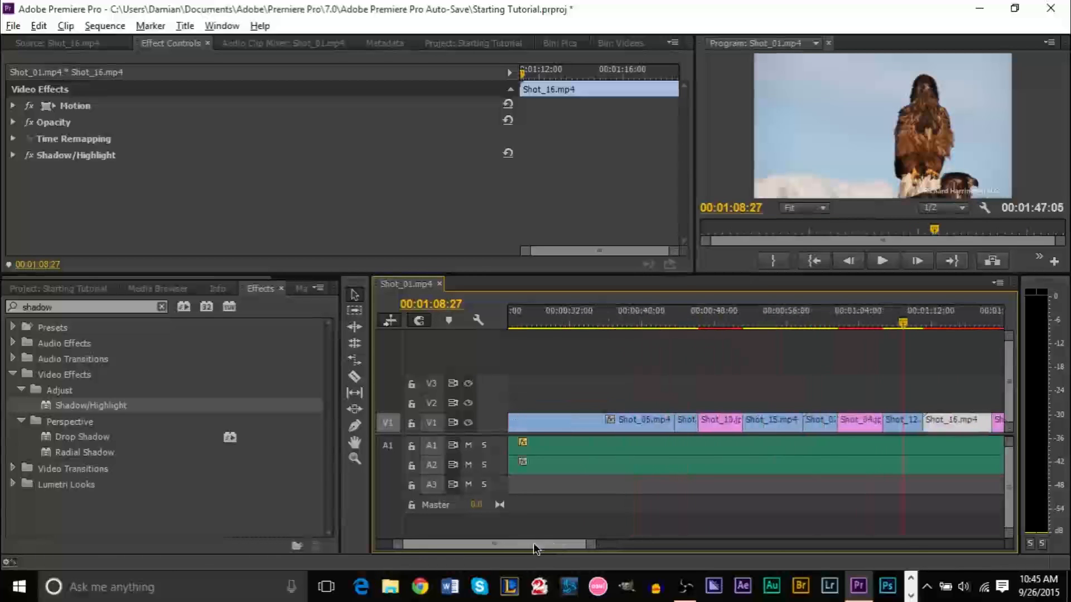
pyautogui.click(779, 327)
pyautogui.click(713, 327)
pyautogui.click(665, 325)
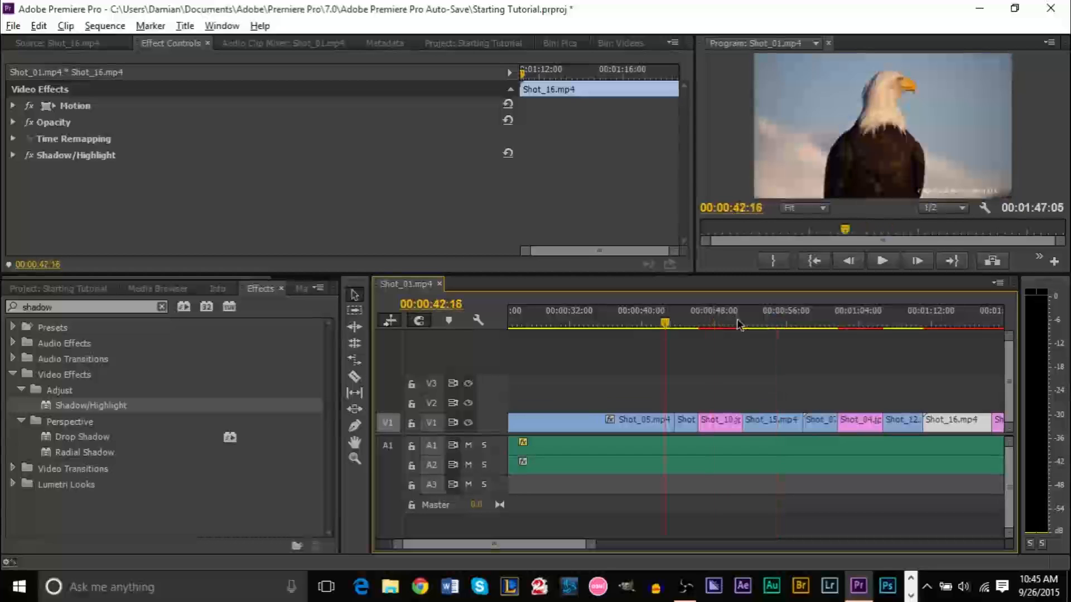
pyautogui.click(776, 319)
pyautogui.click(776, 319)
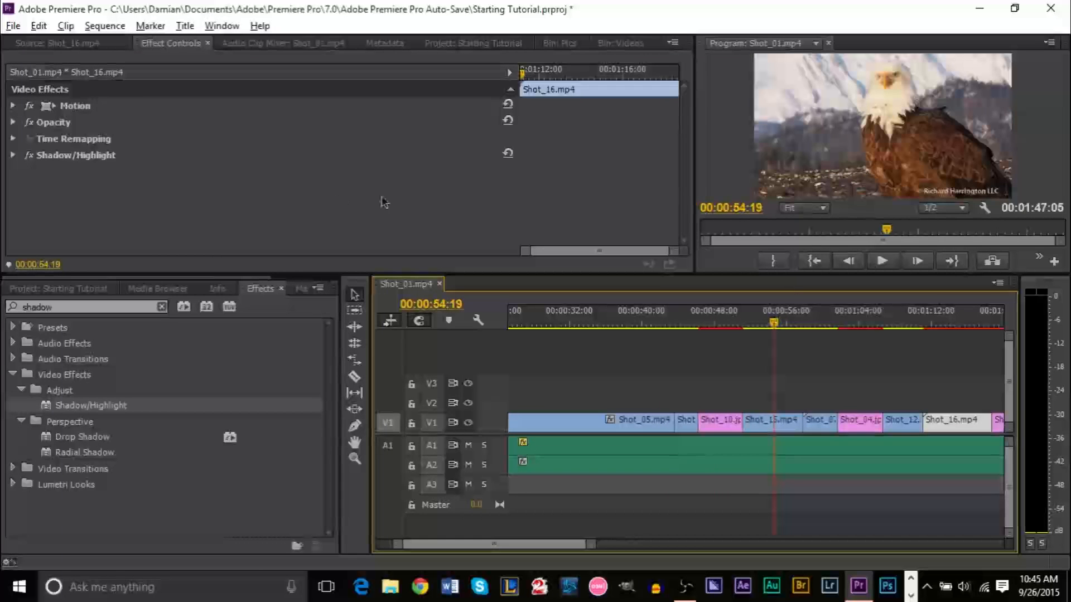
# Replace the Effects search term with 'auto'
pyautogui.click(118, 307)
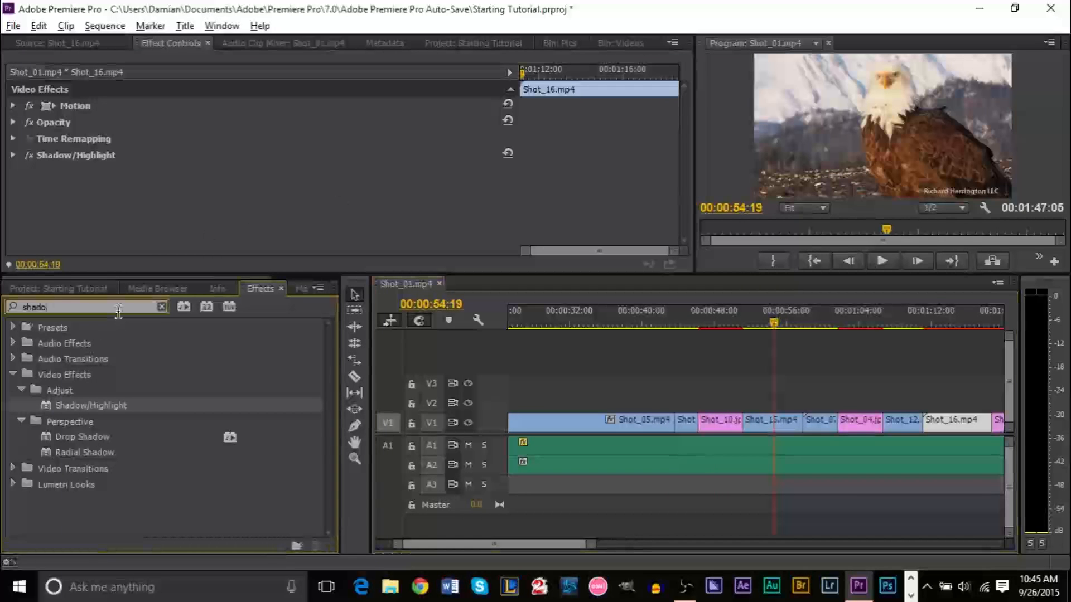
pyautogui.press('BackSpace')
pyautogui.press('BackSpace')
pyautogui.press('BackSpace')
pyautogui.press('BackSpace')
pyautogui.press('BackSpace')
pyautogui.write('auto')
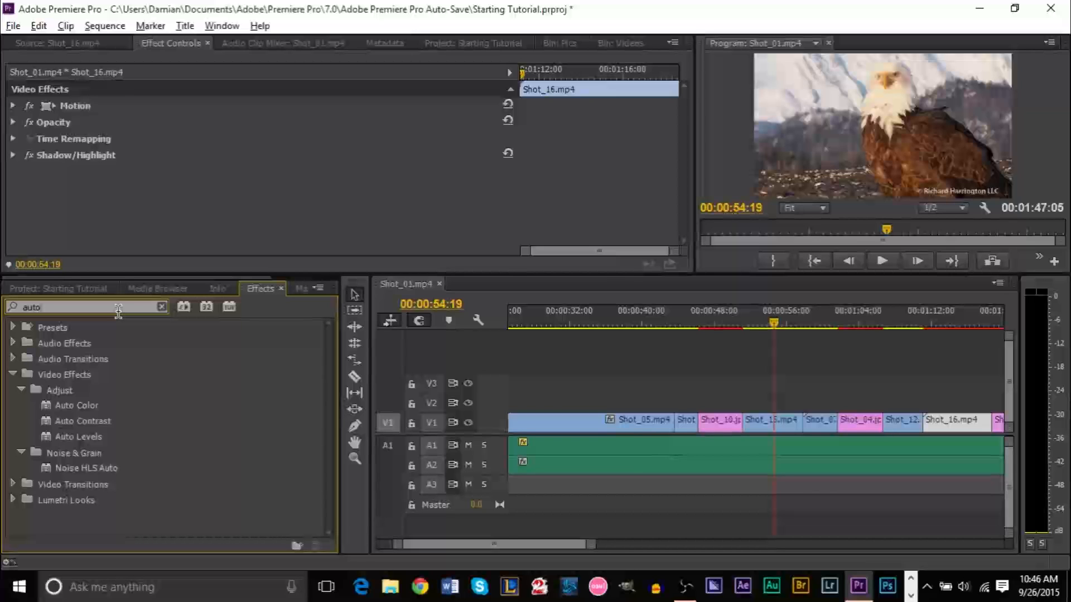
# Apply Auto Levels to Shot_15, comparing with the original via undo and redo
pyautogui.moveTo(63, 441); pyautogui.dragTo(773, 436)
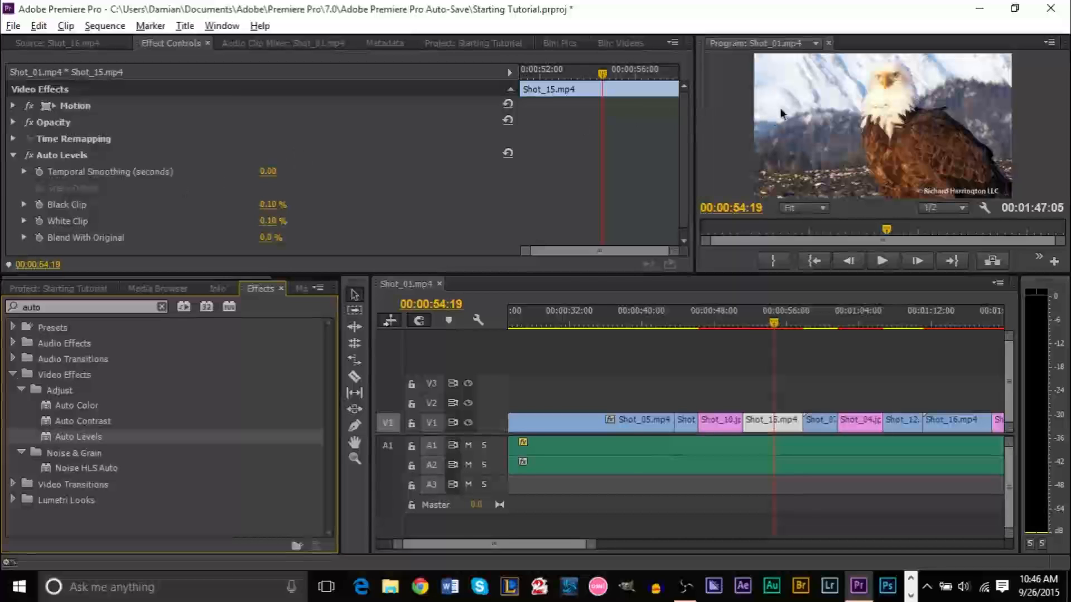
pyautogui.hotkey('ctrl', 'z')
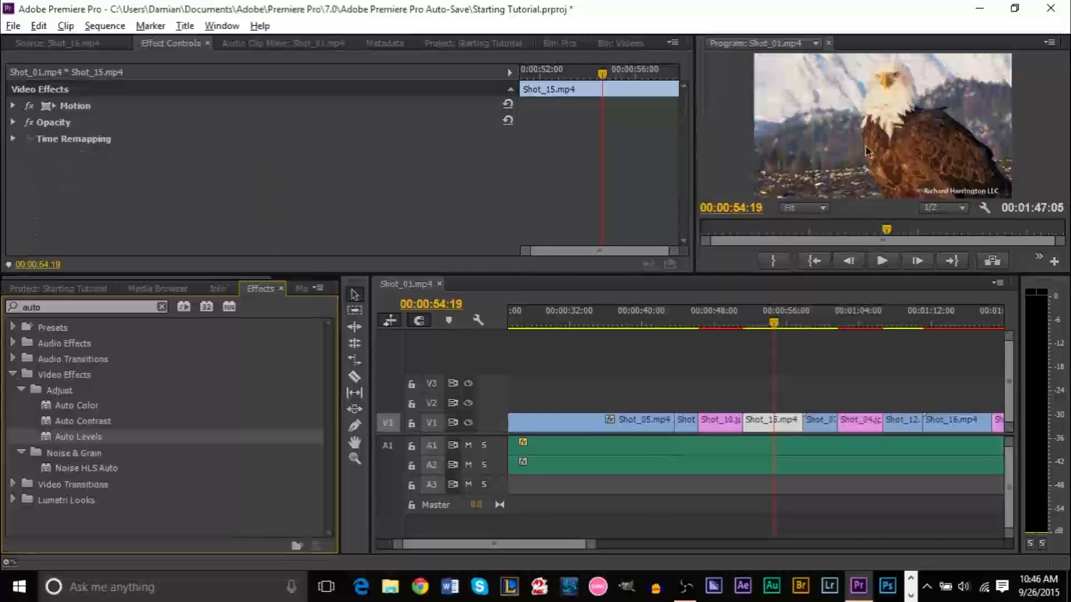
pyautogui.hotkey('ctrl', 'shift', 'z')
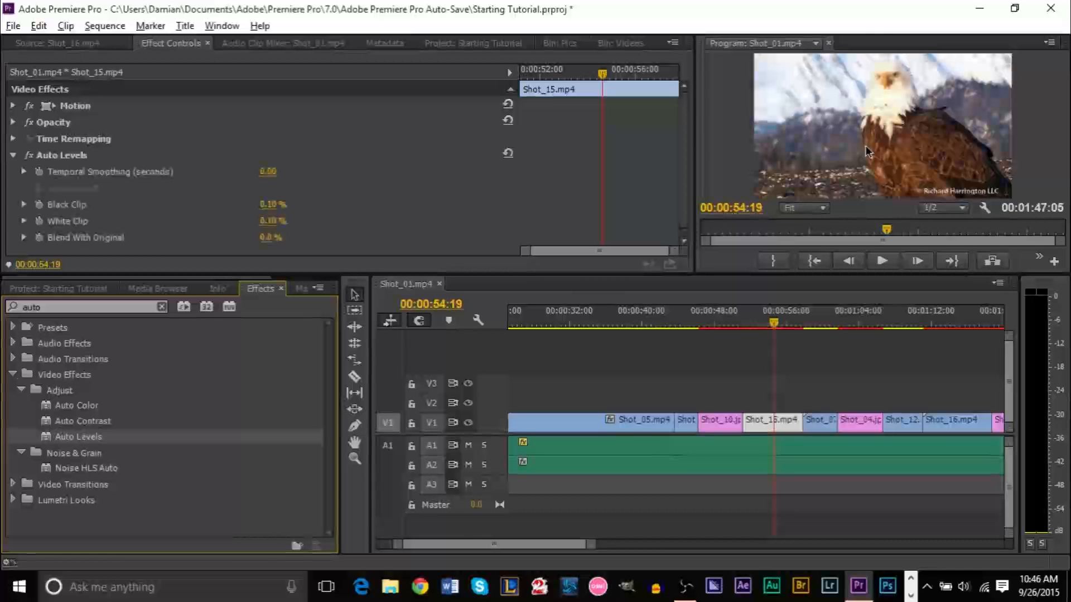
pyautogui.hotkey('ctrl', 'z')
pyautogui.hotkey('ctrl', 'shift', 'z')
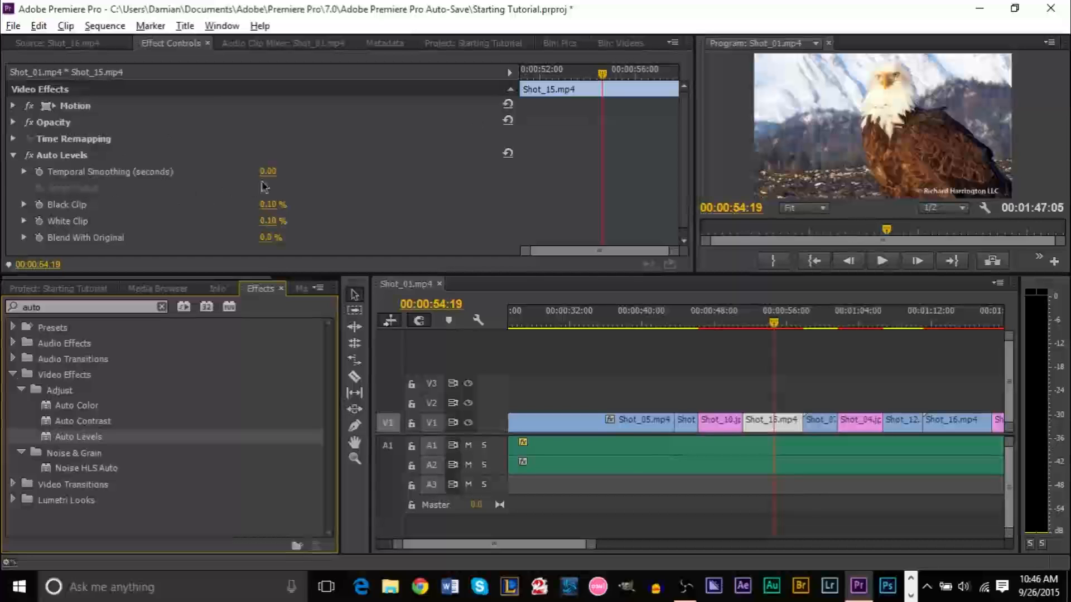
# Set Auto Levels Temporal Smoothing to 1.00 and Black and White Clip to 5.00%
pyautogui.moveTo(268, 172); pyautogui.dragTo(280, 174)
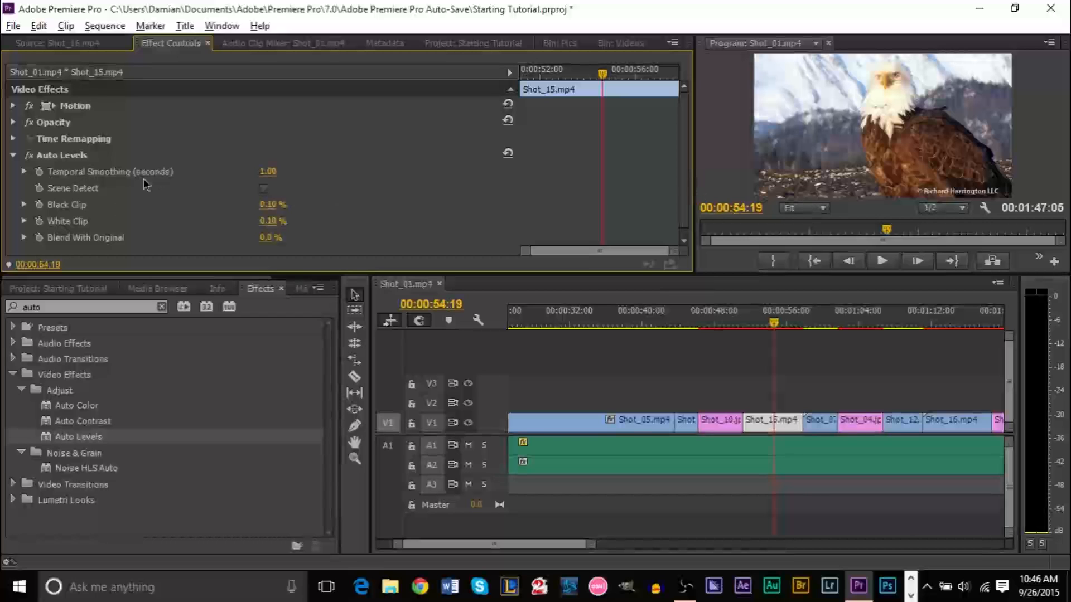
pyautogui.click(278, 204)
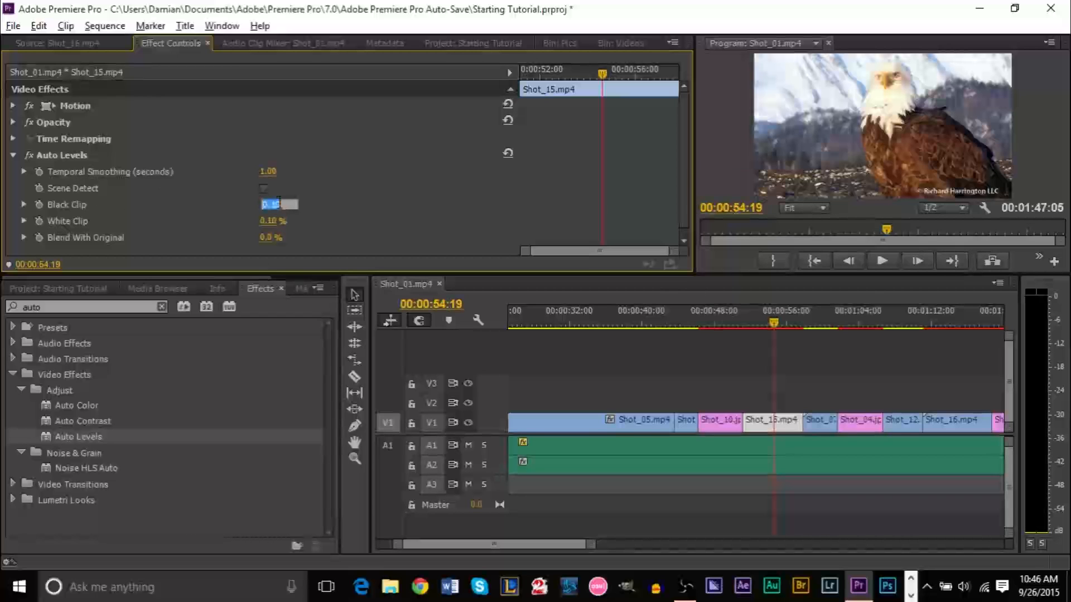
pyautogui.write('5')
pyautogui.press('Return')
pyautogui.click(268, 221)
pyautogui.write('5')
pyautogui.press('Return')
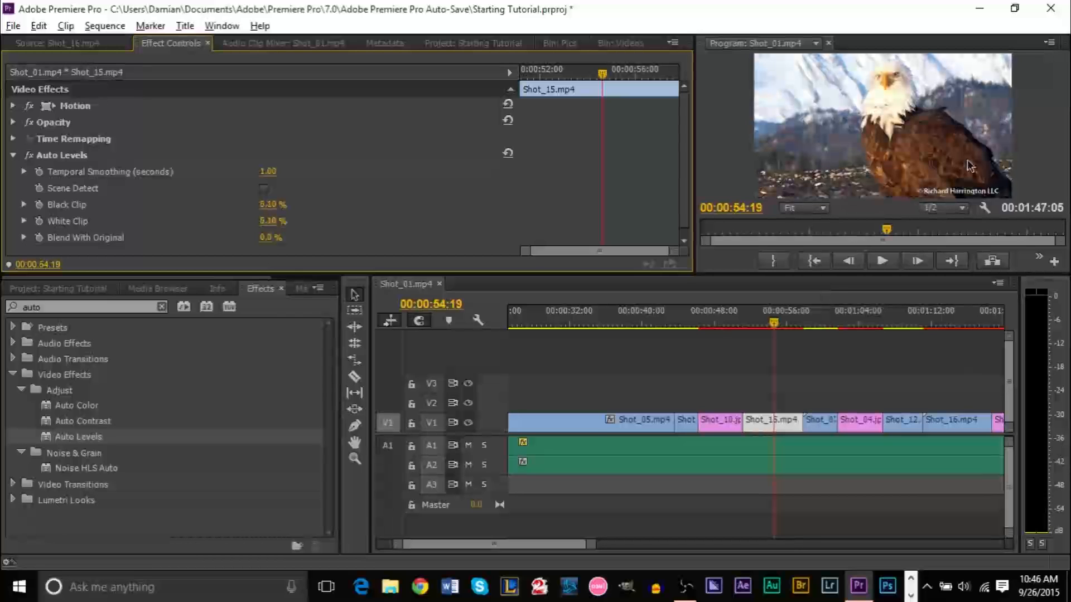
pyautogui.hotkey('ctrl', 'z')
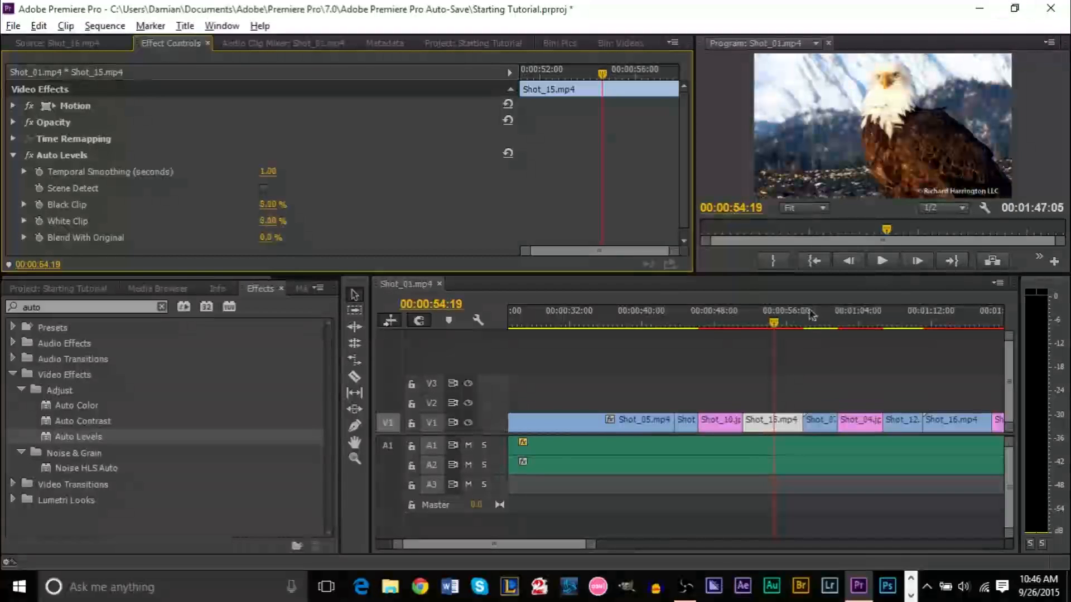
# Show Shot_16 in the Source monitor, move near the sequence end, and save the project
pyautogui.click(76, 49)
pyautogui.moveTo(480, 544); pyautogui.dragTo(531, 548)
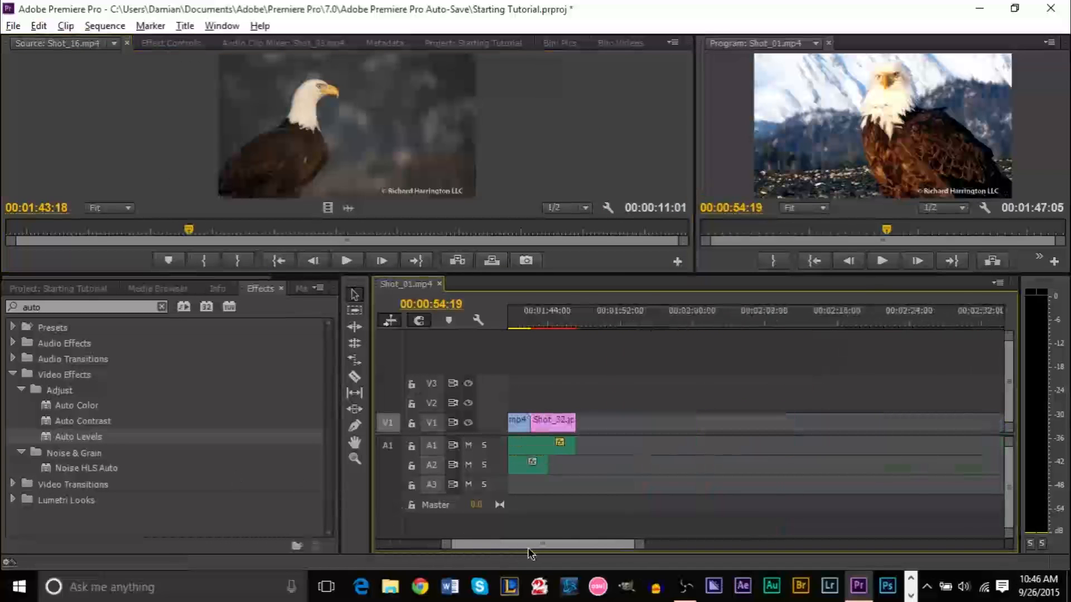
pyautogui.scroll(1, 528, 548)
pyautogui.click(574, 313)
pyautogui.hotkey('ctrl', 's')
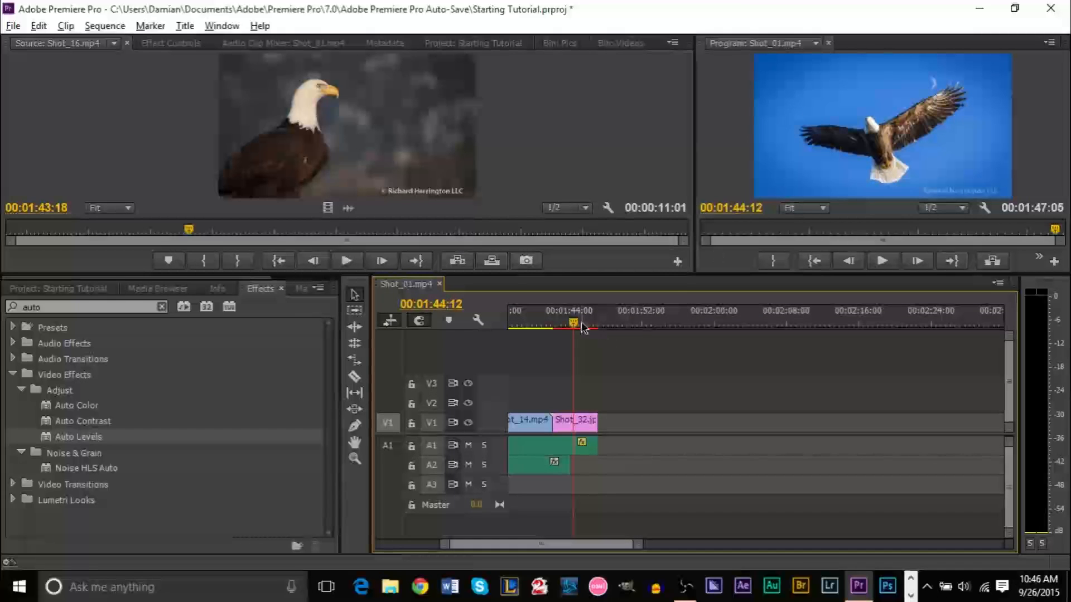
# Play back the closing shots from about 00:01:36, stopping at 00:01:43:23
pyautogui.moveTo(578, 326); pyautogui.dragTo(553, 326)
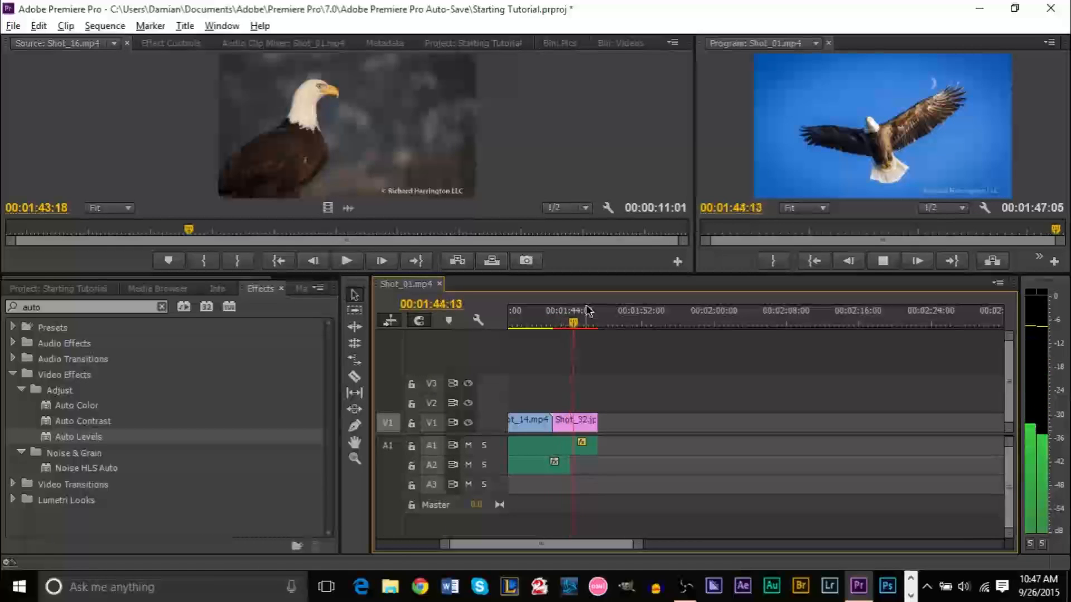
pyautogui.press('space')
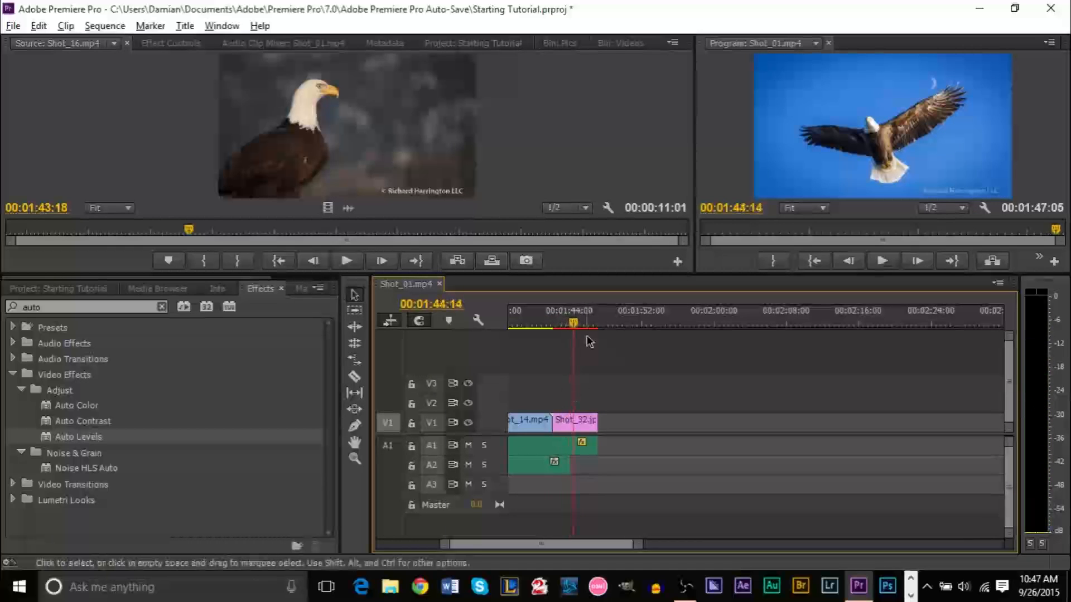
pyautogui.scroll(2, 588, 545)
pyautogui.click(605, 322)
pyautogui.press('space')
pyautogui.click(582, 322)
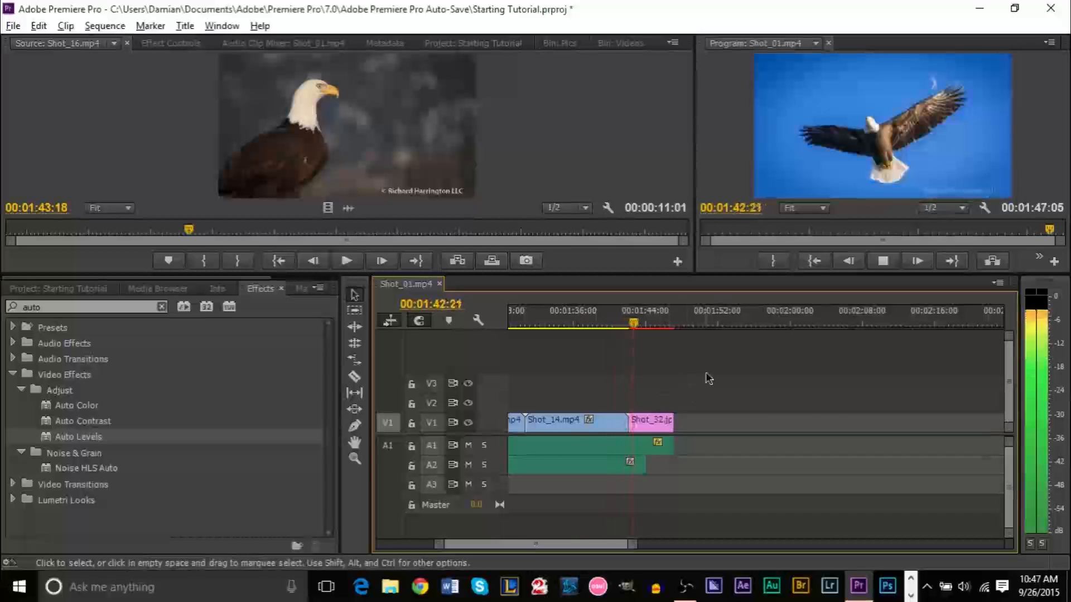
pyautogui.press('space')
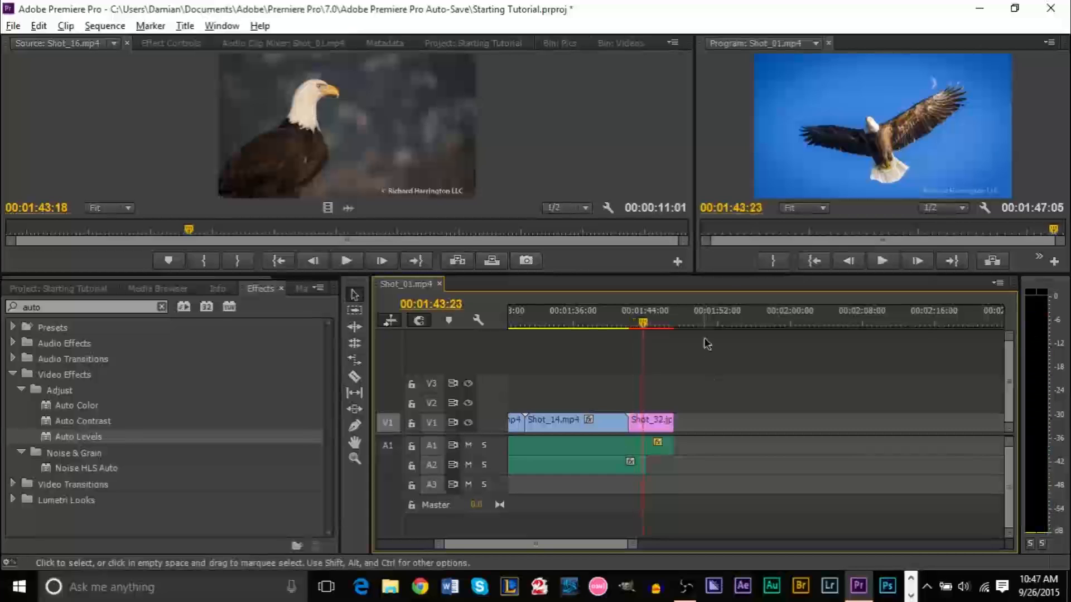
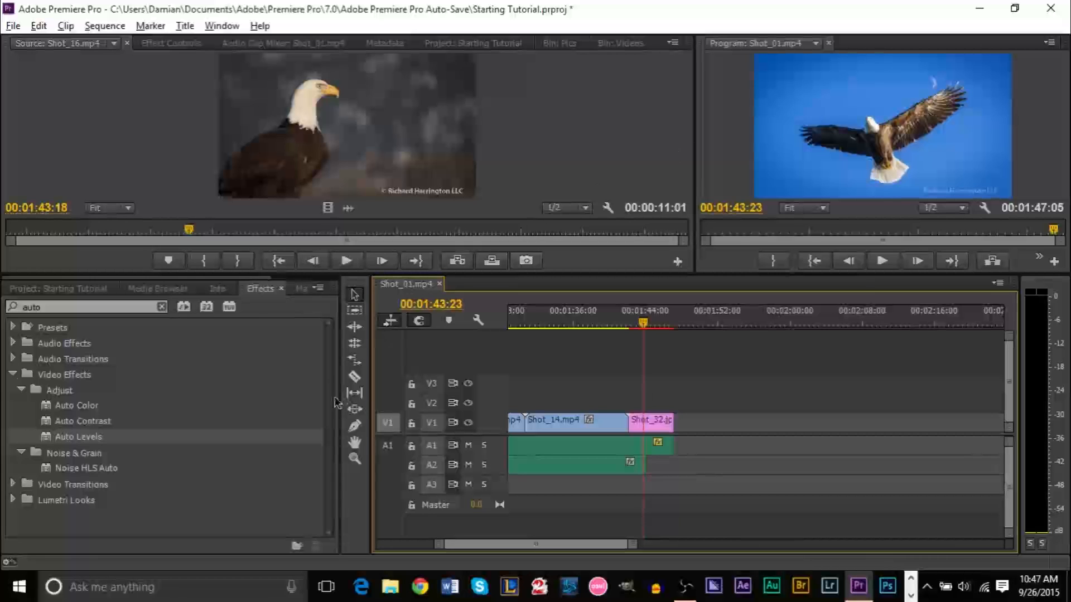
# Roll the Shot_14/Shot_32 cut earlier with the Rolling Edit tool and replay it
pyautogui.click(355, 344)
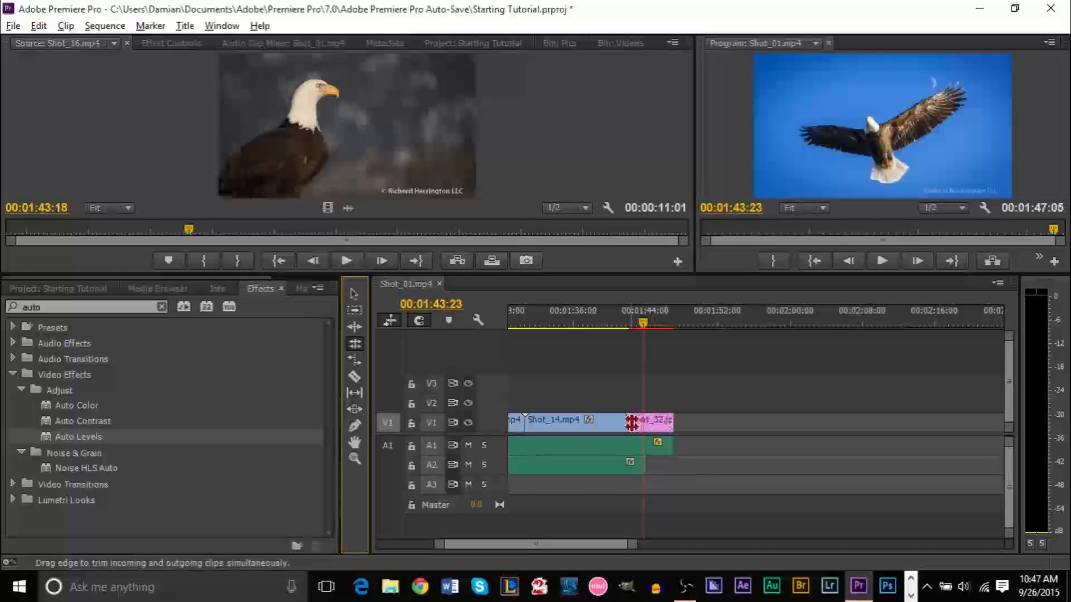
pyautogui.moveTo(630, 422); pyautogui.dragTo(583, 423)
pyautogui.click(572, 324)
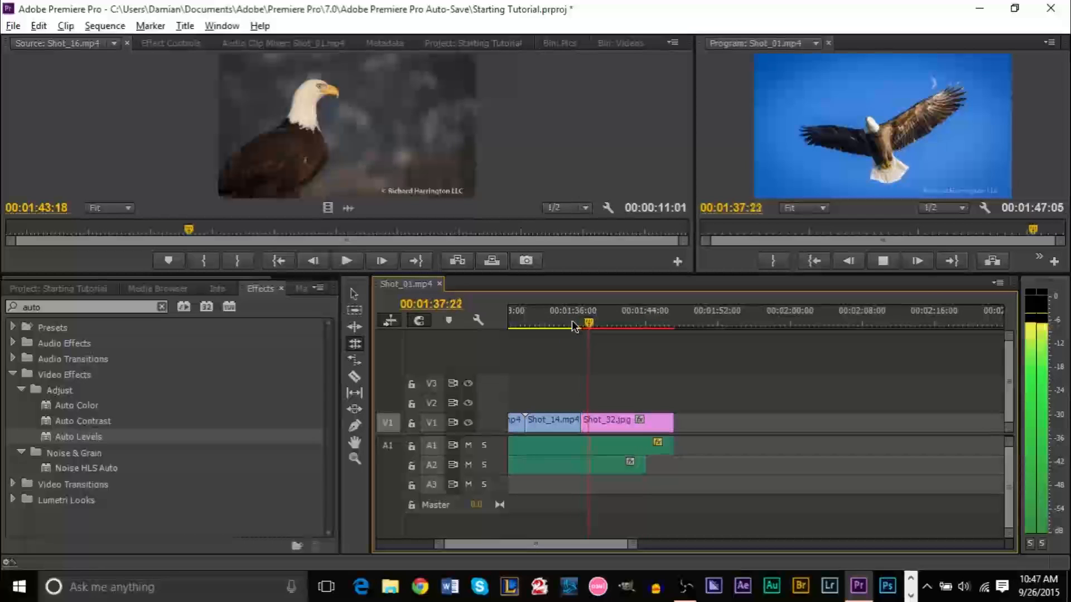
pyautogui.press('space')
# Roll the cut a little further left and replay it from 00:01:34:11
pyautogui.moveTo(580, 425); pyautogui.dragTo(571, 425)
pyautogui.click(559, 324)
pyautogui.press('space')
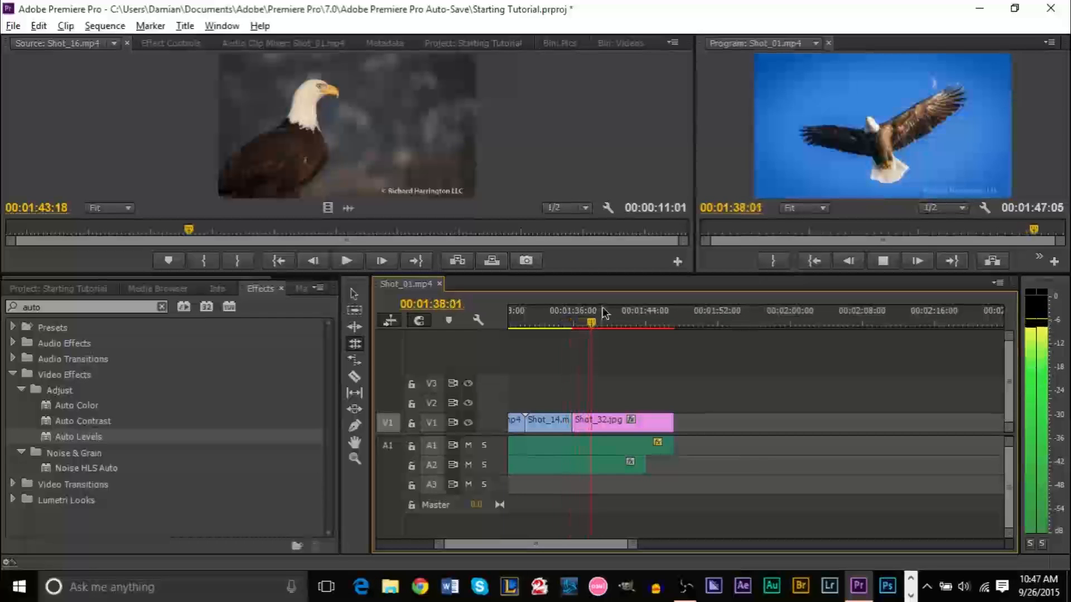
pyautogui.press('space')
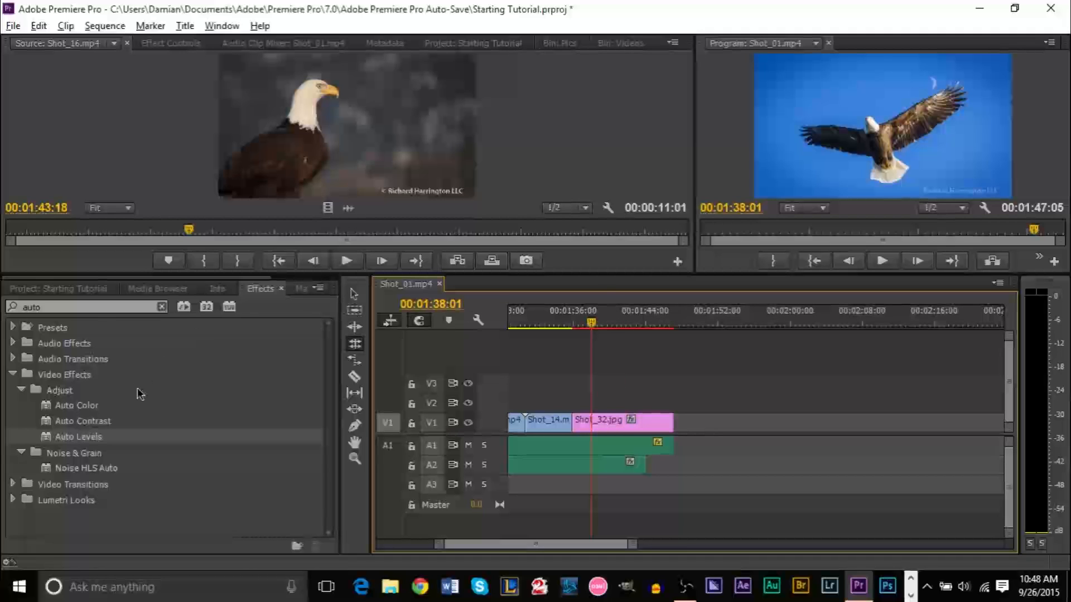
# Delete 'auto' from the Effects search, check Video Transitions, and return to the Project bin
pyautogui.click(105, 308)
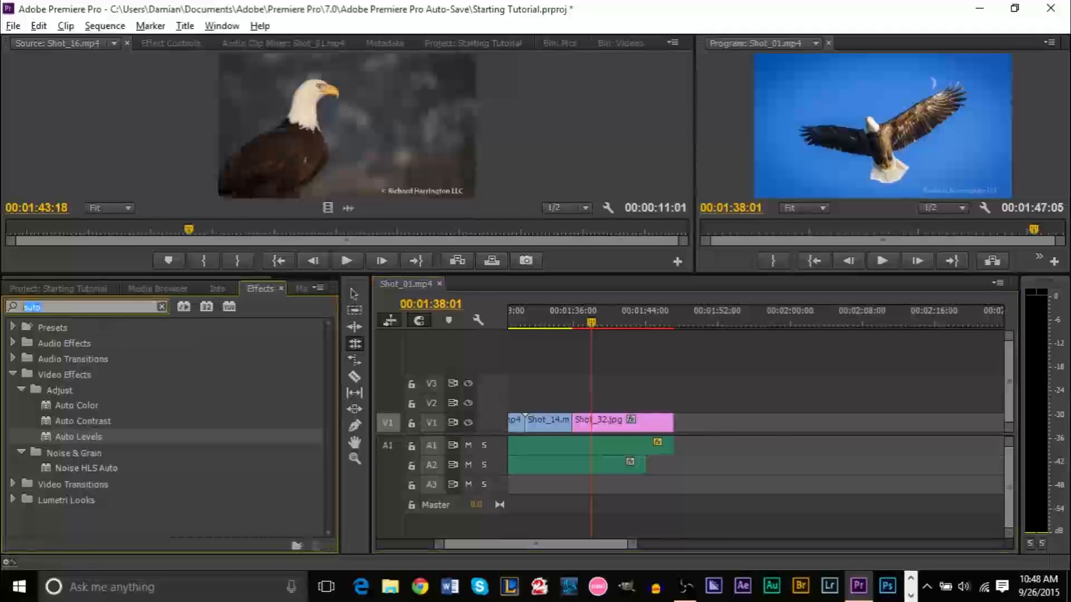
pyautogui.press('BackSpace')
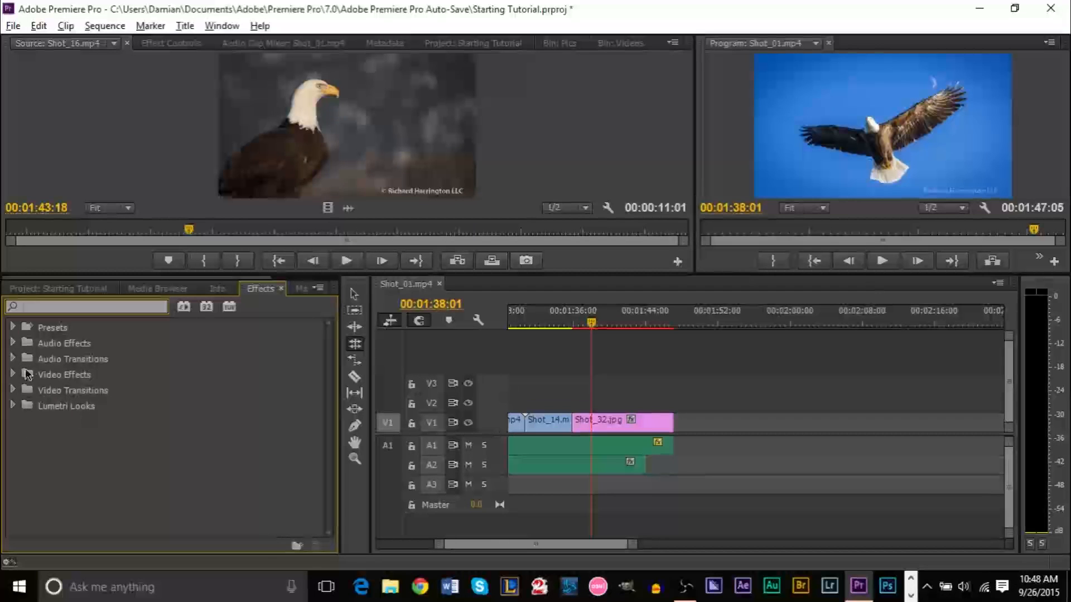
pyautogui.doubleClick(57, 393)
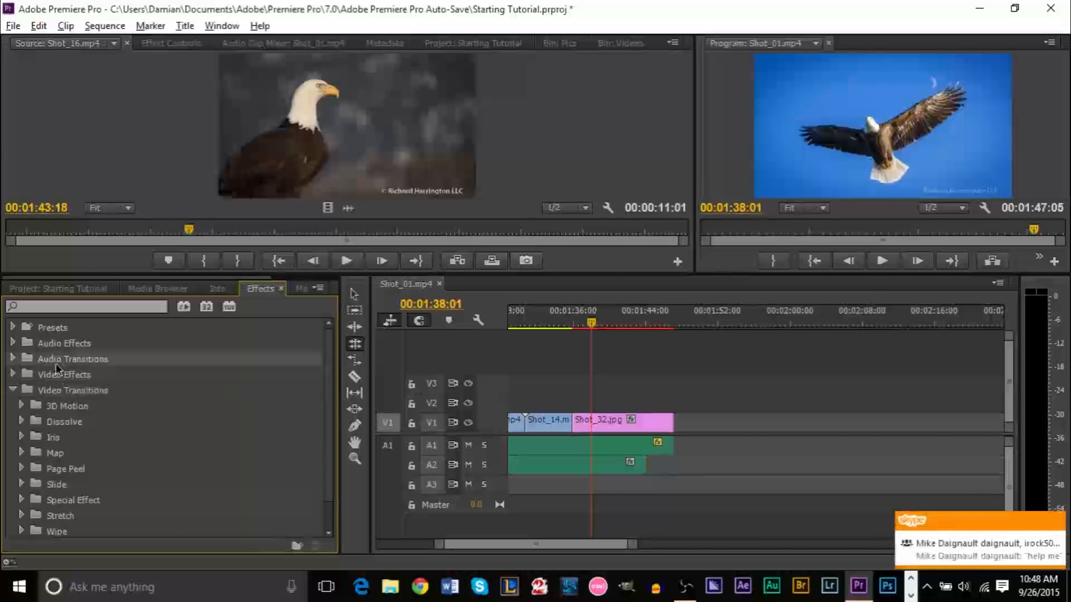
pyautogui.click(11, 392)
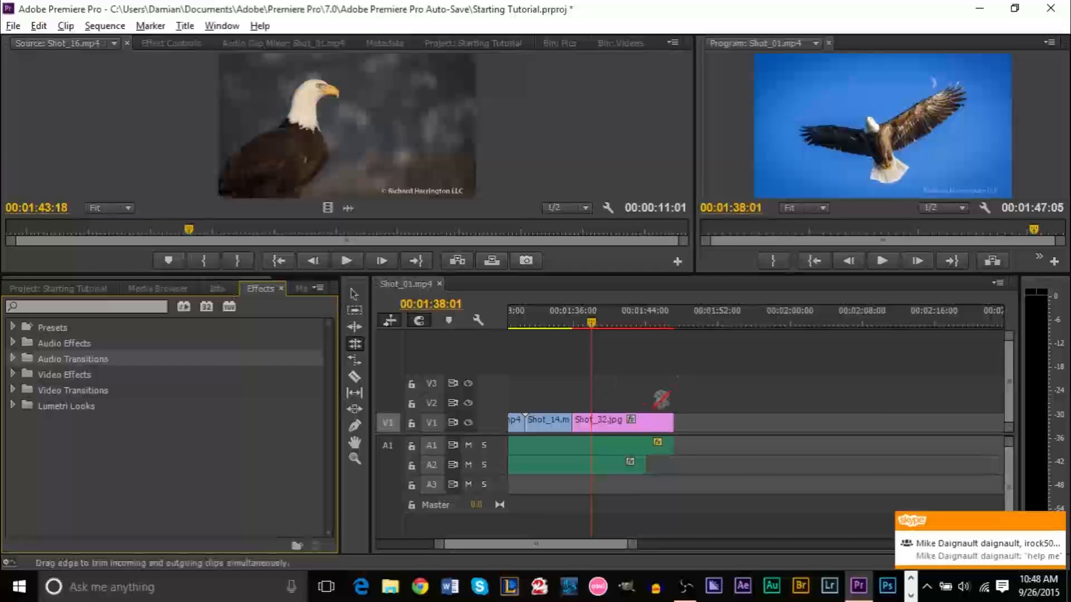
pyautogui.click(42, 288)
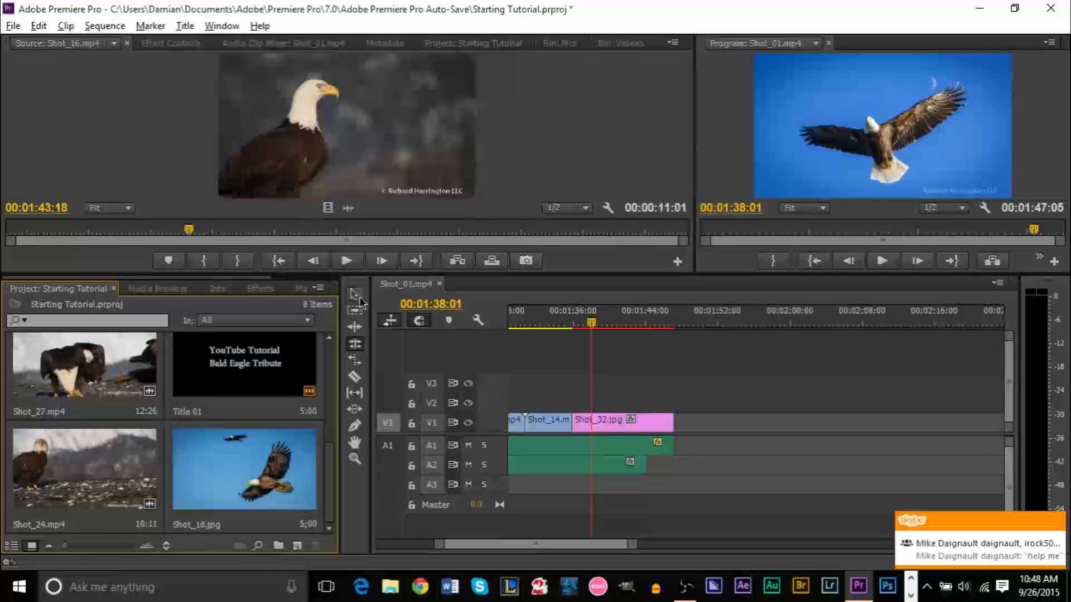
# Show Shot_32.jpg's Motion properties in Effect Controls, with the playhead at 00:01:36:13
pyautogui.click(597, 421)
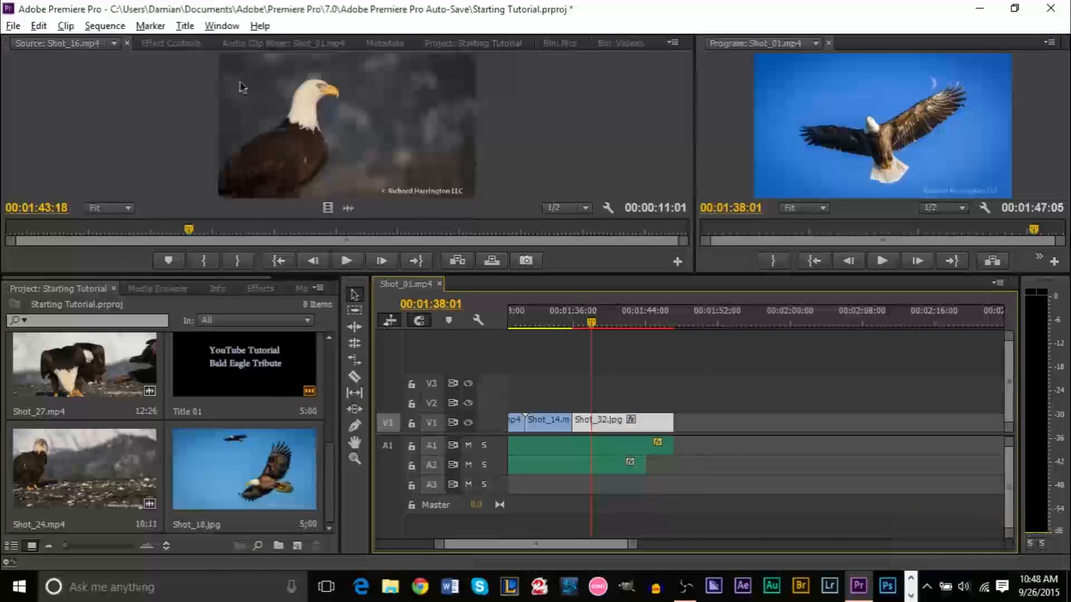
pyautogui.click(169, 43)
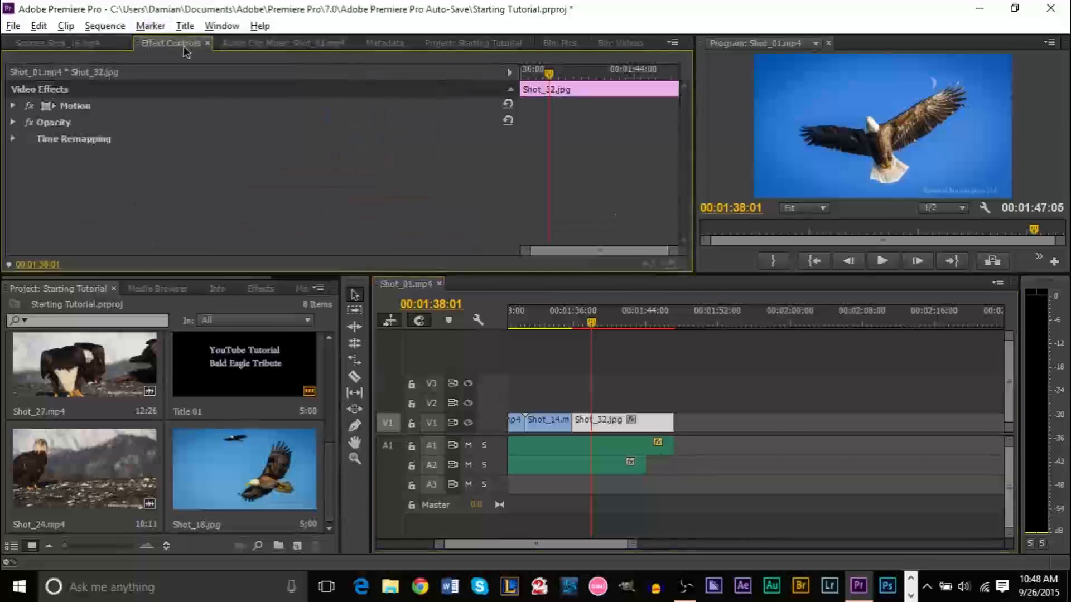
pyautogui.click(12, 106)
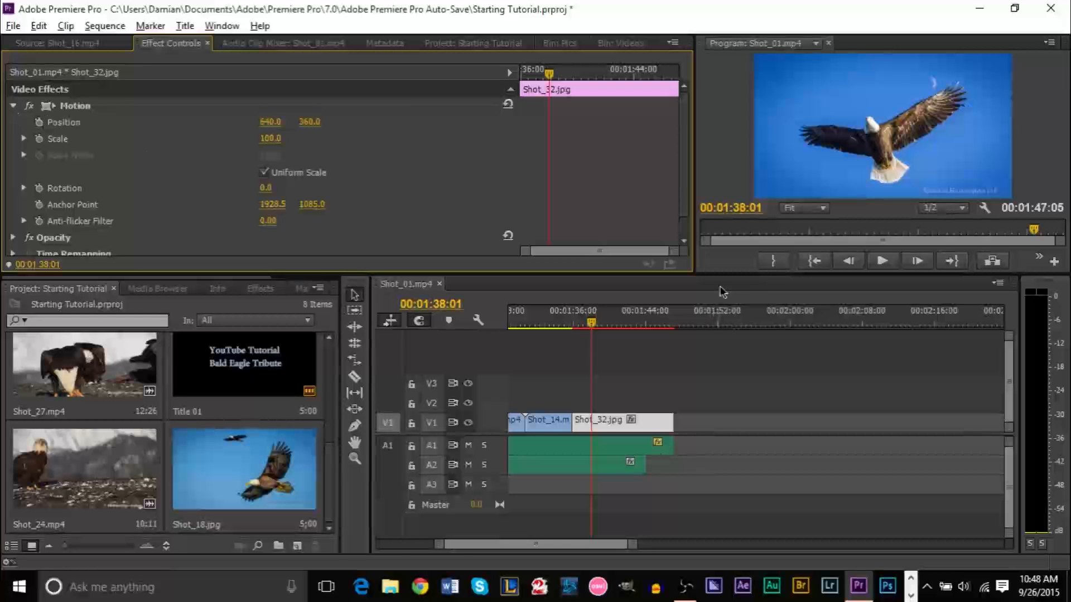
pyautogui.moveTo(594, 329); pyautogui.dragTo(579, 328)
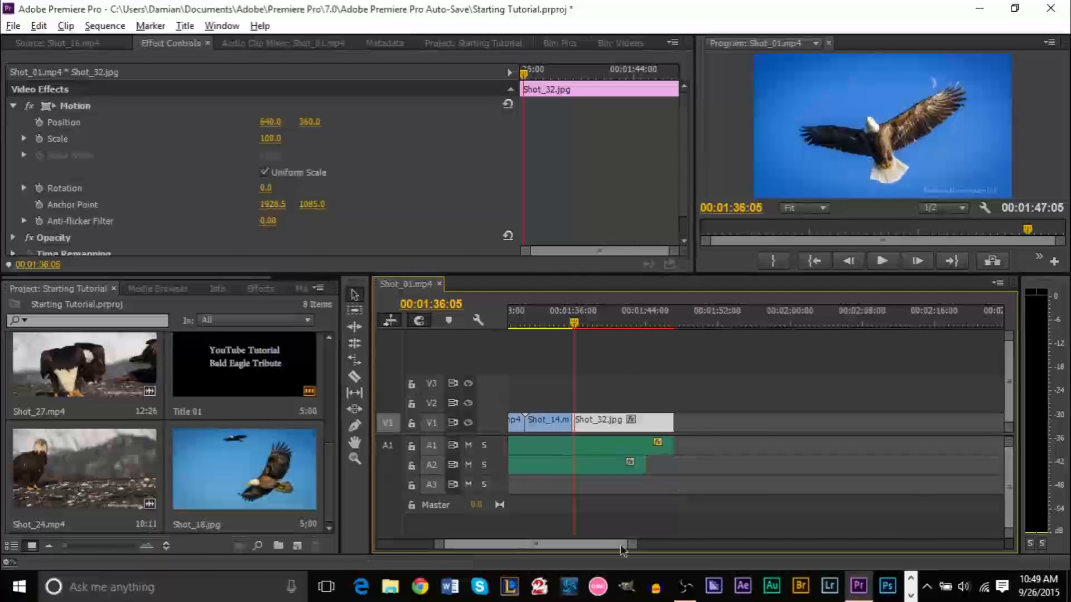
# Zoom the timeline in, mute the computer audio, and scrub through Shot_32.jpg
pyautogui.press('=')
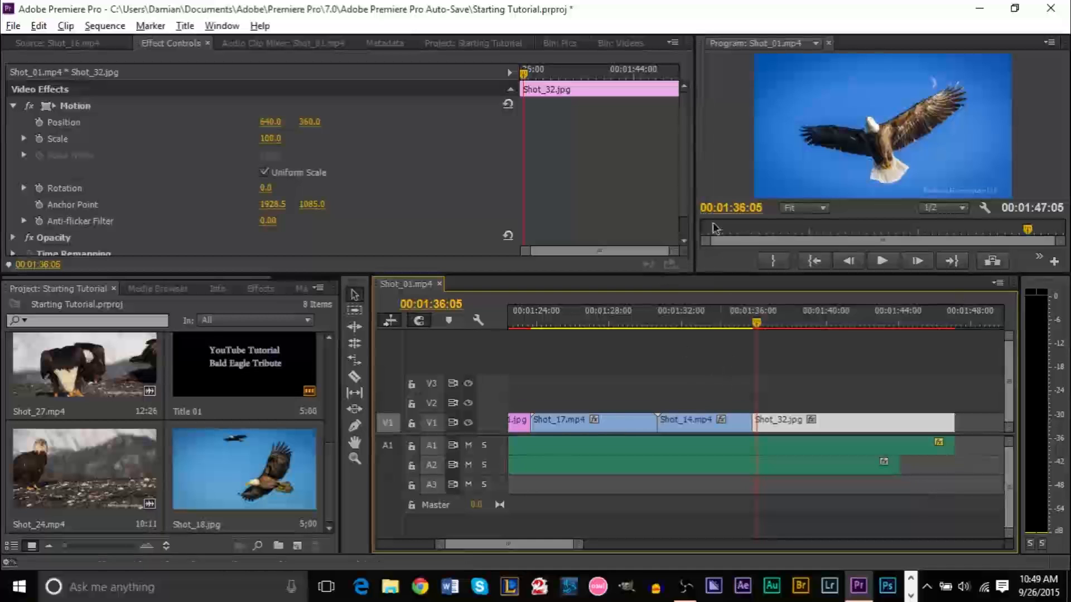
pyautogui.moveTo(524, 78); pyautogui.dragTo(723, 94)
pyautogui.moveTo(567, 74); pyautogui.dragTo(514, 73)
pyautogui.press('XF86AudioMute')
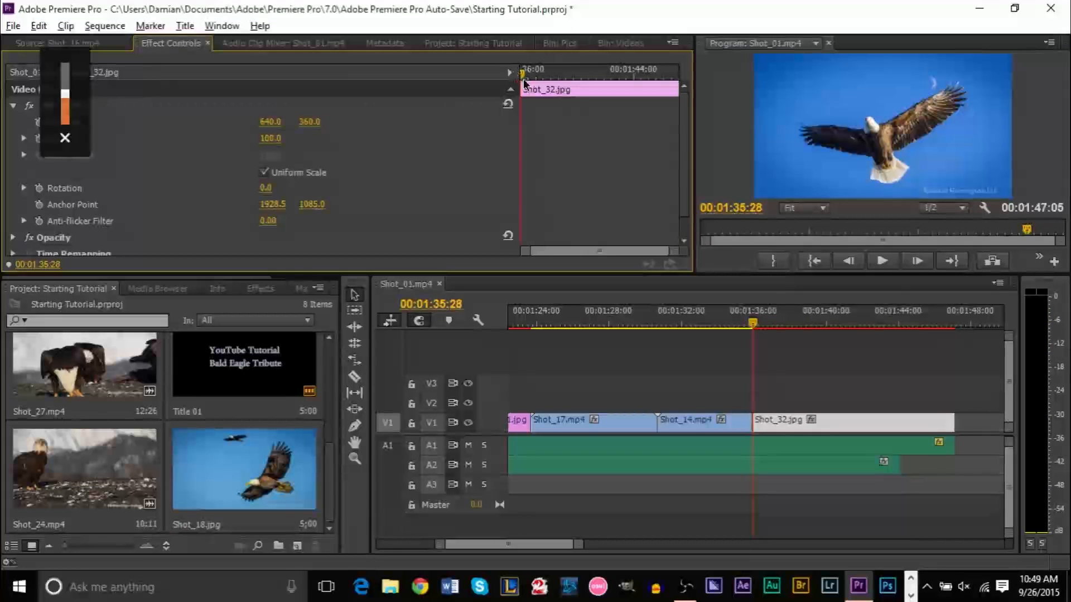
pyautogui.moveTo(523, 82); pyautogui.dragTo(582, 83)
# Preview Shot_14.mp4, then reselect Shot_32.jpg and park at its first frame, 00:01:35:28
pyautogui.click(690, 431)
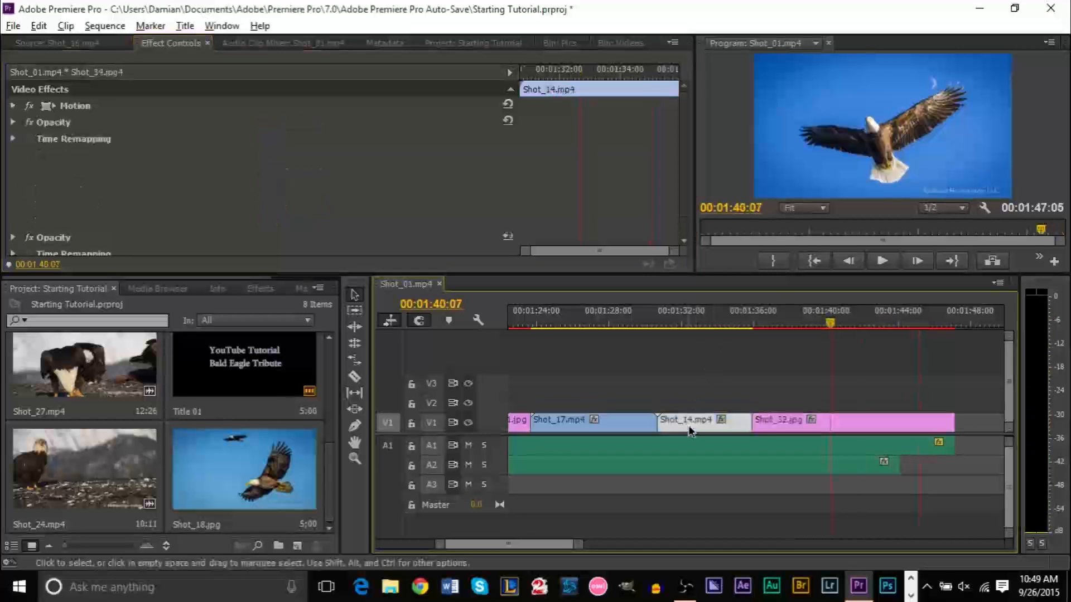
pyautogui.click(703, 322)
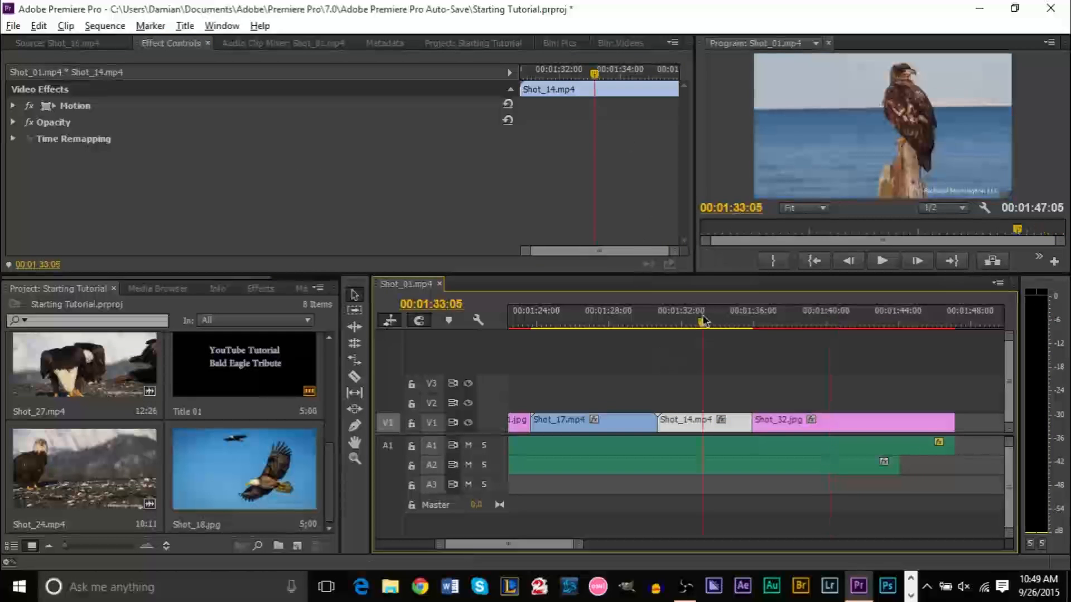
pyautogui.moveTo(604, 78)
pyautogui.mouseDown()
pyautogui.moveTo(540, 83)
pyautogui.moveTo(683, 89)
pyautogui.moveTo(549, 89)
pyautogui.moveTo(597, 92)
pyautogui.mouseUp()
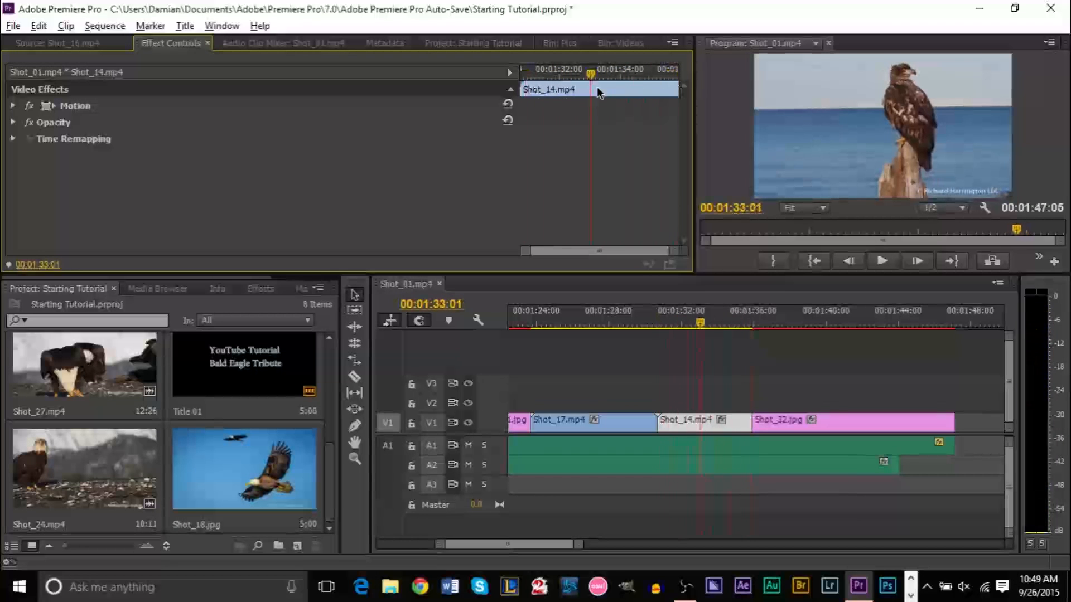
pyautogui.click(852, 428)
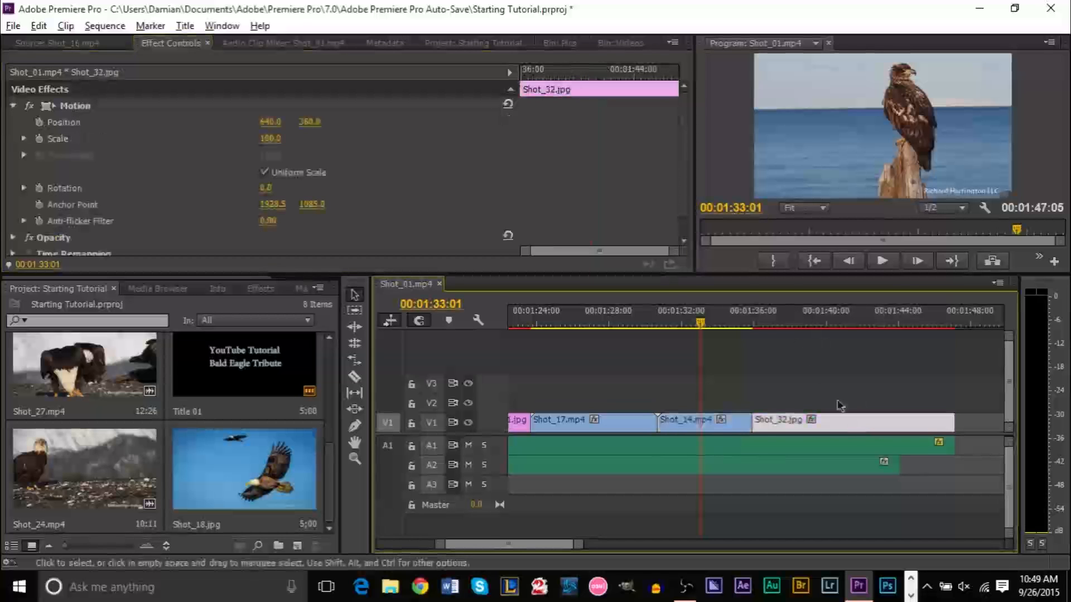
pyautogui.click(797, 323)
pyautogui.moveTo(554, 74); pyautogui.dragTo(512, 75)
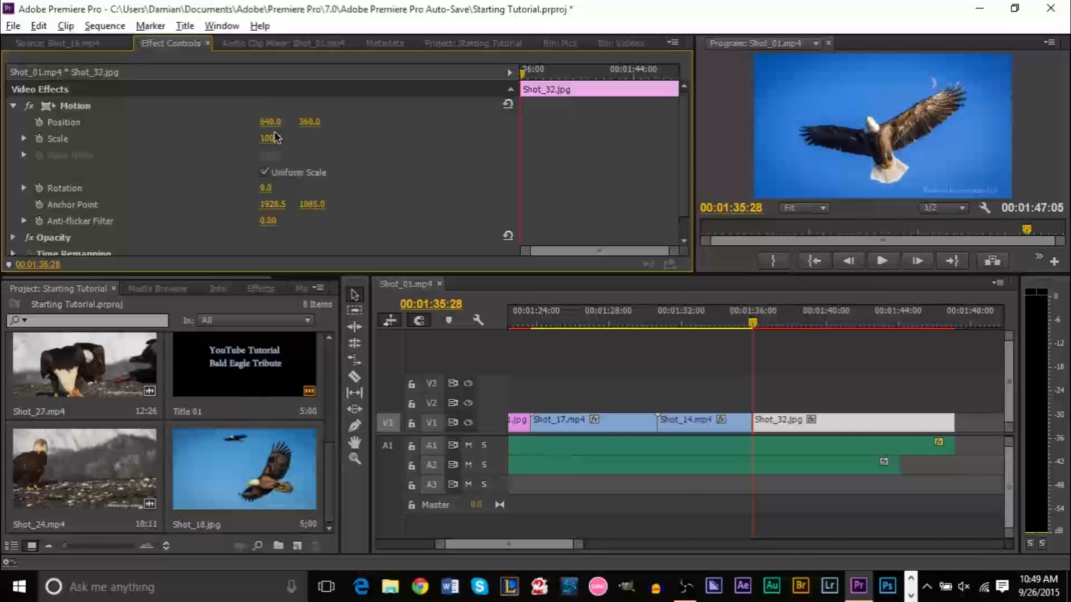
# Raise Shot_32.jpg's Scale to 343 at its first frame and add a Scale keyframe there
pyautogui.moveTo(271, 138)
pyautogui.mouseDown()
pyautogui.moveTo(229, 138)
pyautogui.moveTo(272, 138)
pyautogui.mouseUp()
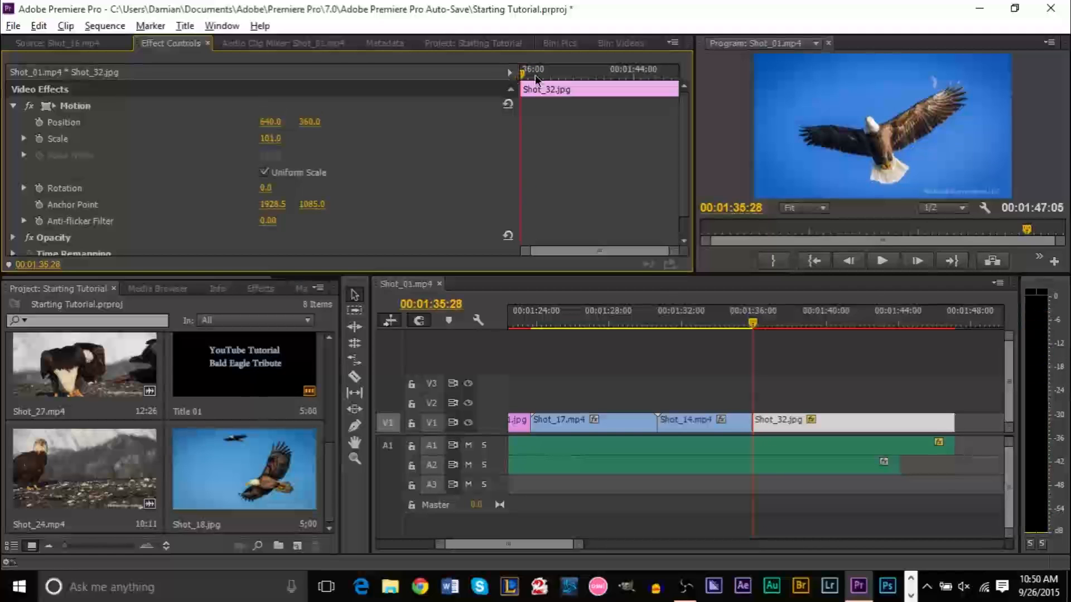
pyautogui.moveTo(522, 74); pyautogui.dragTo(617, 84)
pyautogui.click(517, 72)
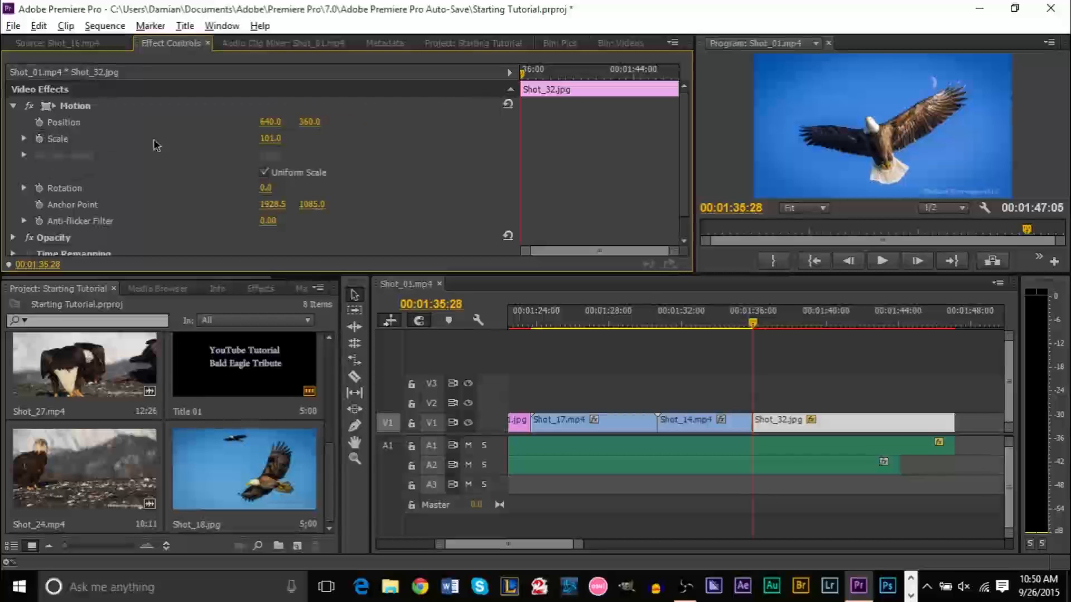
pyautogui.moveTo(270, 146); pyautogui.dragTo(404, 146)
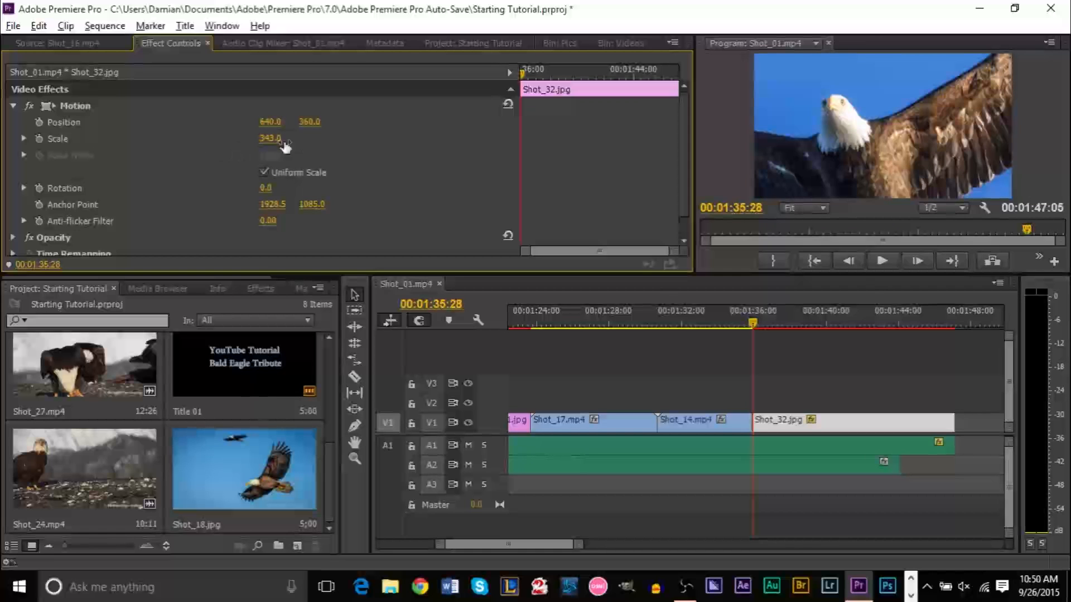
pyautogui.click(39, 146)
pyautogui.moveTo(527, 78)
pyautogui.mouseDown()
pyautogui.moveTo(545, 83)
pyautogui.moveTo(511, 83)
pyautogui.mouseUp()
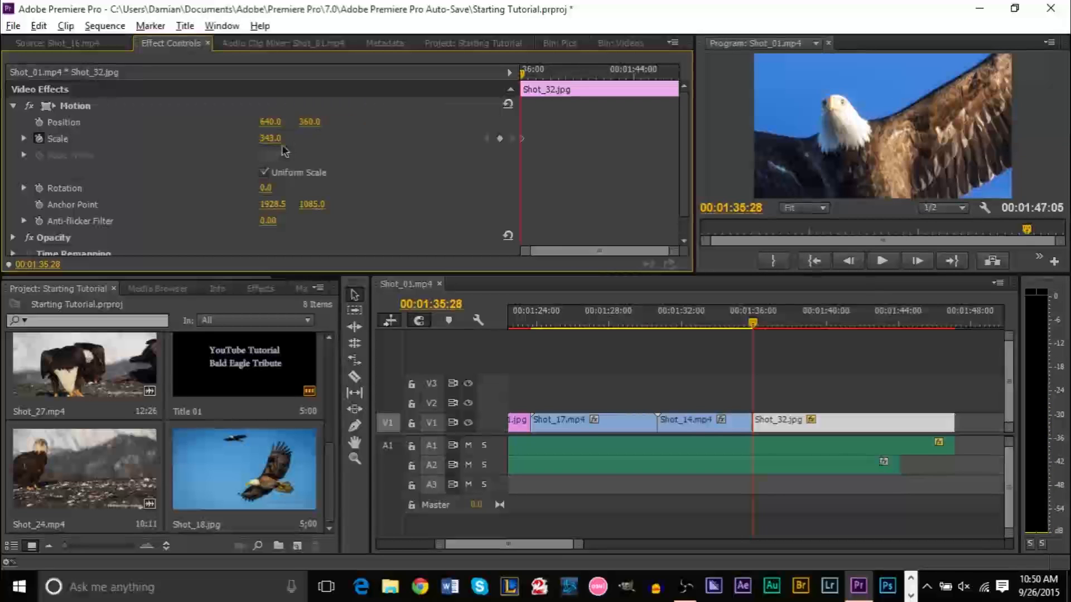
pyautogui.moveTo(523, 72); pyautogui.dragTo(628, 78)
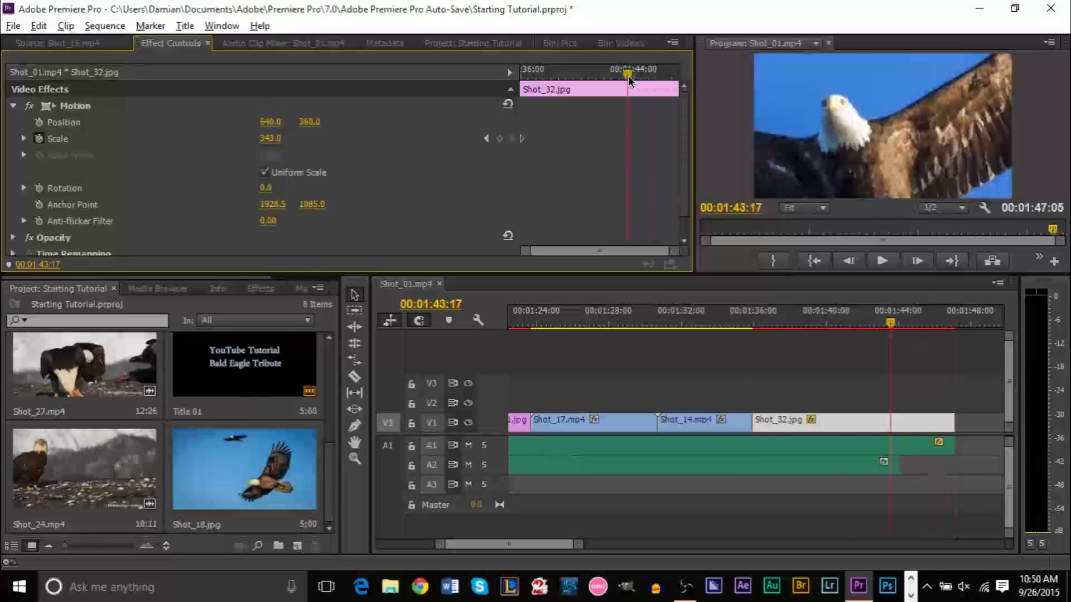
# Add a second Scale keyframe of 112 at 00:01:43:17 so the eagle zooms out from 343
pyautogui.moveTo(271, 144); pyautogui.dragTo(143, 143)
pyautogui.moveTo(280, 141); pyautogui.dragTo(278, 141)
pyautogui.moveTo(629, 78); pyautogui.dragTo(649, 83)
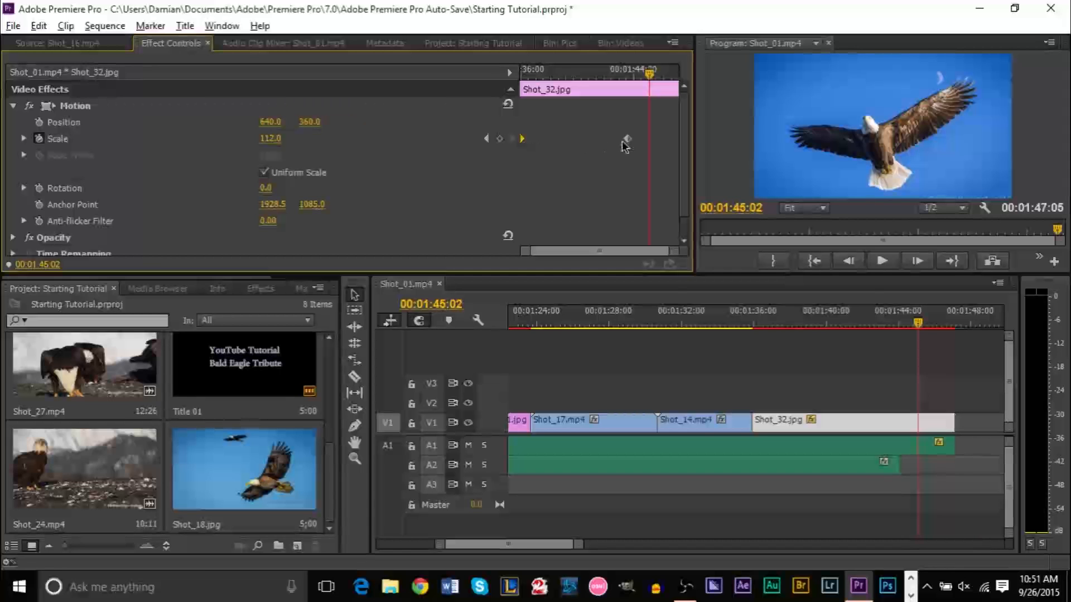
pyautogui.moveTo(538, 76); pyautogui.dragTo(520, 76)
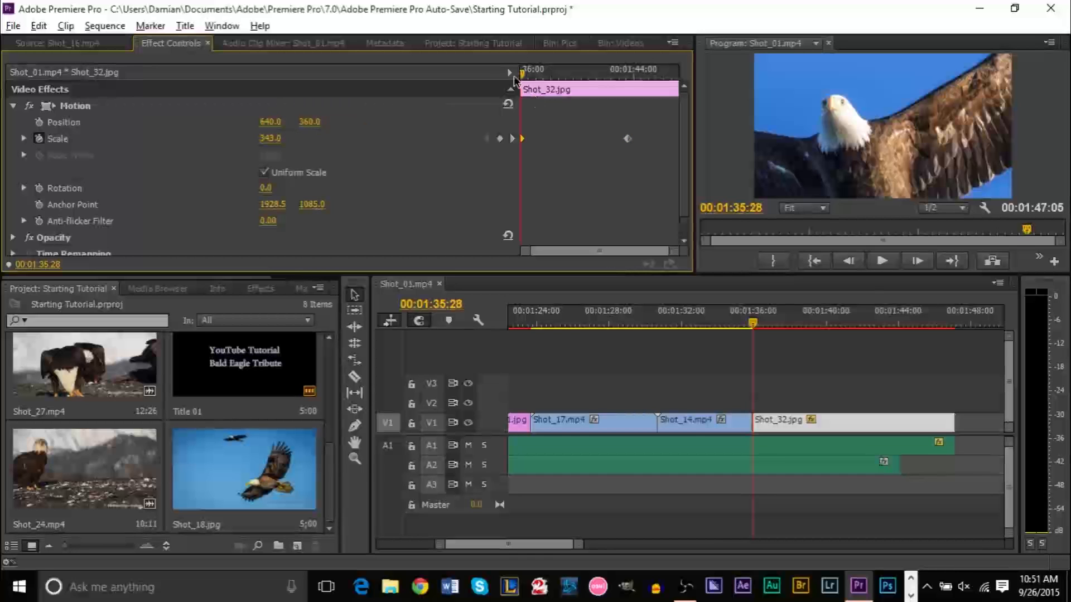
pyautogui.moveTo(520, 77); pyautogui.dragTo(631, 80)
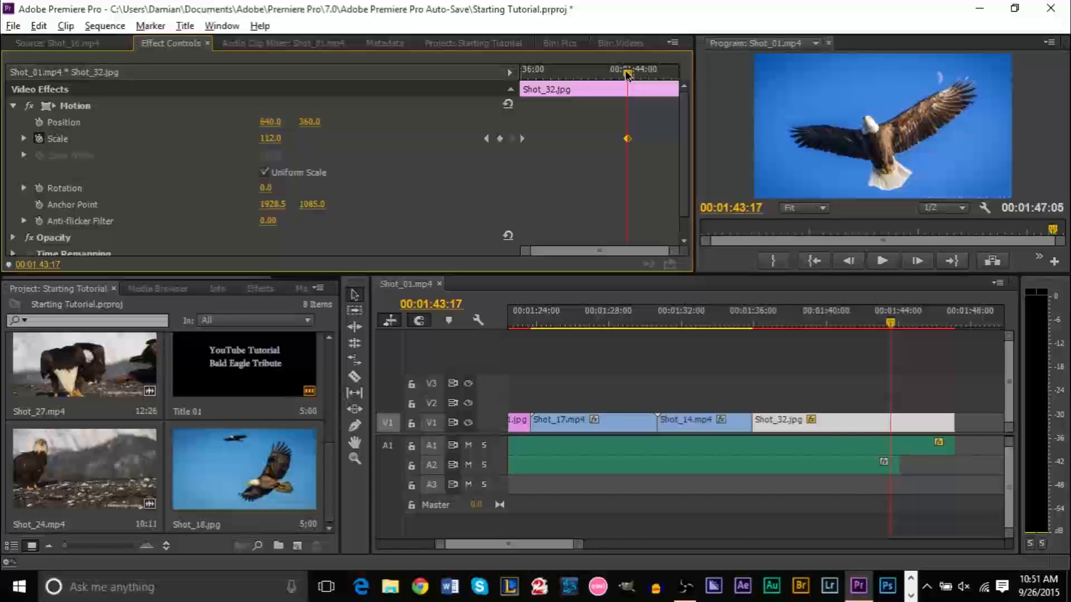
pyautogui.moveTo(627, 76)
pyautogui.mouseDown()
pyautogui.moveTo(553, 77)
pyautogui.moveTo(629, 78)
pyautogui.mouseUp()
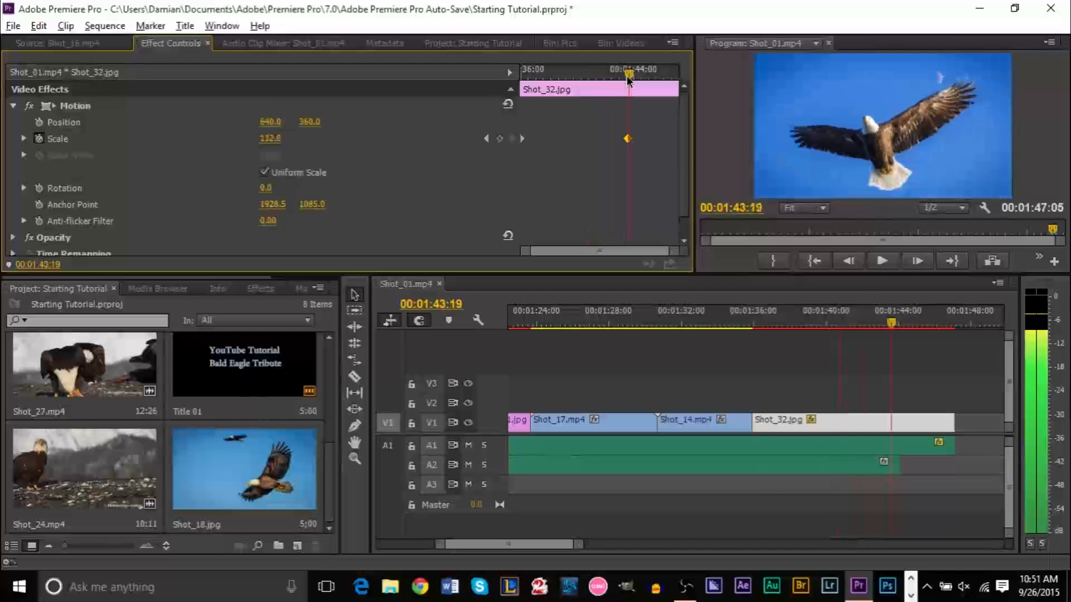
# Play back from 01:34:16 to 01:35:16 to review the lead-in
pyautogui.moveTo(856, 323); pyautogui.dragTo(729, 323)
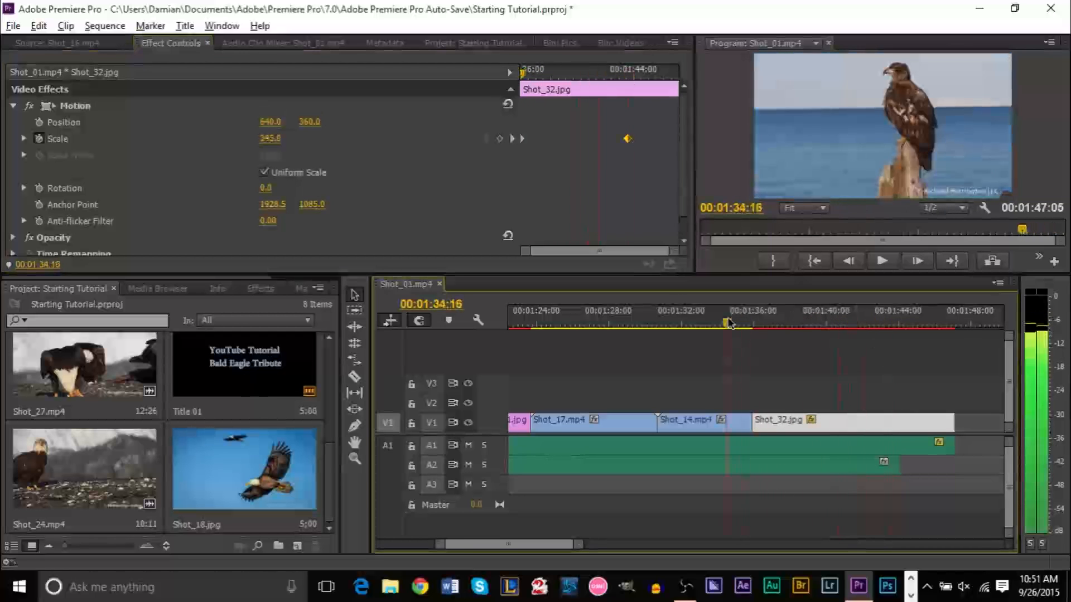
pyautogui.press('space')
pyautogui.press('space')
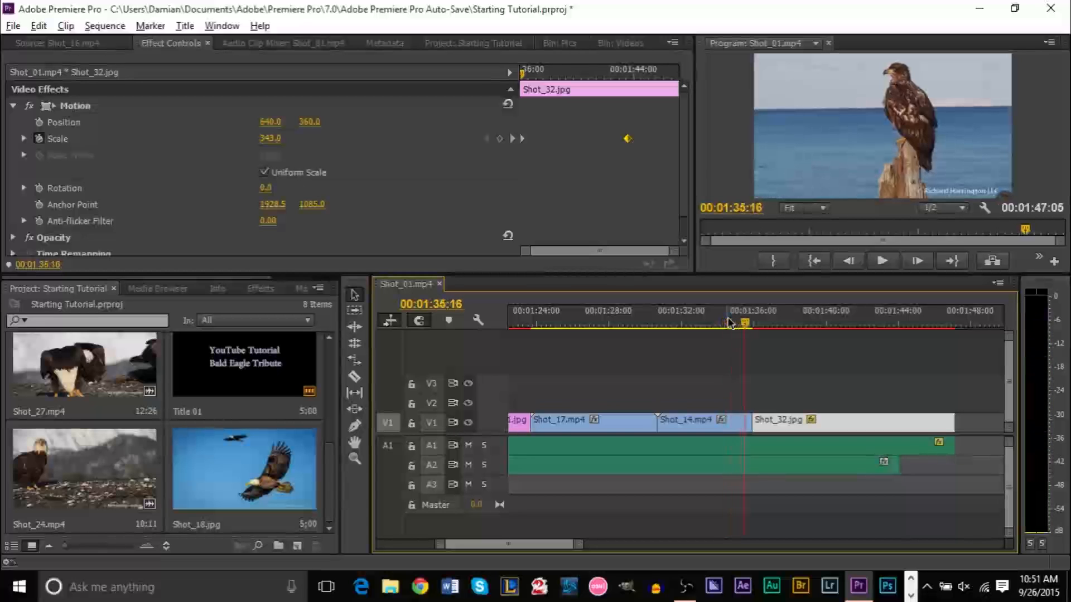
# Unmute the sound, play to the final eagle shot, and park near 01:46:08
pyautogui.press('XF86AudioMute')
pyautogui.press('space')
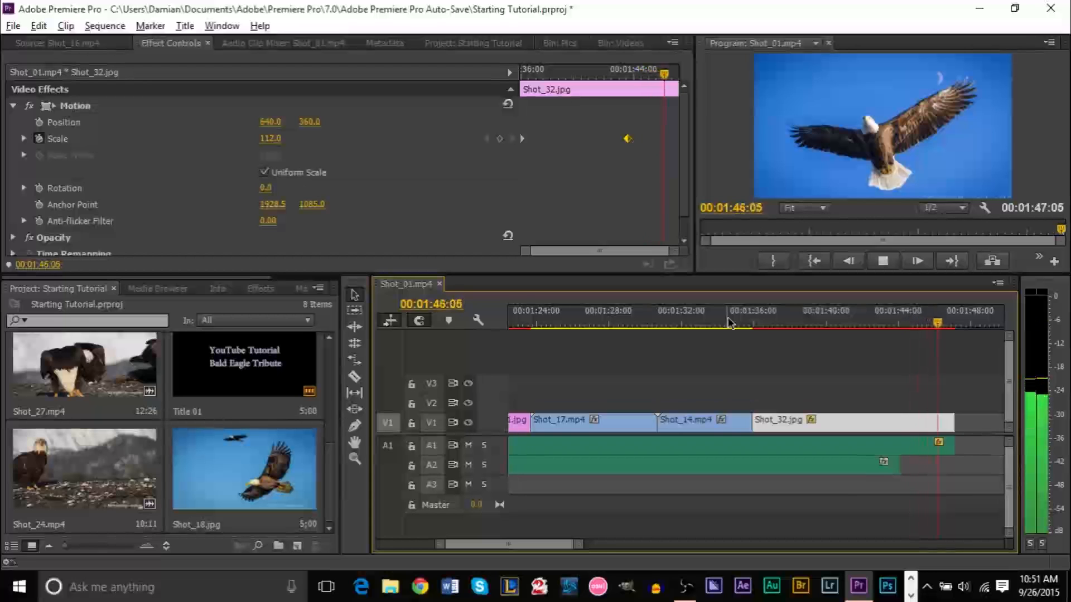
pyautogui.press('space')
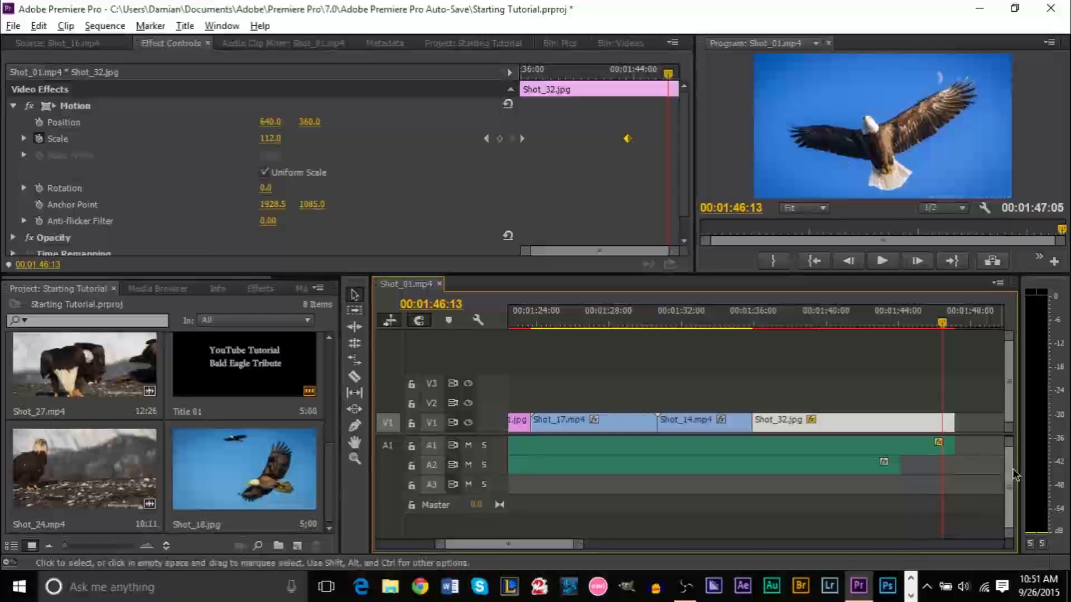
pyautogui.moveTo(941, 336)
pyautogui.mouseDown()
pyautogui.moveTo(892, 335)
pyautogui.moveTo(957, 335)
pyautogui.moveTo(939, 335)
pyautogui.mouseUp()
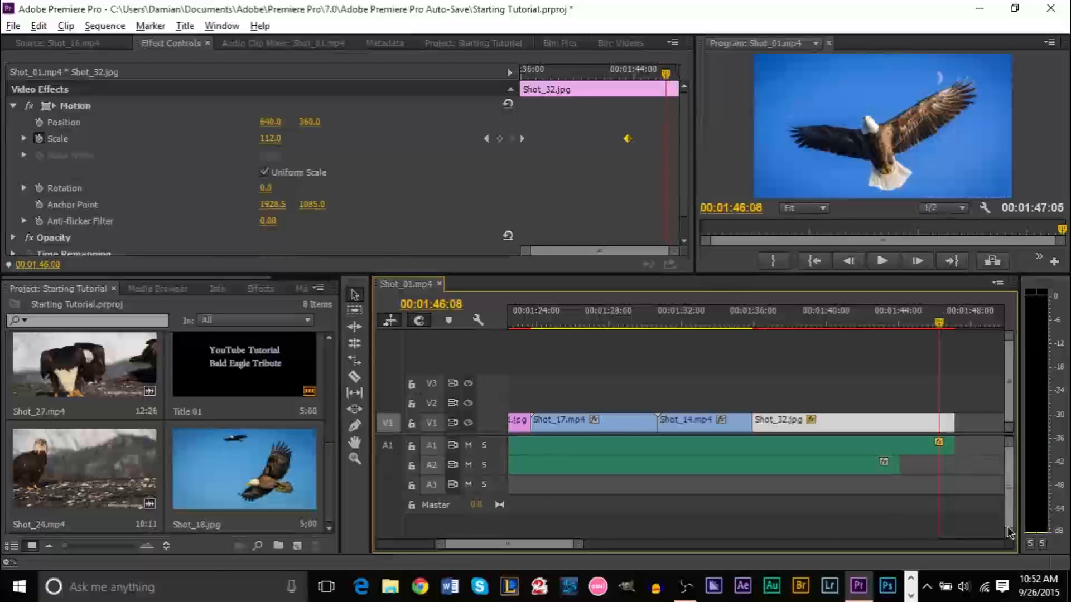
# Add Pen-tool volume keyframes on A1, fade the music to -∞ dB at 00:01:47:05, and listen
pyautogui.moveTo(1008, 536); pyautogui.dragTo(1008, 473)
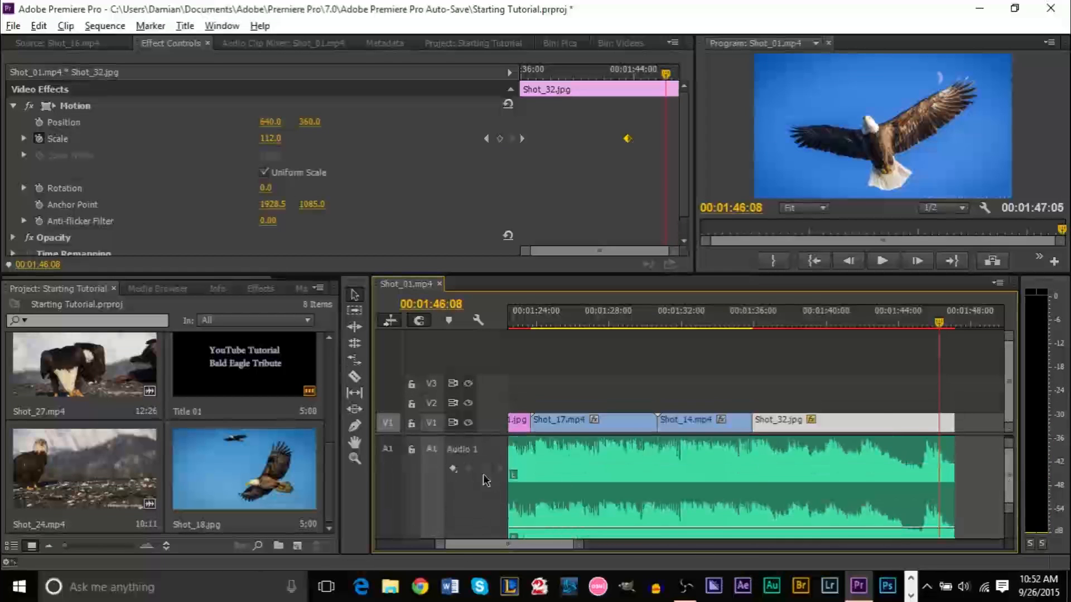
pyautogui.click(354, 427)
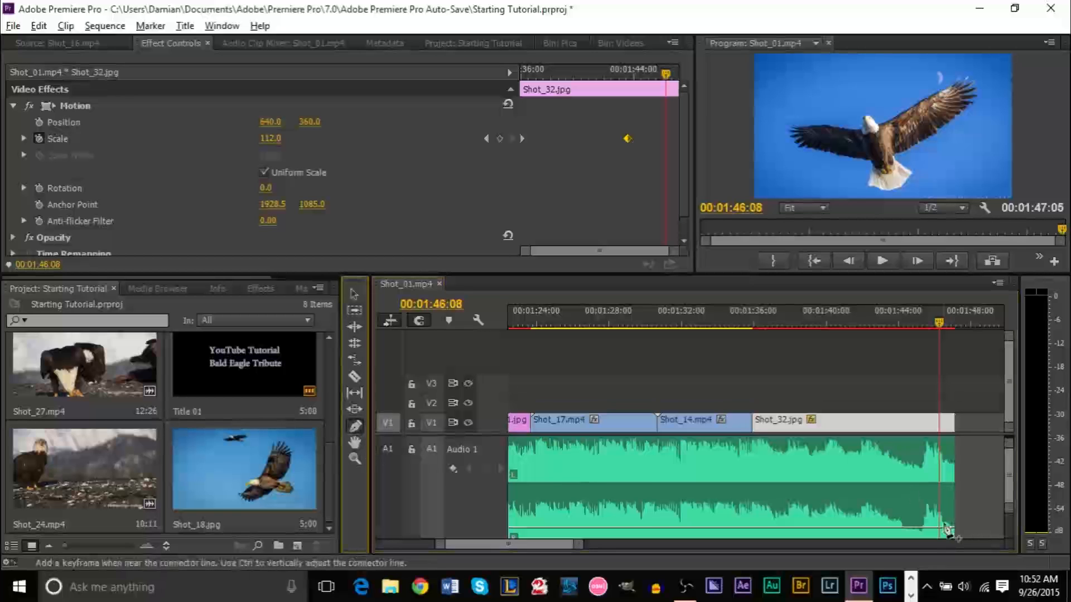
pyautogui.click(935, 530)
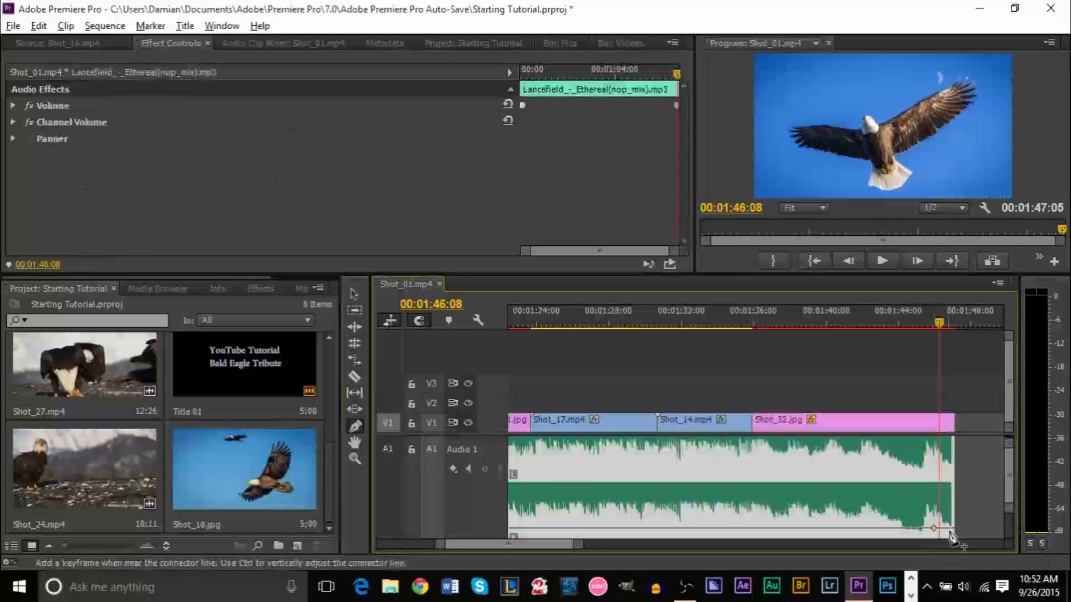
pyautogui.moveTo(955, 532); pyautogui.dragTo(955, 539)
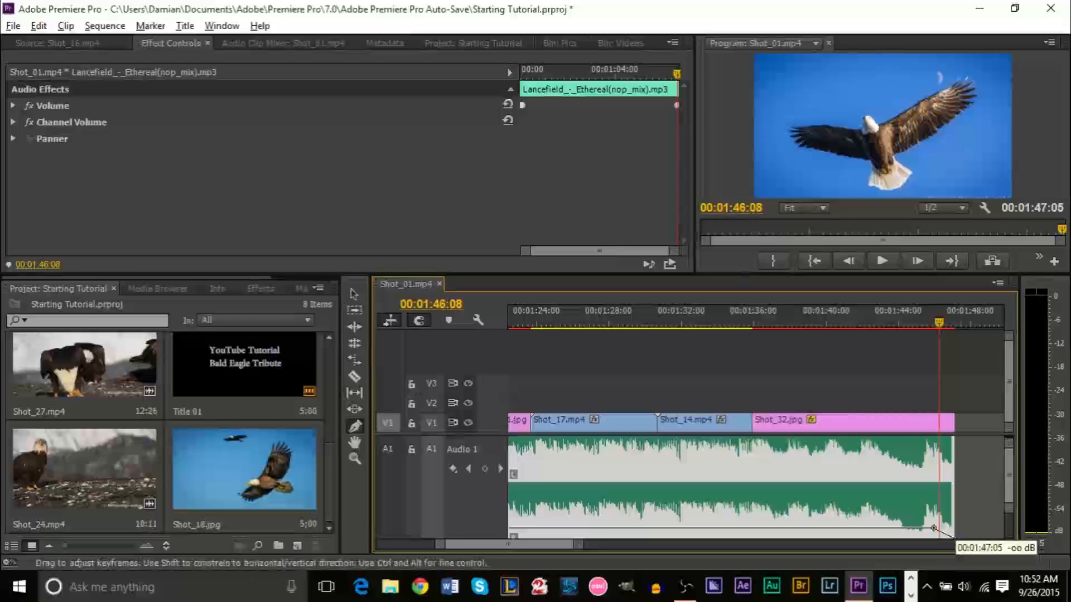
pyautogui.click(916, 323)
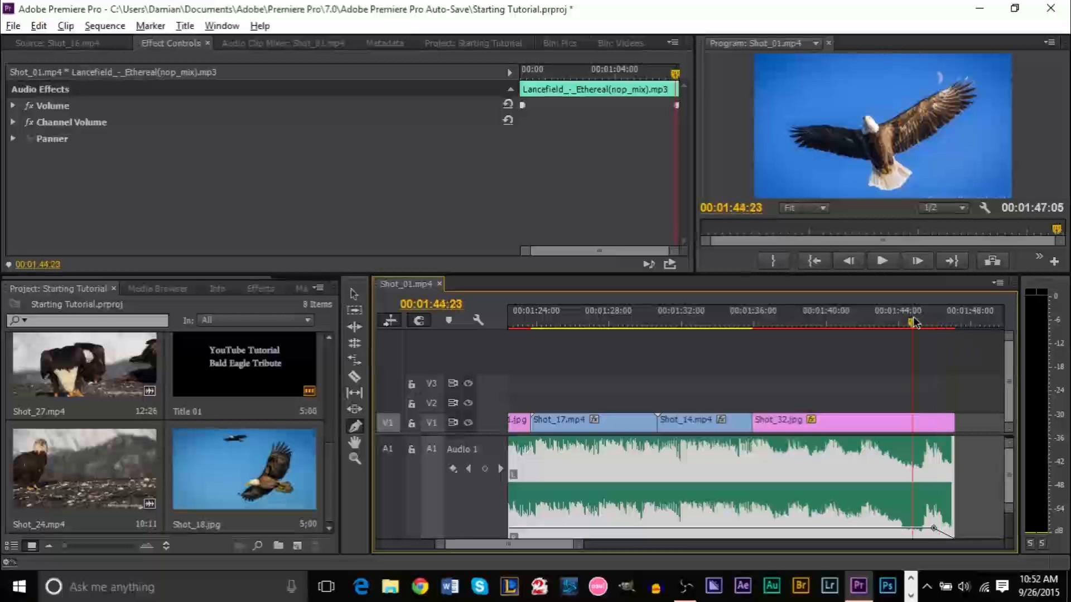
pyautogui.press('space')
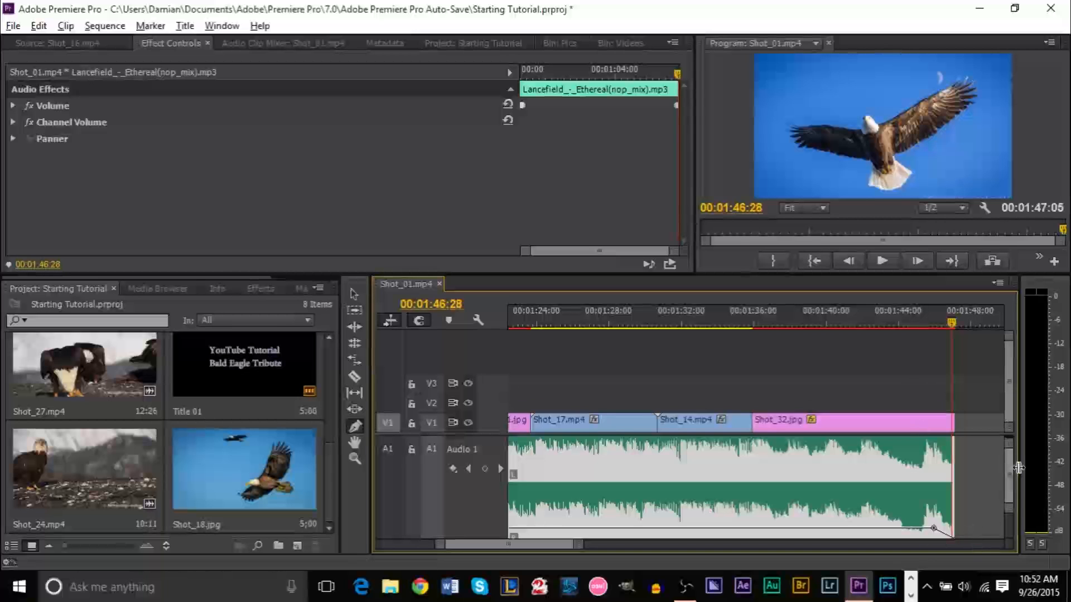
pyautogui.doubleClick(1011, 512)
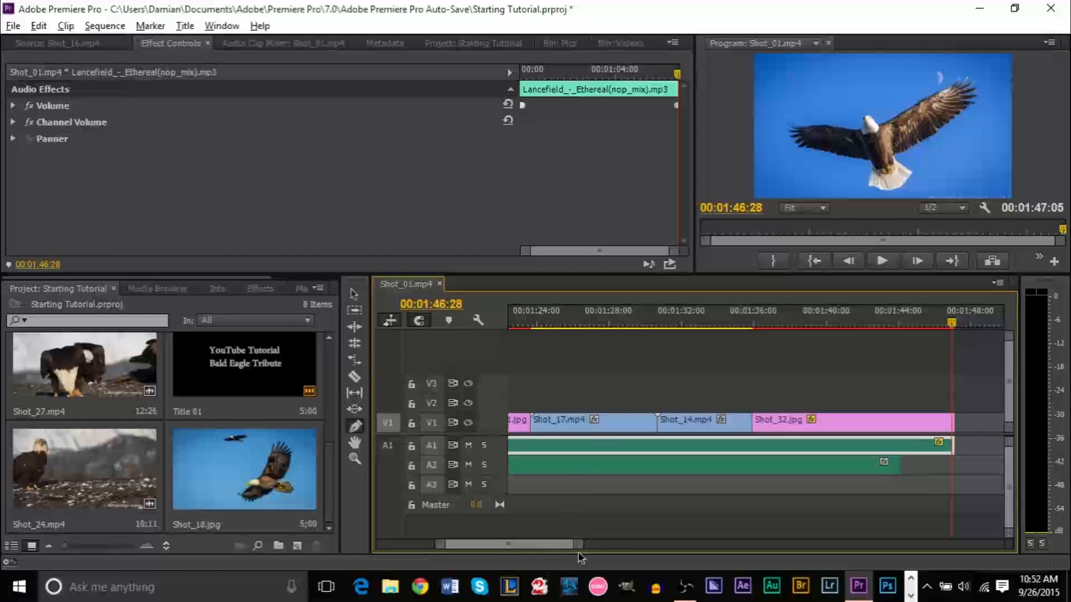
# Zoom out to the whole sequence, return to 00:00:00:00, and select eagle_narration.wav
pyautogui.moveTo(578, 547); pyautogui.dragTo(579, 544)
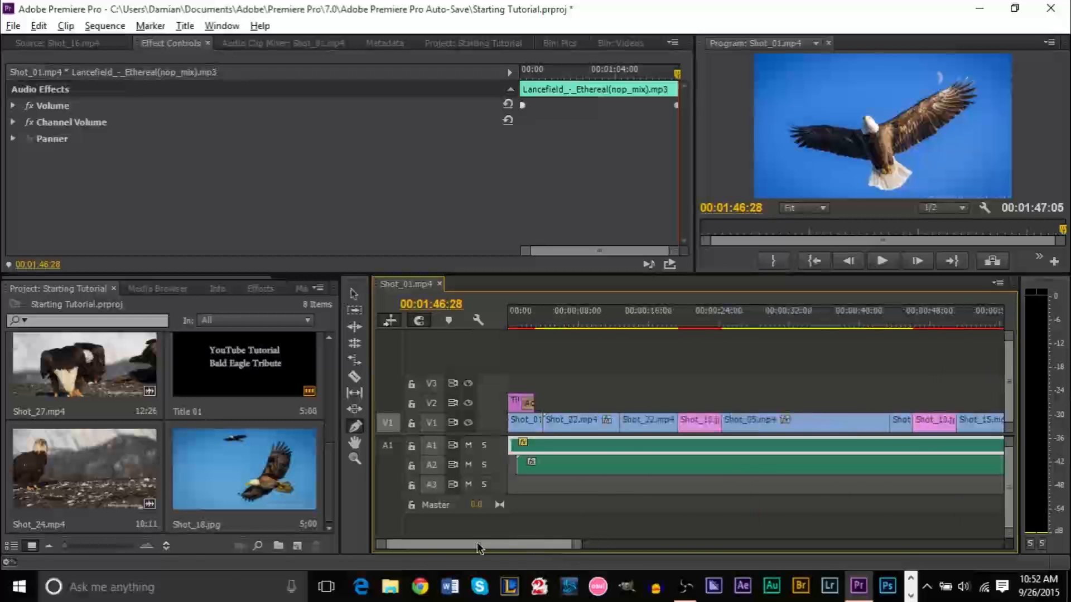
pyautogui.moveTo(556, 314); pyautogui.dragTo(497, 323)
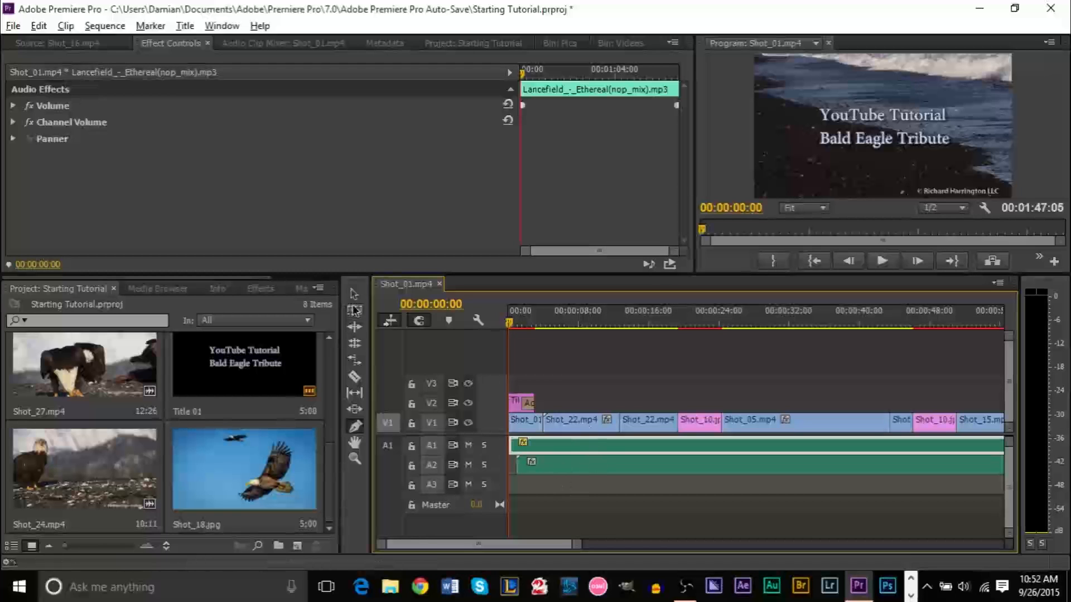
pyautogui.click(619, 465)
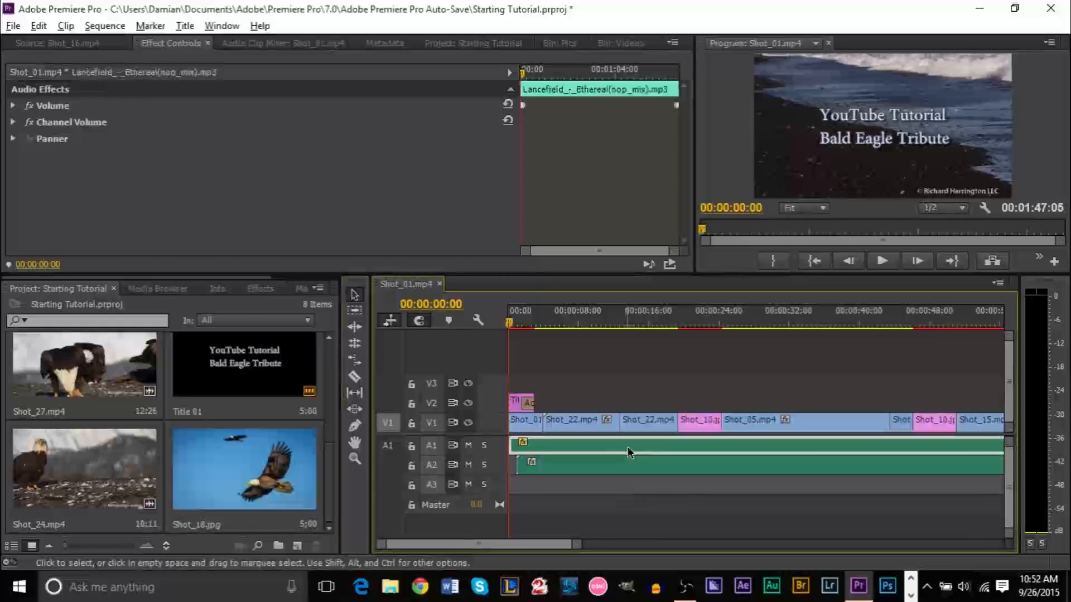
# Click Shot_22.mp4 and Shot_10.jpg, check the File menu, then deselect every clip
pyautogui.click(640, 427)
pyautogui.click(694, 430)
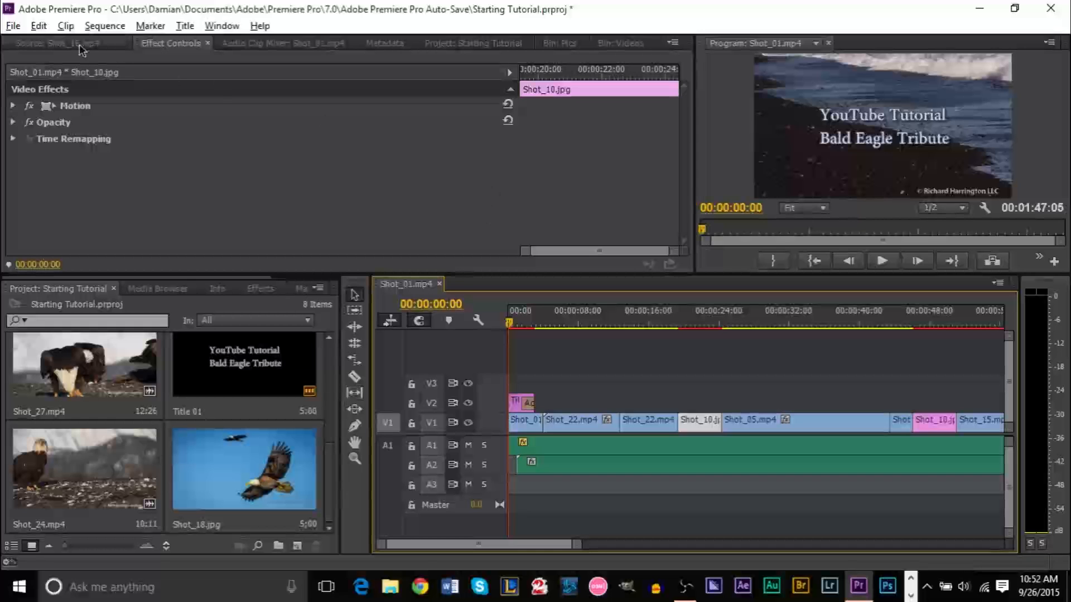
pyautogui.click(13, 27)
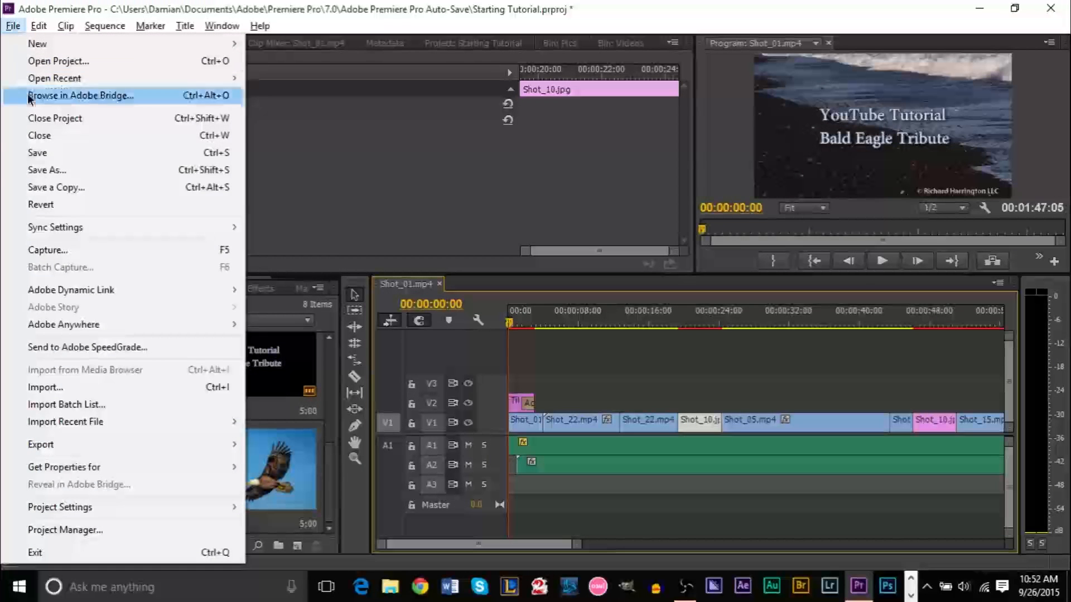
pyautogui.click(554, 176)
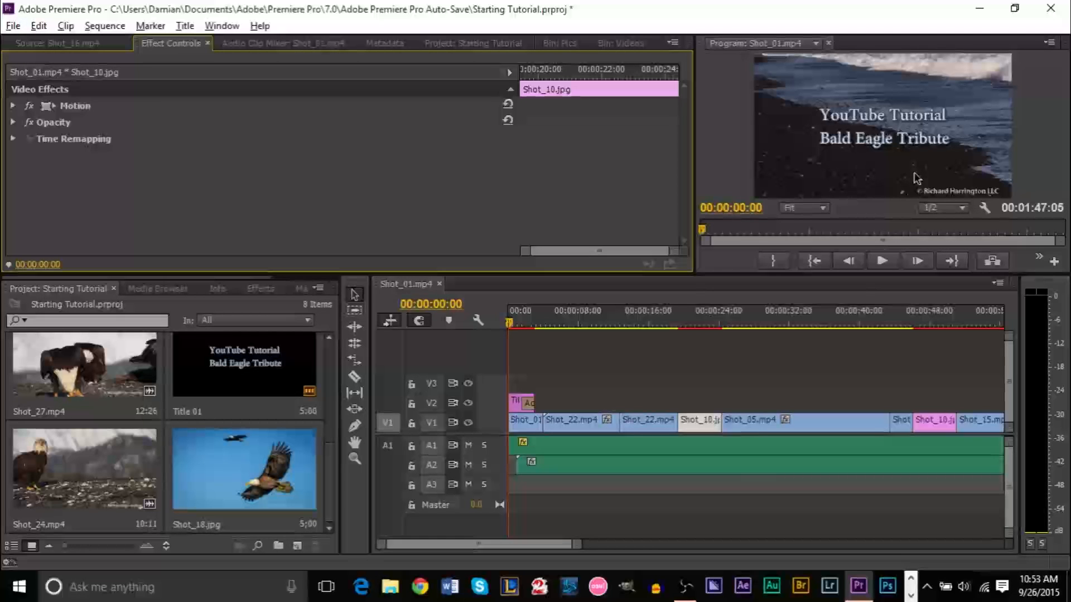
pyautogui.click(6, 26)
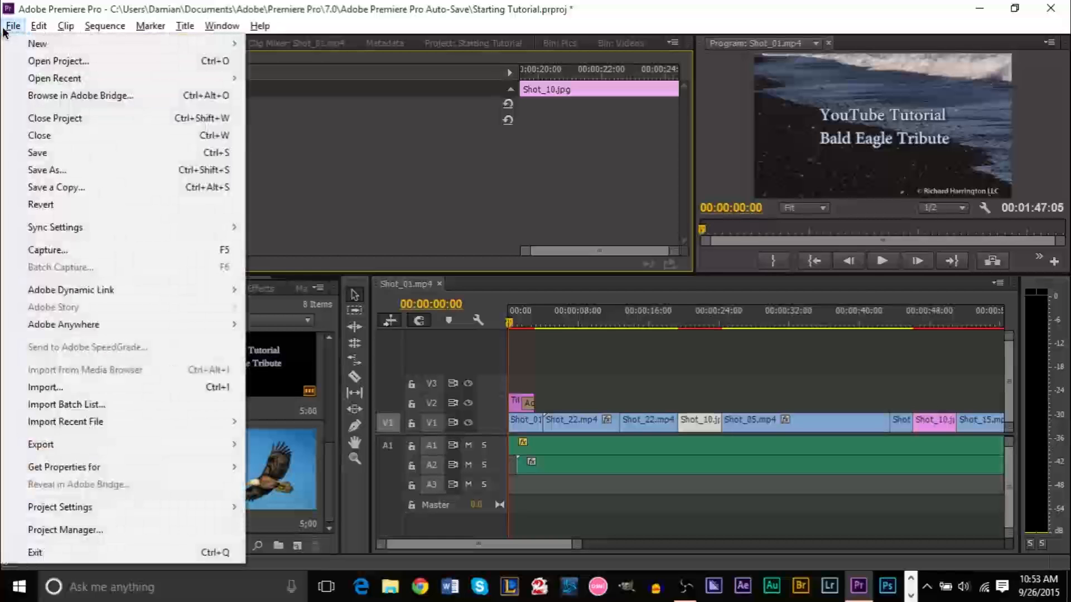
pyautogui.moveTo(89, 443)
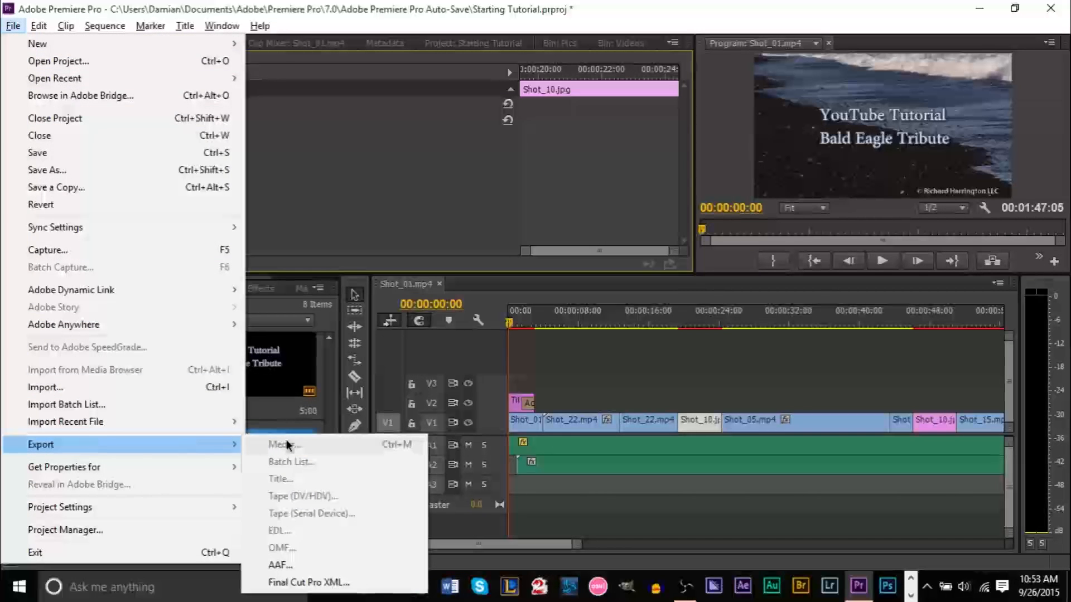
pyautogui.click(593, 375)
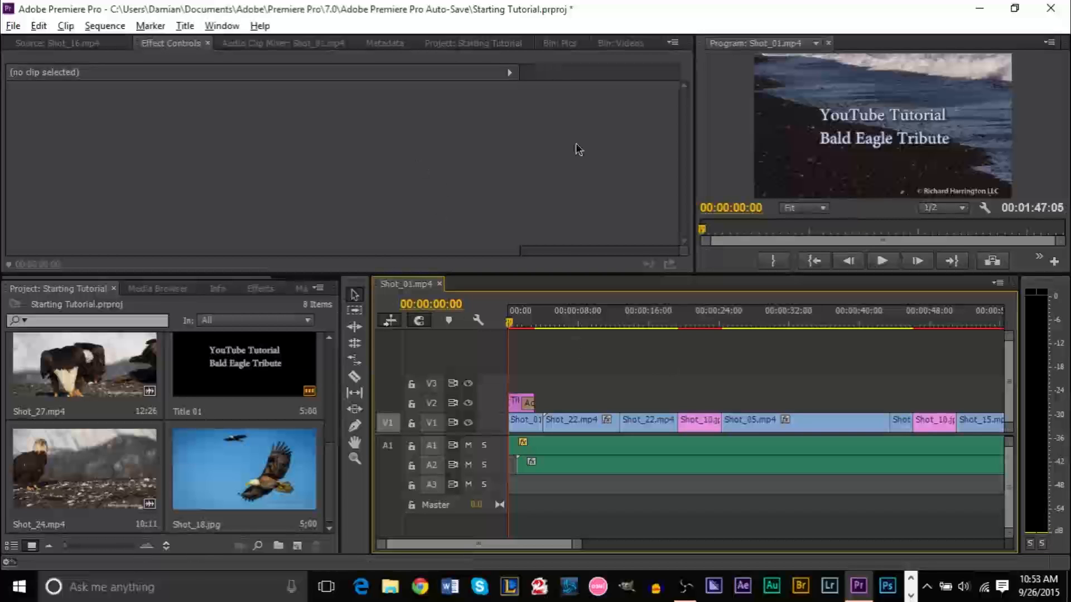
# Open the sequence's Export Settings, dismiss the Media Encoder notice, and keep H.264 format
pyautogui.click(13, 26)
pyautogui.moveTo(106, 436)
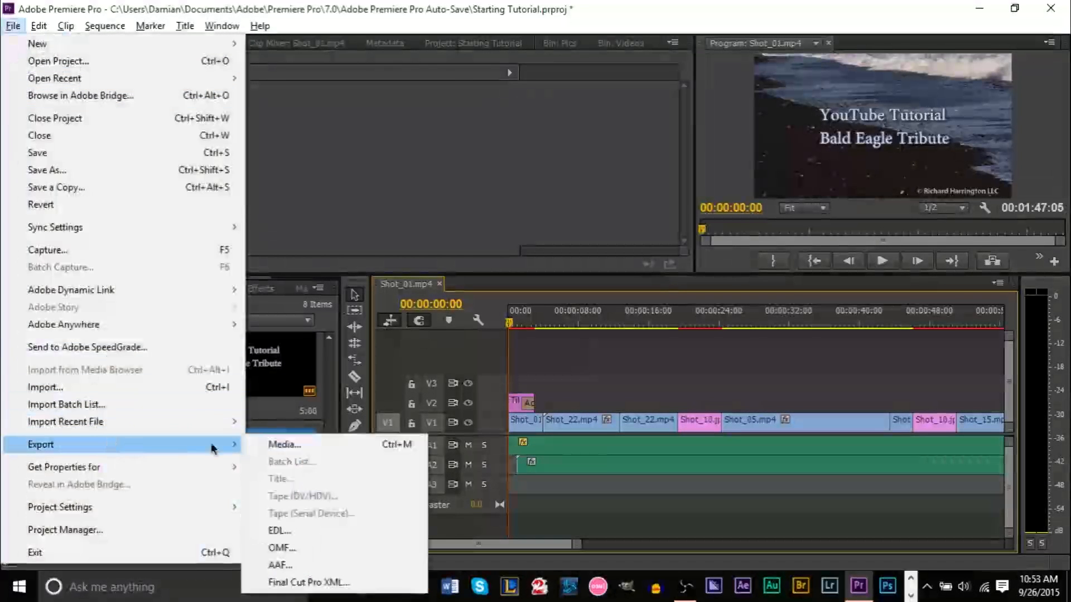
pyautogui.click(322, 449)
pyautogui.click(666, 317)
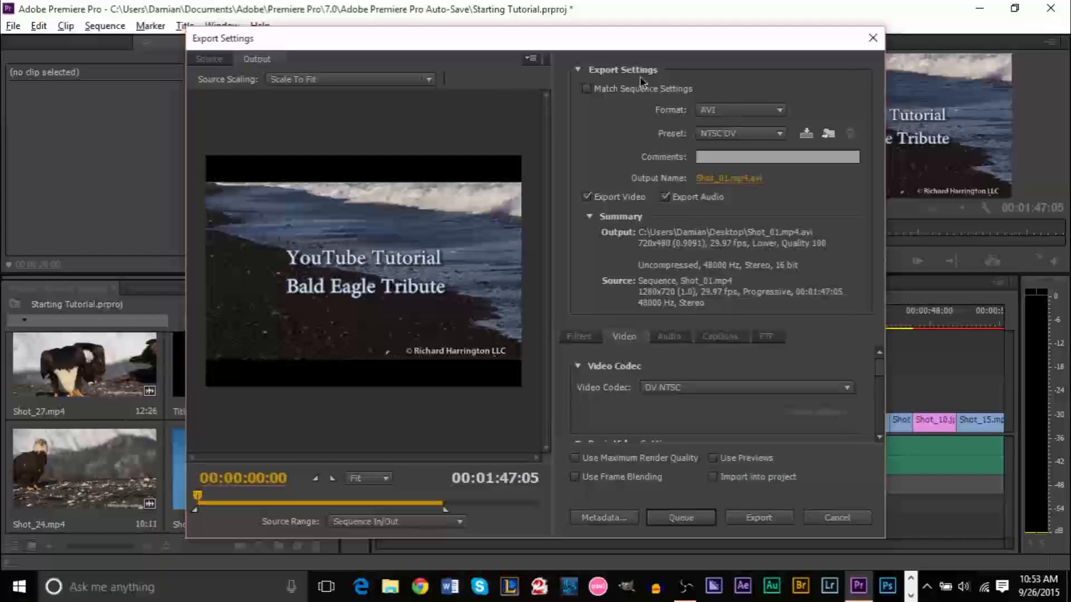
pyautogui.click(726, 115)
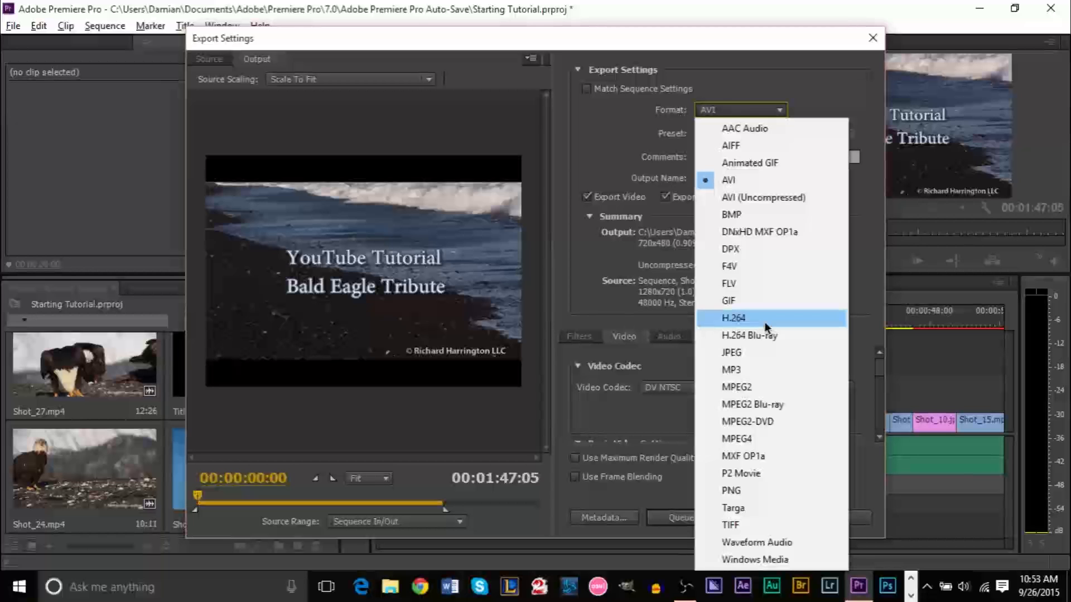
pyautogui.press('Escape')
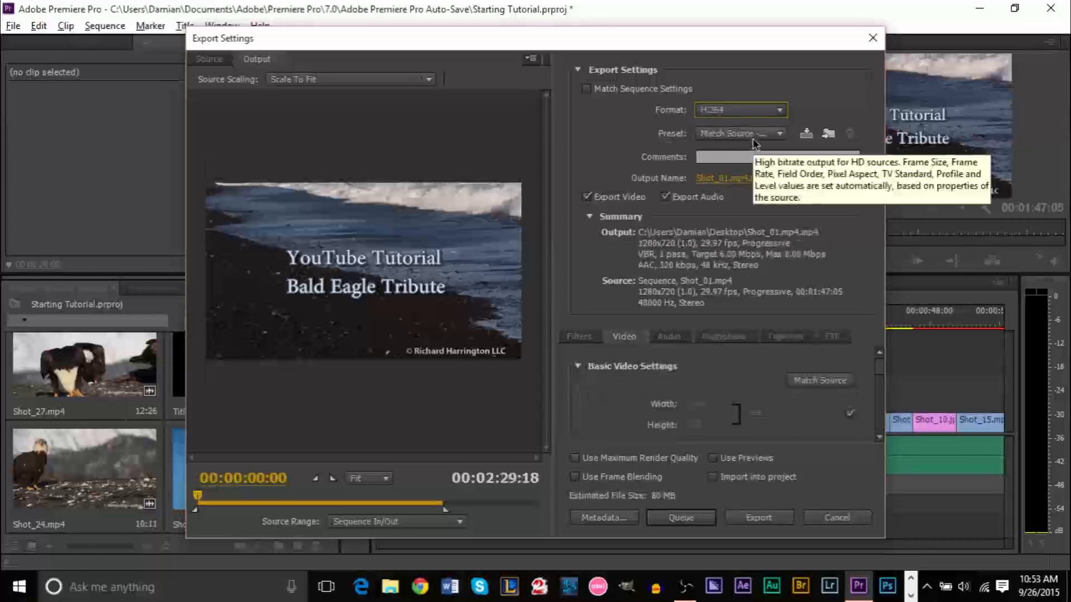
# Review the Audio, Filters, Video and Captions export settings, ending on basic video settings
pyautogui.click(670, 336)
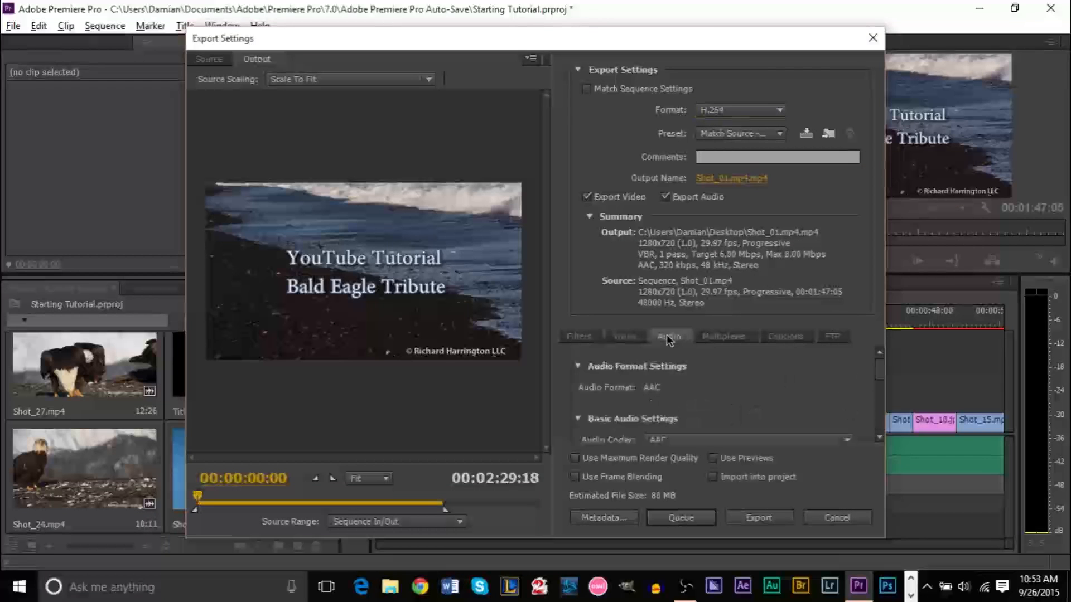
pyautogui.click(580, 336)
pyautogui.click(624, 336)
pyautogui.click(786, 337)
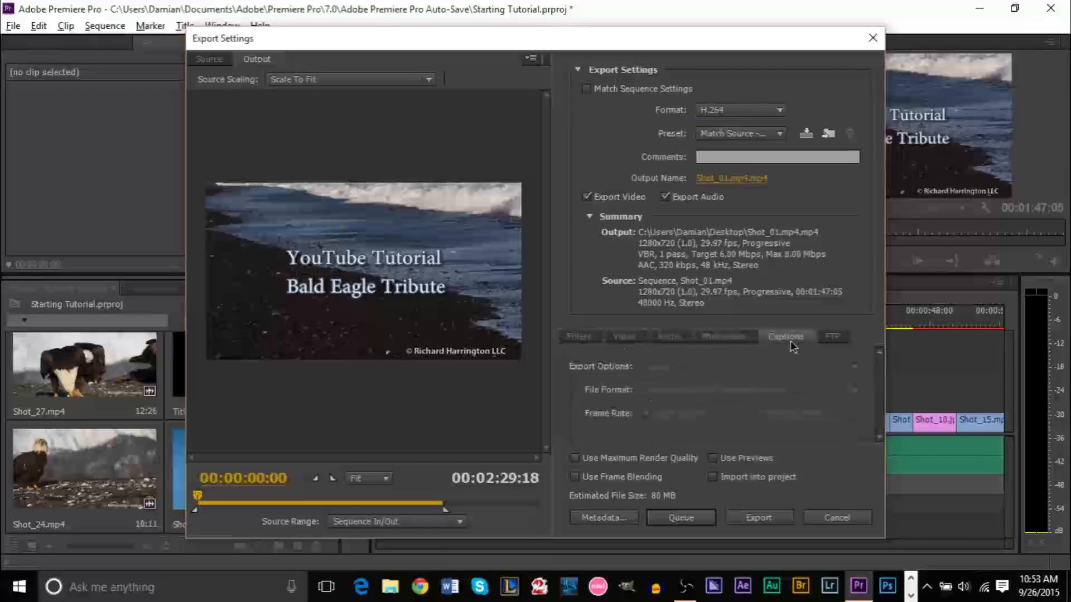
pyautogui.click(591, 336)
pyautogui.click(625, 337)
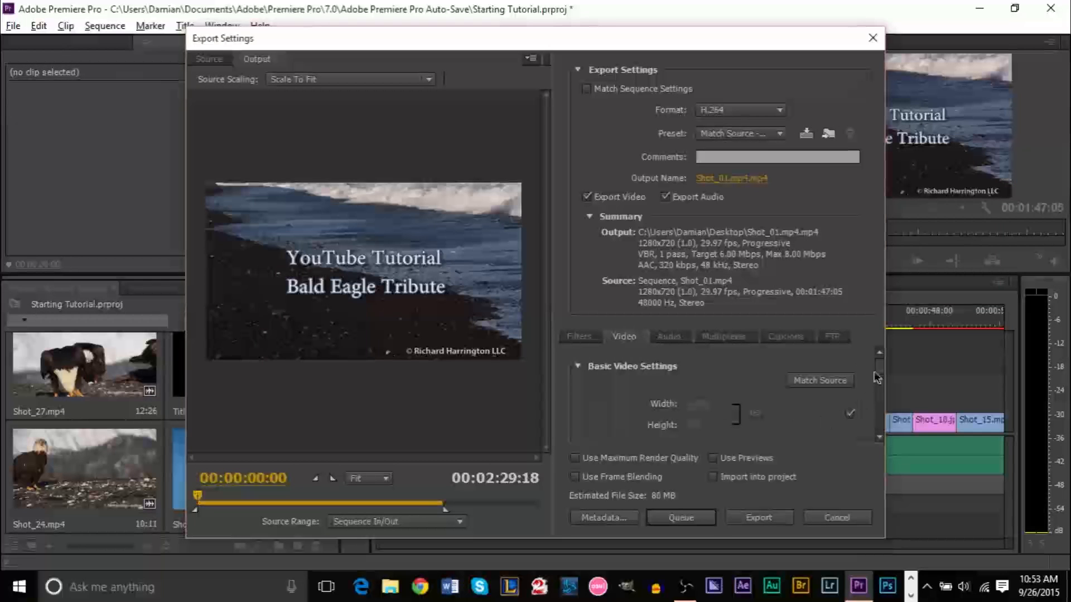
pyautogui.scroll(-1, 880, 382)
pyautogui.scroll(-3, 880, 381)
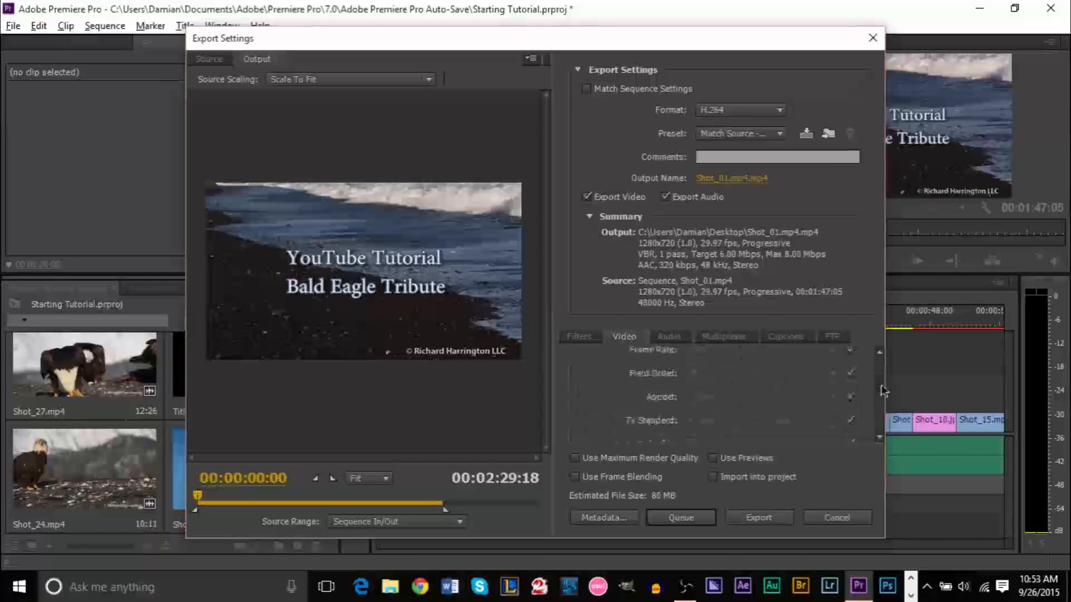
pyautogui.scroll(4, 877, 354)
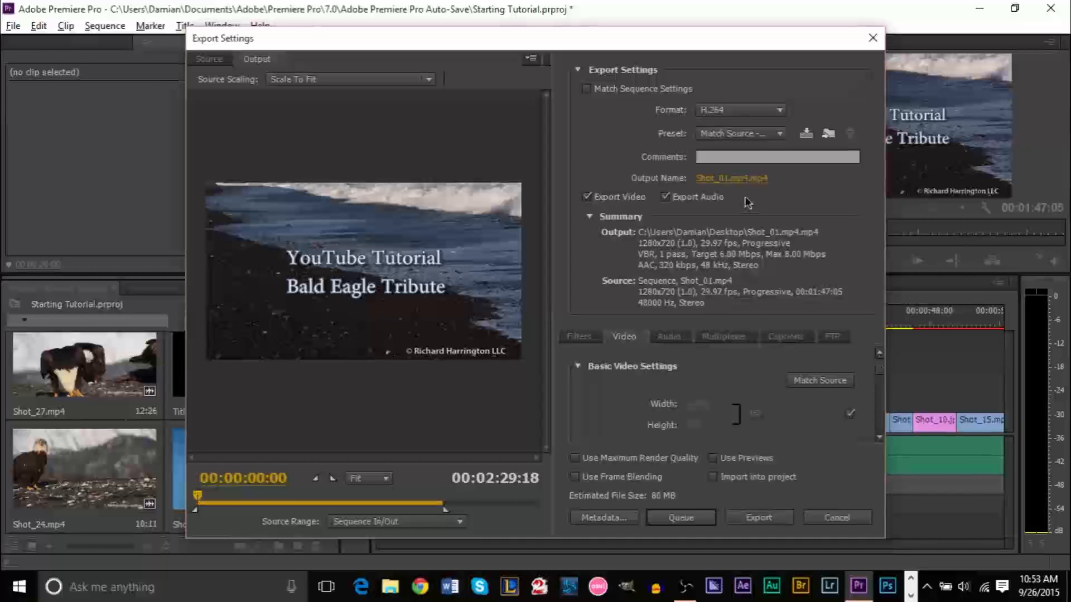
# Select the YouTube HD 1080p 29.97 preset for 1920x1080 output at 8 Mbps
pyautogui.click(766, 139)
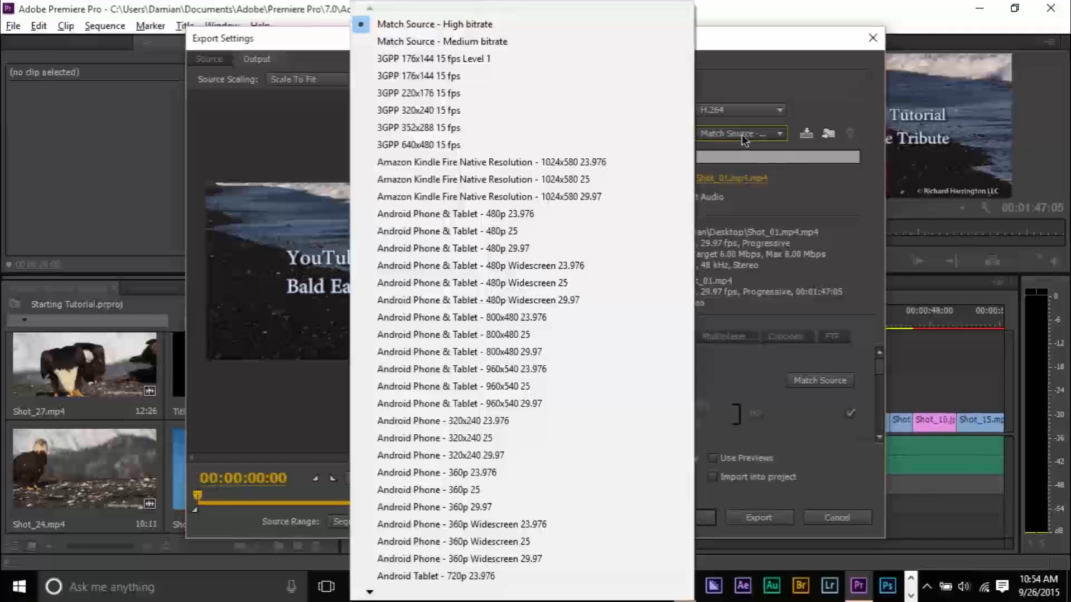
pyautogui.press('Down')
pyautogui.press('Down')
pyautogui.press('Down')
pyautogui.press('Down')
pyautogui.press('Down')
pyautogui.press('Down')
pyautogui.press('Down')
pyautogui.press('Down')
pyautogui.press('Down')
pyautogui.press('Down')
pyautogui.press('Down')
pyautogui.press('Down')
pyautogui.press('Down')
pyautogui.press('Down')
pyautogui.press('Down')
pyautogui.press('Down')
pyautogui.press('Down')
pyautogui.press('Down')
pyautogui.press('Down')
pyautogui.press('Down')
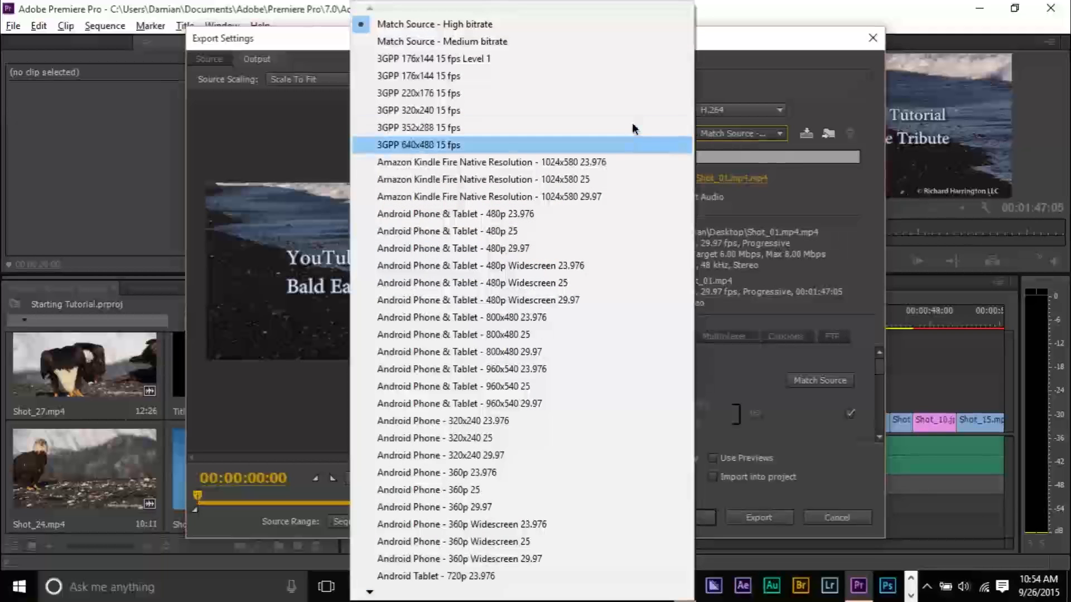
pyautogui.press('Down')
pyautogui.press('Down')
pyautogui.press('Down')
pyautogui.press('Down')
pyautogui.press('Down')
pyautogui.press('Down')
pyautogui.press('Down')
pyautogui.press('Down')
pyautogui.press('Down')
pyautogui.press('Down')
pyautogui.press('Down')
pyautogui.press('Down')
pyautogui.press('Down')
pyautogui.press('Down')
pyautogui.press('Down')
pyautogui.press('Down')
pyautogui.press('Down')
pyautogui.press('Down')
pyautogui.press('Down')
pyautogui.press('Down')
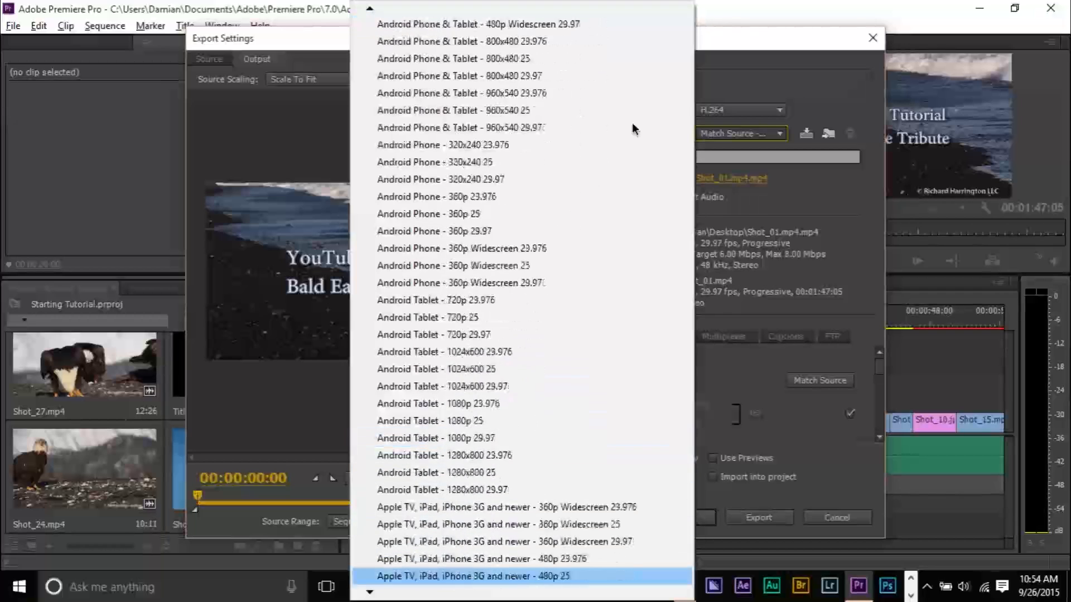
pyautogui.press('Down')
pyautogui.press('Down')
pyautogui.press('Down')
pyautogui.press('Down')
pyautogui.press('Down')
pyautogui.press('Down')
pyautogui.press('Down')
pyautogui.press('Down')
pyautogui.press('Down')
pyautogui.press('Down')
pyautogui.press('Down')
pyautogui.press('Down')
pyautogui.press('Down')
pyautogui.press('Down')
pyautogui.press('Down')
pyautogui.press('Down')
pyautogui.press('Down')
pyautogui.press('Down')
pyautogui.press('Down')
pyautogui.press('Down')
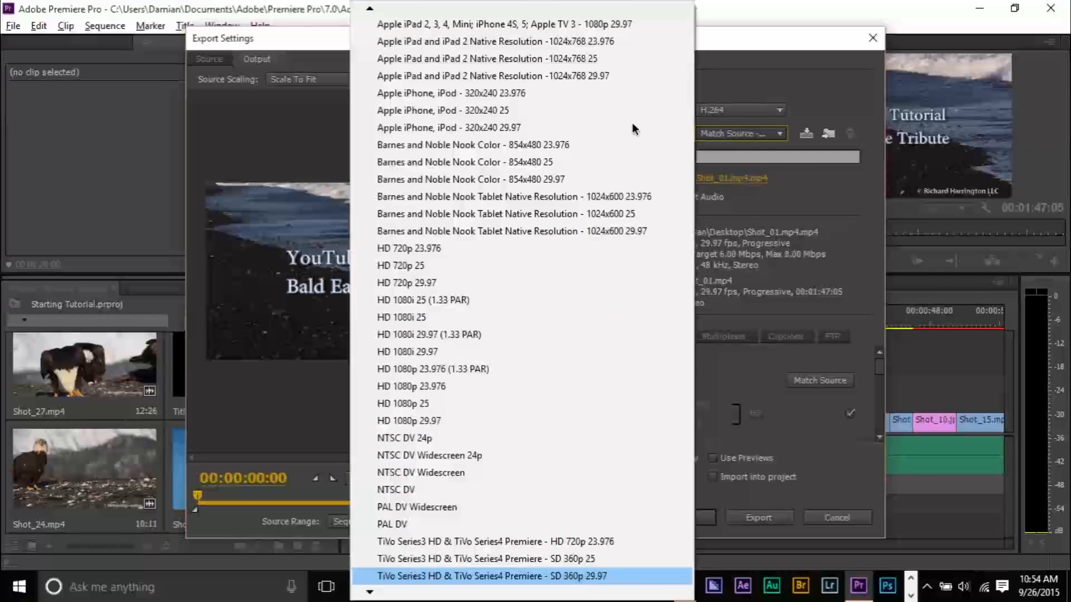
pyautogui.press('Down')
pyautogui.press('Down')
pyautogui.press('Down')
pyautogui.press('Down')
pyautogui.press('Down')
pyautogui.press('Down')
pyautogui.press('Down')
pyautogui.press('Down')
pyautogui.press('Down')
pyautogui.press('Down')
pyautogui.press('Down')
pyautogui.press('Down')
pyautogui.press('Down')
pyautogui.press('Down')
pyautogui.press('Down')
pyautogui.press('Down')
pyautogui.press('Down')
pyautogui.press('Down')
pyautogui.press('Down')
pyautogui.press('Down')
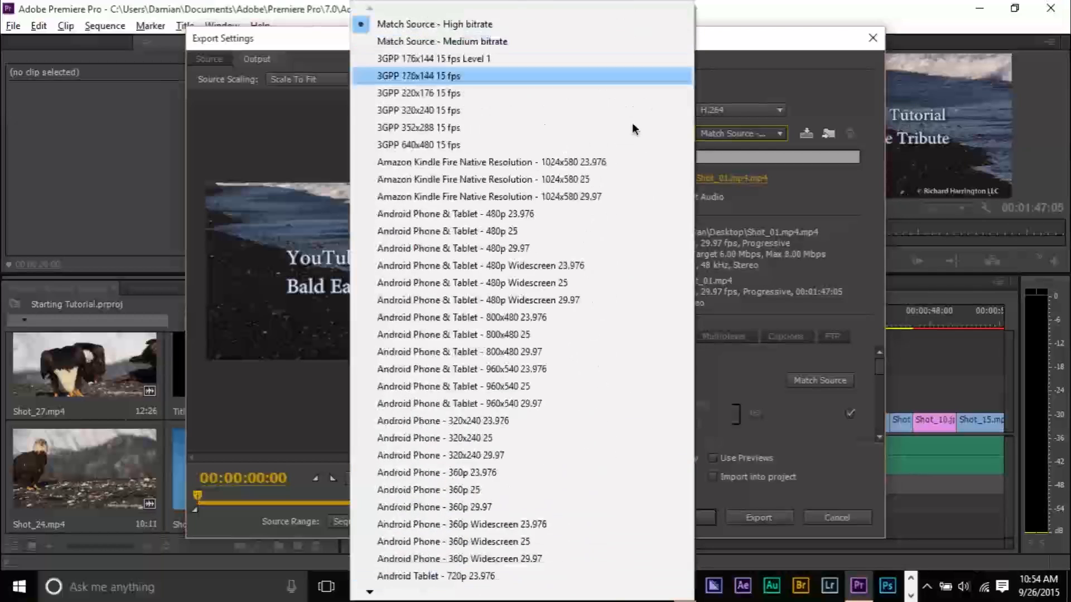
pyautogui.press('Up')
pyautogui.press('Up')
pyautogui.press('Down')
pyautogui.press('Down')
pyautogui.press('Down')
pyautogui.press('Down')
pyautogui.press('Down')
pyautogui.press('Down')
pyautogui.press('Down')
pyautogui.press('Down')
pyautogui.press('Down')
pyautogui.press('Down')
pyautogui.press('Down')
pyautogui.press('Down')
pyautogui.press('Down')
pyautogui.press('Down')
pyautogui.press('Down')
pyautogui.press('Down')
pyautogui.press('Down')
pyautogui.press('Down')
pyautogui.press('Down')
pyautogui.press('Down')
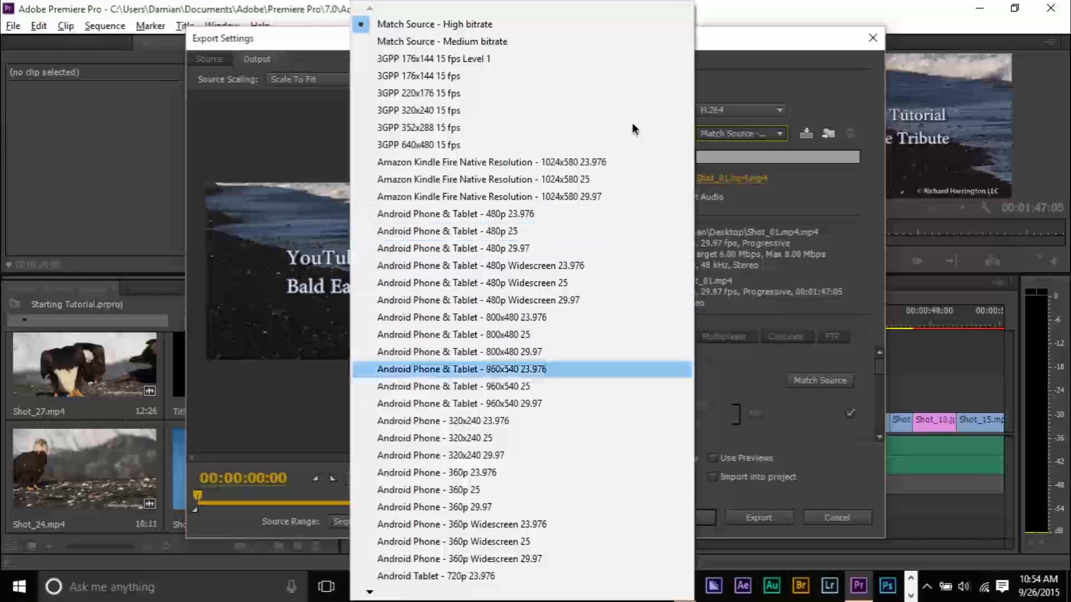
pyautogui.press('Down')
pyautogui.press('Down')
pyautogui.press('Down')
pyautogui.press('Down')
pyautogui.press('Down')
pyautogui.press('Down')
pyautogui.press('Down')
pyautogui.press('Down')
pyautogui.press('Down')
pyautogui.press('Down')
pyautogui.press('Down')
pyautogui.press('Down')
pyautogui.press('Down')
pyautogui.press('Down')
pyautogui.press('Down')
pyautogui.press('Down')
pyautogui.press('Down')
pyautogui.press('Down')
pyautogui.press('Down')
pyautogui.press('Down')
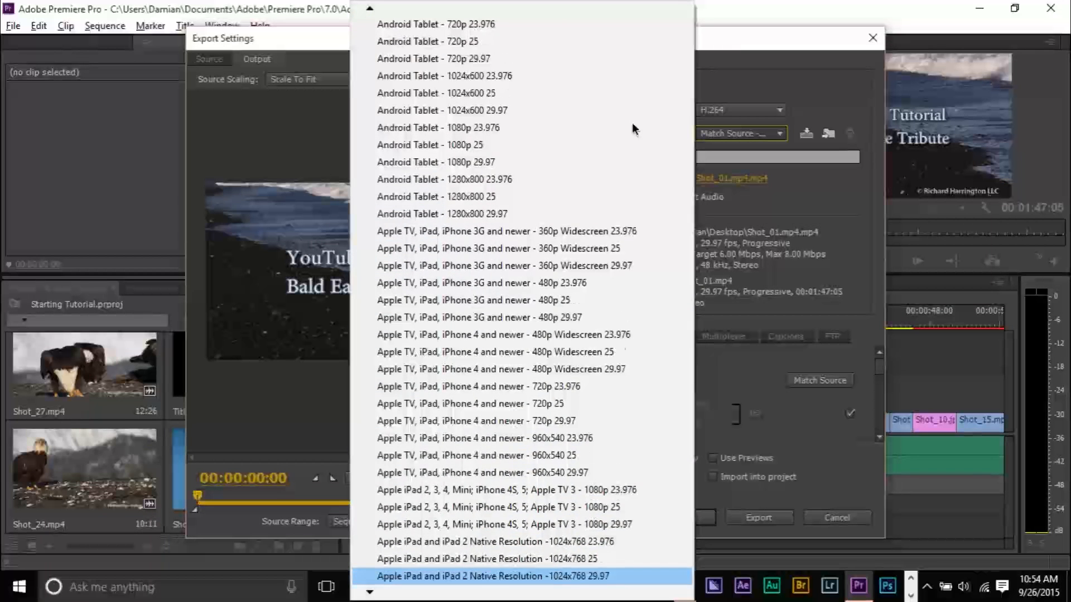
pyautogui.press('Down')
pyautogui.press('Down')
pyautogui.press('Down')
pyautogui.press('Down')
pyautogui.press('Down')
pyautogui.press('Down')
pyautogui.press('Down')
pyautogui.press('Down')
pyautogui.press('Down')
pyautogui.press('Down')
pyautogui.press('Down')
pyautogui.press('Down')
pyautogui.press('Down')
pyautogui.press('Down')
pyautogui.press('Down')
pyautogui.press('Down')
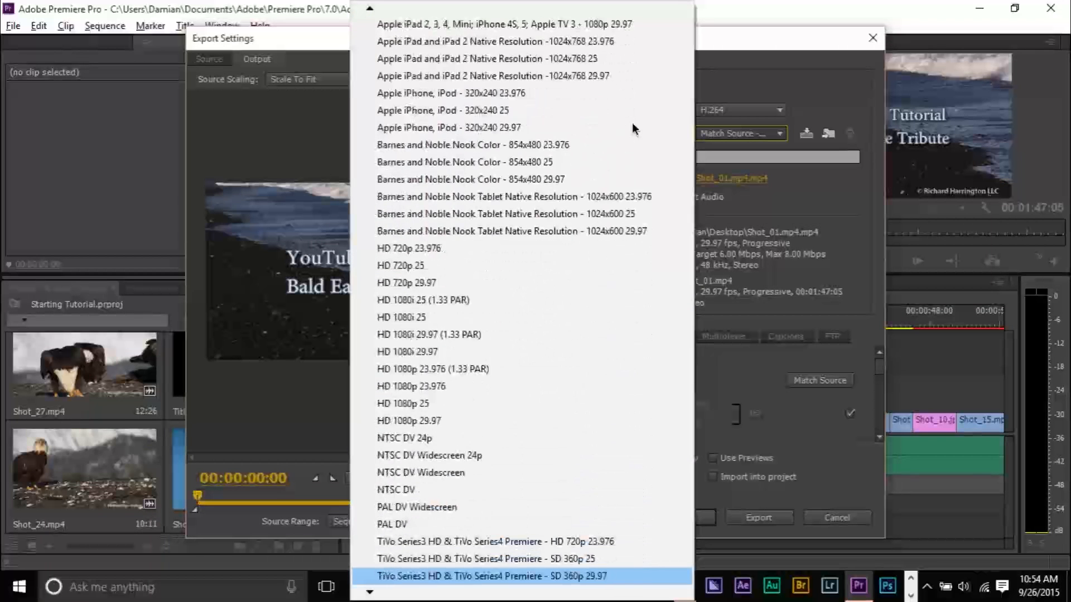
pyautogui.press('Up')
pyautogui.press('Down')
pyautogui.press('Down')
pyautogui.press('Down')
pyautogui.press('Down')
pyautogui.press('Down')
pyautogui.press('Down')
pyautogui.press('Down')
pyautogui.press('Down')
pyautogui.press('Down')
pyautogui.press('Down')
pyautogui.press('Down')
pyautogui.press('Down')
pyautogui.press('Down')
pyautogui.press('Down')
pyautogui.press('Down')
pyautogui.press('Down')
pyautogui.press('Down')
pyautogui.press('Down')
pyautogui.press('Down')
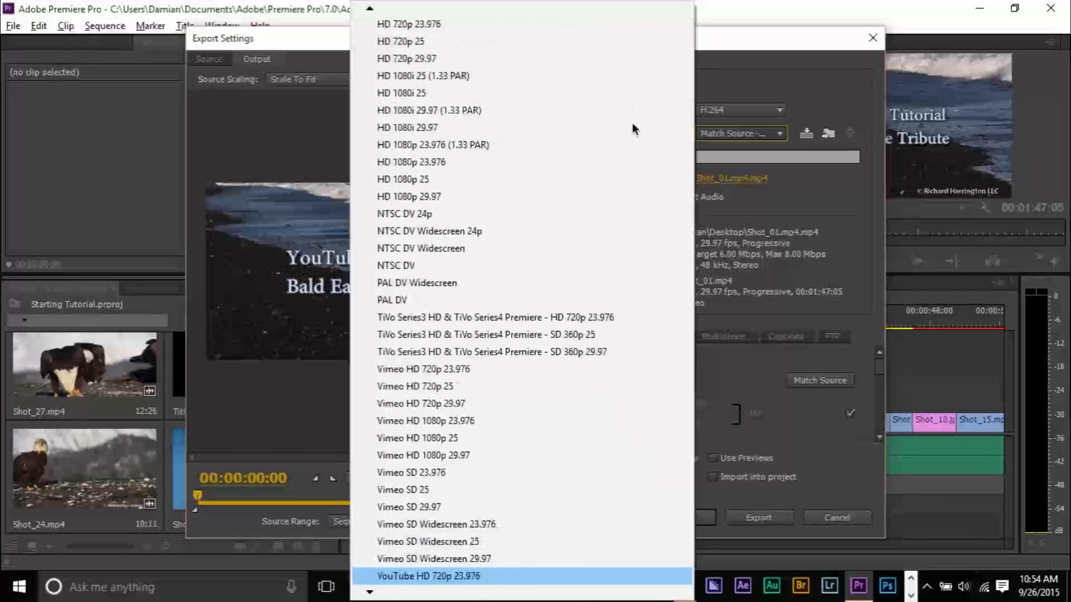
pyautogui.press('Down')
pyautogui.press('Down')
pyautogui.press('Down')
pyautogui.press('Down')
pyautogui.press('Up')
pyautogui.press('Up')
pyautogui.press('Up')
pyautogui.press('Up')
pyautogui.press('Up')
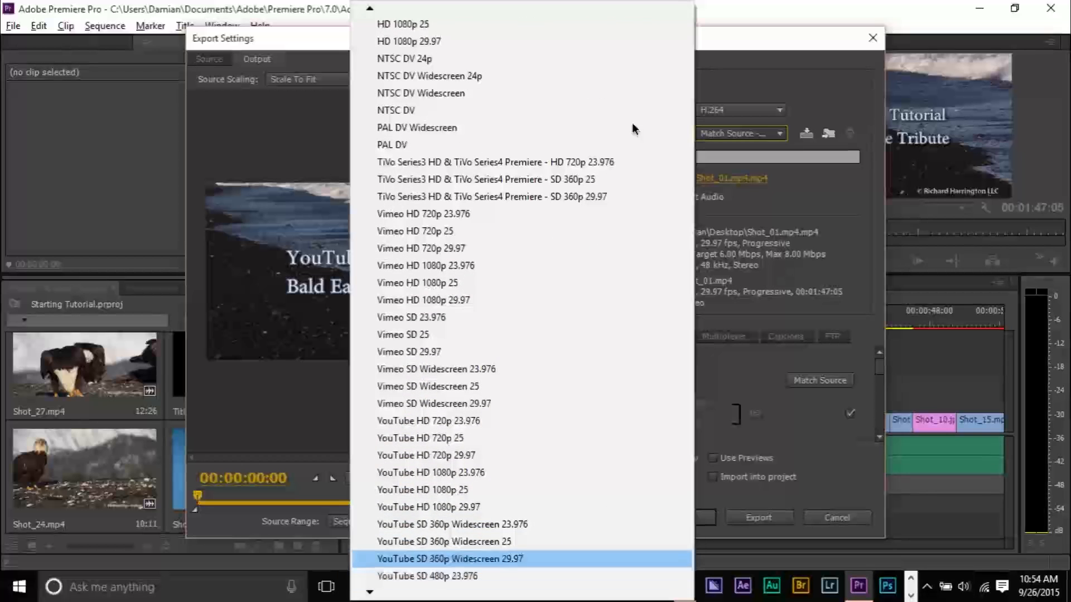
pyautogui.press('Down')
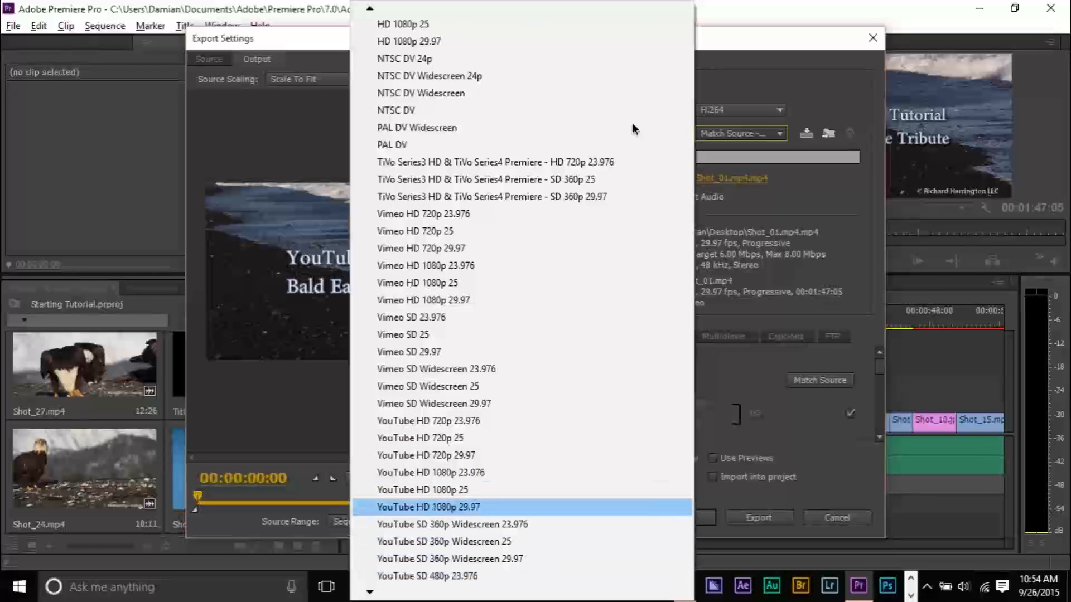
pyautogui.press('Return')
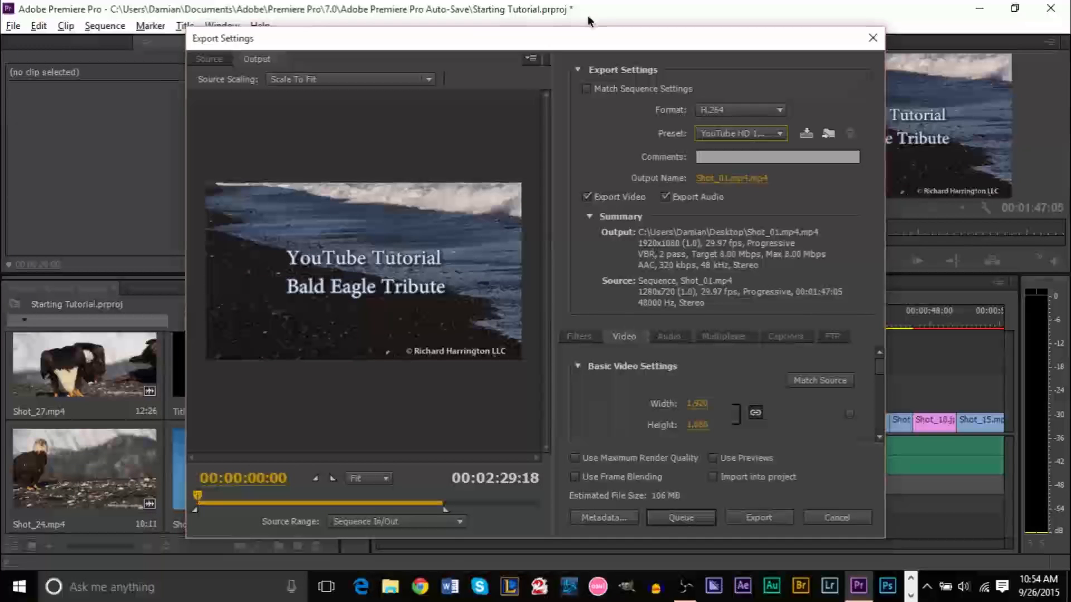
# Try the source range options, keep Entire Sequence, and scrub the preview to the sequence end
pyautogui.click(380, 521)
pyautogui.click(391, 451)
pyautogui.click(444, 520)
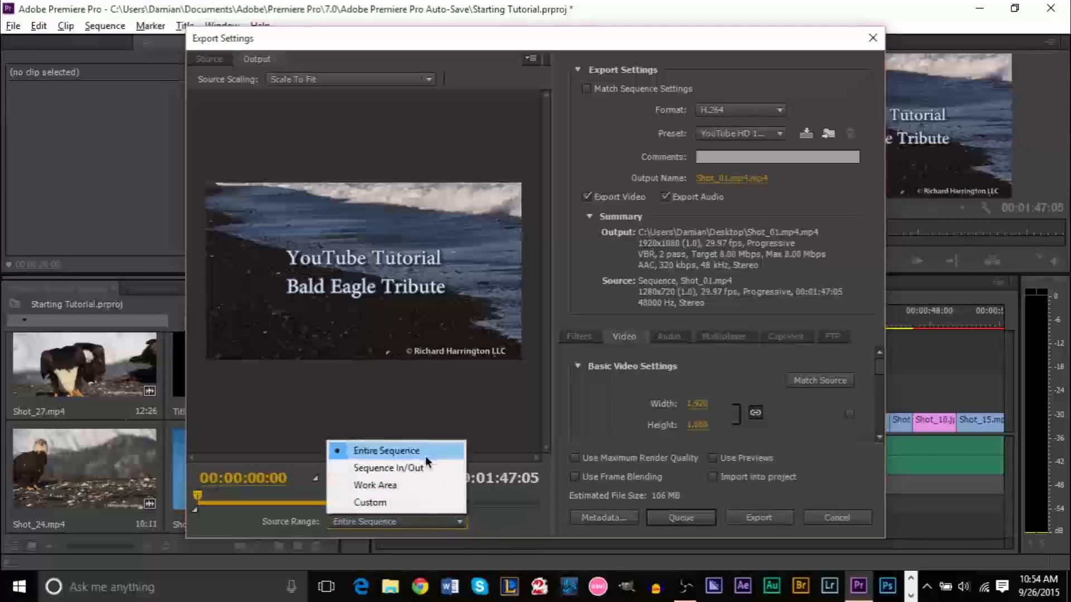
pyautogui.click(385, 451)
pyautogui.click(393, 522)
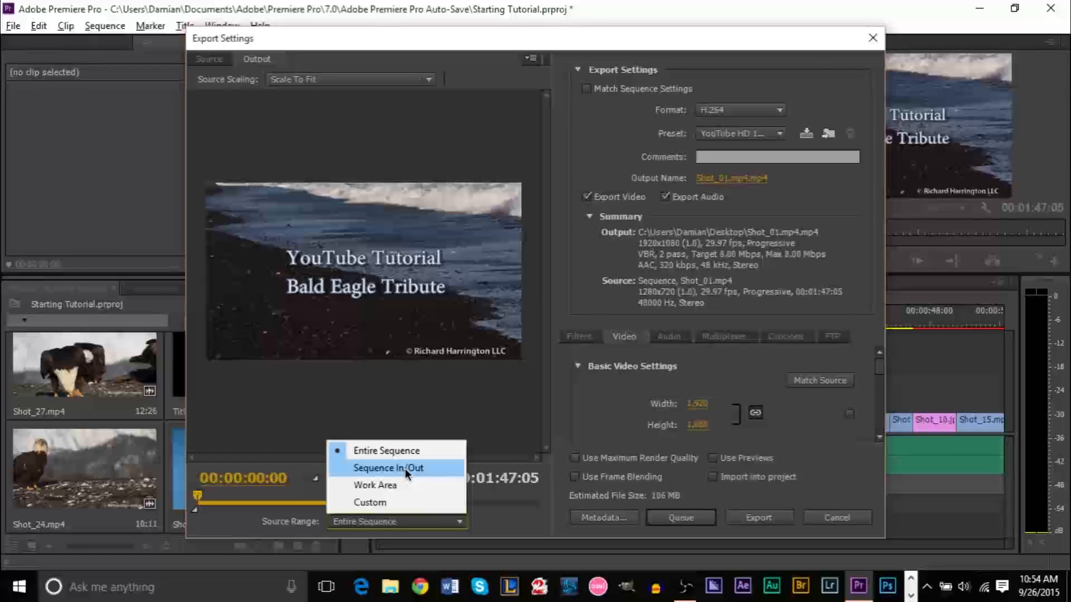
pyautogui.click(410, 452)
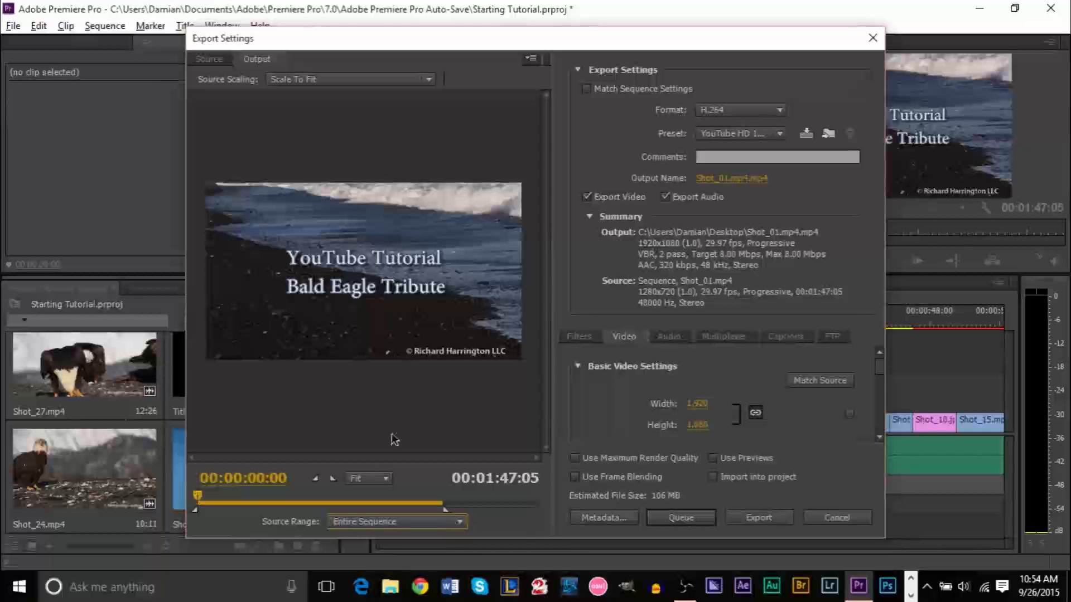
pyautogui.moveTo(198, 495); pyautogui.dragTo(424, 519)
# Drag the export out point to 00:01:47:01, before the black frames, as a Custom range
pyautogui.click(396, 521)
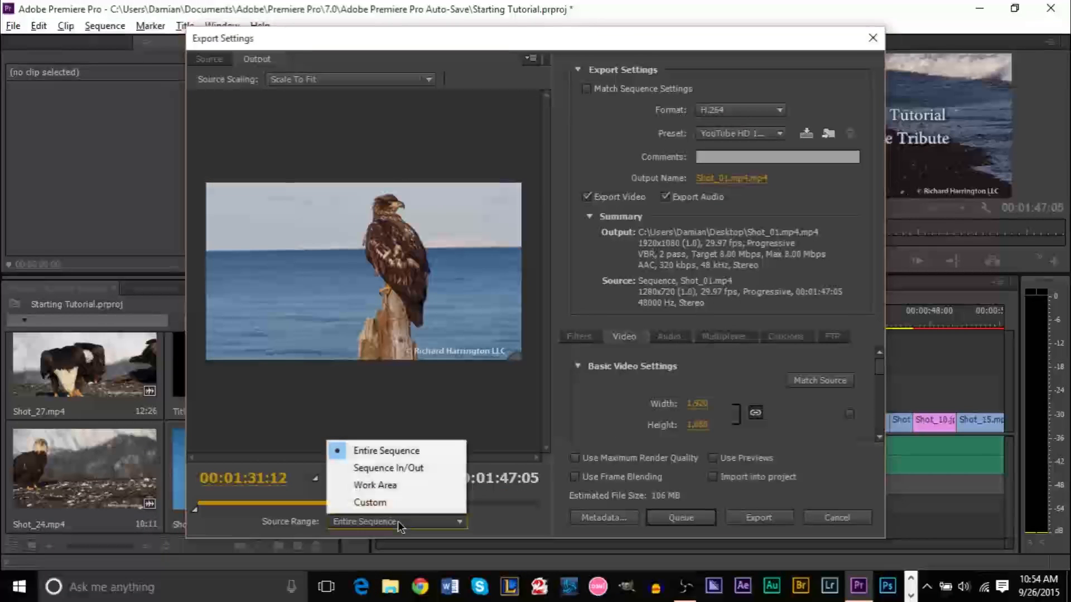
pyautogui.click(414, 468)
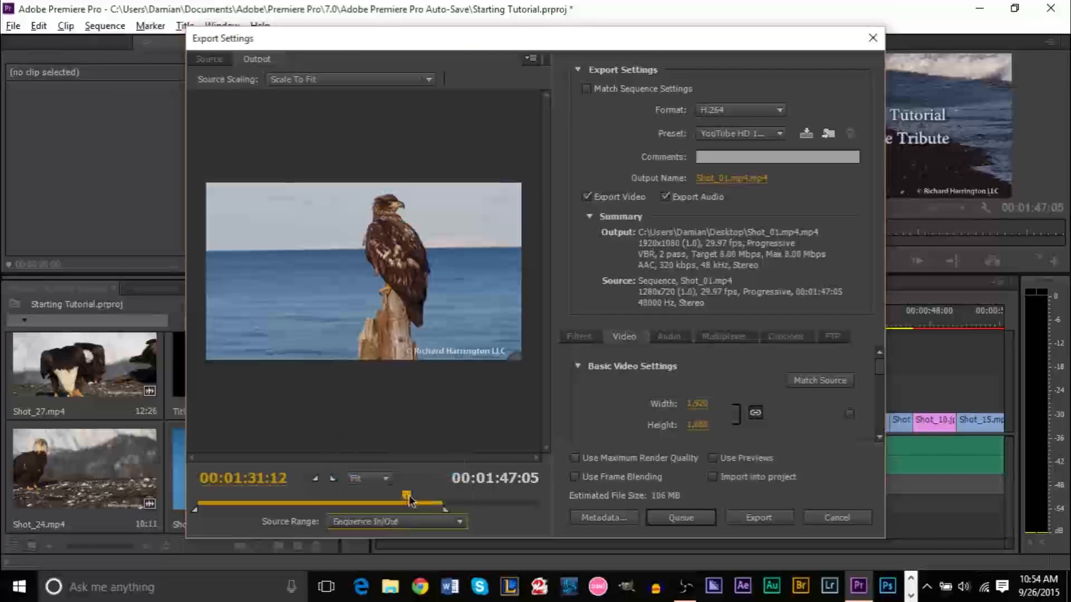
pyautogui.click(425, 501)
pyautogui.moveTo(440, 504)
pyautogui.mouseDown()
pyautogui.moveTo(563, 508)
pyautogui.moveTo(439, 502)
pyautogui.mouseUp()
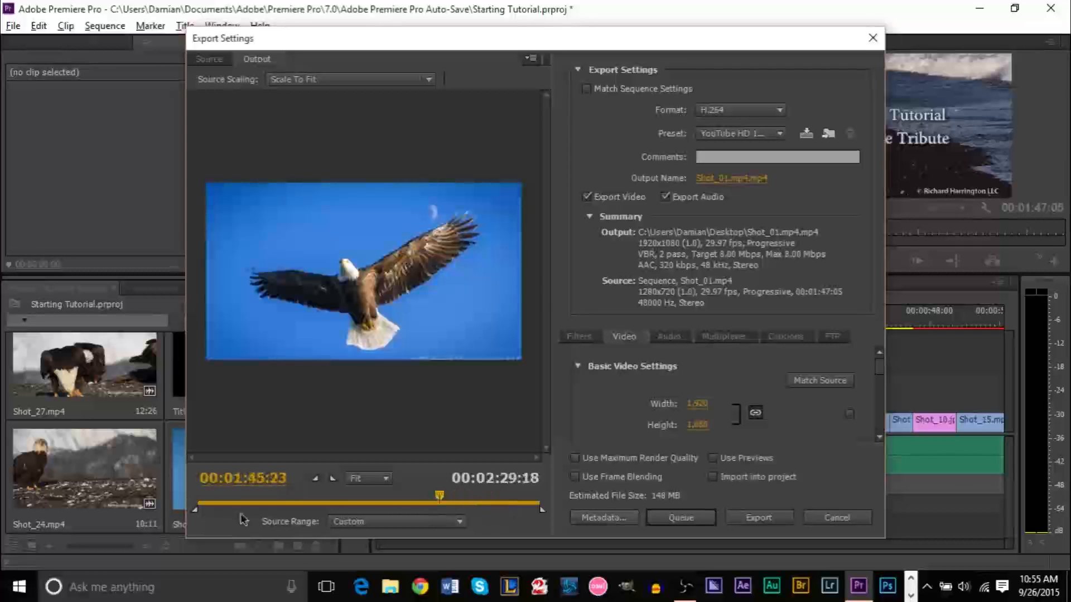
pyautogui.moveTo(443, 498)
pyautogui.mouseDown()
pyautogui.moveTo(456, 500)
pyautogui.moveTo(445, 498)
pyautogui.mouseUp()
pyautogui.moveTo(541, 510); pyautogui.dragTo(444, 502)
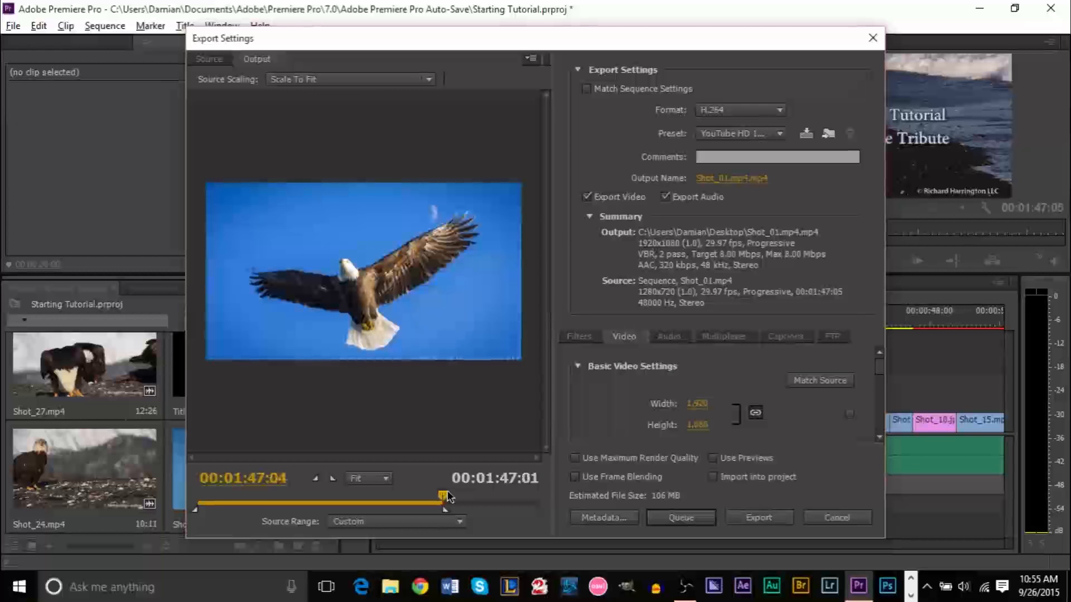
pyautogui.click(416, 527)
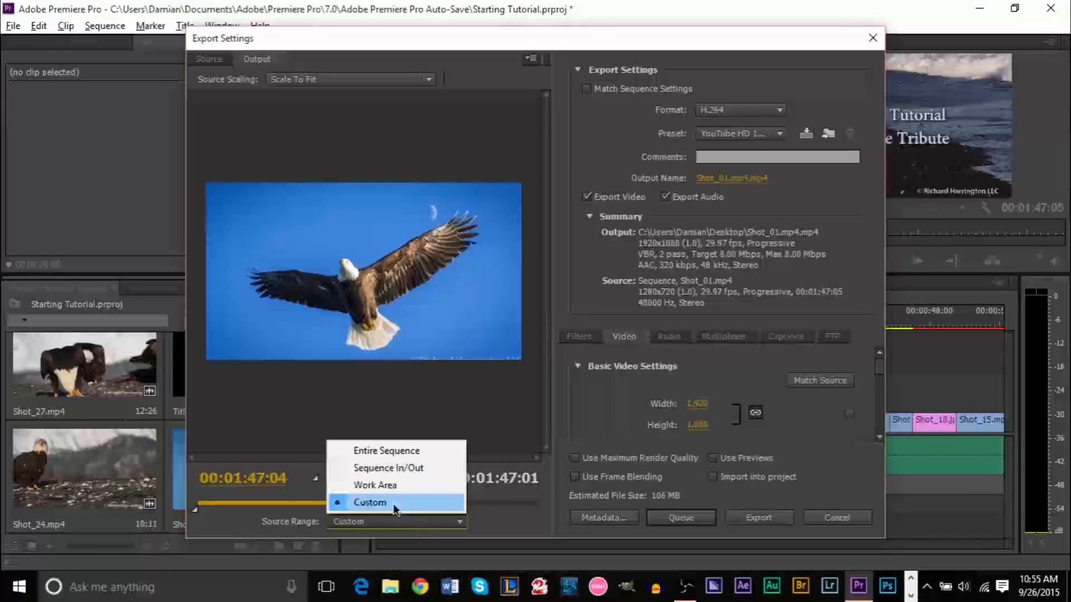
pyautogui.click(394, 507)
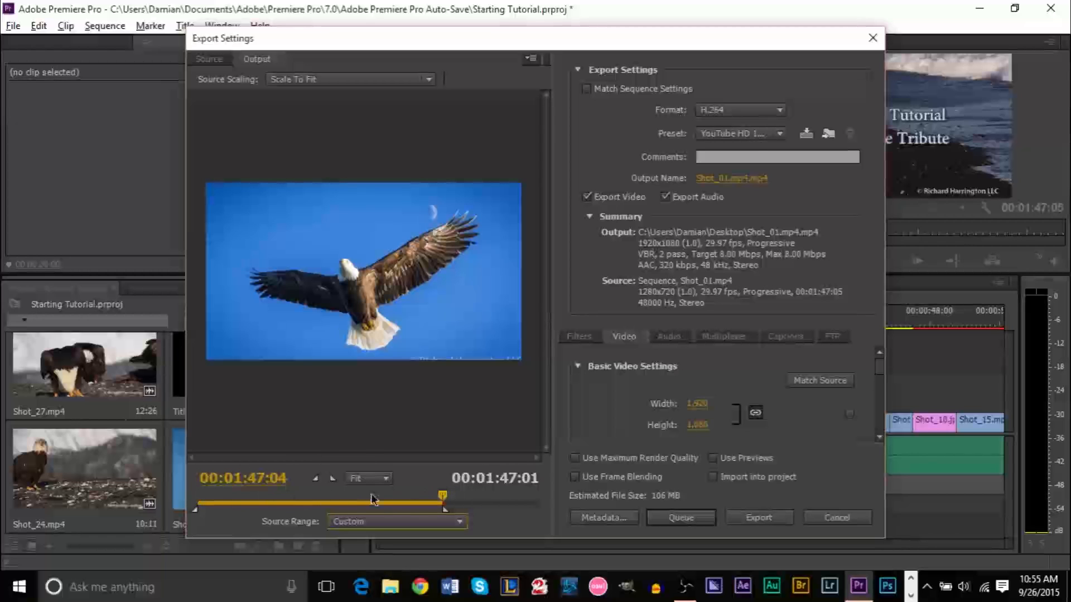
pyautogui.click(391, 528)
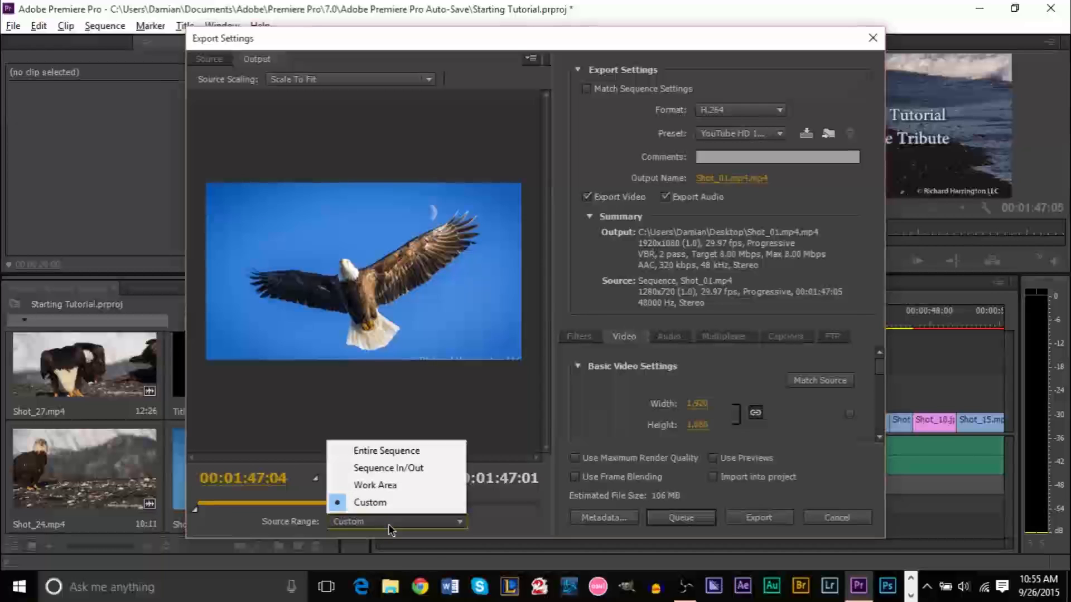
pyautogui.click(474, 415)
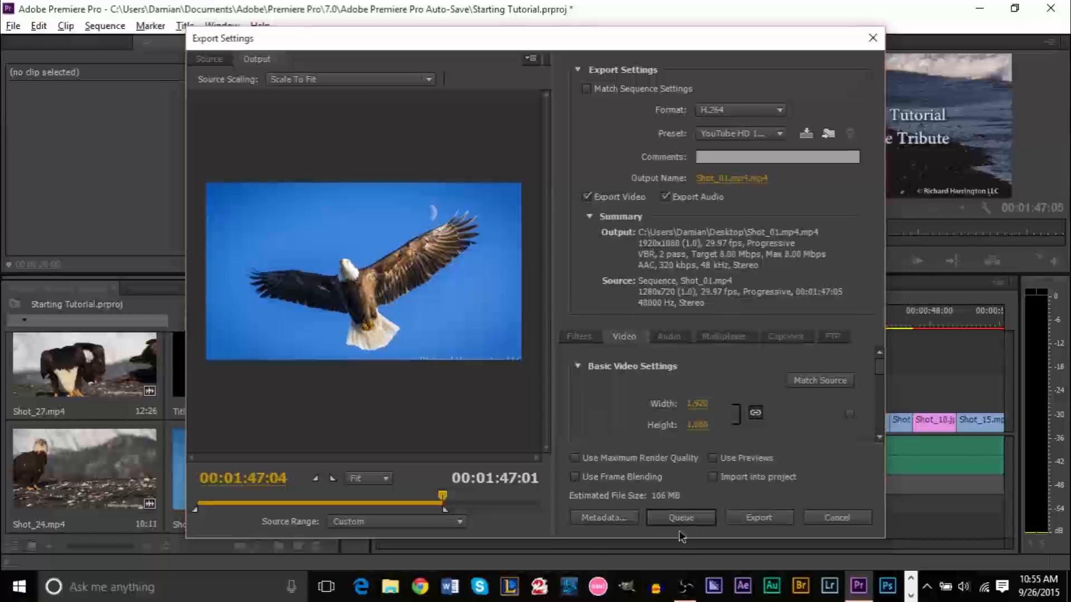
pyautogui.click(413, 522)
pyautogui.click(438, 425)
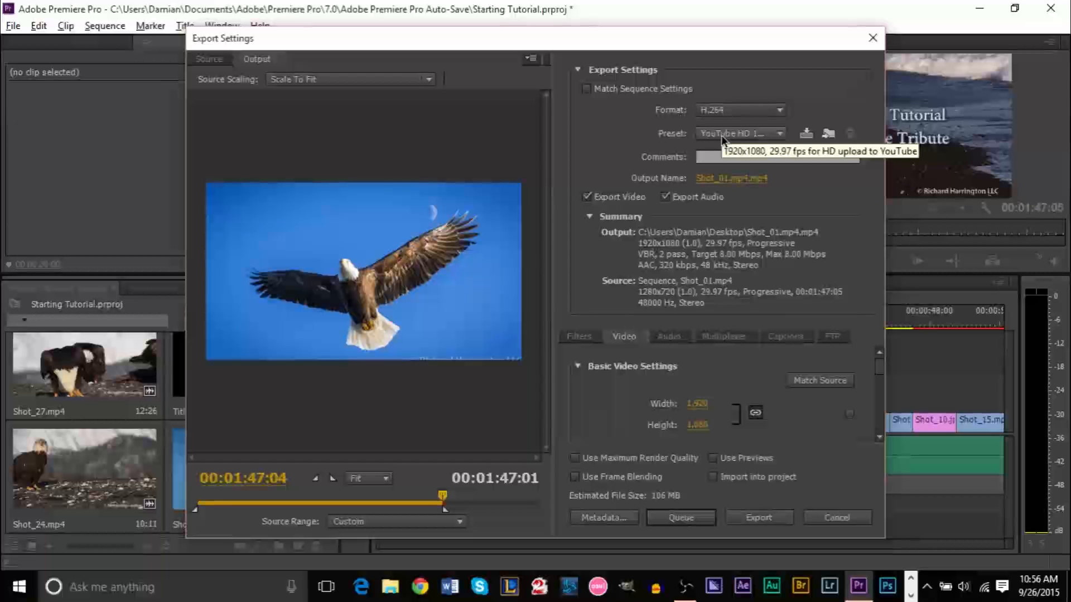
pyautogui.click(725, 178)
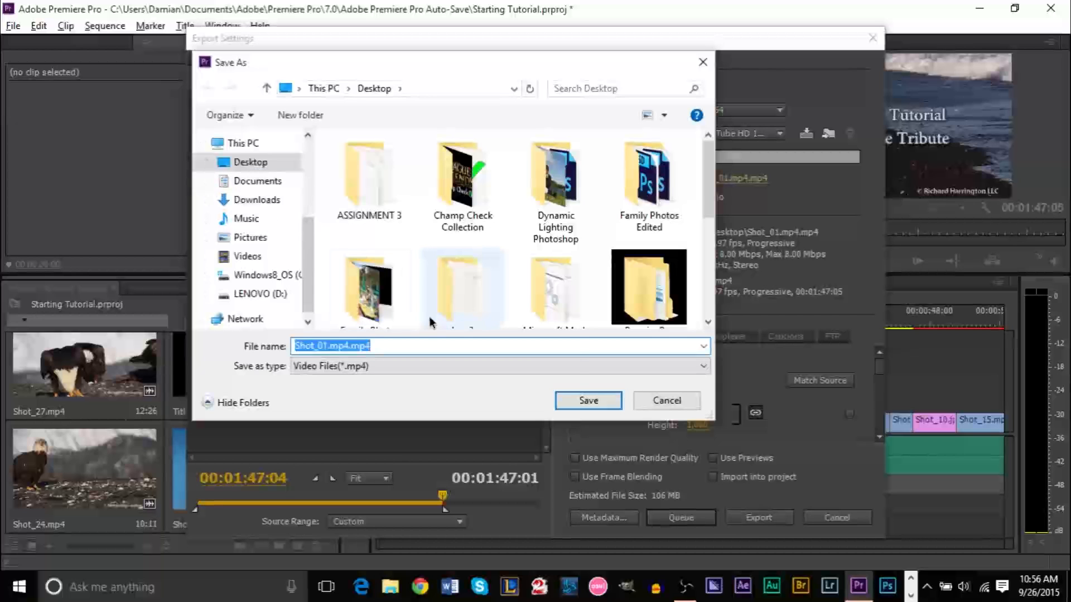
# Rename the export to 'YouTube Tutorial.mp4' on the Desktop and start rendering it
pyautogui.write('YouTube Tutorial')
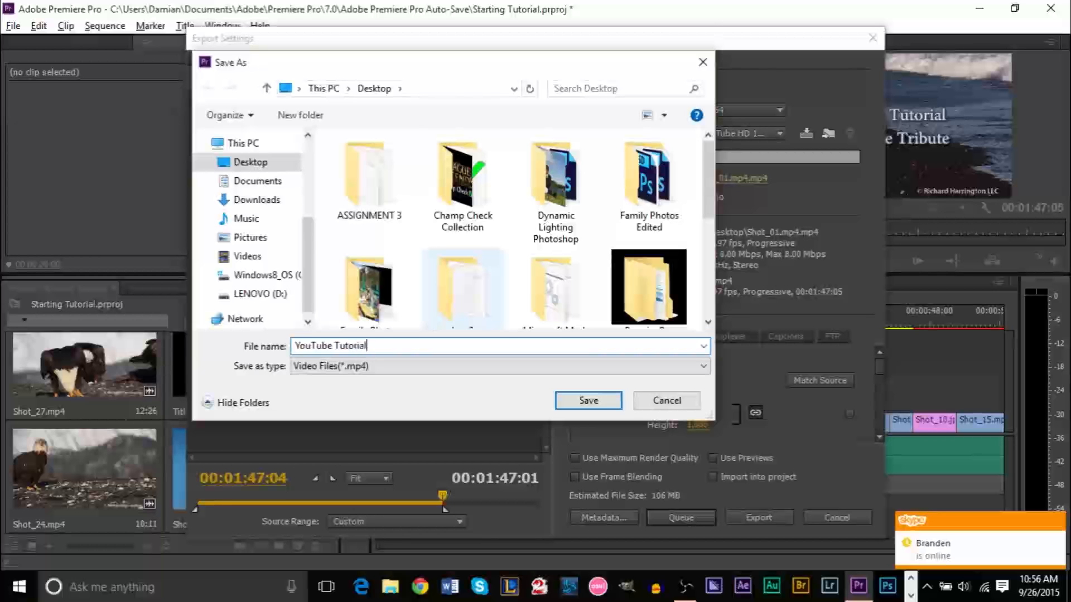
pyautogui.press('Return')
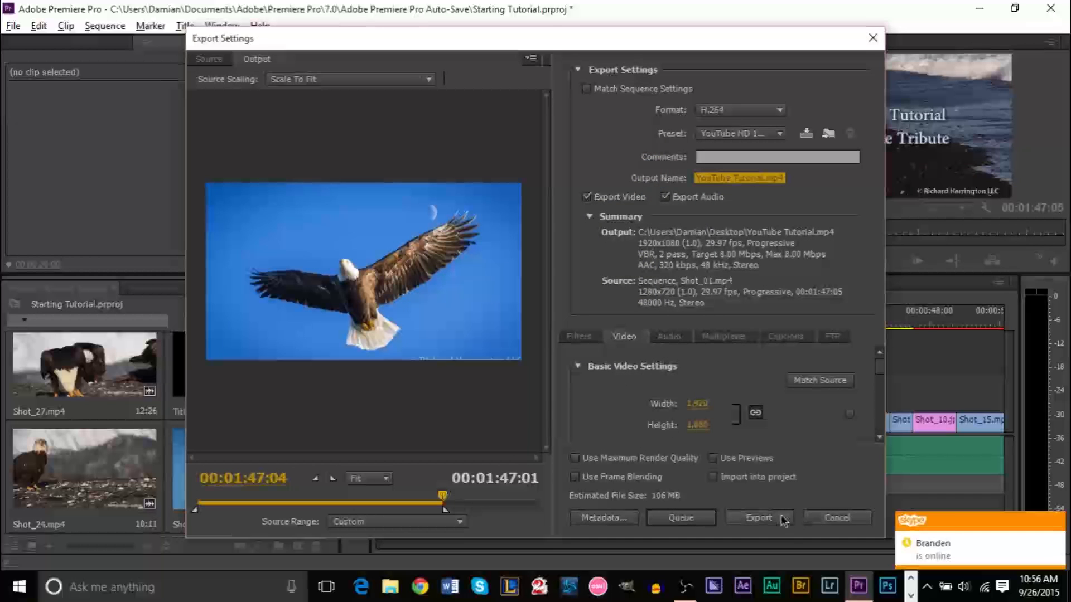
pyautogui.click(770, 518)
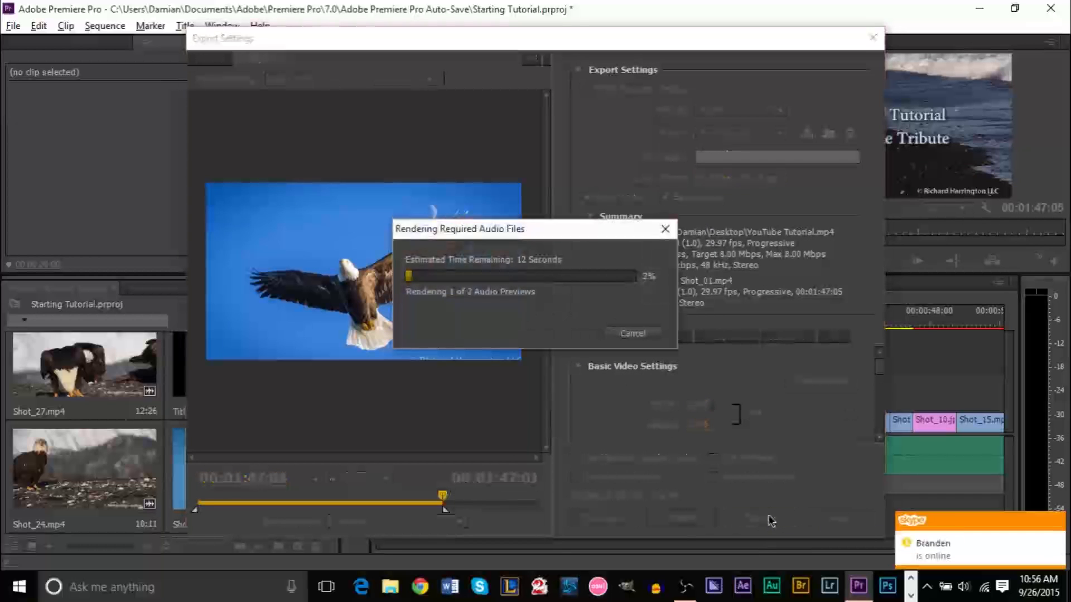